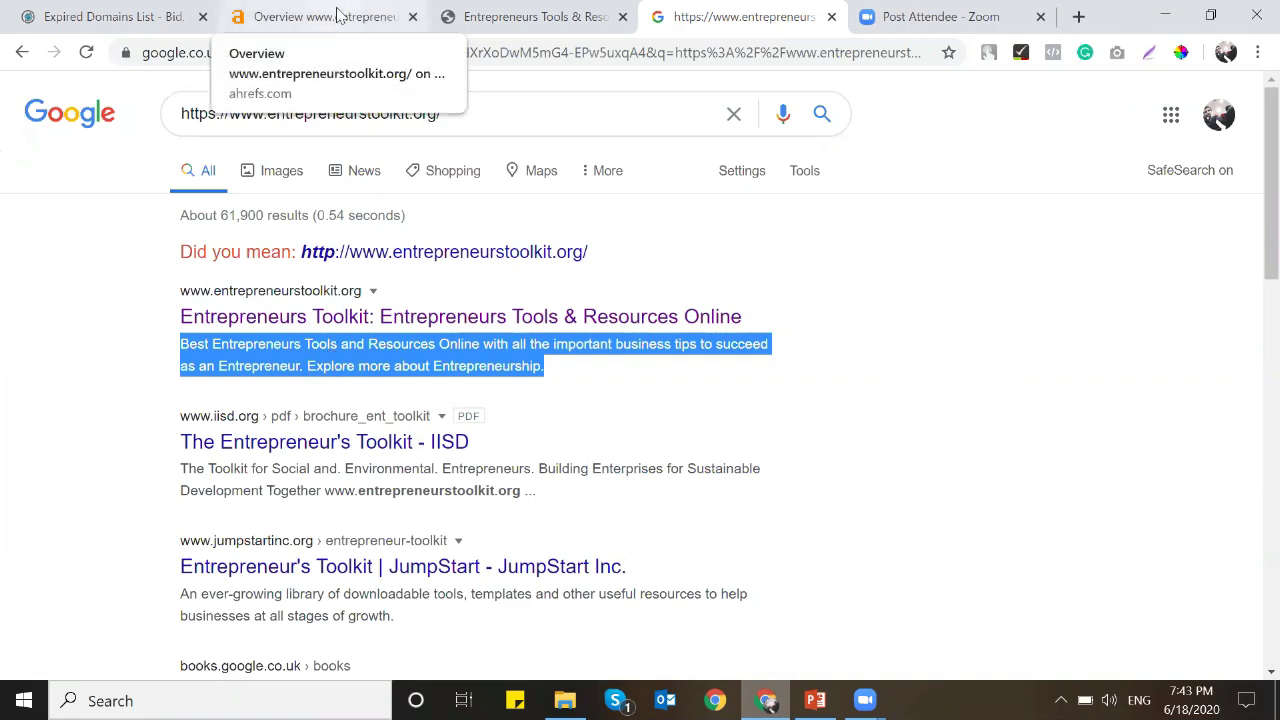
# Switch to the Ahrefs overview of entrepreneurstoolkit.org and examine the site's list of referring domains.
pyautogui.click(884, 399)
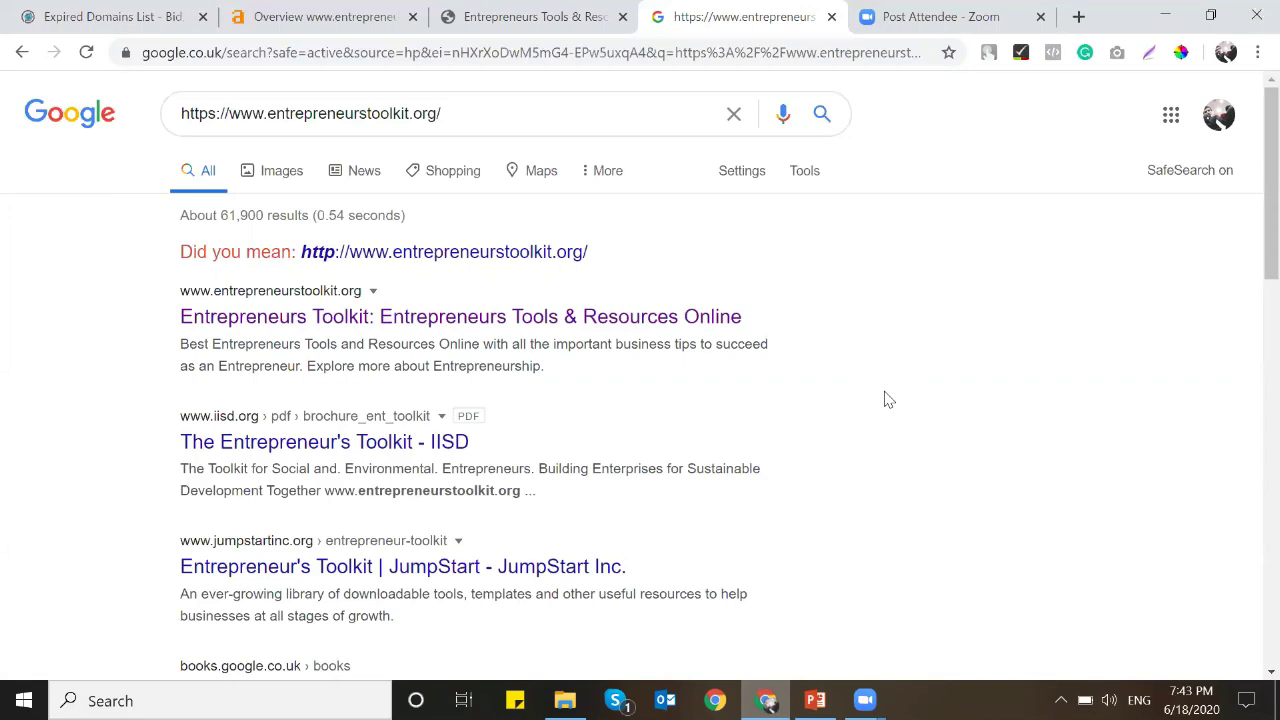
pyautogui.click(558, 8)
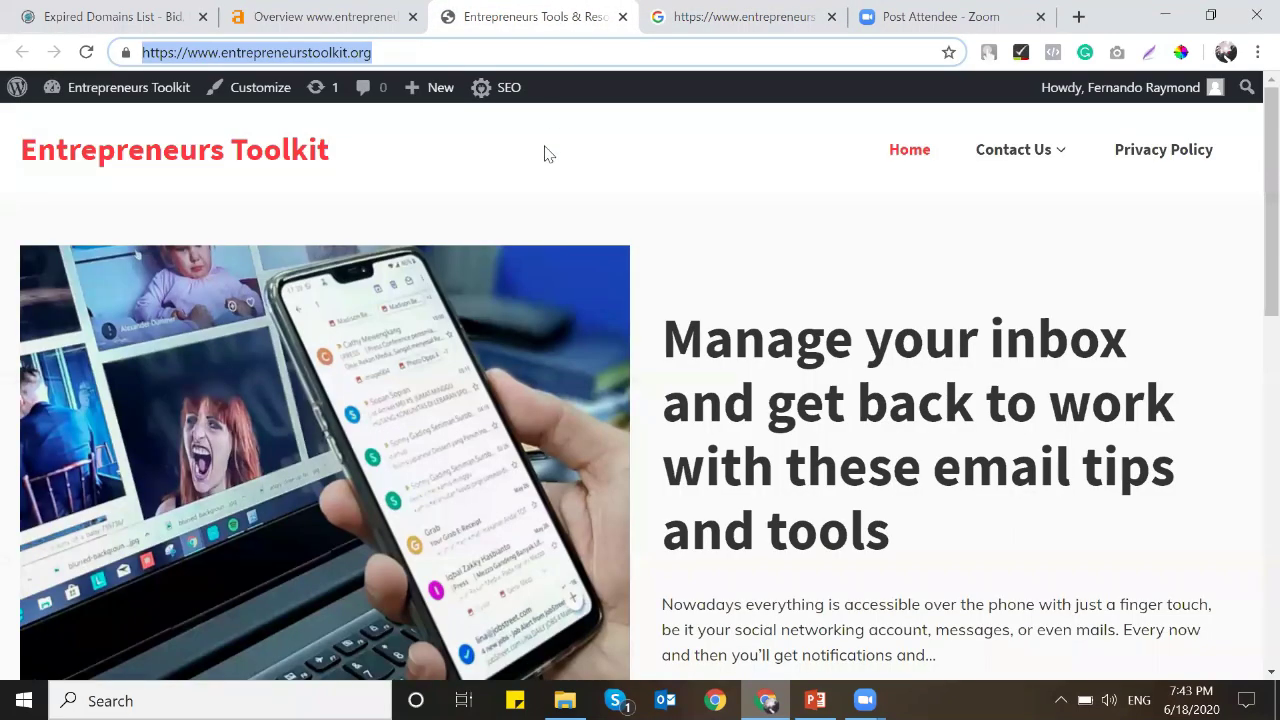
pyautogui.click(330, 16)
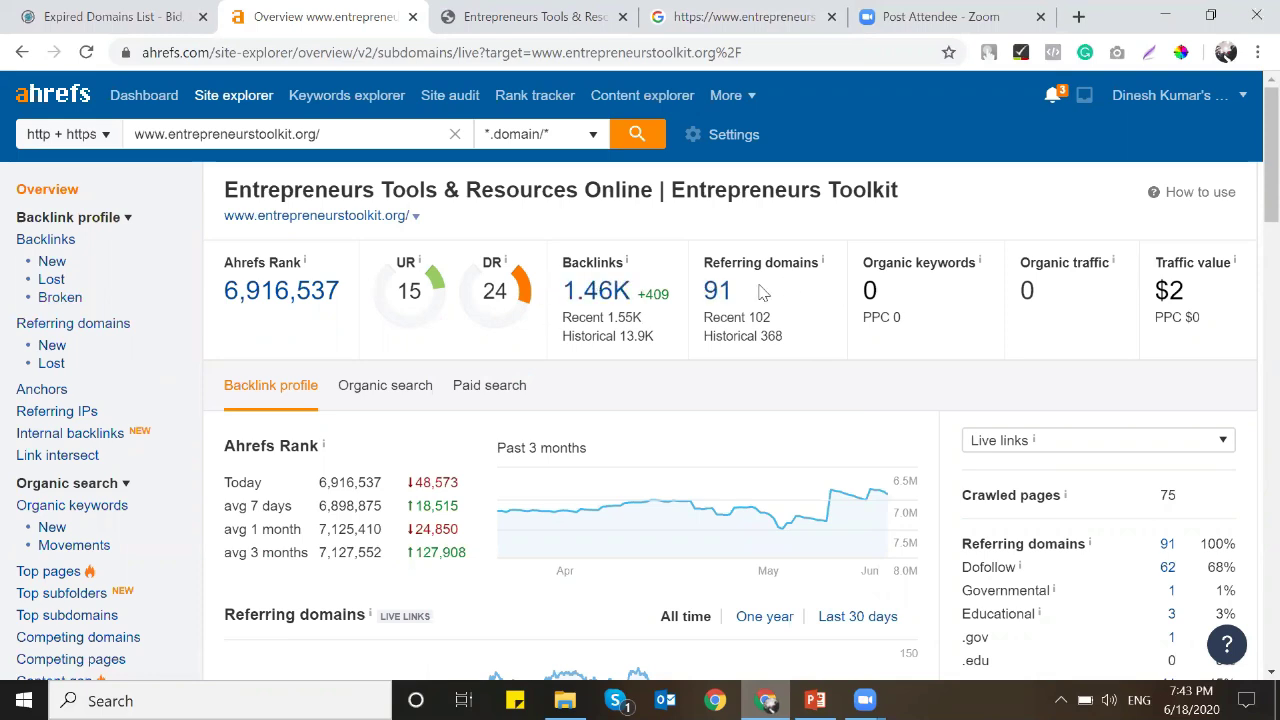
pyautogui.click(75, 326)
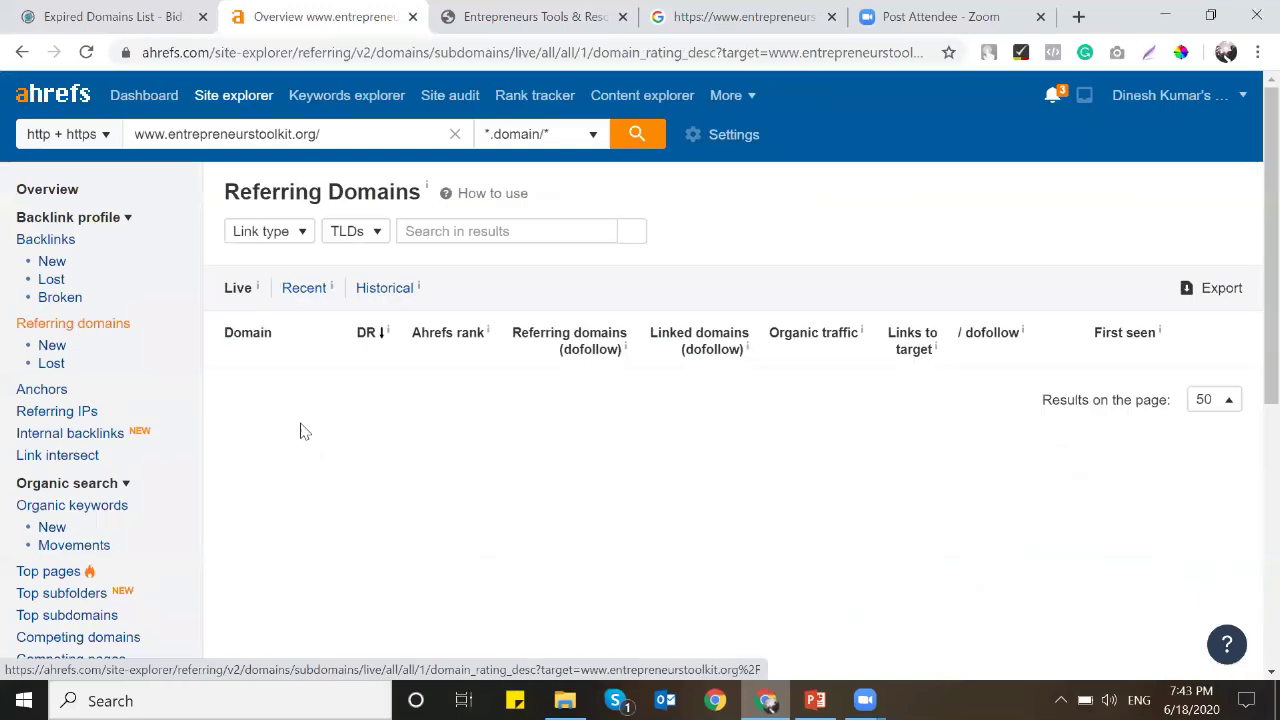
pyautogui.scroll(-1, 297, 432)
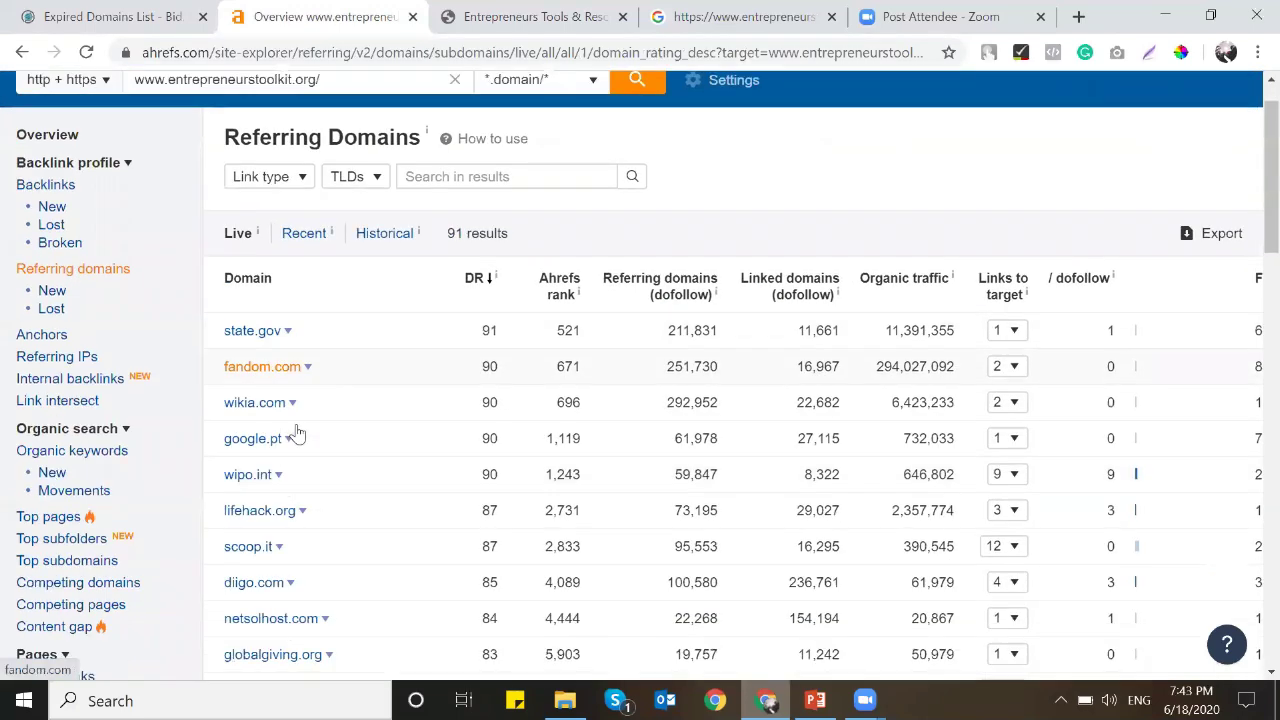
pyautogui.scroll(1, 350, 318)
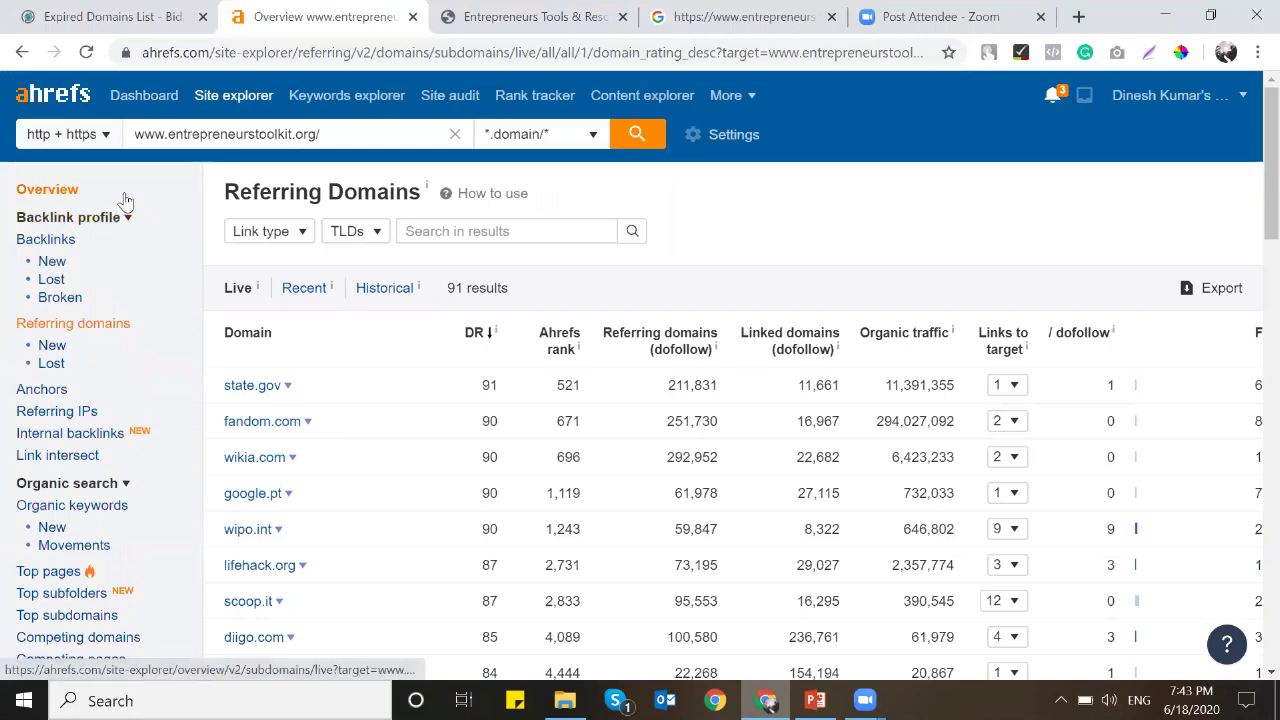
pyautogui.hotkey('ctrl', 'a')
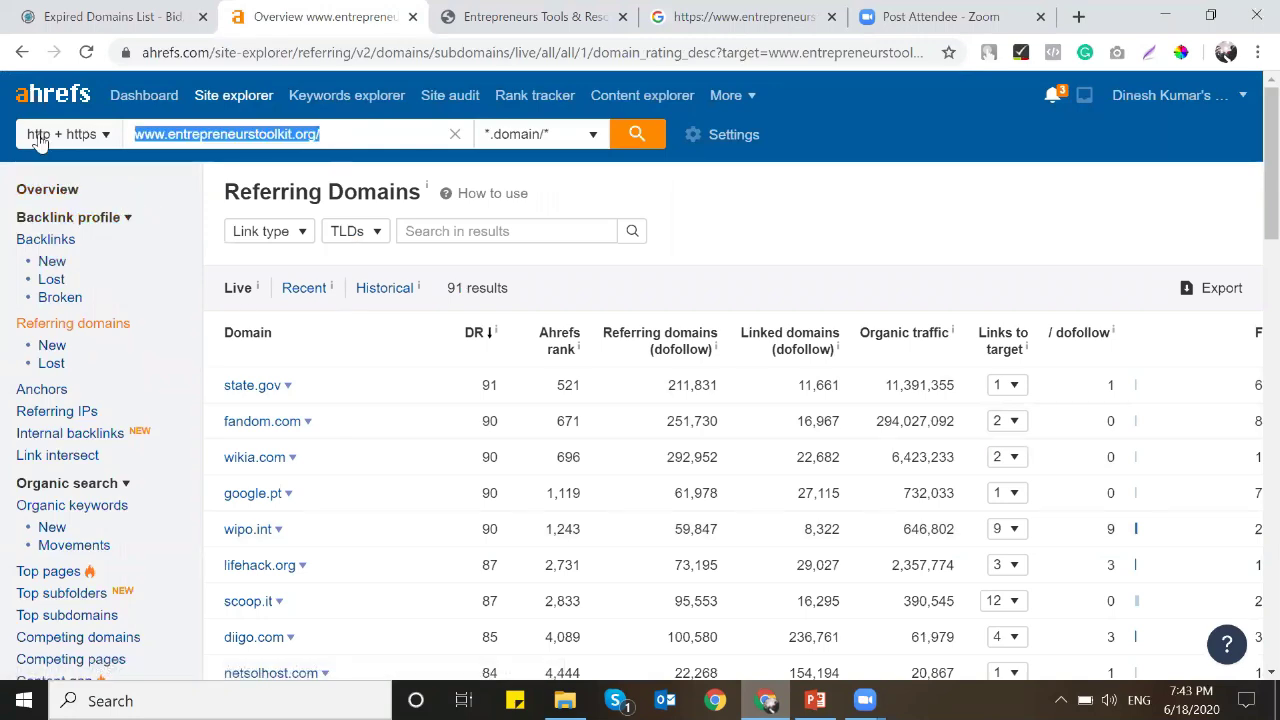
pyautogui.scroll(-4, 375, 355)
pyautogui.scroll(4, 380, 371)
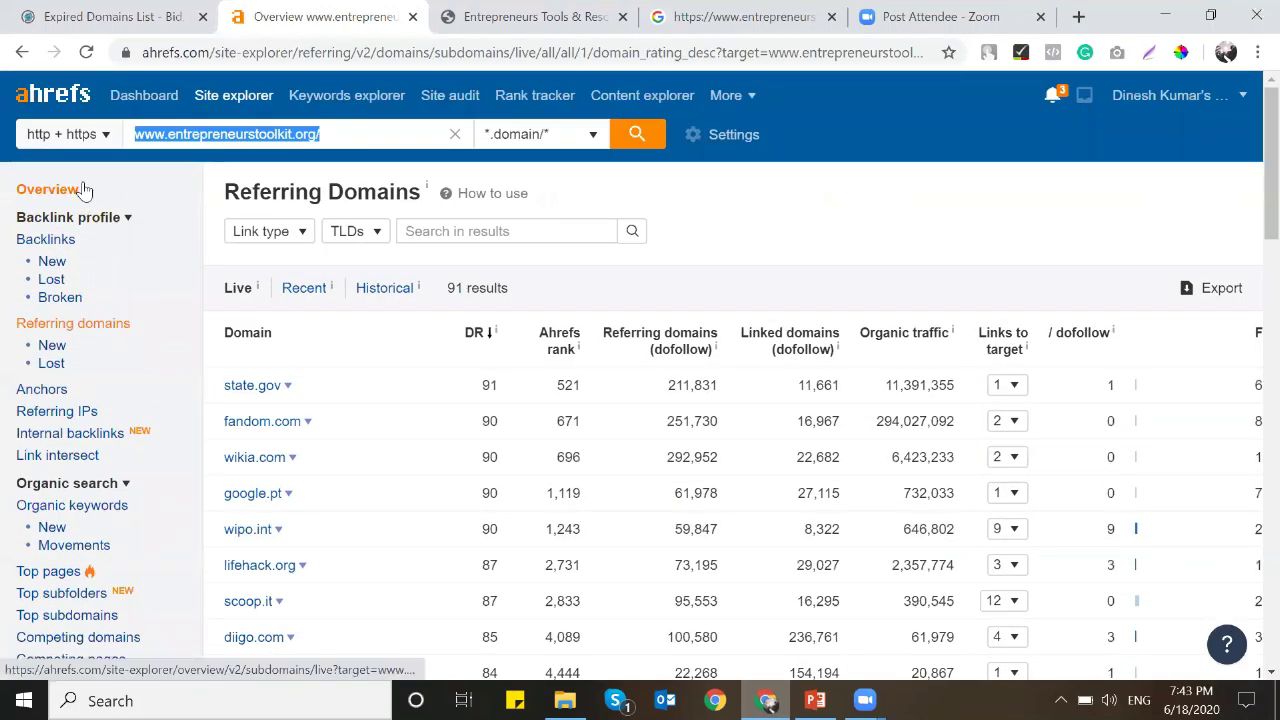
# Check the organic keywords report for entrepreneurstoolkit.org from its overview, and return to the overview.
pyautogui.click(84, 190)
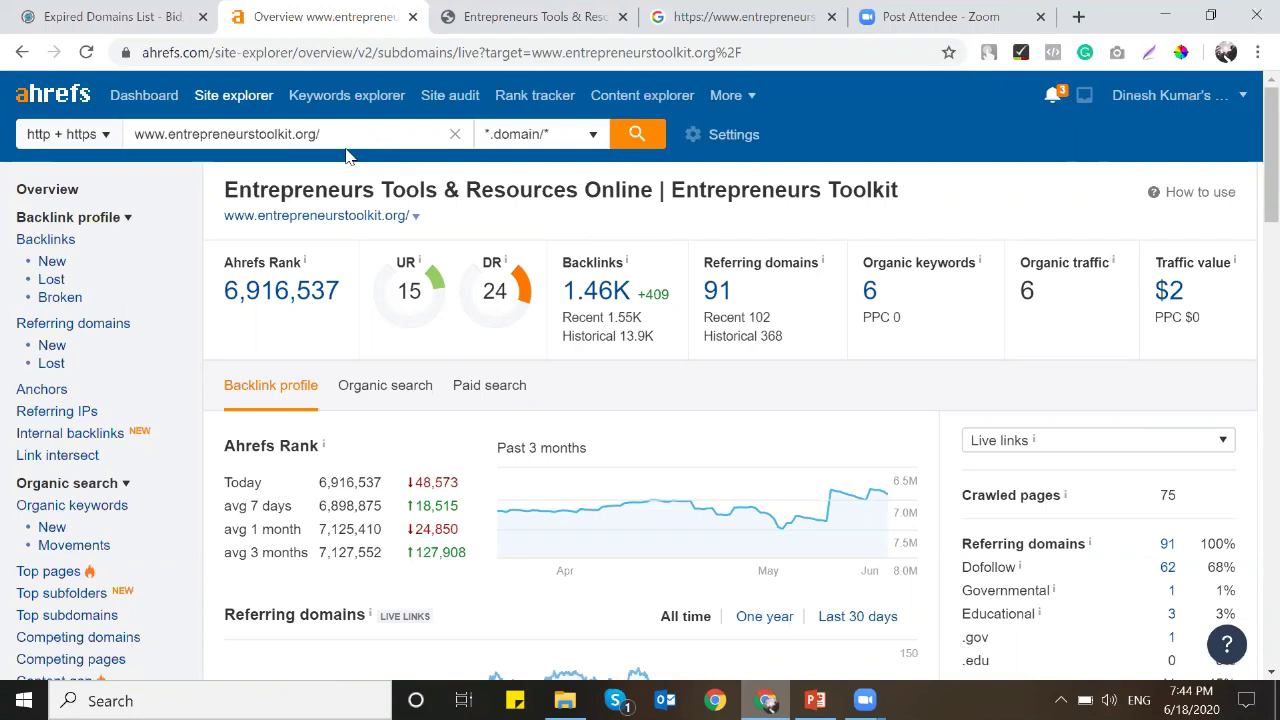
pyautogui.click(871, 292)
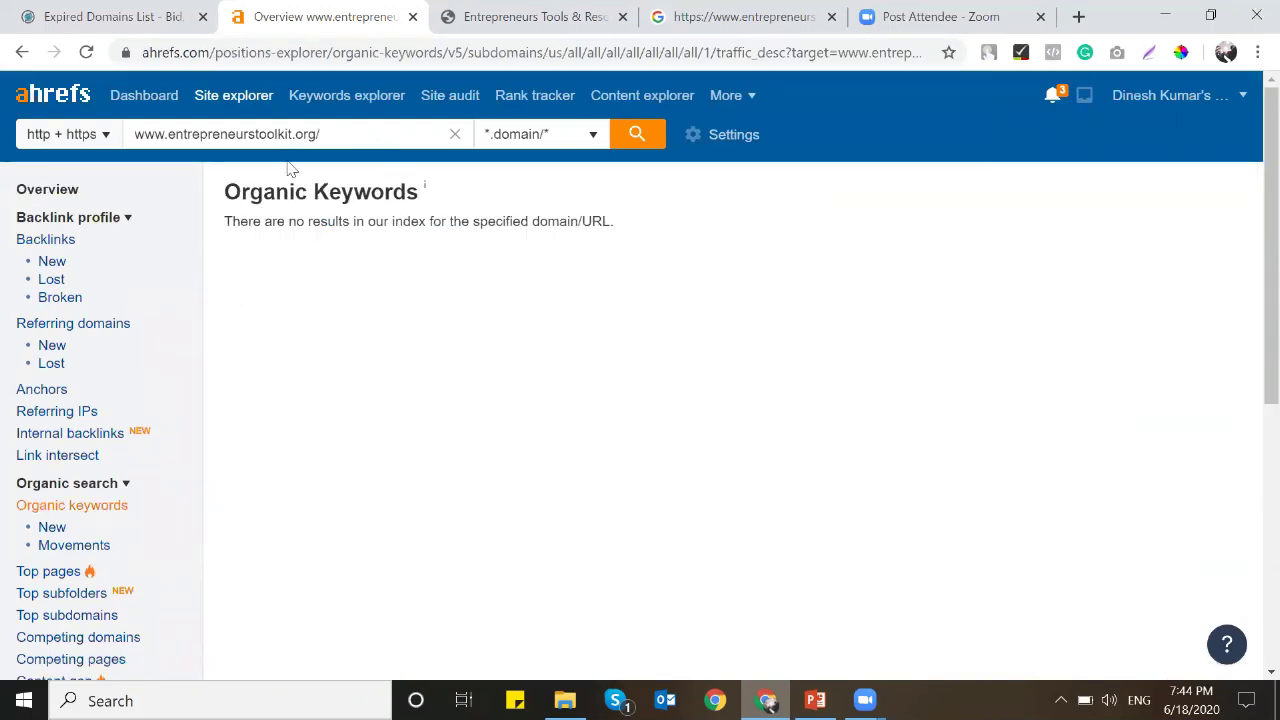
pyautogui.click(72, 190)
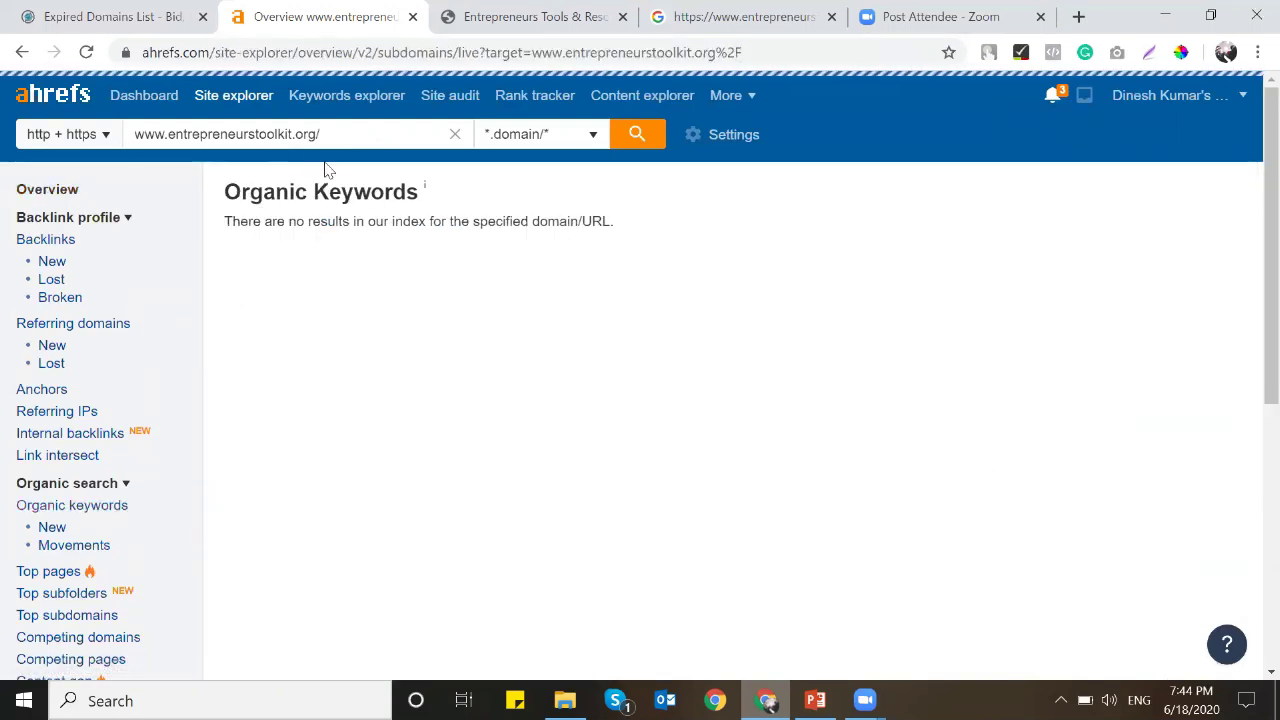
# Look through the featured article and the technology posts on the Entrepreneurs Toolkit homepage.
pyautogui.click(585, 12)
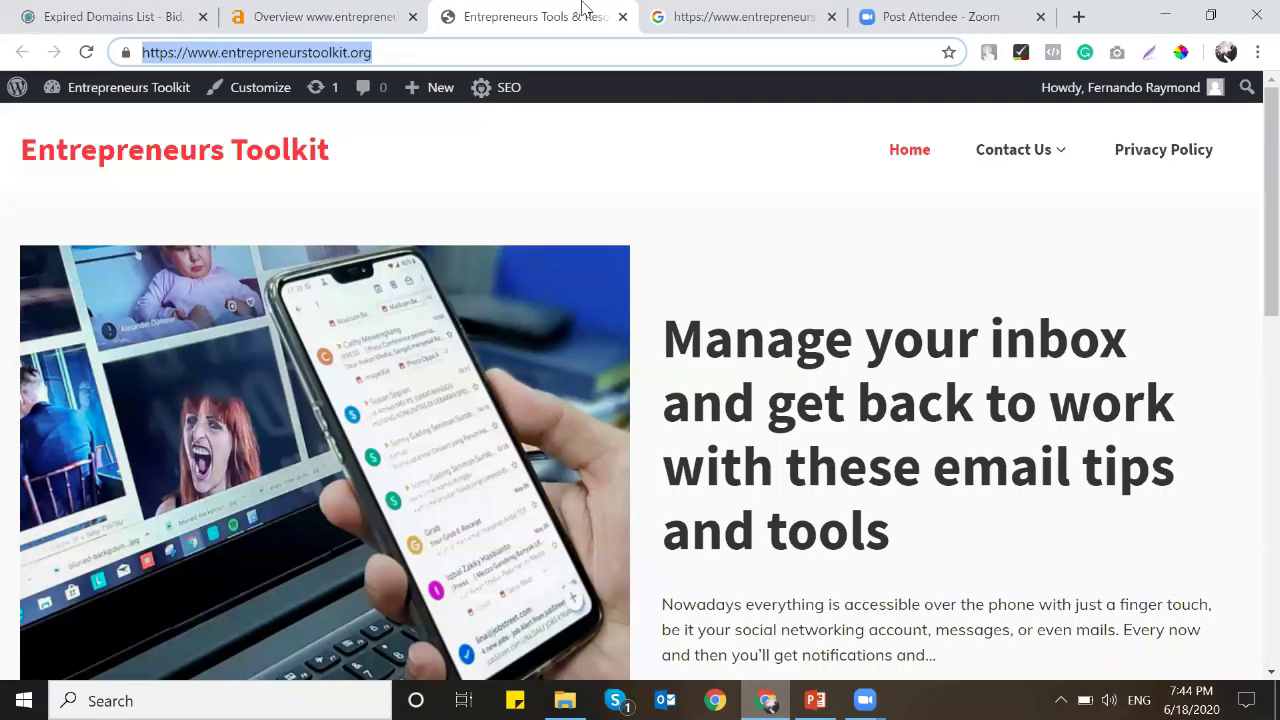
pyautogui.scroll(-9, 767, 352)
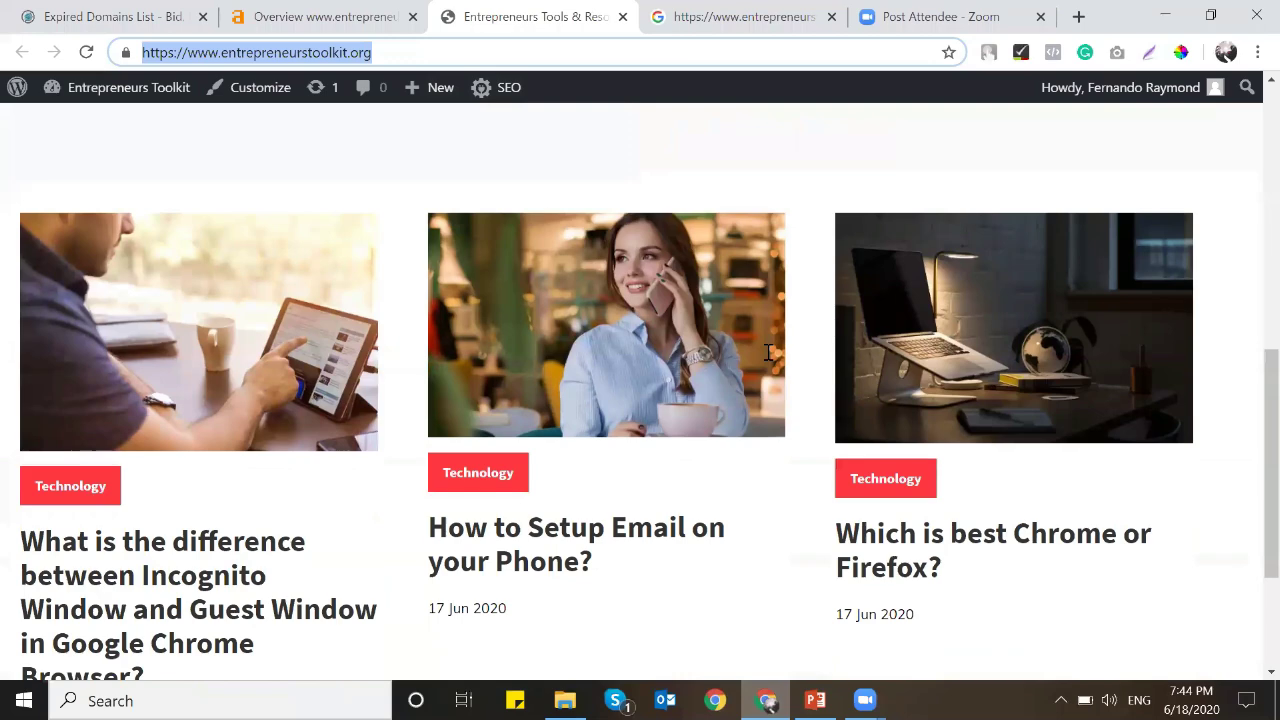
pyautogui.scroll(2, 768, 352)
pyautogui.scroll(5, 767, 352)
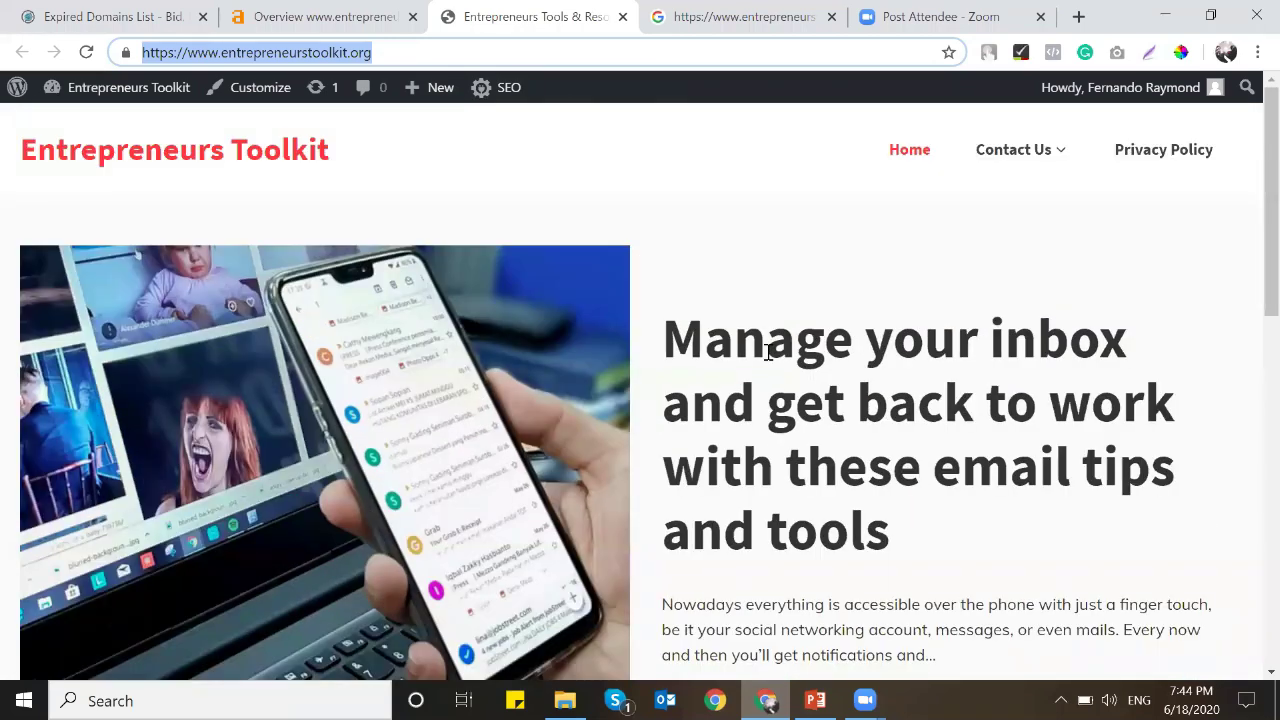
# Open blogrovr.com in a new tab beside the Entrepreneurs Toolkit site and copy its address.
pyautogui.rightClick(555, 20)
pyautogui.click(586, 27)
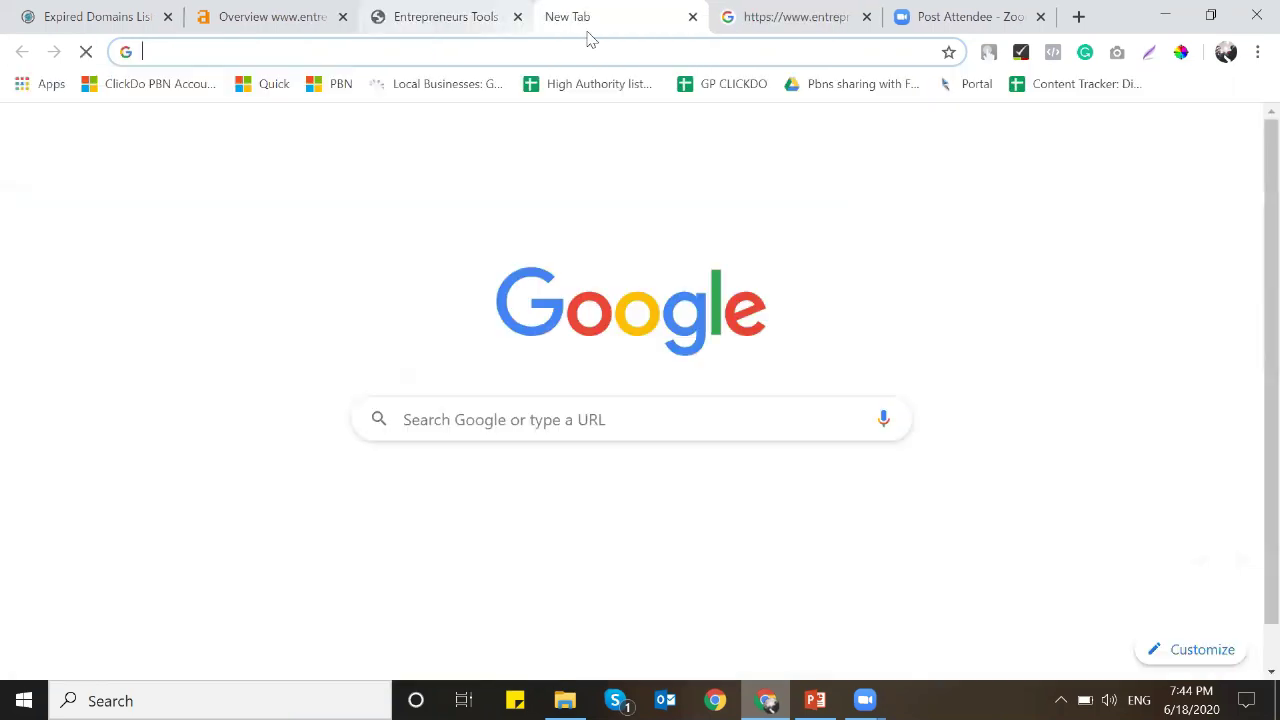
pyautogui.write('bl')
pyautogui.press('Return')
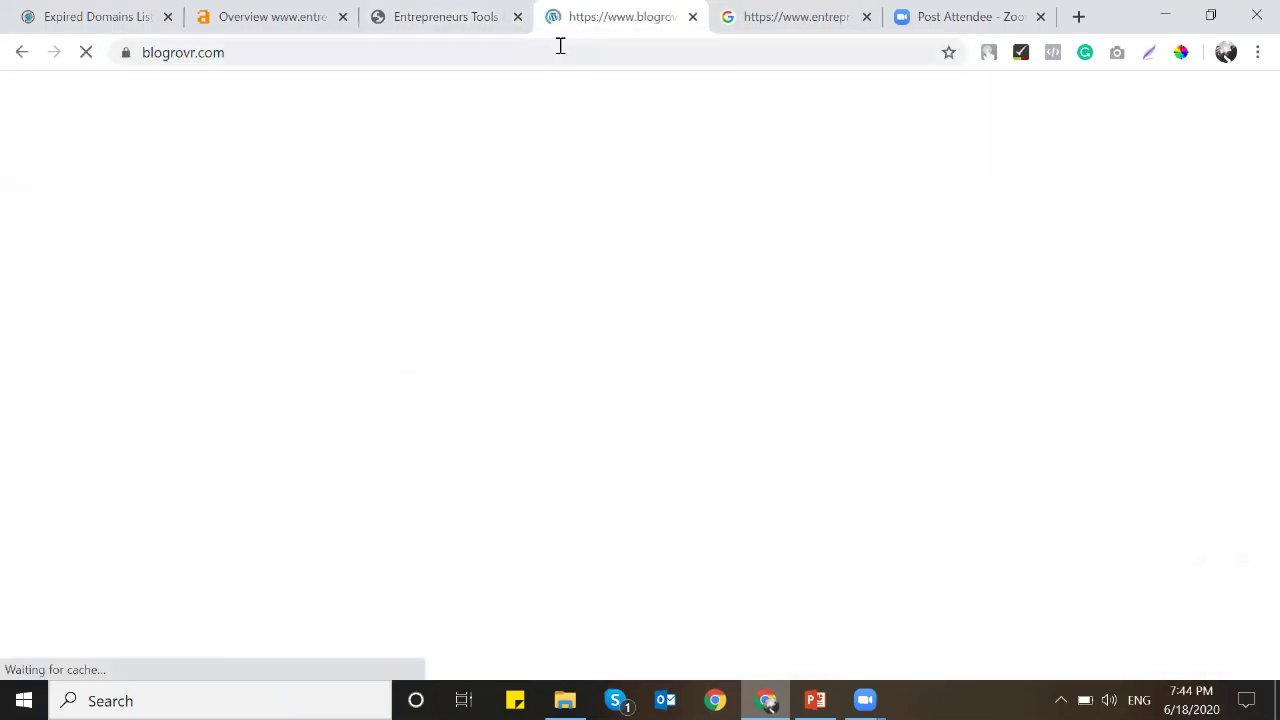
pyautogui.click(557, 45)
pyautogui.hotkey('ctrl', 'c')
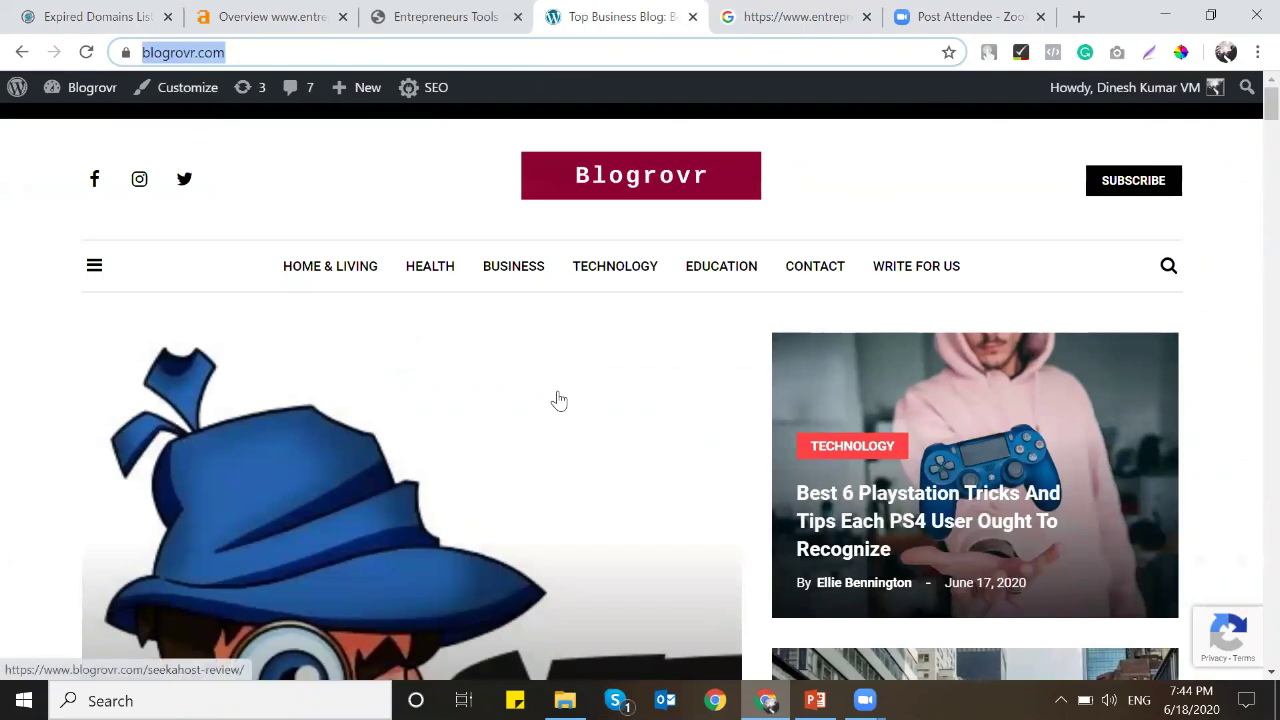
pyautogui.scroll(-2, 558, 400)
pyautogui.scroll(2, 558, 400)
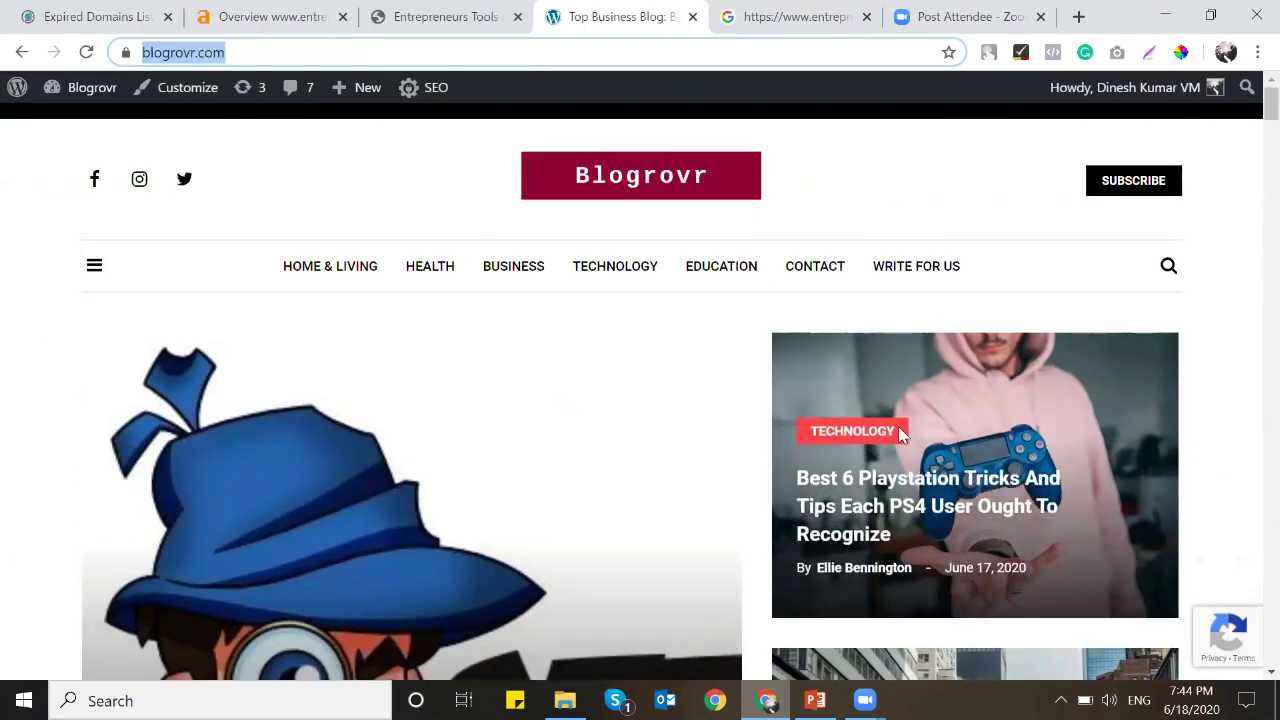
pyautogui.click(300, 16)
pyautogui.tripleClick(366, 135)
pyautogui.hotkey('ctrl', 'v')
pyautogui.click(616, 150)
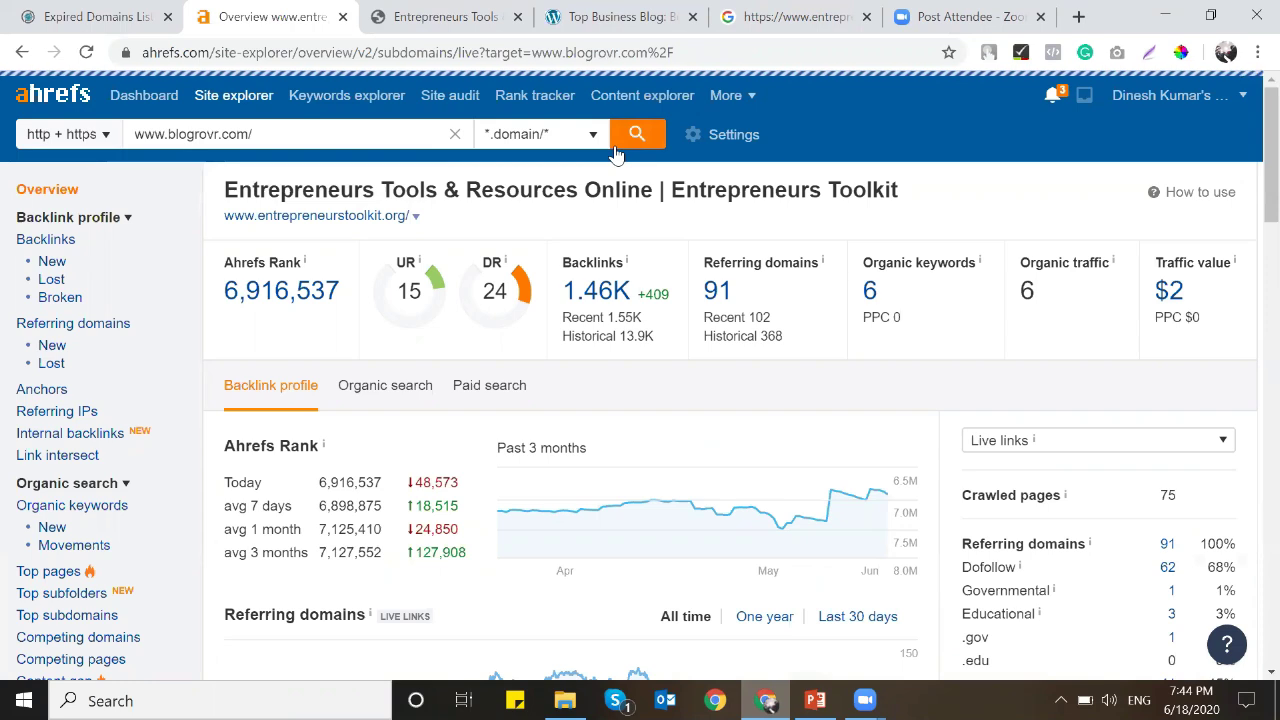
# Move the Blogrovr browser tab directly after the Ahrefs tab and return to the Ahrefs overview.
pyautogui.click(545, 16)
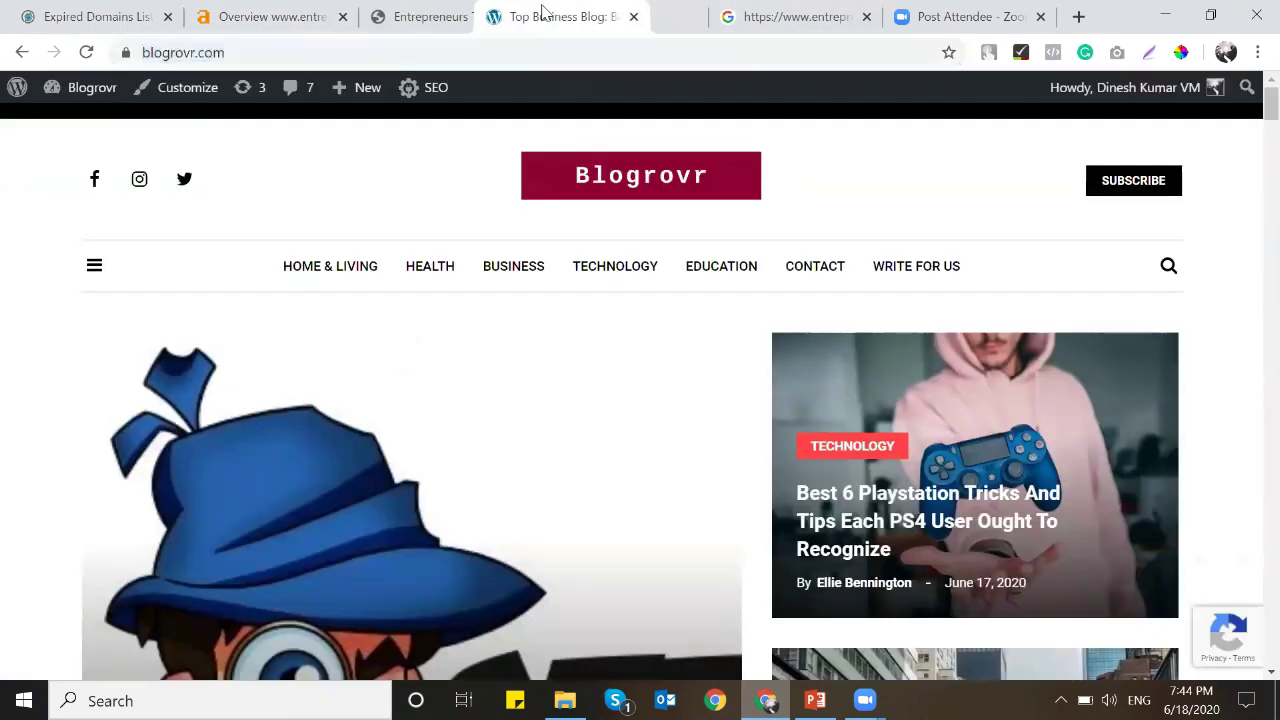
pyautogui.moveTo(542, 10); pyautogui.dragTo(420, 14)
pyautogui.click(255, 16)
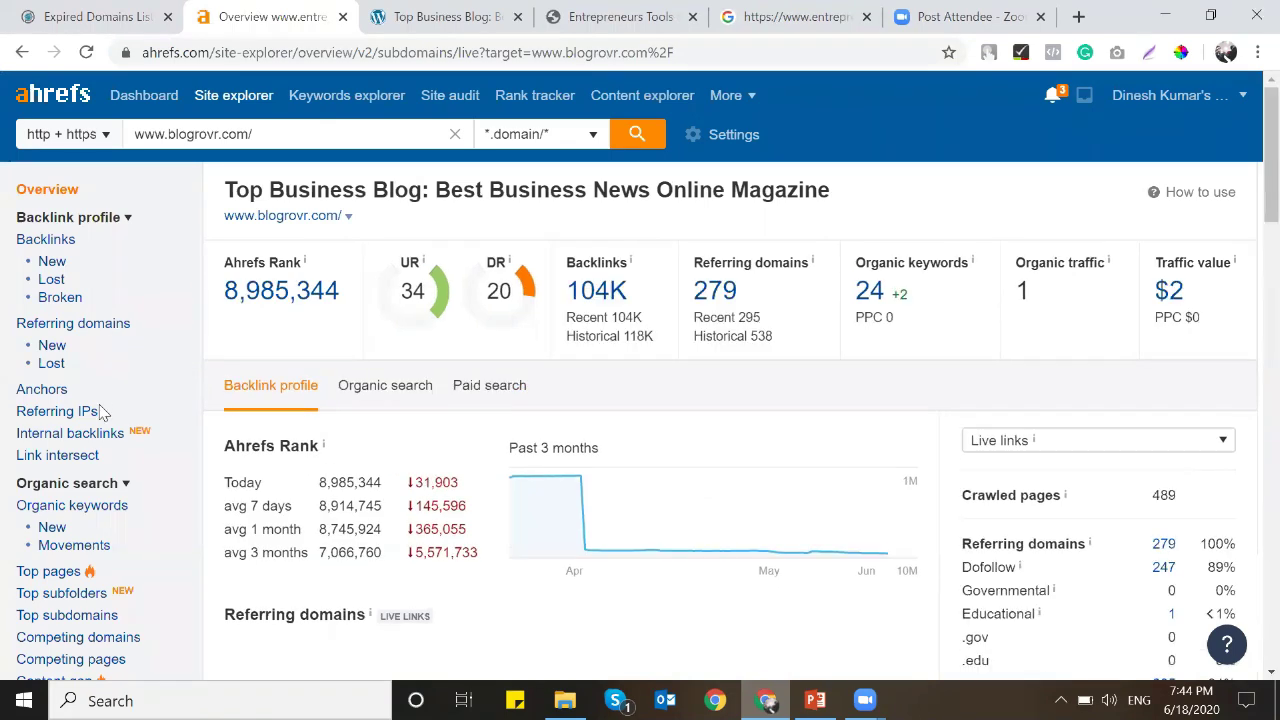
# Examine the search volumes in the organic keywords report for blogrovr.com, and return to the site's overview.
pyautogui.click(108, 505)
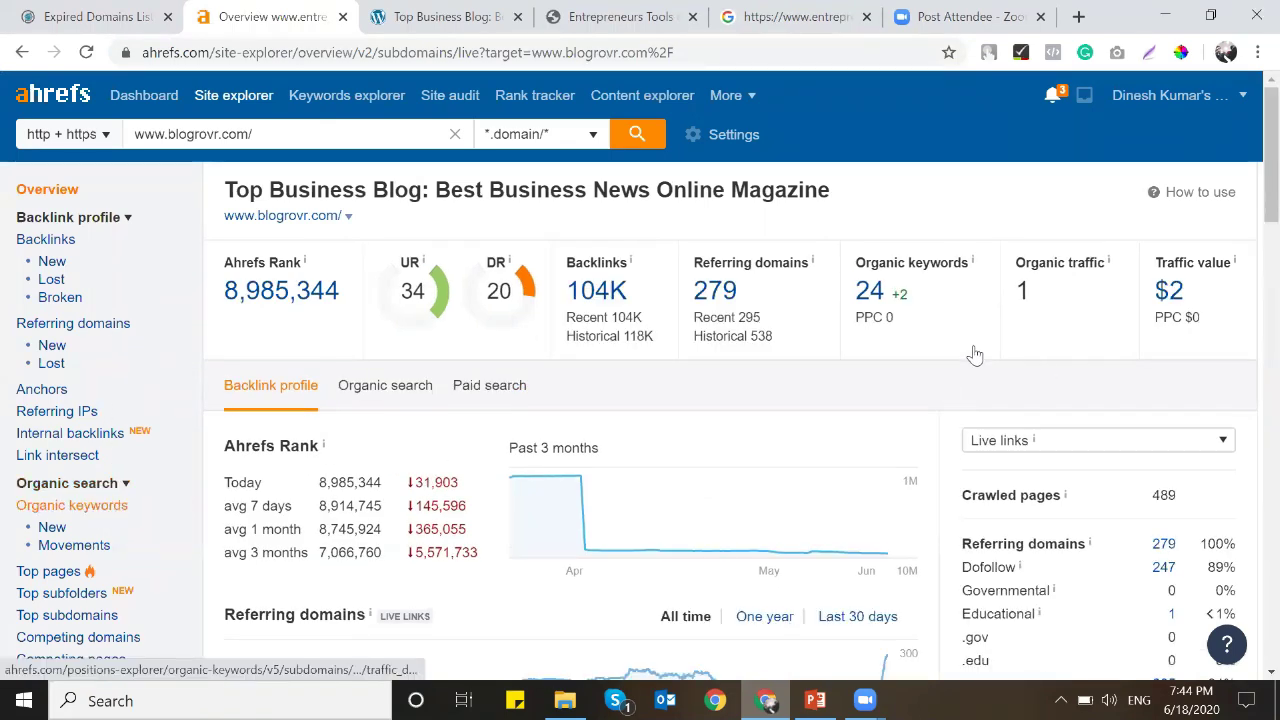
pyautogui.click(893, 290)
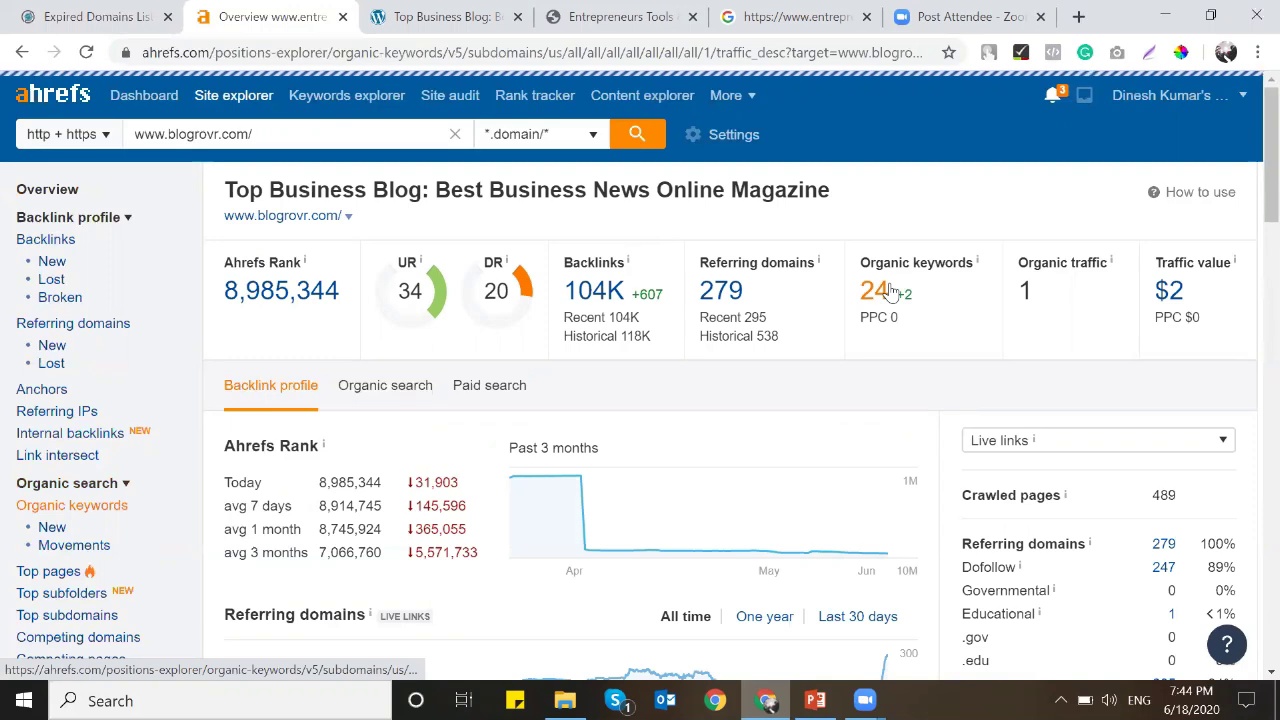
pyautogui.scroll(-2, 650, 362)
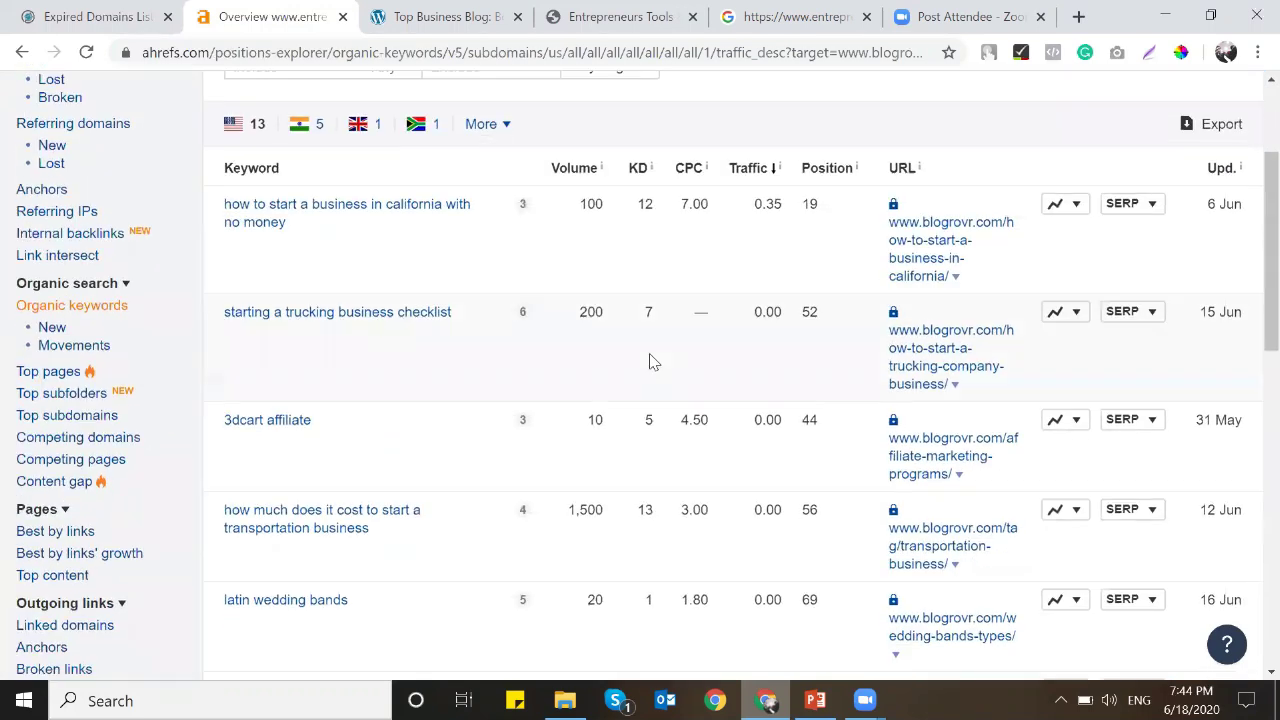
pyautogui.moveTo(617, 515); pyautogui.dragTo(565, 514)
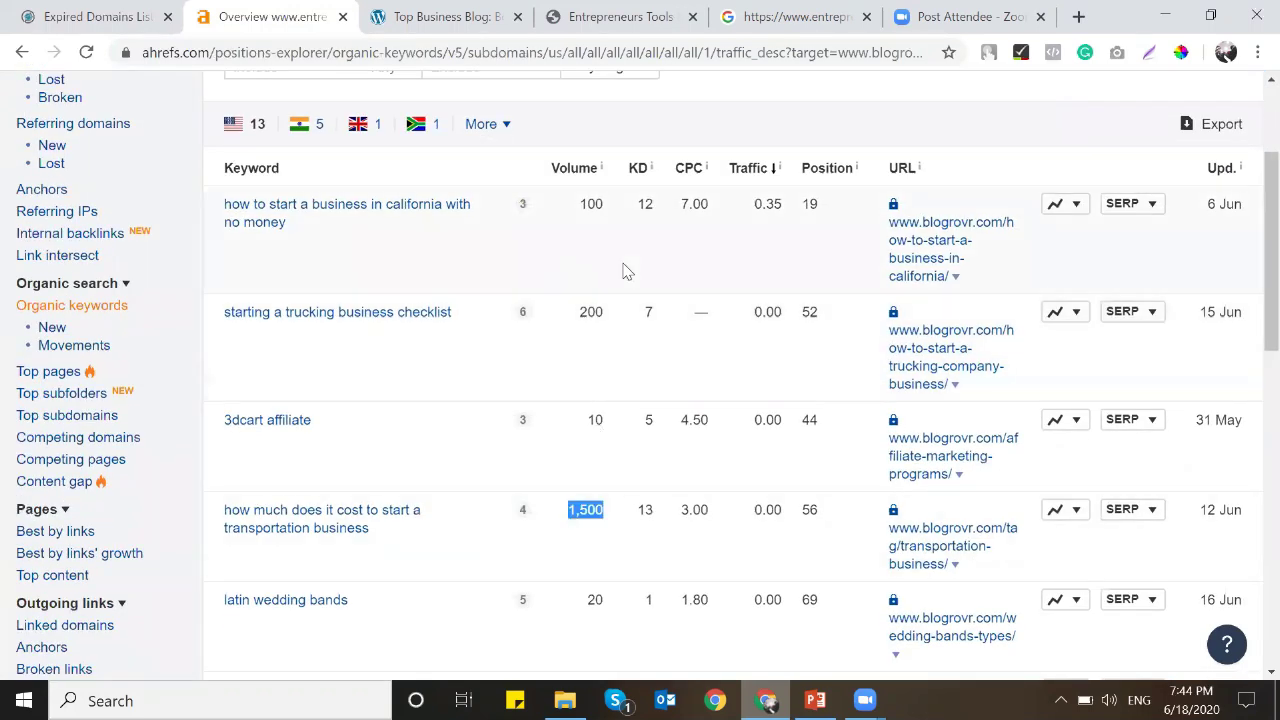
pyautogui.doubleClick(592, 206)
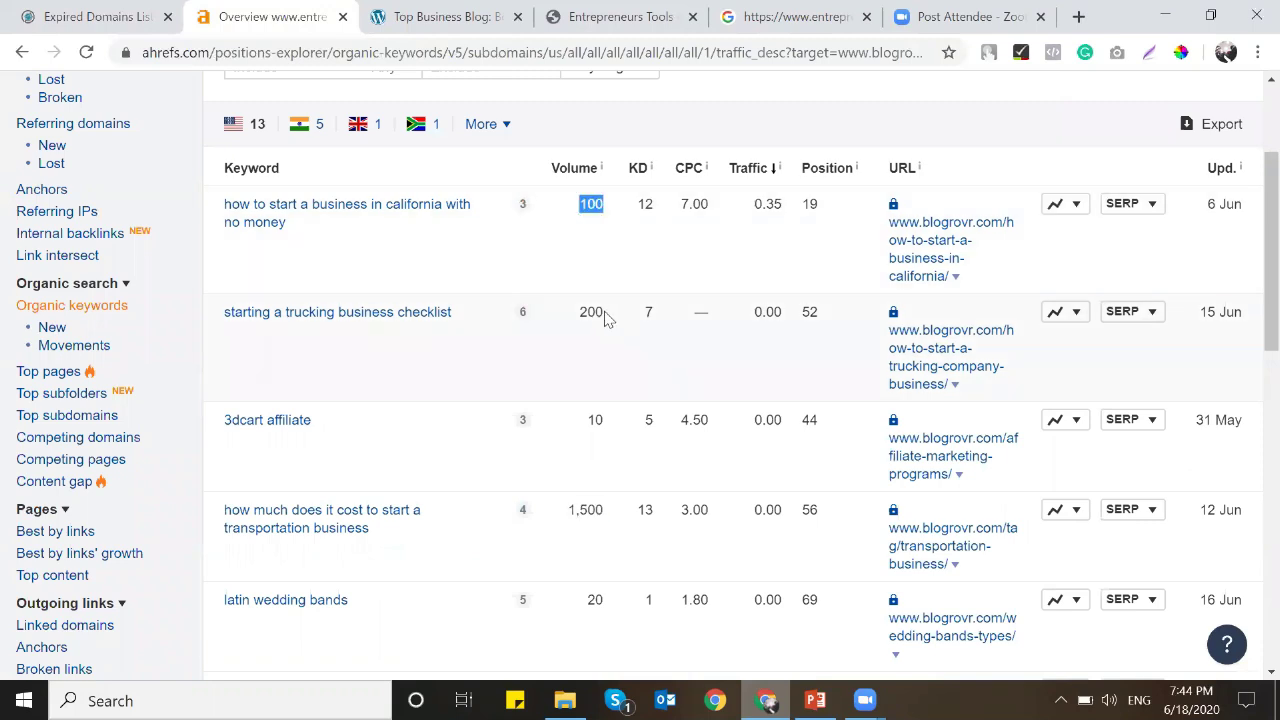
pyautogui.doubleClick(592, 313)
pyautogui.moveTo(622, 516); pyautogui.dragTo(571, 514)
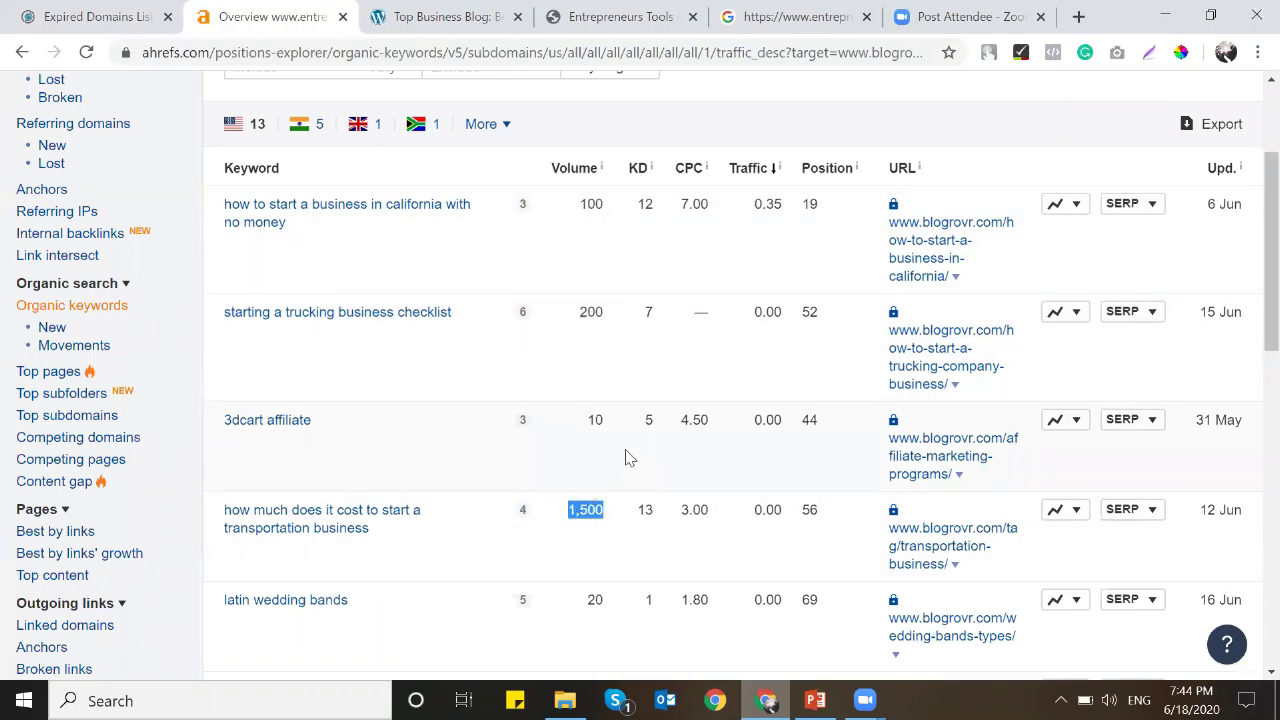
pyautogui.scroll(-3, 628, 457)
pyautogui.moveTo(615, 593); pyautogui.dragTo(554, 594)
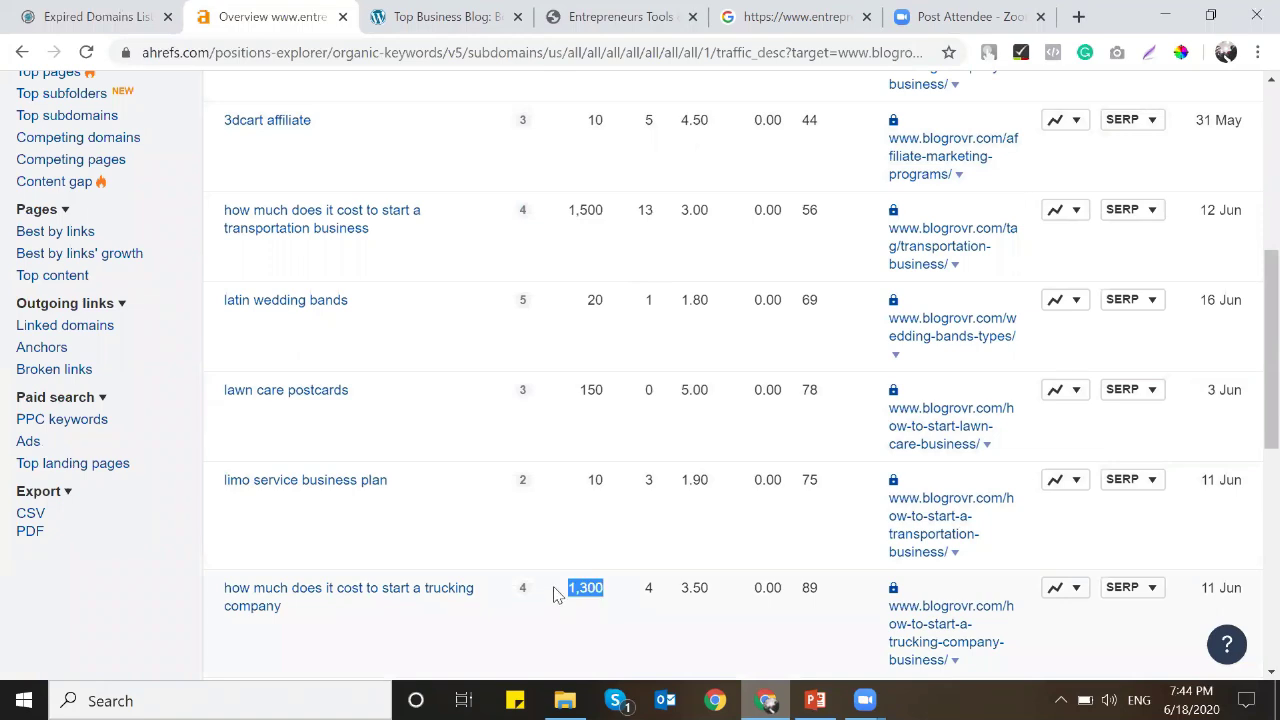
pyautogui.scroll(3, 606, 506)
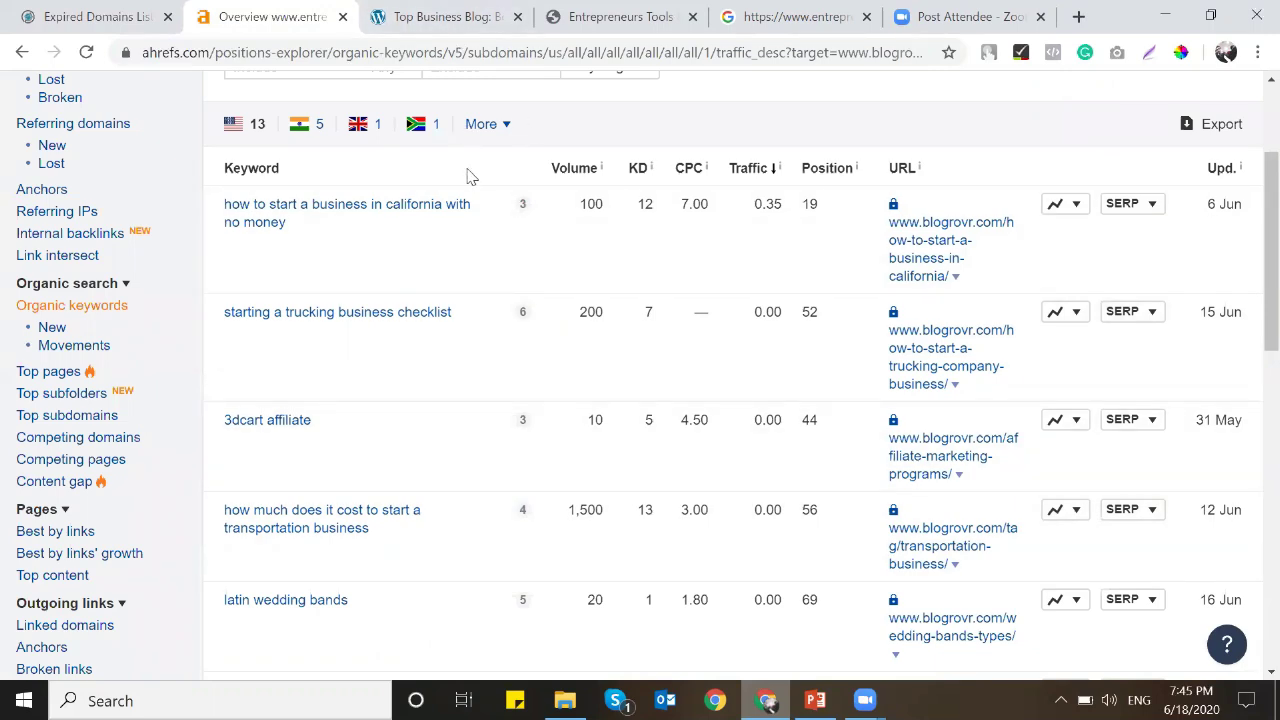
pyautogui.scroll(2, 514, 414)
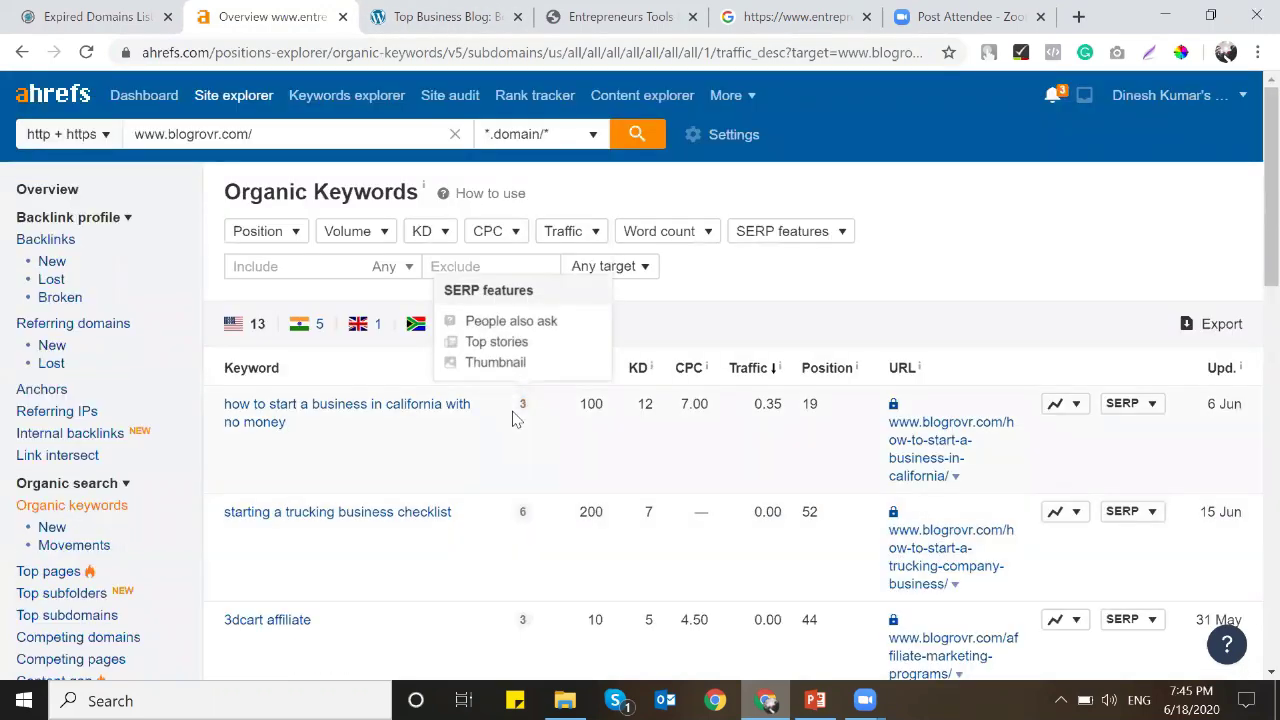
pyautogui.click(47, 189)
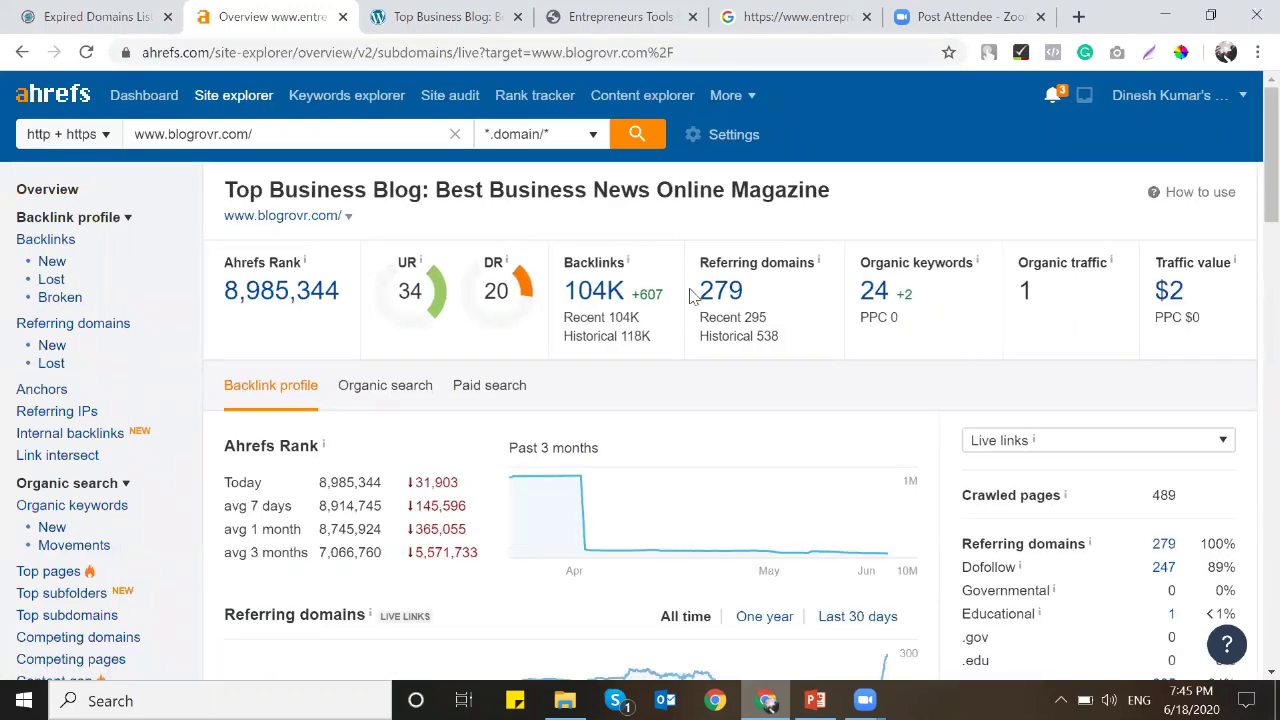
# Switch to the Blogrovr homepage and look through its featured articles, recent posts and categories.
pyautogui.click(435, 14)
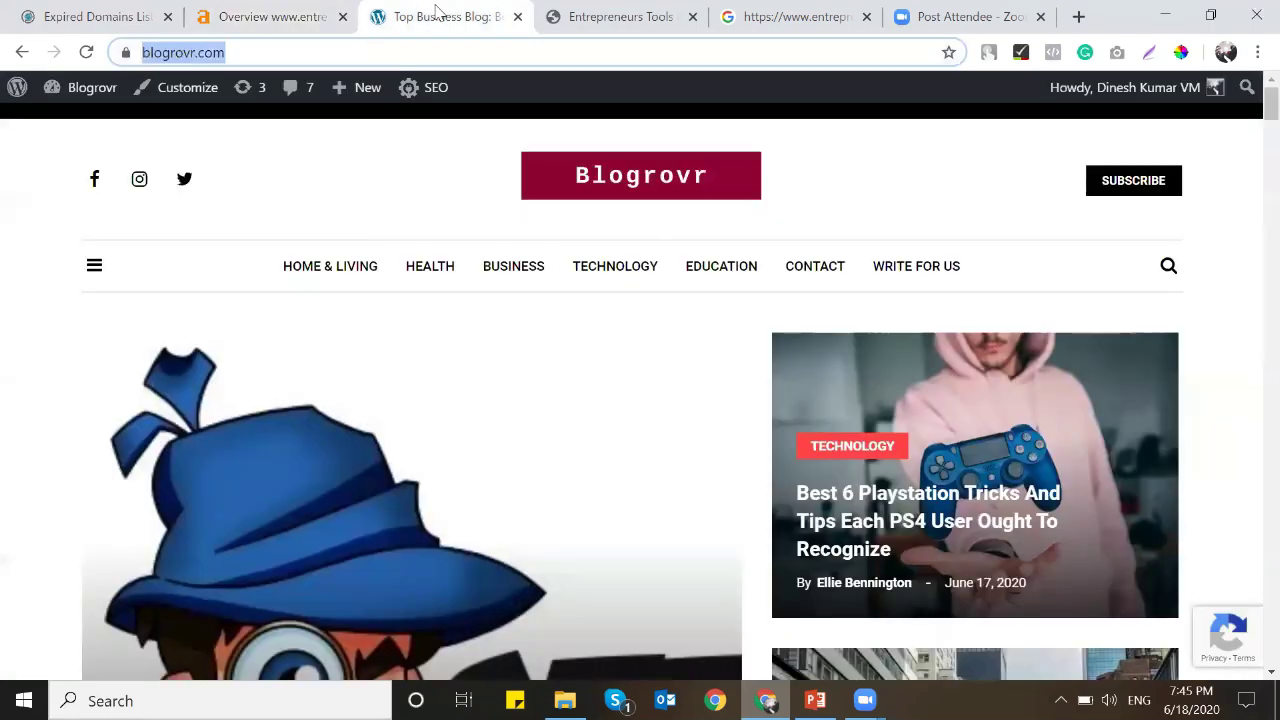
pyautogui.click(30, 408)
pyautogui.scroll(-15, 54, 382)
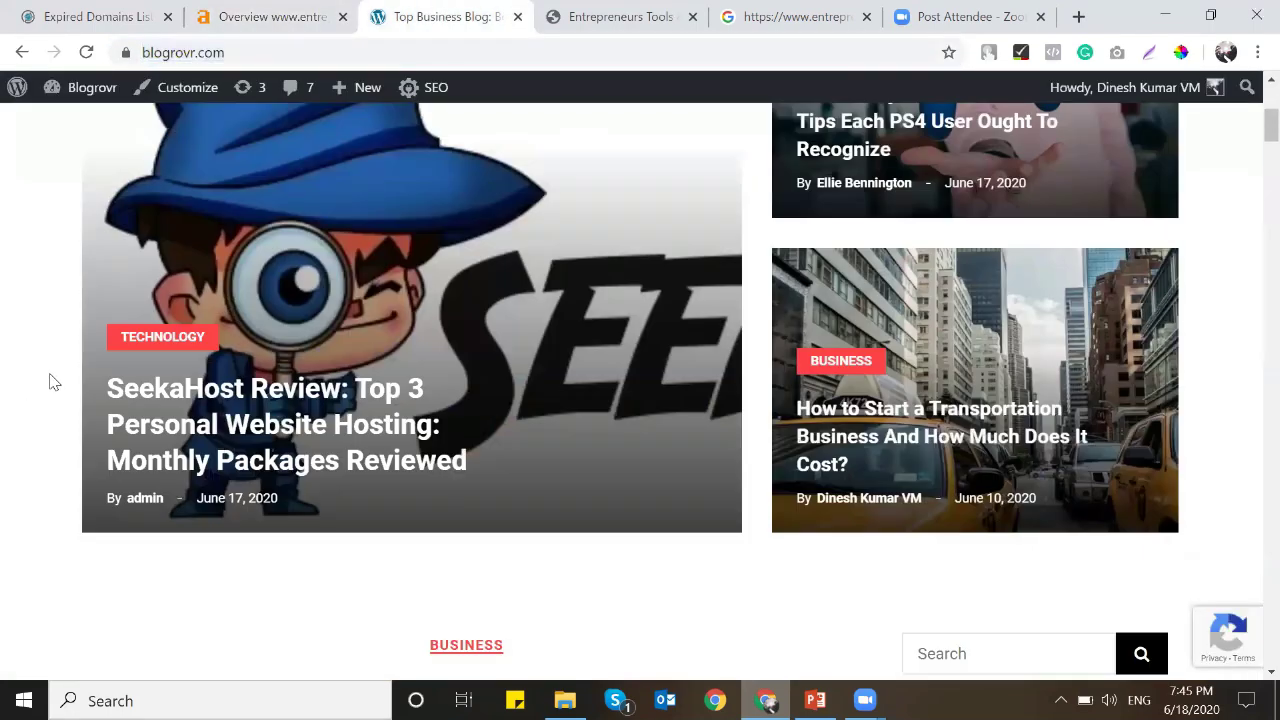
pyautogui.scroll(-3, 54, 382)
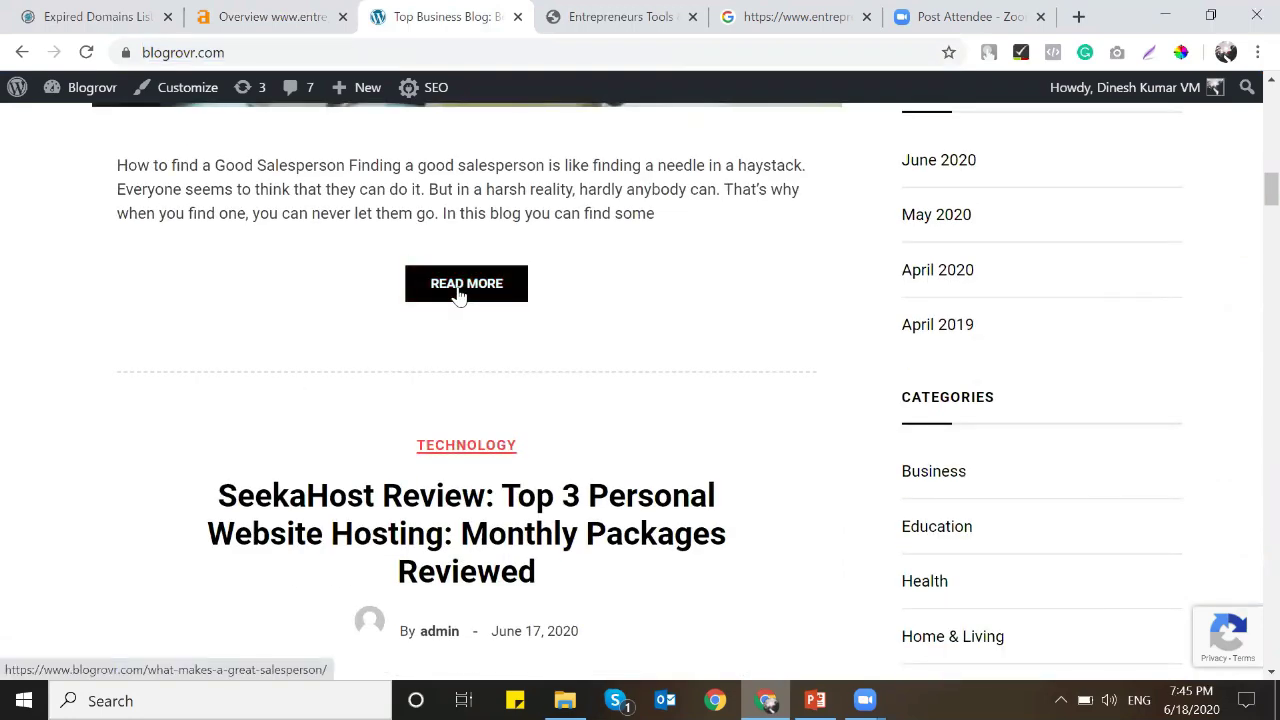
pyautogui.scroll(10, 459, 295)
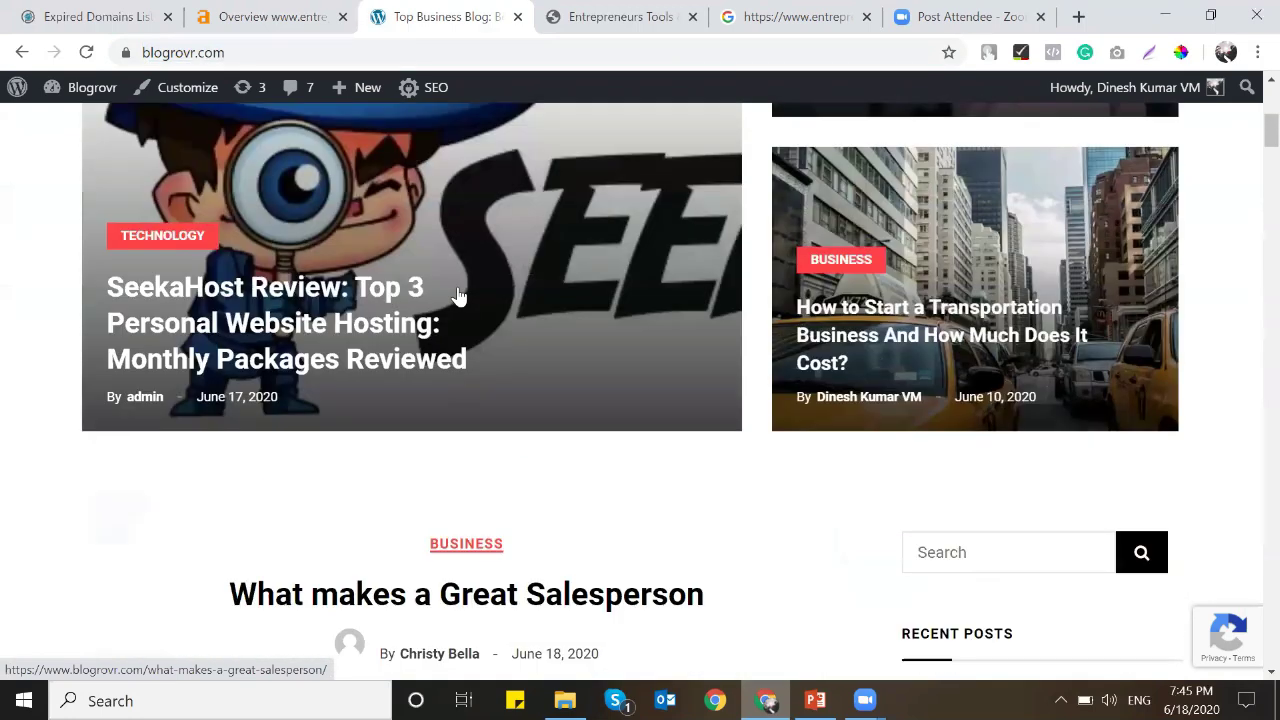
# Close the Blogrovr homepage and open the WordPress dashboard of the Entrepreneurs Toolkit site.
pyautogui.scroll(4, 459, 295)
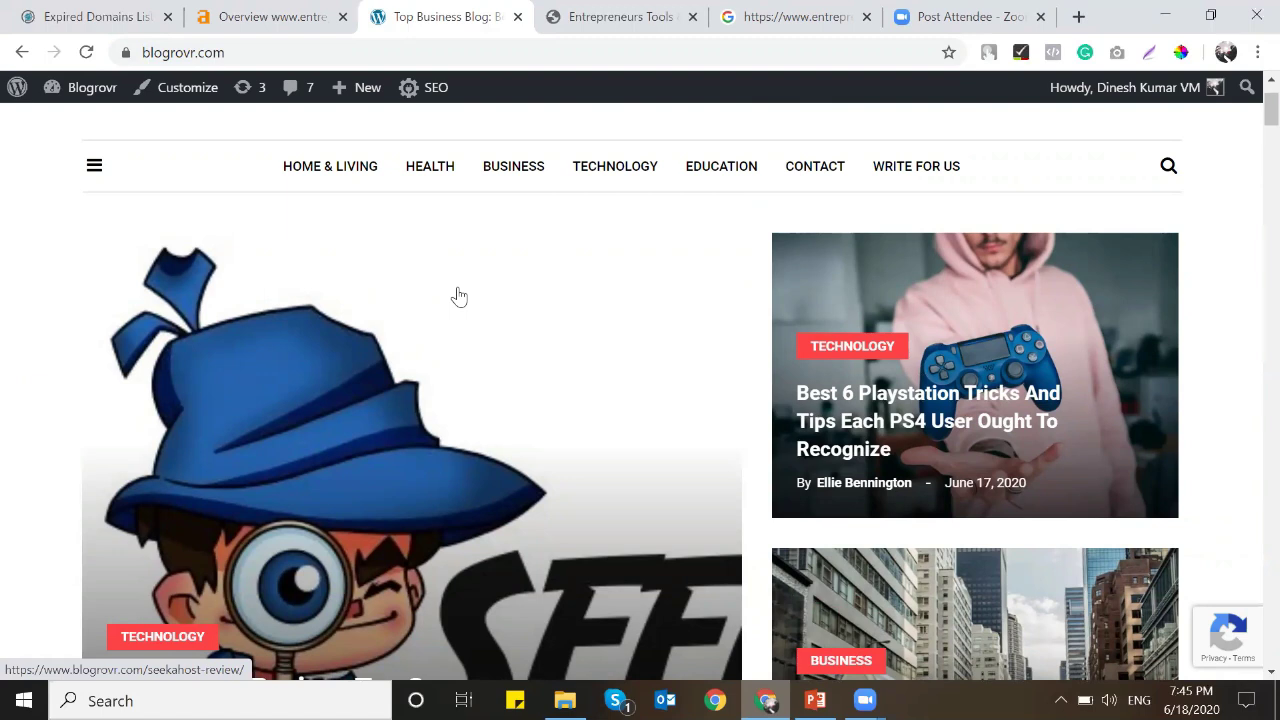
pyautogui.click(517, 17)
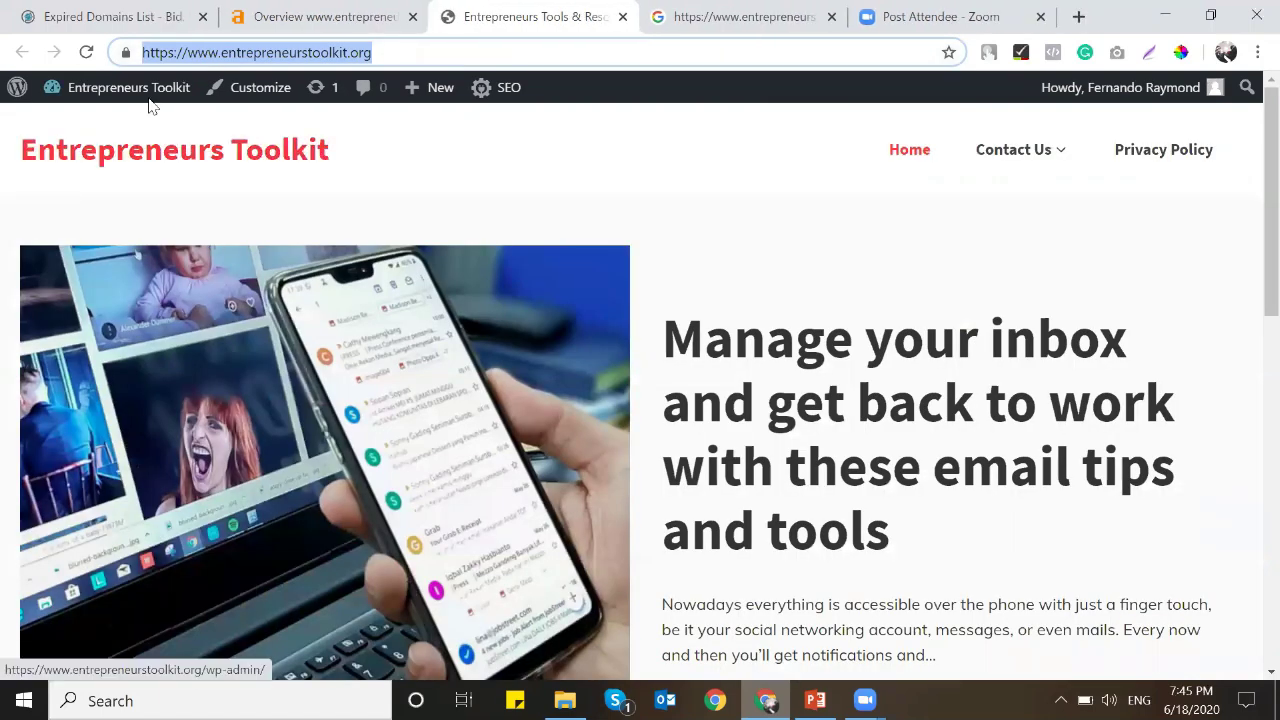
pyautogui.moveTo(145, 95)
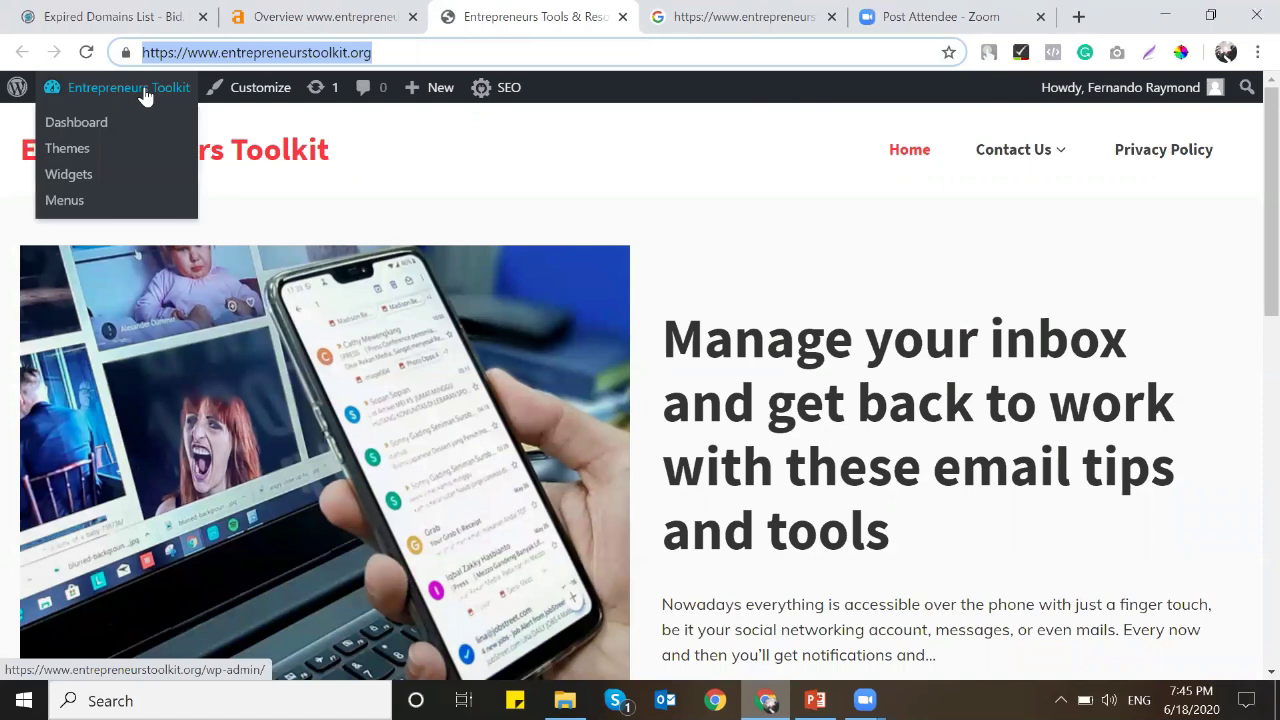
pyautogui.click(91, 130)
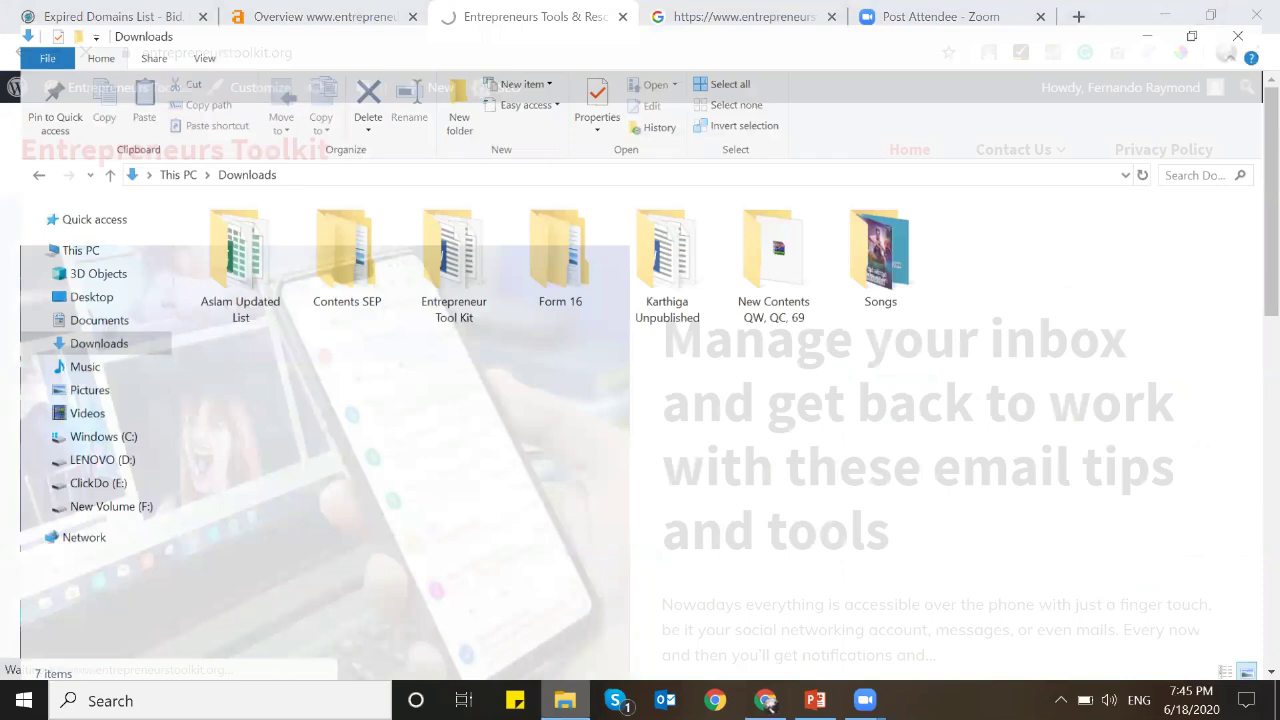
# Switch to File Explorer and open the Word document "How to get new email account for your business" from the Entrepreneur Tool Kit folder.
pyautogui.doubleClick(454, 255)
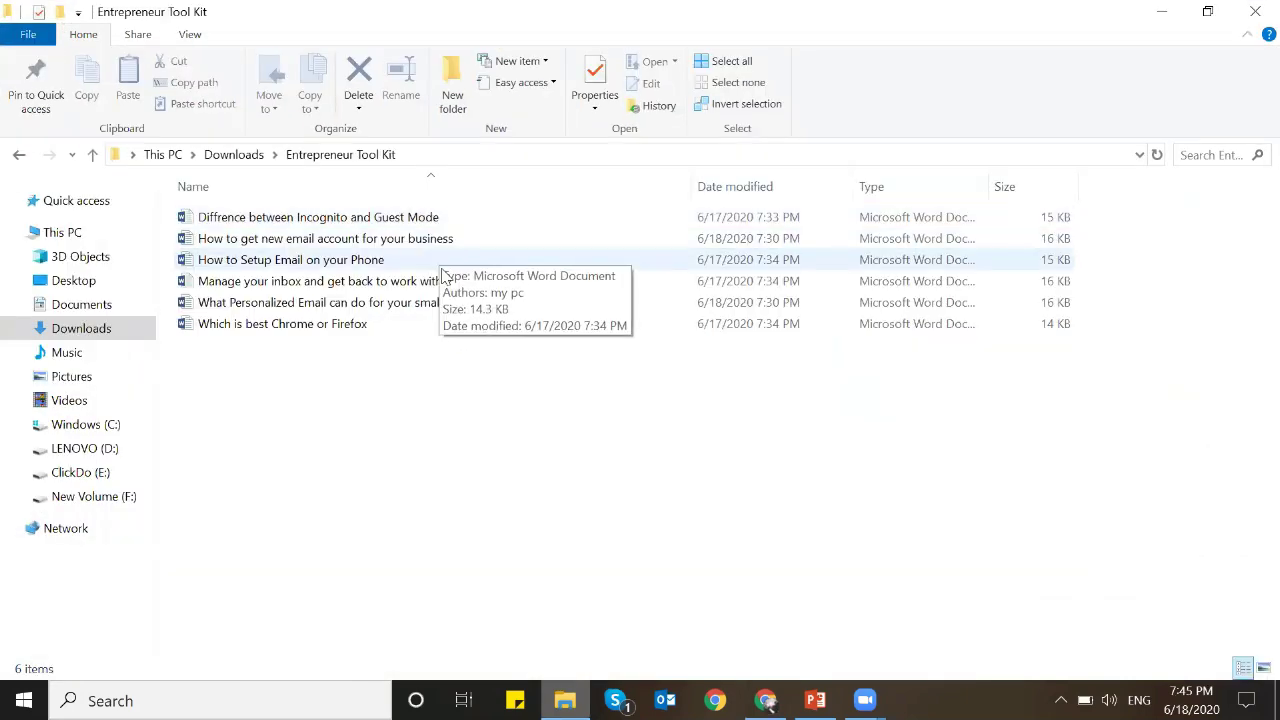
pyautogui.click(447, 244)
pyautogui.doubleClick(447, 244)
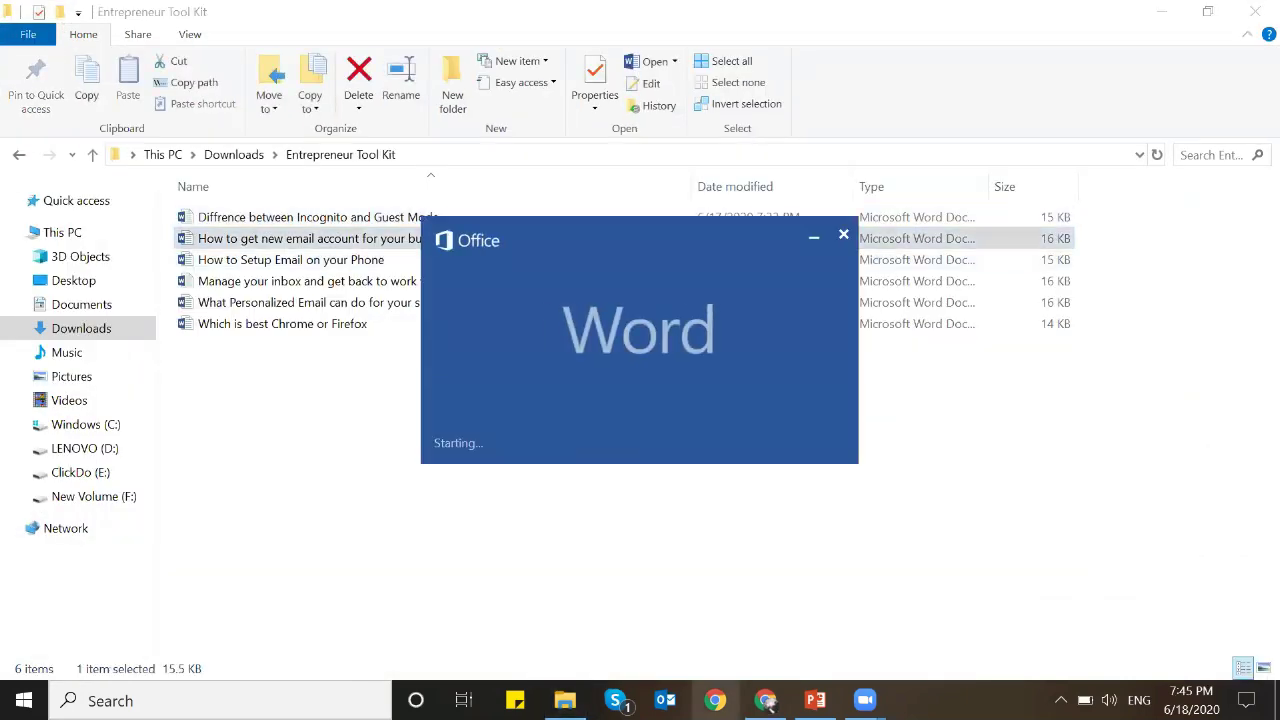
# Start a new WordPress post in Chrome, and switch to Word to enable editing of the email account document.
pyautogui.click(766, 700)
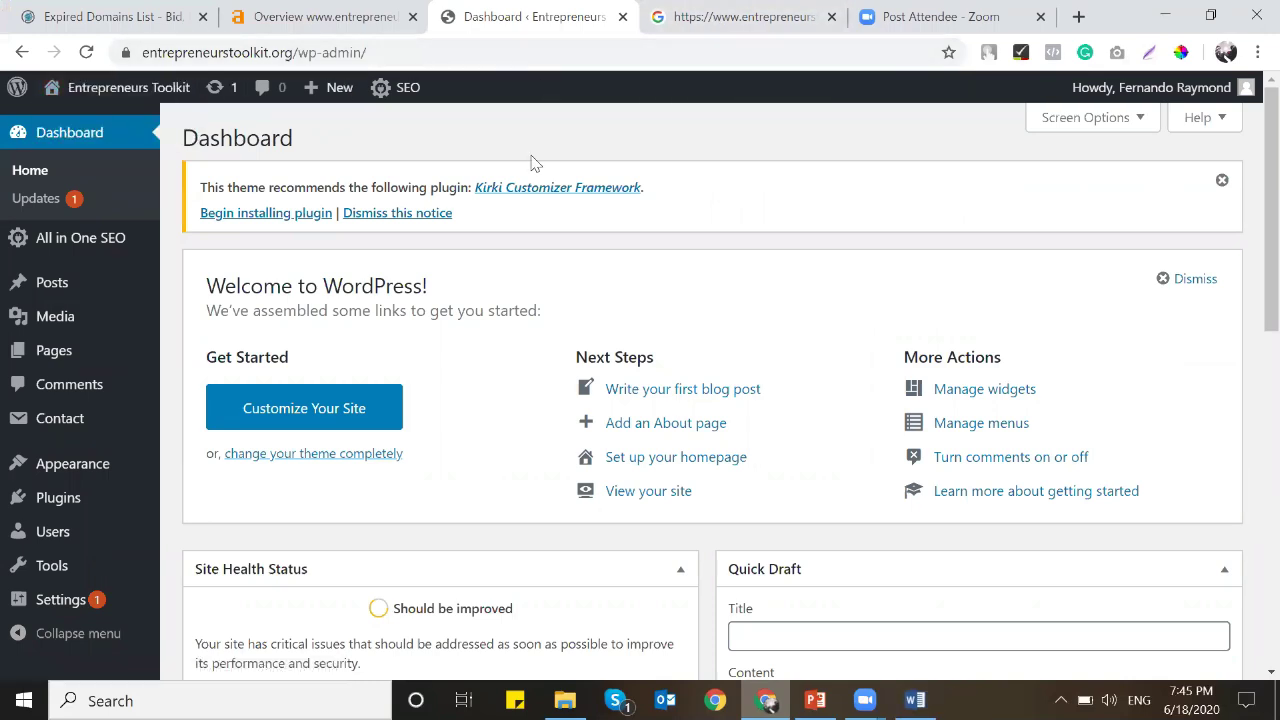
pyautogui.click(205, 311)
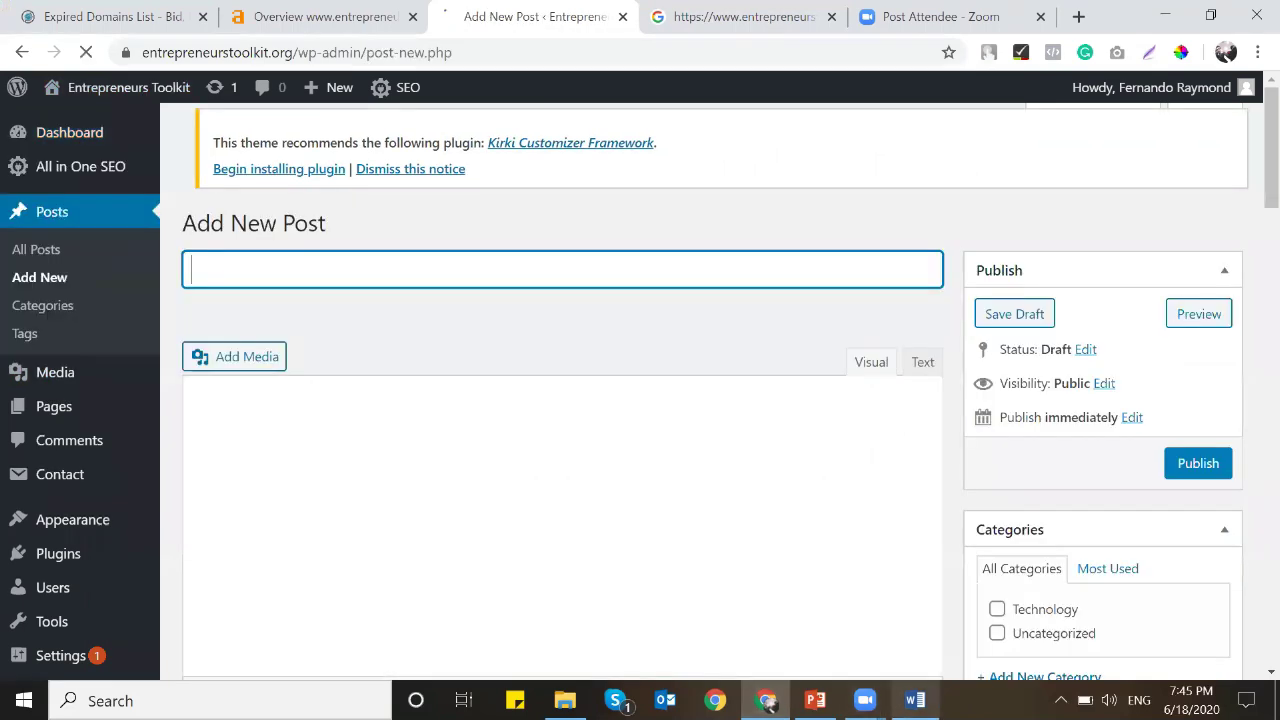
pyautogui.click(915, 700)
pyautogui.click(829, 546)
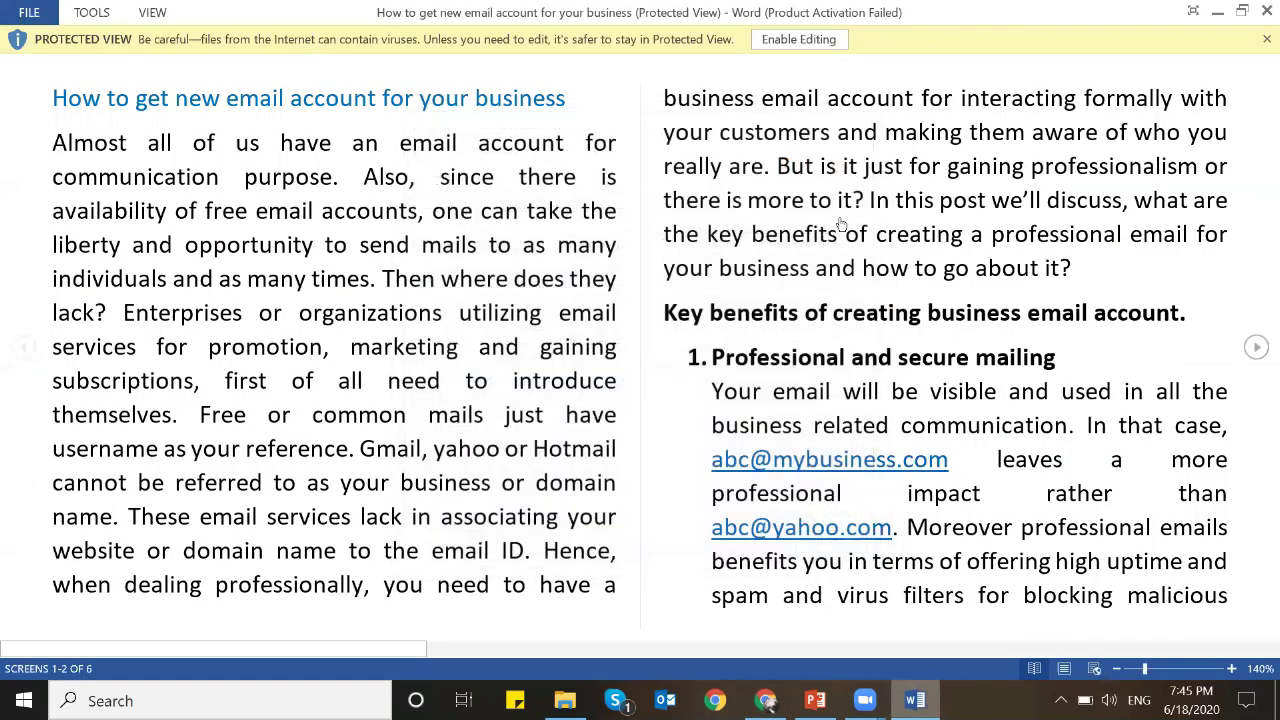
pyautogui.click(799, 40)
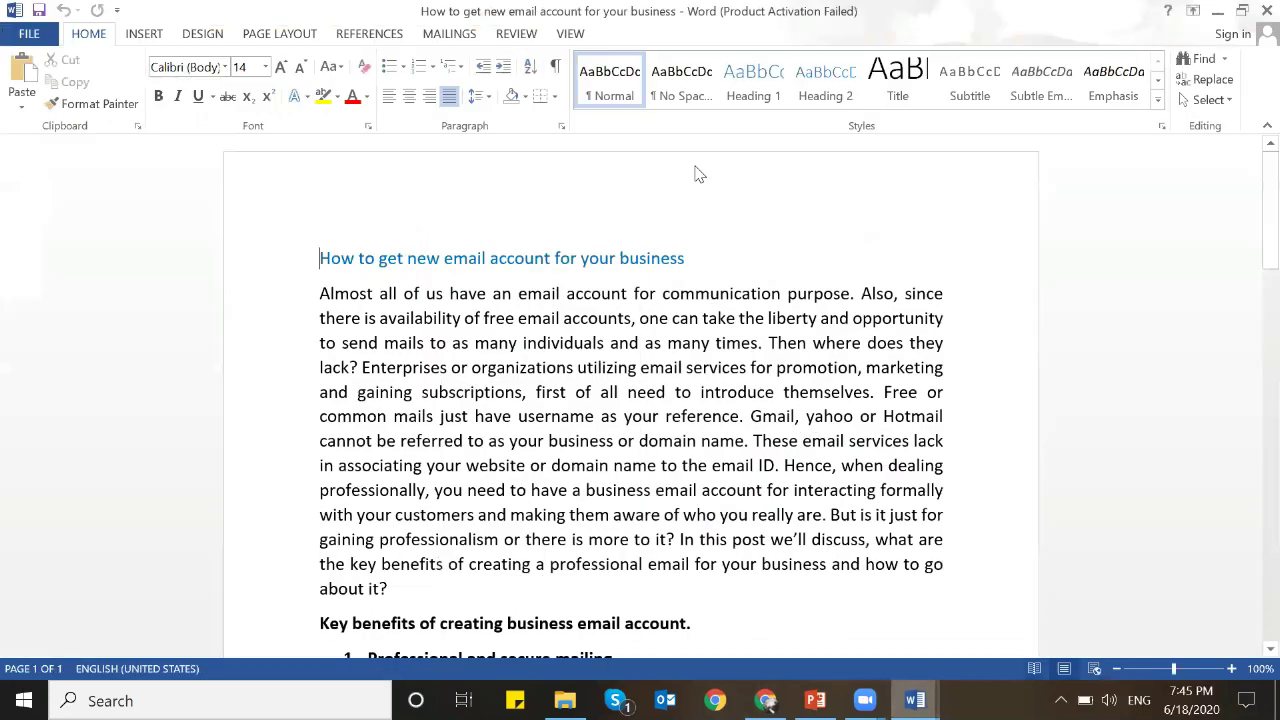
# Copy the entire Word article and paste it into the body of the new WordPress post.
pyautogui.scroll(-6, 686, 337)
pyautogui.scroll(-10, 668, 350)
pyautogui.scroll(6, 666, 360)
pyautogui.scroll(6, 665, 360)
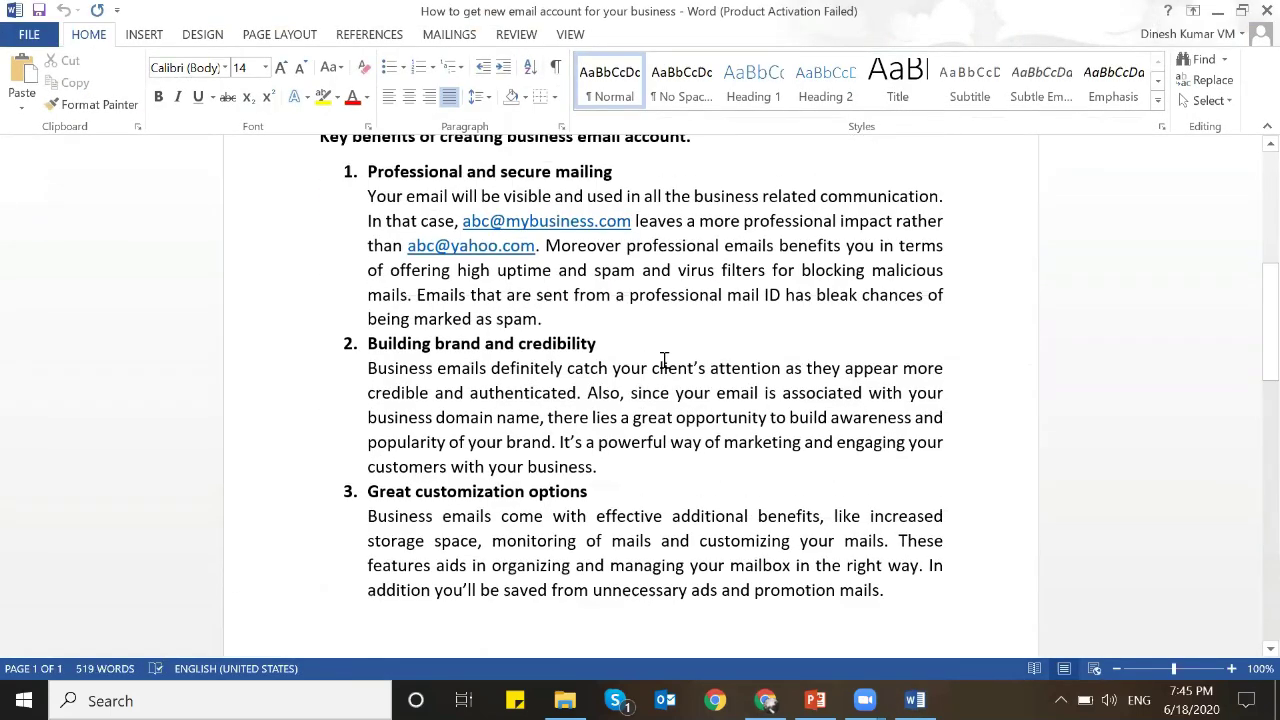
pyautogui.scroll(3, 664, 360)
pyautogui.hotkey('ctrl', 'a')
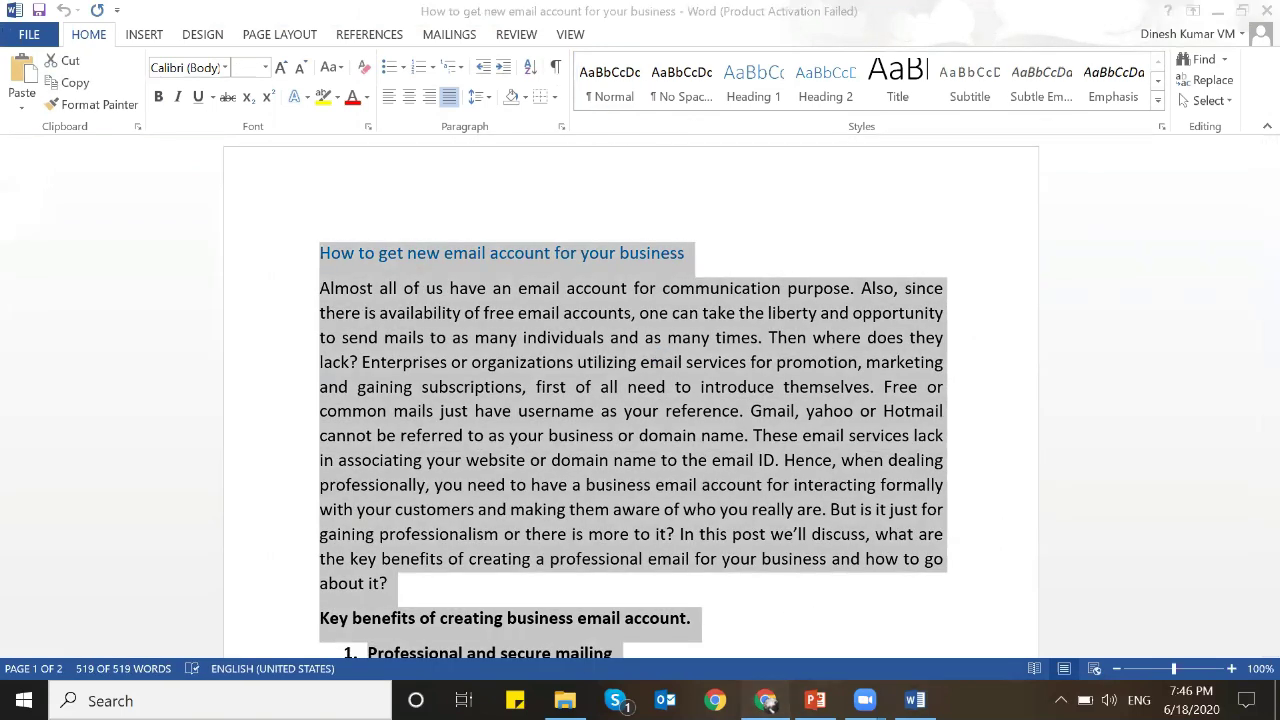
pyautogui.click(765, 700)
pyautogui.click(549, 532)
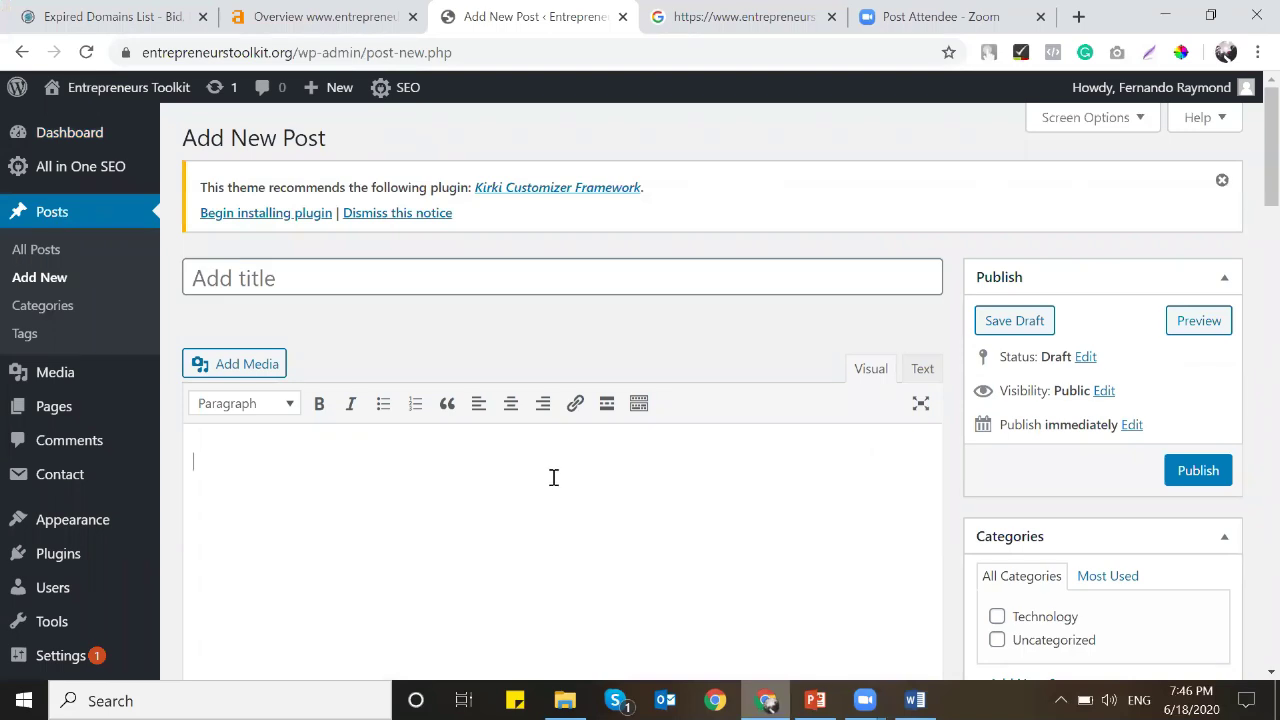
pyautogui.hotkey('ctrl', 'v')
# Move the article's heading line into the title as "How to get new email account for your business?" and delete the blank line from the body.
pyautogui.scroll(15, 553, 456)
pyautogui.tripleClick(425, 406)
pyautogui.hotkey('ctrl', 'x')
pyautogui.click(390, 228)
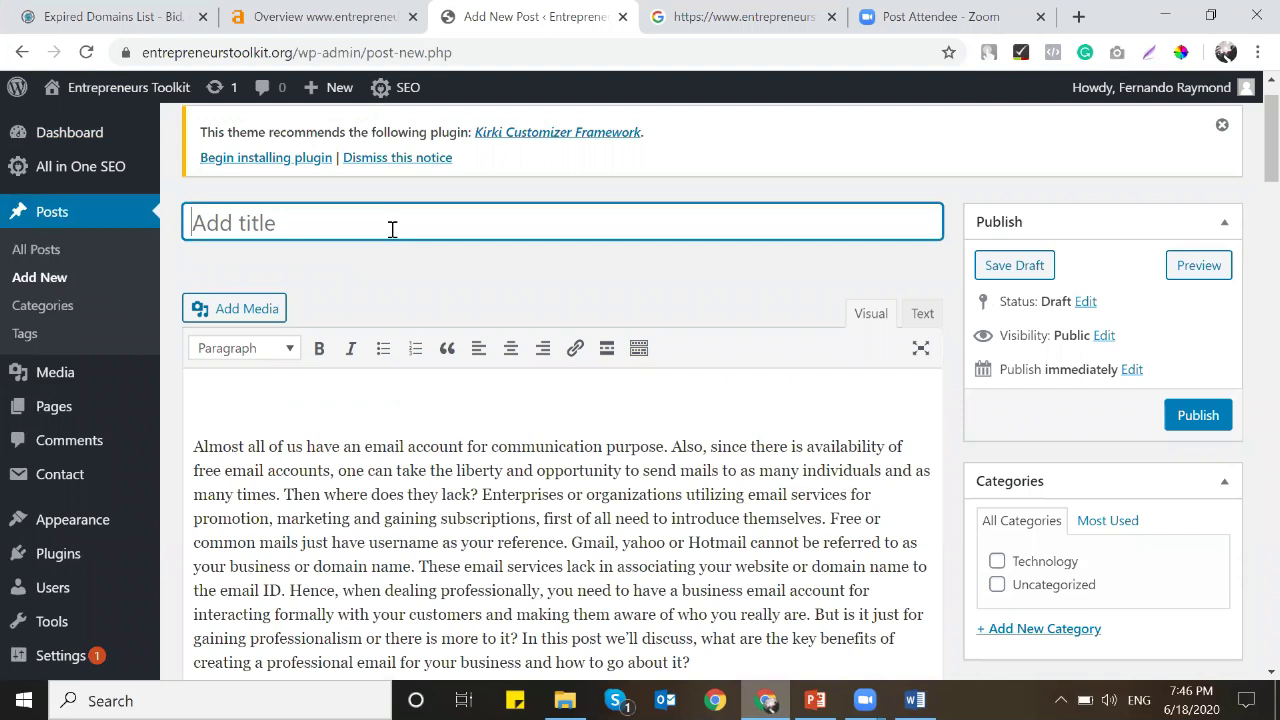
pyautogui.hotkey('ctrl', 'v')
pyautogui.click(379, 392)
pyautogui.press('Delete')
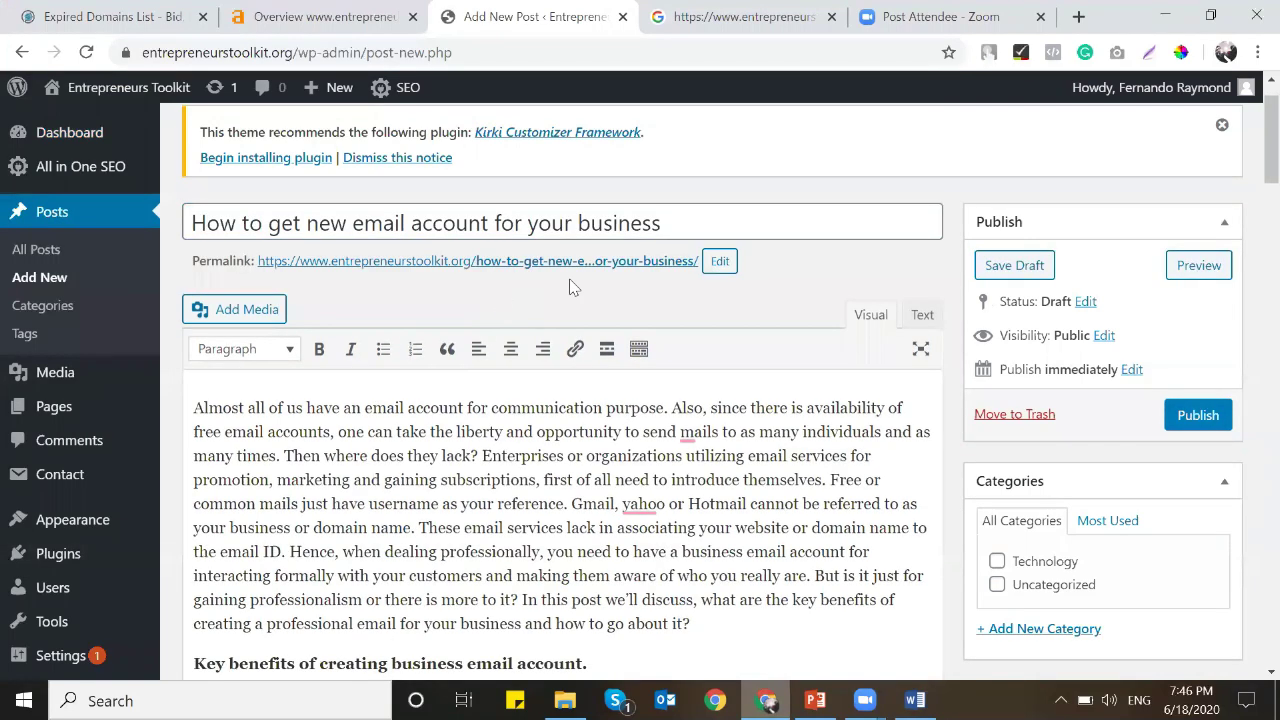
pyautogui.click(716, 225)
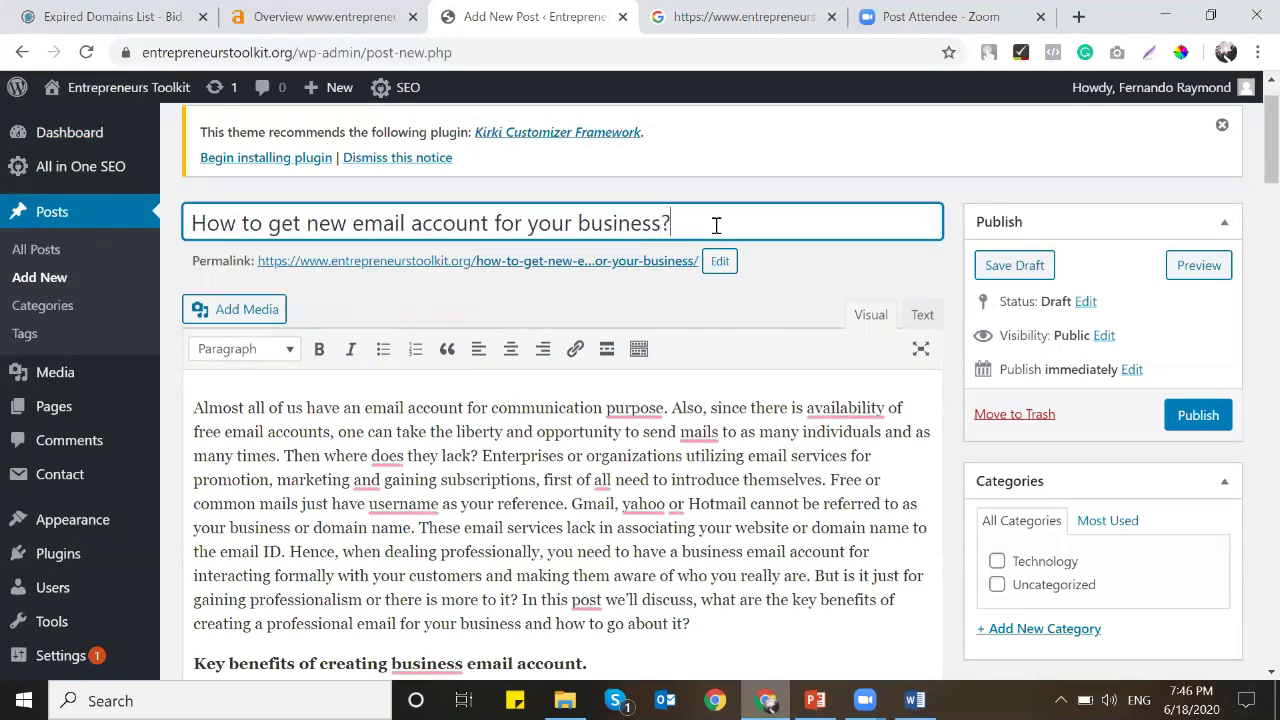
# Shorten the post's permalink slug to how-to-email-account-for-business.
pyautogui.click(720, 261)
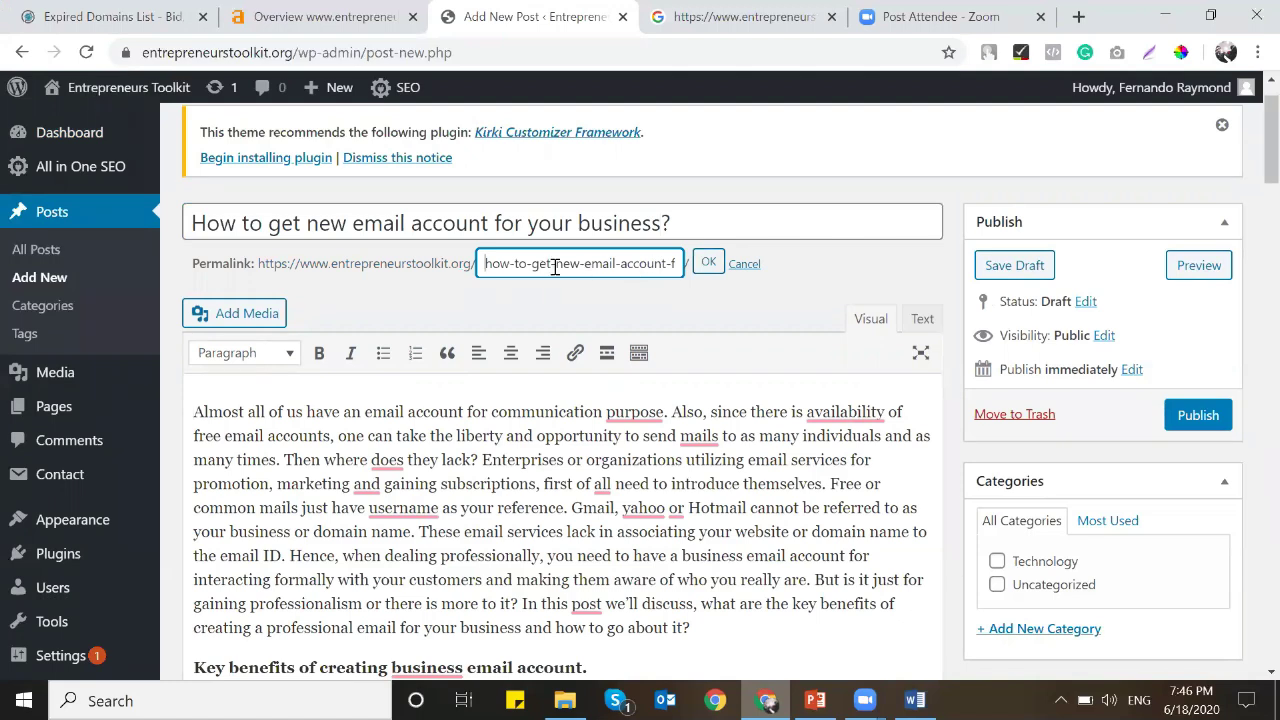
pyautogui.press('Delete')
pyautogui.press('Delete')
pyautogui.press('Delete')
pyautogui.press('BackSpace')
pyautogui.press('BackSpace')
pyautogui.press('BackSpace')
pyautogui.press('BackSpace')
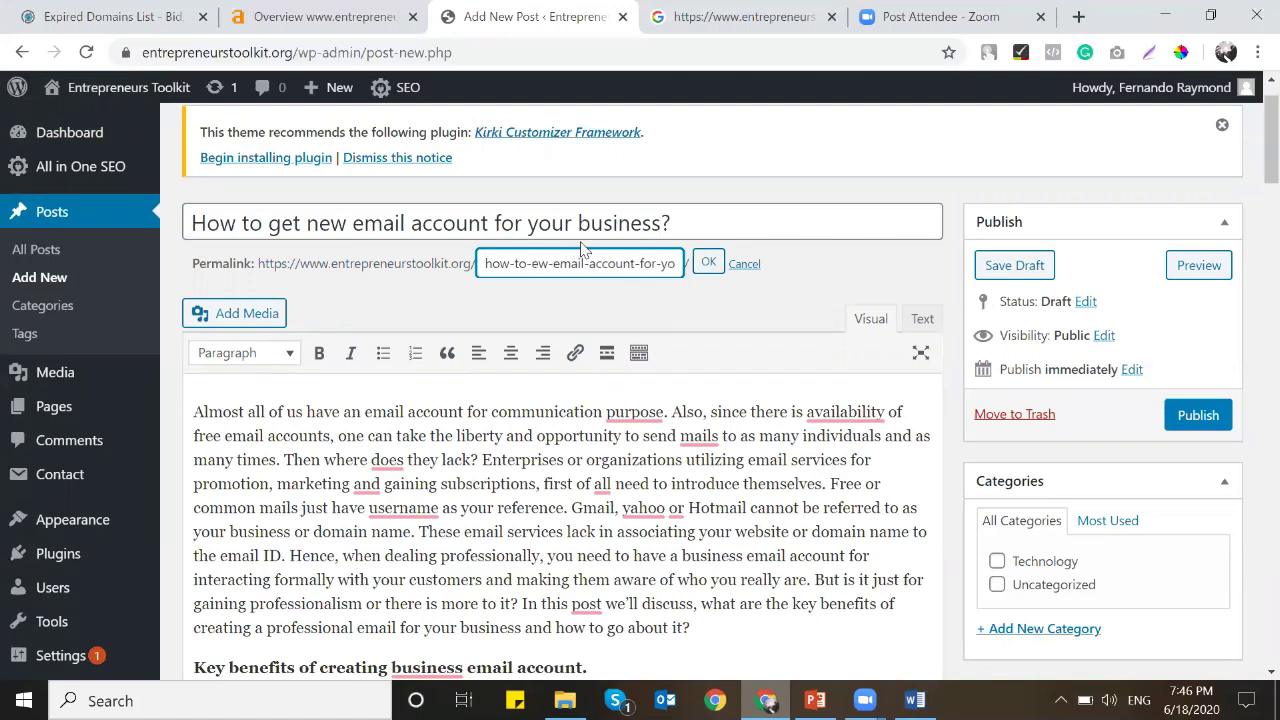
pyautogui.press('Delete')
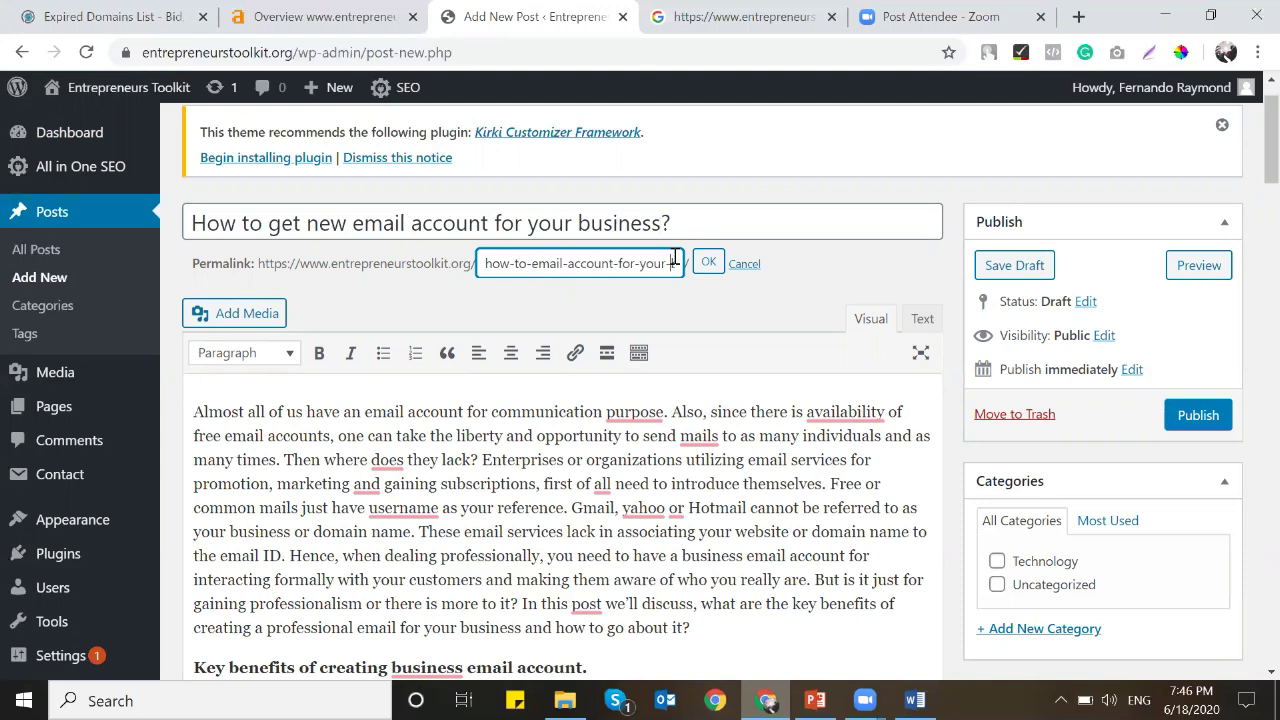
pyautogui.click(701, 268)
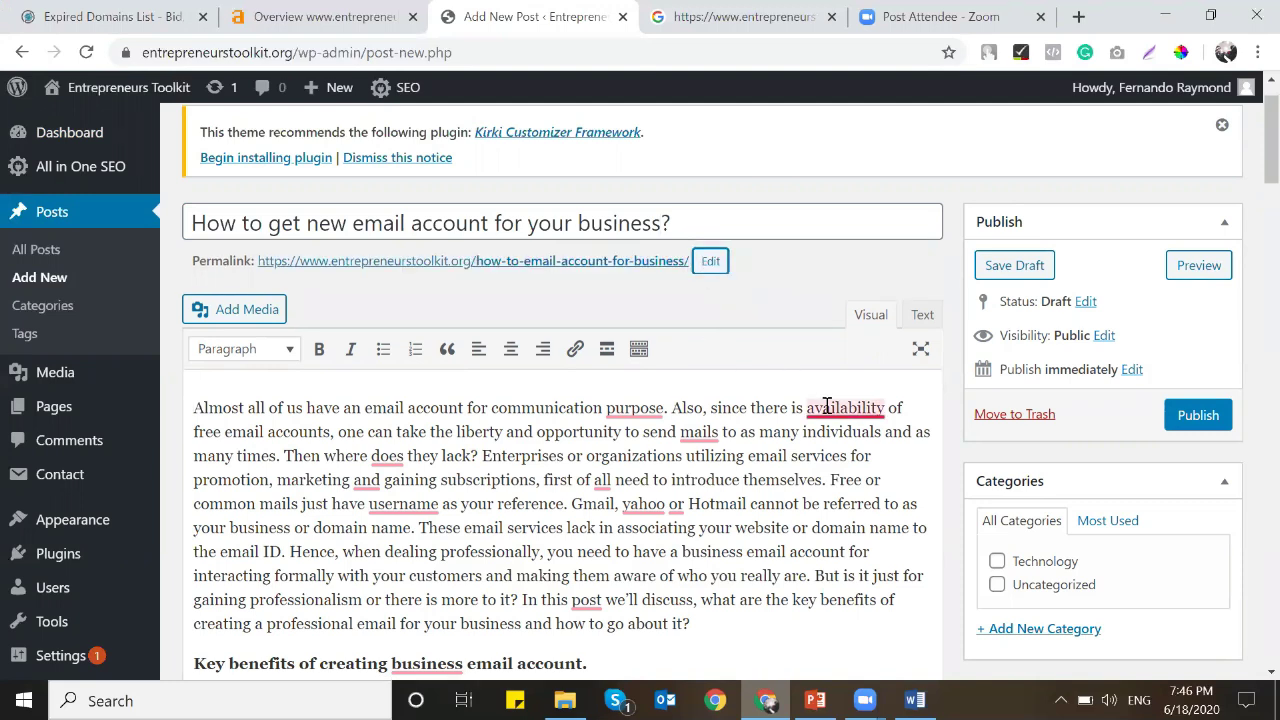
# Correct "mails" to "emails" in the opening paragraph, and make "Key benefits of creating business email account" a Heading 2 without its full stop.
pyautogui.click(712, 494)
pyautogui.scroll(-5, 598, 456)
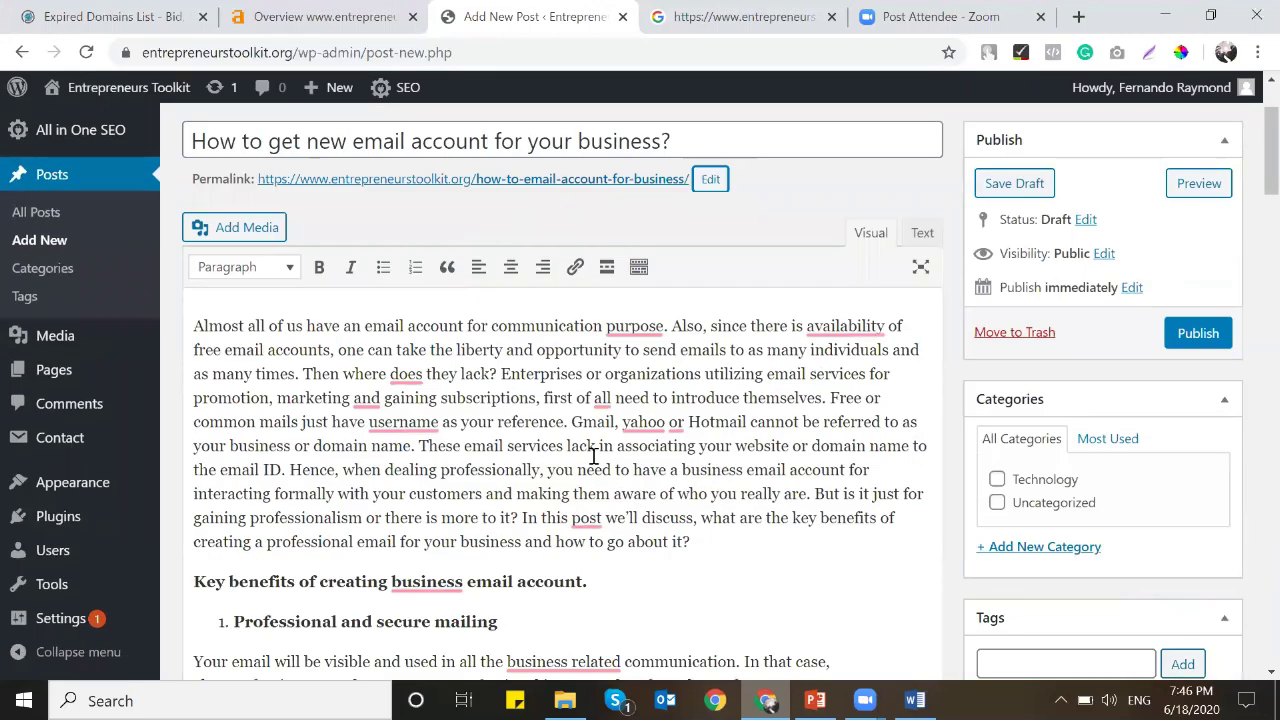
pyautogui.click(602, 365)
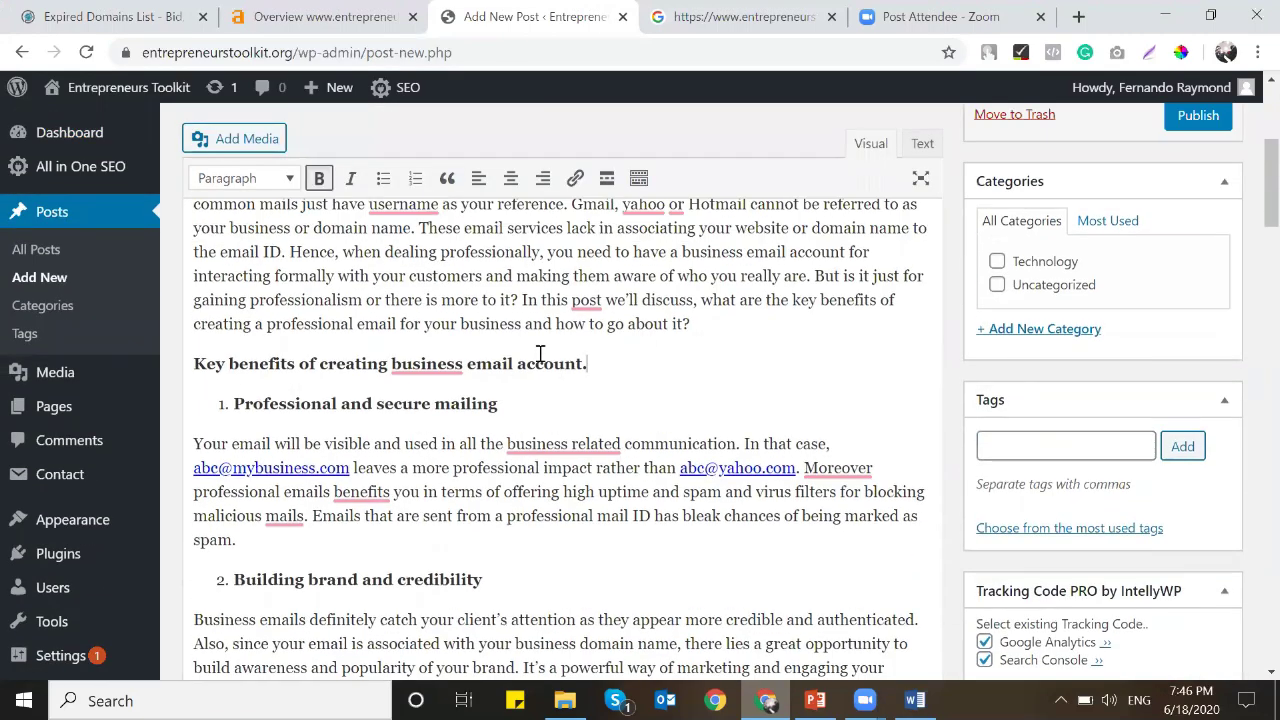
pyautogui.tripleClick(526, 362)
pyautogui.click(245, 178)
pyautogui.click(297, 313)
# Format the numbered titles "Professional and secure mailing", "Building brand and credibility" and "Great customization options" as Heading 3.
pyautogui.tripleClick(334, 406)
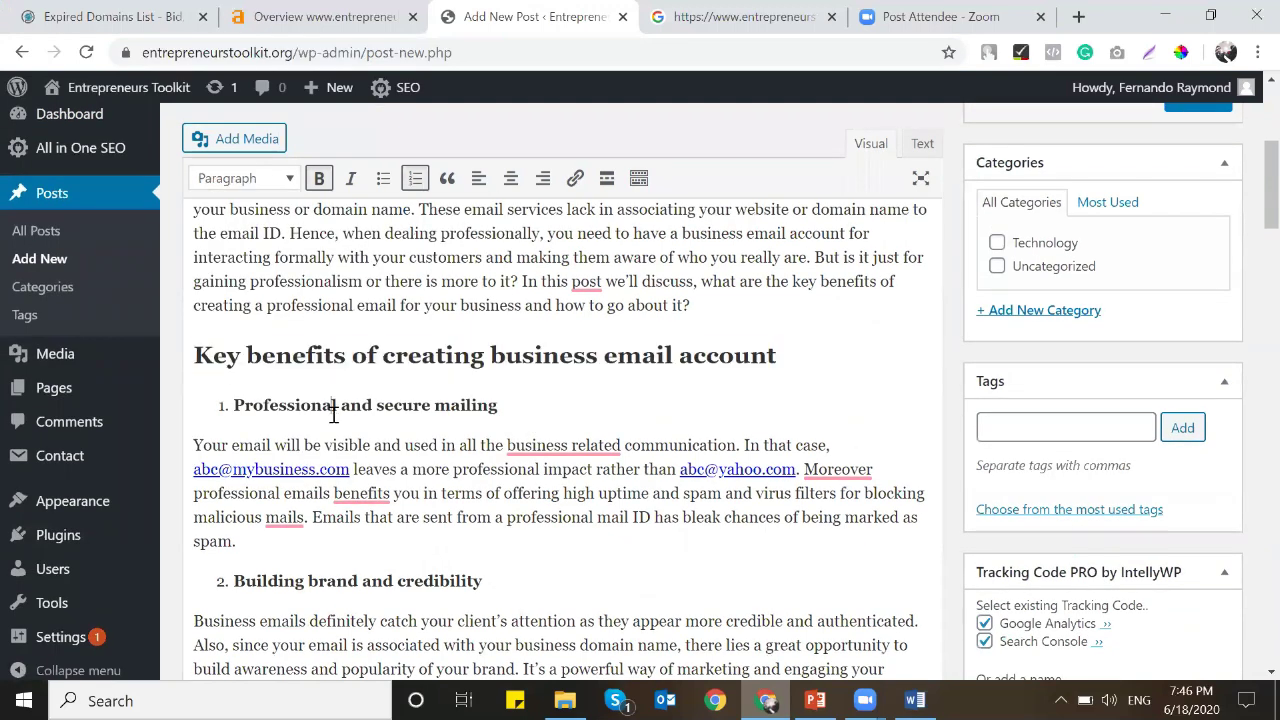
pyautogui.click(245, 178)
pyautogui.click(314, 331)
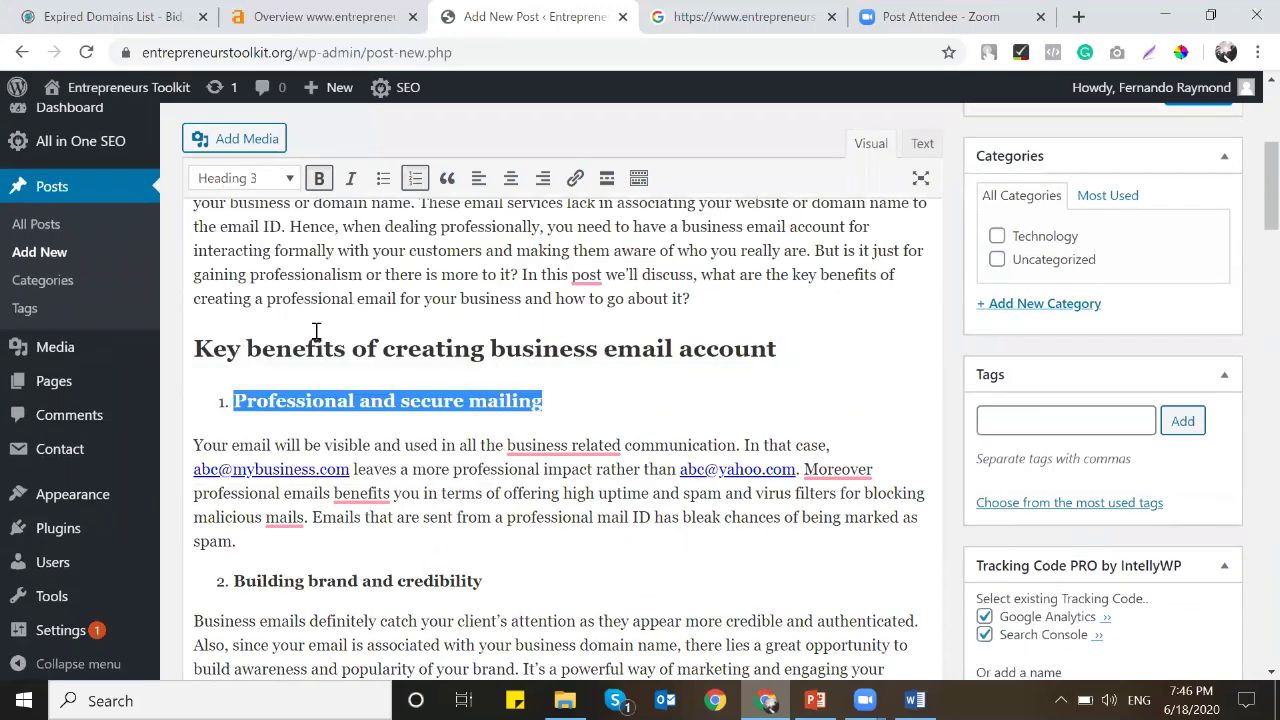
pyautogui.scroll(-2, 400, 380)
pyautogui.tripleClick(335, 381)
pyautogui.click(245, 178)
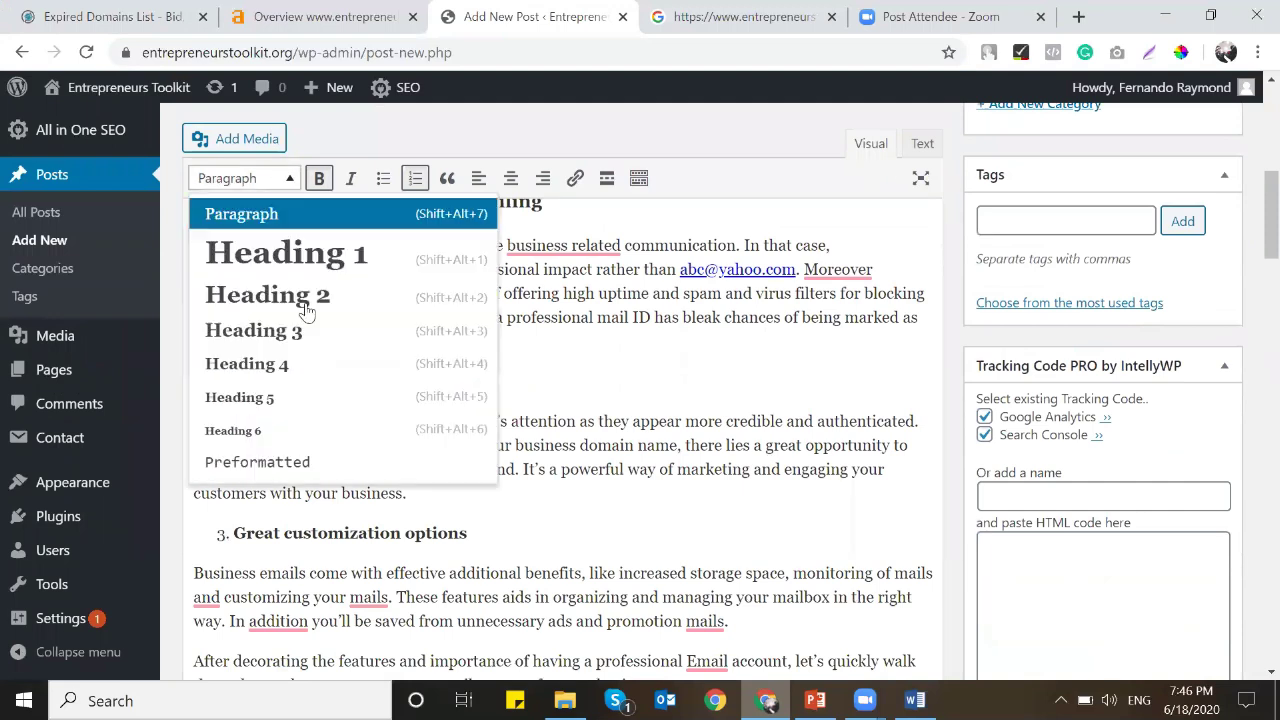
pyautogui.click(323, 337)
pyautogui.scroll(-2, 327, 360)
pyautogui.tripleClick(330, 337)
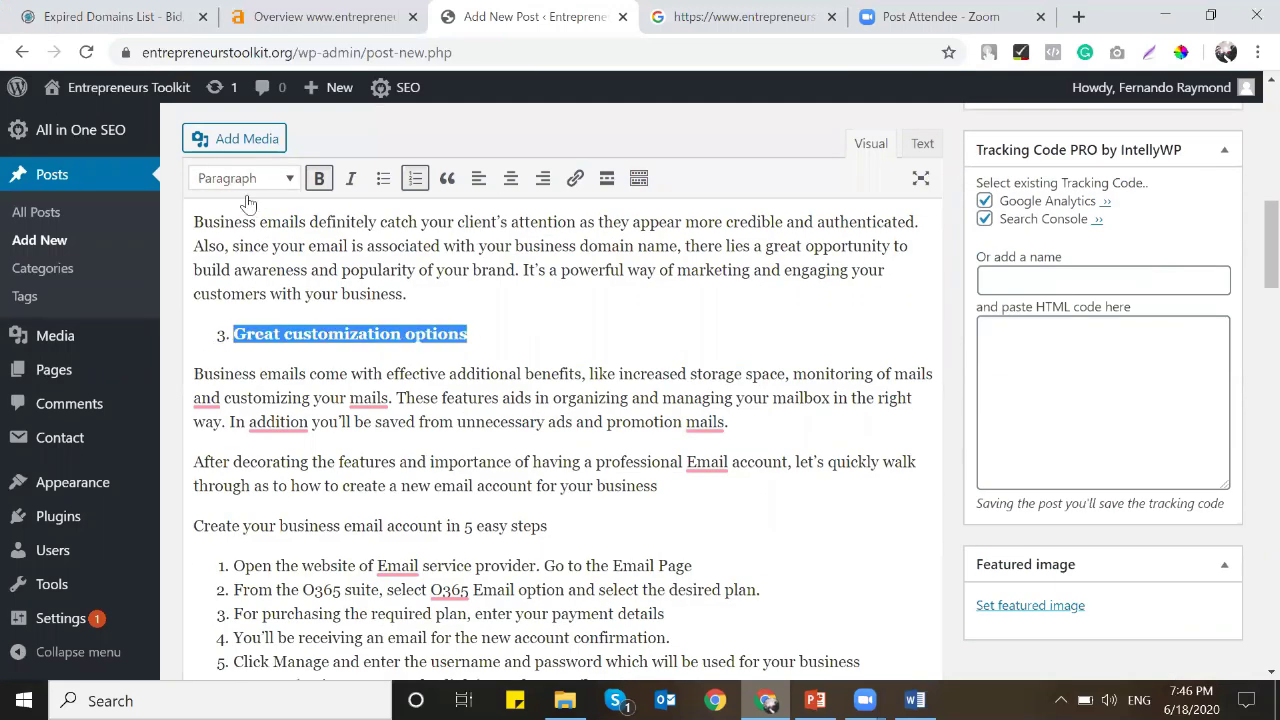
pyautogui.click(245, 178)
pyautogui.click(378, 340)
pyautogui.scroll(-4, 386, 366)
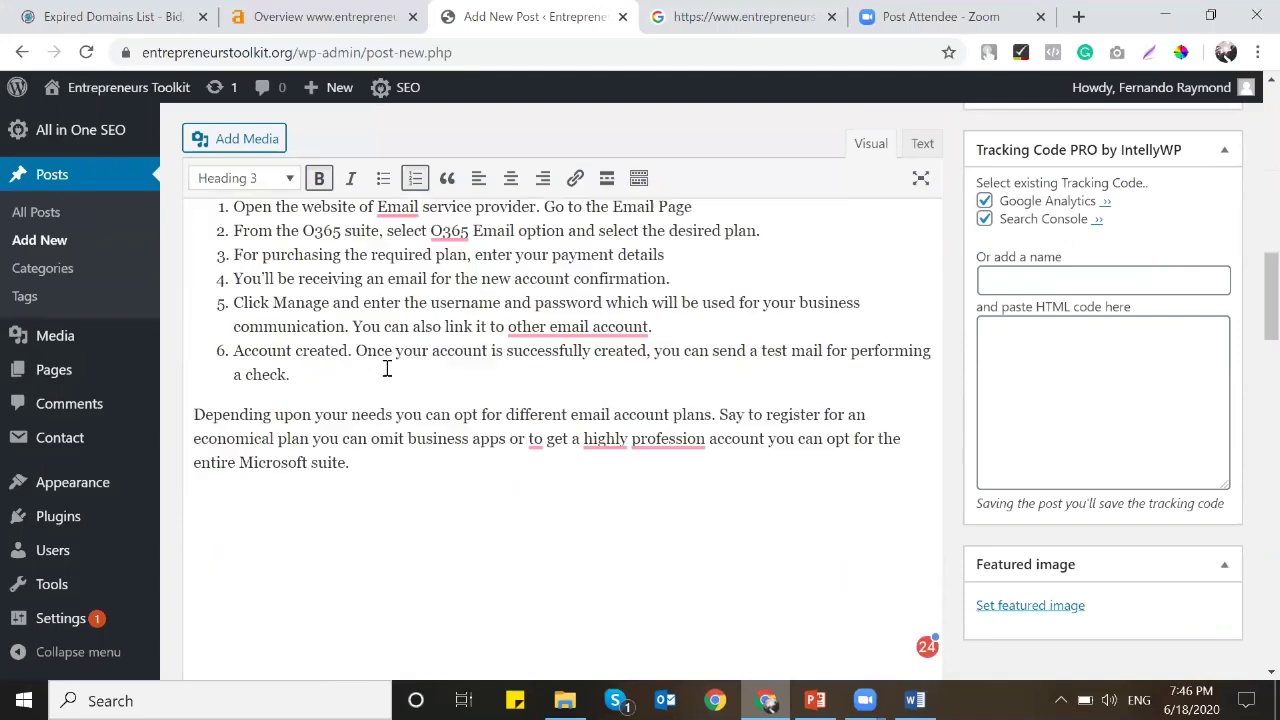
pyautogui.scroll(7, 386, 368)
pyautogui.scroll(1, 387, 369)
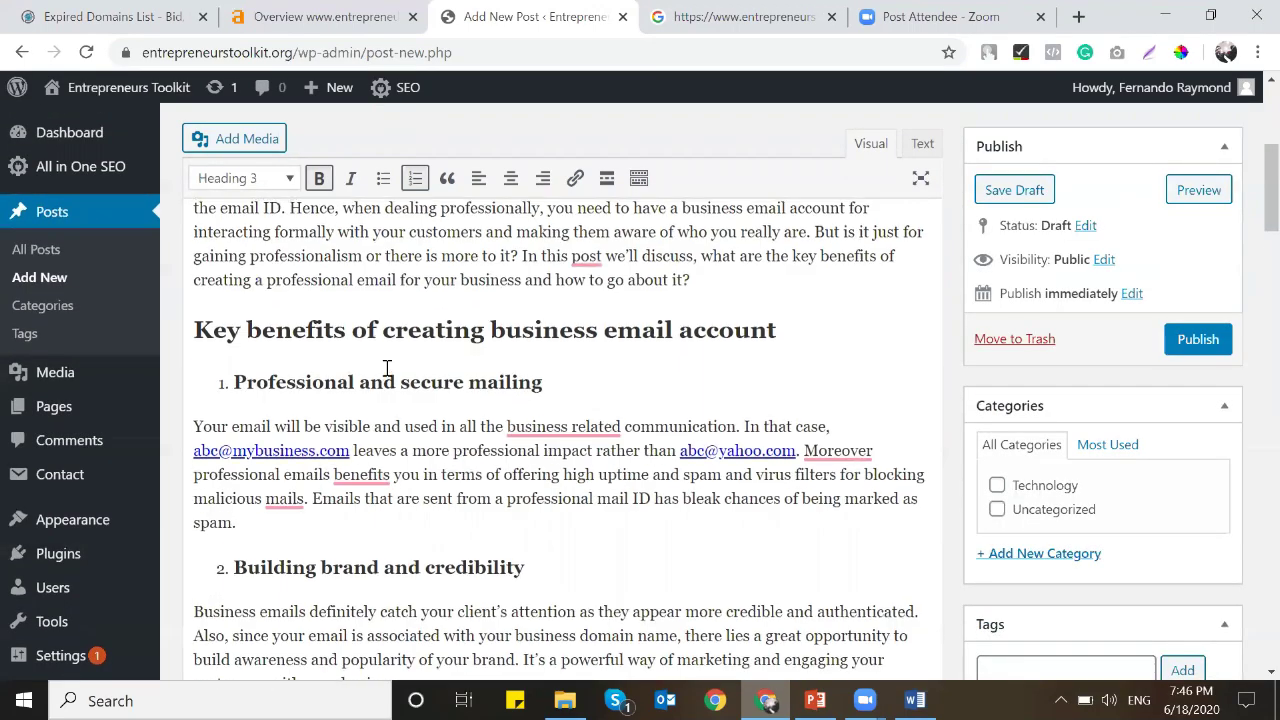
pyautogui.scroll(4, 567, 287)
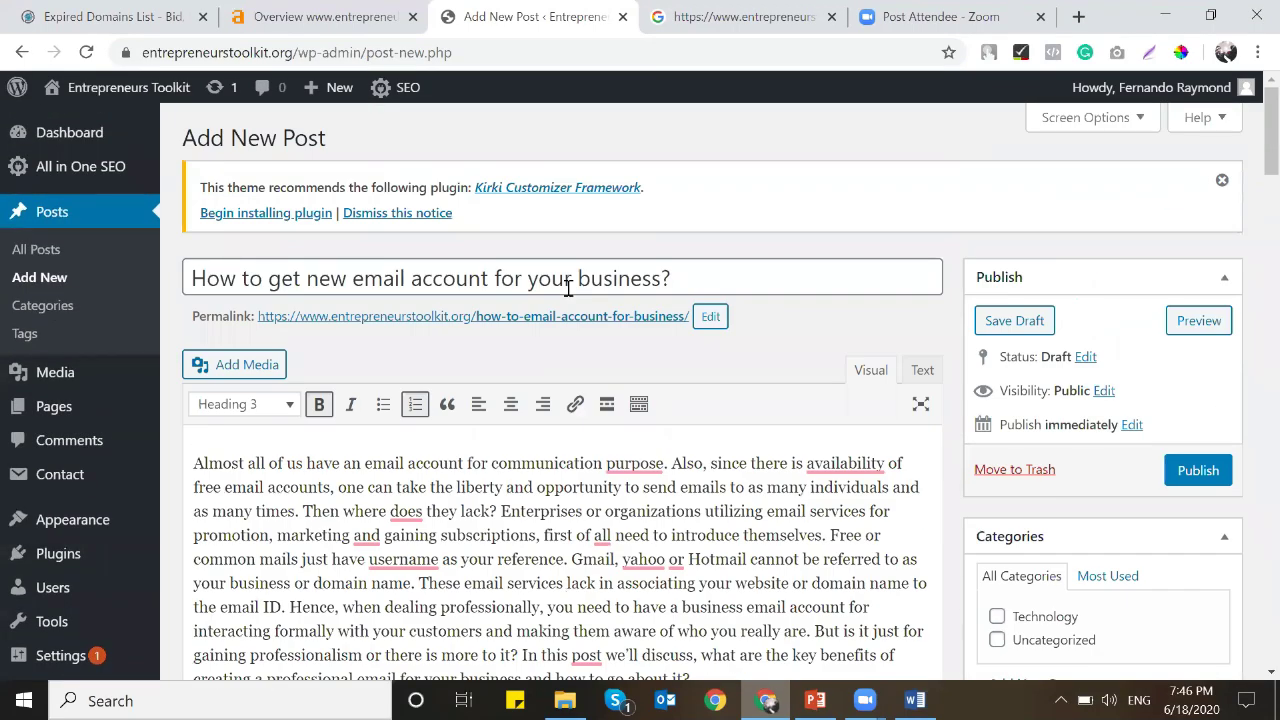
# Load unsplash.com in the browser tab that holds the Google search results.
pyautogui.click(700, 15)
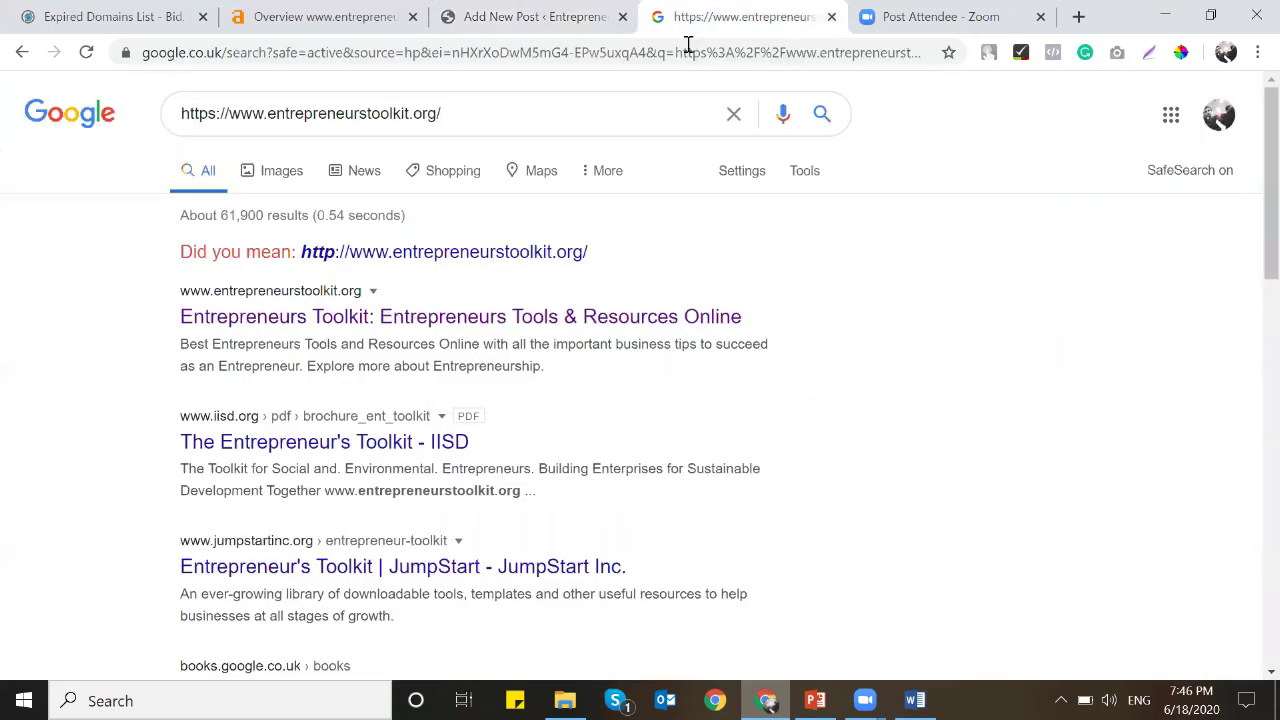
pyautogui.click(690, 55)
pyautogui.write('unsplash.com')
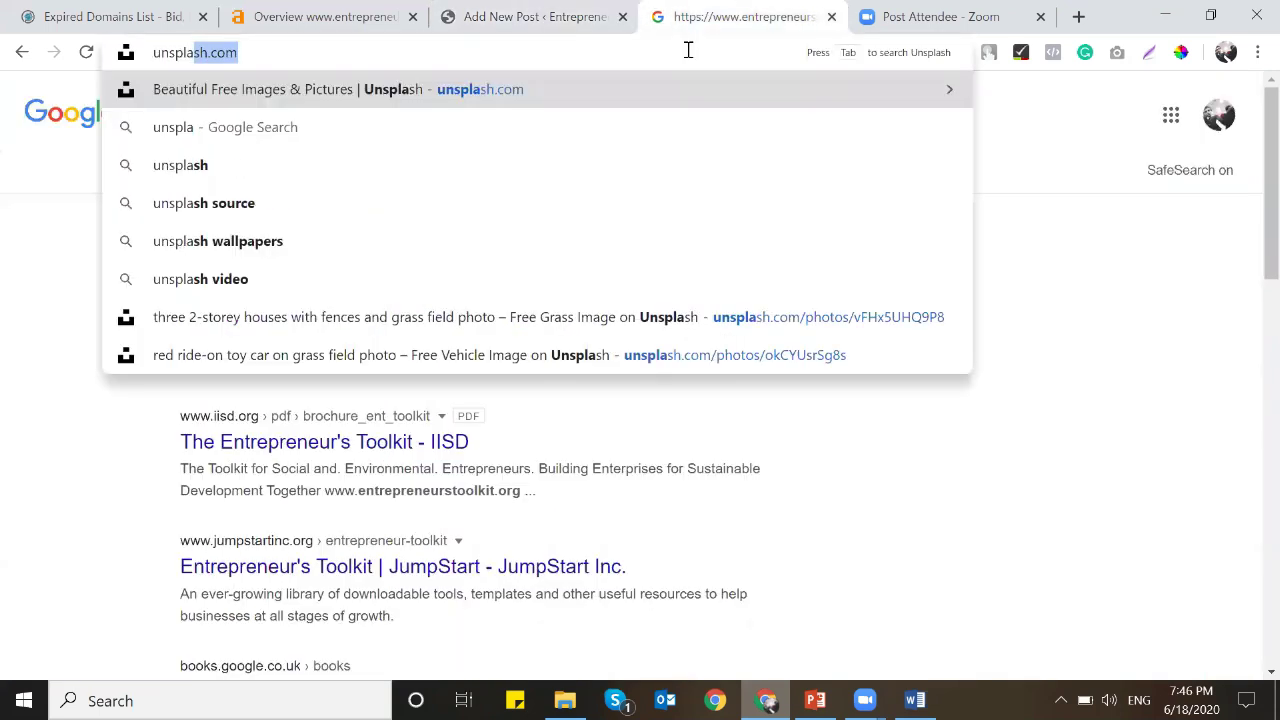
pyautogui.press('Return')
pyautogui.click(530, 8)
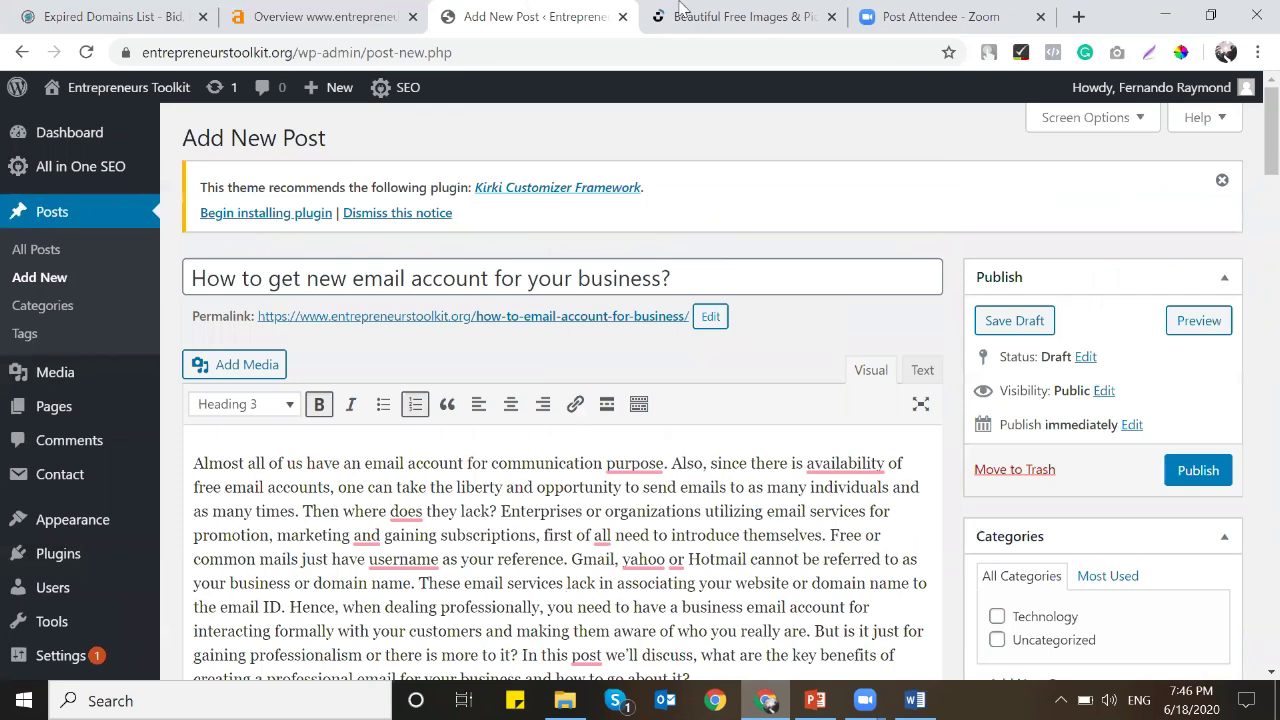
pyautogui.click(680, 8)
# Search Unsplash for "email" photos and open the picture of the laptop showing a Gmail inbox in a new tab.
pyautogui.click(494, 517)
pyautogui.write('email')
pyautogui.press('Return')
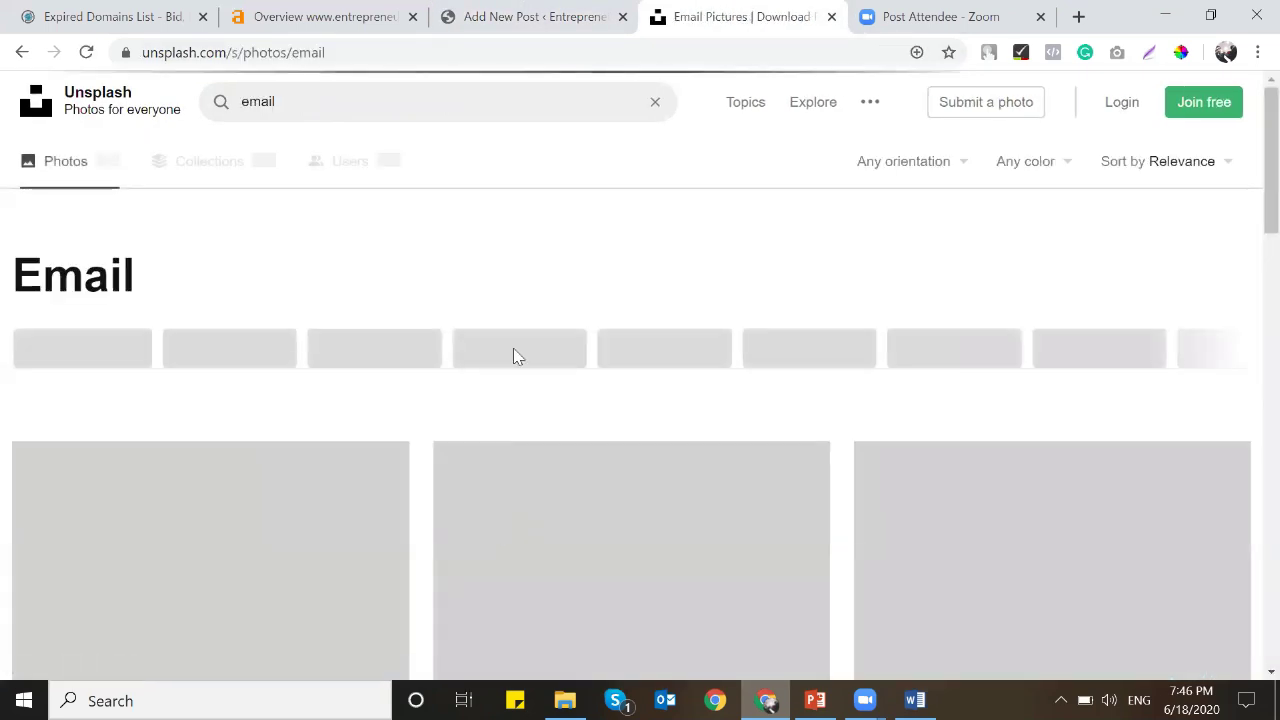
pyautogui.scroll(-1, 560, 308)
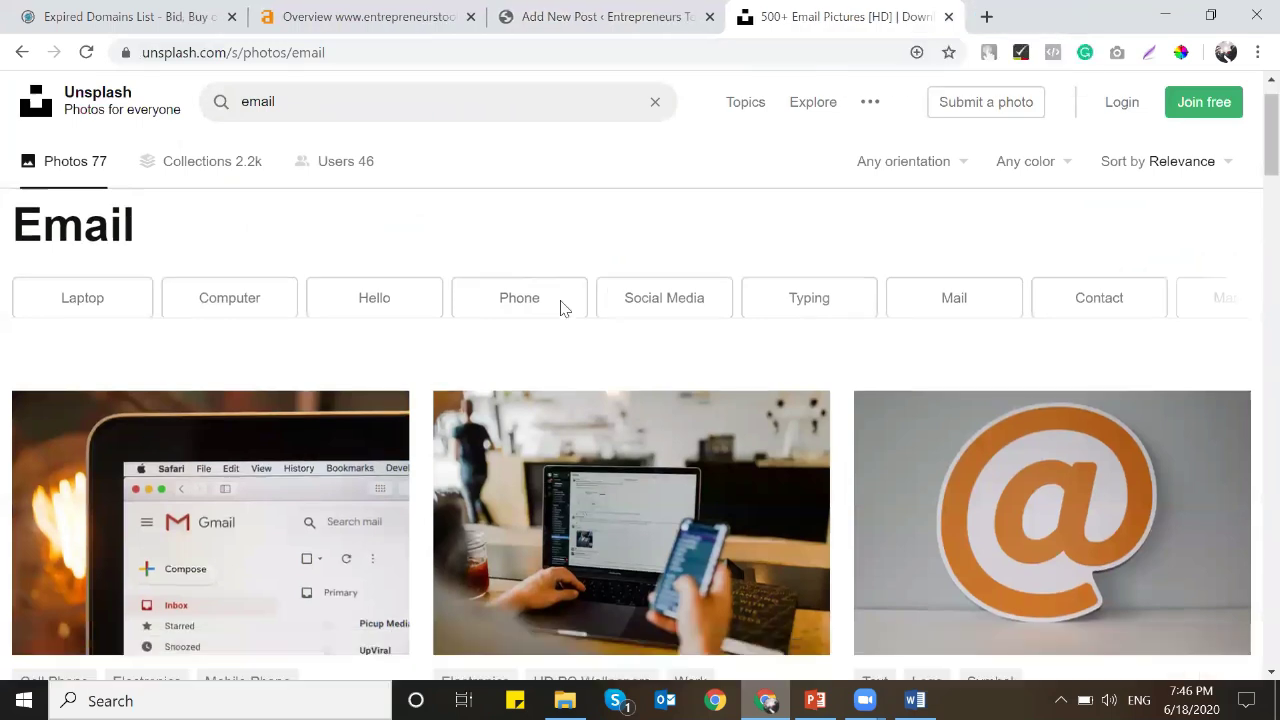
pyautogui.scroll(-3, 560, 308)
pyautogui.middleClick(380, 335)
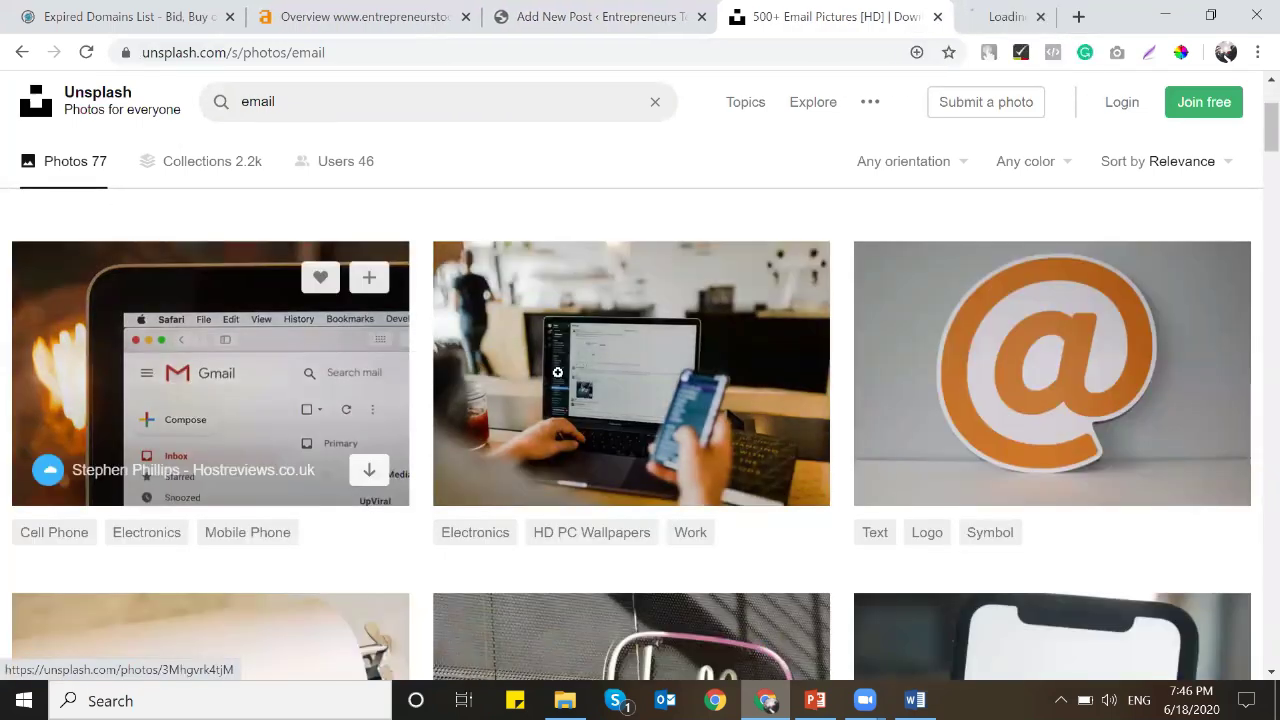
# Open the Unsplash photos of the person using a phone at a laptop and of the monitor showing a Gmail inbox in new tabs.
pyautogui.middleClick(706, 366)
pyautogui.scroll(-3, 914, 360)
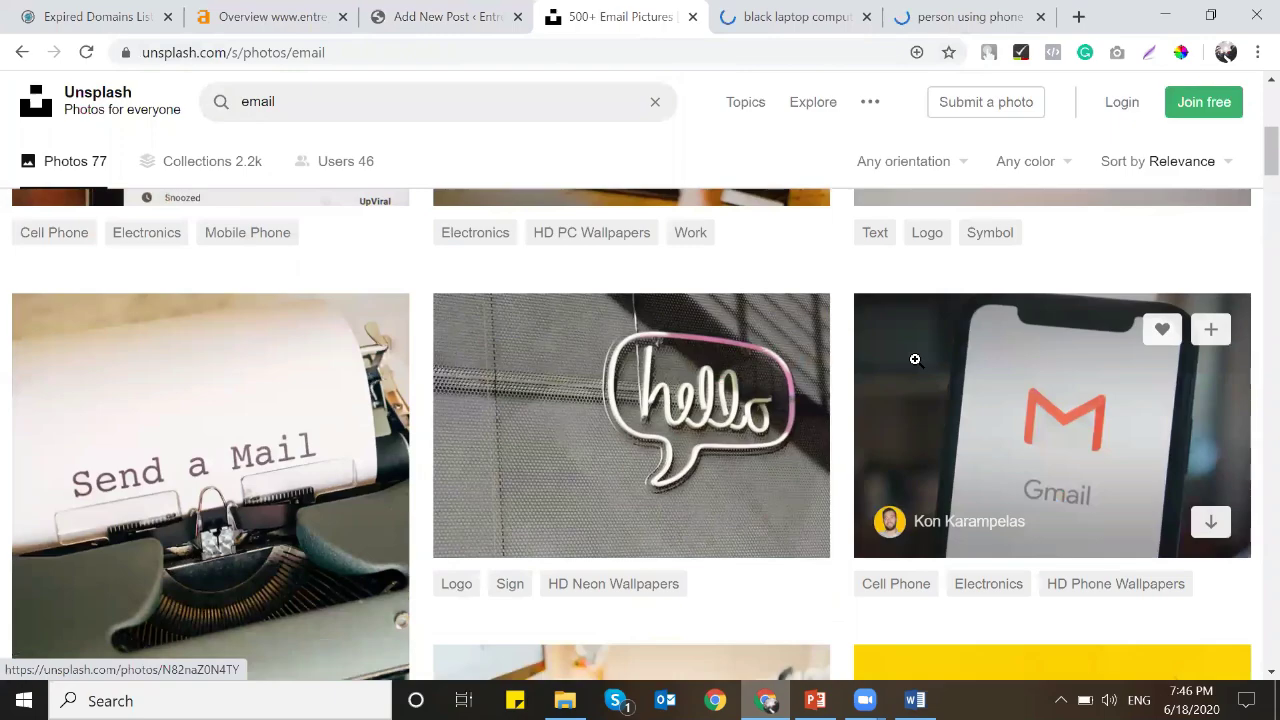
pyautogui.scroll(-1, 914, 360)
pyautogui.scroll(-5, 914, 360)
pyautogui.scroll(1, 914, 360)
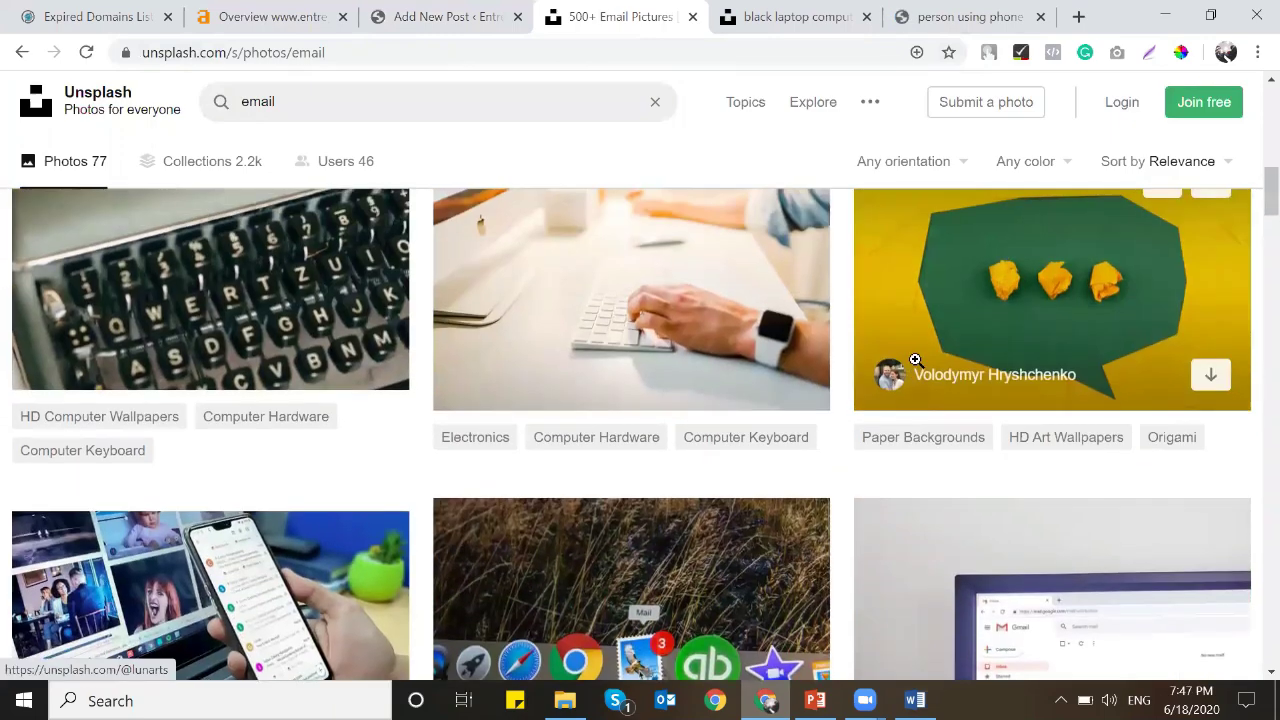
pyautogui.scroll(-7, 706, 380)
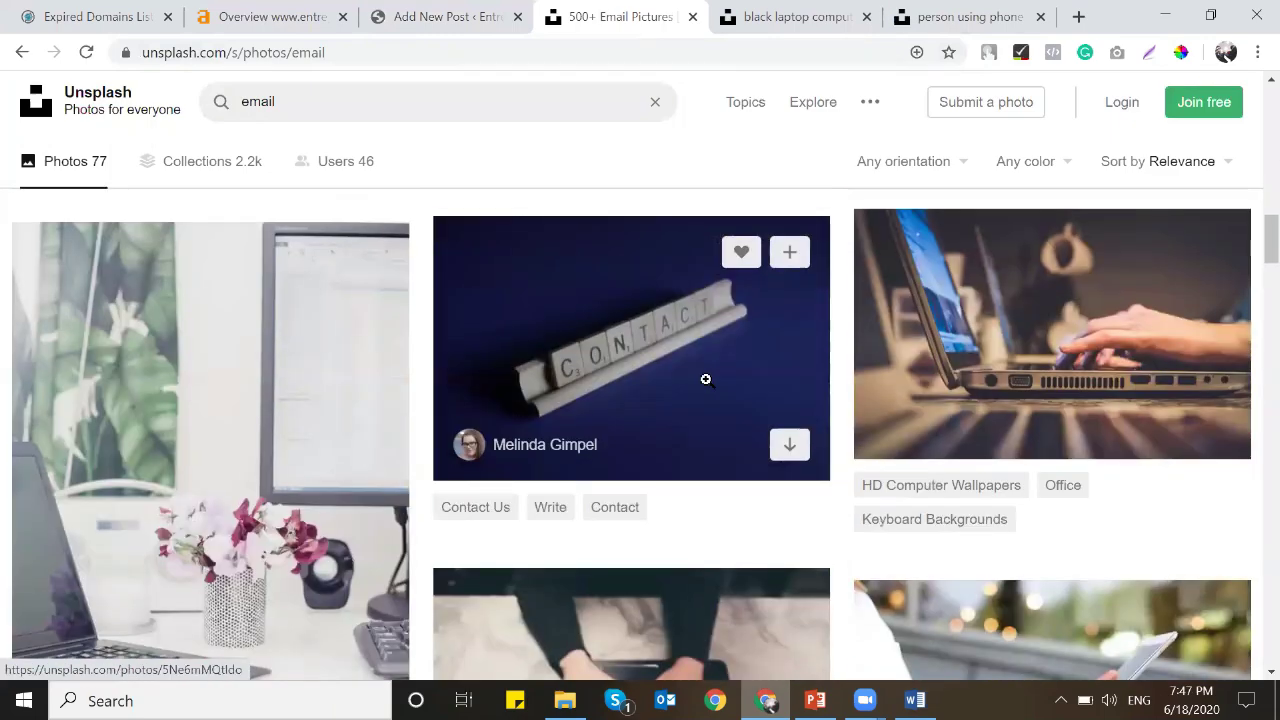
pyautogui.scroll(4, 1007, 400)
pyautogui.middleClick(989, 395)
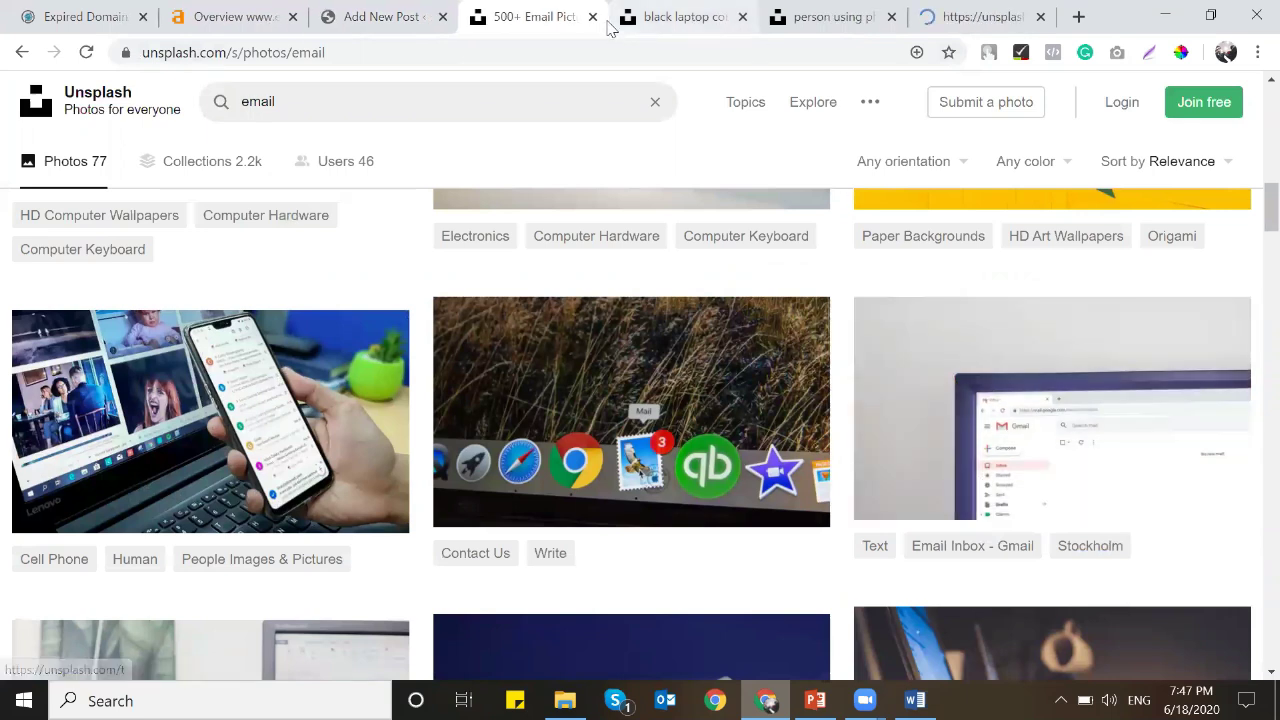
# Close the email photo results, open the laptop Gmail picture as a standalone image in its own tab, and close its photo page.
pyautogui.hotkey('ctrl', 'w')
pyautogui.rightClick(373, 337)
pyautogui.click(455, 349)
pyautogui.click(593, 17)
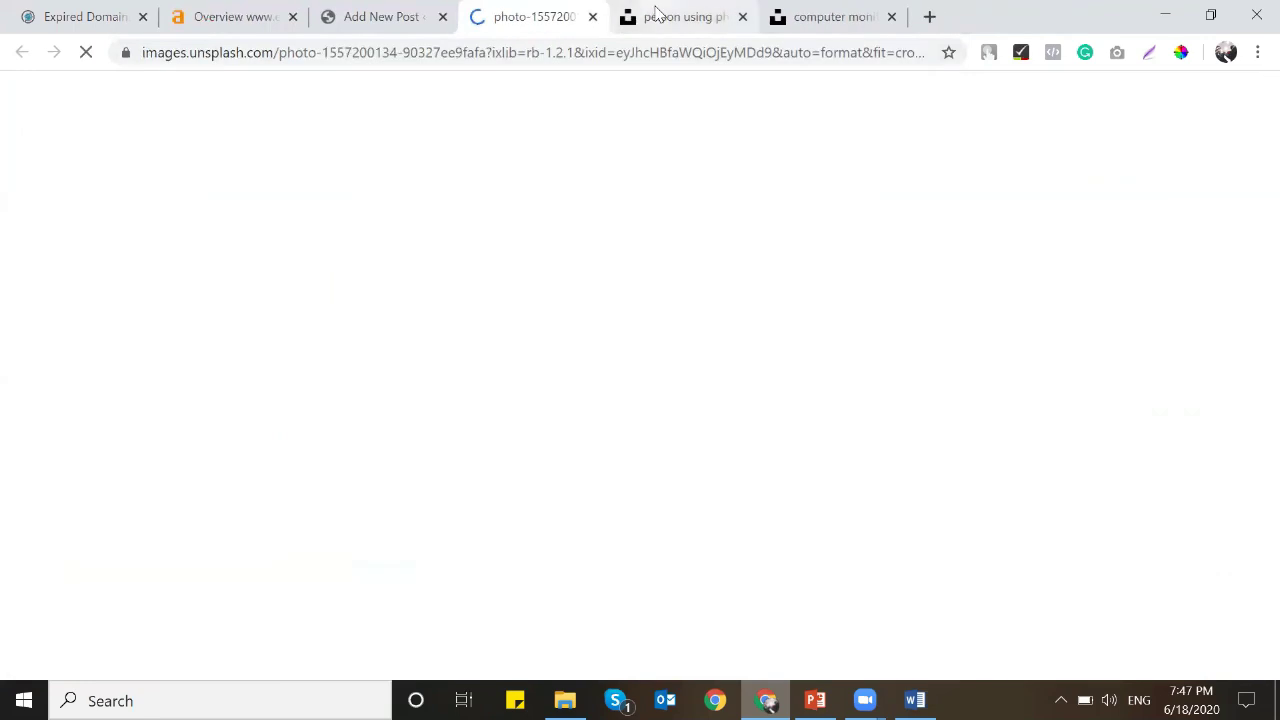
# Open the phone-and-laptop picture and the Gmail monitor picture as standalone images in their own tabs, closing both Unsplash photo pages.
pyautogui.click(680, 17)
pyautogui.rightClick(422, 268)
pyautogui.click(465, 273)
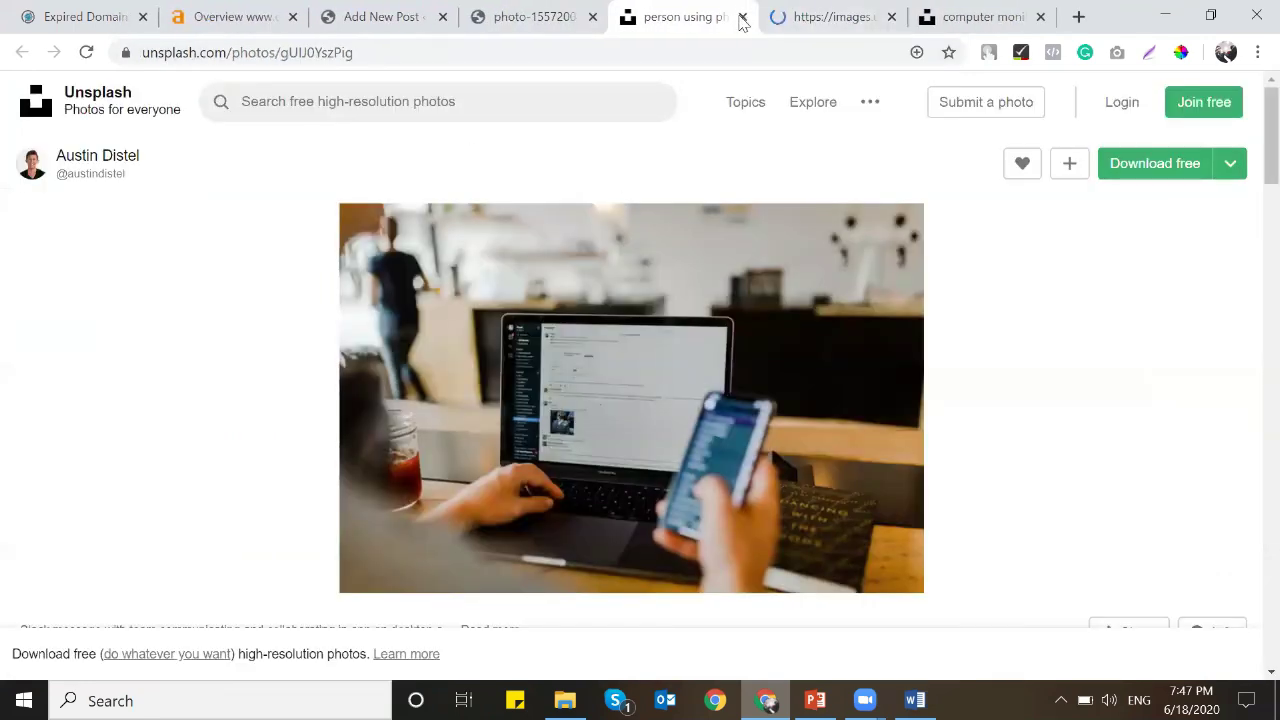
pyautogui.click(742, 17)
pyautogui.click(805, 17)
pyautogui.rightClick(382, 319)
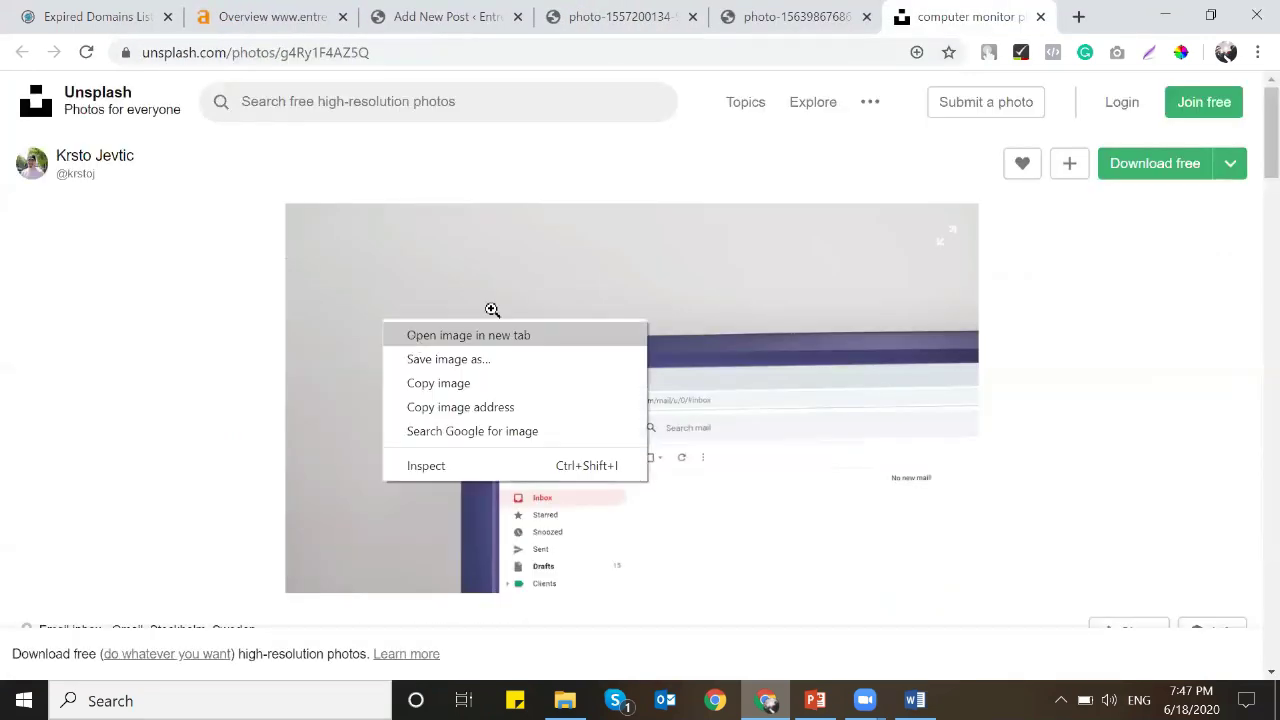
pyautogui.click(478, 331)
pyautogui.click(888, 17)
# Capture the laptop Gmail image at about 1103x743, save it in Downloads as PNG "how to get a new email account for business", and close its tab.
pyautogui.click(434, 10)
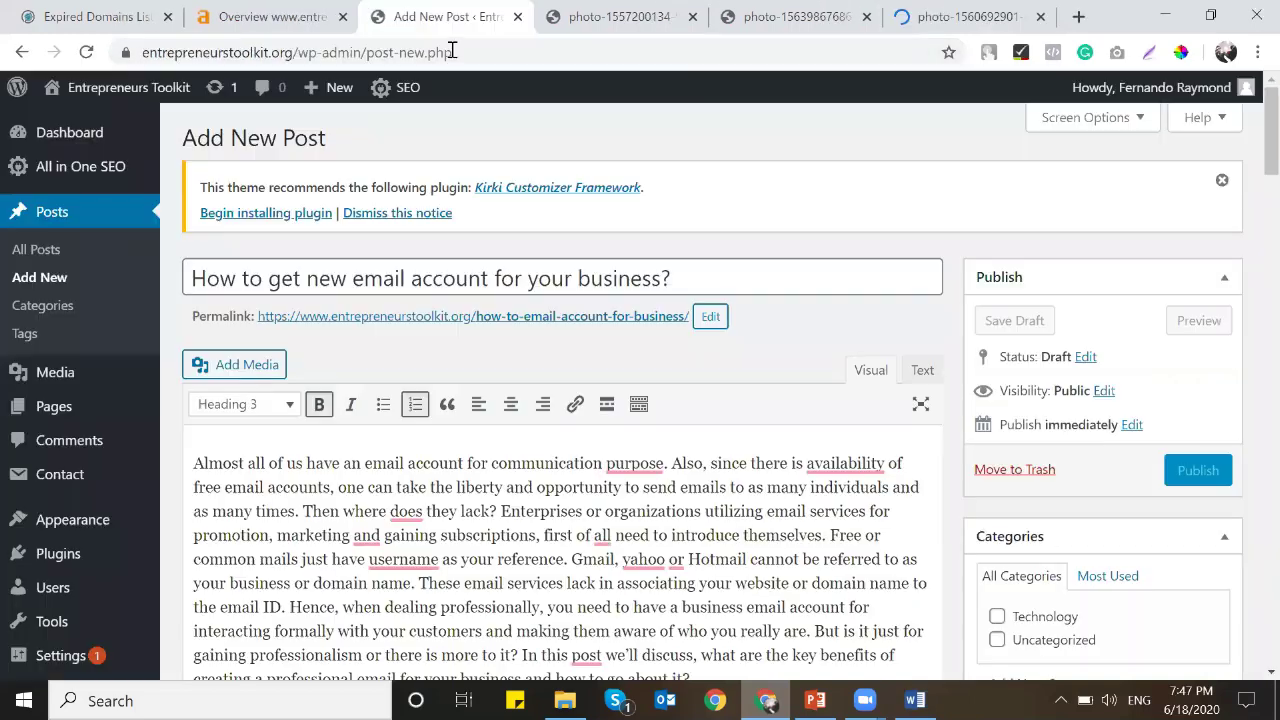
pyautogui.click(618, 10)
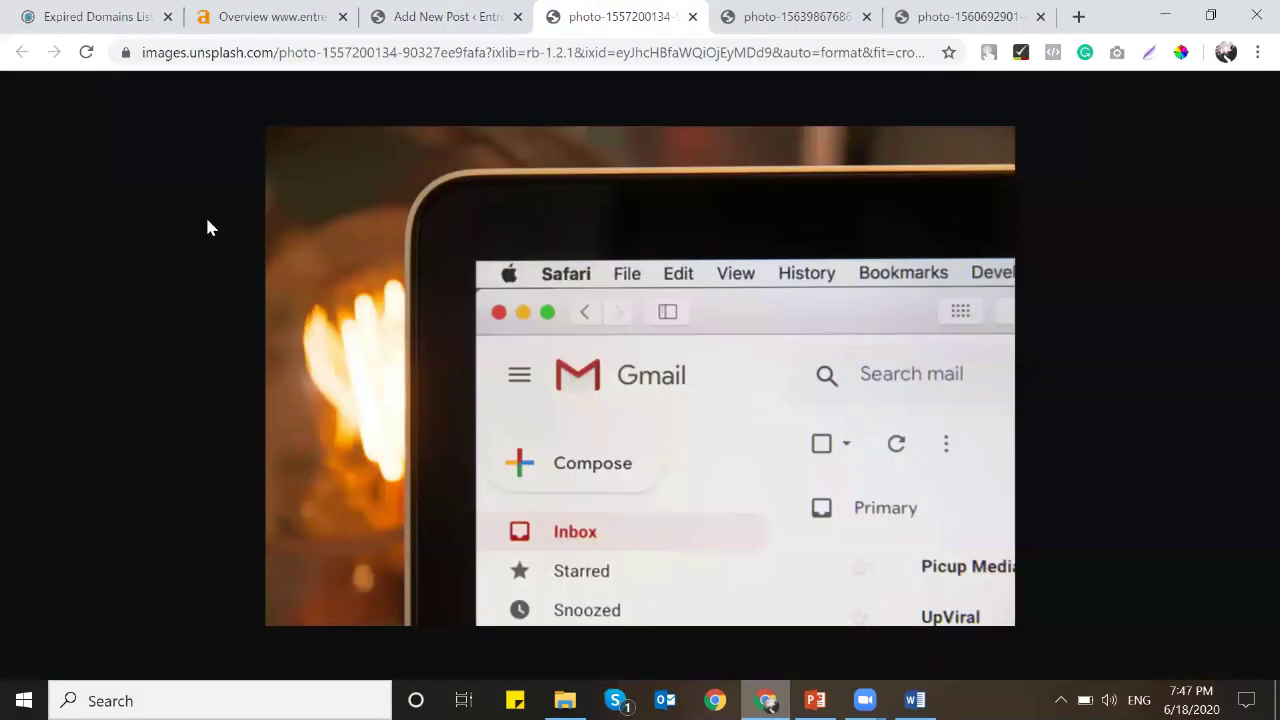
pyautogui.press('Print')
pyautogui.moveTo(272, 126); pyautogui.dragTo(1007, 621)
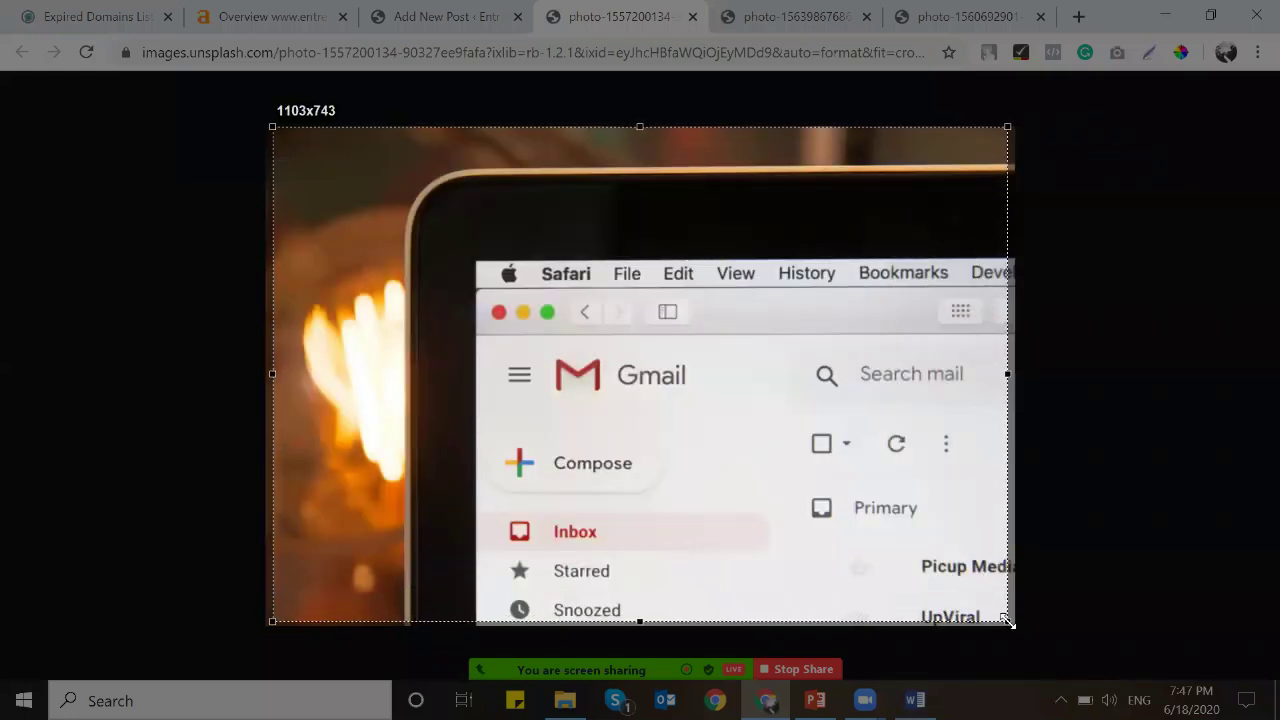
pyautogui.click(946, 645)
pyautogui.write('how to get a new email a')
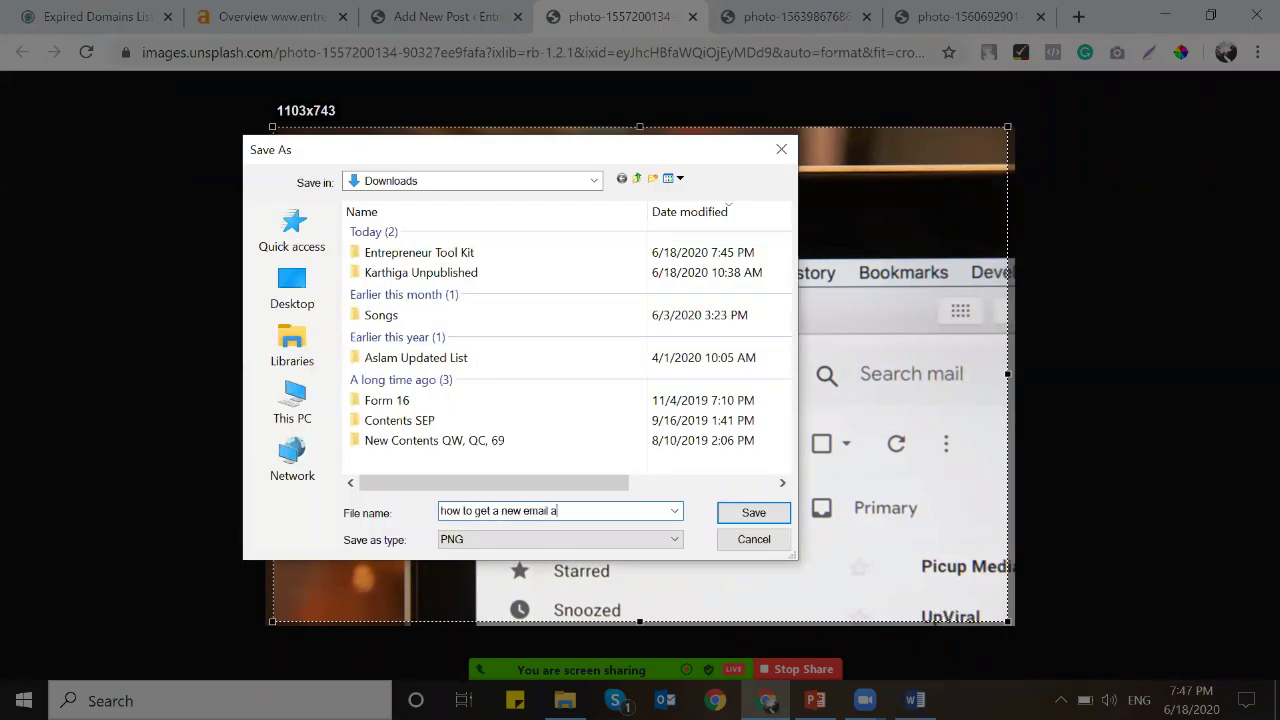
pyautogui.write('ccount for business')
pyautogui.press('Return')
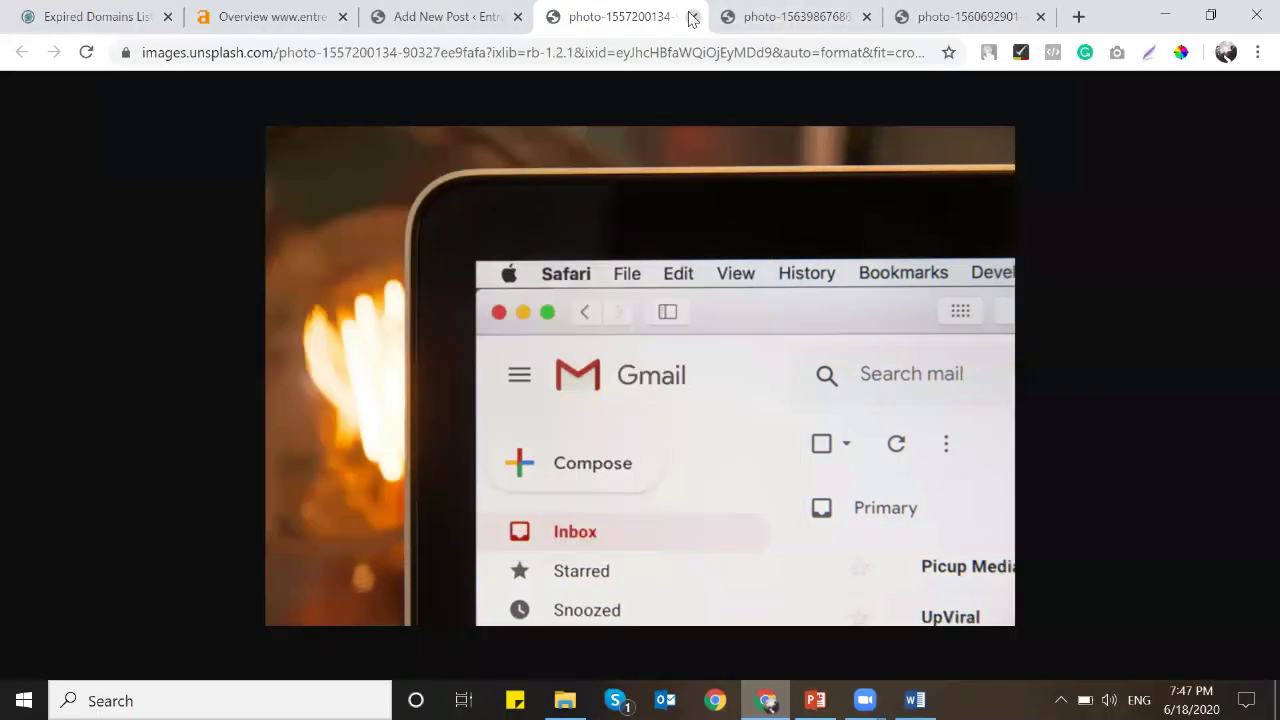
pyautogui.click(692, 17)
# Capture the phone-and-laptop image at about 1089x727, save it in Downloads as PNG "new email account for business", and close its tab.
pyautogui.press('Print')
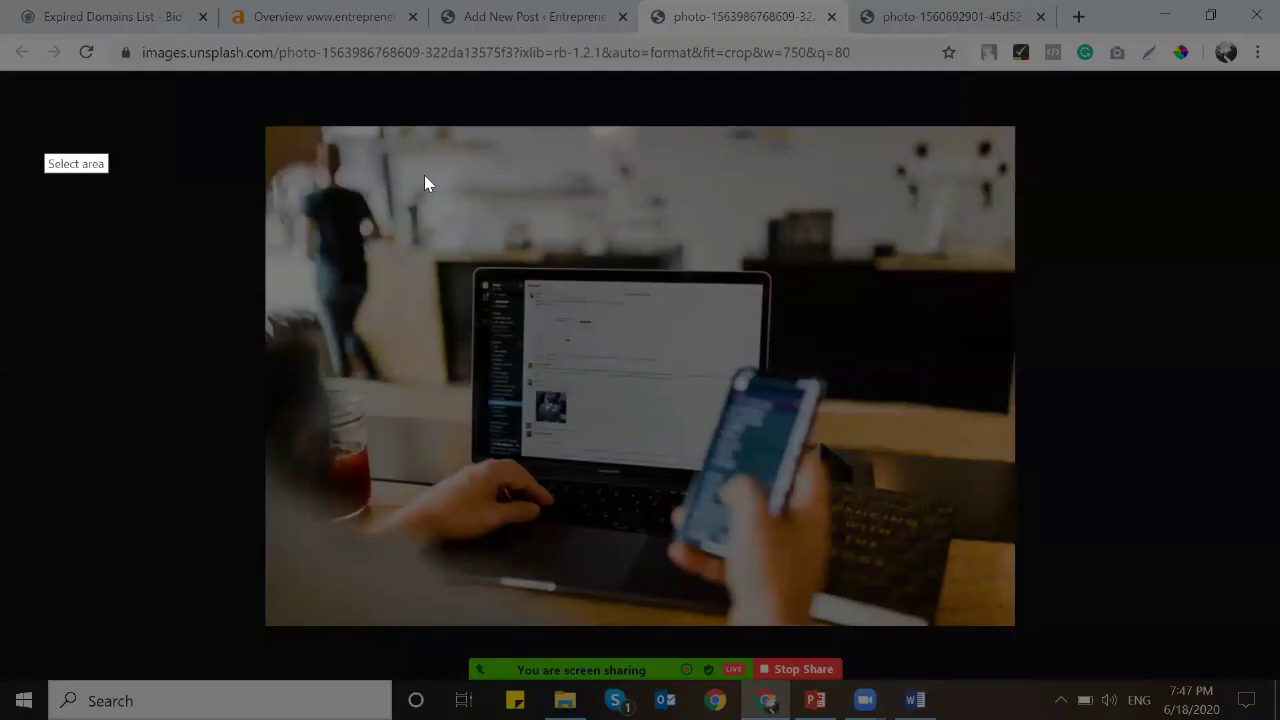
pyautogui.moveTo(275, 132); pyautogui.dragTo(1000, 616)
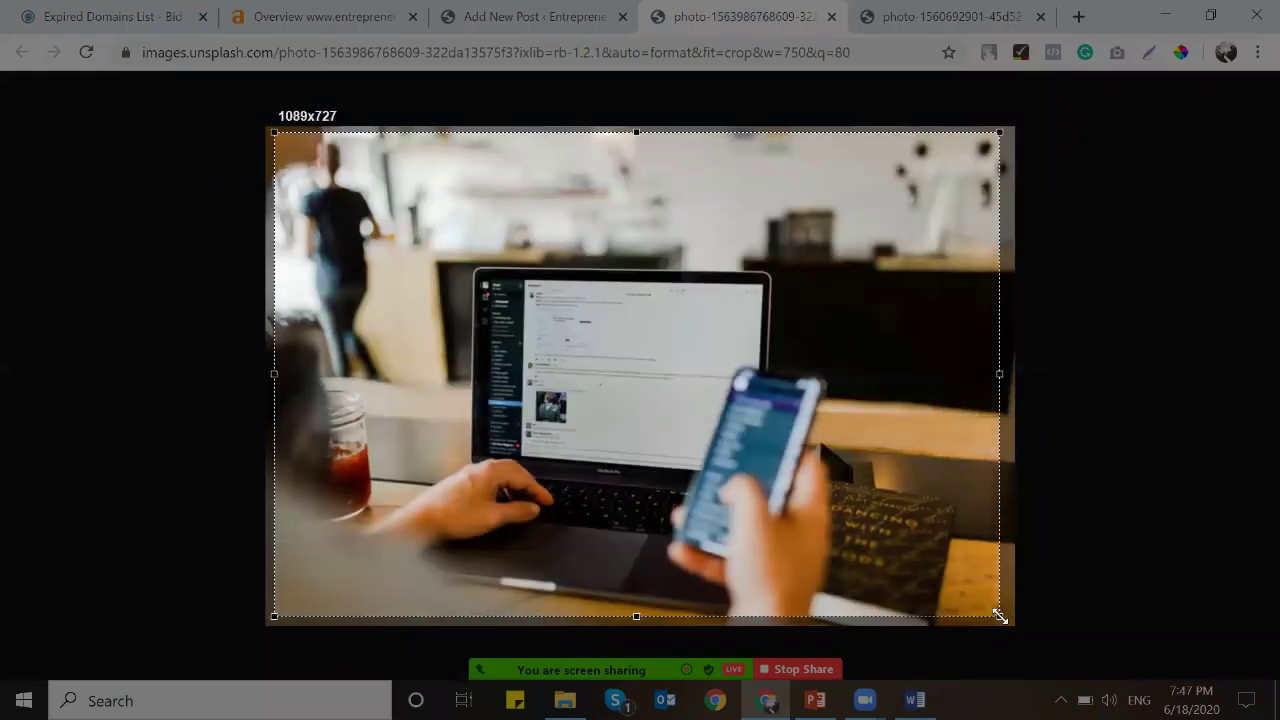
pyautogui.click(937, 638)
pyautogui.write('ne')
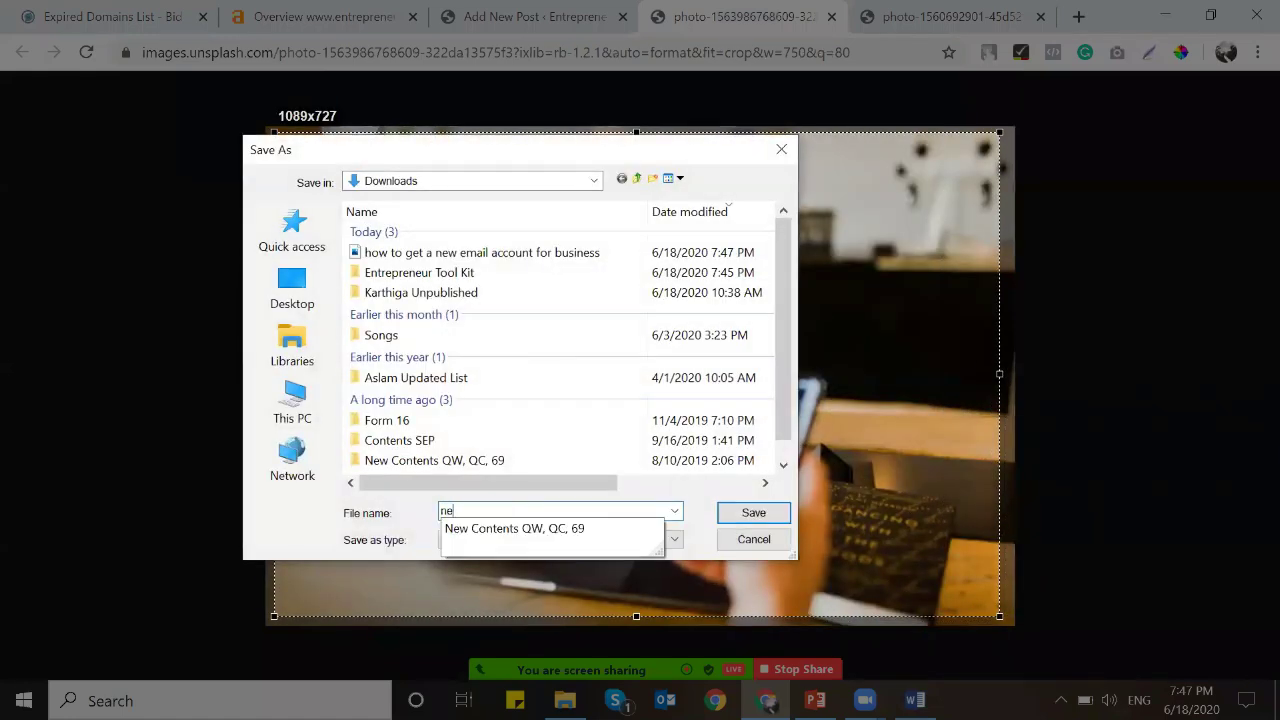
pyautogui.write('w email a')
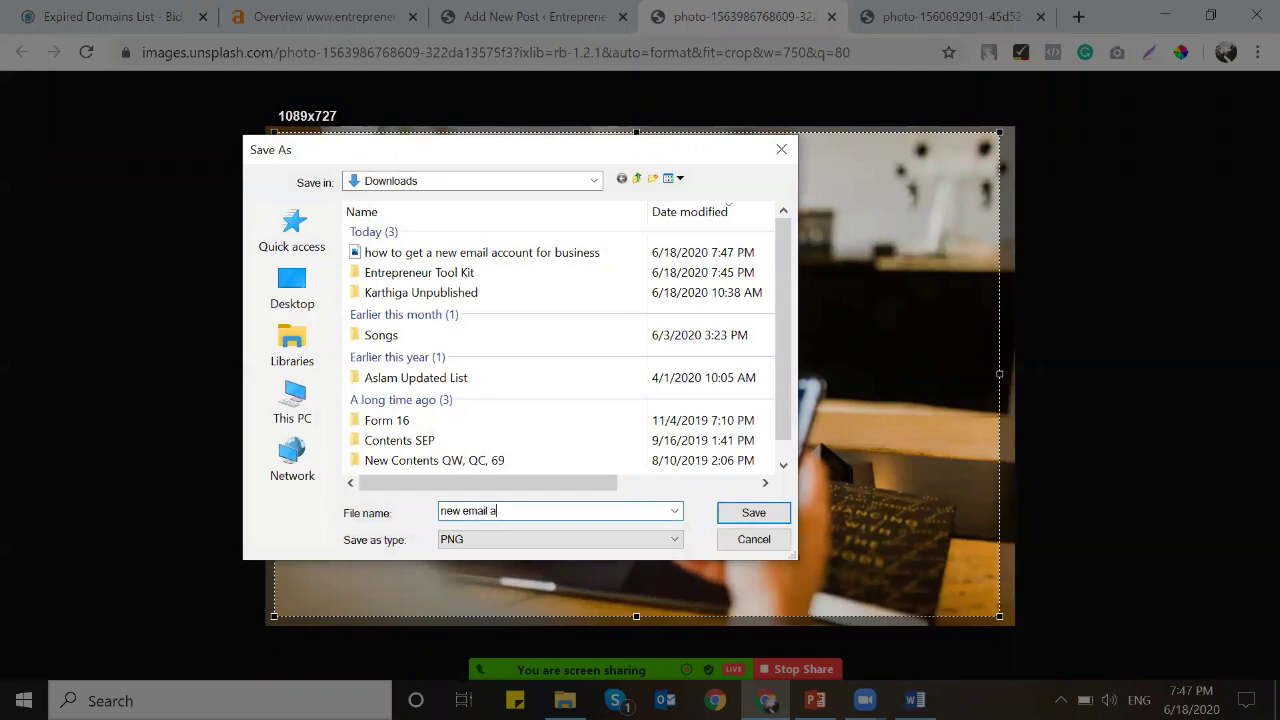
pyautogui.write('ccount for busines')
pyautogui.press('Return')
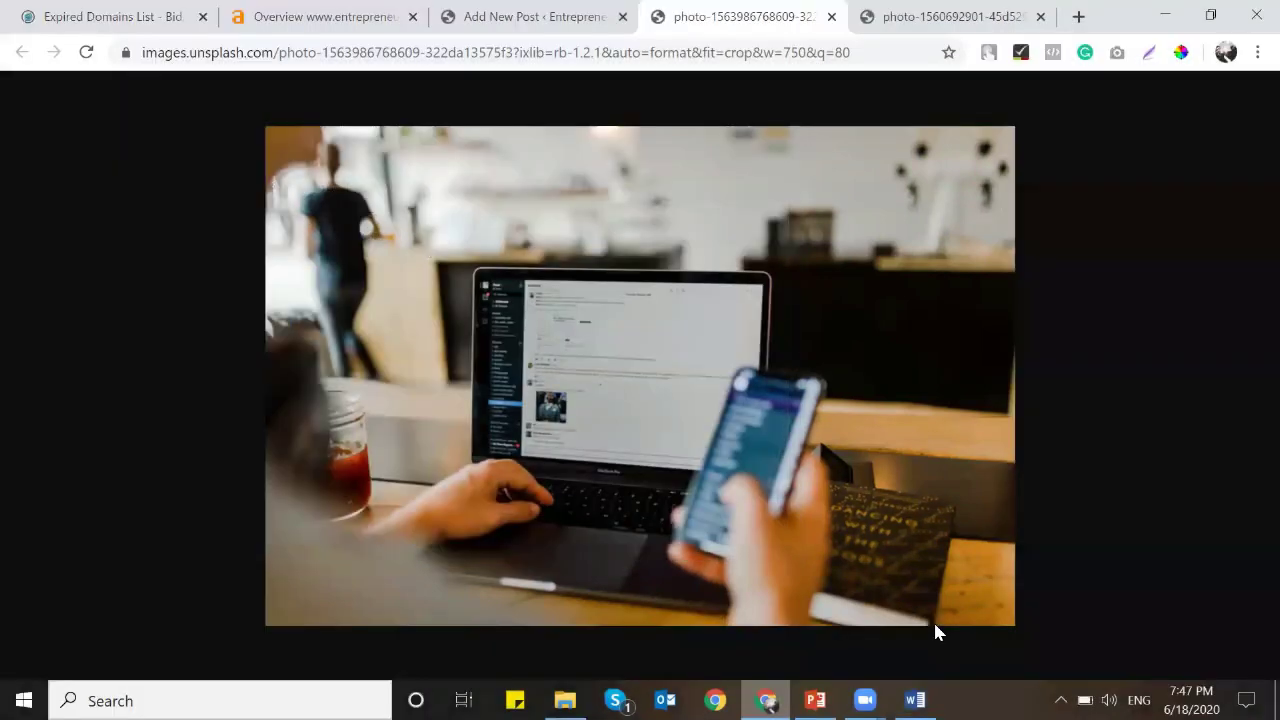
pyautogui.click(831, 18)
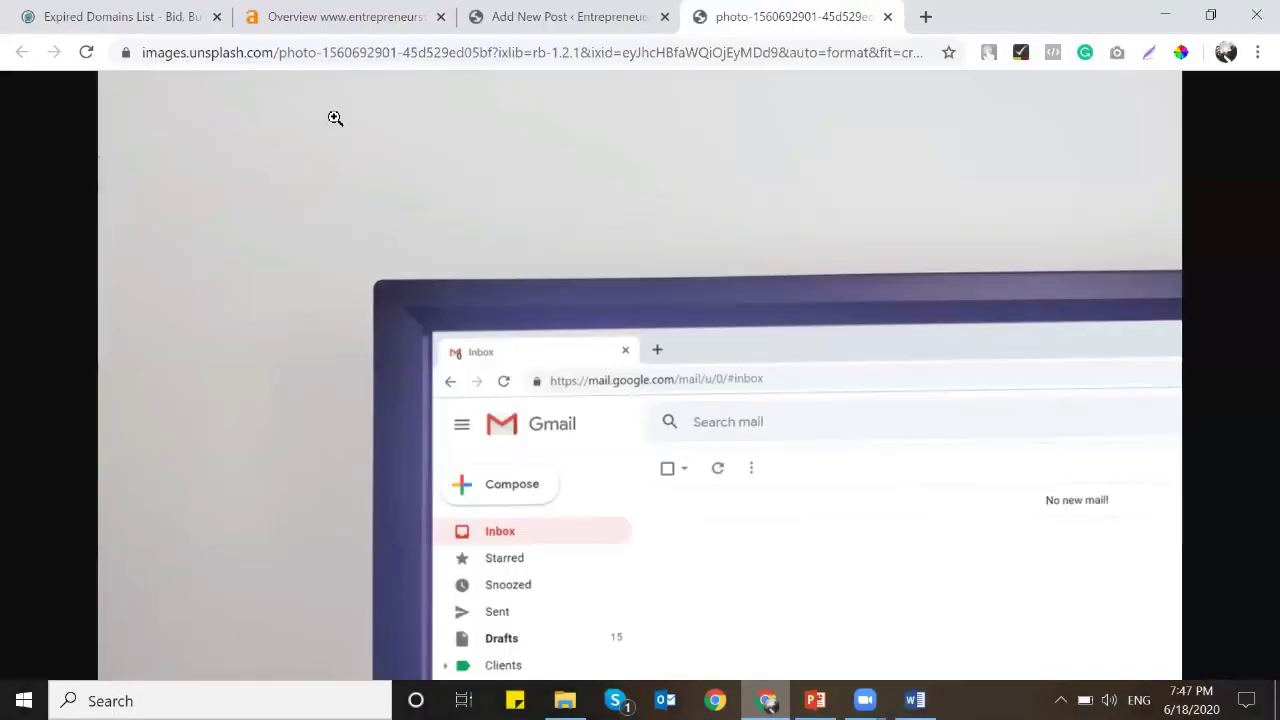
# Capture the Gmail monitor image at about 1526x841, save it in Downloads as PNG "email account for business", and close its tab.
pyautogui.press('Print')
pyautogui.moveTo(137, 78); pyautogui.dragTo(1153, 638)
pyautogui.hotkey('ctrl', 's')
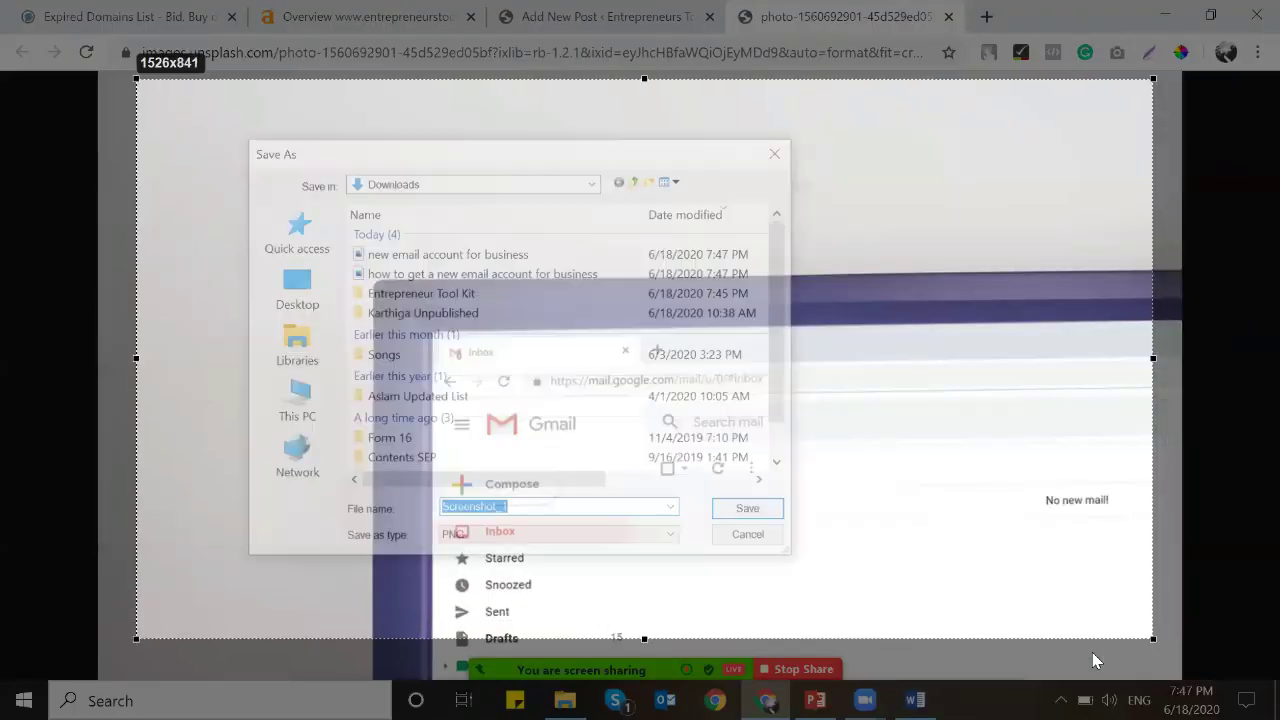
pyautogui.write('email account for business')
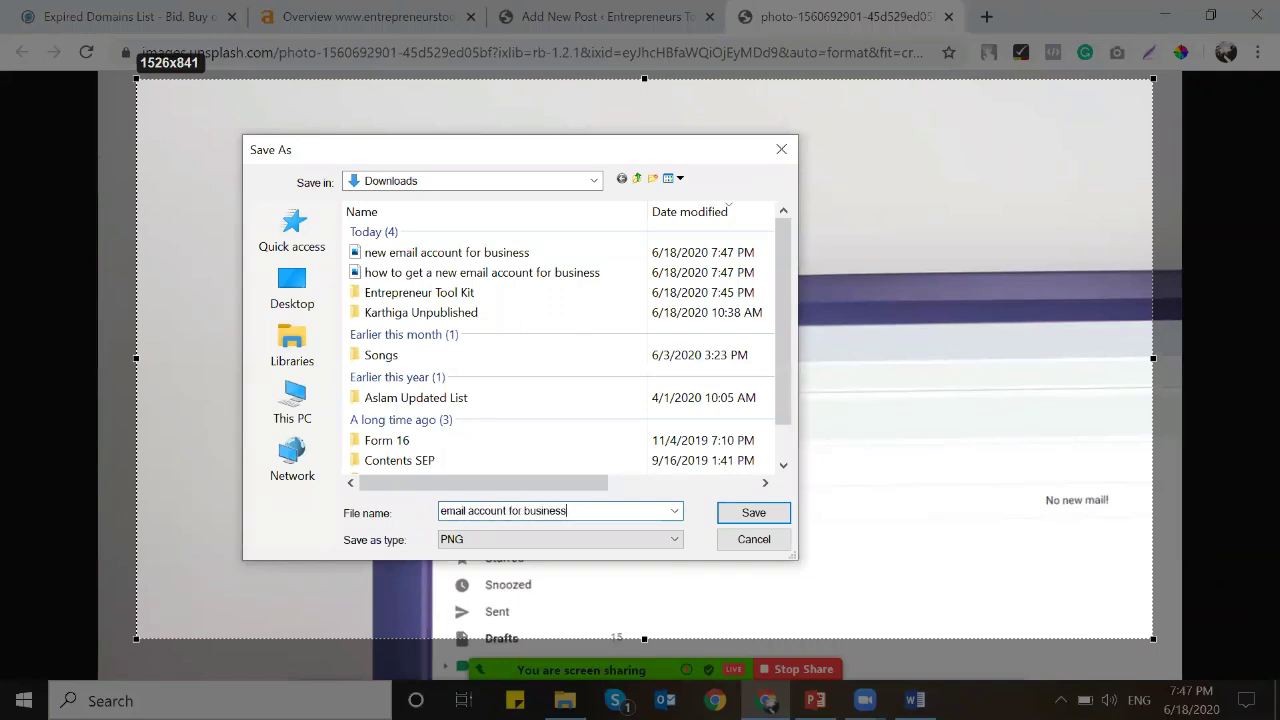
pyautogui.press('Return')
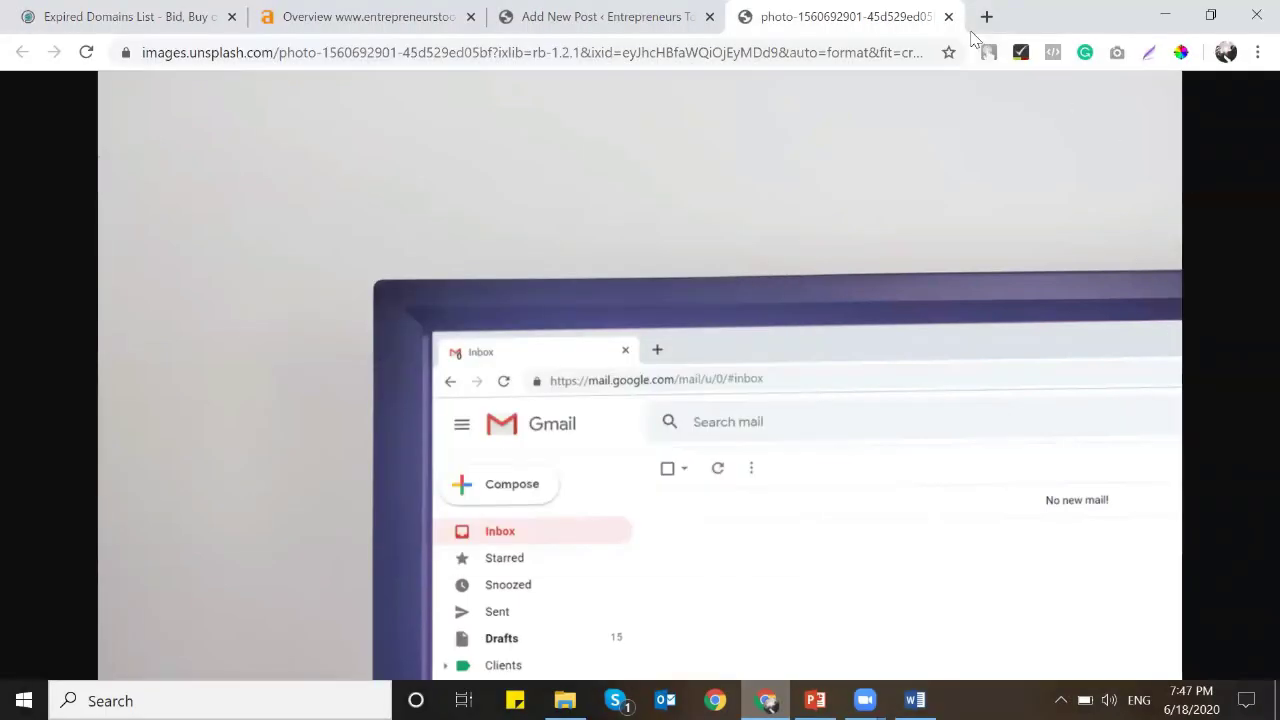
pyautogui.click(949, 17)
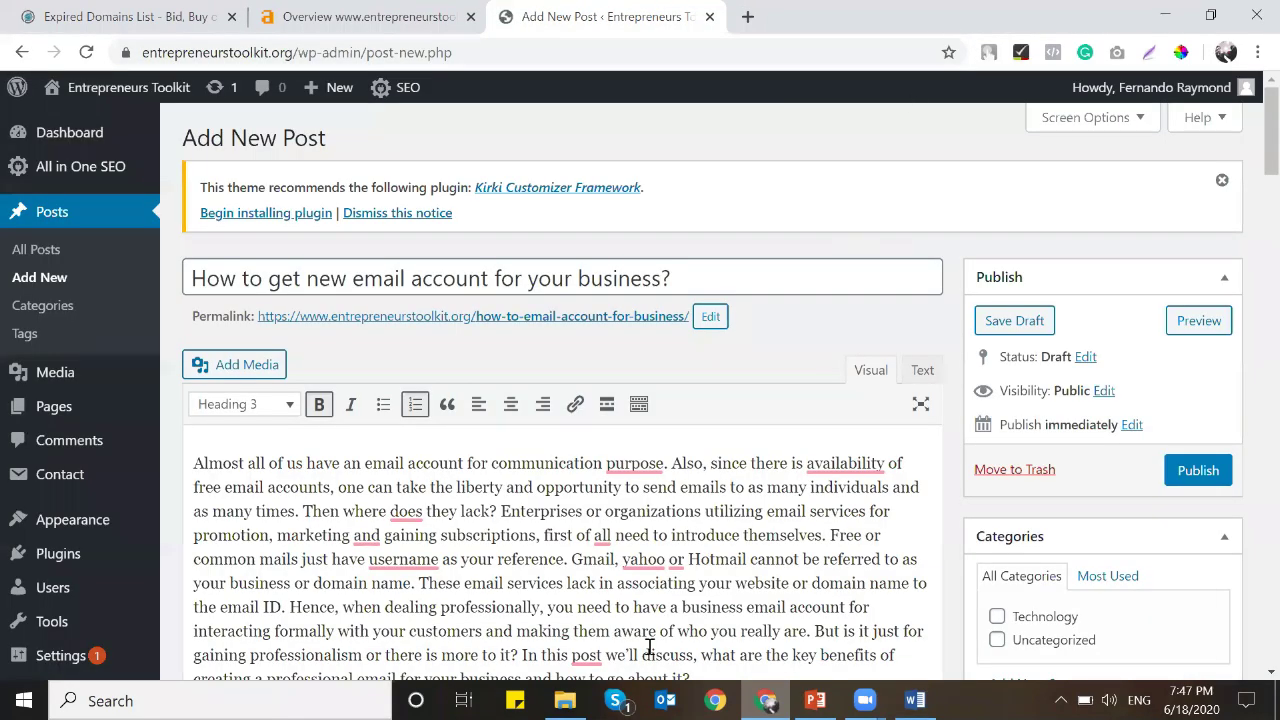
# Switch to File Explorer and check the image dimensions and file size of "email account for business" in the Downloads folder.
pyautogui.hotkey('alt', 'Tab')
pyautogui.click(94, 326)
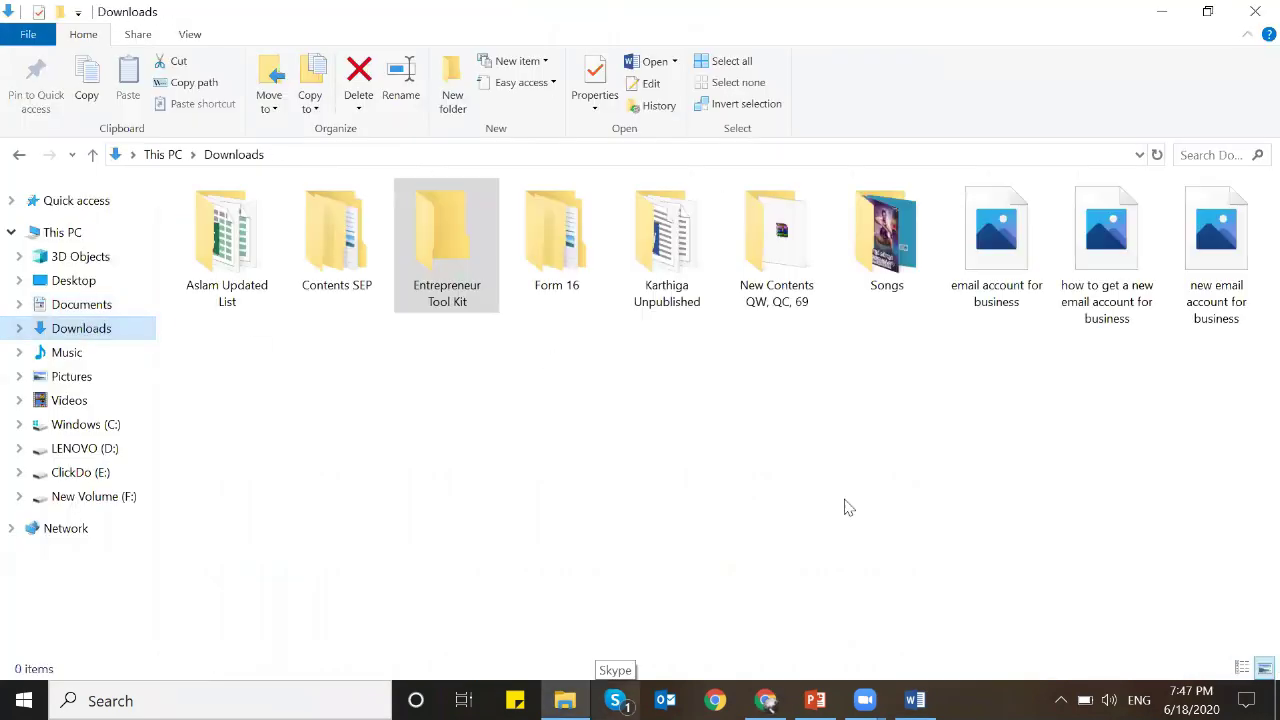
pyautogui.click(991, 363)
pyautogui.rightClick(1010, 272)
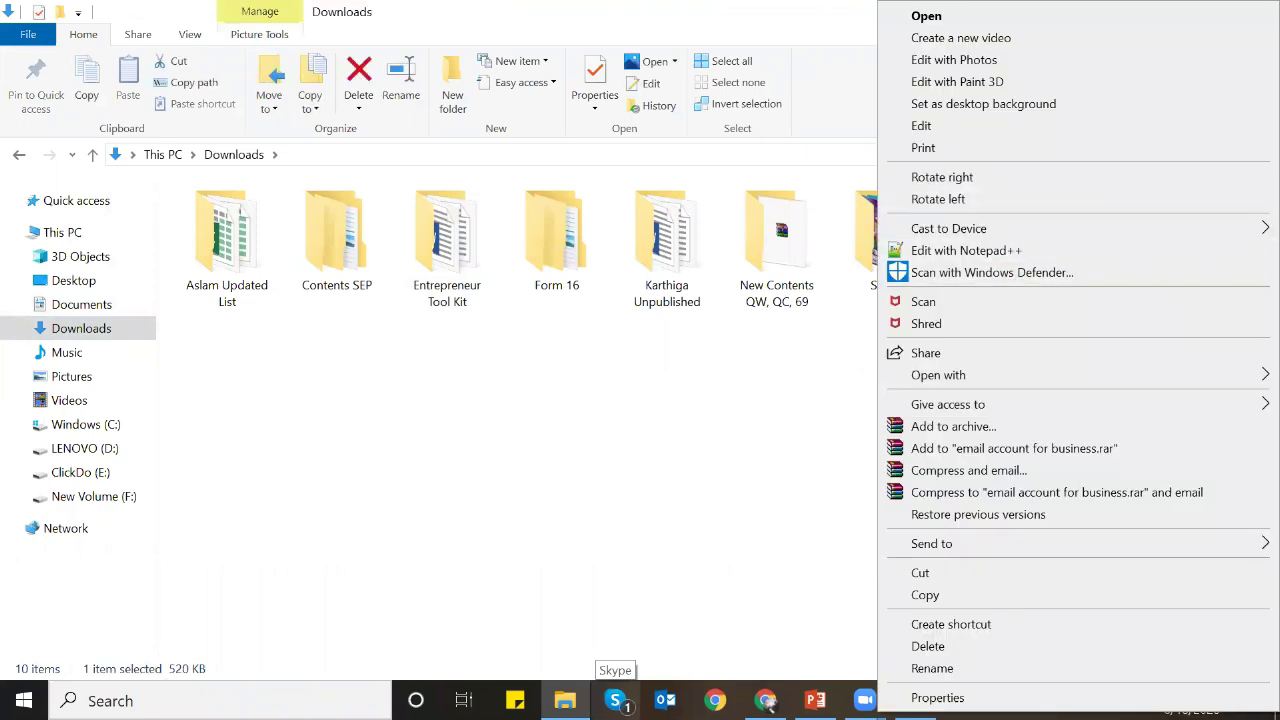
pyautogui.click(937, 697)
pyautogui.click(1049, 239)
pyautogui.moveTo(993, 175); pyautogui.dragTo(642, 125)
pyautogui.moveTo(805, 192); pyautogui.dragTo(615, 193)
pyautogui.click(690, 152)
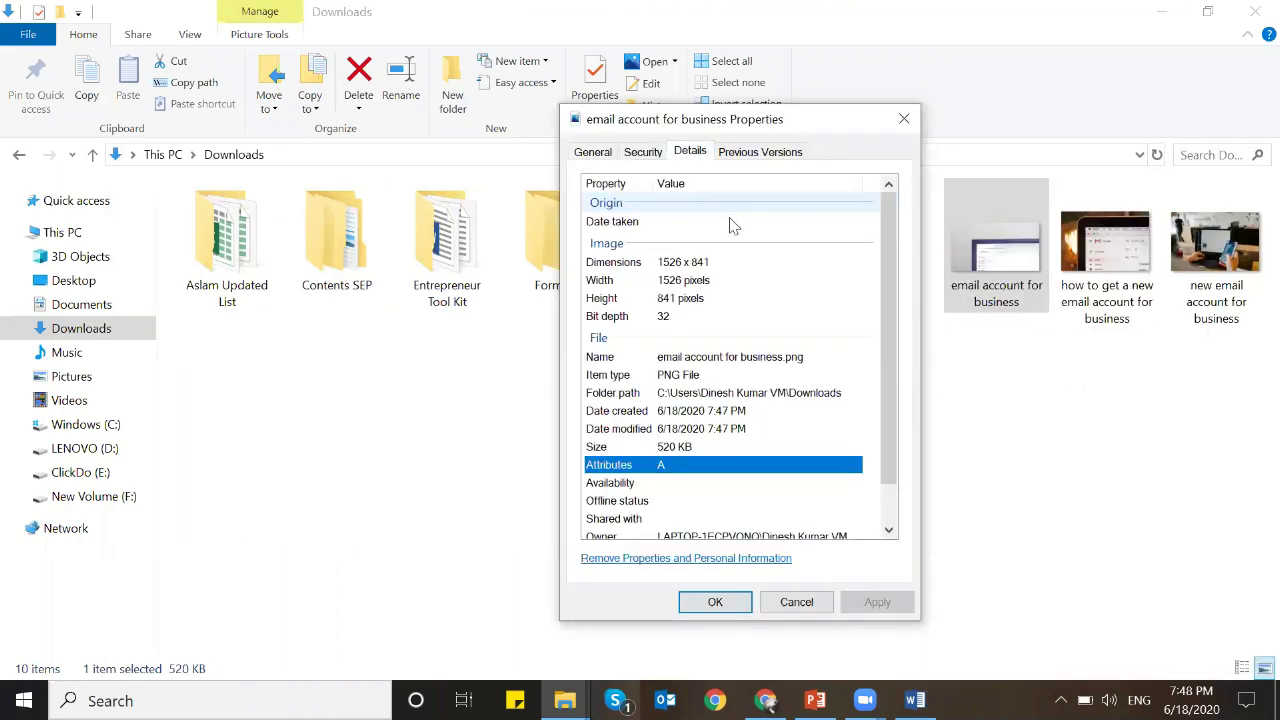
pyautogui.click(831, 603)
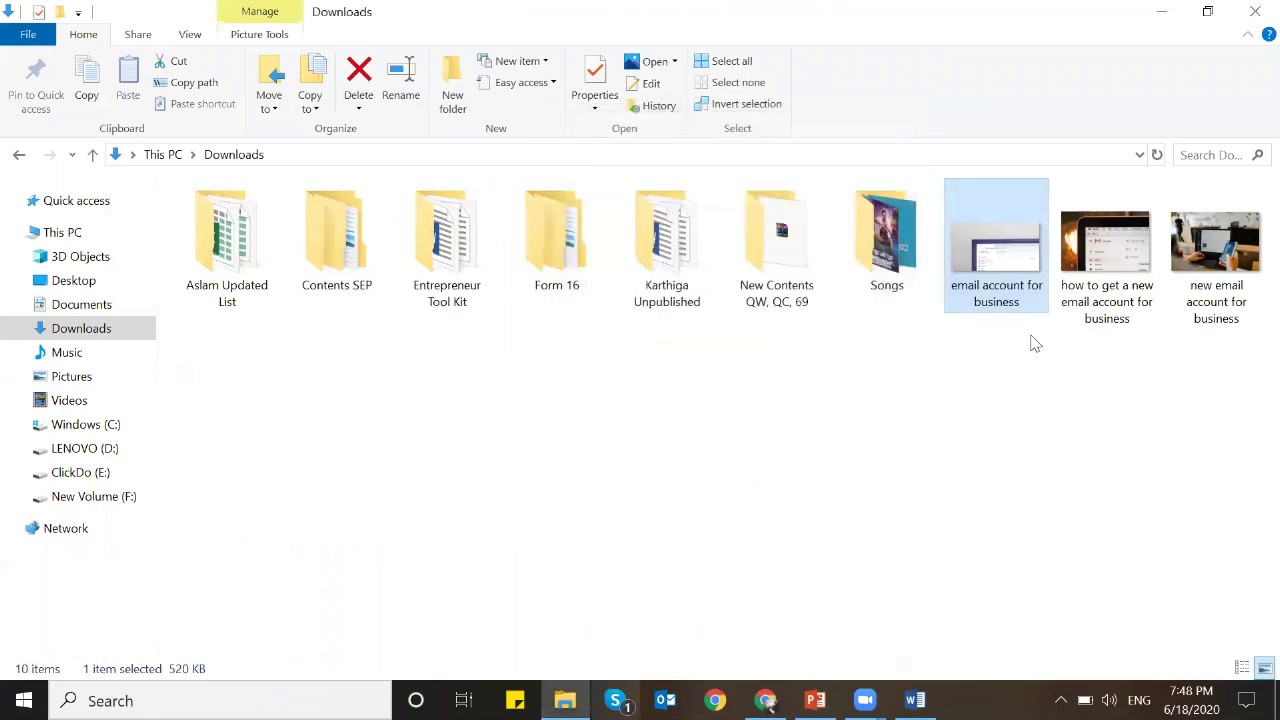
# Check the image dimensions and file size of "how to get a new email account for business" in its file properties.
pyautogui.click(1078, 290)
pyautogui.rightClick(1106, 250)
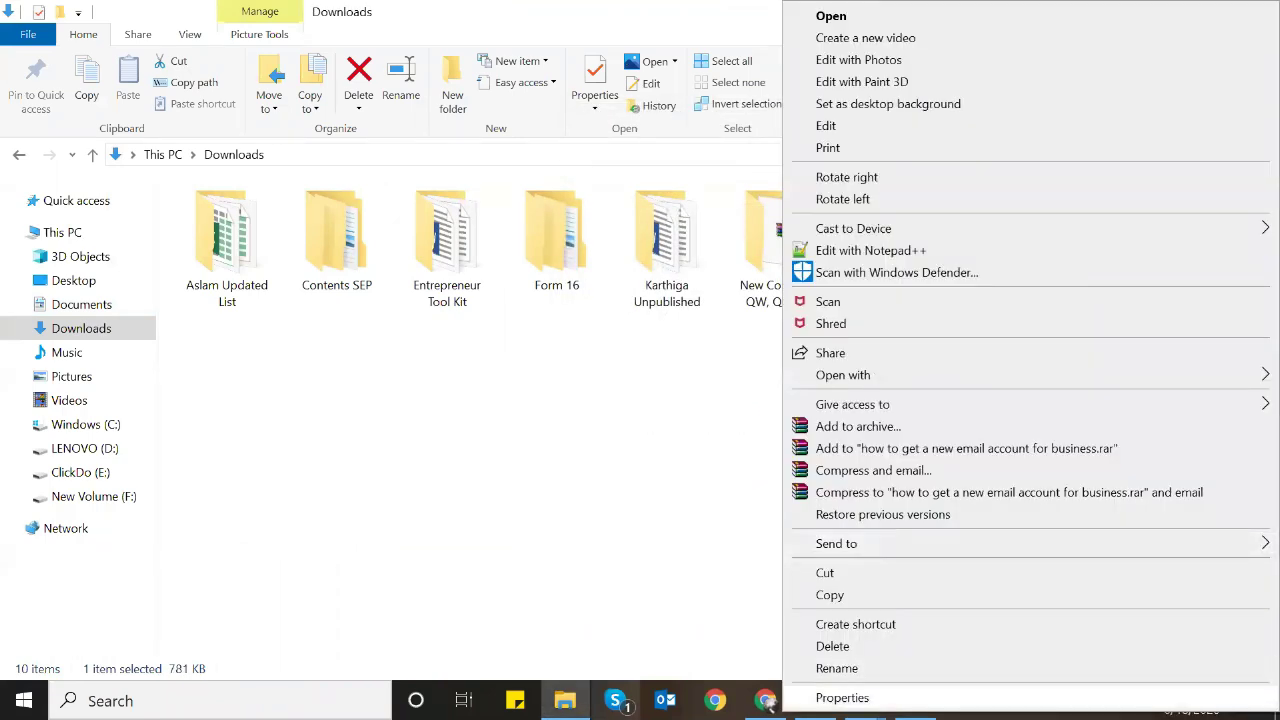
pyautogui.click(830, 694)
pyautogui.click(1042, 202)
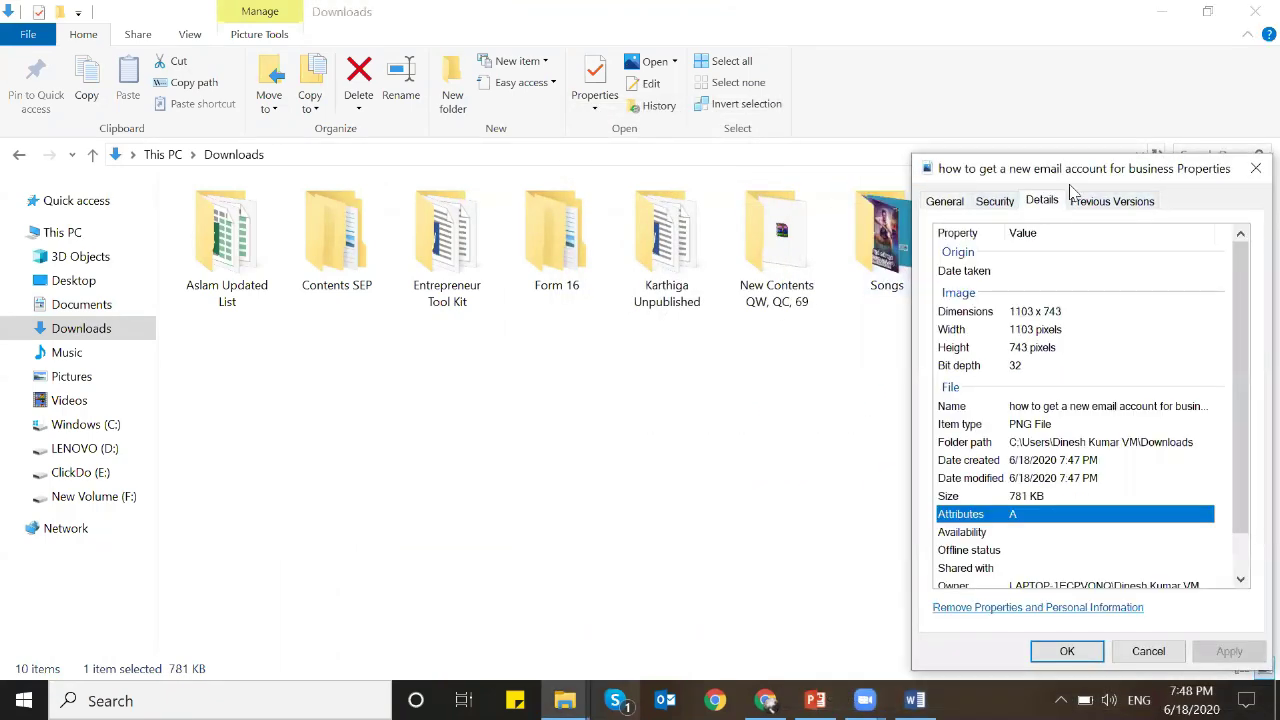
pyautogui.click(1254, 170)
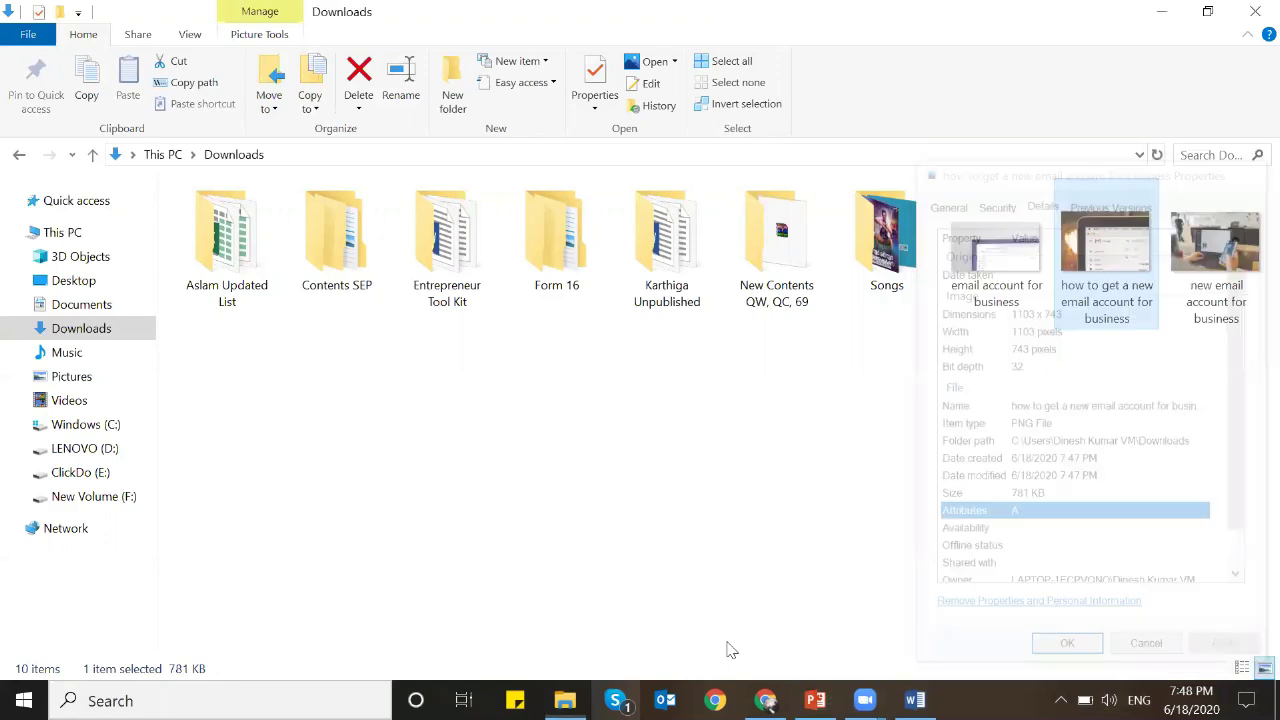
# Return to the WordPress post in Chrome and upload "how to get a new email account for business.png" as media for it.
pyautogui.hotkey('alt', 'Tab')
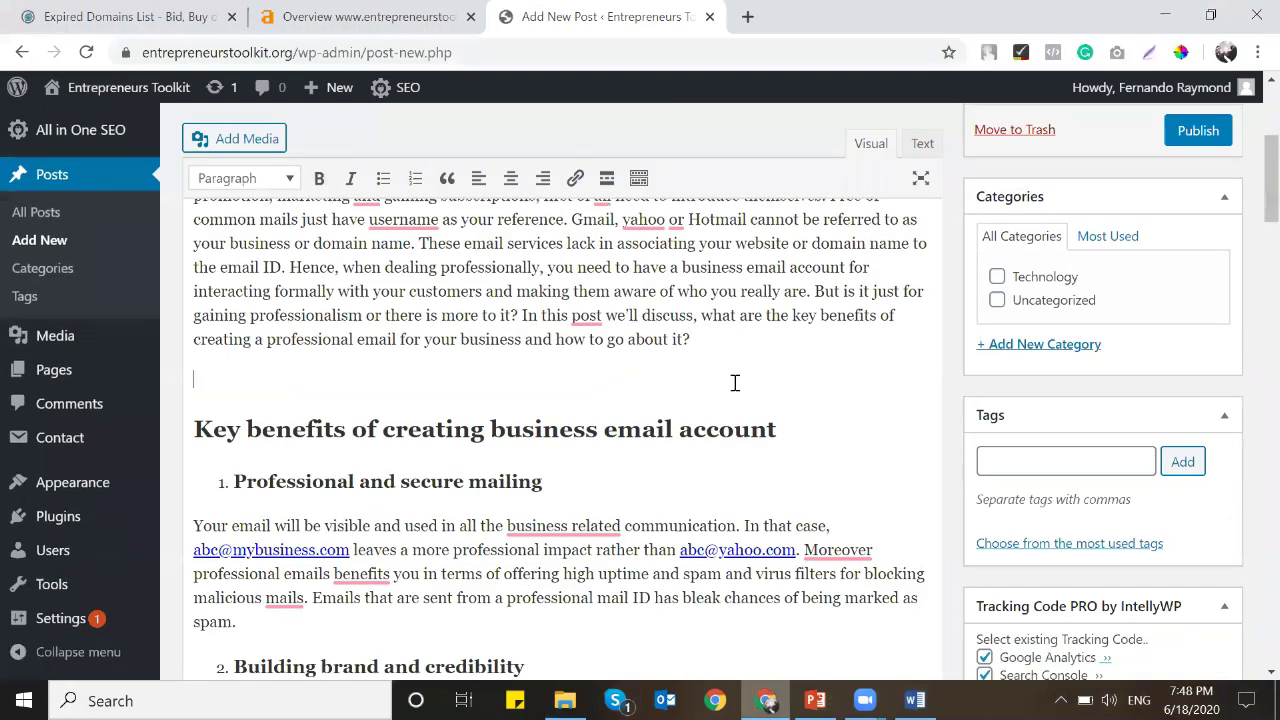
pyautogui.click(268, 137)
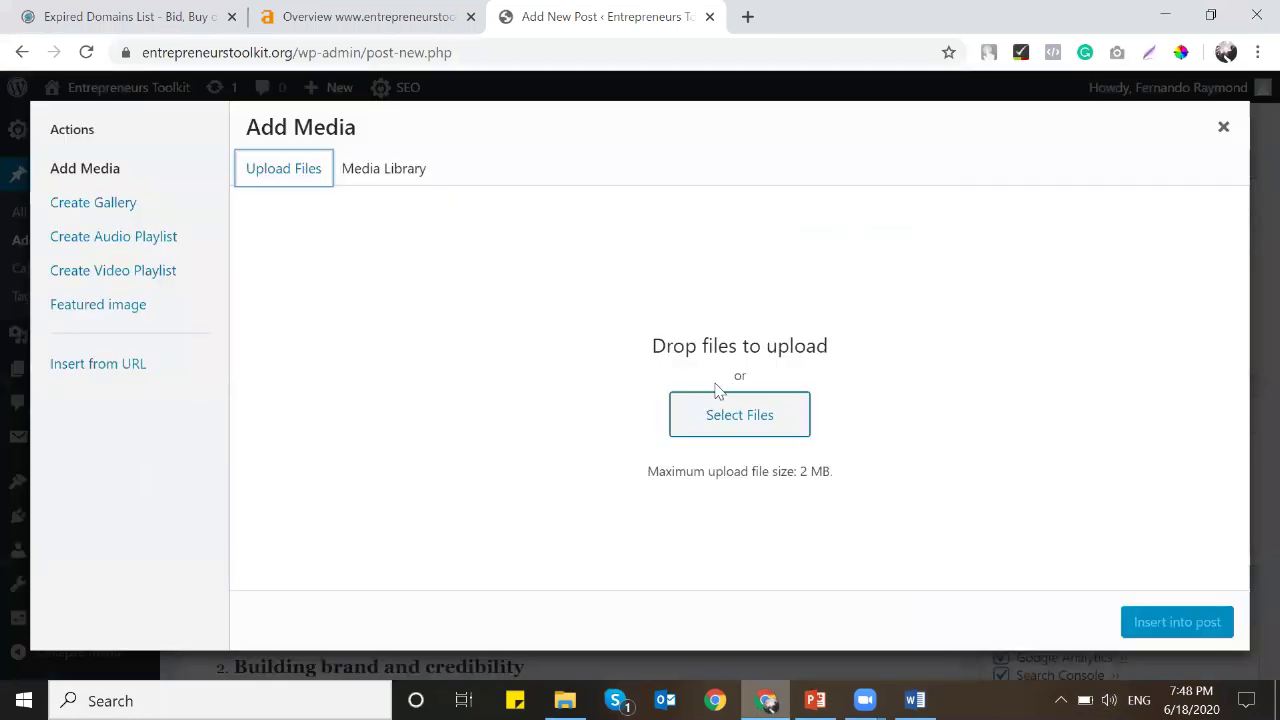
pyautogui.click(702, 412)
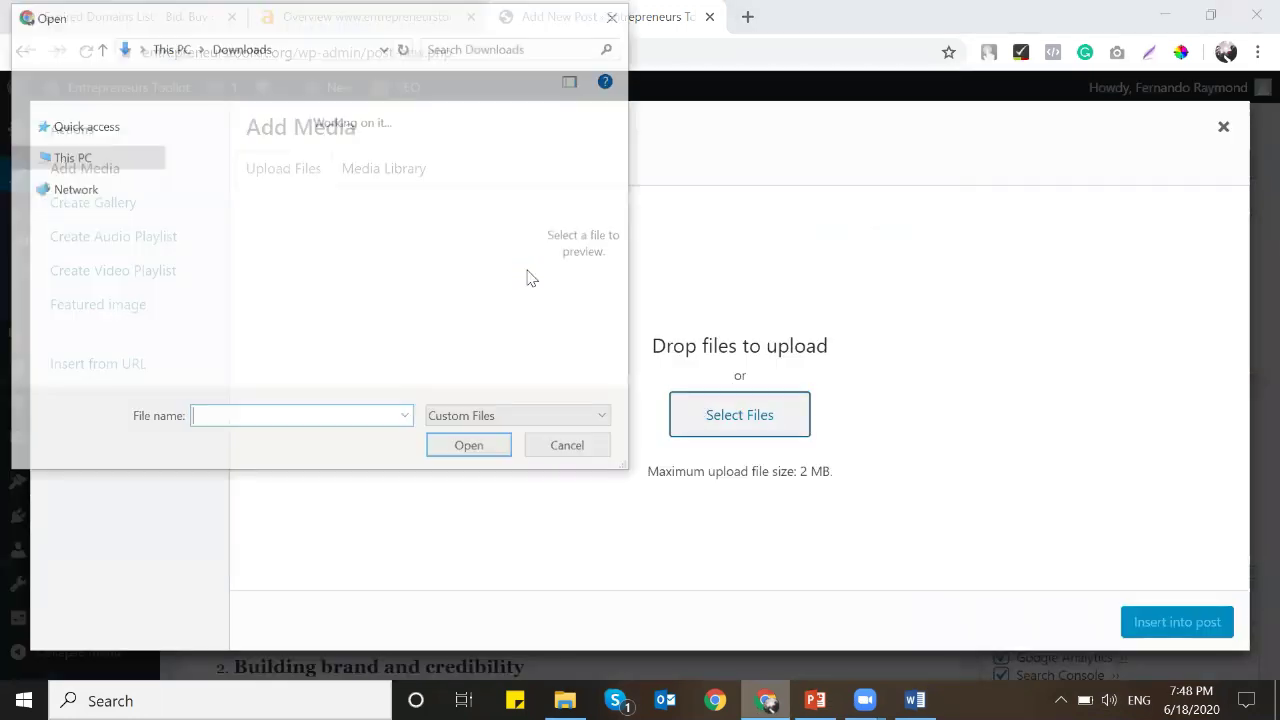
pyautogui.doubleClick(436, 230)
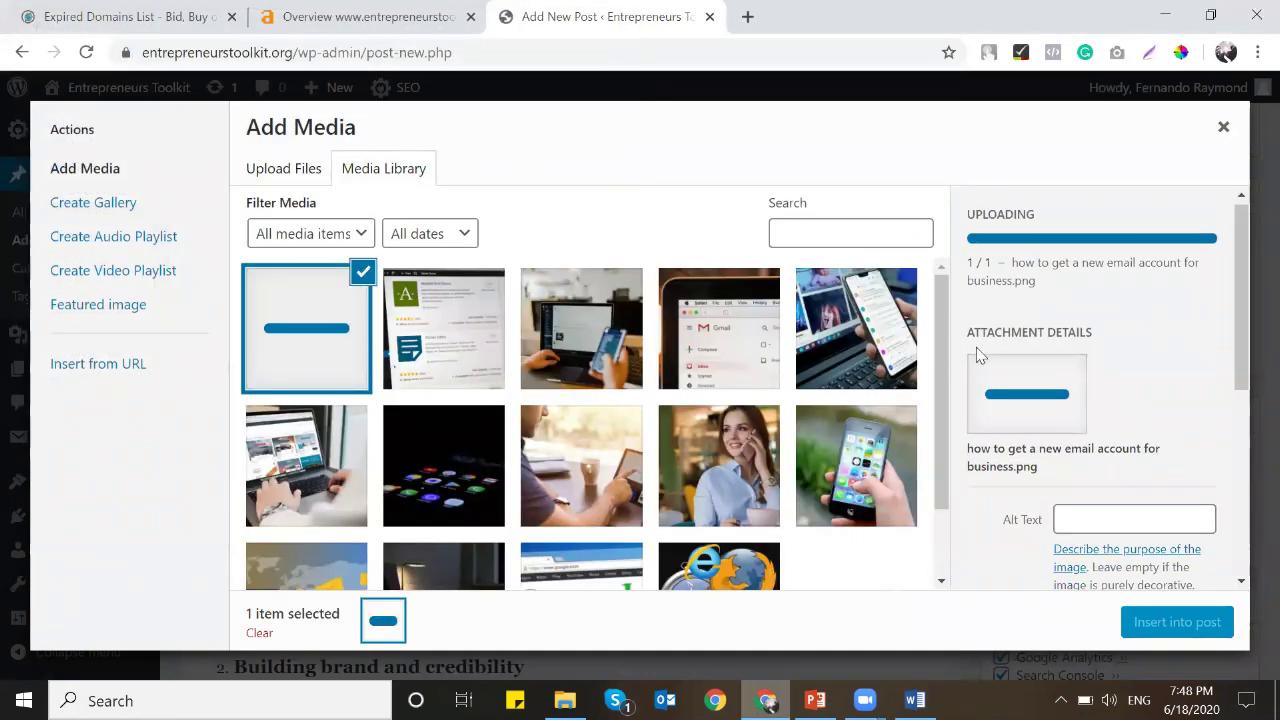
# Copy the uploaded image's title, "how to get a new email account for business", into its alt text.
pyautogui.scroll(-1, 1038, 347)
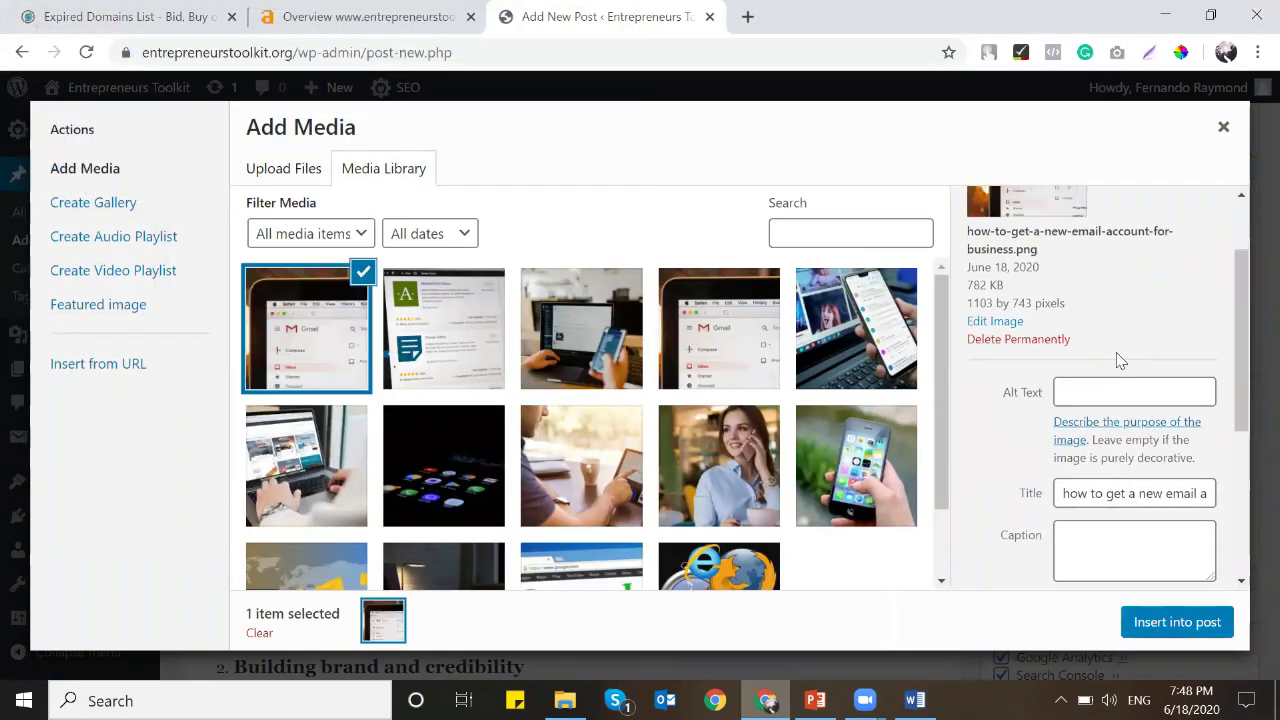
pyautogui.scroll(-2, 1117, 355)
pyautogui.click(1113, 318)
pyautogui.hotkey('ctrl', 'a')
pyautogui.hotkey('ctrl', 'c')
pyautogui.click(1066, 215)
pyautogui.hotkey('ctrl', 'v')
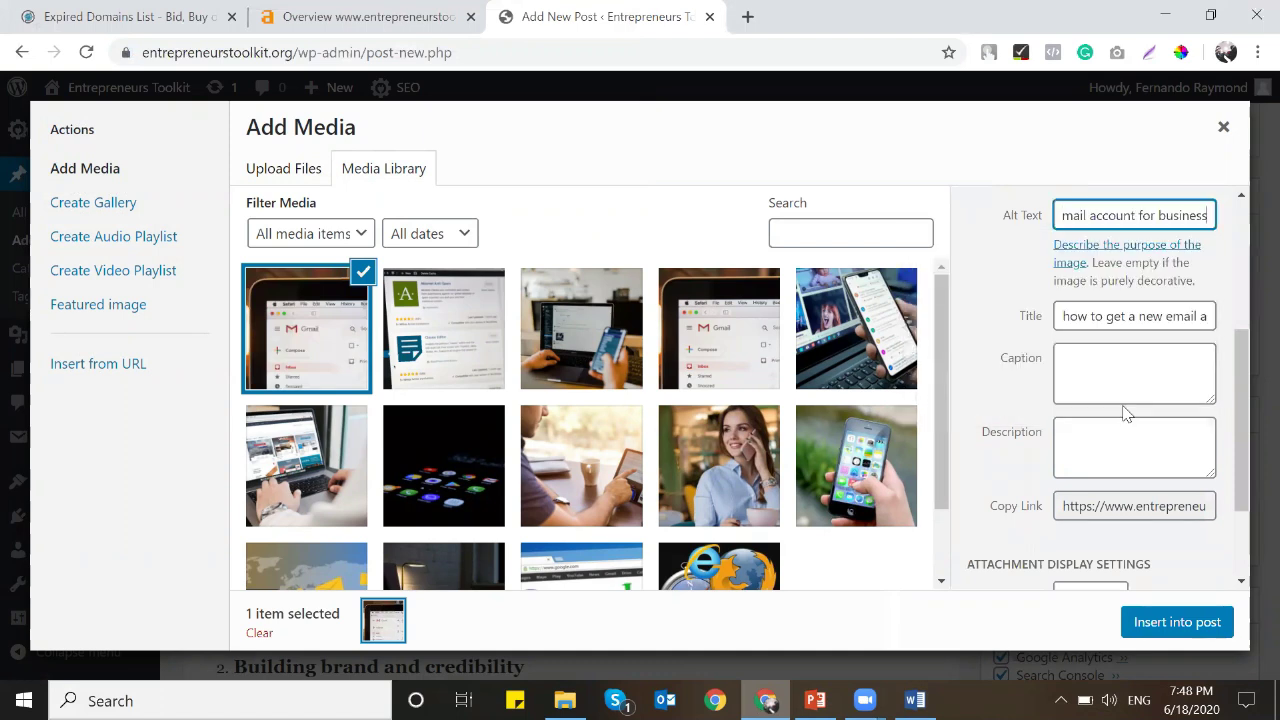
# Insert the uploaded "how to get a new email account for business" image into the post and center-align it.
pyautogui.click(1177, 622)
pyautogui.click(470, 430)
pyautogui.click(300, 338)
# Give the Gmail laptop image below the opening paragraph a custom size 650 pixels wide.
pyautogui.click(609, 337)
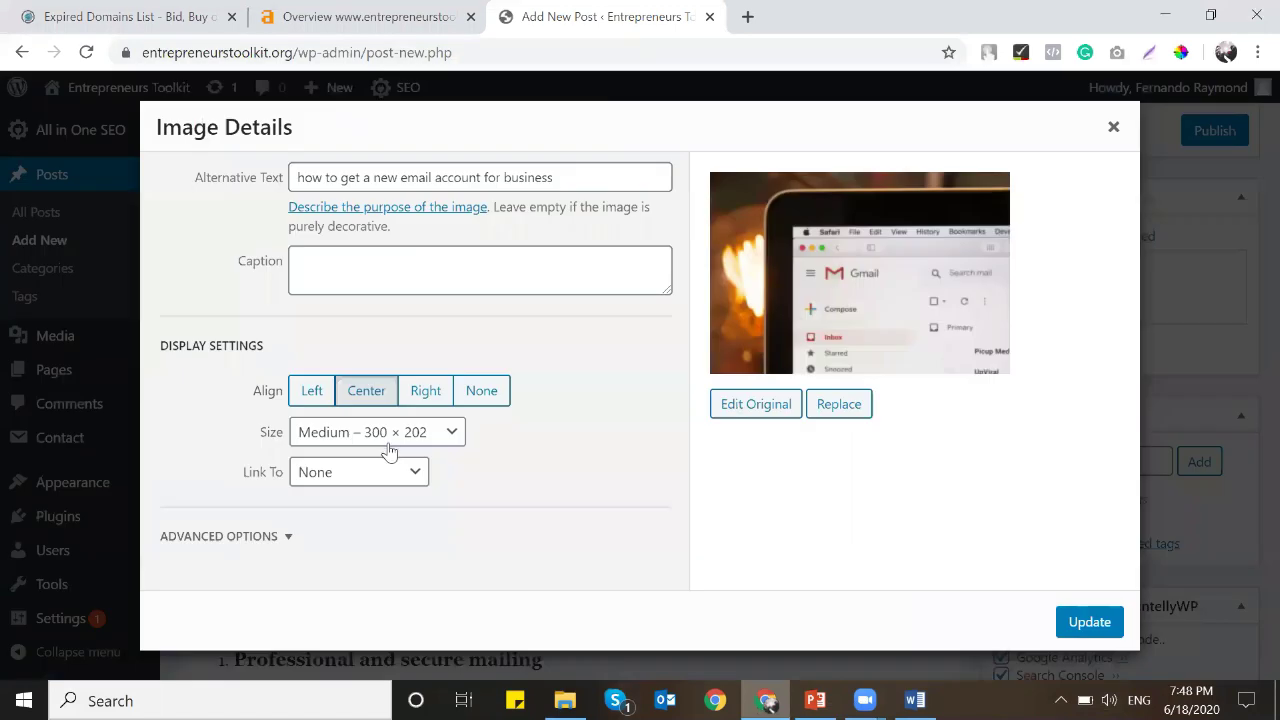
pyautogui.click(385, 432)
pyautogui.click(412, 552)
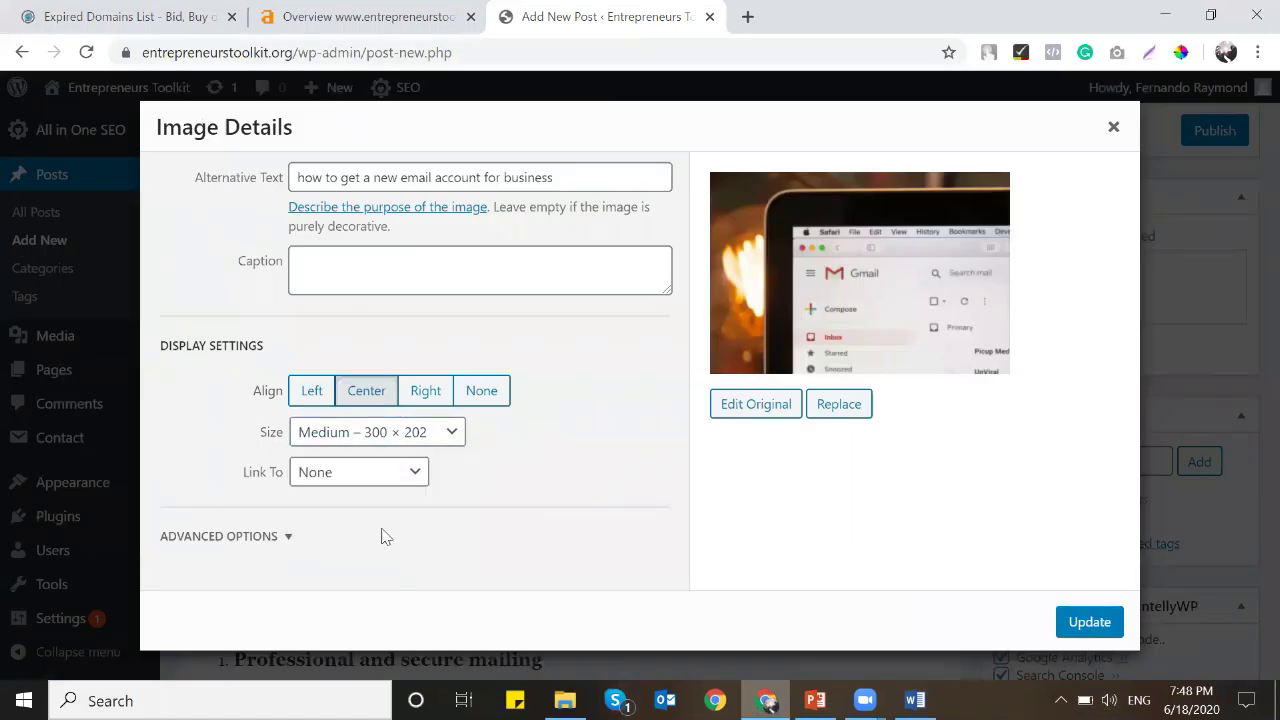
pyautogui.click(352, 435)
pyautogui.click(335, 530)
pyautogui.doubleClick(311, 489)
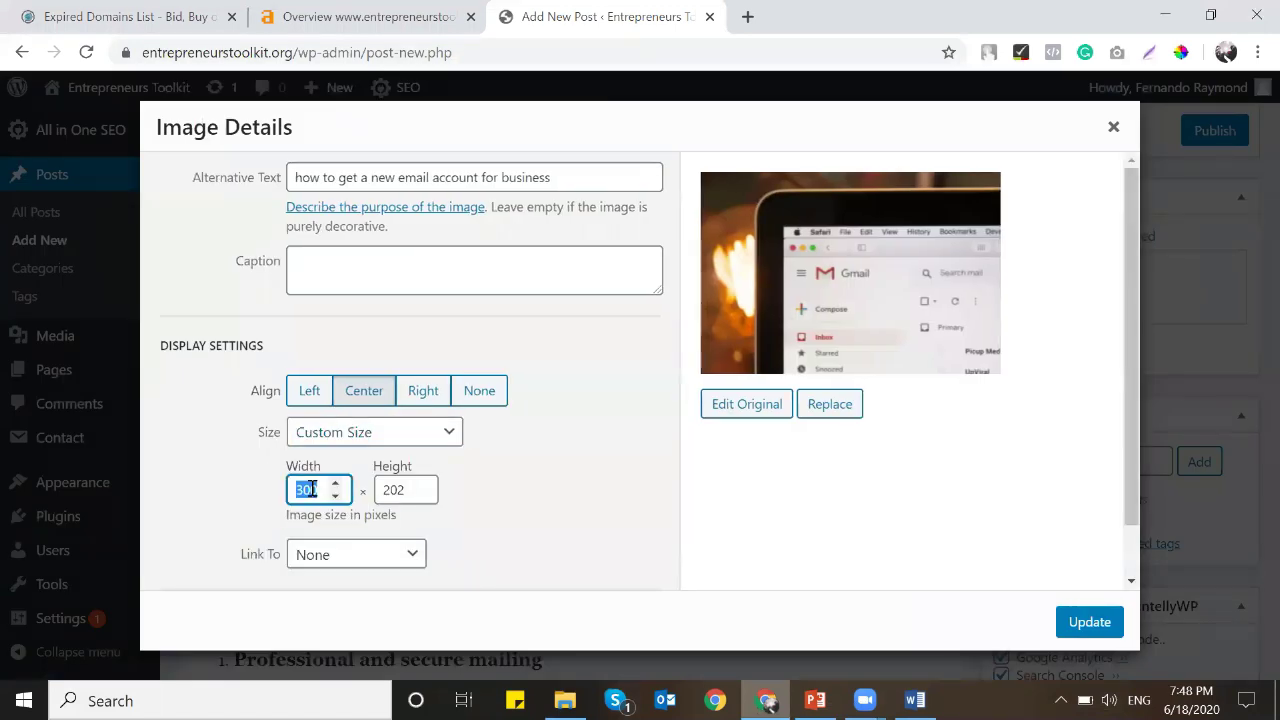
pyautogui.write('65')
pyautogui.click(1089, 622)
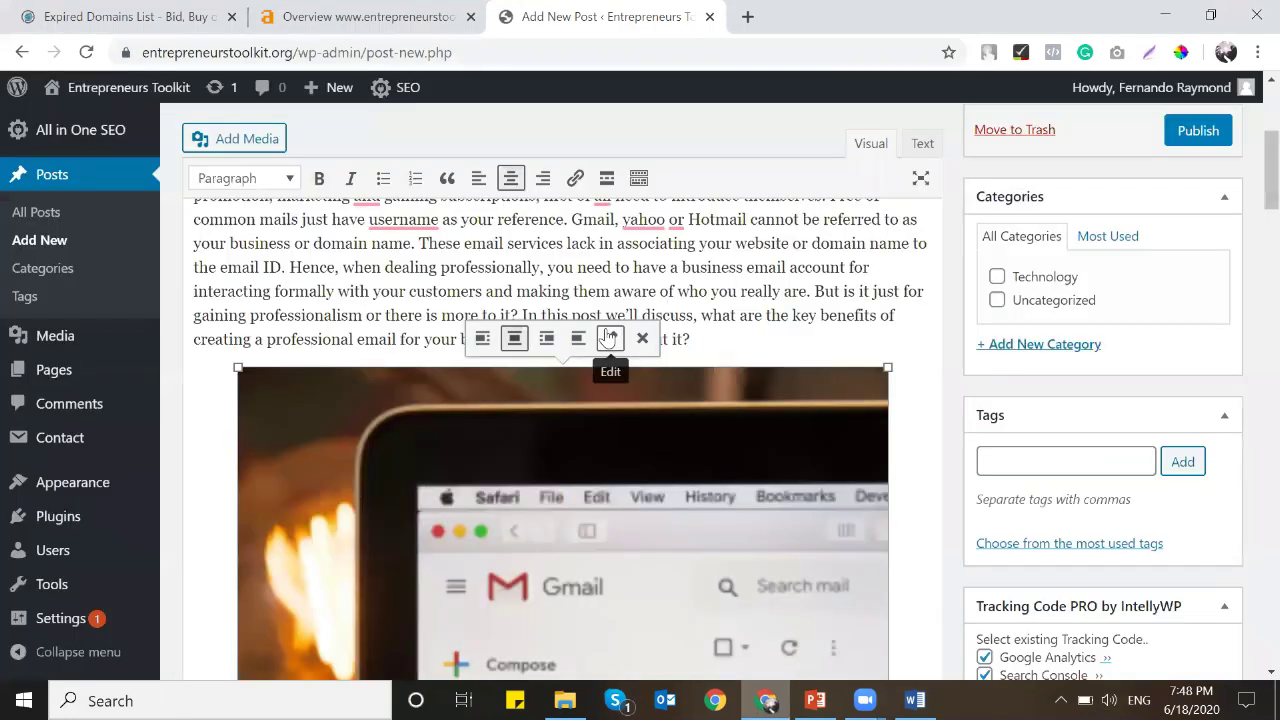
# Add an empty line above "Create your business email account in 5 easy steps" and upload "email account for business.png" for it.
pyautogui.scroll(-15, 605, 357)
pyautogui.scroll(-3, 605, 357)
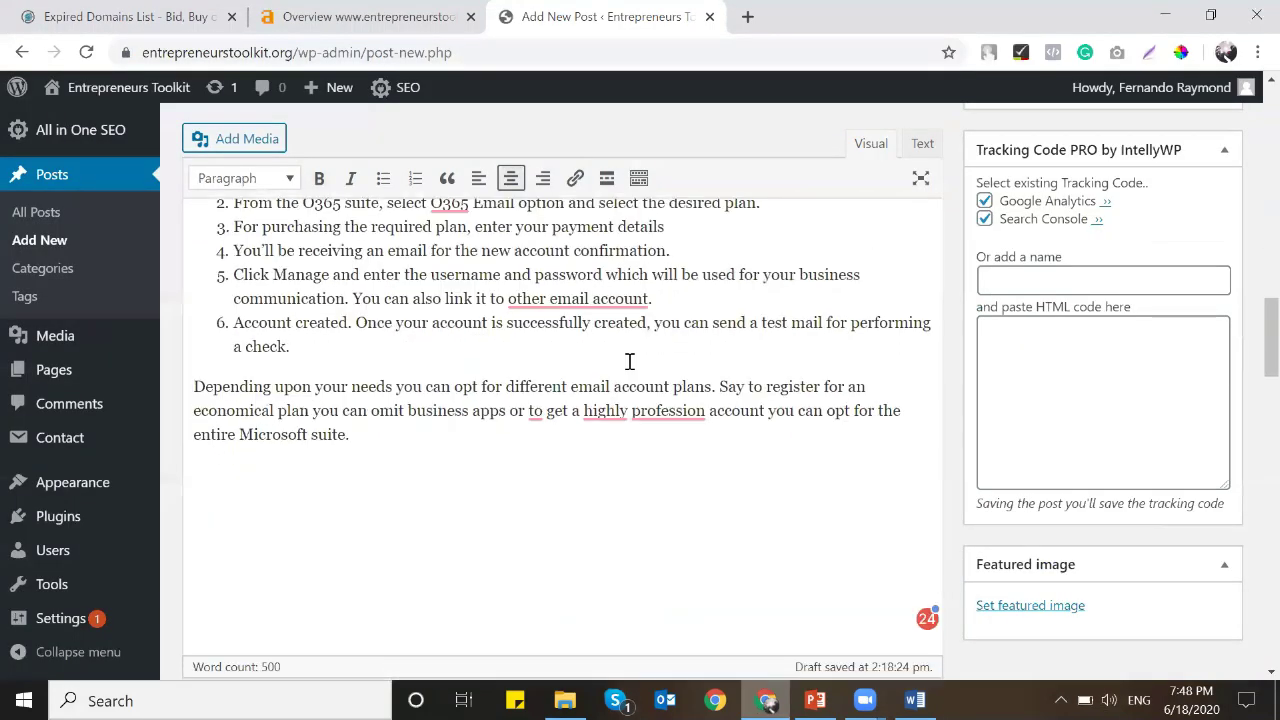
pyautogui.scroll(4, 629, 363)
pyautogui.click(688, 337)
pyautogui.press('Return')
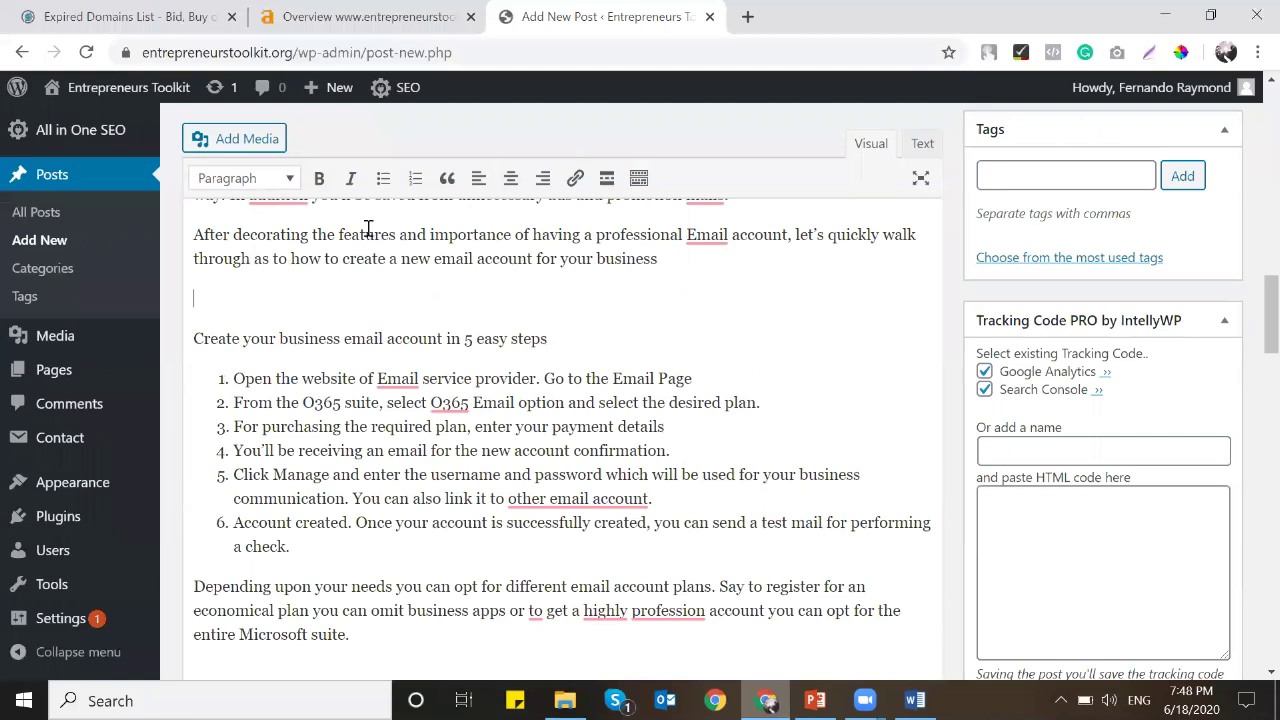
pyautogui.click(233, 146)
pyautogui.click(306, 180)
pyautogui.click(756, 412)
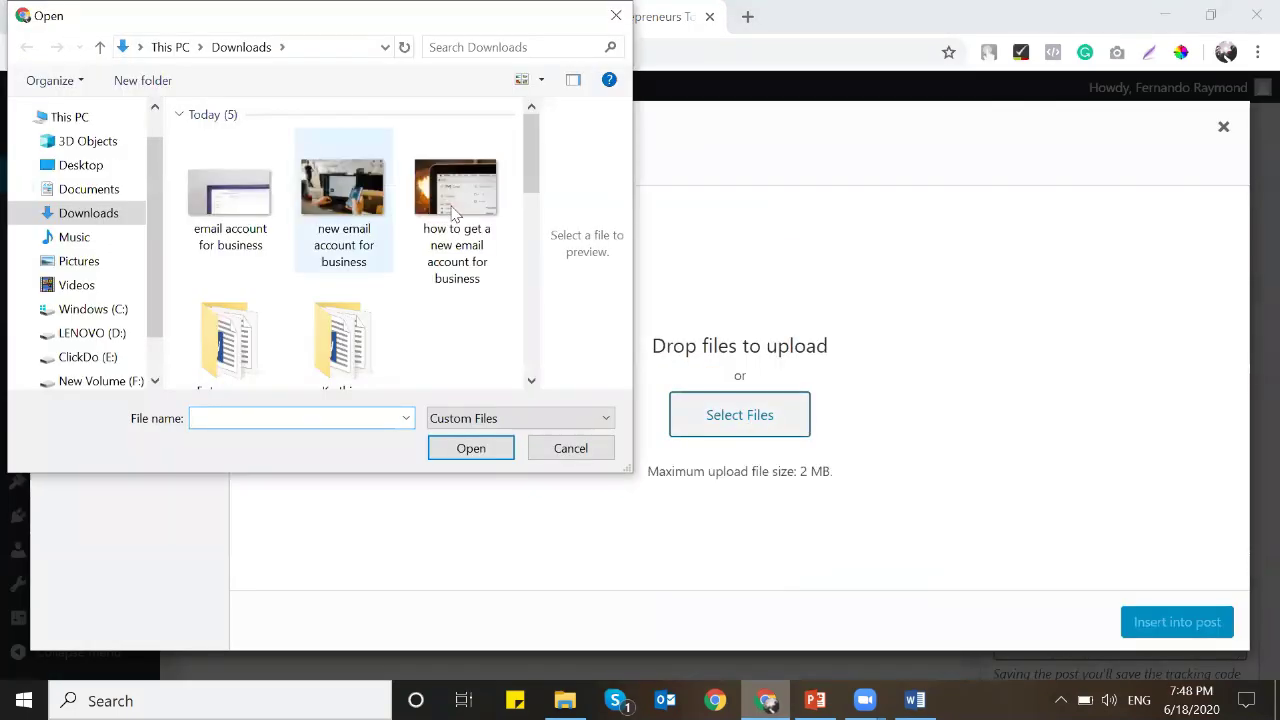
pyautogui.doubleClick(246, 229)
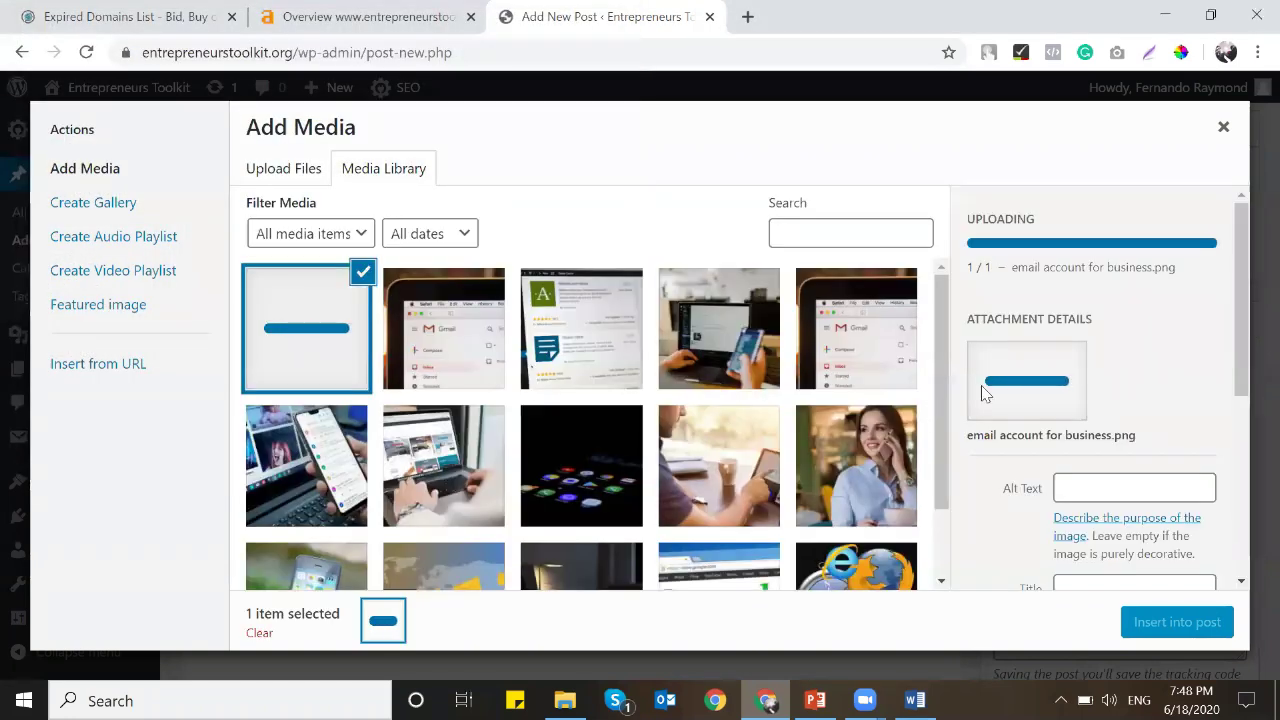
# Copy the uploaded image's title, "email account for business", into its alt text.
pyautogui.scroll(-2, 1100, 380)
pyautogui.click(1121, 377)
pyautogui.hotkey('ctrl', 'a')
pyautogui.hotkey('ctrl', 'c')
pyautogui.click(1063, 263)
pyautogui.hotkey('ctrl', 'v')
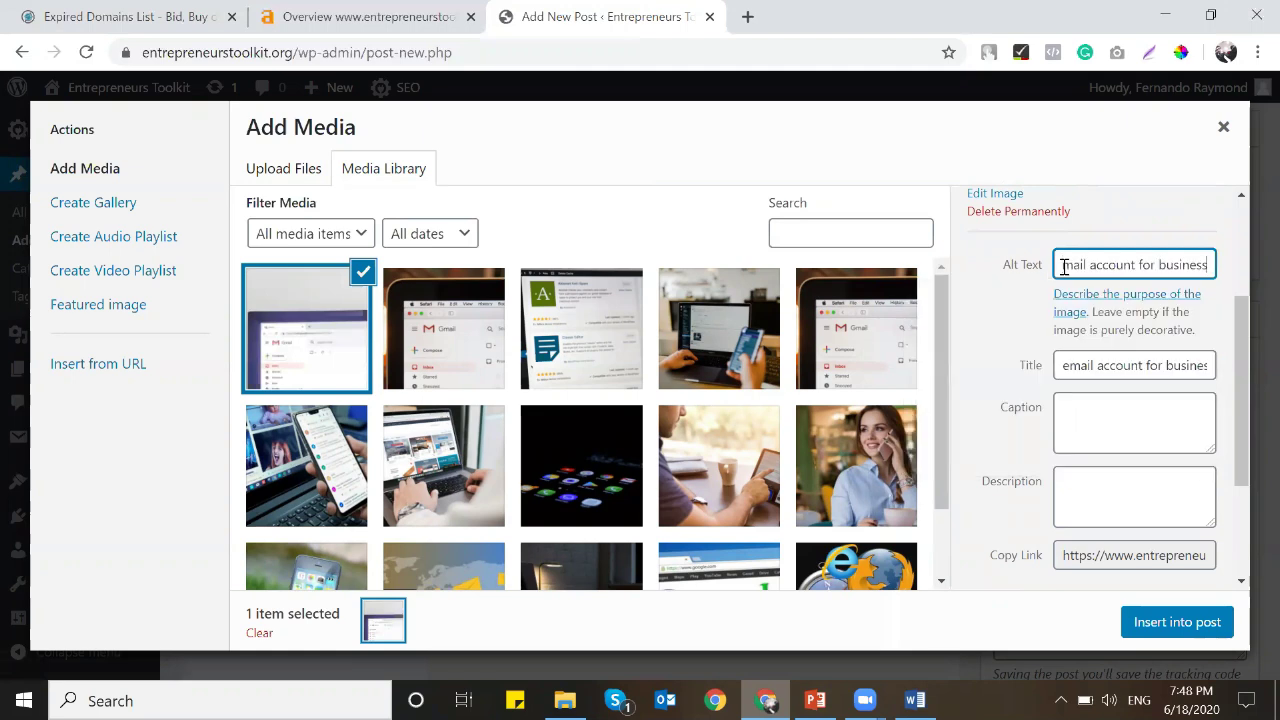
# Insert the "email account for business" image above the easy-steps section and center-align it.
pyautogui.click(1170, 622)
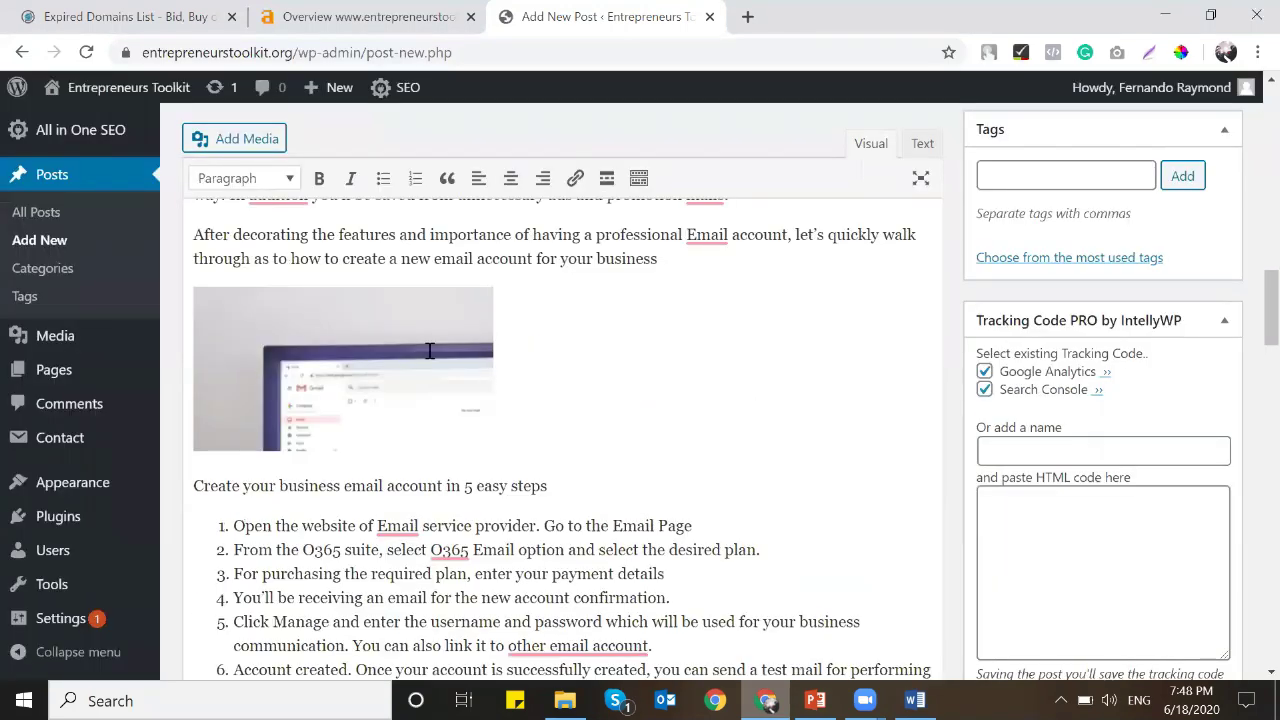
pyautogui.click(429, 350)
pyautogui.click(294, 257)
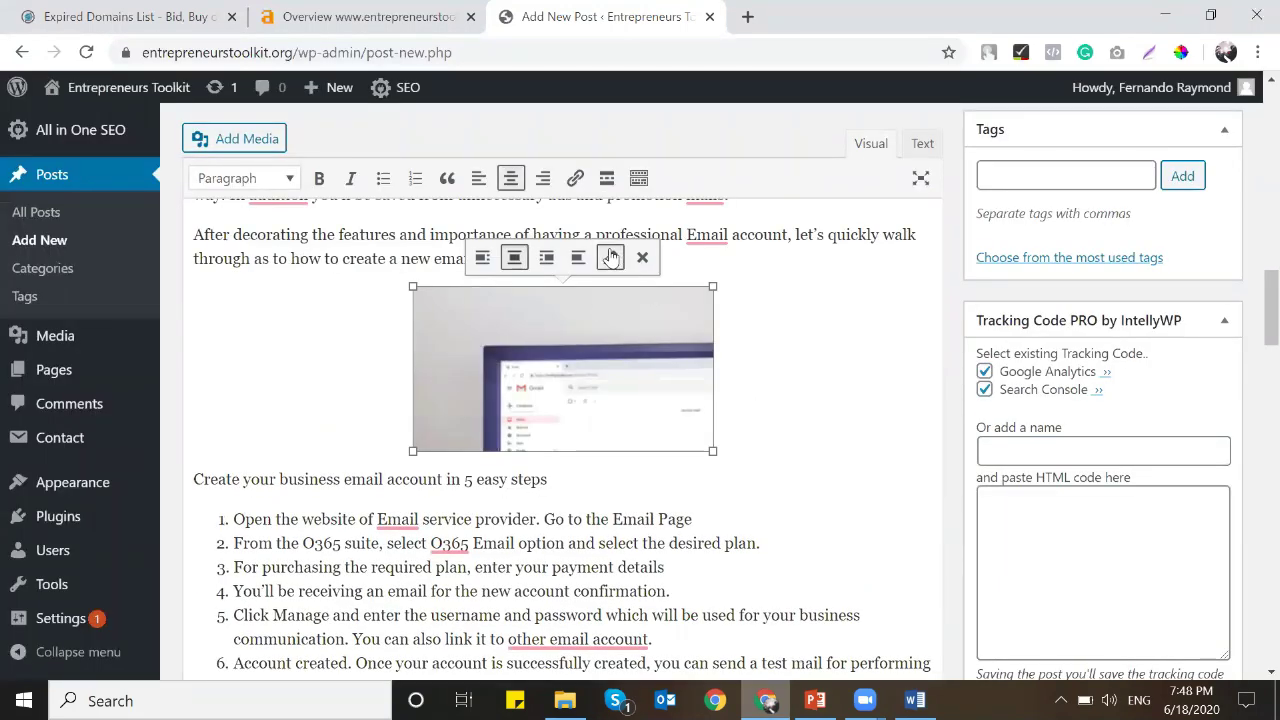
# Give the "email account for business" image a custom size 650 pixels wide.
pyautogui.click(611, 258)
pyautogui.click(405, 443)
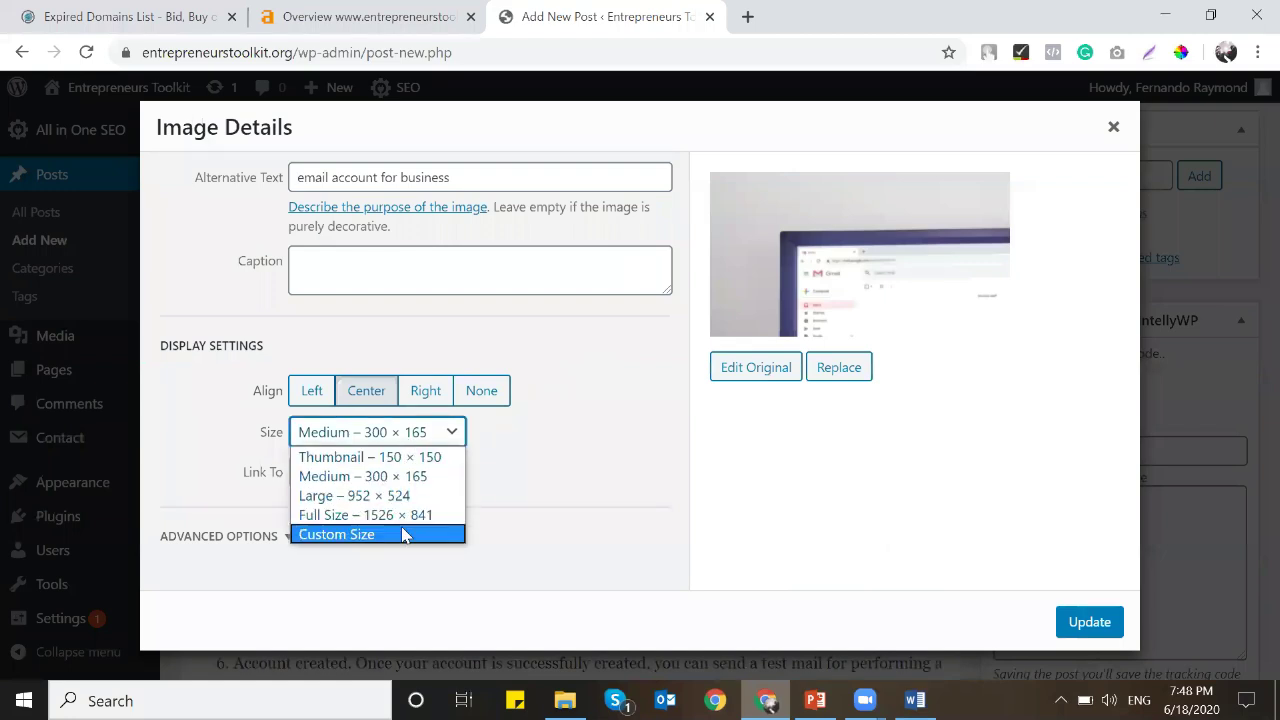
pyautogui.click(400, 531)
pyautogui.click(320, 490)
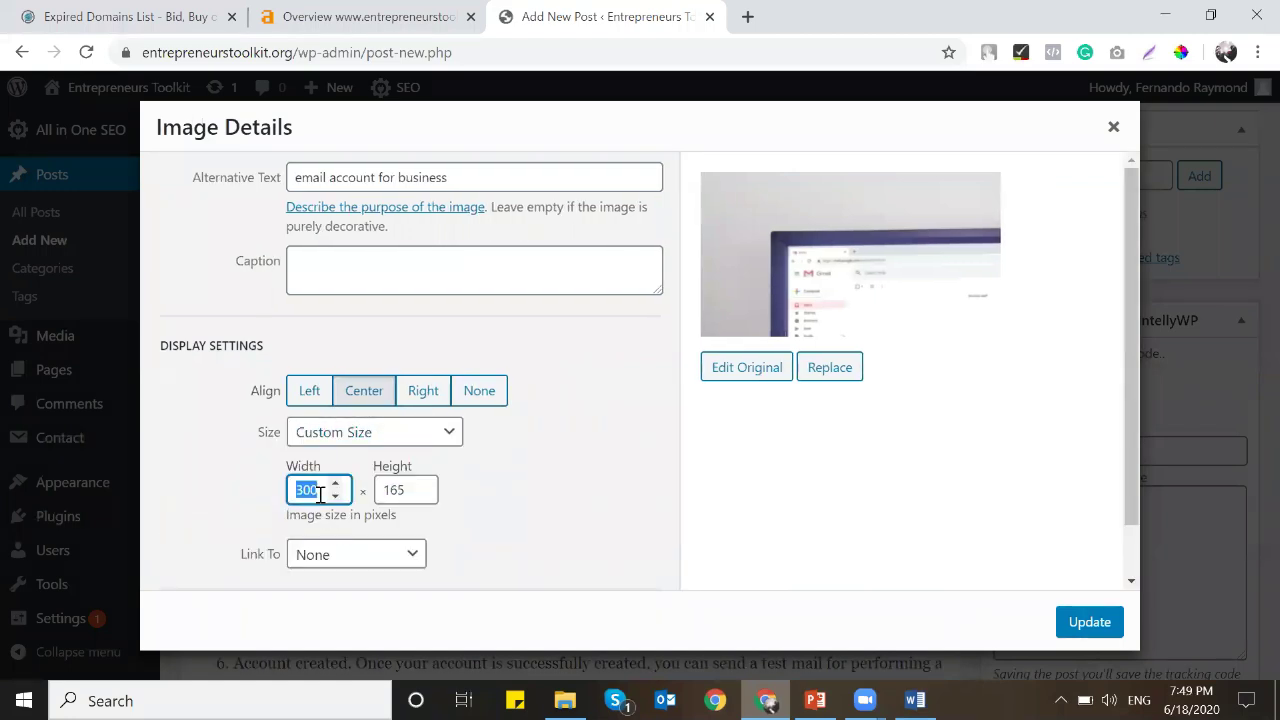
pyautogui.write('65')
pyautogui.click(1085, 622)
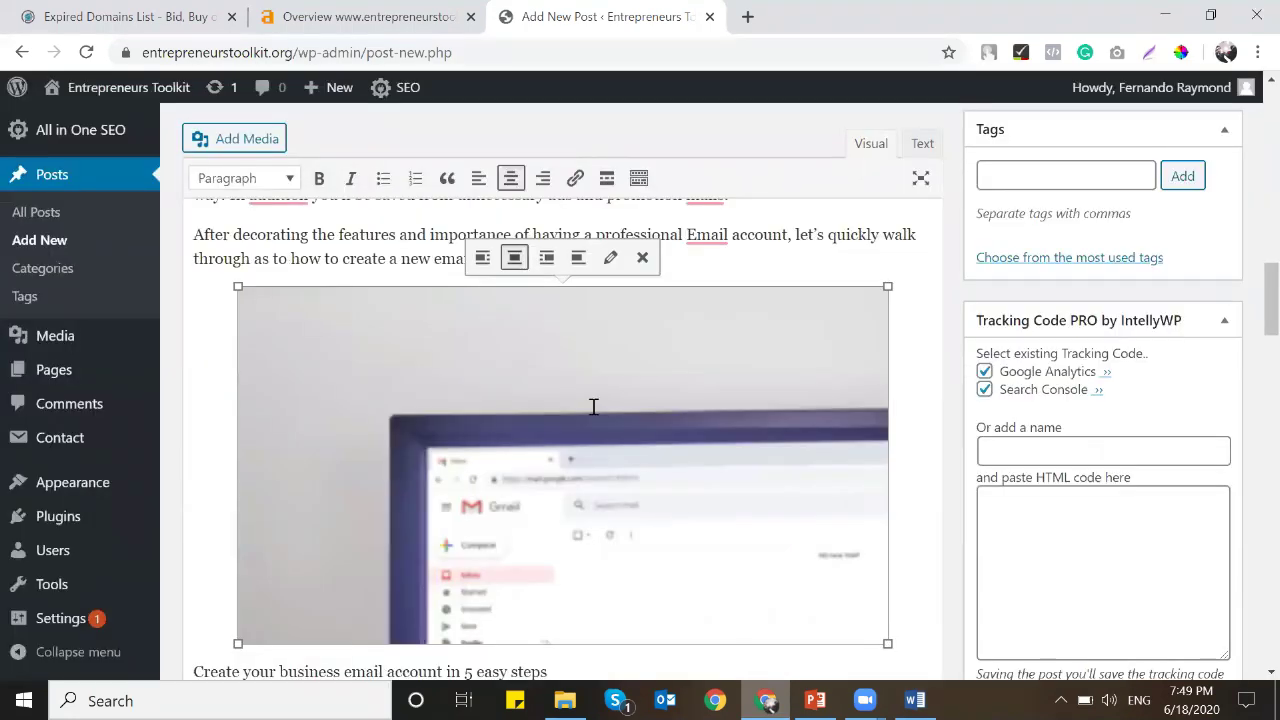
# Search Google for the word "Hotmail" from the post's opening paragraph, and close the results tab after returning to the post.
pyautogui.scroll(-7, 593, 406)
pyautogui.click(671, 386)
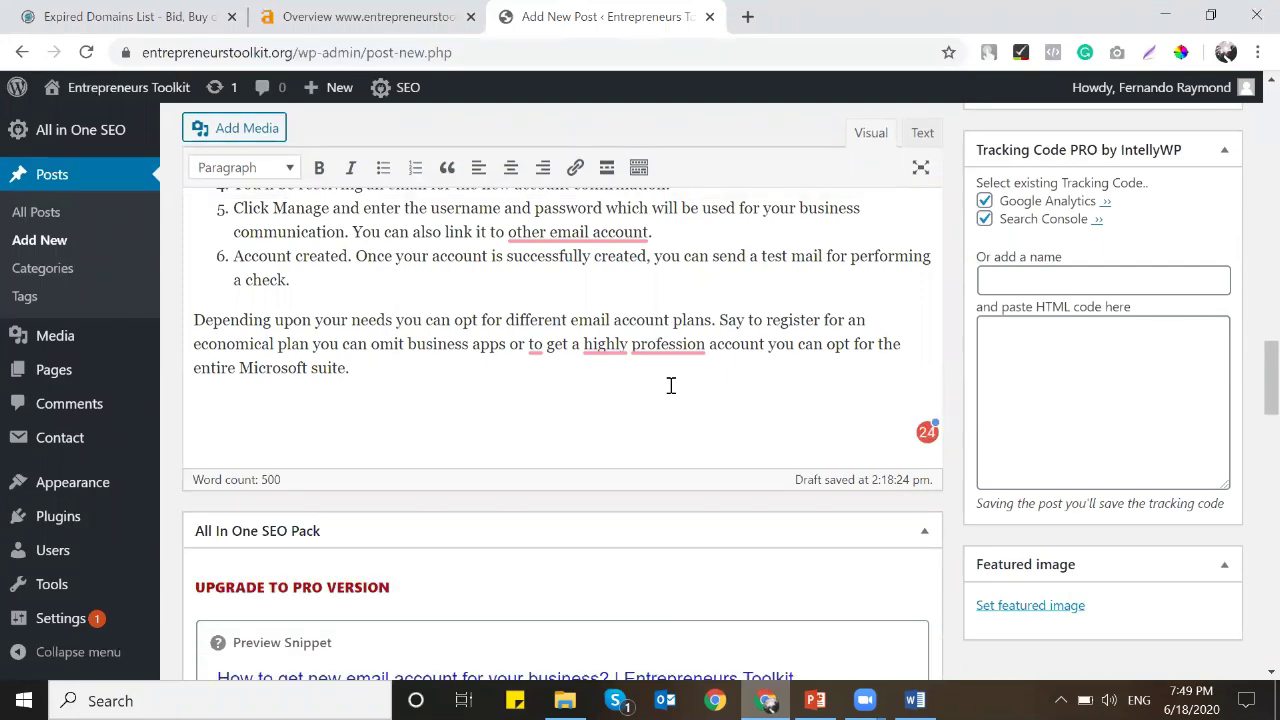
pyautogui.scroll(15, 665, 384)
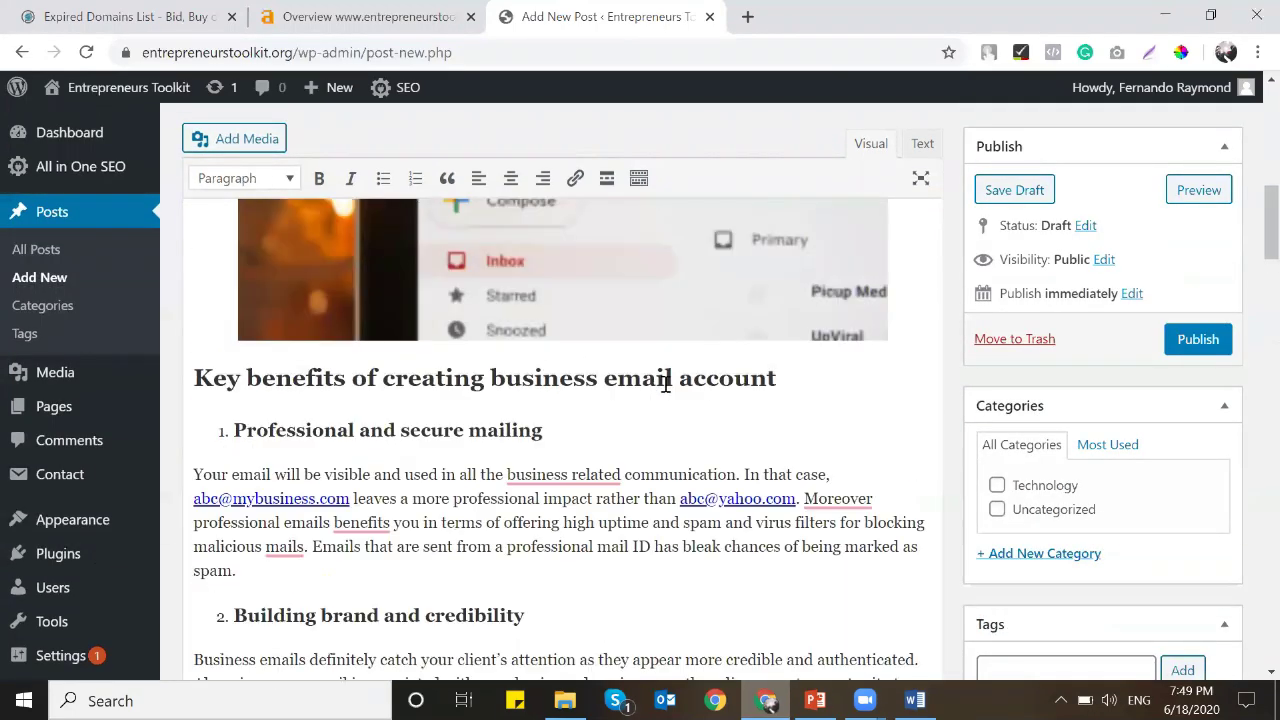
pyautogui.scroll(-1, 691, 387)
pyautogui.scroll(9, 347, 375)
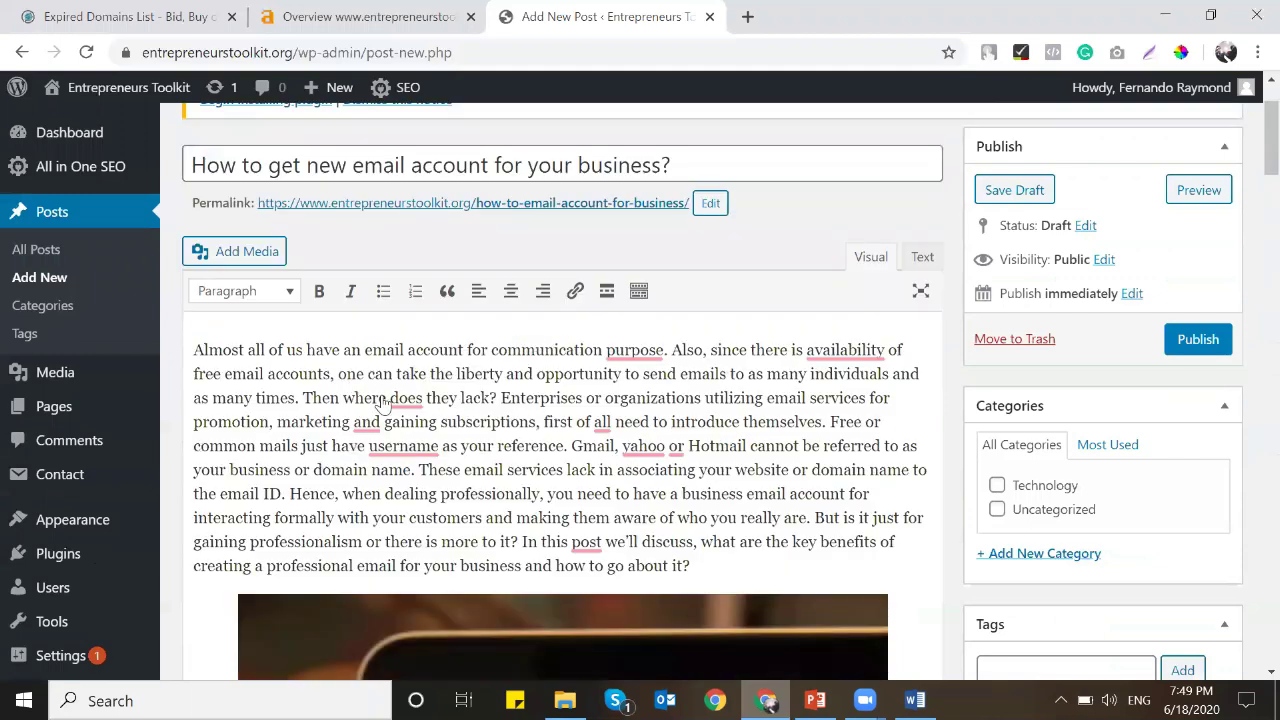
pyautogui.scroll(-1, 328, 368)
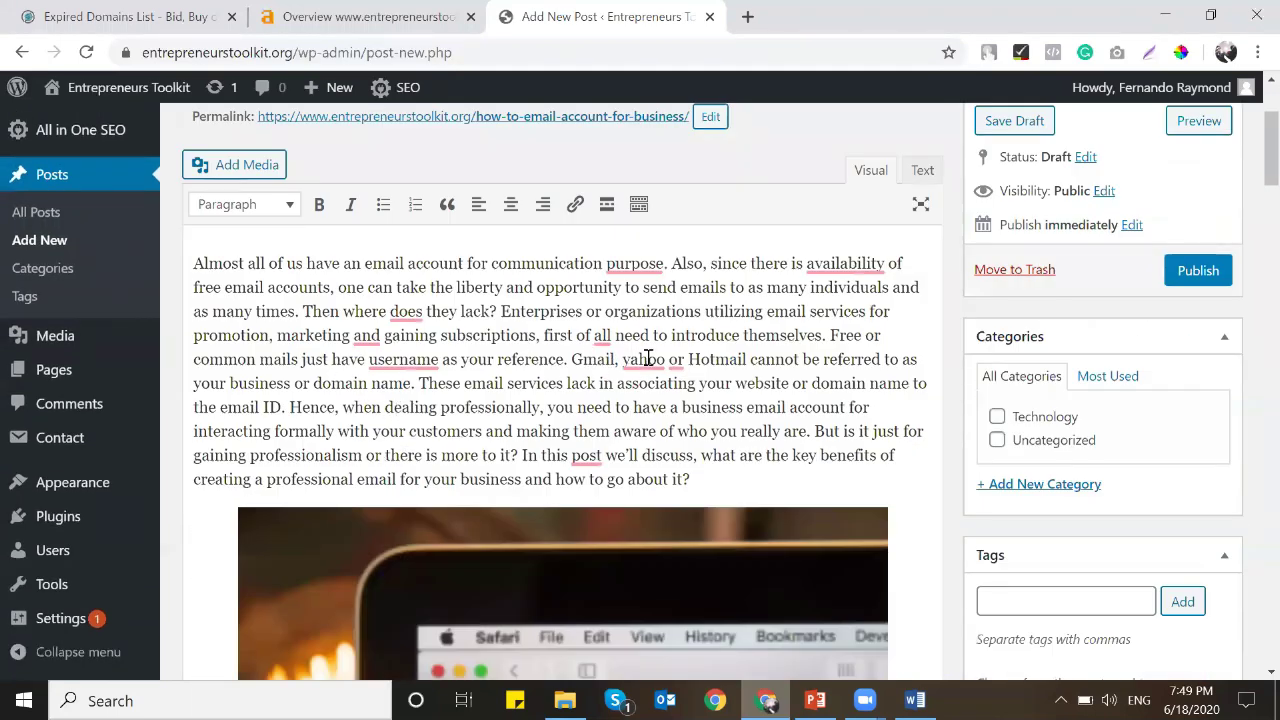
pyautogui.moveTo(690, 360); pyautogui.dragTo(759, 355)
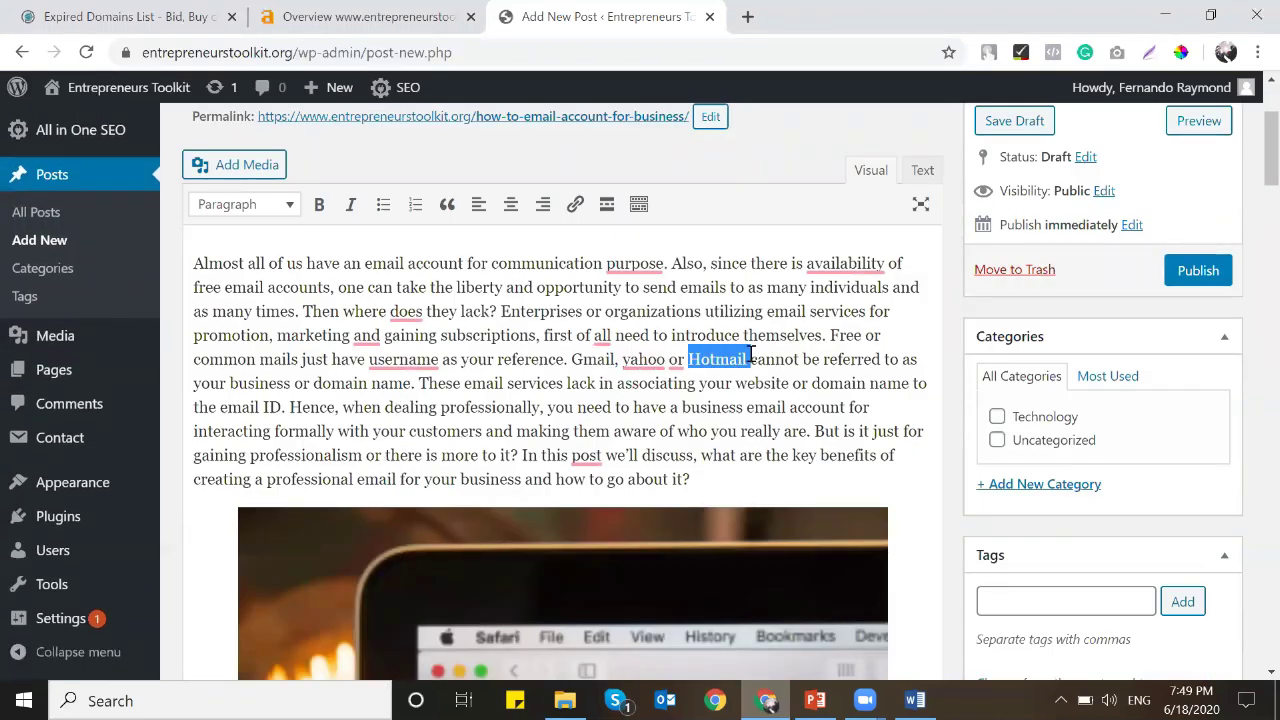
pyautogui.rightClick(717, 356)
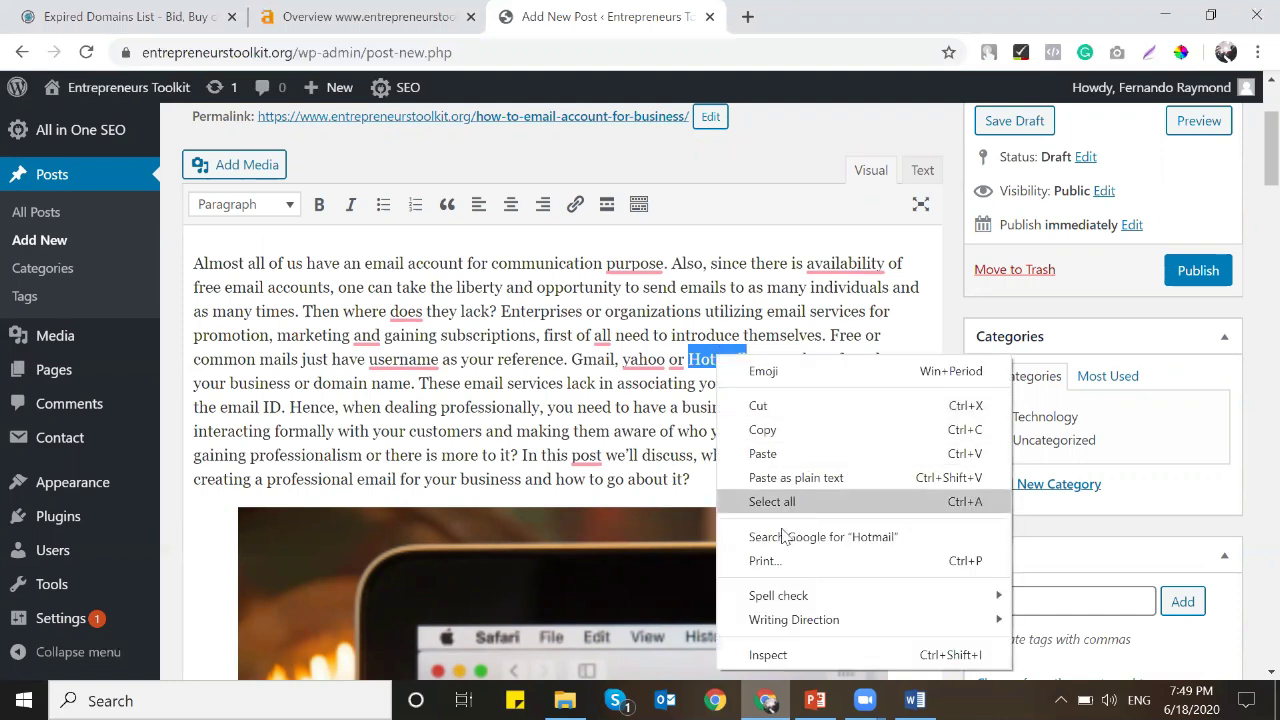
pyautogui.click(745, 536)
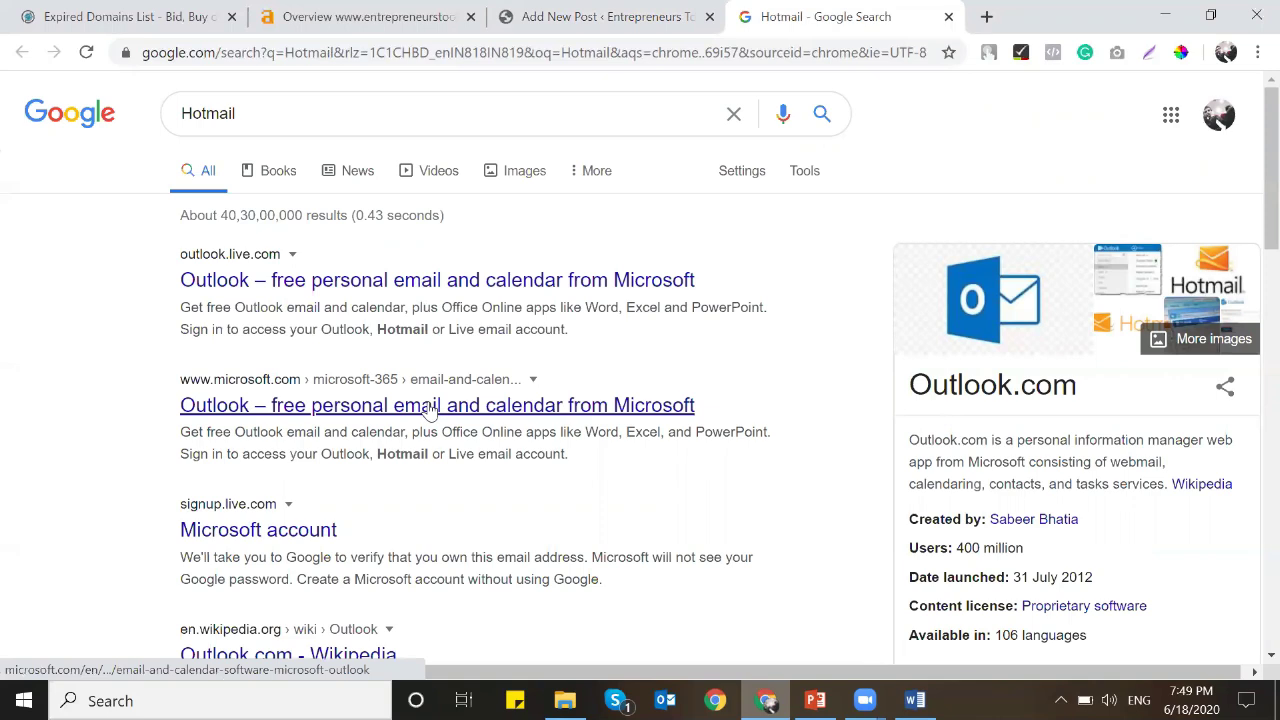
pyautogui.click(650, 17)
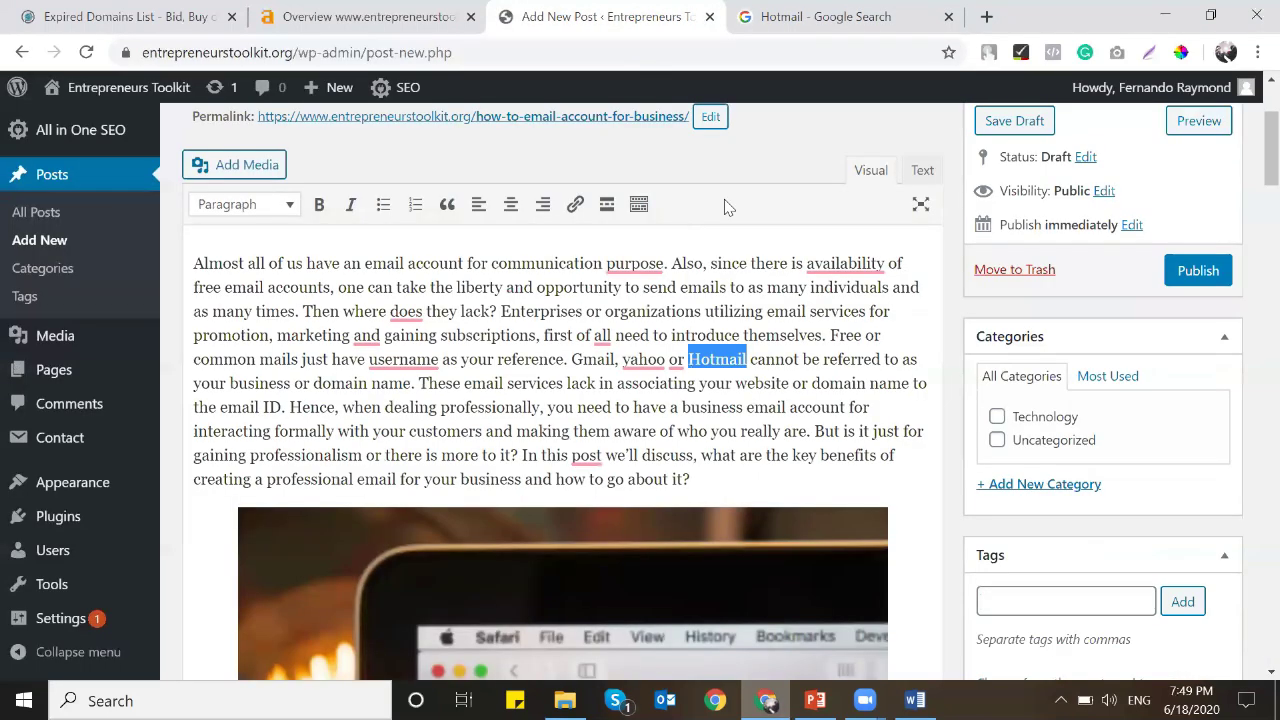
pyautogui.click(958, 18)
pyautogui.click(949, 18)
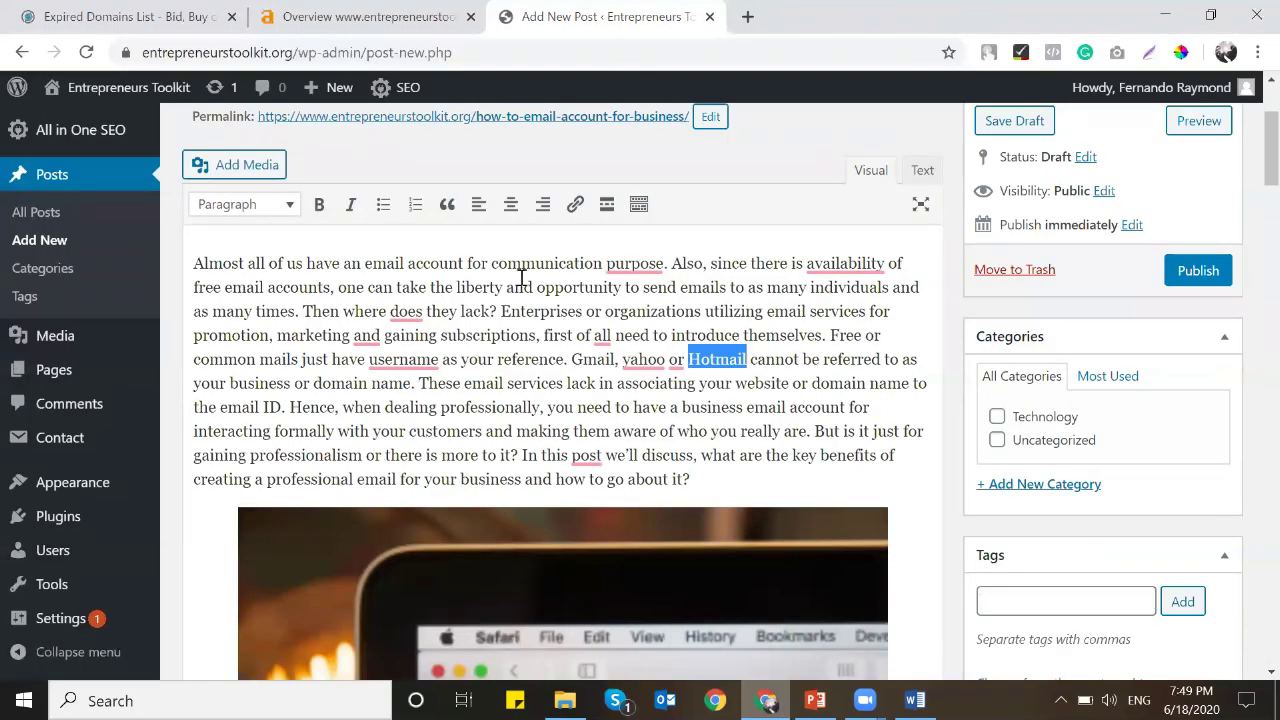
# Make the phrase "have a business email account" in the opening paragraph bold.
pyautogui.scroll(-1, 424, 348)
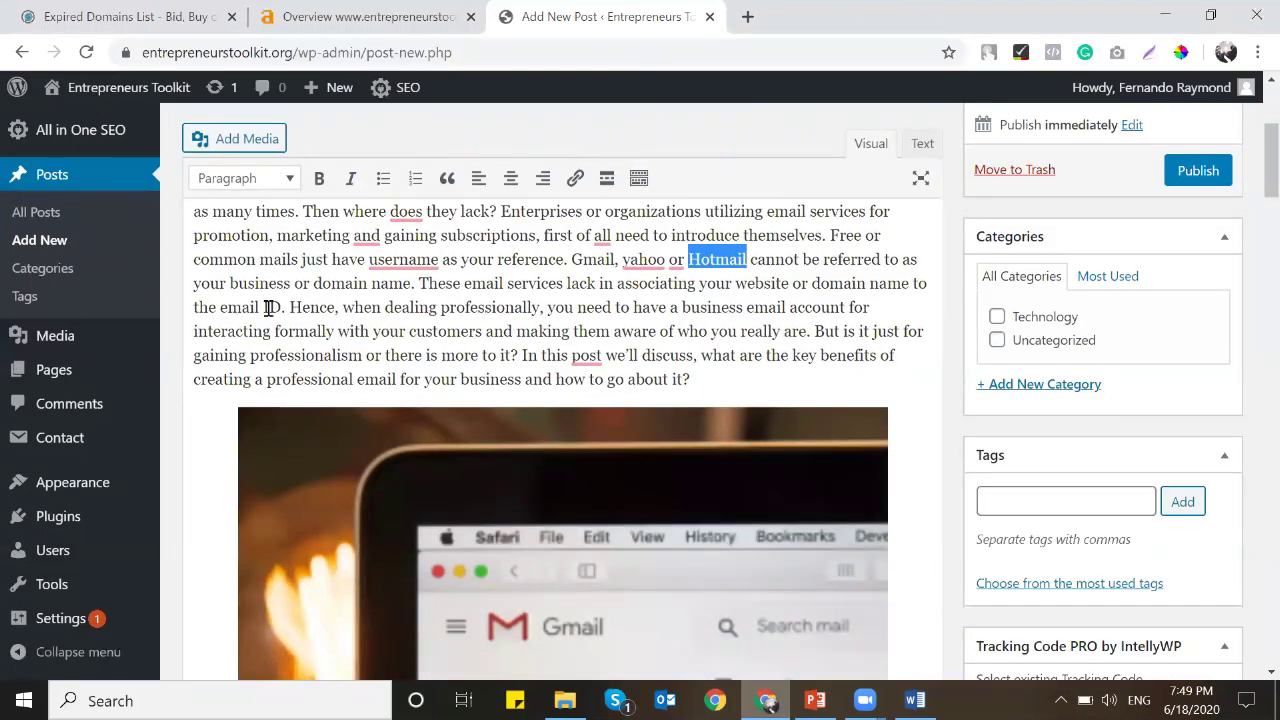
pyautogui.moveTo(634, 307); pyautogui.dragTo(849, 306)
pyautogui.hotkey('ctrl', 'b')
pyautogui.click(500, 355)
# Select "Gmail" in the opening paragraph and search Google for "gmail" in a new tab.
pyautogui.scroll(3, 465, 338)
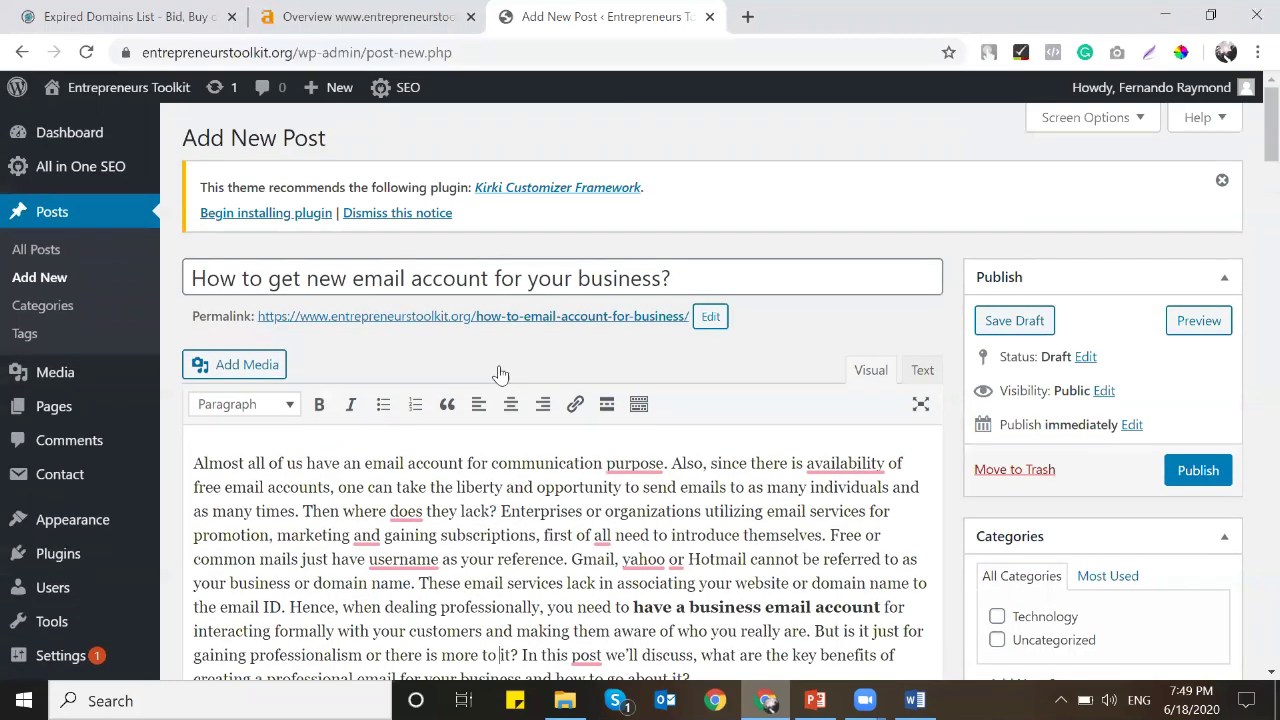
pyautogui.scroll(-2, 450, 382)
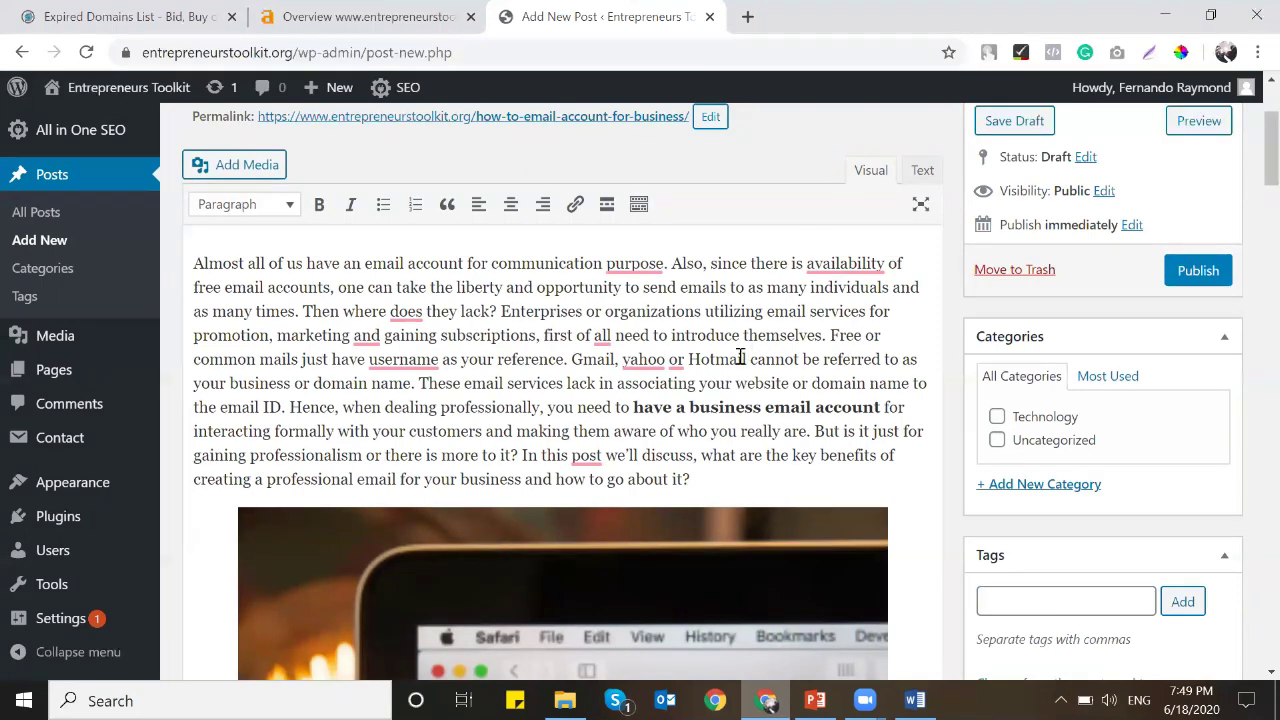
pyautogui.moveTo(575, 361); pyautogui.dragTo(615, 361)
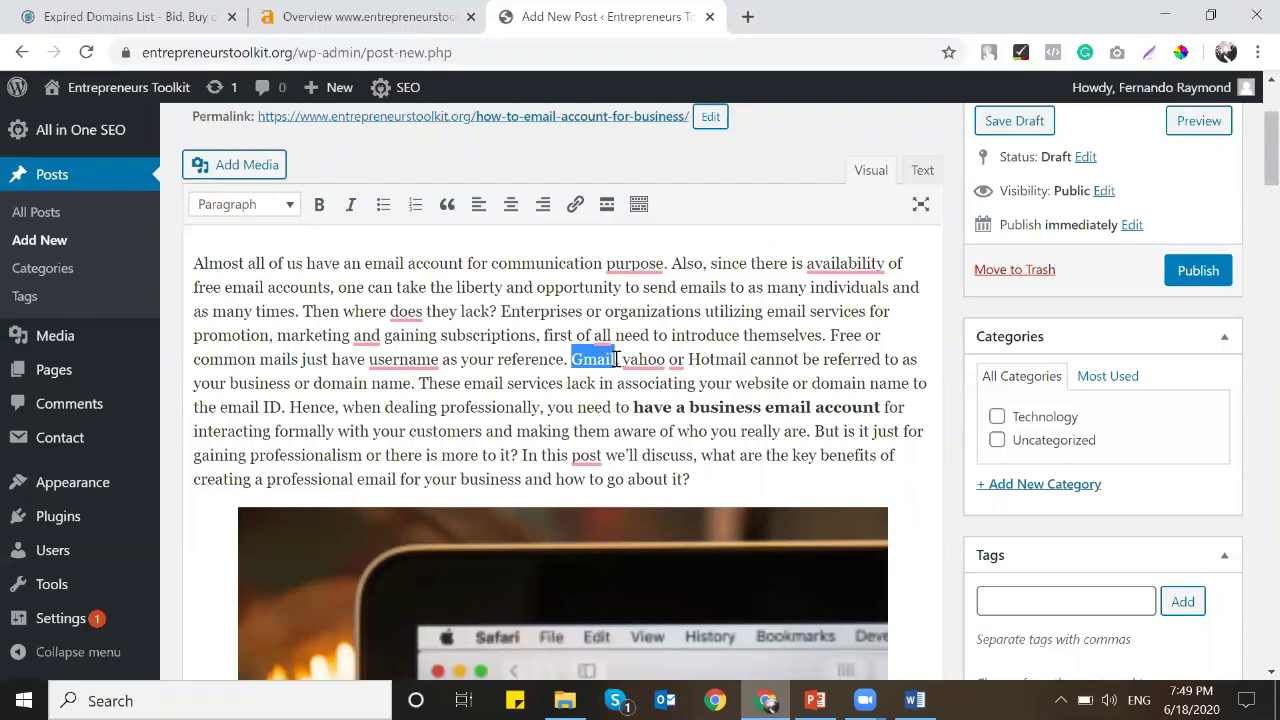
pyautogui.click(749, 15)
pyautogui.write('fgm')
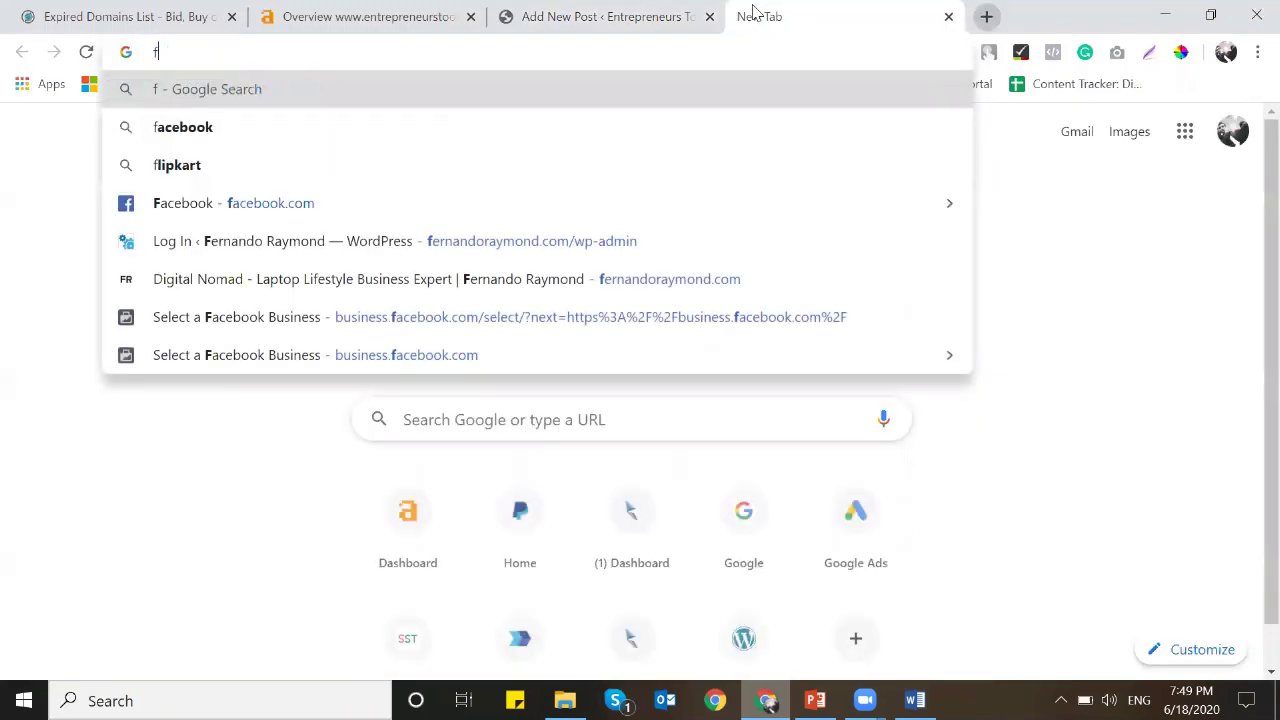
pyautogui.press('BackSpace')
pyautogui.press('BackSpace')
pyautogui.press('BackSpace')
pyautogui.write('gmail')
pyautogui.press('Return')
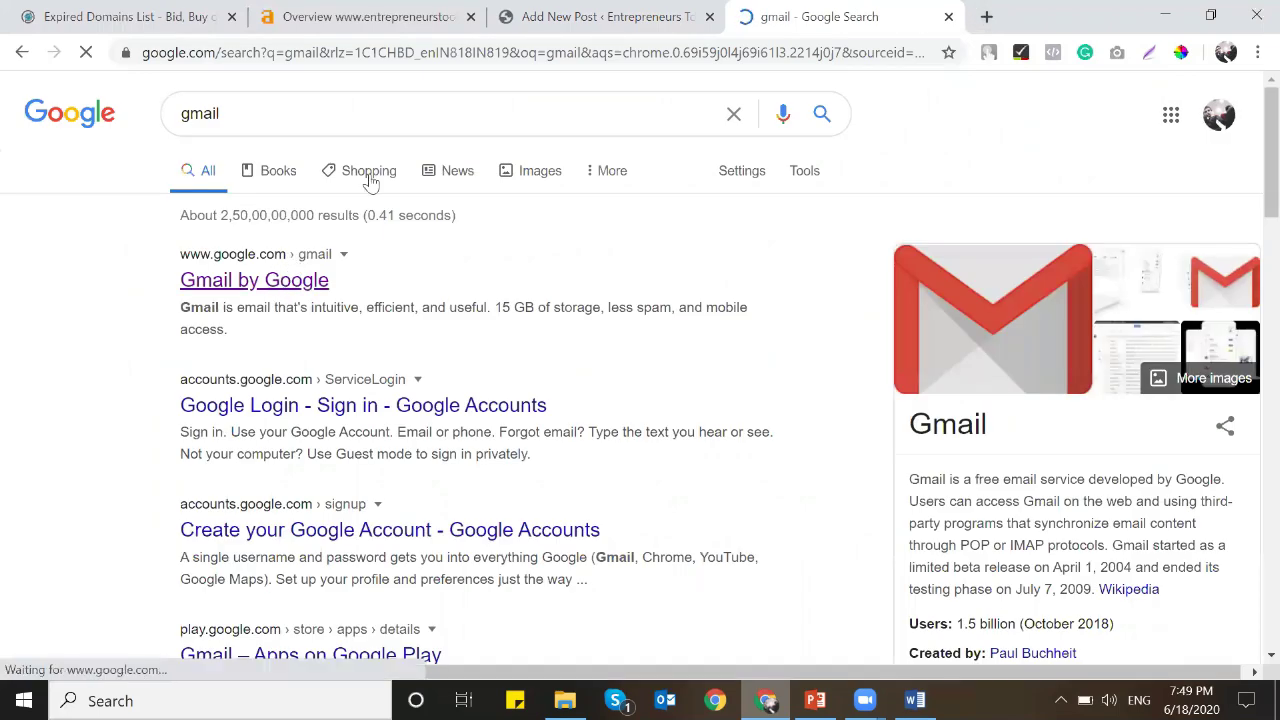
pyautogui.click(555, 57)
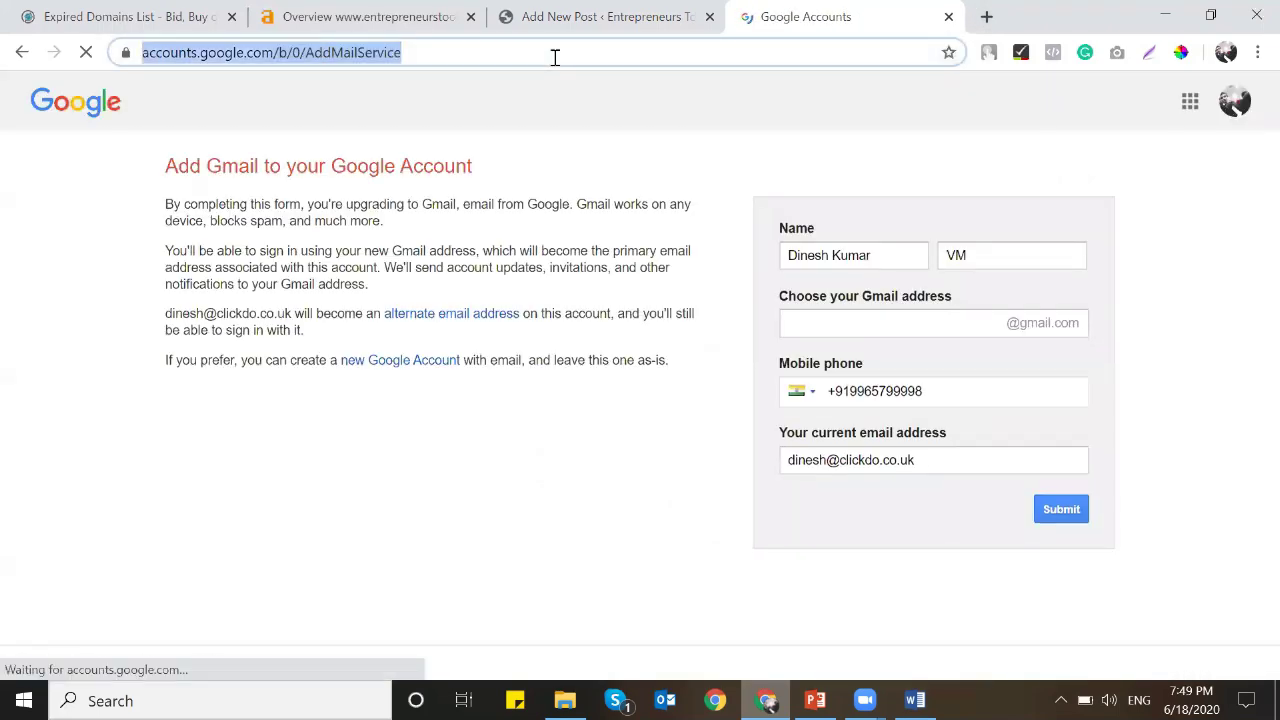
pyautogui.click(295, 52)
pyautogui.moveTo(324, 50); pyautogui.dragTo(714, 49)
pyautogui.press('BackSpace')
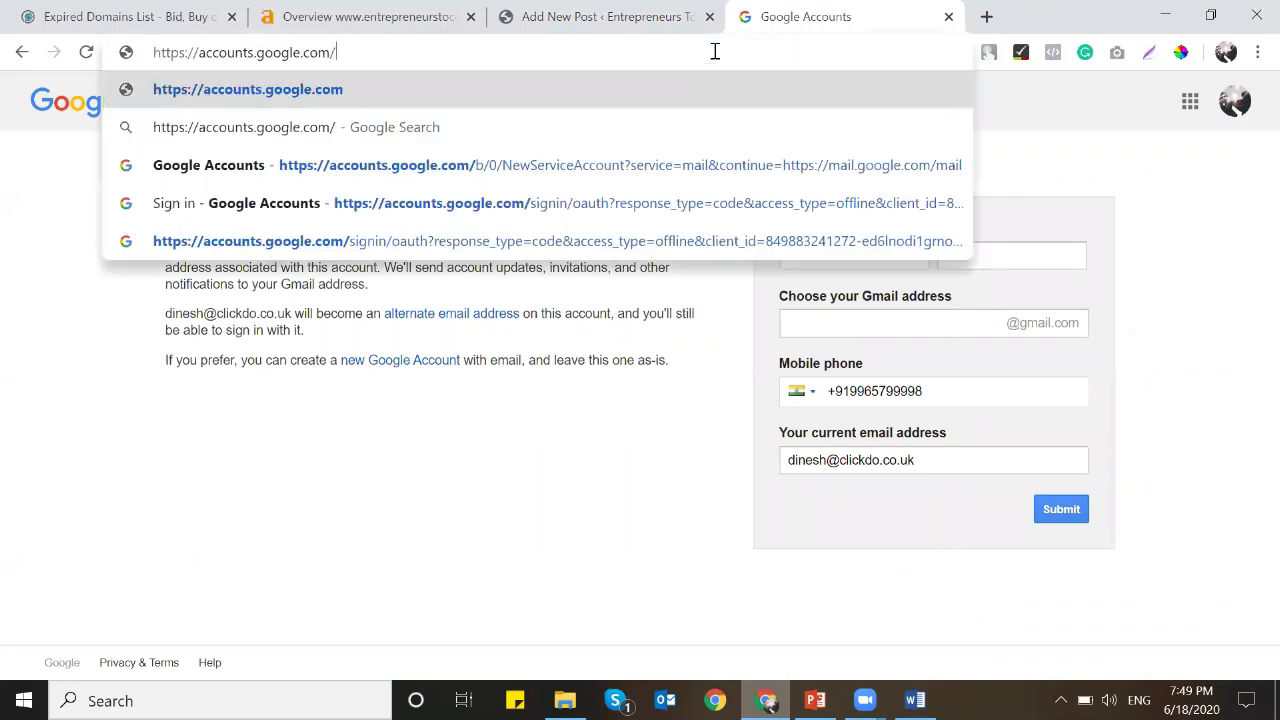
pyautogui.click(950, 20)
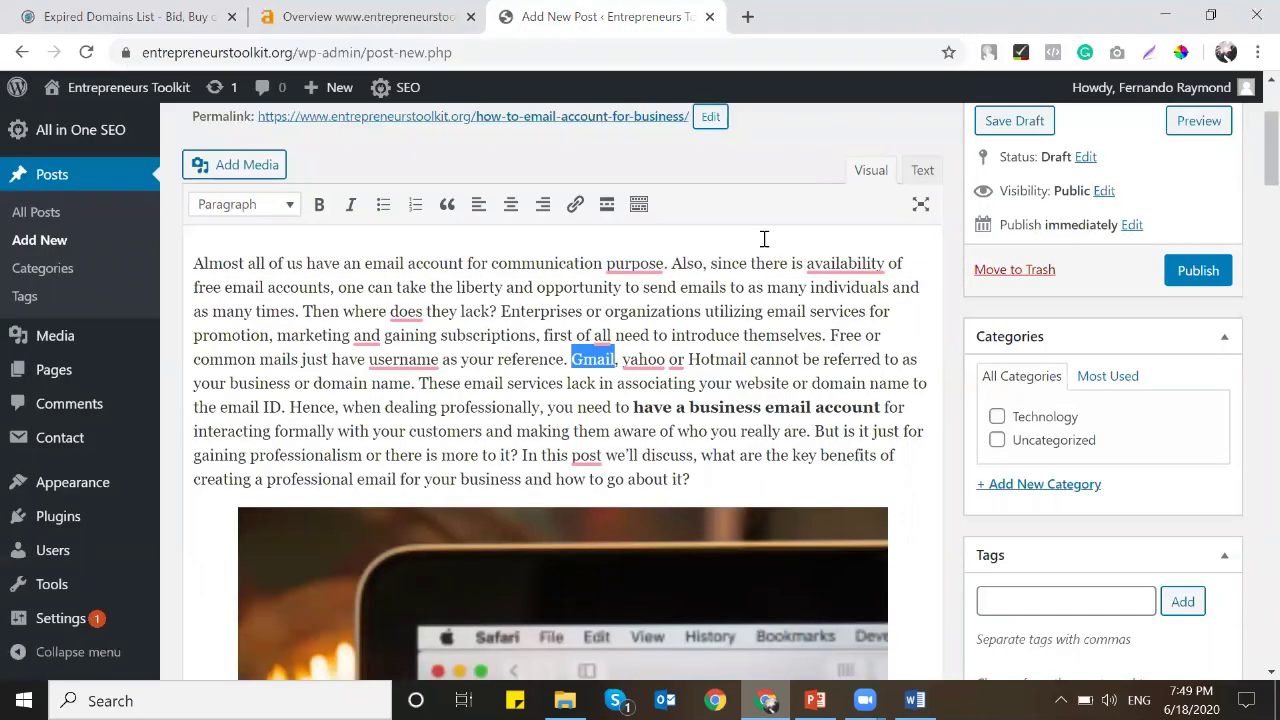
# Open business.com in a new browser tab.
pyautogui.scroll(-2, 733, 297)
pyautogui.scroll(1, 731, 294)
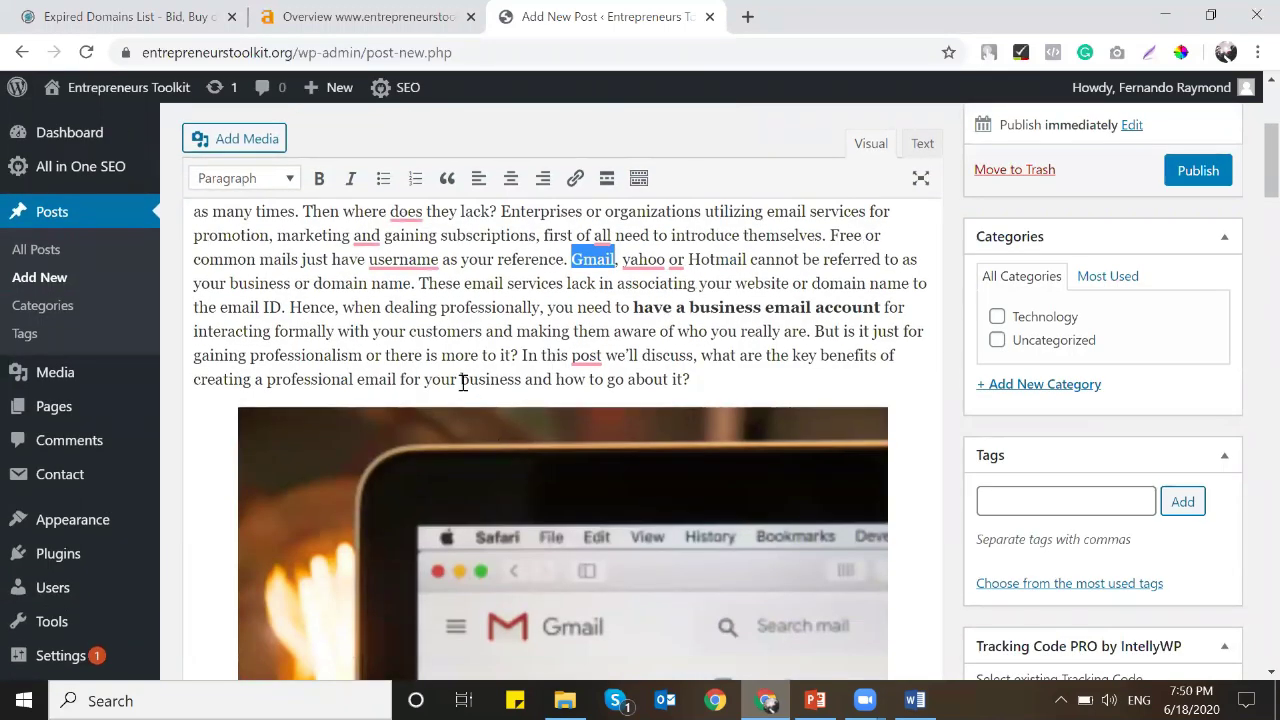
pyautogui.click(747, 16)
pyautogui.write('busines')
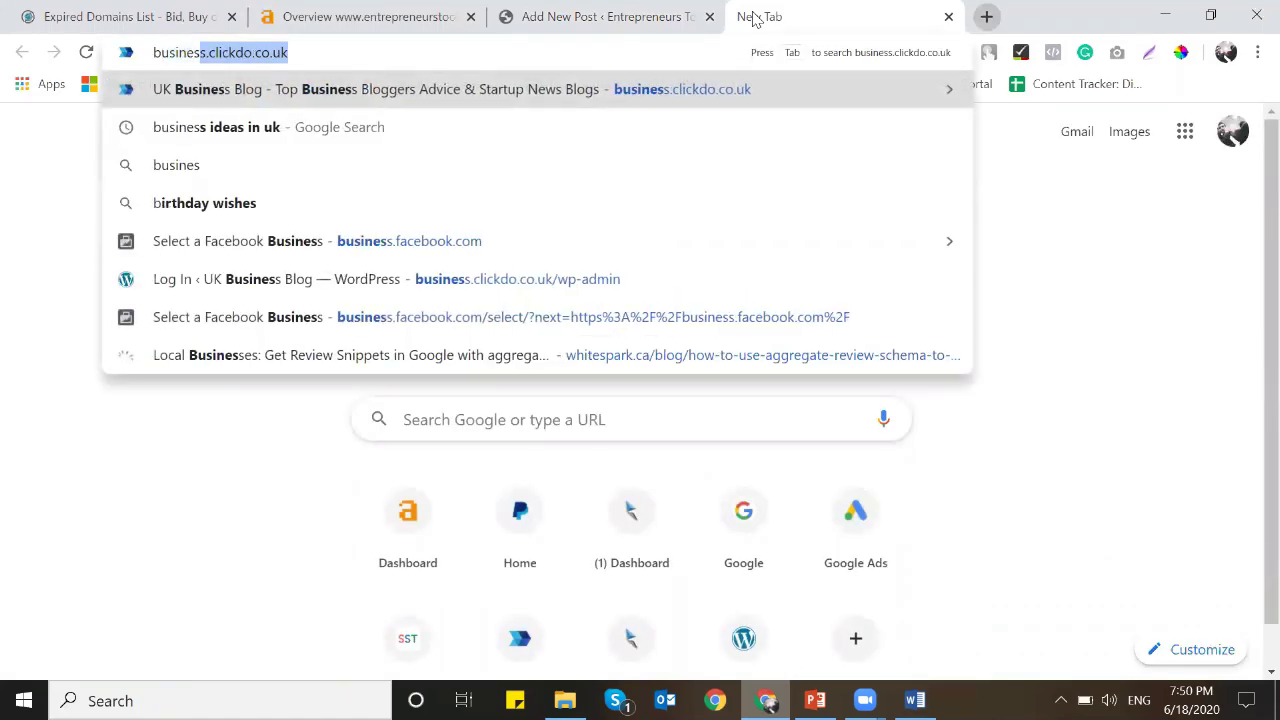
pyautogui.write('s.com')
pyautogui.press('Return')
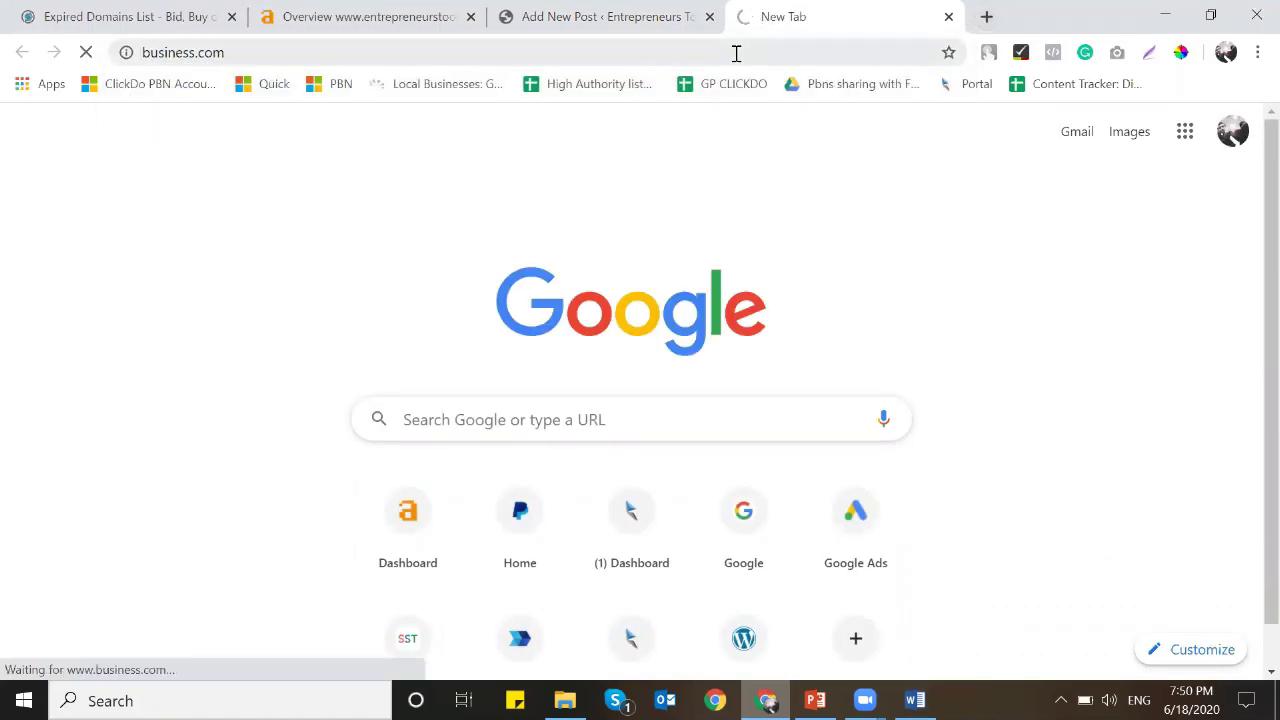
pyautogui.hotkey('ctrl', 'shift', 'Tab')
pyautogui.hotkey('ctrl', 'Tab')
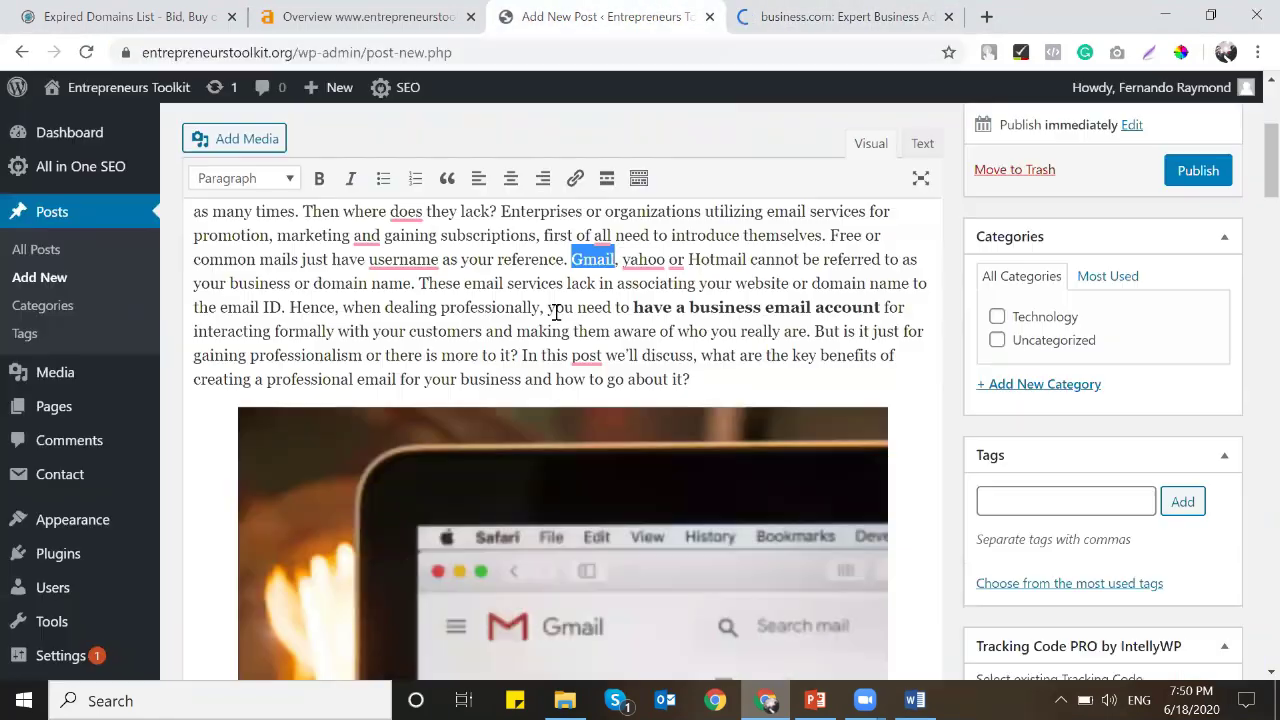
pyautogui.click(663, 12)
pyautogui.moveTo(523, 380); pyautogui.dragTo(463, 382)
pyautogui.hotkey('ctrl', 'k')
pyautogui.write('https://www.business.com/')
pyautogui.click(652, 414)
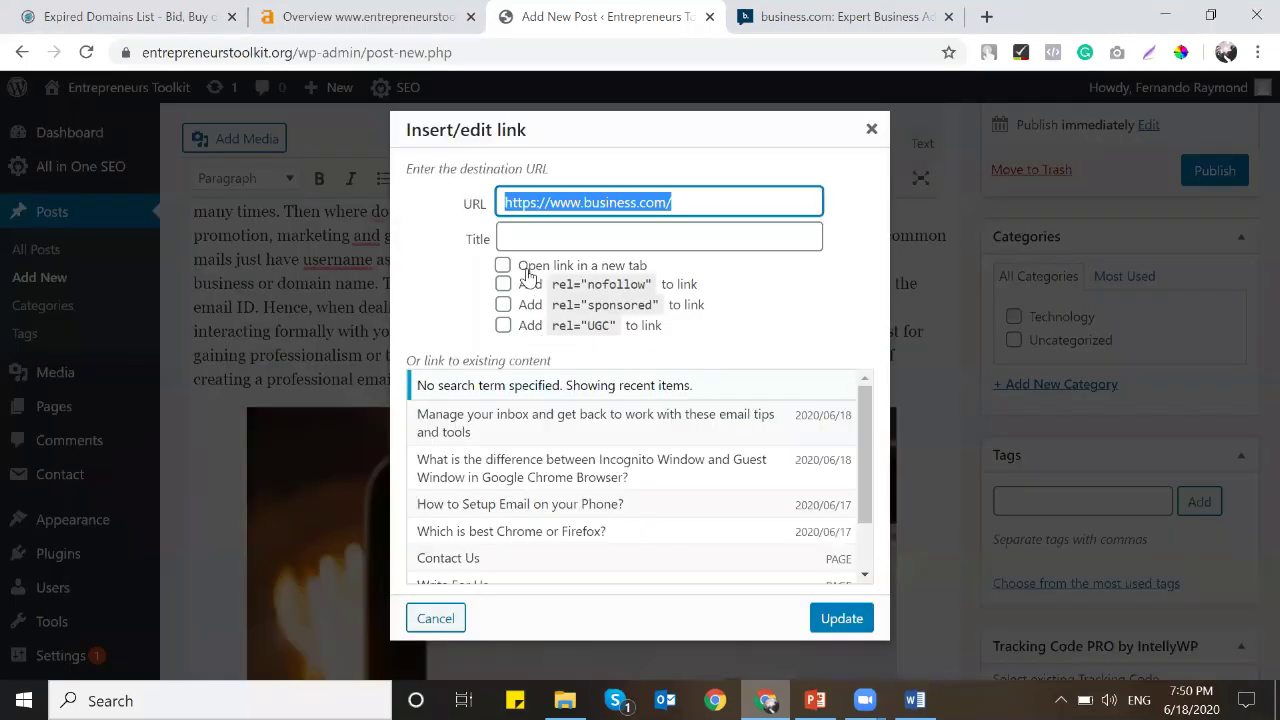
pyautogui.click(502, 265)
pyautogui.click(841, 618)
# Select "Business emails" in the "Building brand and credibility" section and search Google for it in a new tab.
pyautogui.scroll(-7, 447, 303)
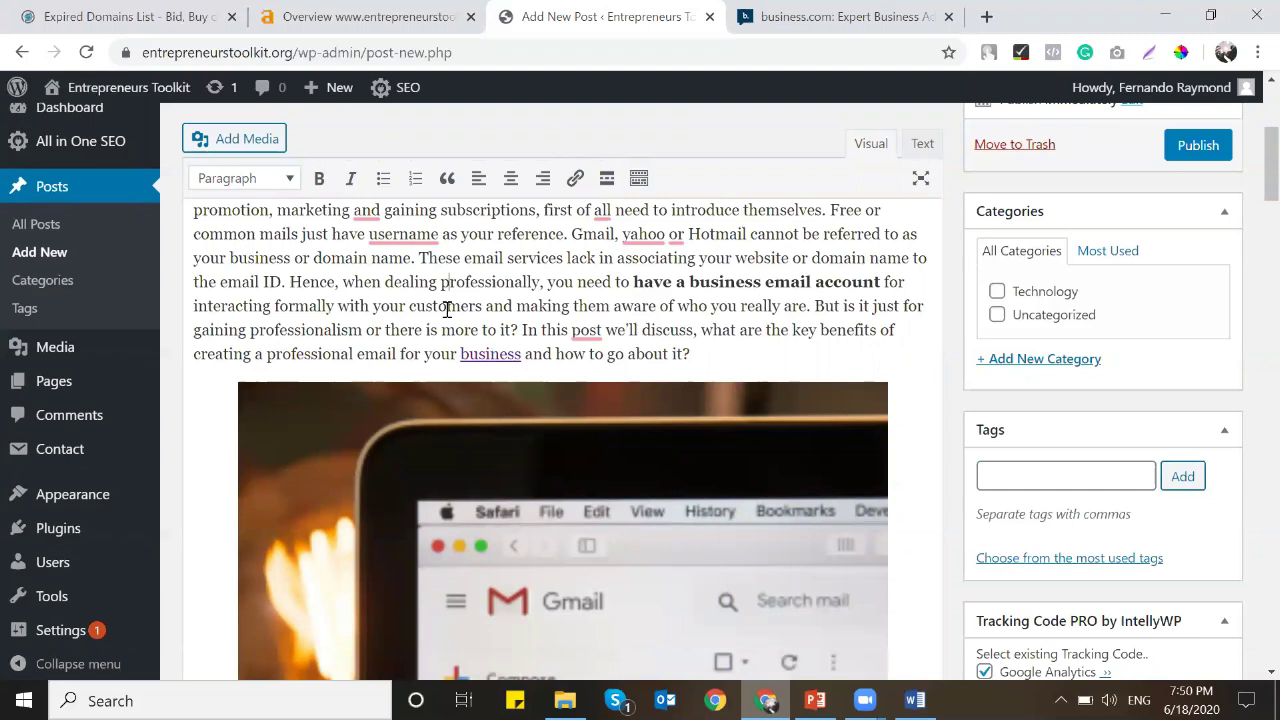
pyautogui.scroll(-2, 447, 310)
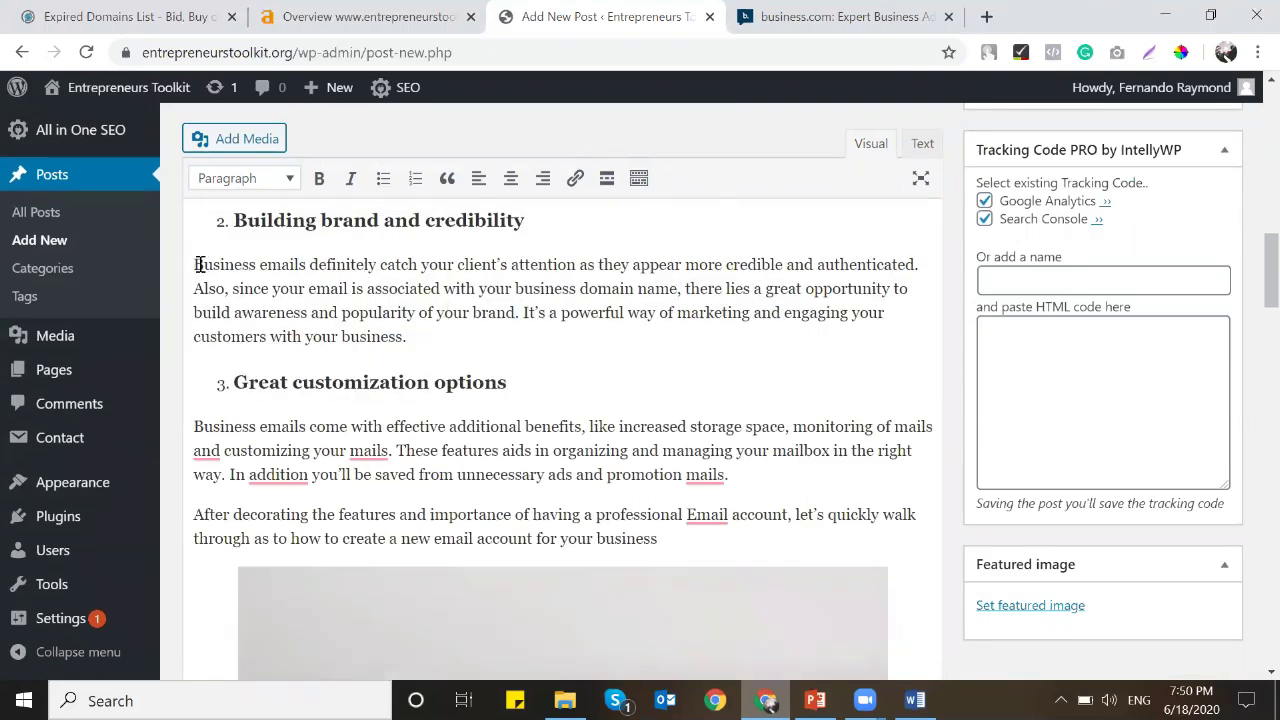
pyautogui.moveTo(194, 265)
pyautogui.mouseDown()
pyautogui.moveTo(297, 265)
pyautogui.moveTo(194, 265)
pyautogui.mouseUp()
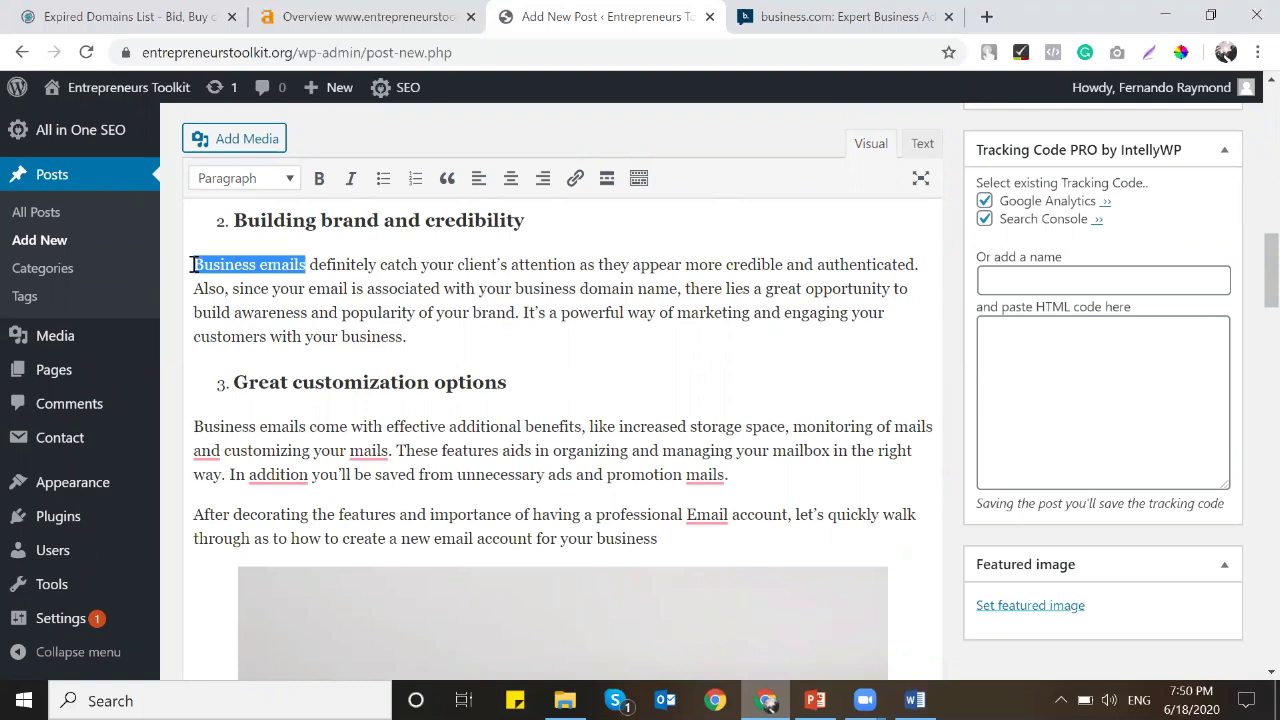
pyautogui.rightClick(226, 268)
pyautogui.click(337, 449)
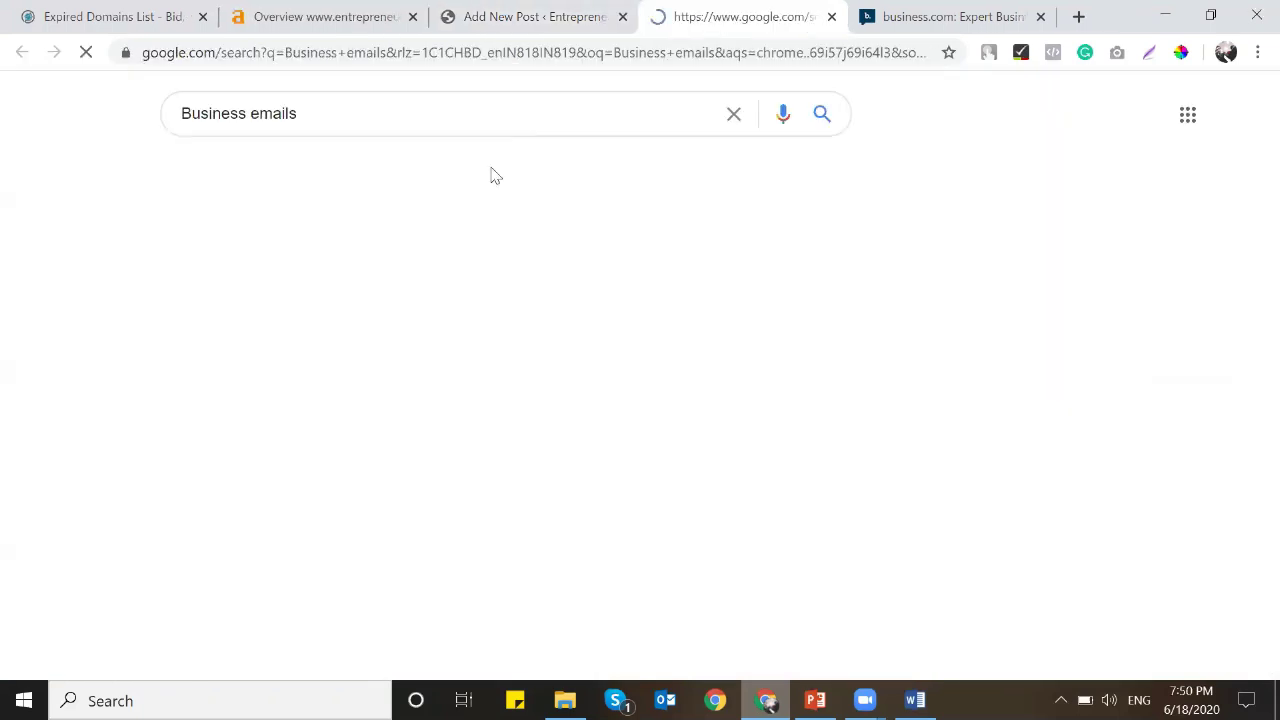
# Open the instructionalsolutions.com article "How to Write a Business Email" in a new tab, copy its address and return to the post.
pyautogui.scroll(-6, 394, 309)
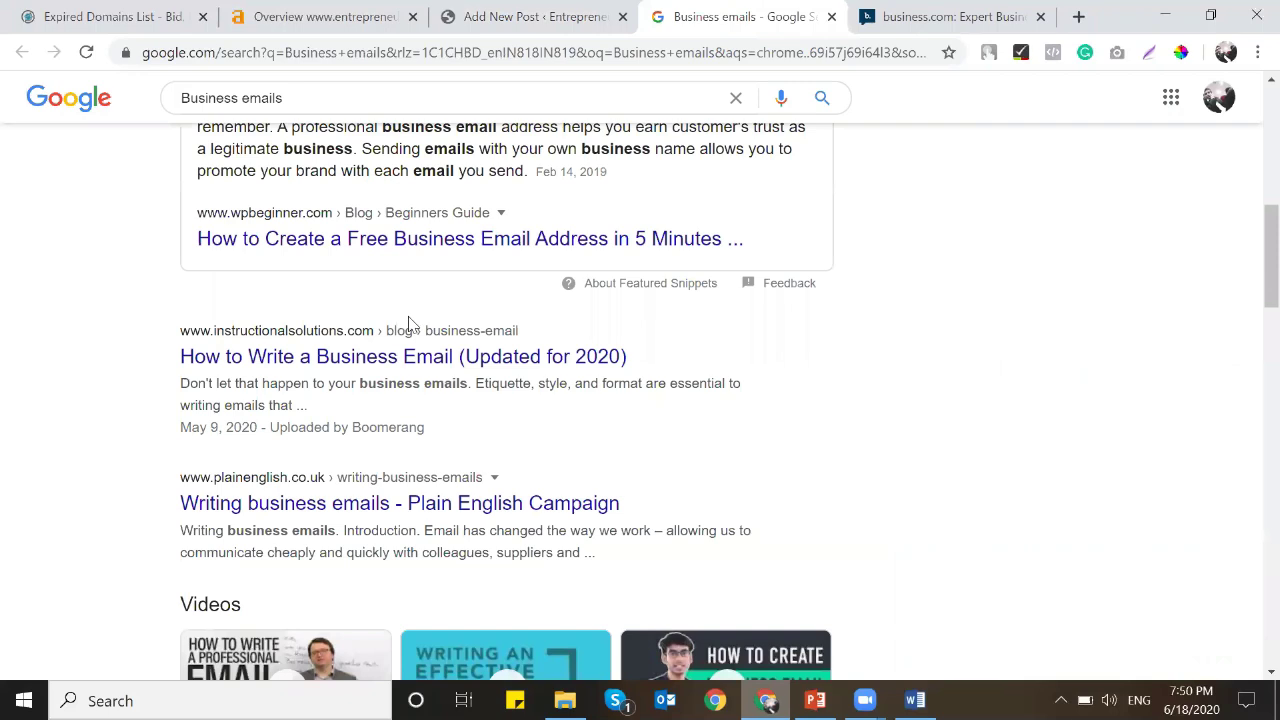
pyautogui.keyDown('ctrl'); pyautogui.click(418, 345); pyautogui.keyUp('ctrl')
pyautogui.click(800, 14)
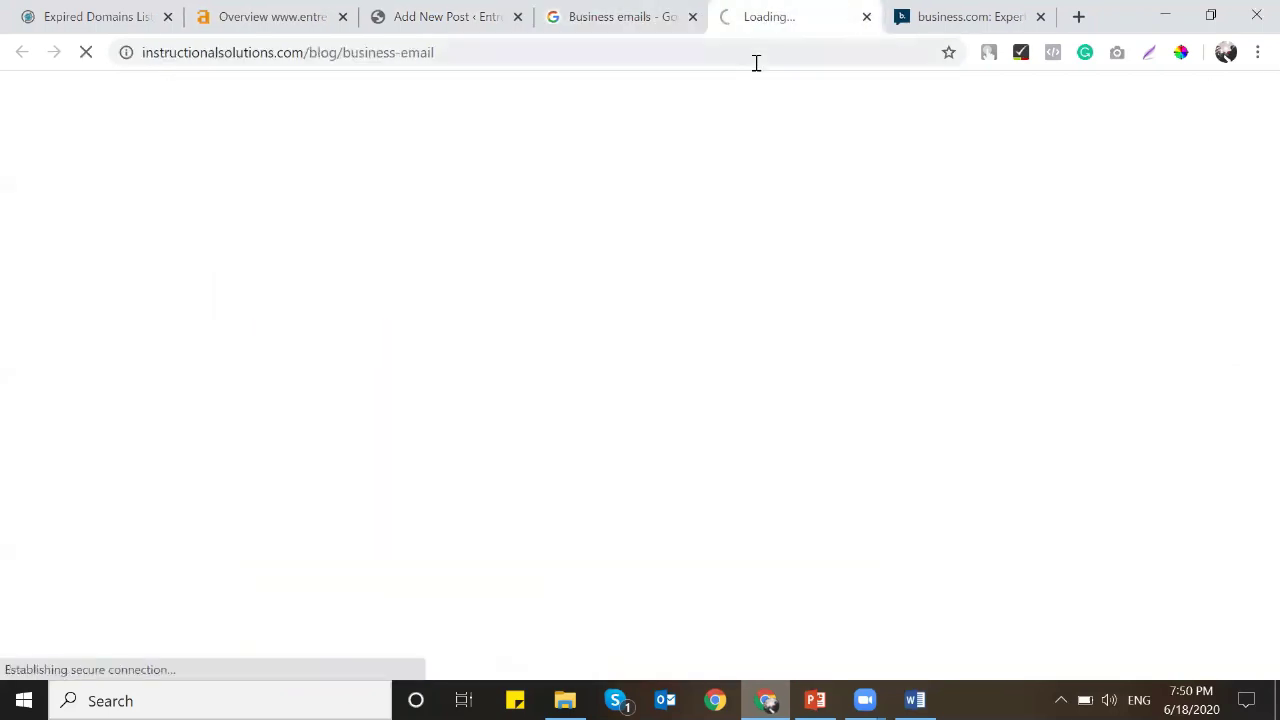
pyautogui.click(749, 51)
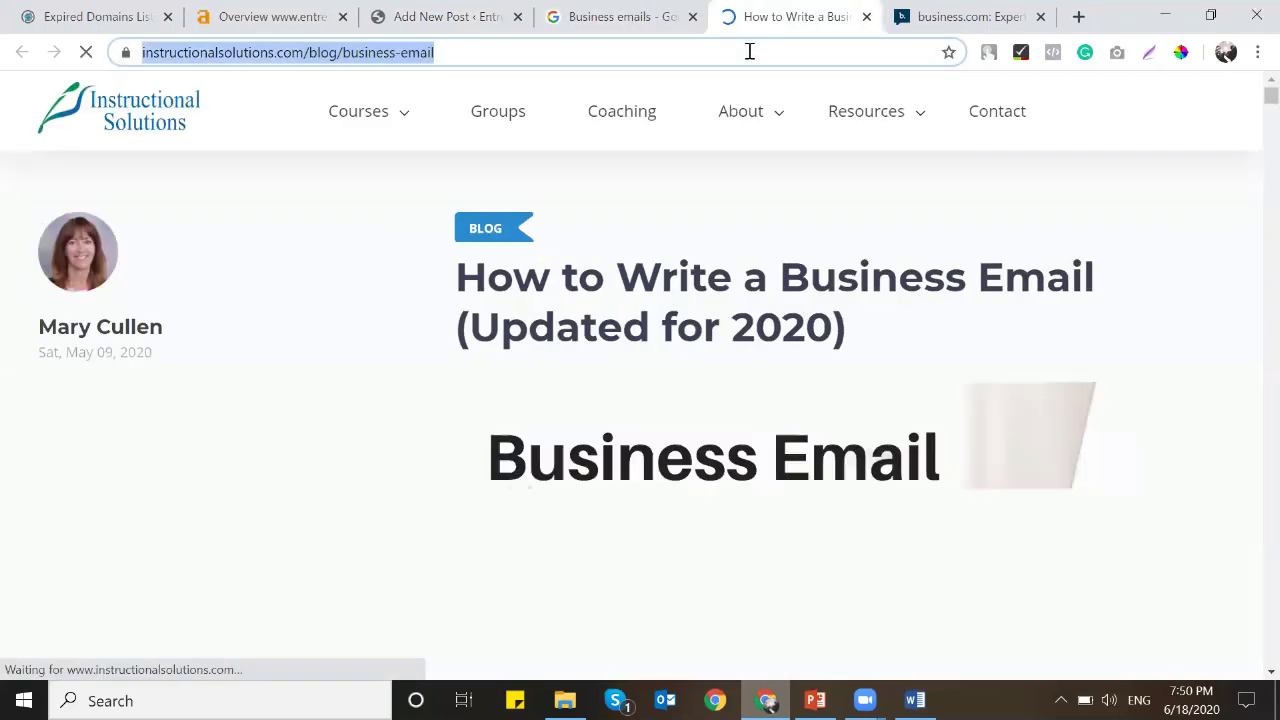
pyautogui.click(455, 17)
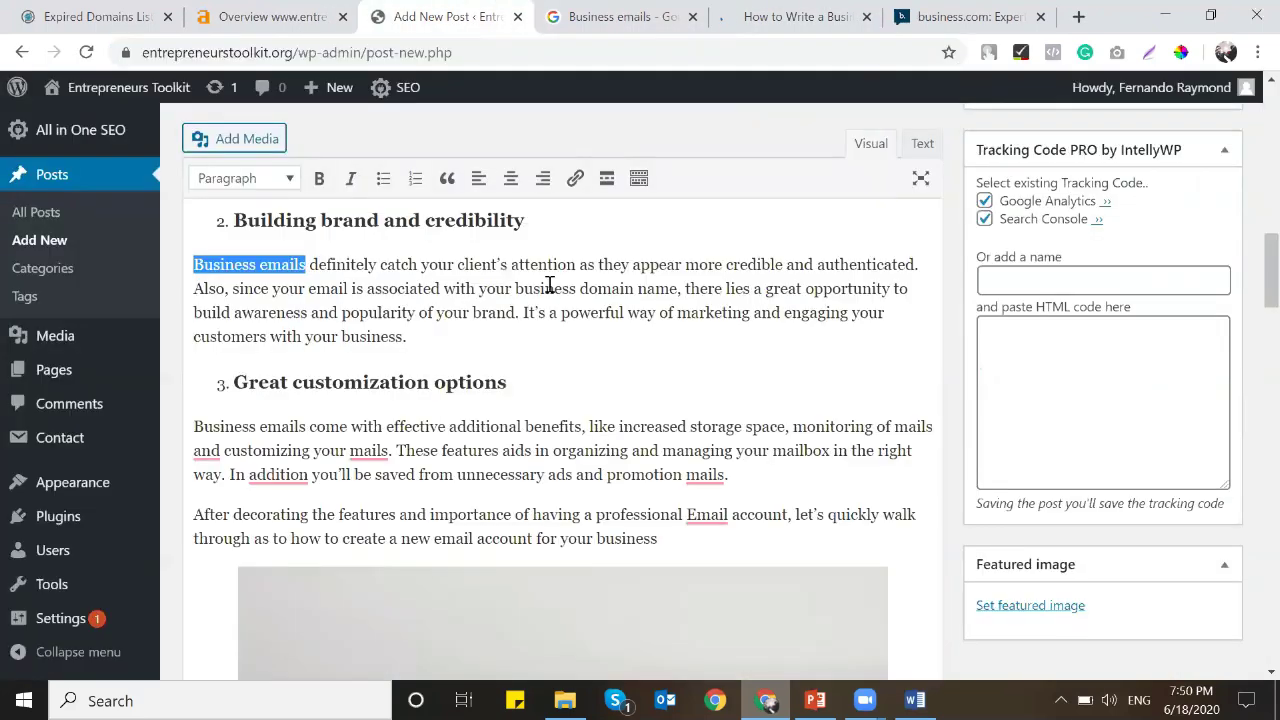
# Link "Business emails" to the copied instructionalsolutions.com/blog/business-email address, opening in a new tab.
pyautogui.hotkey('ctrl', 'k')
pyautogui.hotkey('ctrl', 'v')
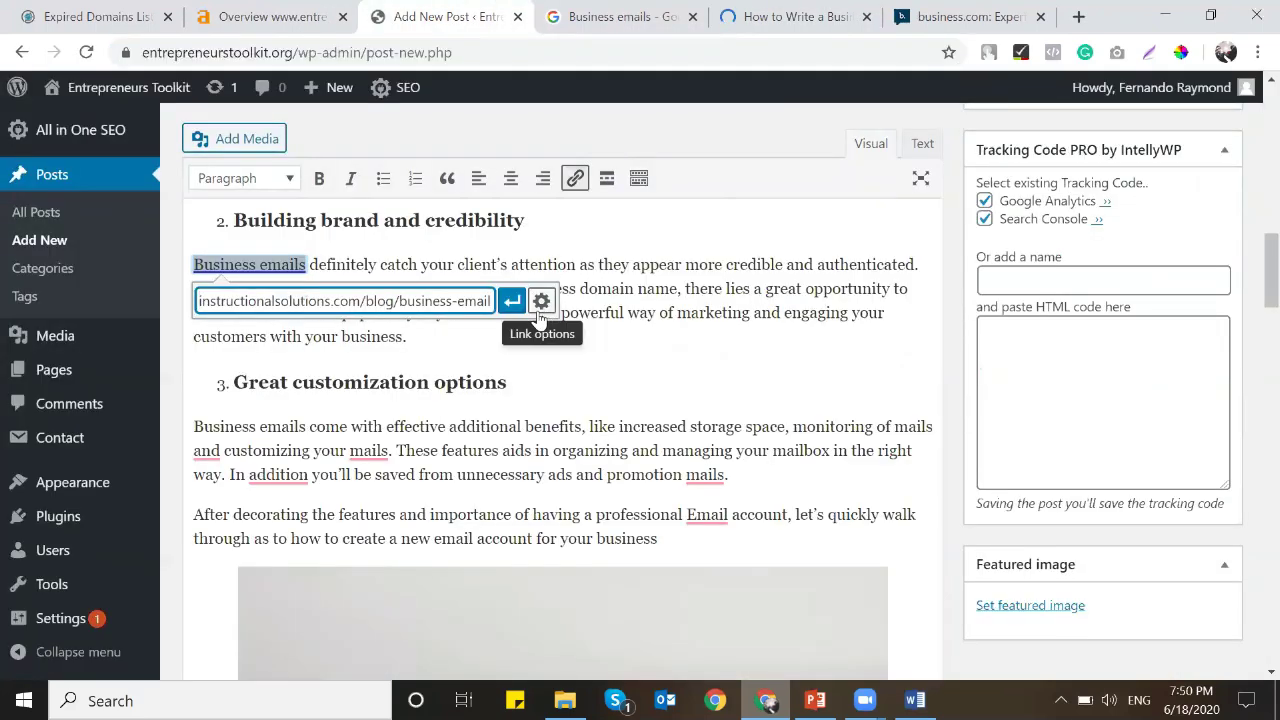
pyautogui.click(543, 300)
pyautogui.click(502, 300)
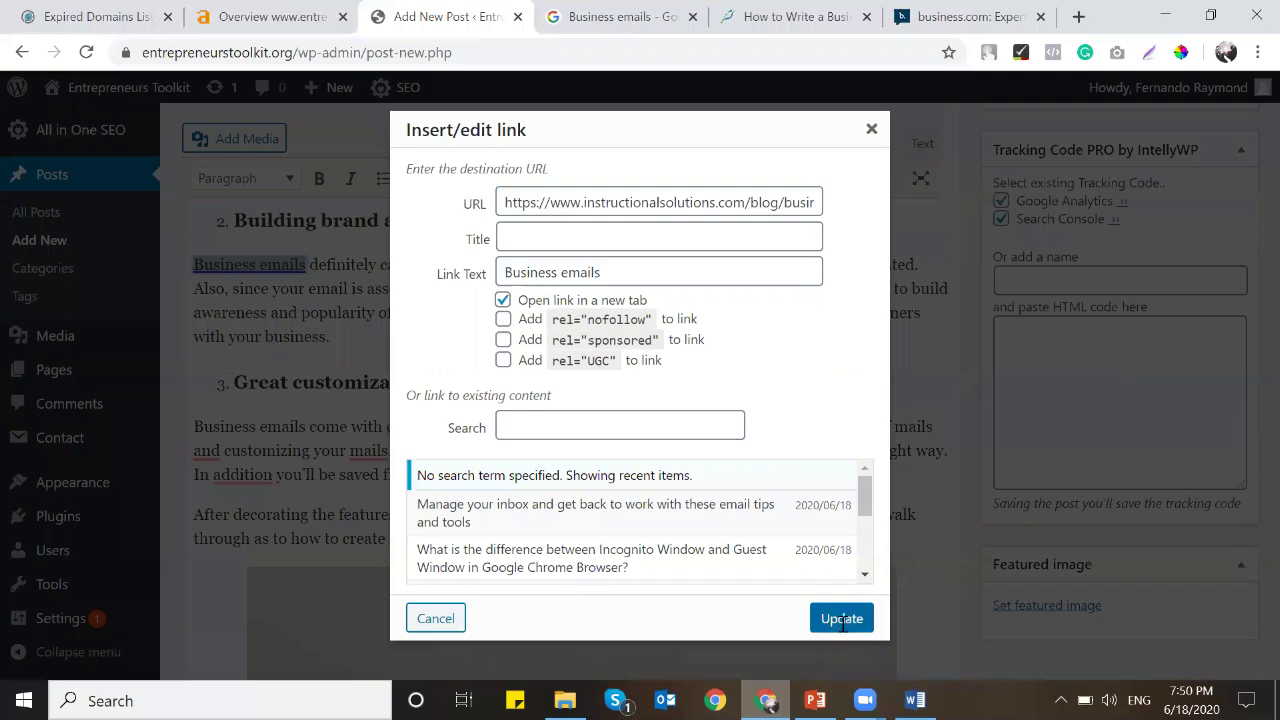
pyautogui.click(841, 618)
pyautogui.click(697, 449)
pyautogui.scroll(-7, 697, 449)
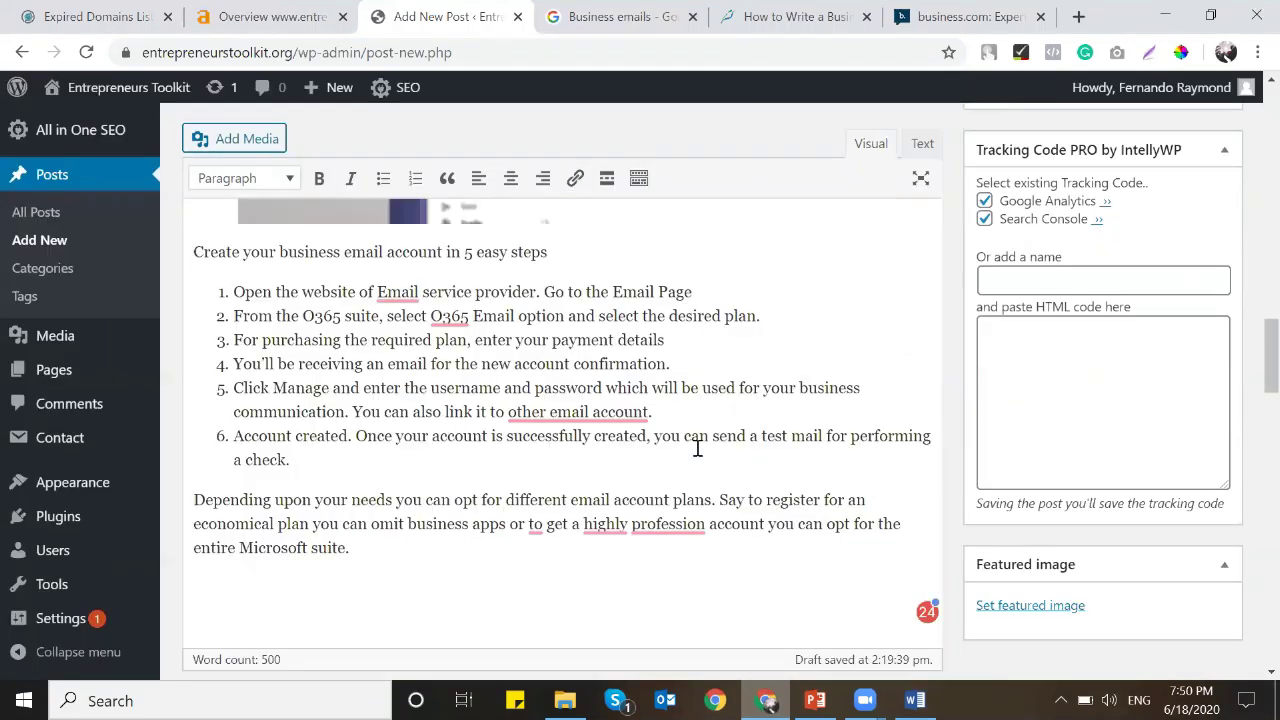
pyautogui.scroll(1, 690, 446)
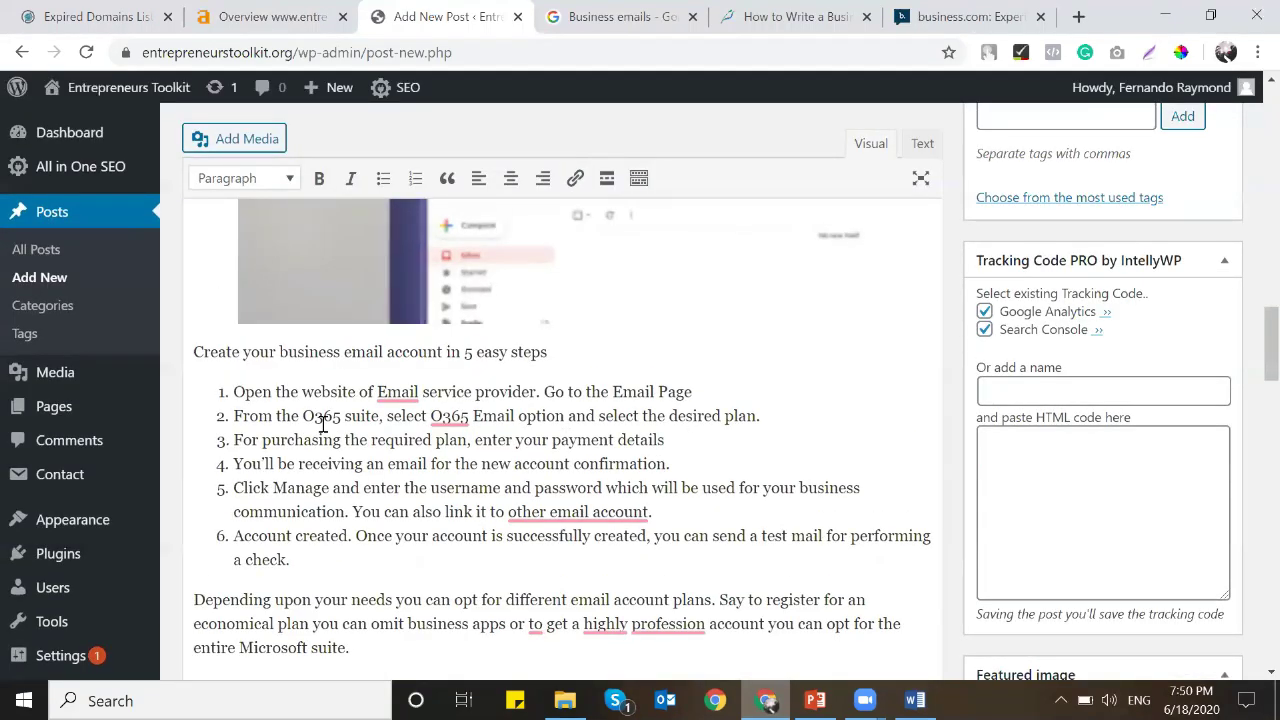
pyautogui.scroll(-2, 492, 453)
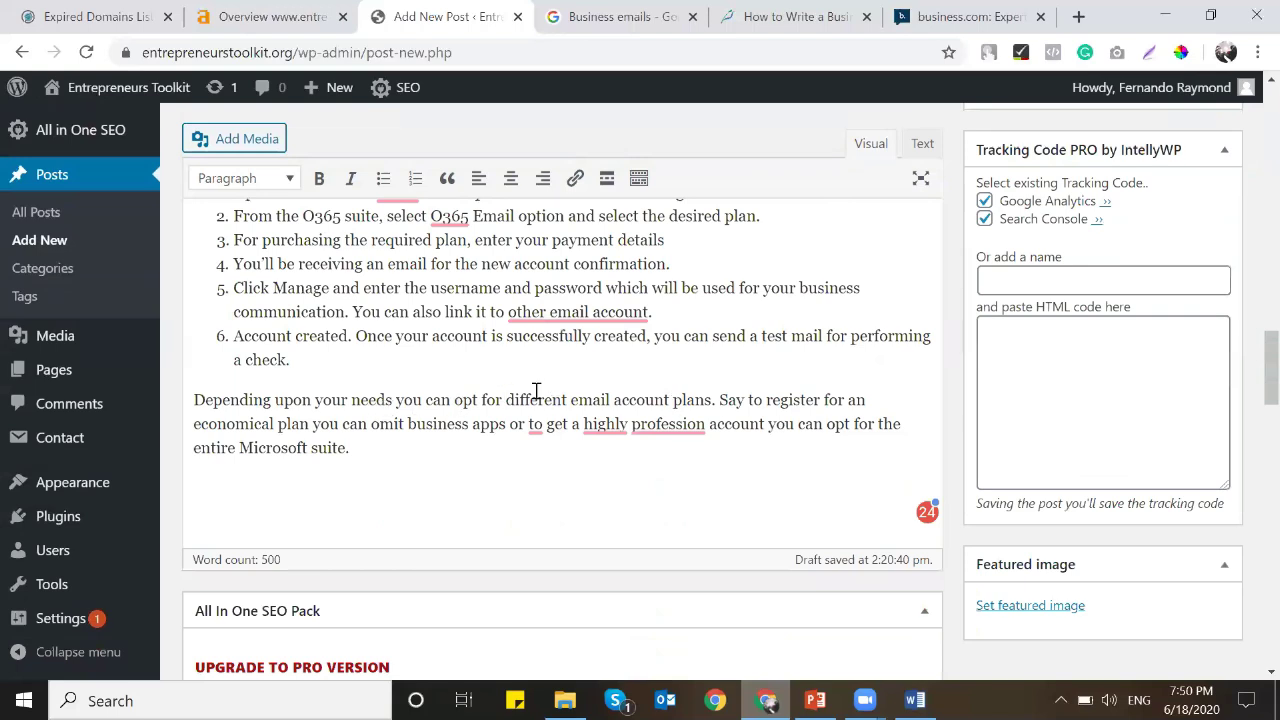
pyautogui.moveTo(514, 400); pyautogui.dragTo(714, 400)
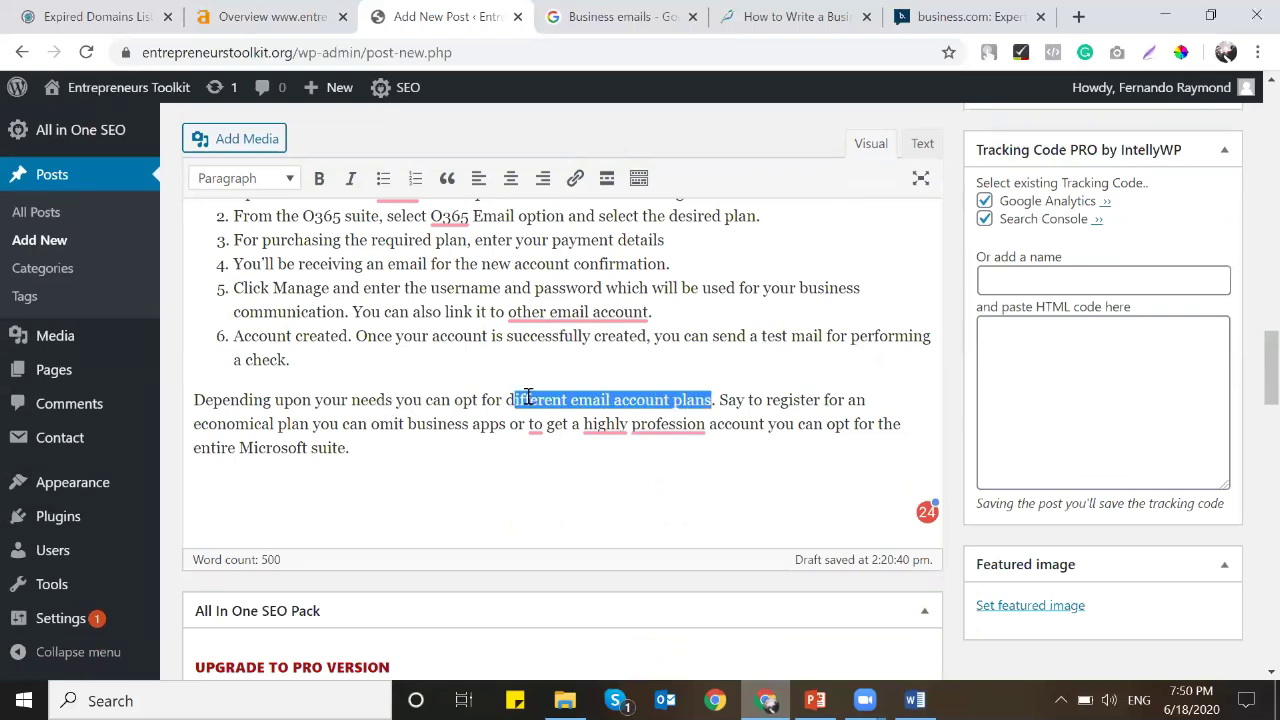
pyautogui.click(529, 397)
# Search Google for the post's phrase "importance of having a professional Email account" and close the old "Business emails" results tab.
pyautogui.scroll(5, 529, 397)
pyautogui.scroll(-2, 532, 408)
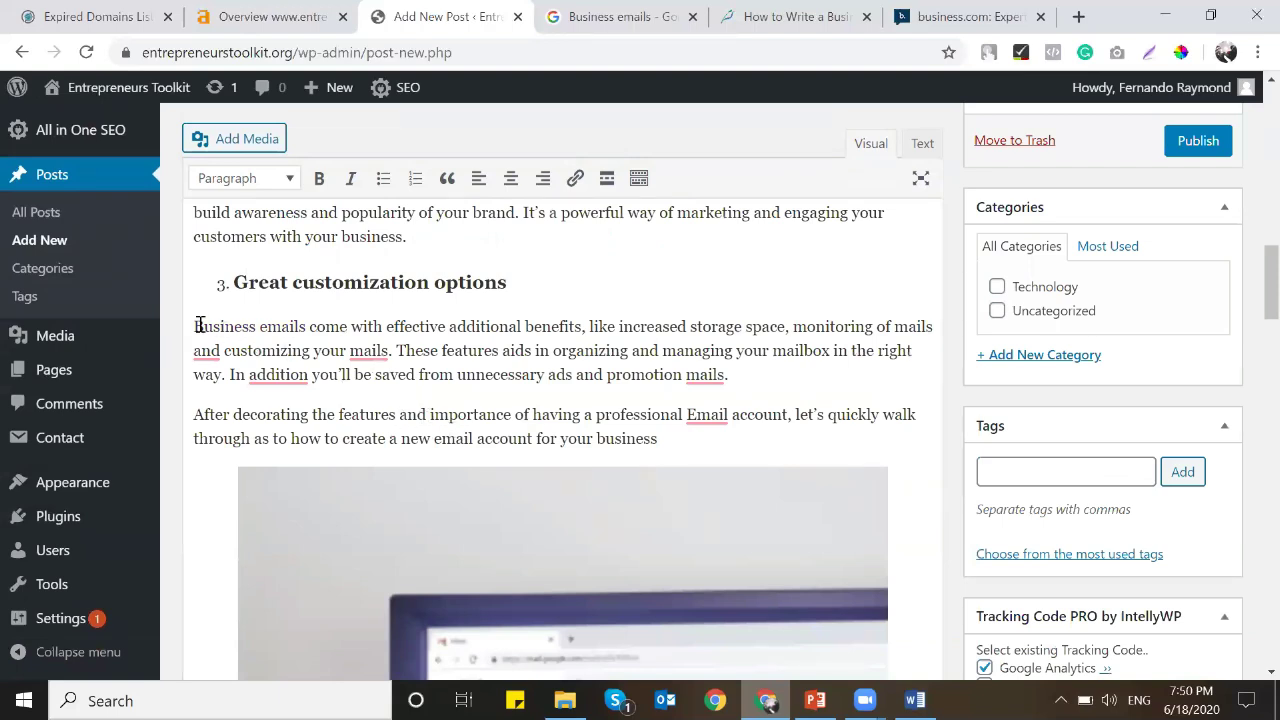
pyautogui.scroll(-1, 651, 332)
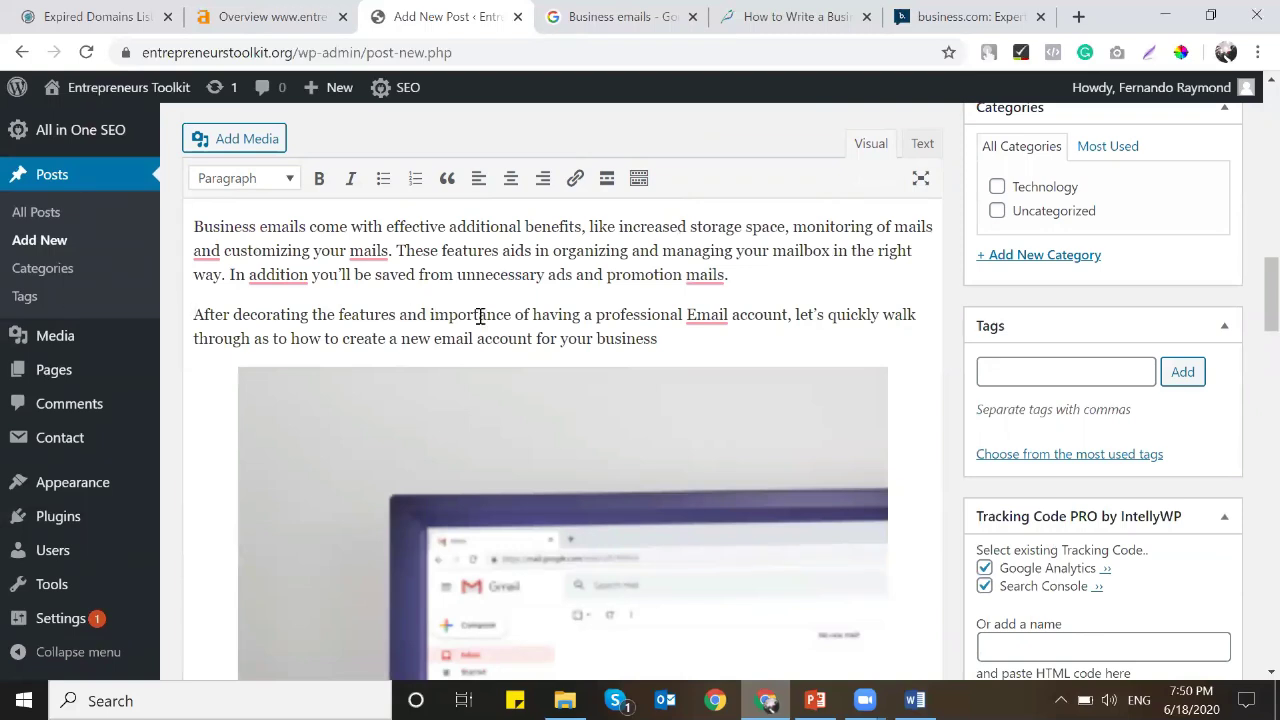
pyautogui.moveTo(475, 312); pyautogui.dragTo(784, 315)
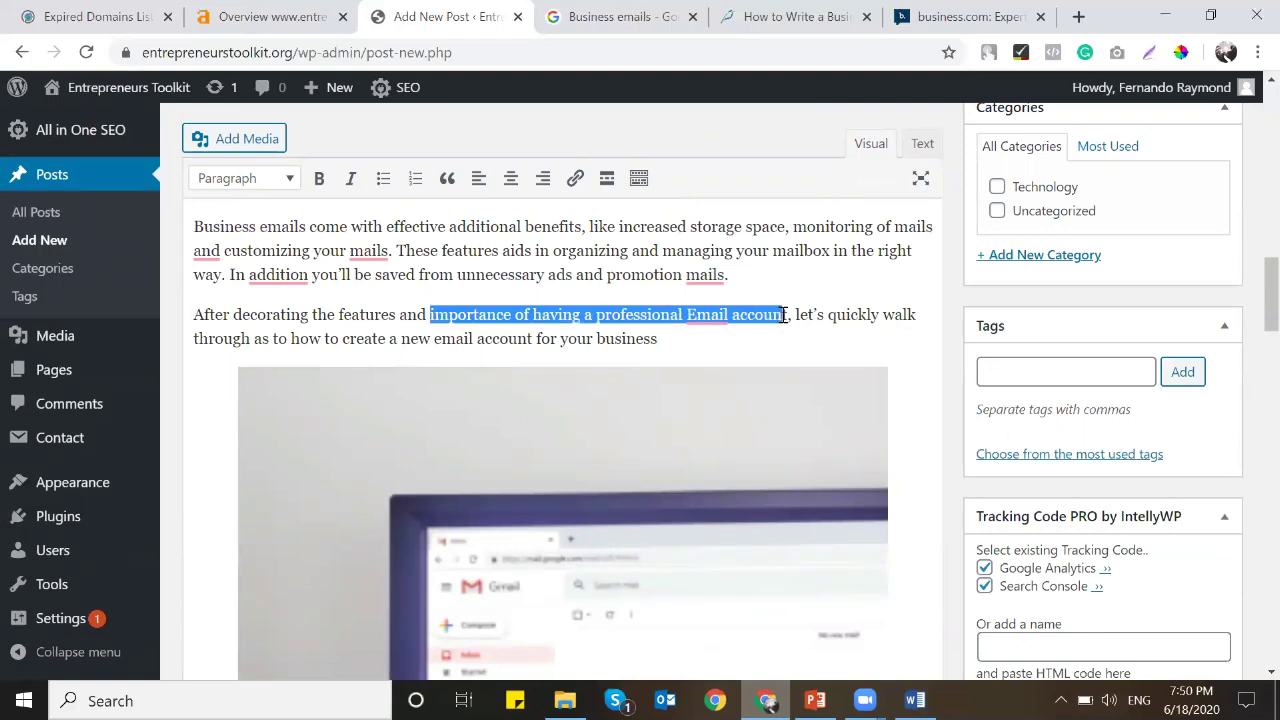
pyautogui.rightClick(527, 320)
pyautogui.click(575, 491)
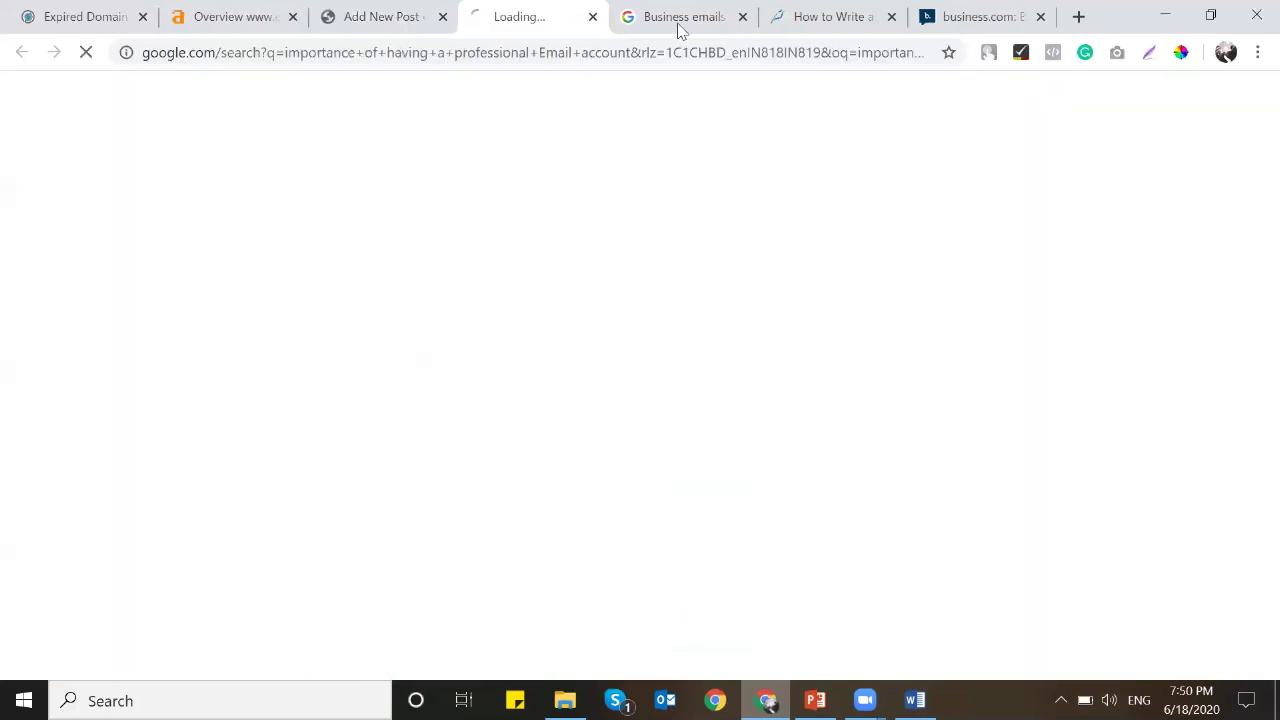
pyautogui.click(743, 17)
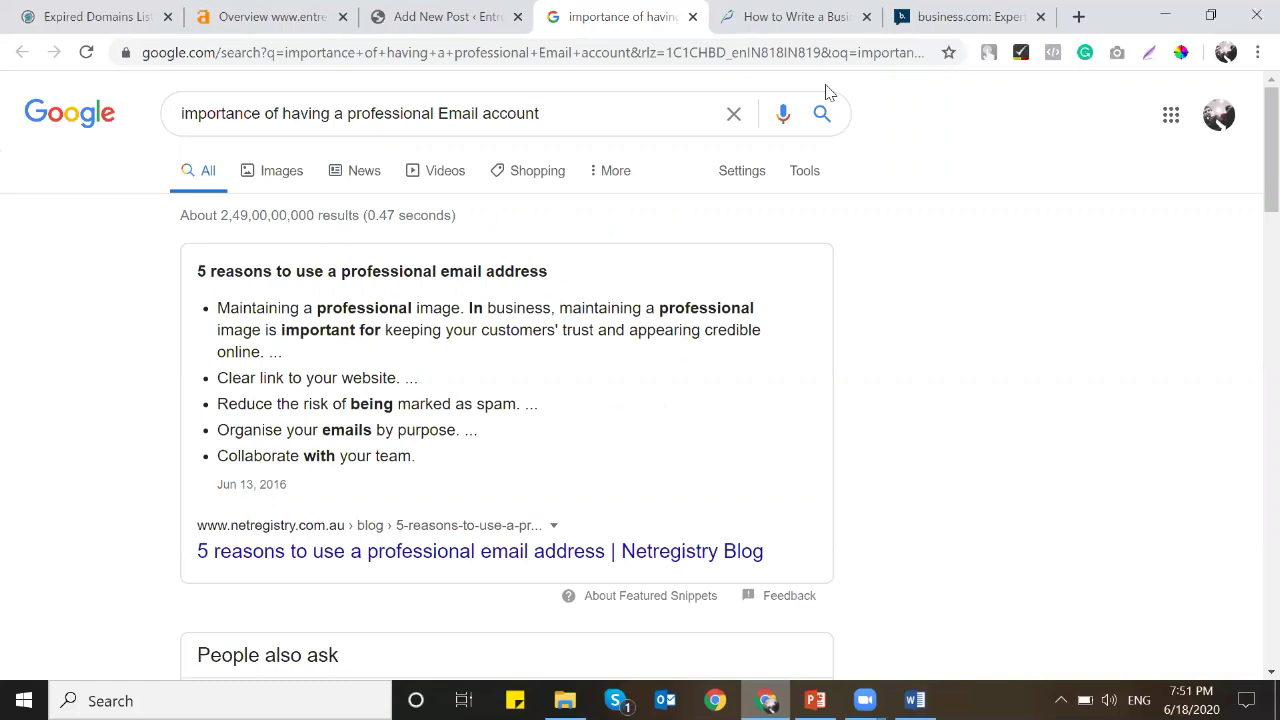
# Open the systemise.com.au result, copy its address, close the article and search tabs, and return to the post.
pyautogui.scroll(-2, 612, 392)
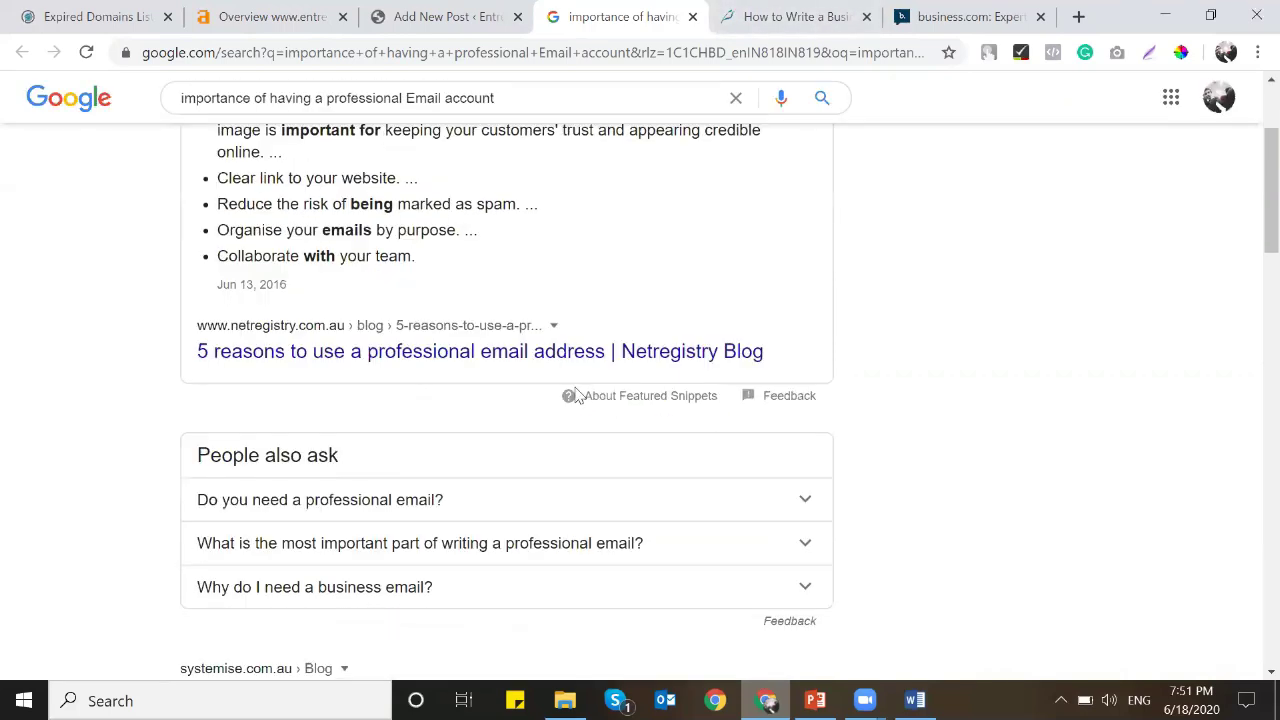
pyautogui.scroll(-4, 575, 395)
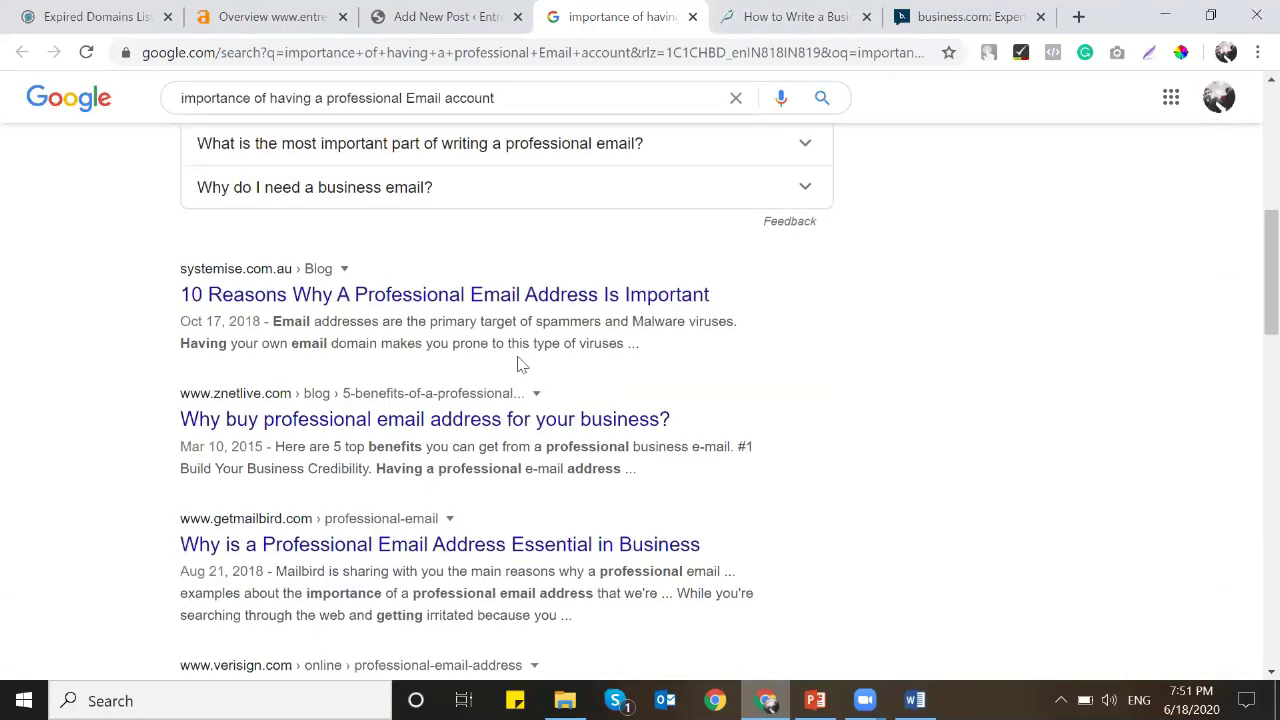
pyautogui.middleClick(497, 307)
pyautogui.click(640, 17)
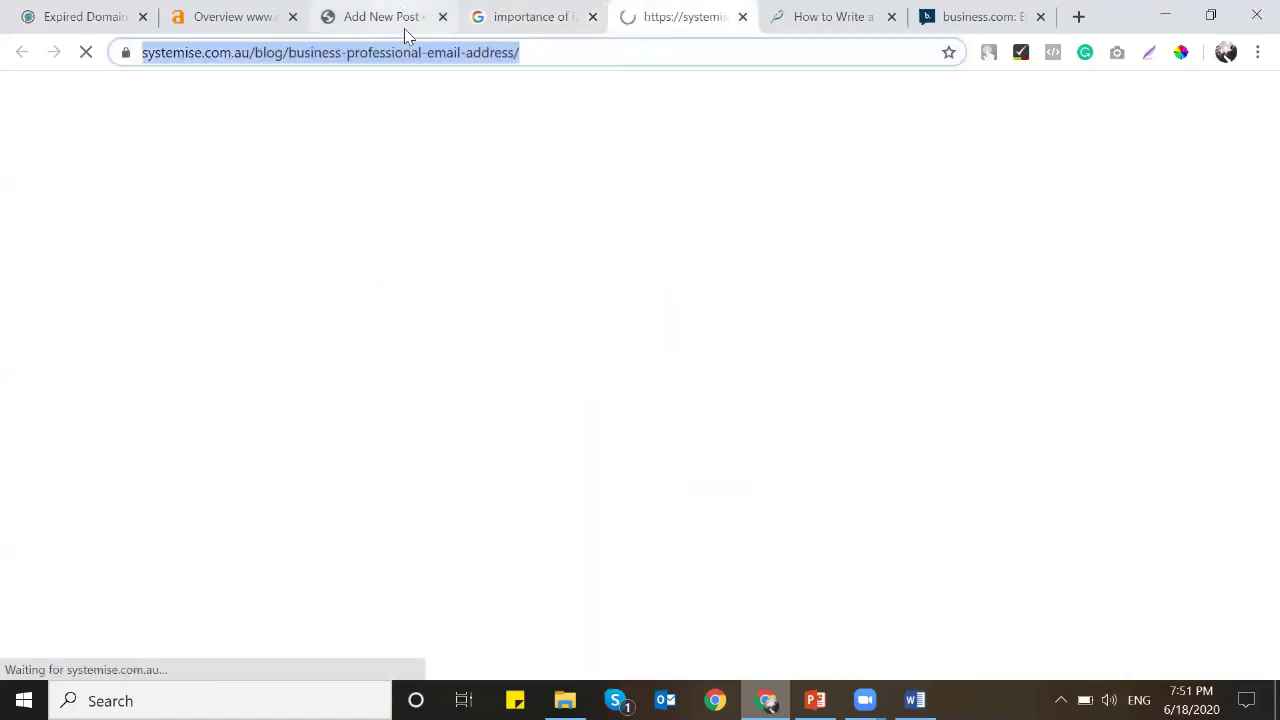
pyautogui.click(403, 20)
pyautogui.click(680, 17)
pyautogui.click(592, 17)
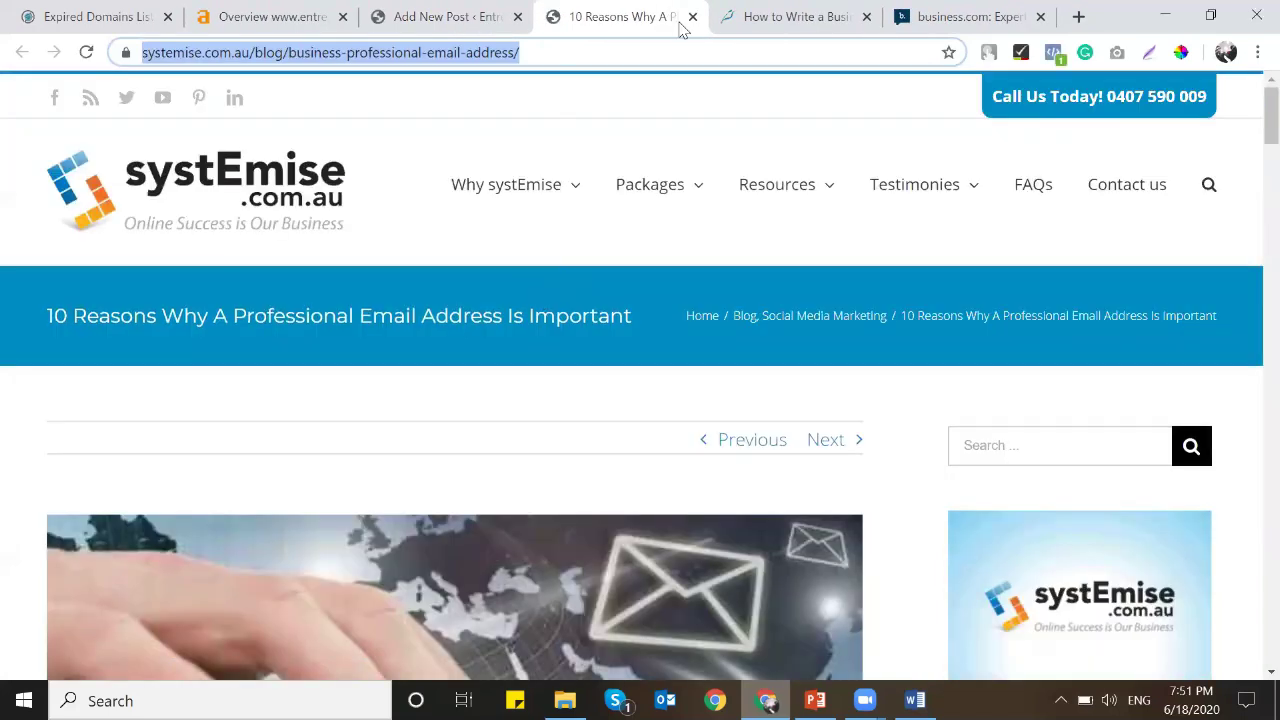
pyautogui.click(694, 18)
pyautogui.click(478, 14)
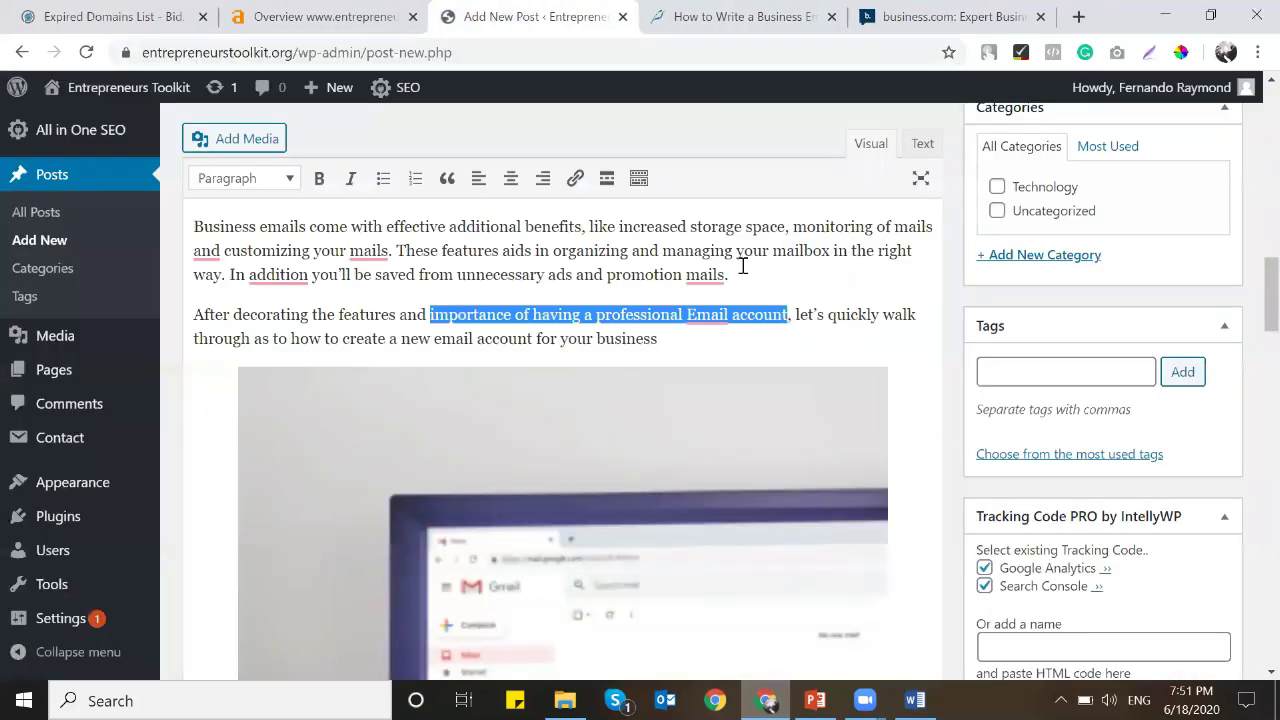
pyautogui.hotkey('ctrl', 'k')
pyautogui.write('https://systemise.com.au/blog/business-professional-email-address')
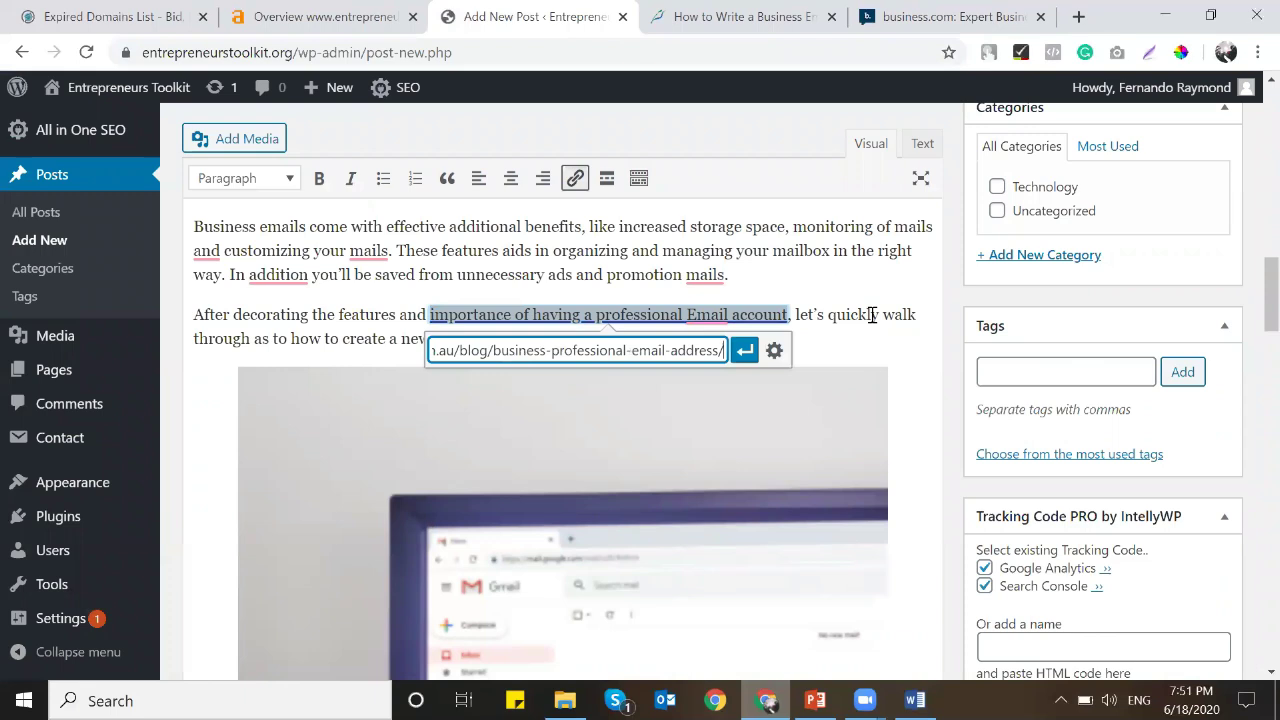
pyautogui.click(772, 346)
pyautogui.click(503, 300)
pyautogui.click(841, 618)
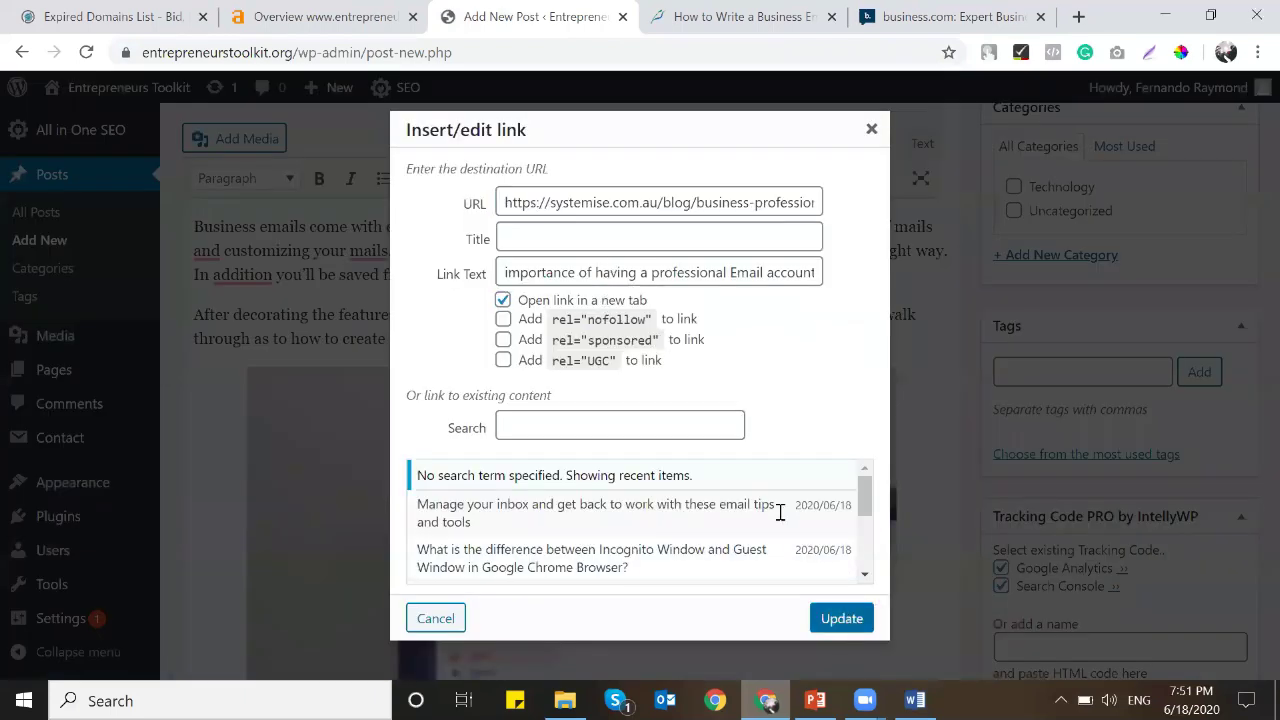
# Select the post title and go to the title and description fields in the All In One SEO Pack settings.
pyautogui.scroll(10, 674, 418)
pyautogui.tripleClick(717, 278)
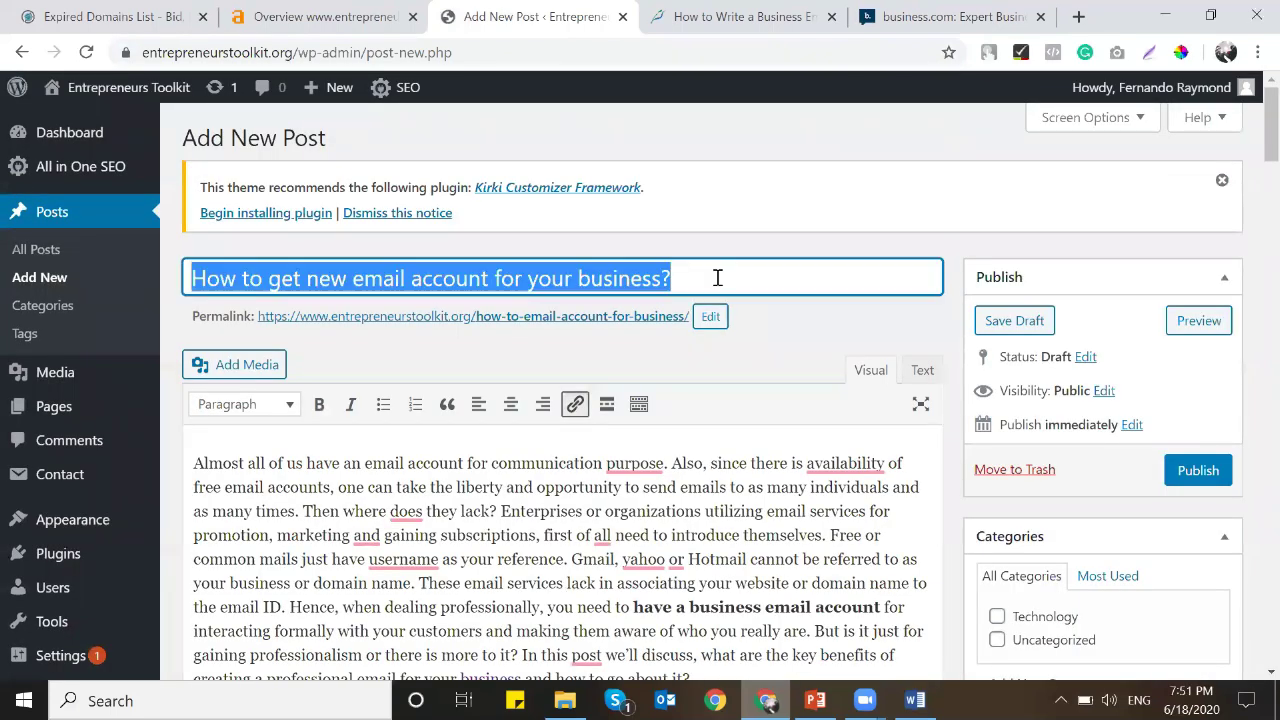
pyautogui.scroll(-20, 717, 310)
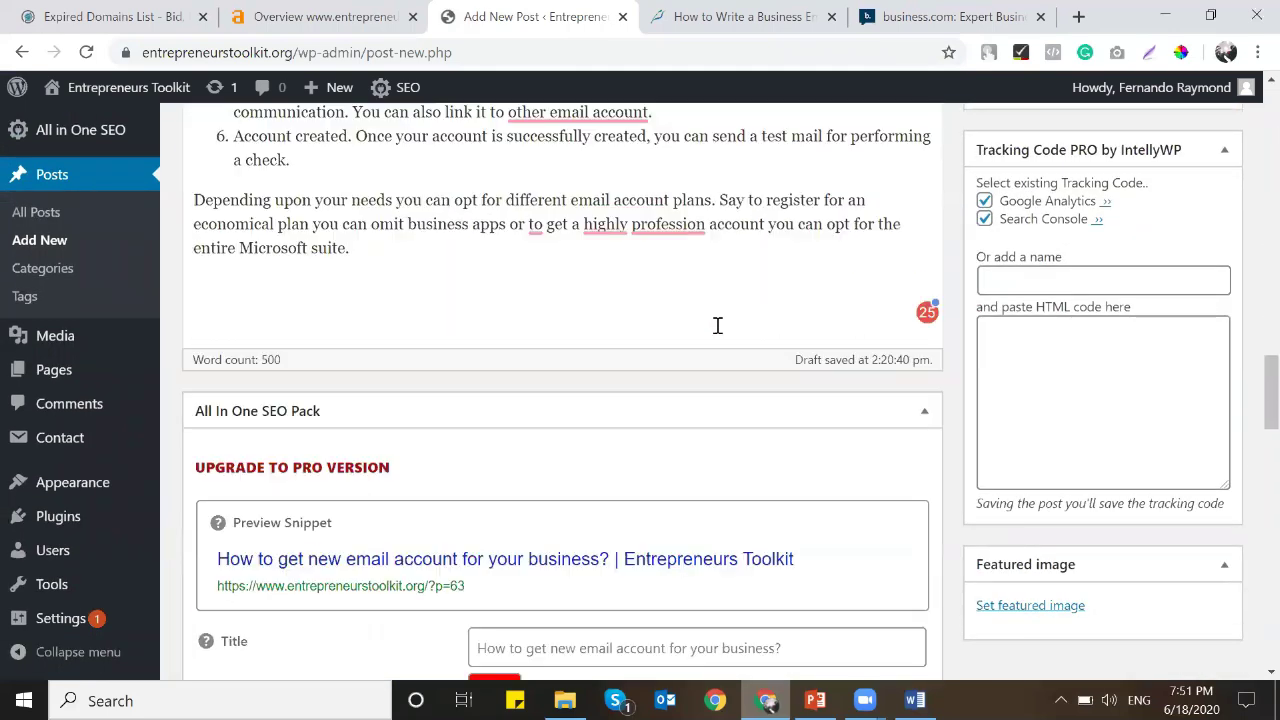
pyautogui.scroll(-4, 717, 358)
pyautogui.click(706, 254)
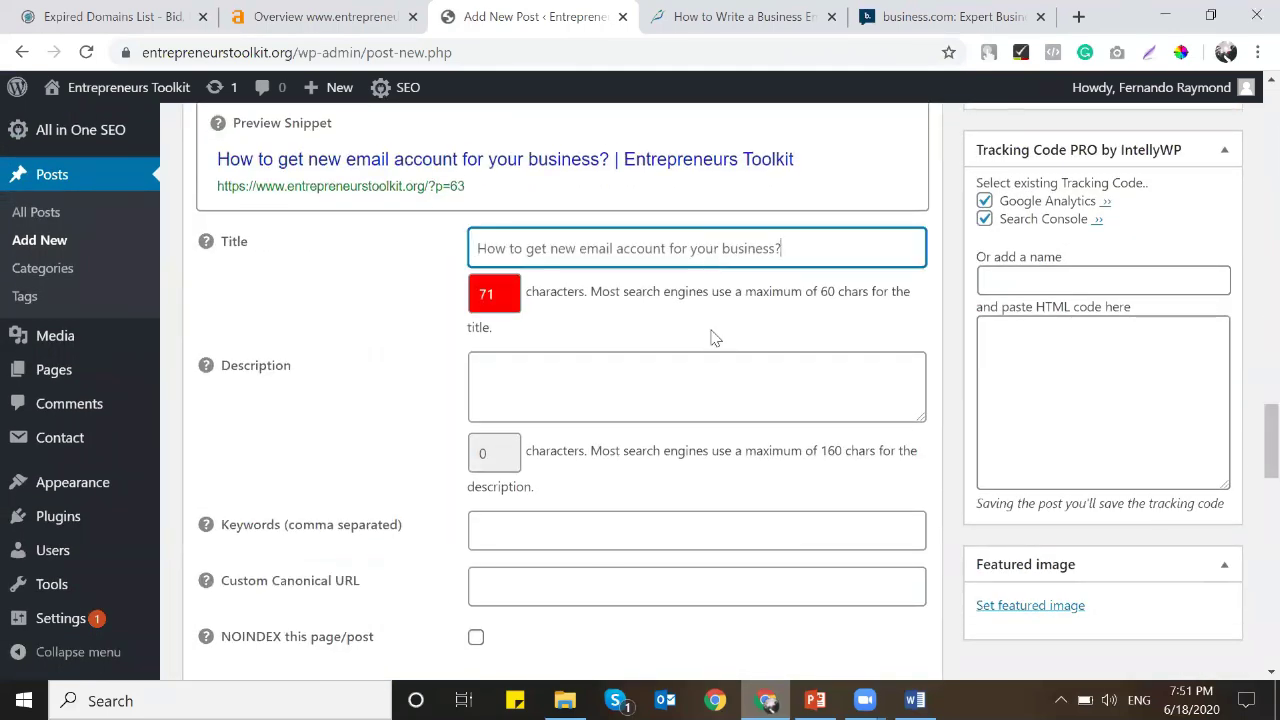
pyautogui.click(706, 392)
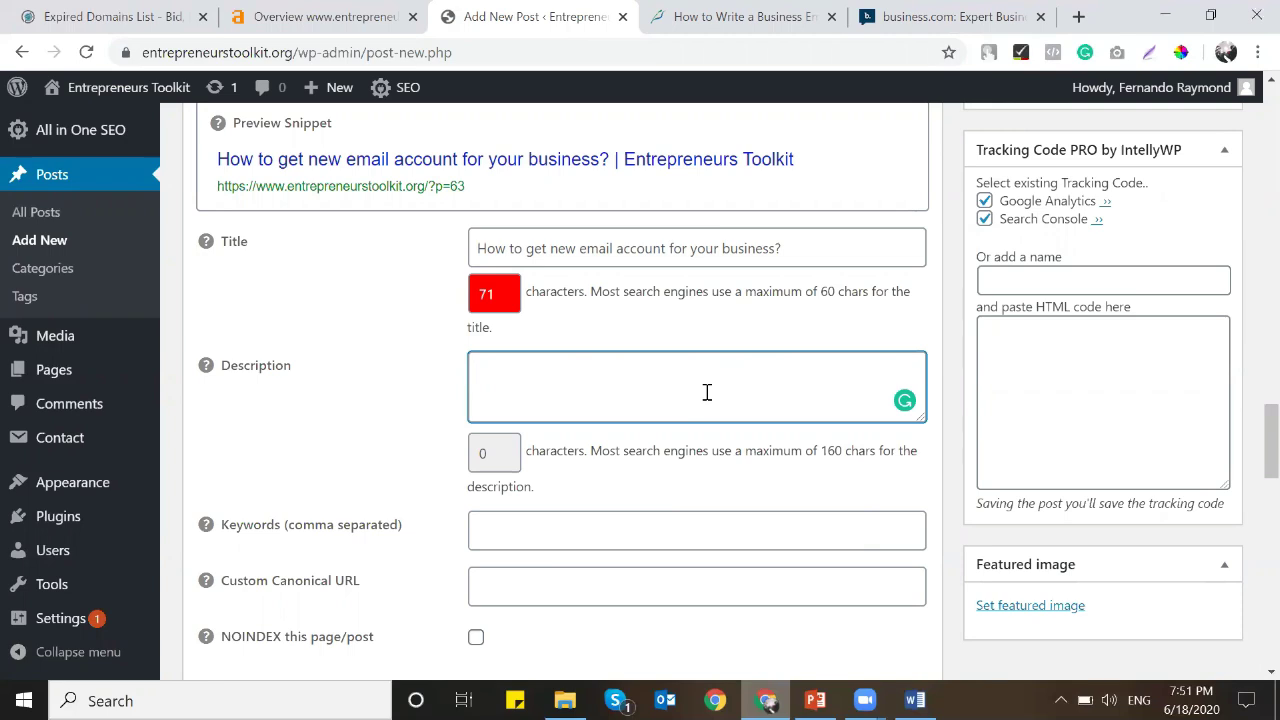
# Split the post's introduction into three paragraphs, breaking before "Gmail, yahoo or Hotmail" and before "In this post we'll discuss".
pyautogui.scroll(8, 709, 395)
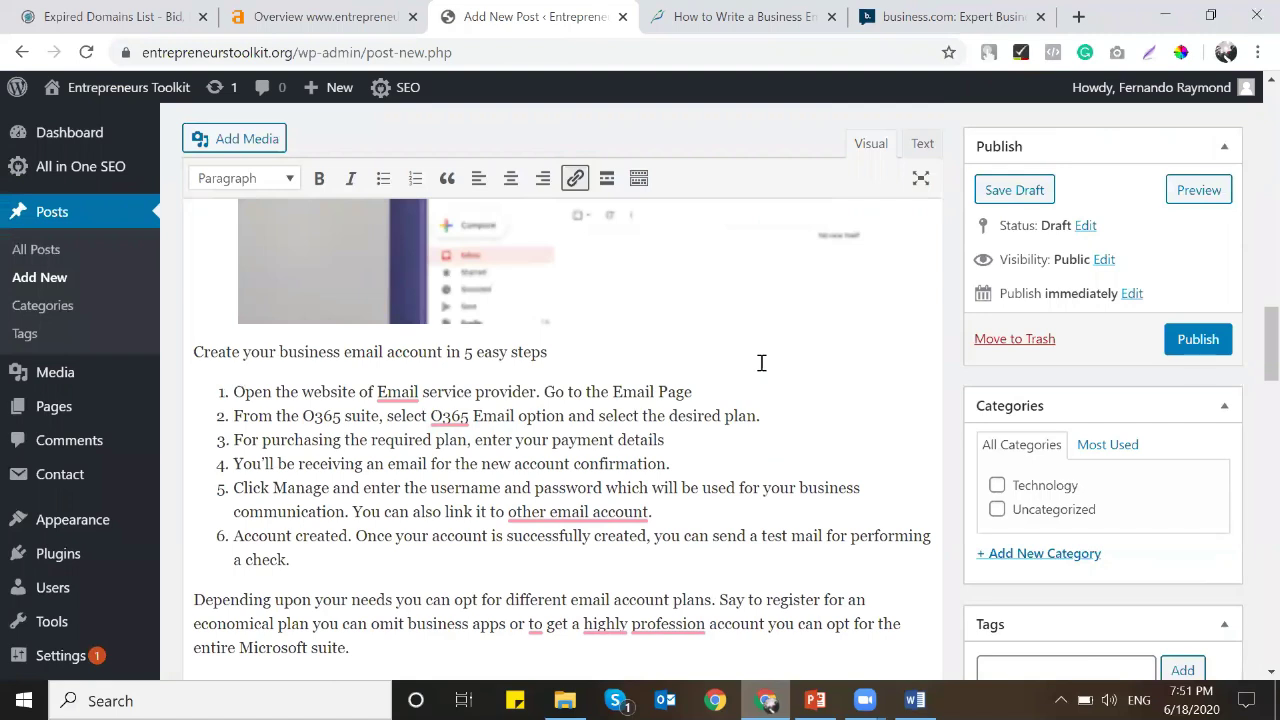
pyautogui.scroll(1, 759, 363)
pyautogui.scroll(4, 757, 363)
pyautogui.click(691, 316)
pyautogui.scroll(-6, 691, 316)
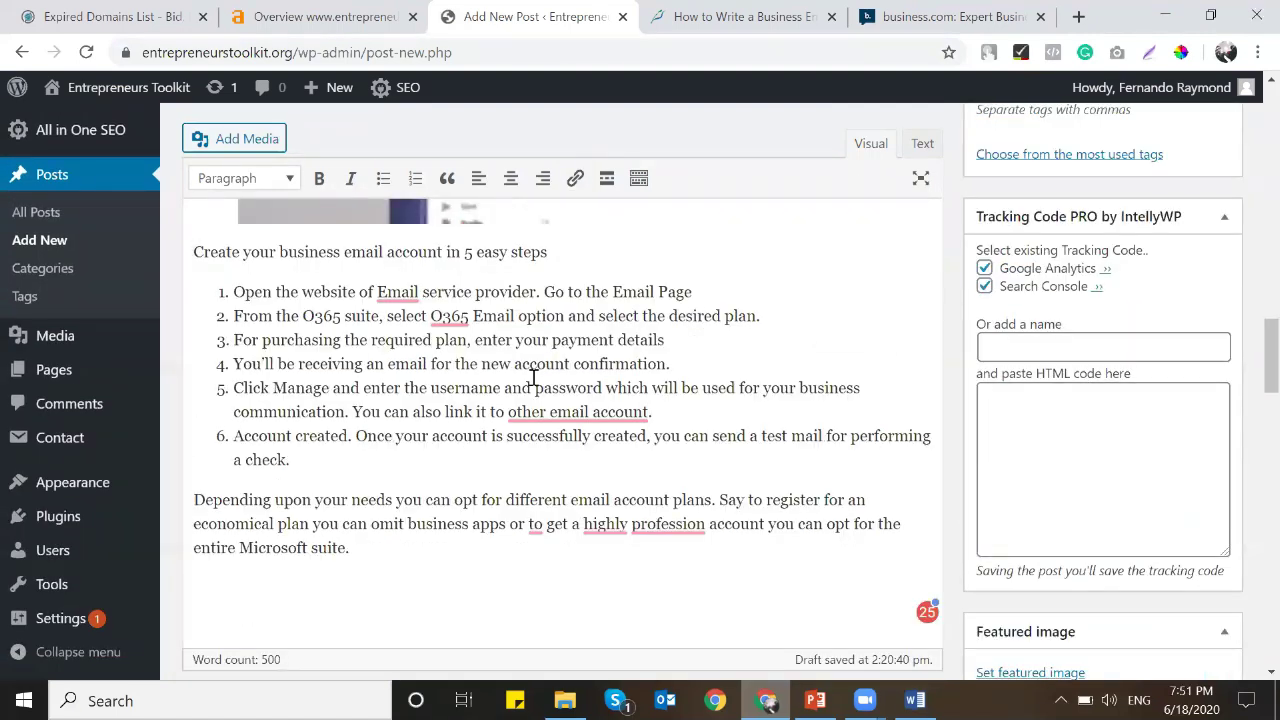
pyautogui.scroll(20, 533, 381)
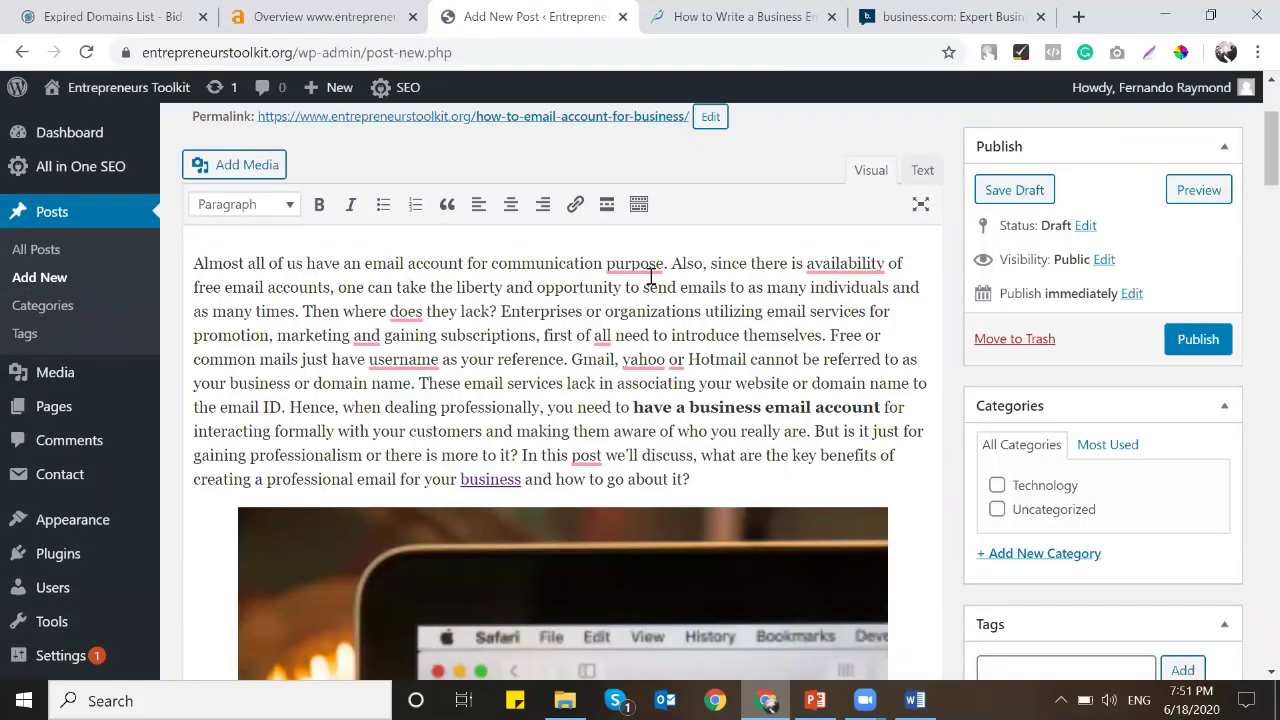
pyautogui.scroll(-1, 530, 357)
pyautogui.scroll(1, 540, 357)
pyautogui.click(574, 359)
pyautogui.press('Return')
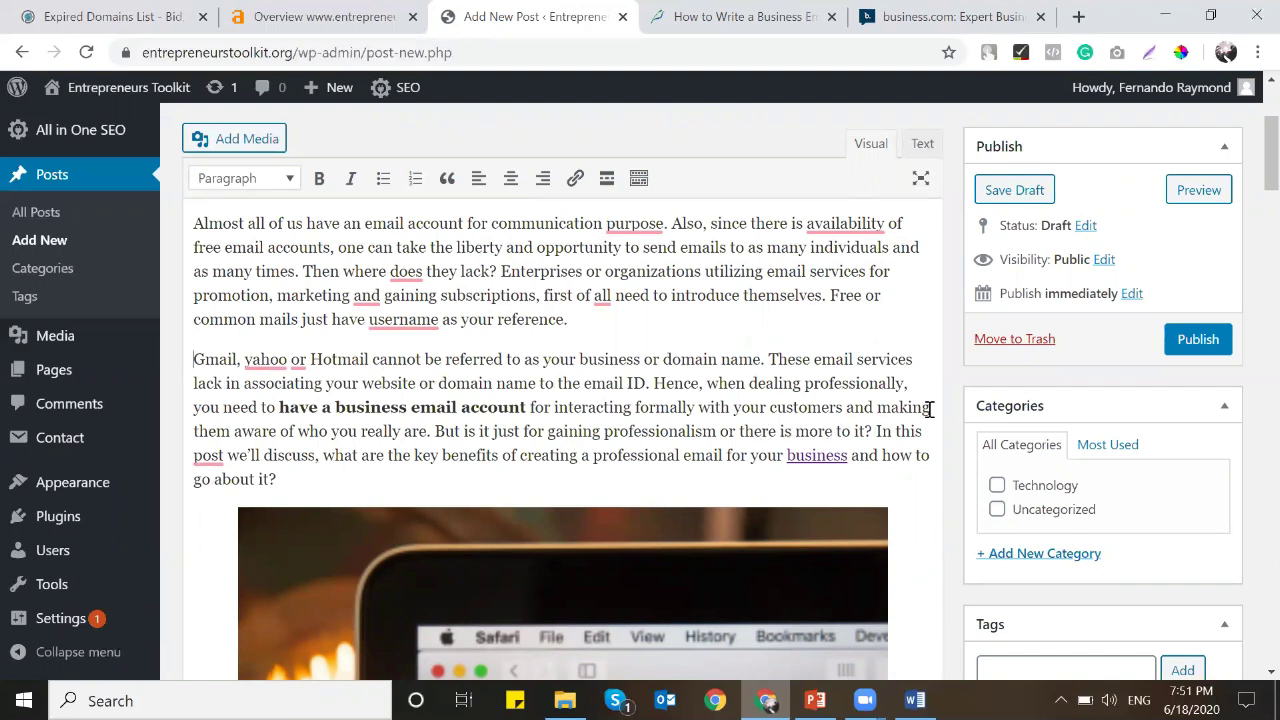
pyautogui.press('Return')
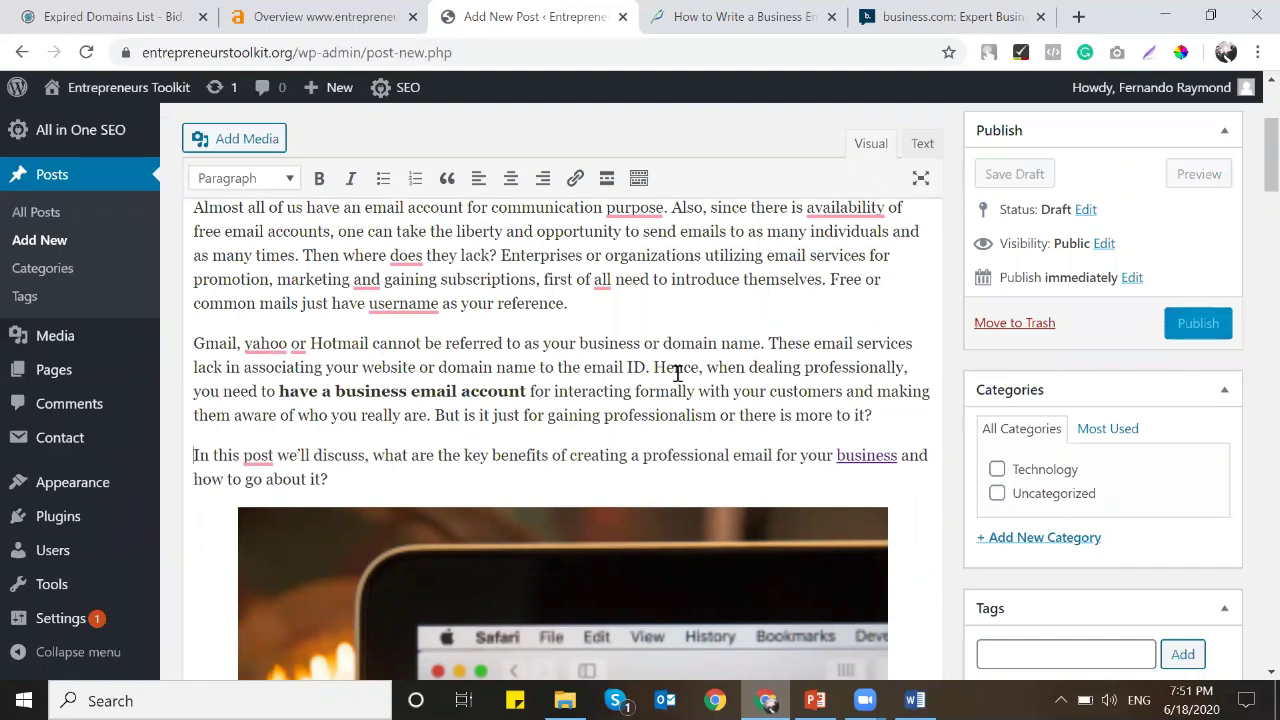
# Search Google for "email account seekahost" in the browser tab holding the business email writing article.
pyautogui.scroll(-7, 675, 372)
pyautogui.scroll(3, 677, 373)
pyautogui.scroll(4, 677, 373)
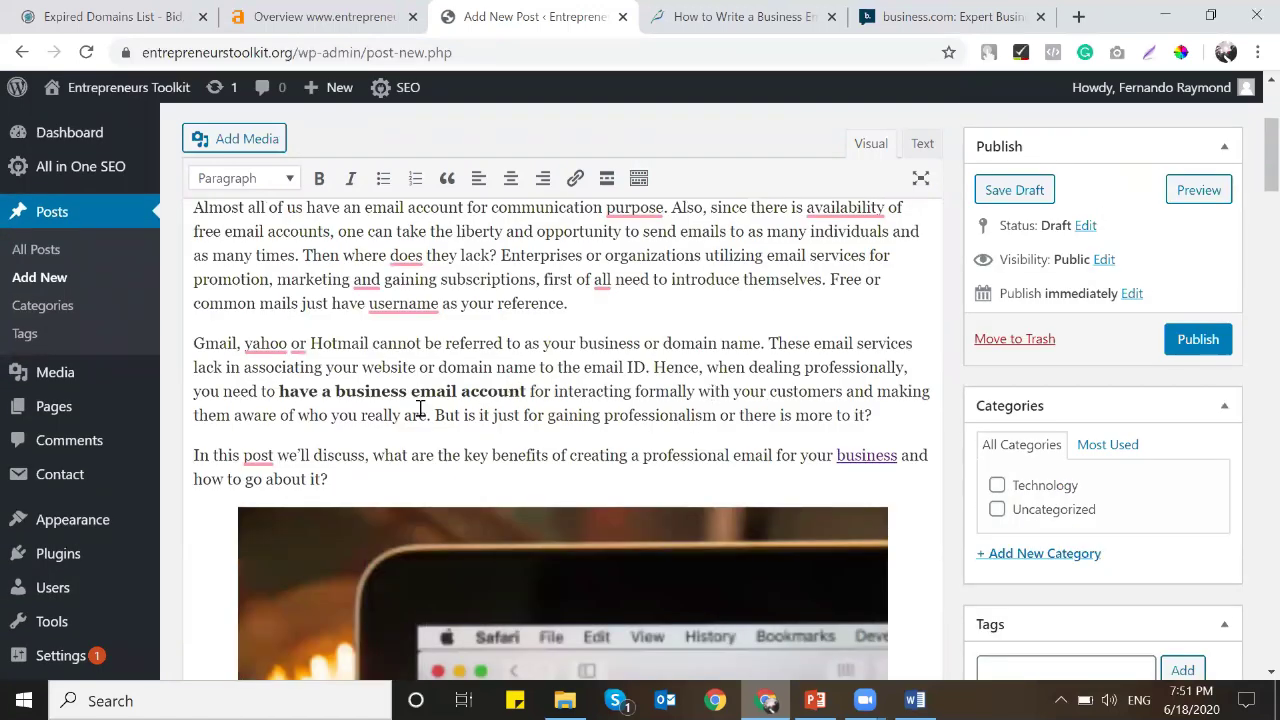
pyautogui.click(690, 16)
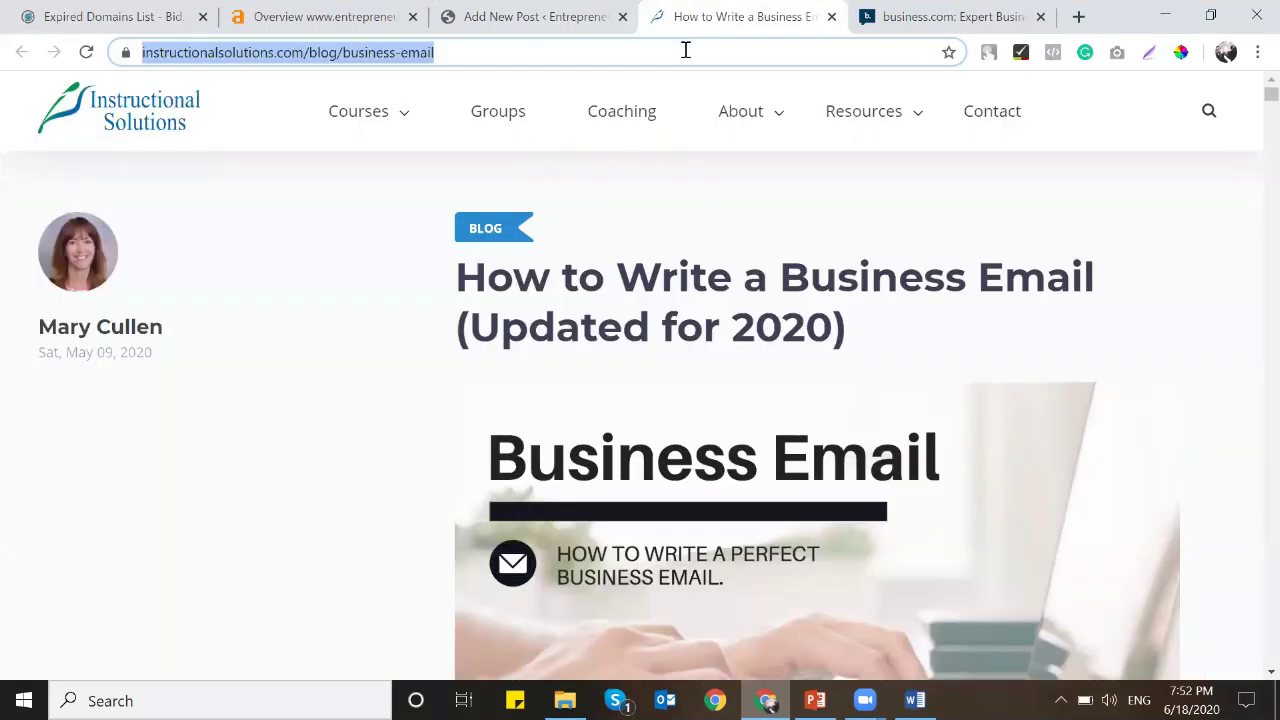
pyautogui.write('email account see')
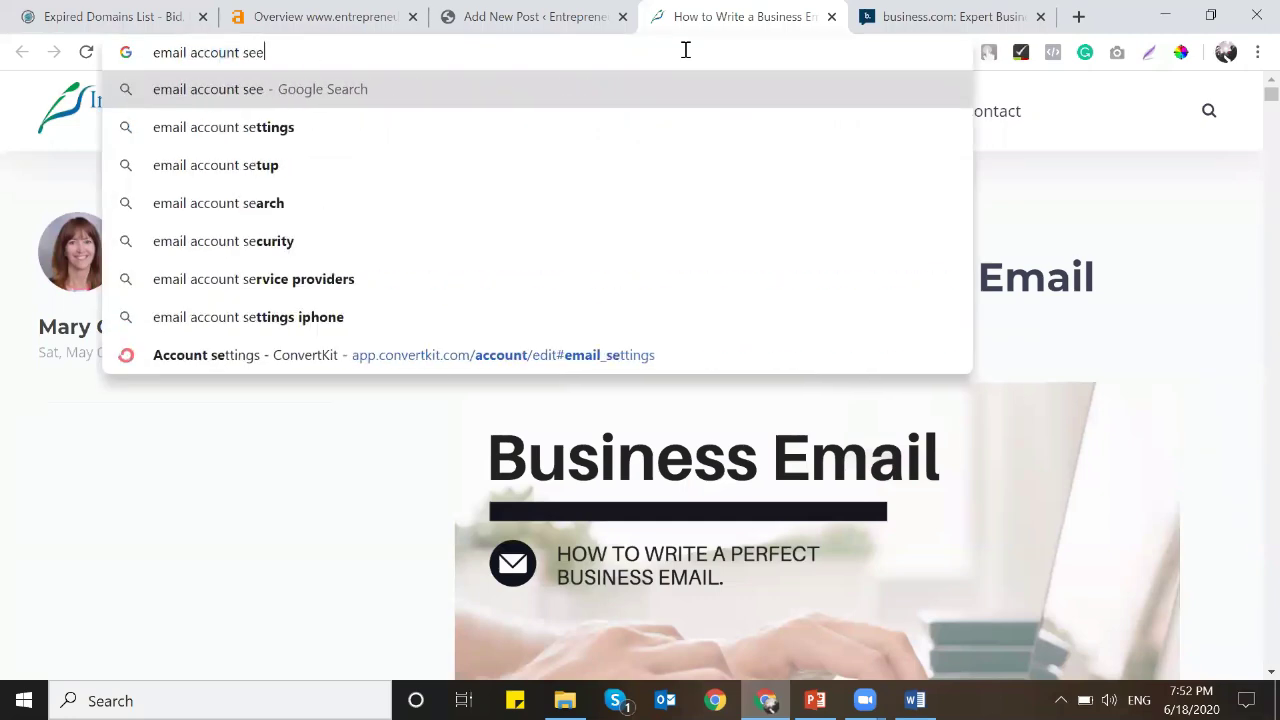
pyautogui.write('kahost')
pyautogui.press('Return')
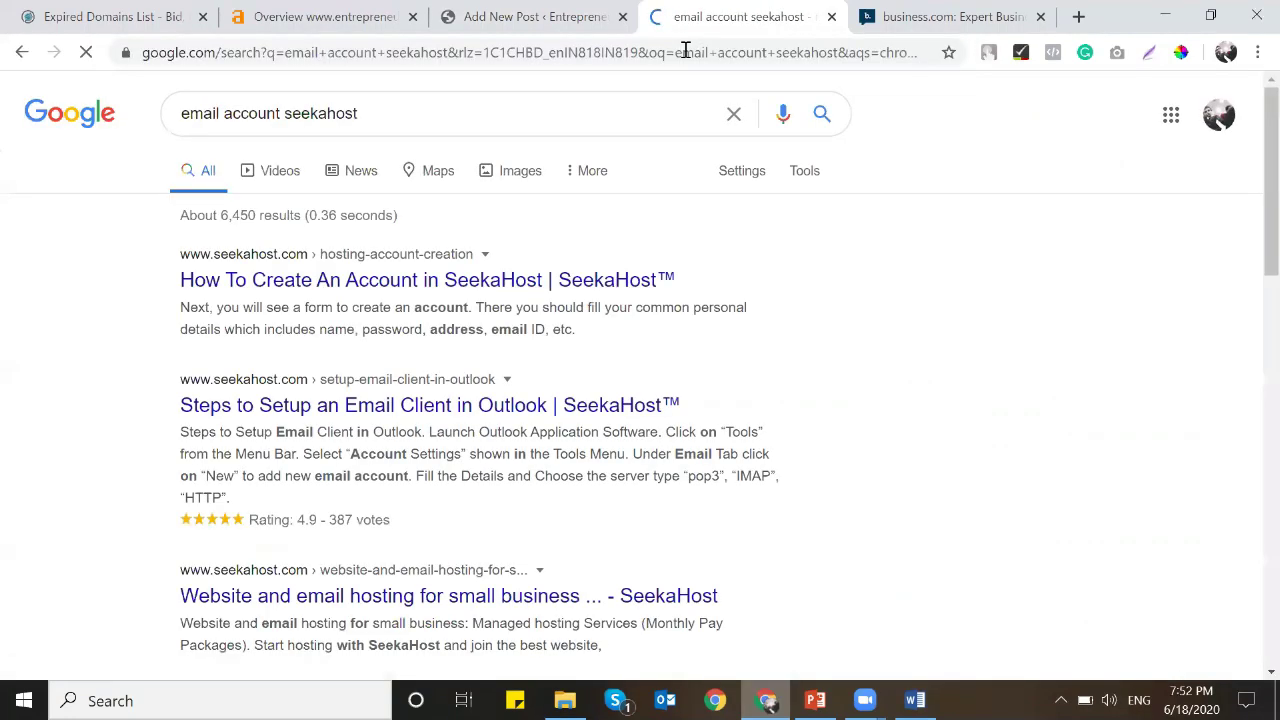
# Open the SeekaHost result "Steps to Setup an Email Client in Outlook", copy its address and return to the post.
pyautogui.scroll(-1, 355, 290)
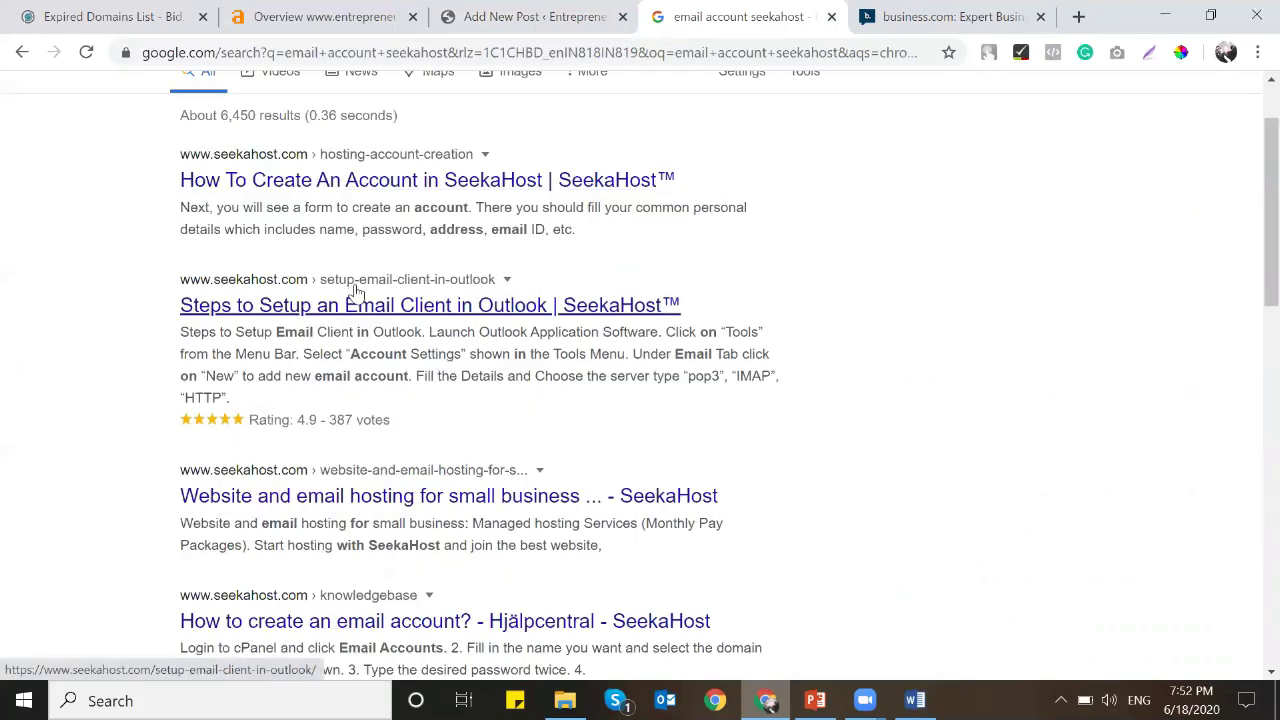
pyautogui.click(361, 312)
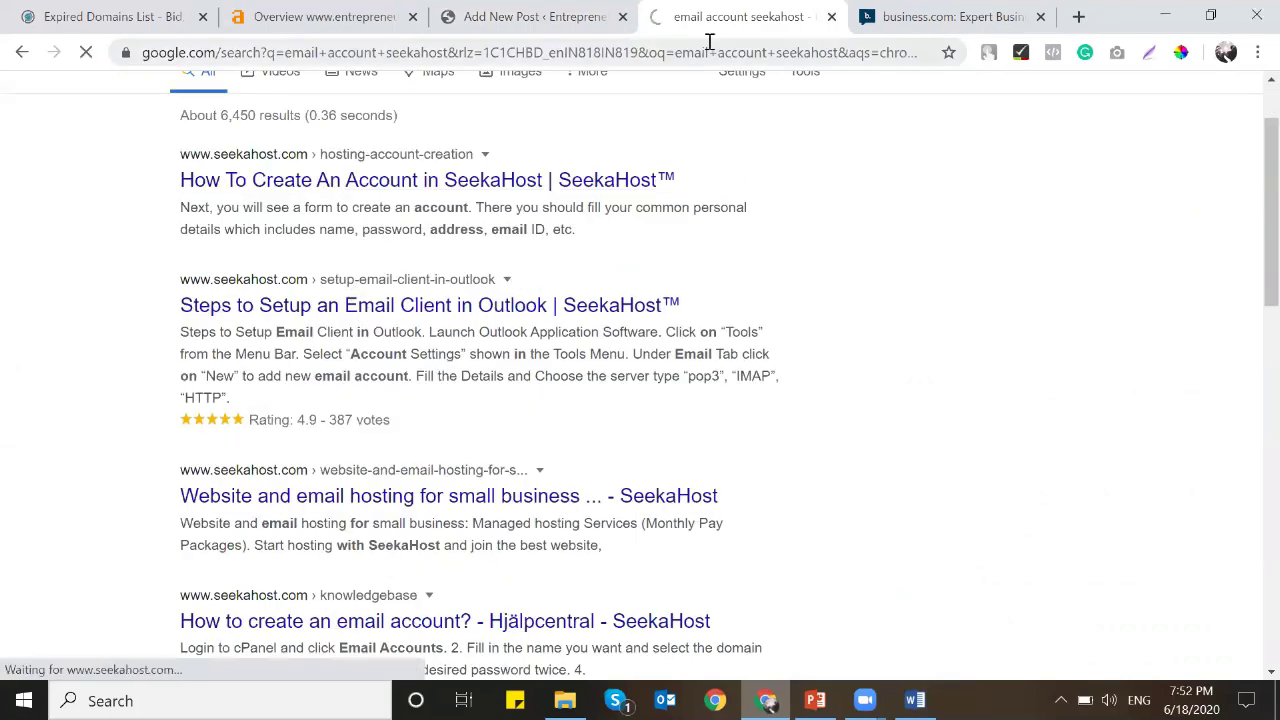
pyautogui.click(679, 52)
pyautogui.hotkey('ctrl', 'c')
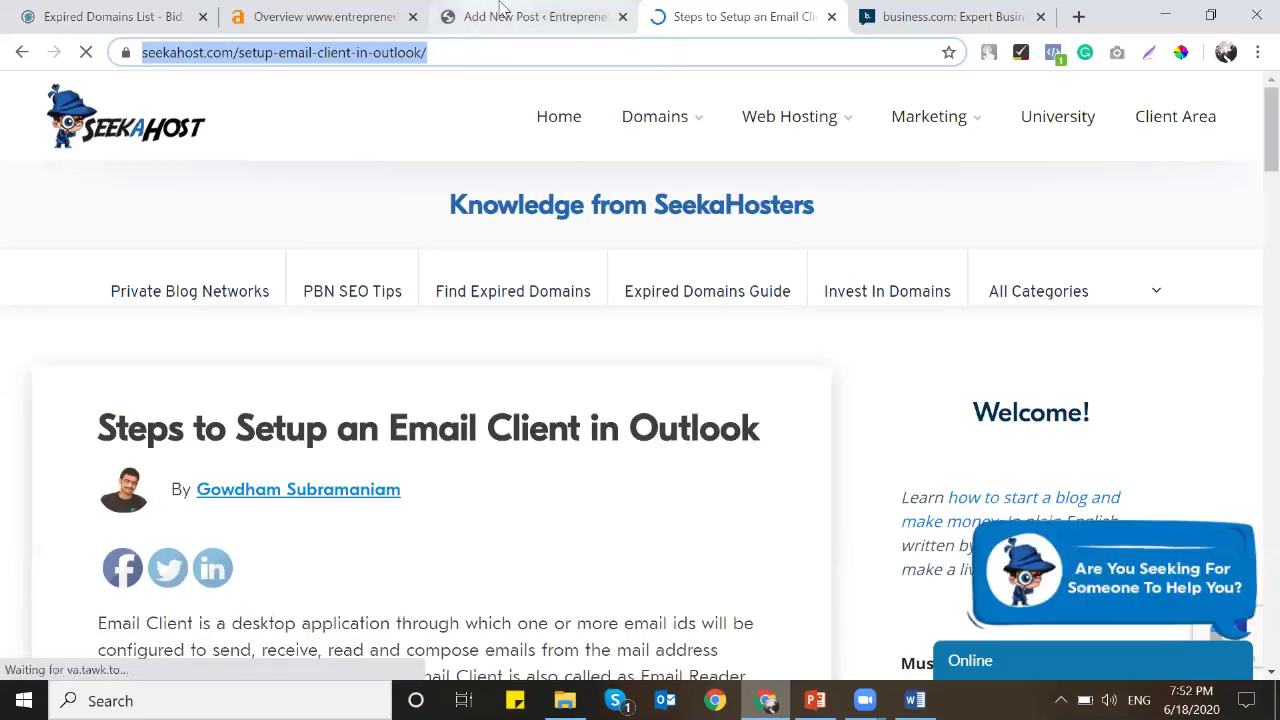
pyautogui.click(525, 16)
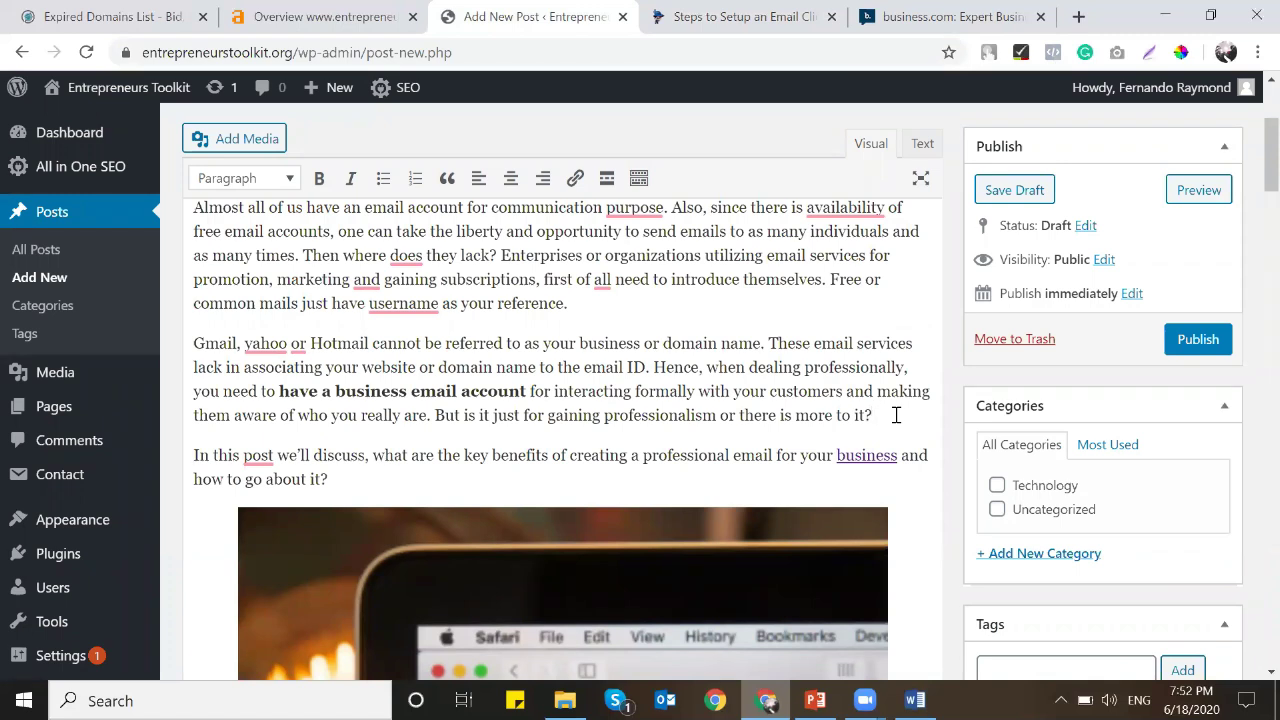
pyautogui.write('Checkout this')
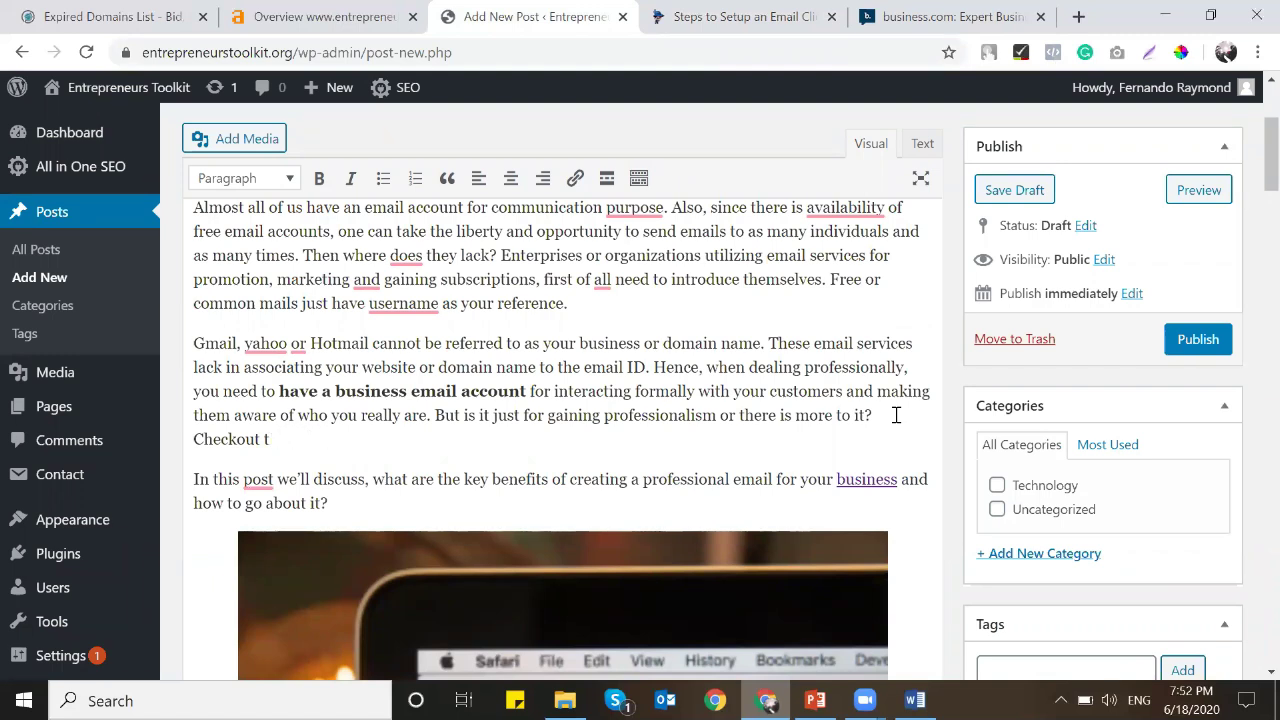
pyautogui.press('BackSpace')
pyautogui.press('BackSpace')
pyautogui.press('BackSpace')
pyautogui.press('BackSpace')
pyautogui.press('BackSpace')
pyautogui.press('BackSpace')
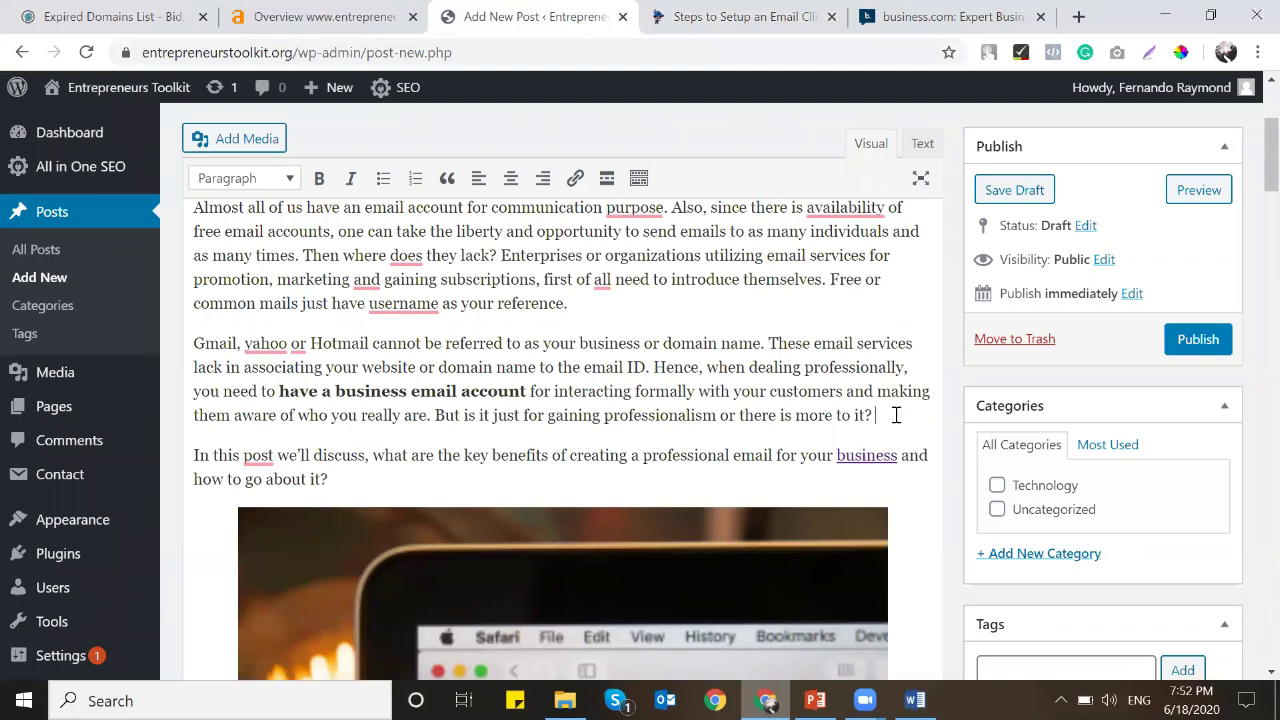
# Add the sentence "It's easy to setup an email account in Outlook for business." at the end of the second paragraph.
pyautogui.write("It's easy to setup an email account in Outlook for y")
pyautogui.press('BackSpace')
pyautogui.write('business.')
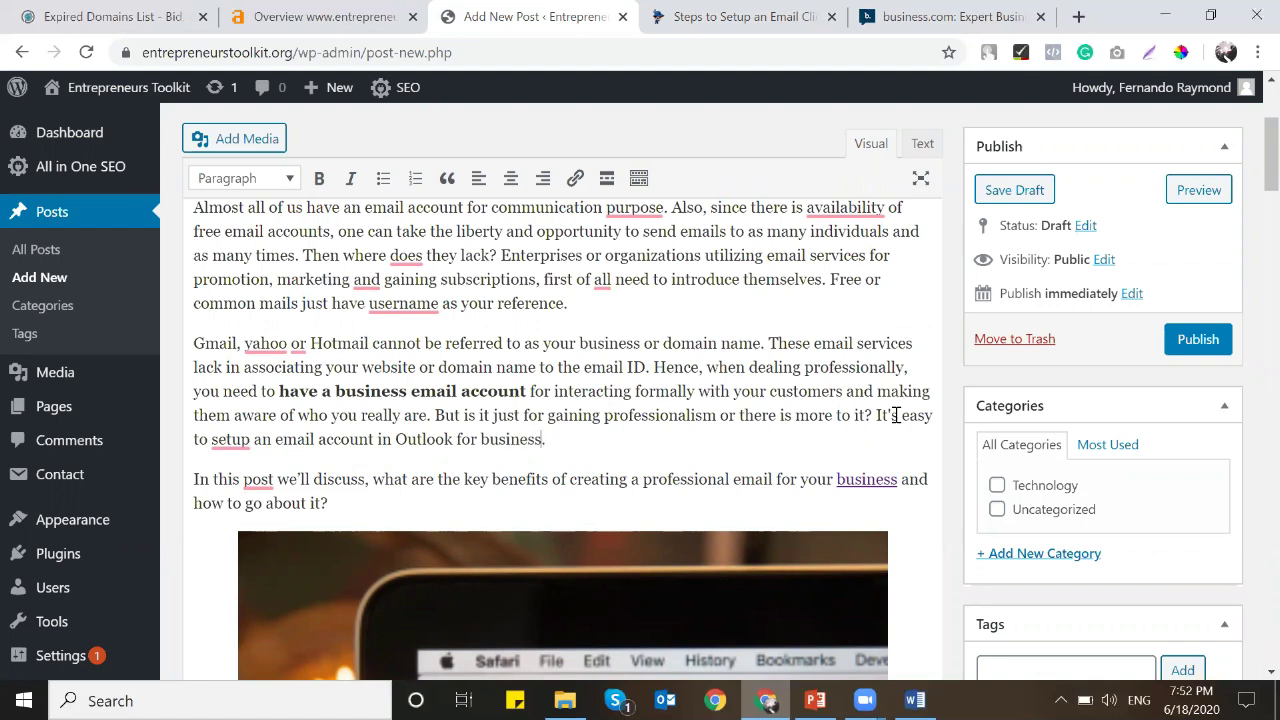
pyautogui.hotkey('shift', 'Left')
pyautogui.hotkey('shift', 'Left')
pyautogui.hotkey('shift', 'Left')
pyautogui.hotkey('shift', 'Left')
pyautogui.hotkey('shift', 'Left')
pyautogui.hotkey('shift', 'Left')
pyautogui.hotkey('shift', 'Left')
pyautogui.hotkey('shift', 'Left')
pyautogui.hotkey('shift', 'Left')
pyautogui.hotkey('shift', 'Left')
pyautogui.hotkey('shift', 'Left')
pyautogui.hotkey('shift', 'Left')
pyautogui.hotkey('shift', 'Left')
pyautogui.hotkey('shift', 'Left')
pyautogui.hotkey('shift', 'Left')
pyautogui.hotkey('shift', 'Left')
pyautogui.hotkey('shift', 'Left')
pyautogui.hotkey('shift', 'Left')
pyautogui.hotkey('shift', 'Left')
pyautogui.hotkey('shift', 'Left')
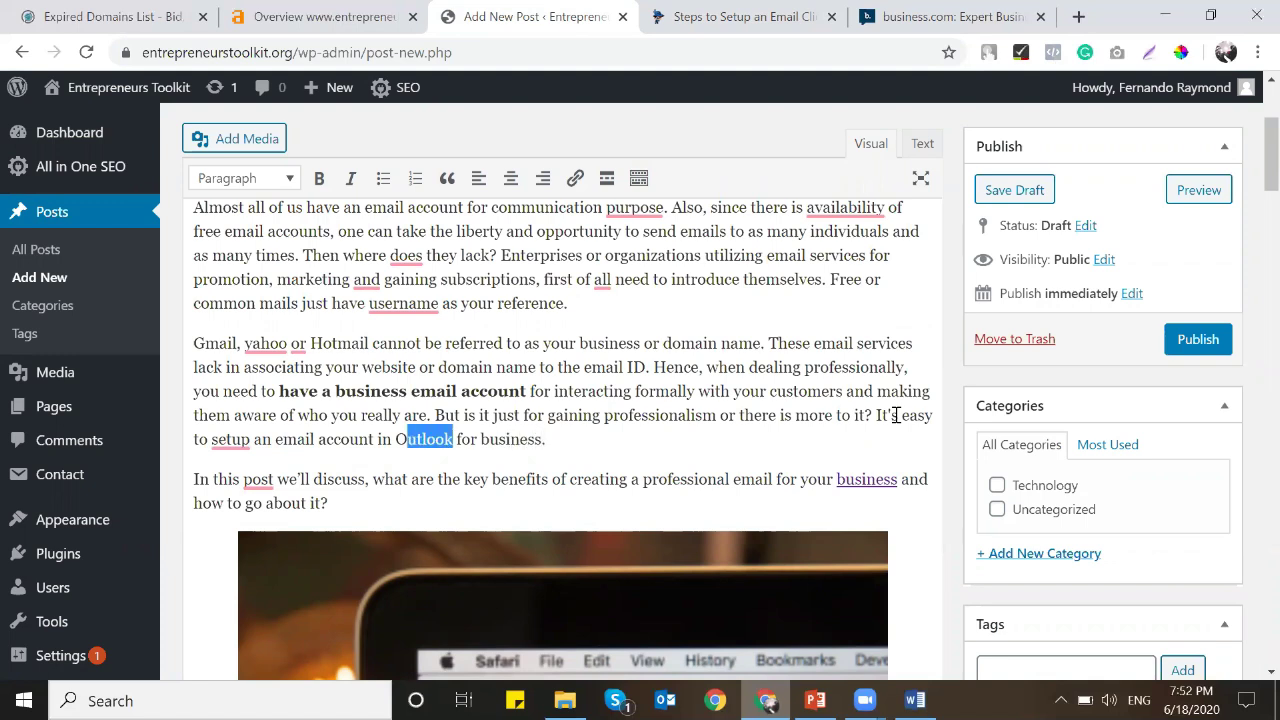
pyautogui.hotkey('shift', 'Left')
pyautogui.hotkey('shift', 'Left')
pyautogui.hotkey('shift', 'Left')
pyautogui.hotkey('shift', 'Left')
pyautogui.hotkey('ctrl', 'k')
pyautogui.hotkey('ctrl', 'v')
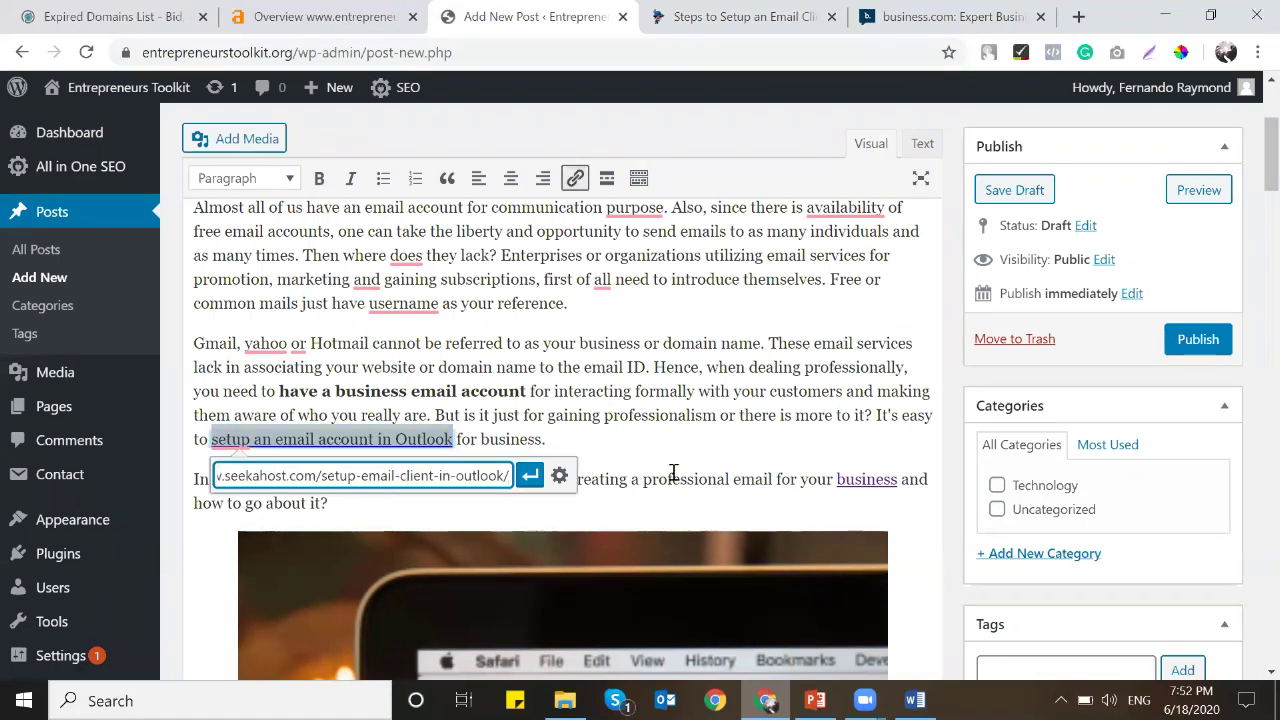
pyautogui.click(559, 475)
pyautogui.click(590, 302)
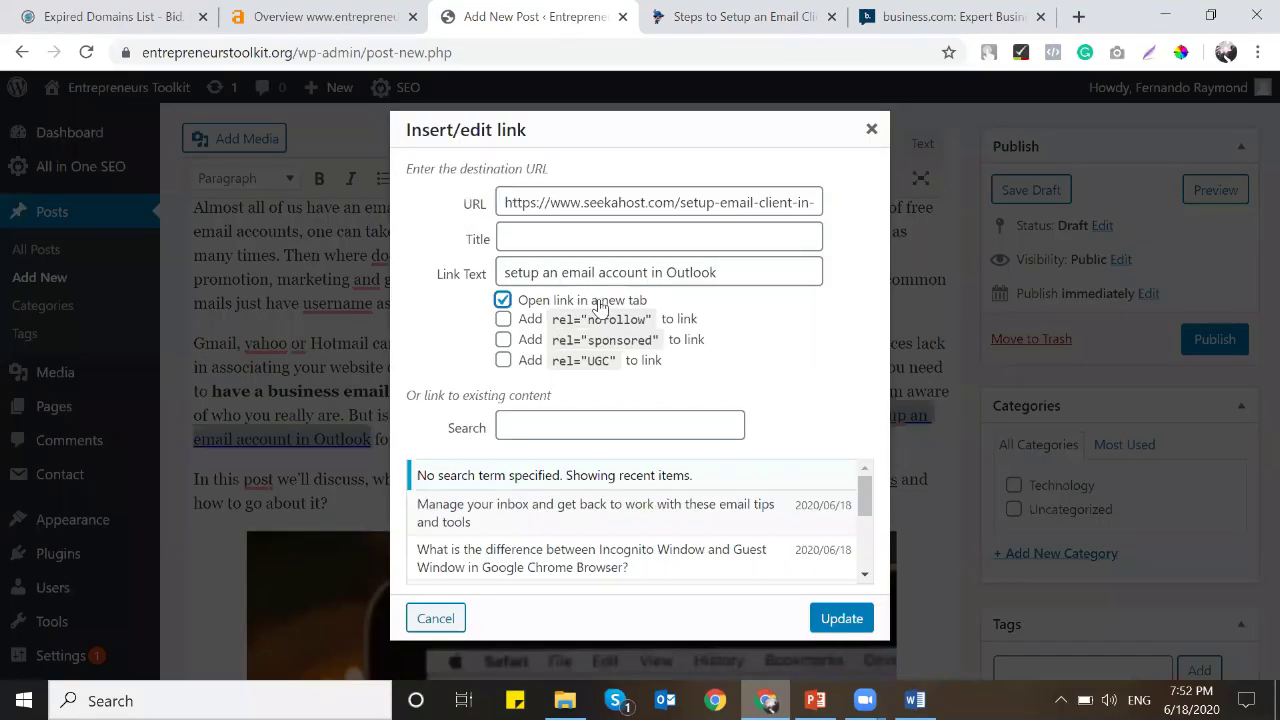
pyautogui.click(838, 618)
pyautogui.click(535, 372)
# Look over the linked SeekaHost Outlook setup article and return to the post.
pyautogui.click(719, 16)
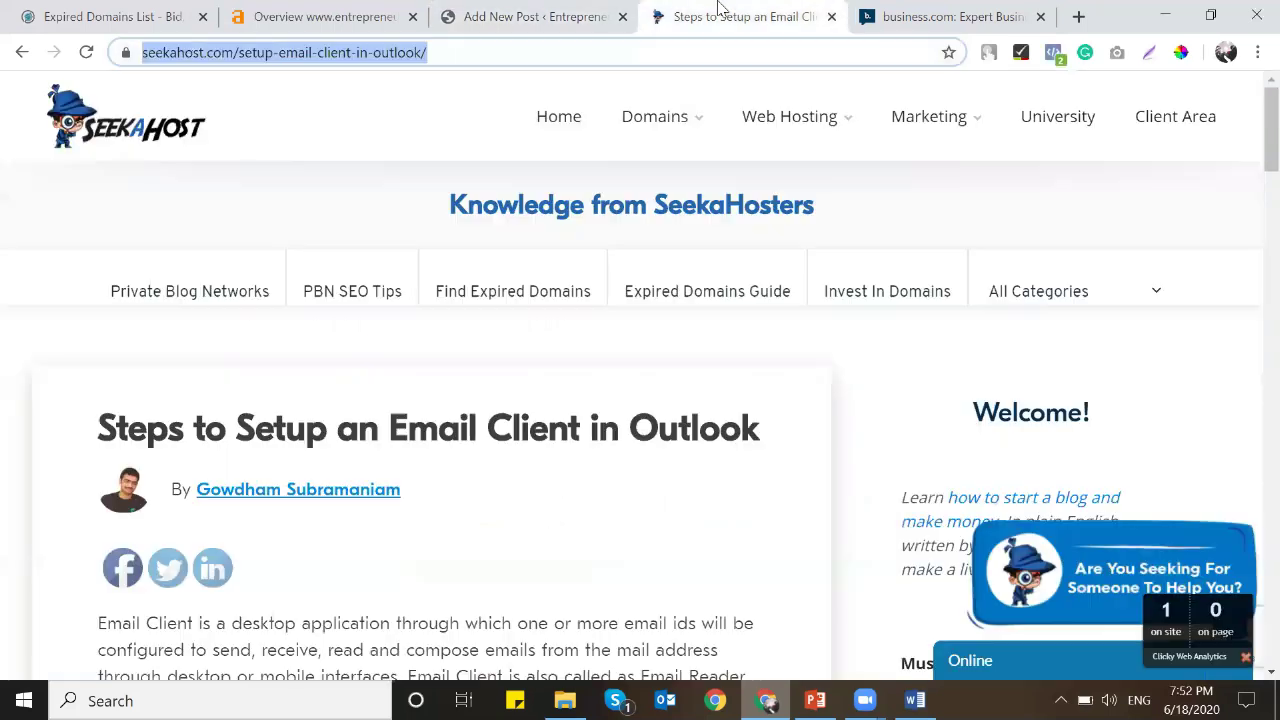
pyautogui.click(1, 400)
pyautogui.scroll(-5, 1, 400)
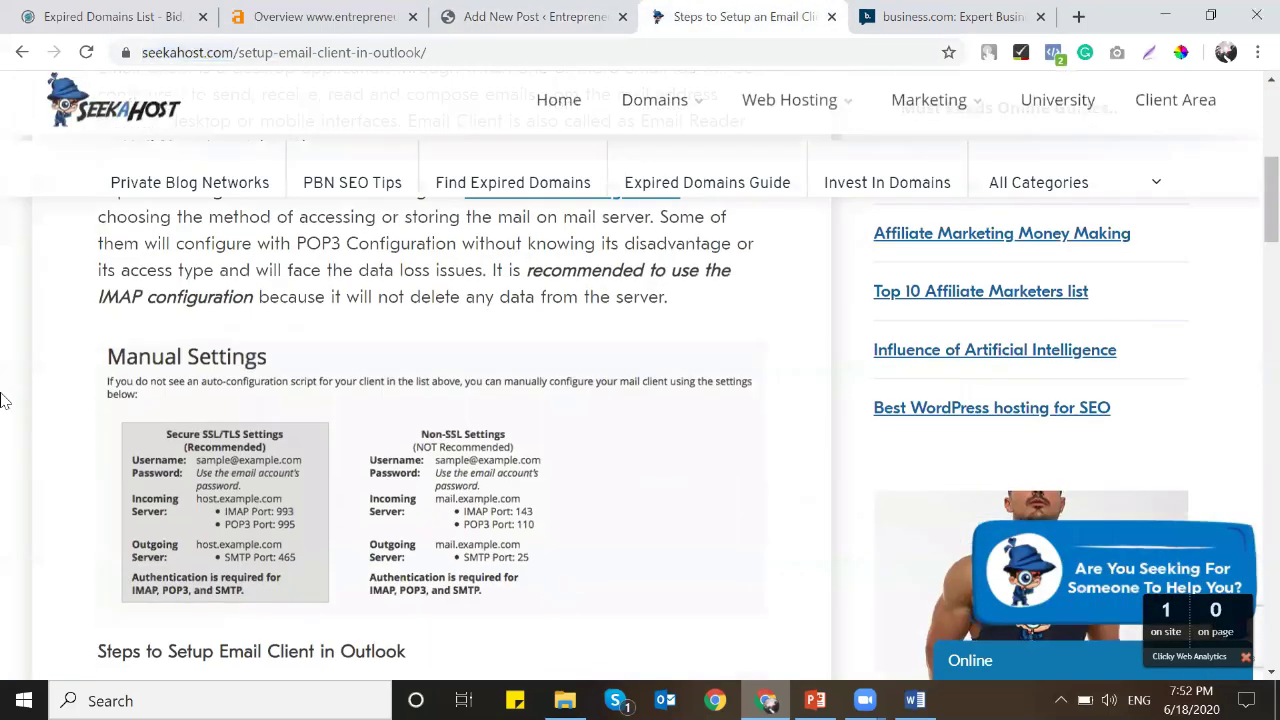
pyautogui.scroll(5, 300, 400)
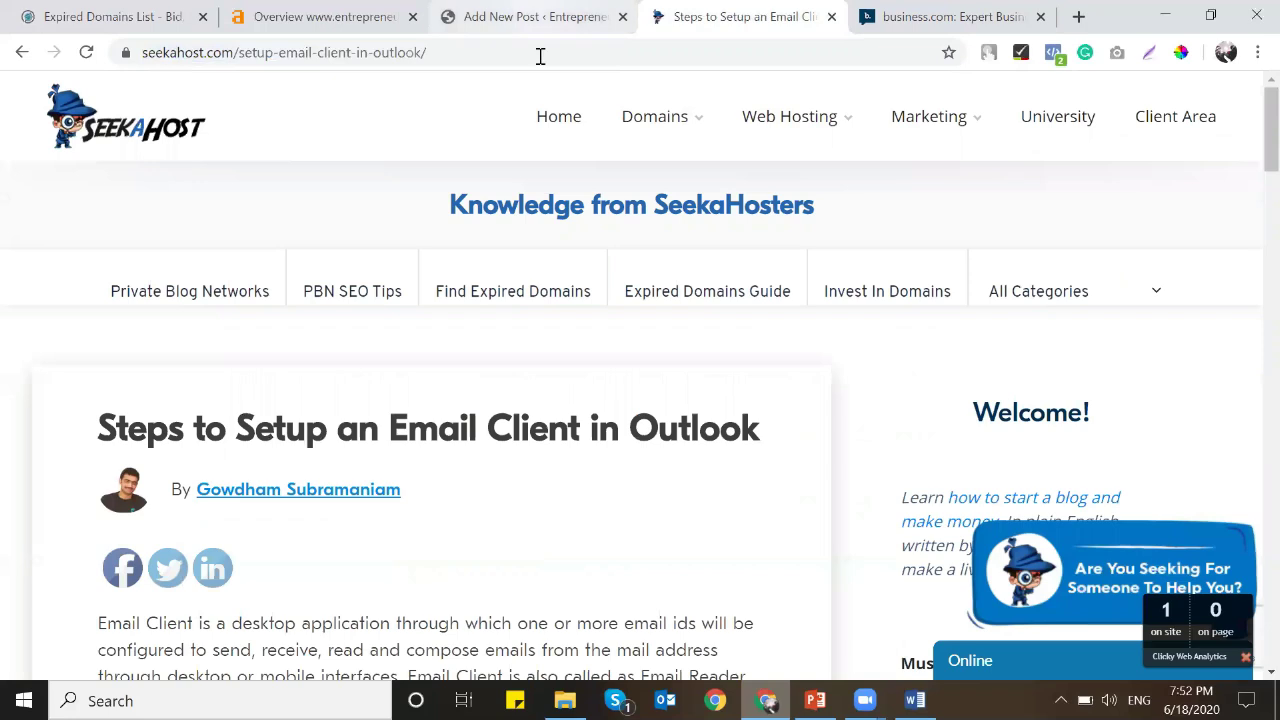
pyautogui.click(535, 16)
pyautogui.click(372, 440)
pyautogui.click(634, 335)
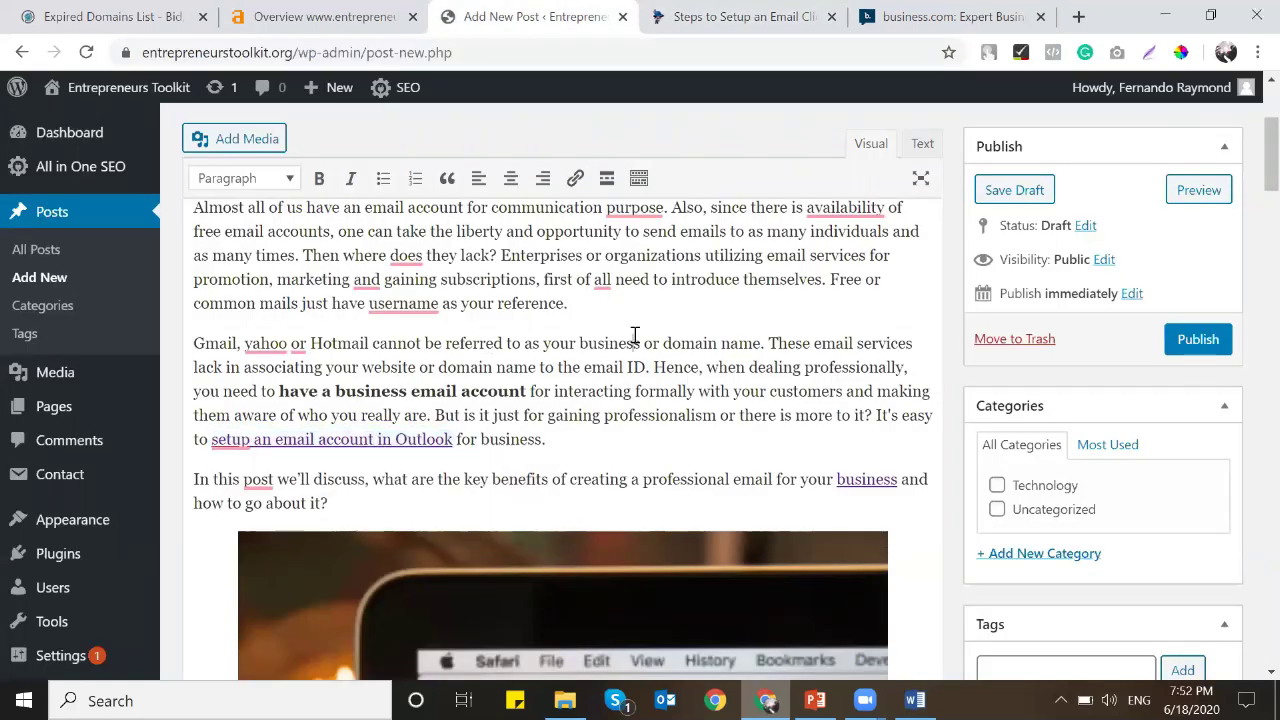
# Begin the All In One SEO Pack description with "Are you an business owner?".
pyautogui.scroll(-2, 634, 335)
pyautogui.scroll(3, 634, 335)
pyautogui.doubleClick(595, 122)
pyautogui.click(595, 122)
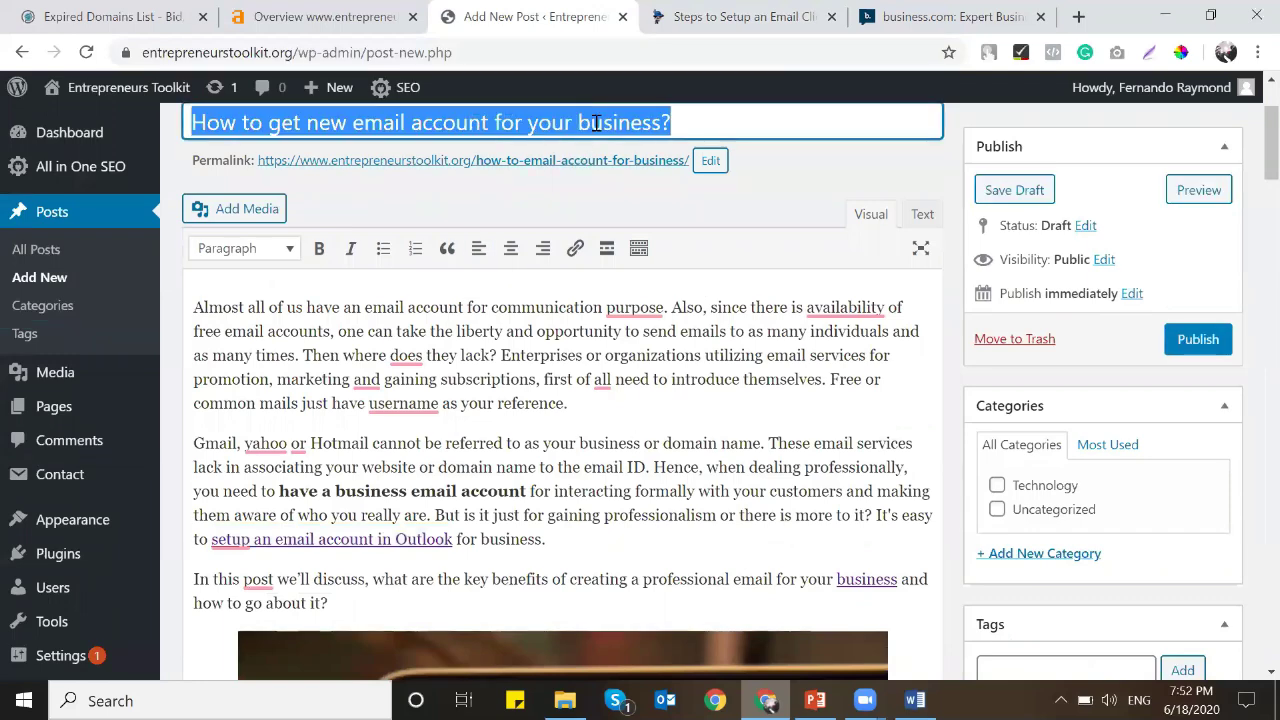
pyautogui.scroll(-18, 603, 325)
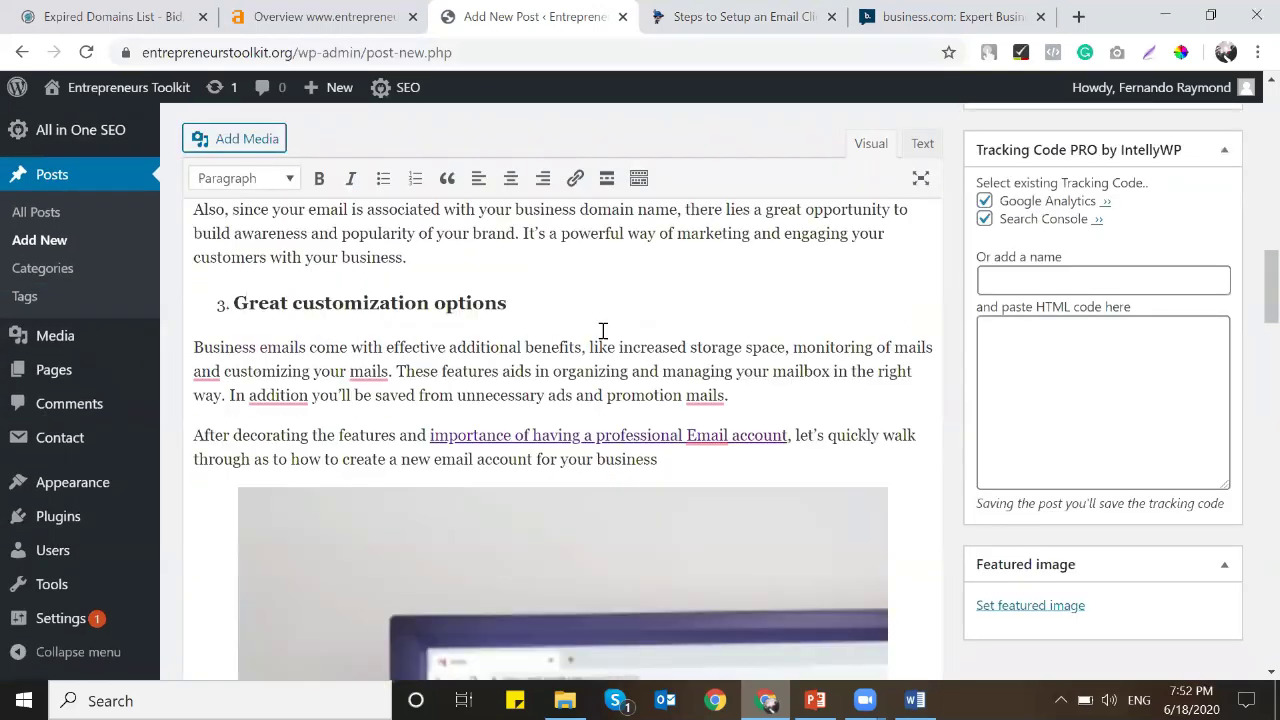
pyautogui.tripleClick(601, 370)
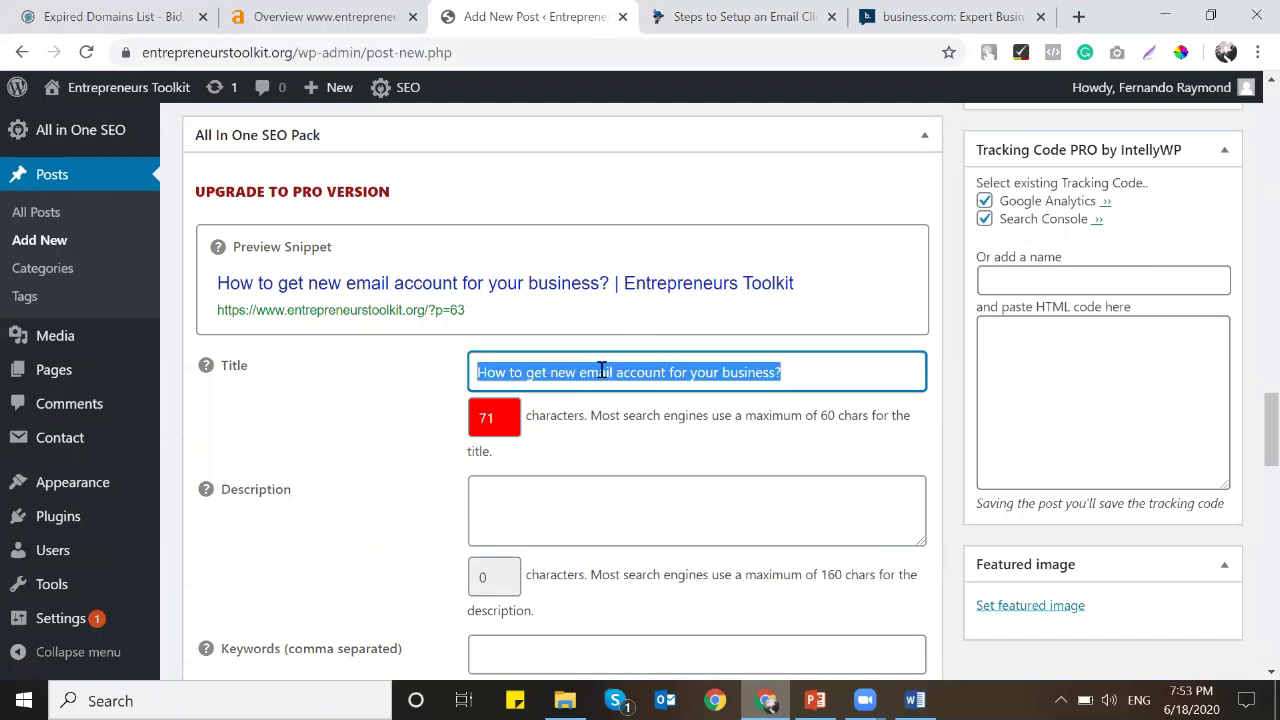
pyautogui.click(619, 507)
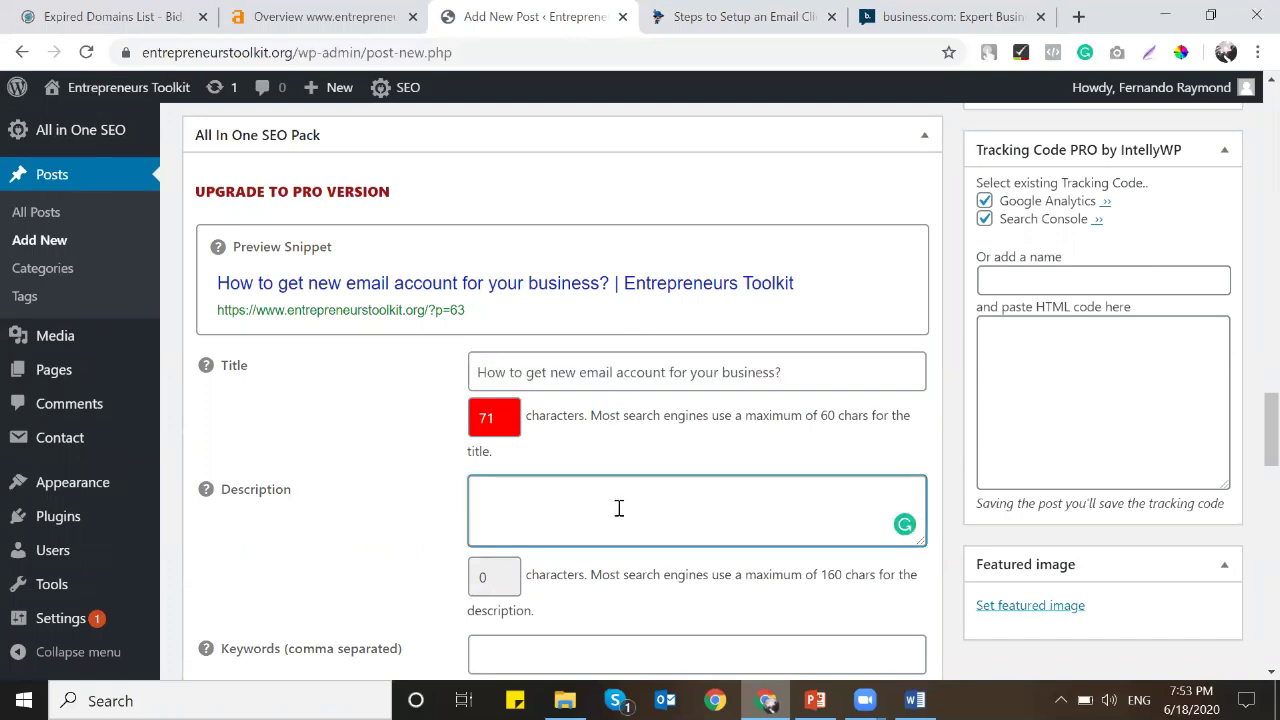
pyautogui.write('Are you planningto')
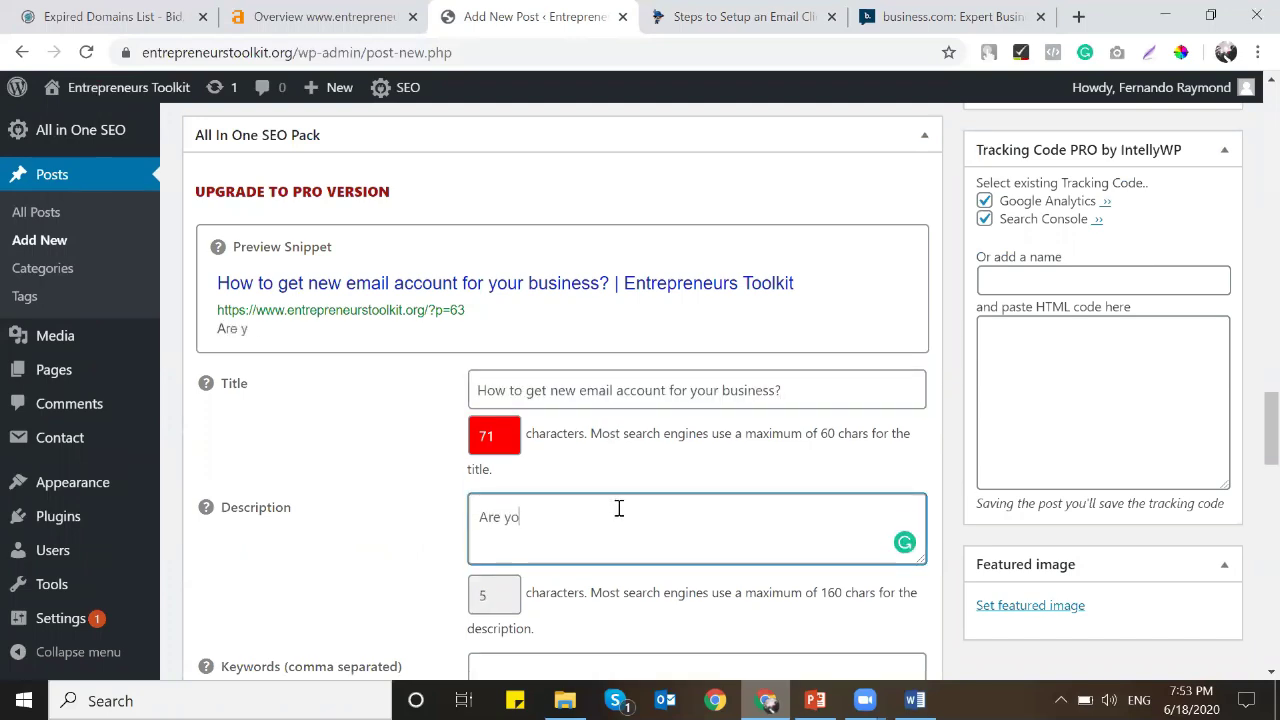
pyautogui.press('BackSpace')
pyautogui.press('BackSpace')
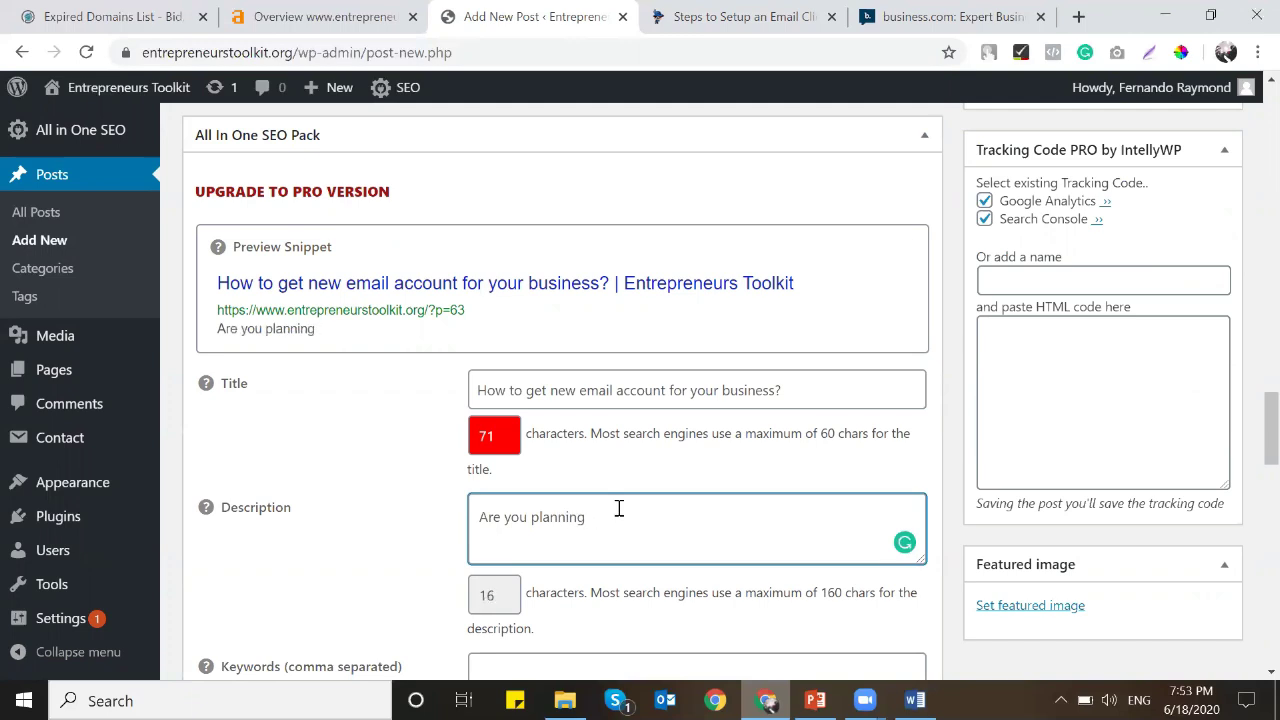
pyautogui.press('BackSpace')
pyautogui.press('BackSpace')
pyautogui.press('BackSpace')
pyautogui.press('BackSpace')
pyautogui.press('BackSpace')
pyautogui.press('BackSpace')
pyautogui.write('an business owner? ')
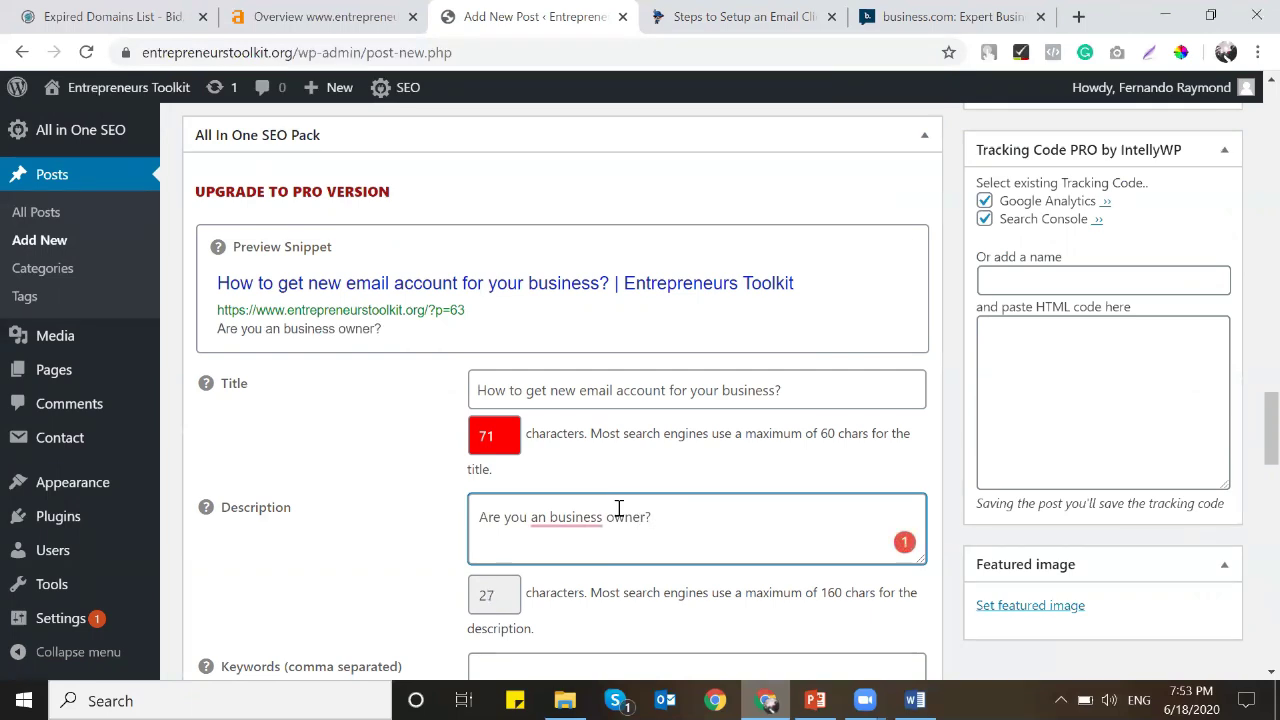
# Continue the SEO description with "Here are some tips for you to get a new email account for your business.".
pyautogui.write('HEre a')
pyautogui.press('BackSpace')
pyautogui.press('BackSpace')
pyautogui.write('ere are seom')
pyautogui.press('BackSpace')
pyautogui.press('BackSpace')
pyautogui.press('BackSpace')
pyautogui.press('BackSpace')
pyautogui.write('ome ')
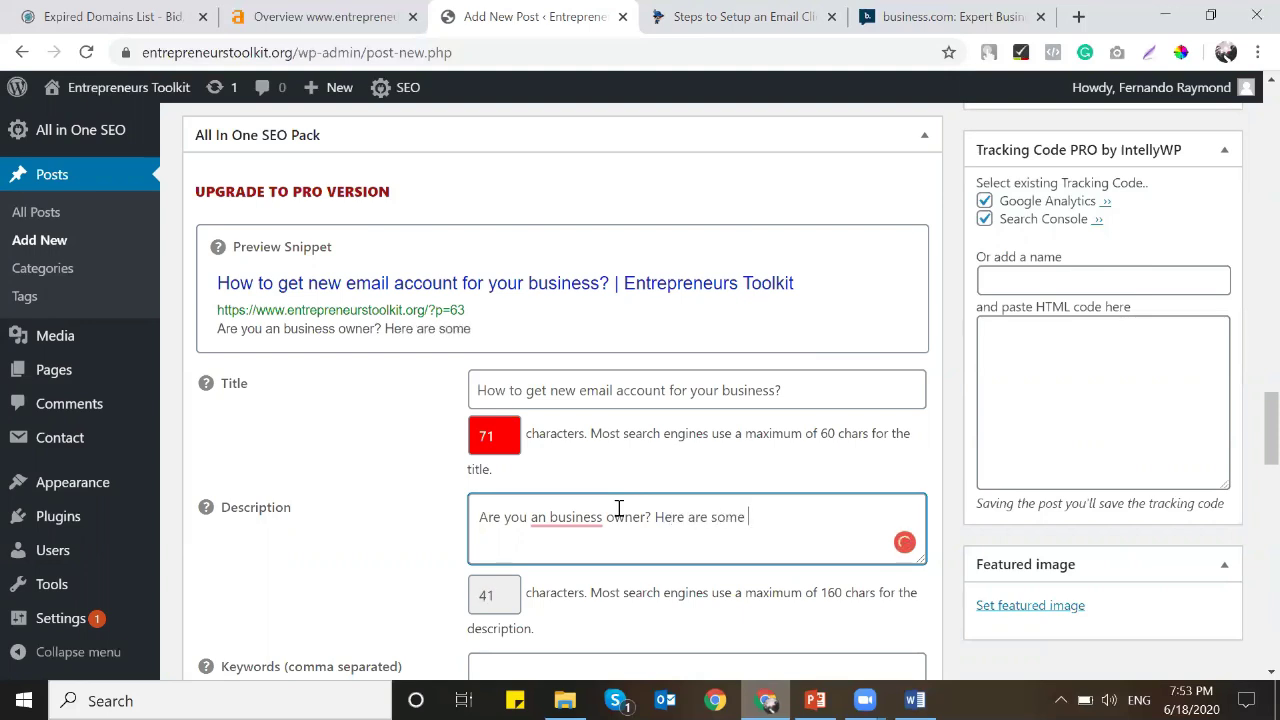
pyautogui.write('tips for you to ')
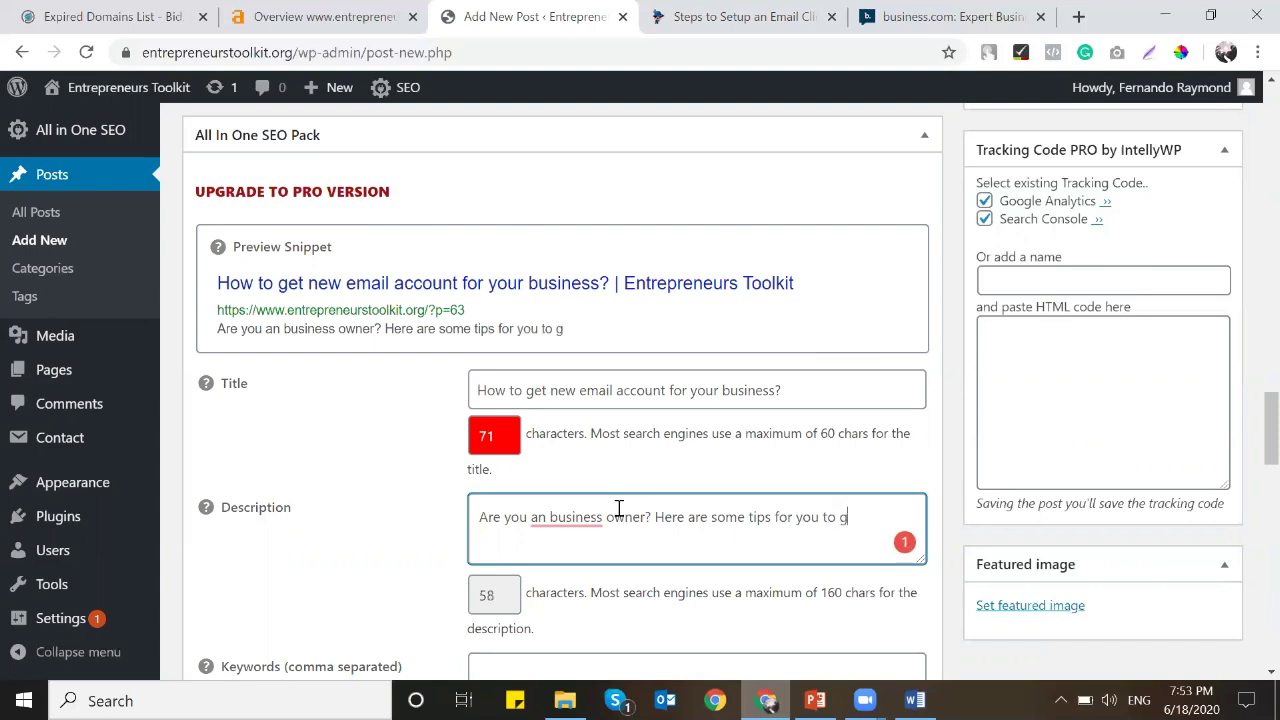
pyautogui.write('get a new email accoiunt for your business.')
# Finish the SEO description with "Tips to build the brand credibility with professional email." and correct "an business" to "a business".
pyautogui.scroll(15, 619, 509)
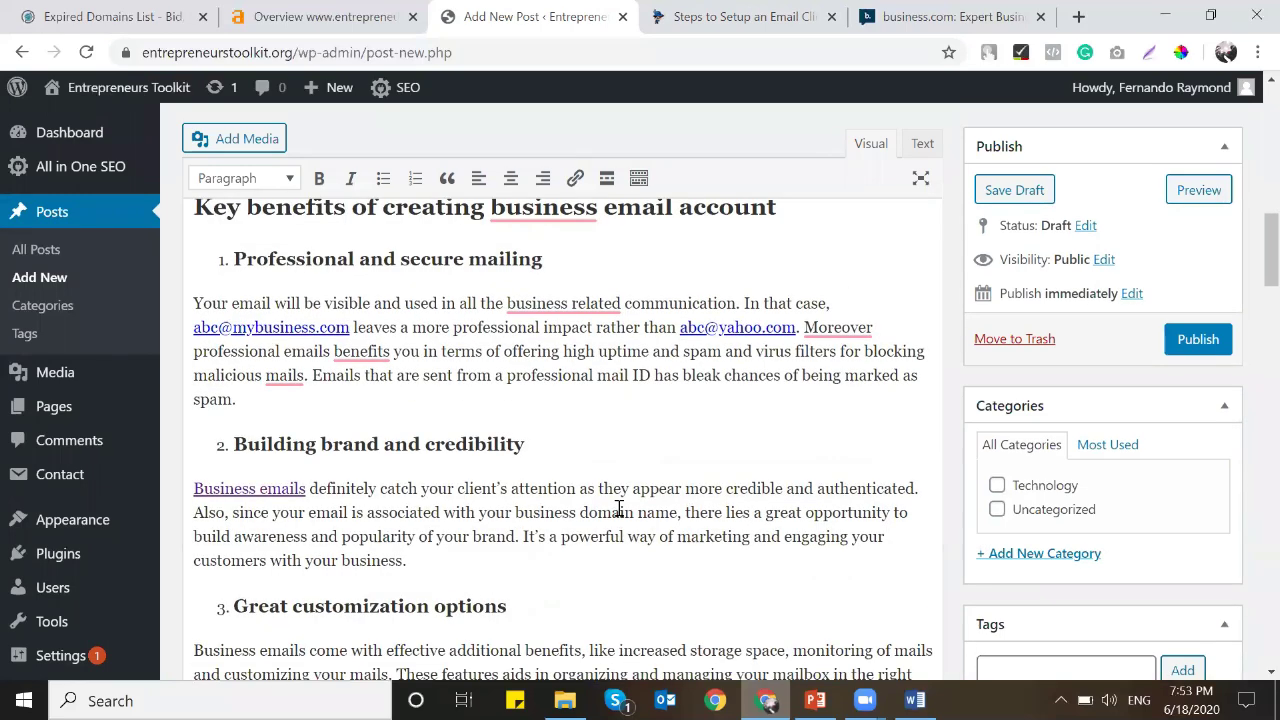
pyautogui.scroll(-15, 619, 509)
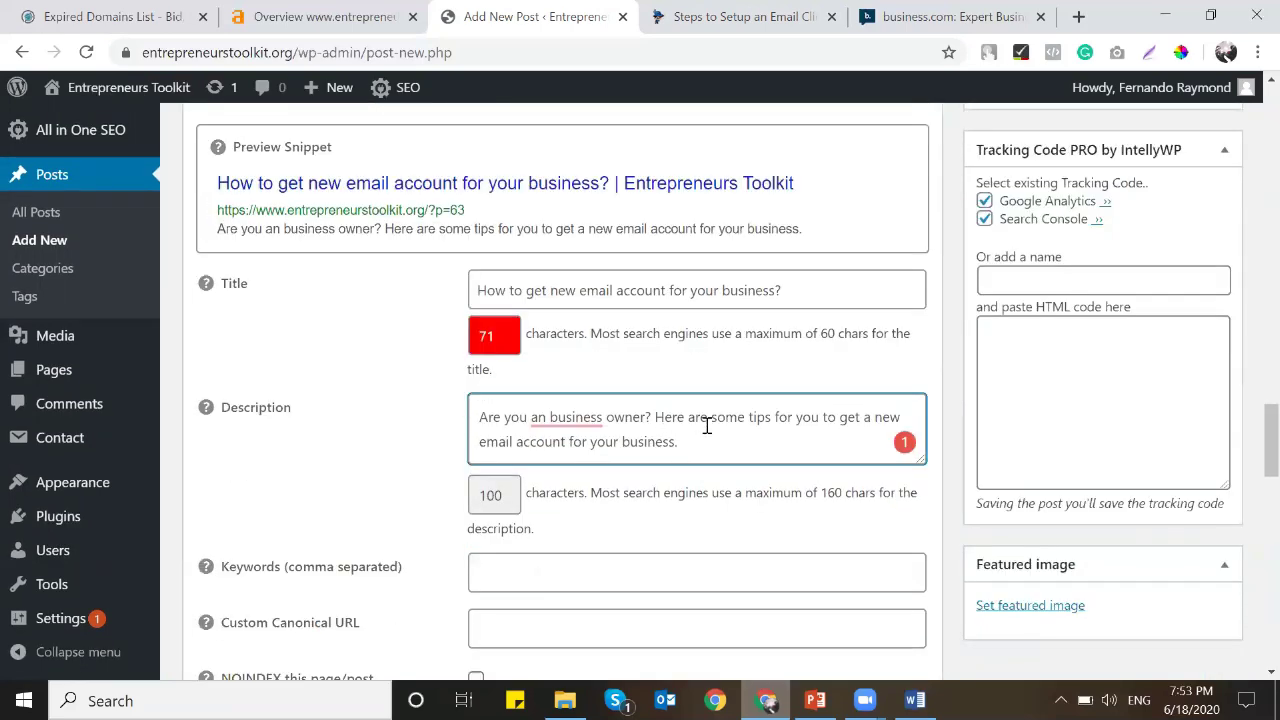
pyautogui.press('BackSpace')
pyautogui.write('Tips to bul')
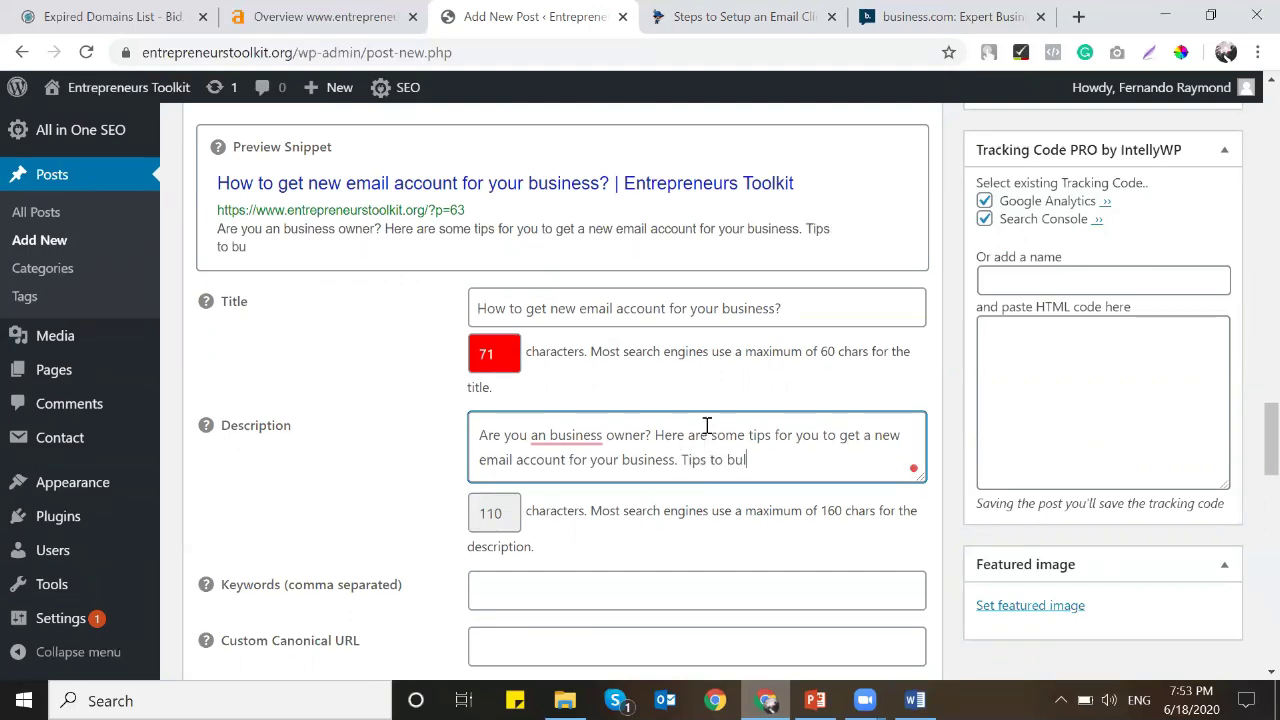
pyautogui.press('BackSpace')
pyautogui.write('ild the brand c')
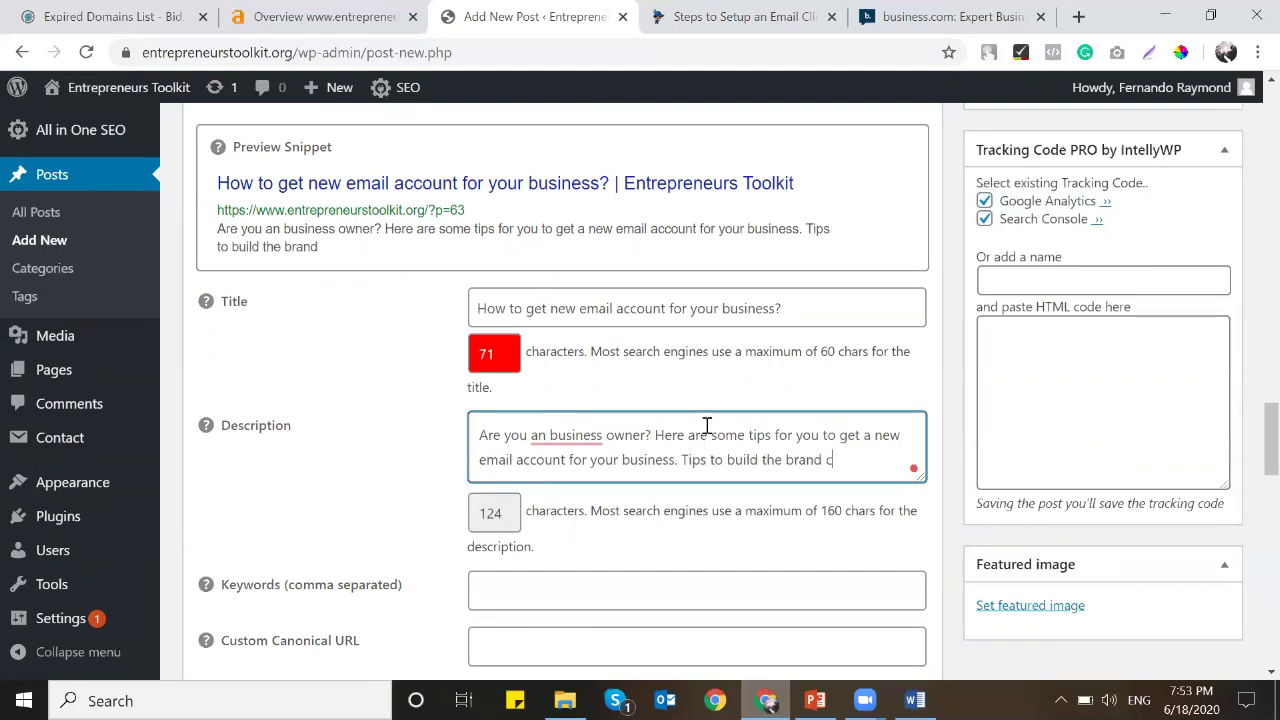
pyautogui.write('redibiltity with profes')
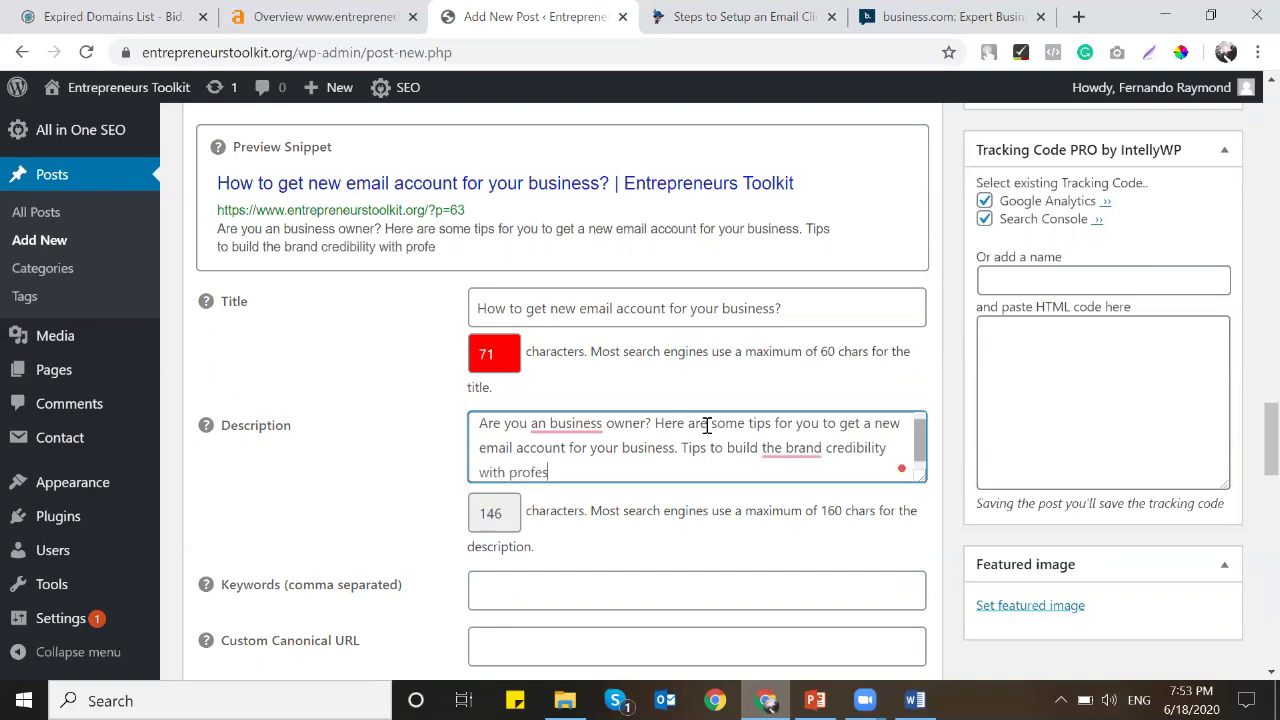
pyautogui.write('sional email.')
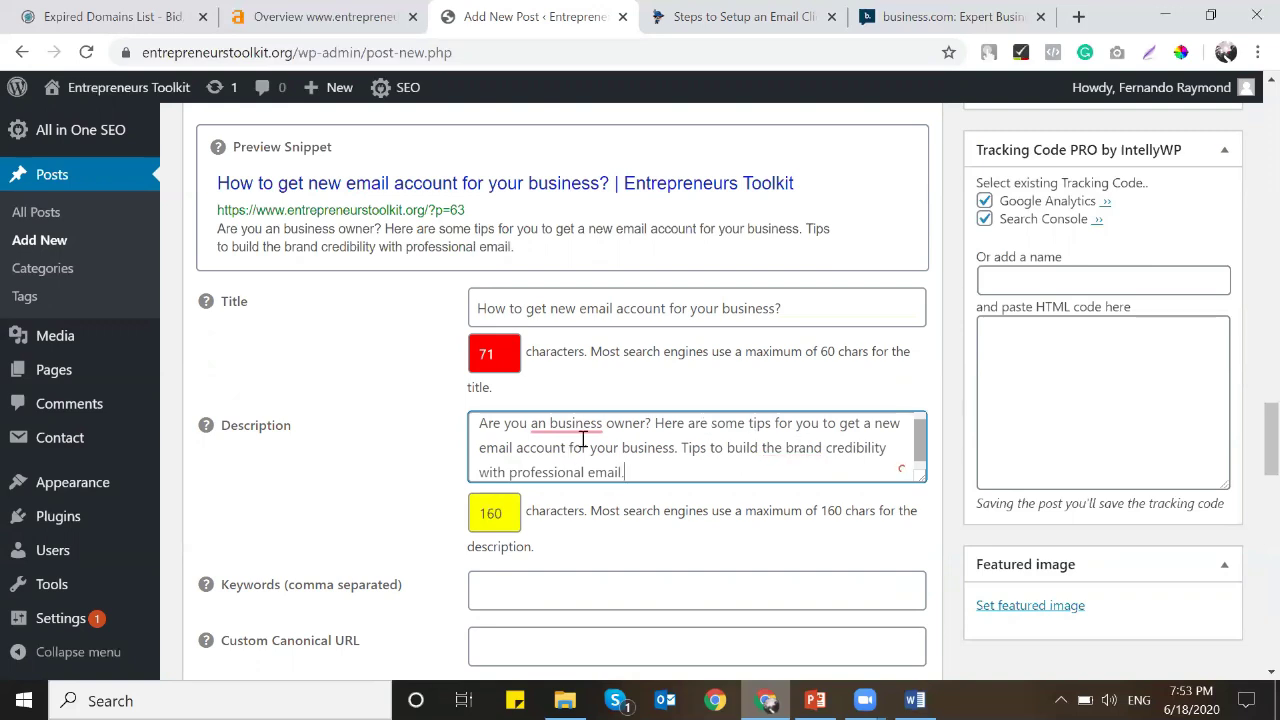
pyautogui.moveTo(583, 428)
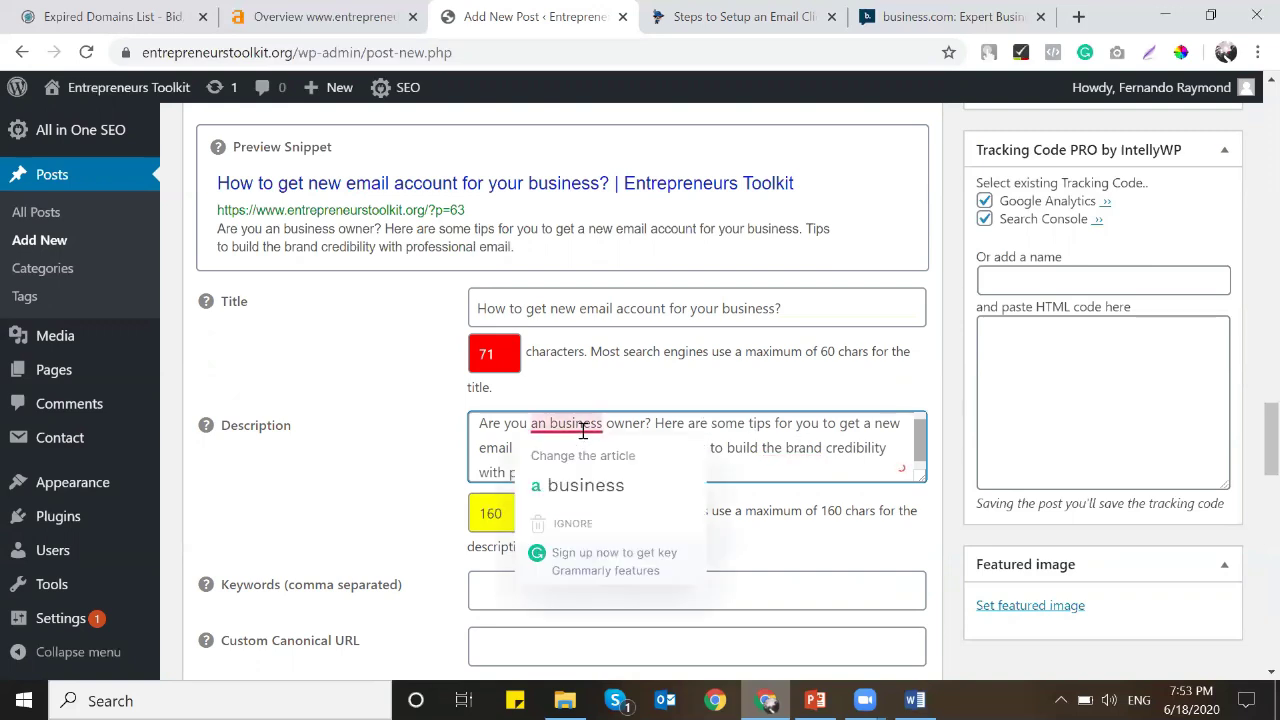
pyautogui.click(576, 474)
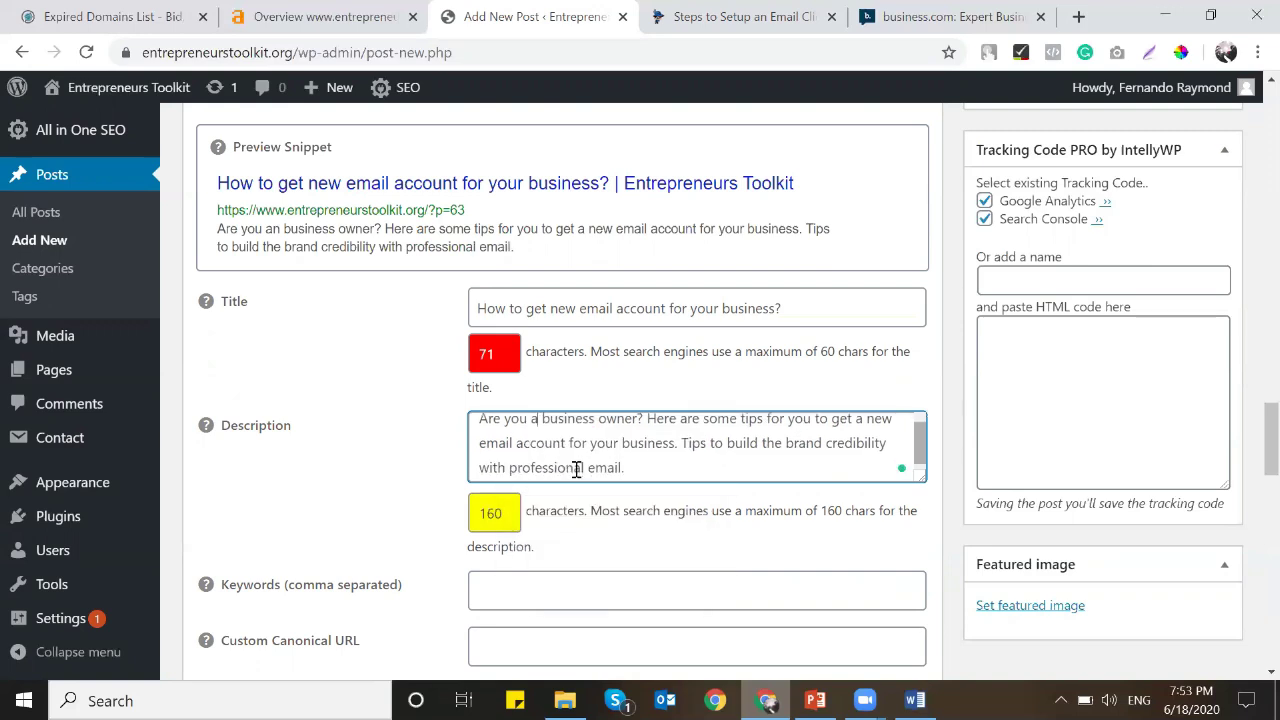
# Enter the SEO keywords "how to get email account for business, how to get email for business".
pyautogui.click(545, 591)
pyautogui.write('how to get email account for business, how to get e')
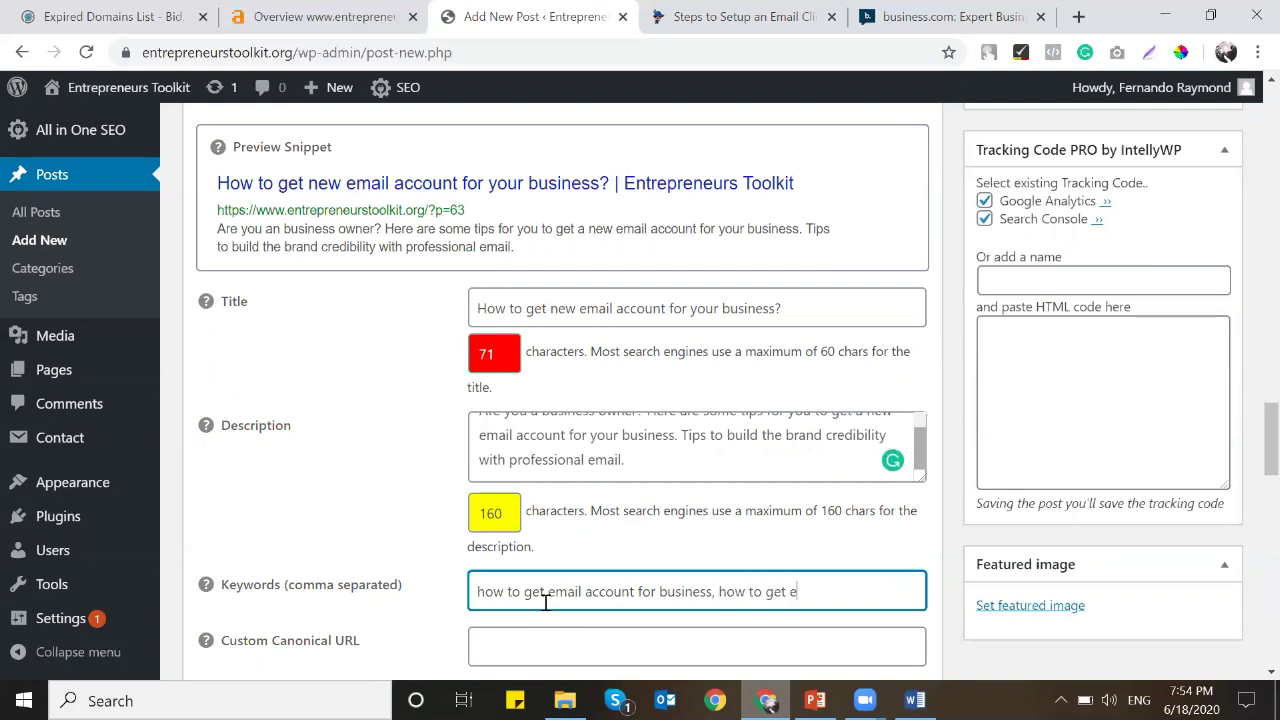
pyautogui.write('mail for business')
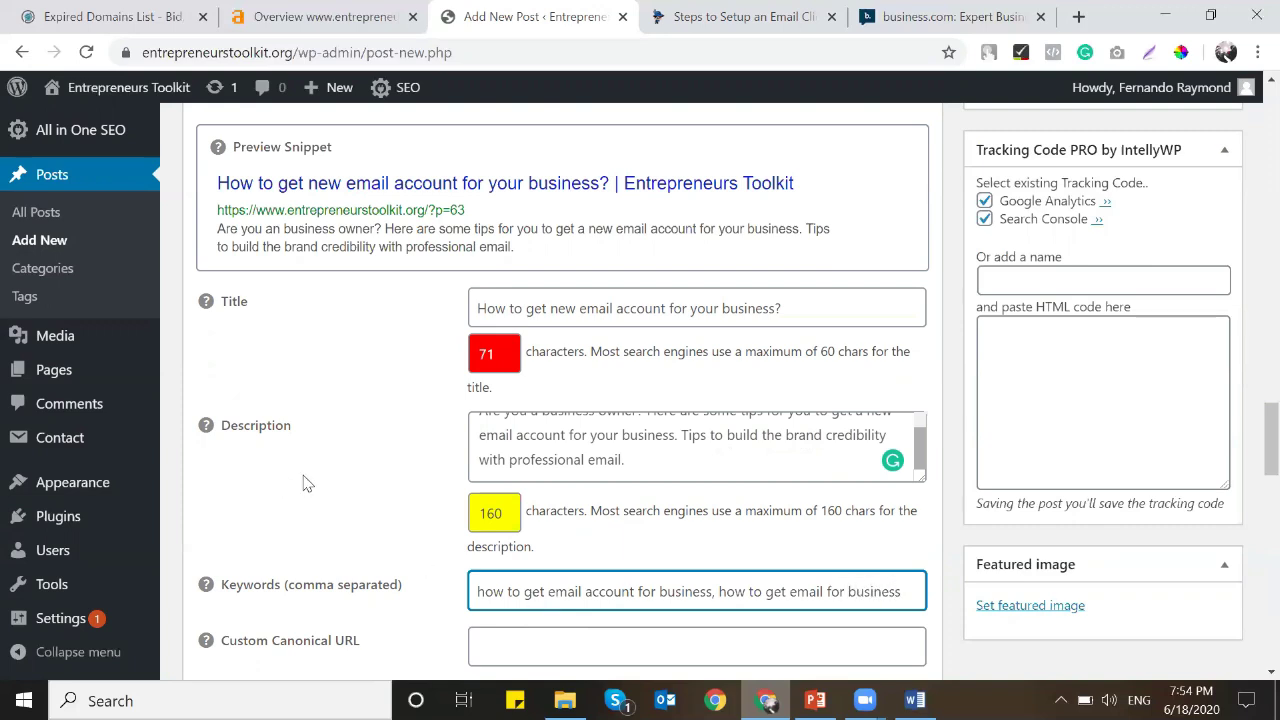
pyautogui.click(537, 424)
pyautogui.scroll(5, 765, 386)
# Upload new-email-account-for-business.png from the computer for use as the post's featured image.
pyautogui.scroll(-10, 766, 386)
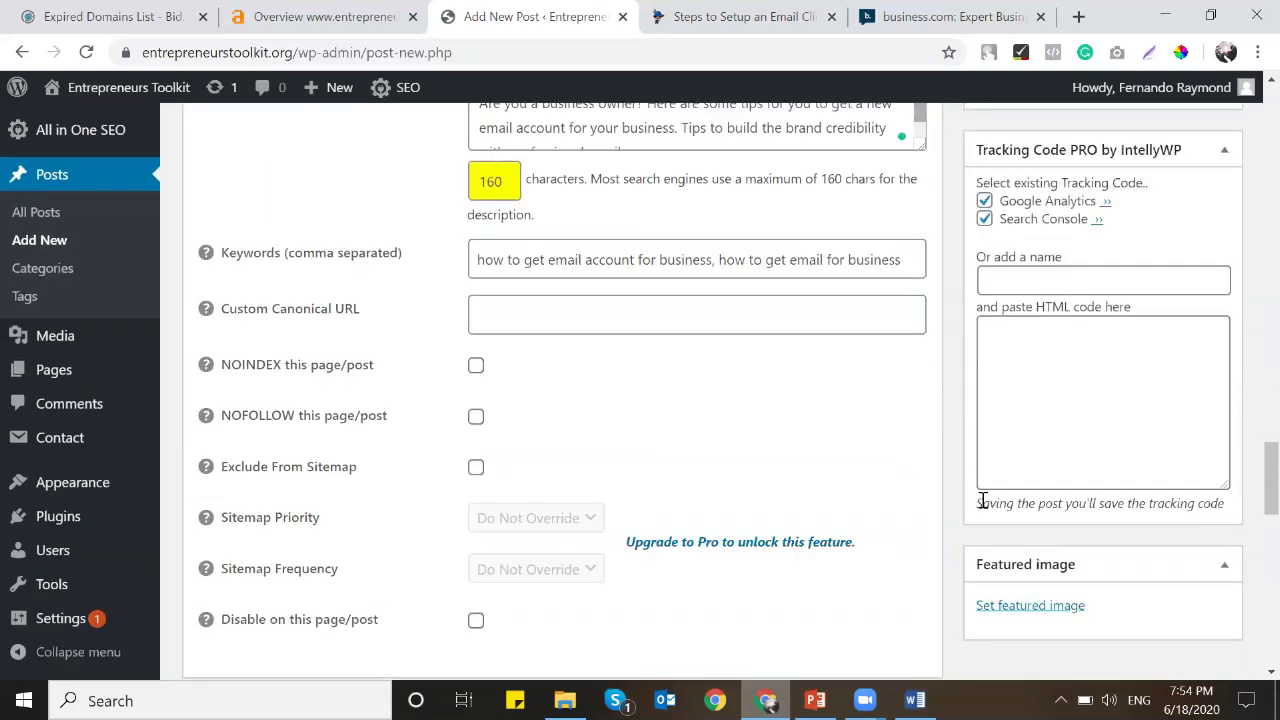
pyautogui.click(1037, 608)
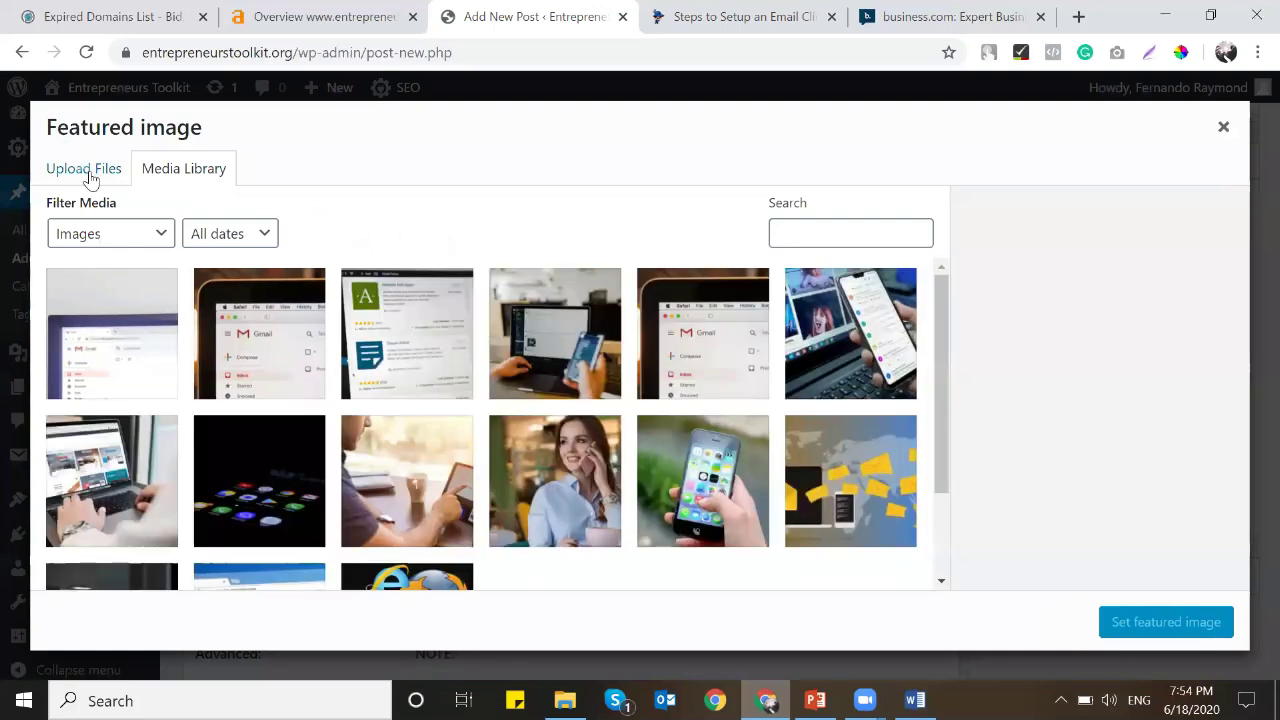
pyautogui.click(88, 172)
pyautogui.click(614, 420)
pyautogui.click(364, 222)
pyautogui.doubleClick(364, 222)
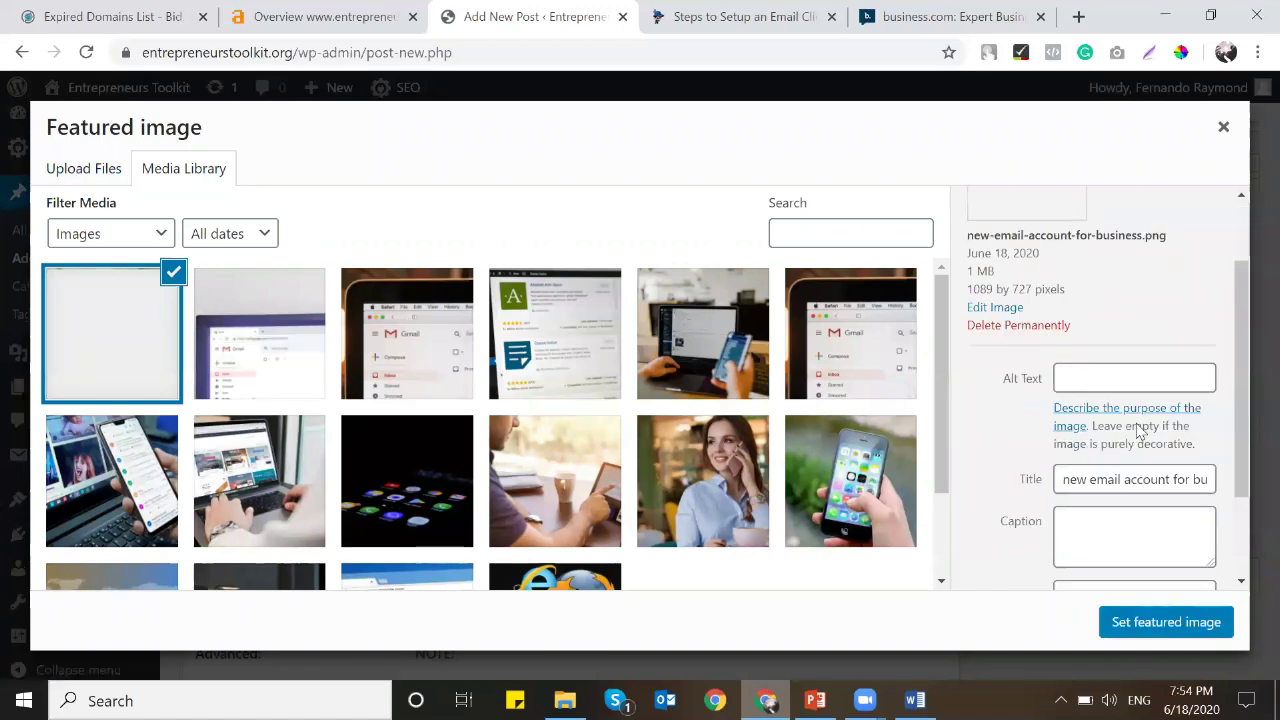
# Copy the image title "new email account for business" into its alt text and set the image as the featured image.
pyautogui.tripleClick(1125, 478)
pyautogui.hotkey('ctrl', 'c')
pyautogui.click(1106, 376)
pyautogui.hotkey('ctrl', 'v')
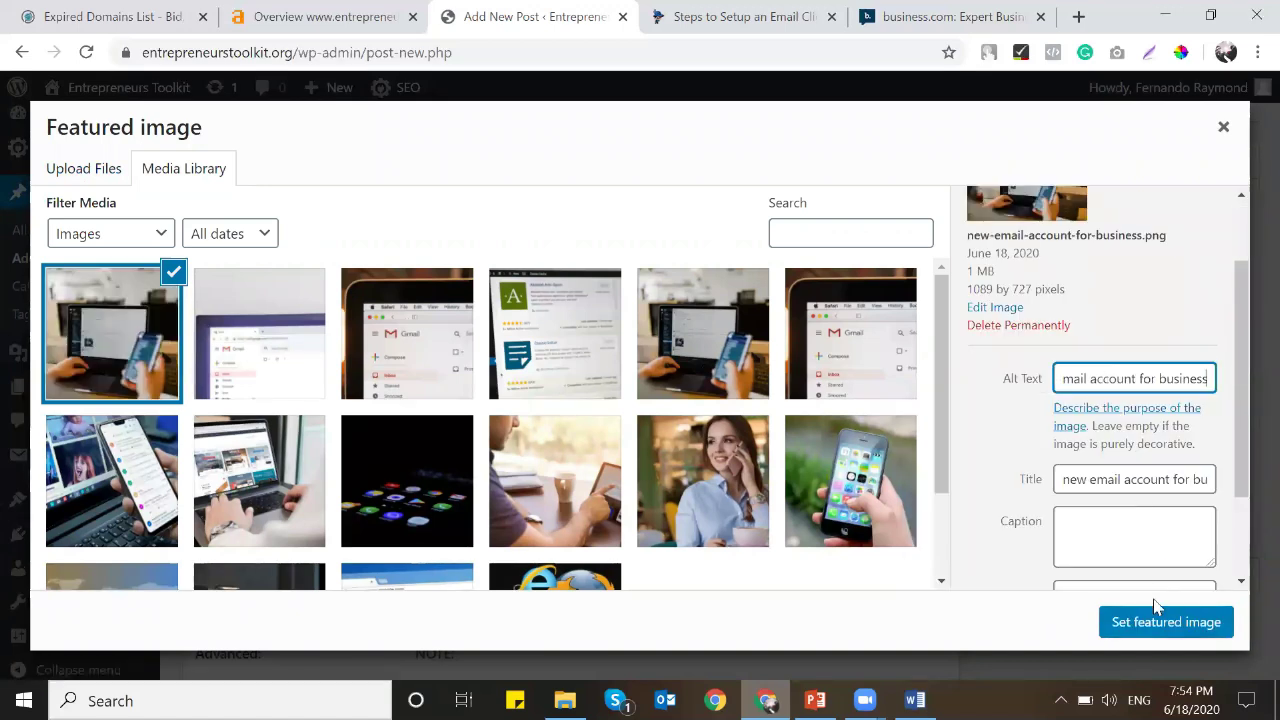
pyautogui.click(1143, 621)
# Add the tags "email", "business", "business website" and "business email" to the post.
pyautogui.scroll(9, 737, 437)
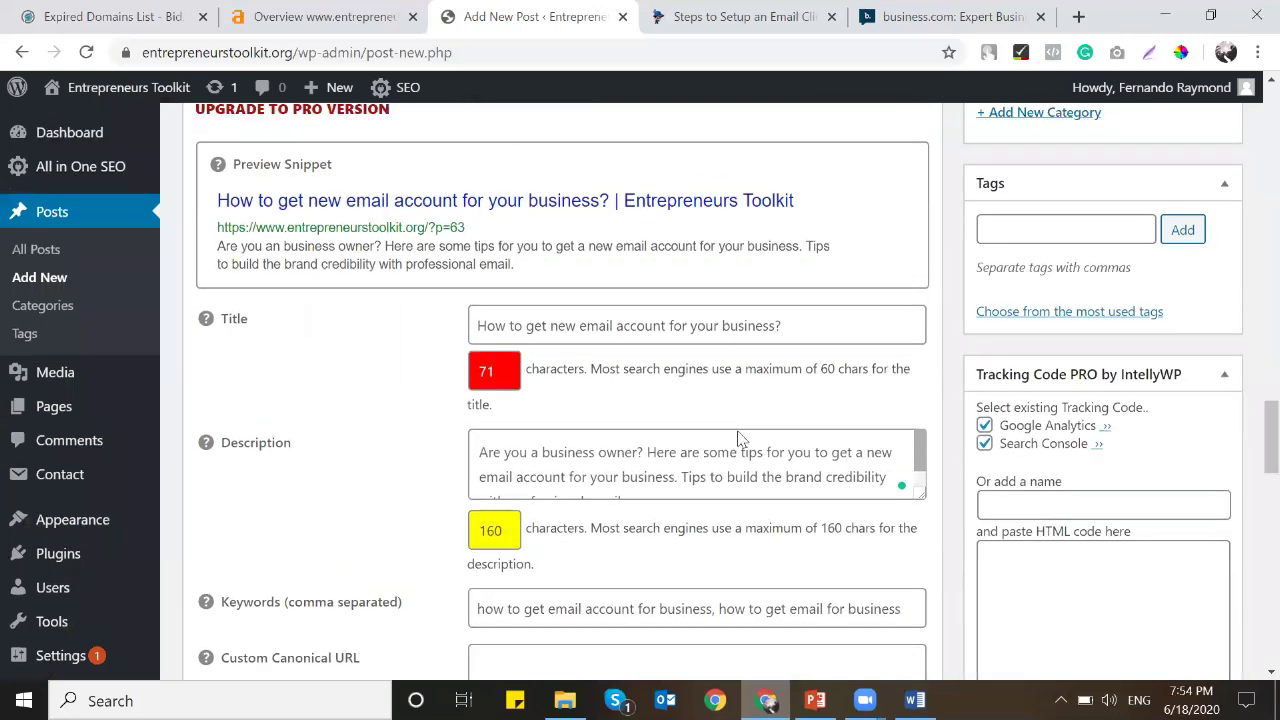
pyautogui.scroll(-3, 737, 430)
pyautogui.click(1024, 302)
pyautogui.write('email')
pyautogui.press('Return')
pyautogui.write('busie')
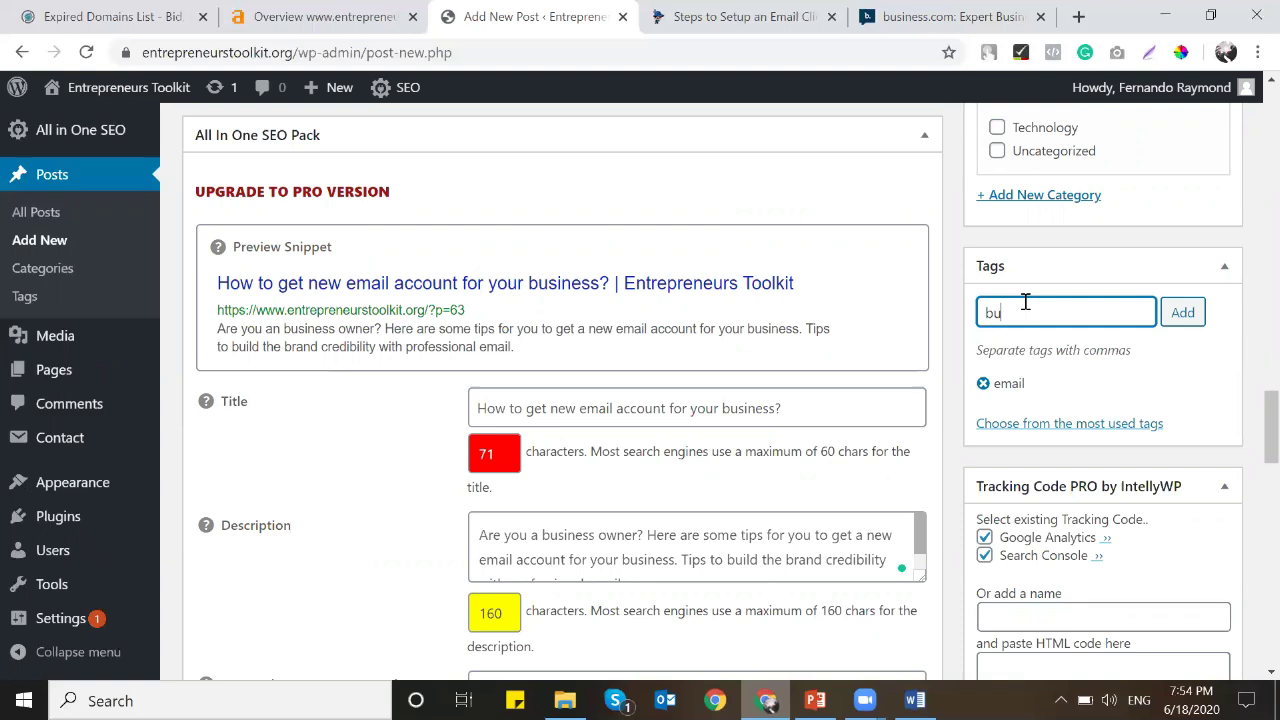
pyautogui.press('BackSpace')
pyautogui.write('ness')
pyautogui.press('Return')
pyautogui.write('business website')
pyautogui.press('Return')
pyautogui.write('ebusiness email')
pyautogui.press('Return')
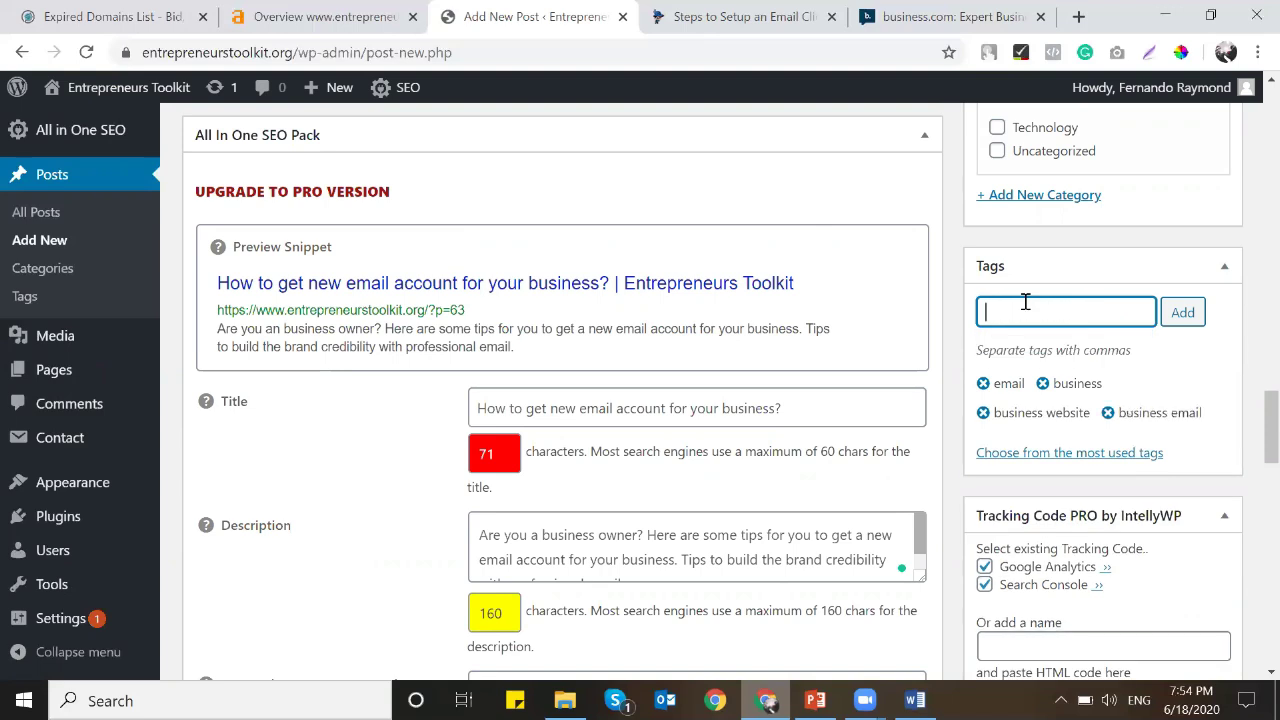
# Create a new category named "Business" and assign it to the post.
pyautogui.scroll(1, 1025, 302)
pyautogui.click(1025, 296)
pyautogui.write('Business')
pyautogui.press('Return')
pyautogui.scroll(3, 760, 362)
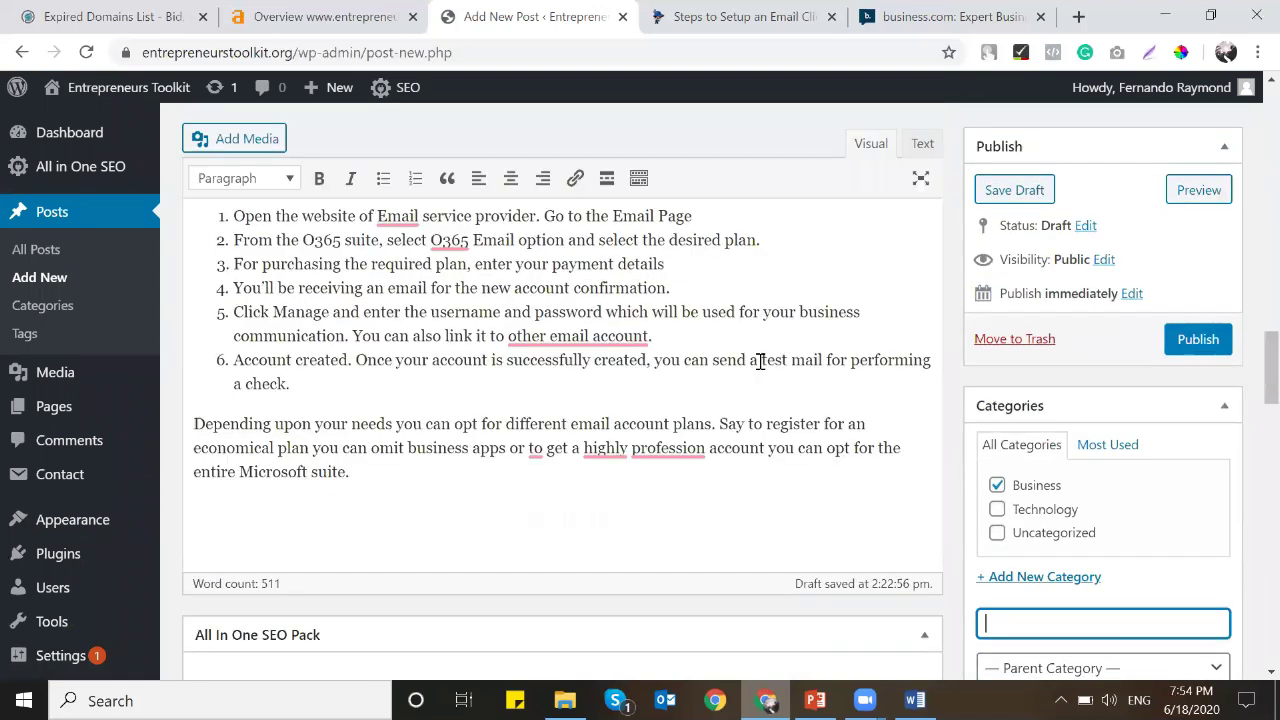
# Publish the draft post "How to get new email account for your business?".
pyautogui.scroll(5, 760, 362)
pyautogui.click(1198, 339)
pyautogui.scroll(3, 621, 383)
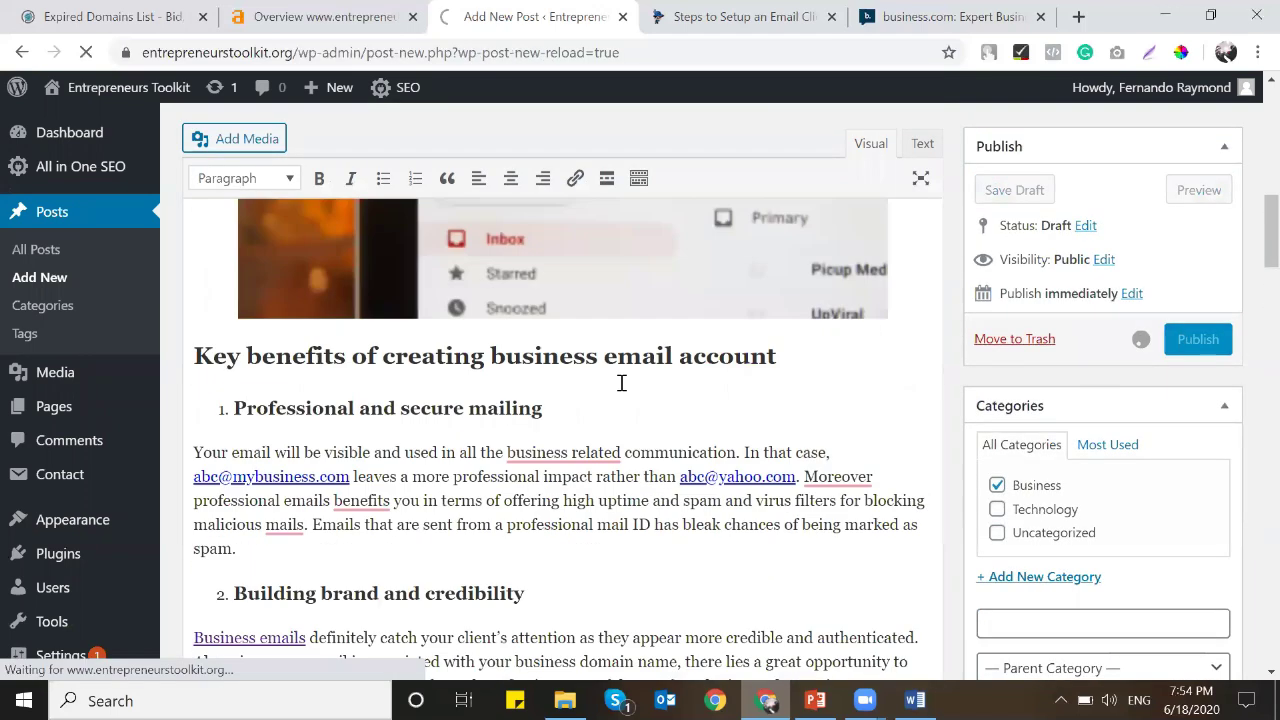
pyautogui.scroll(1, 621, 383)
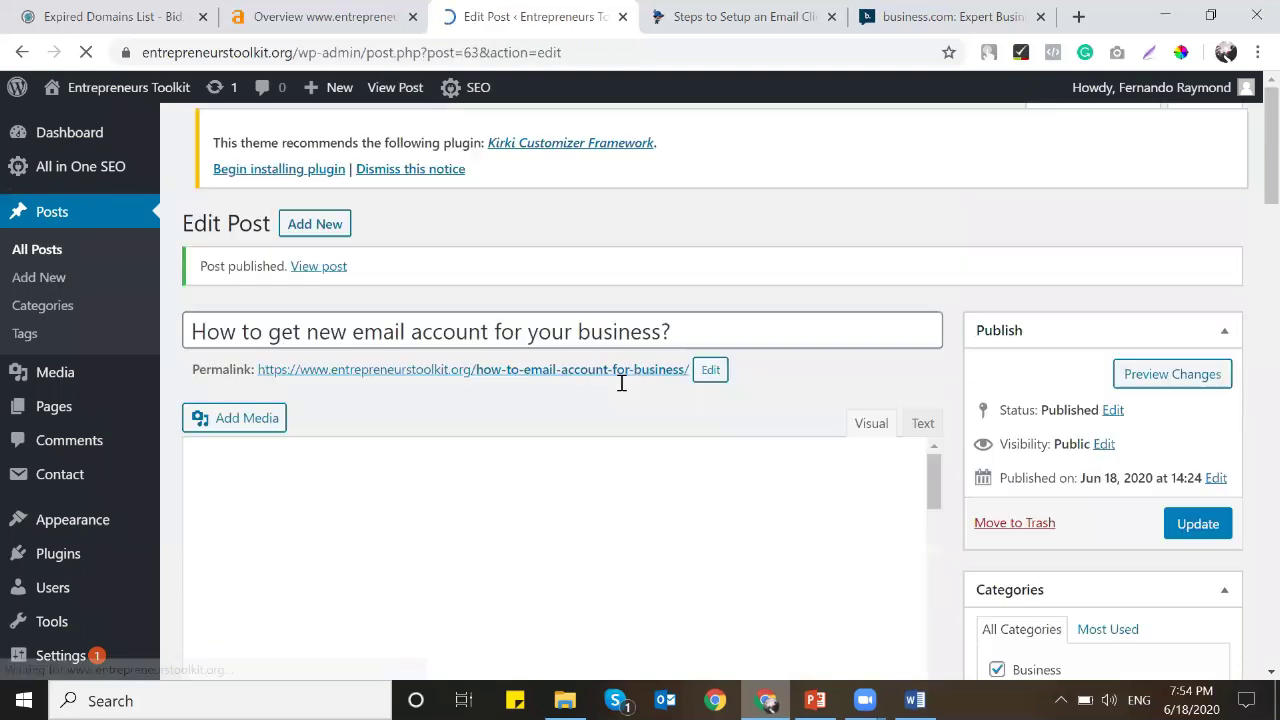
# Insert a table of contents built from Heading 2 and Heading 3 in the post, and update the post.
pyautogui.scroll(-15, 620, 384)
pyautogui.scroll(-10, 620, 384)
pyautogui.scroll(6, 472, 330)
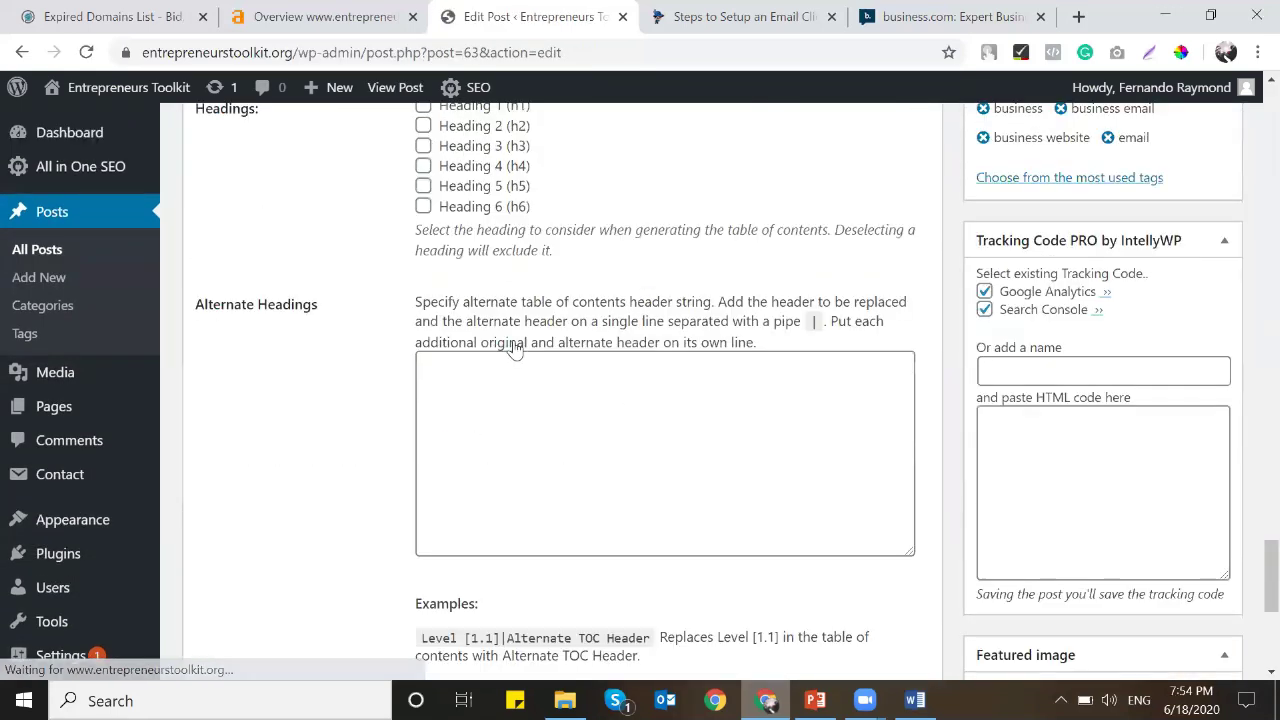
pyautogui.click(472, 330)
pyautogui.click(488, 346)
pyautogui.scroll(3, 494, 343)
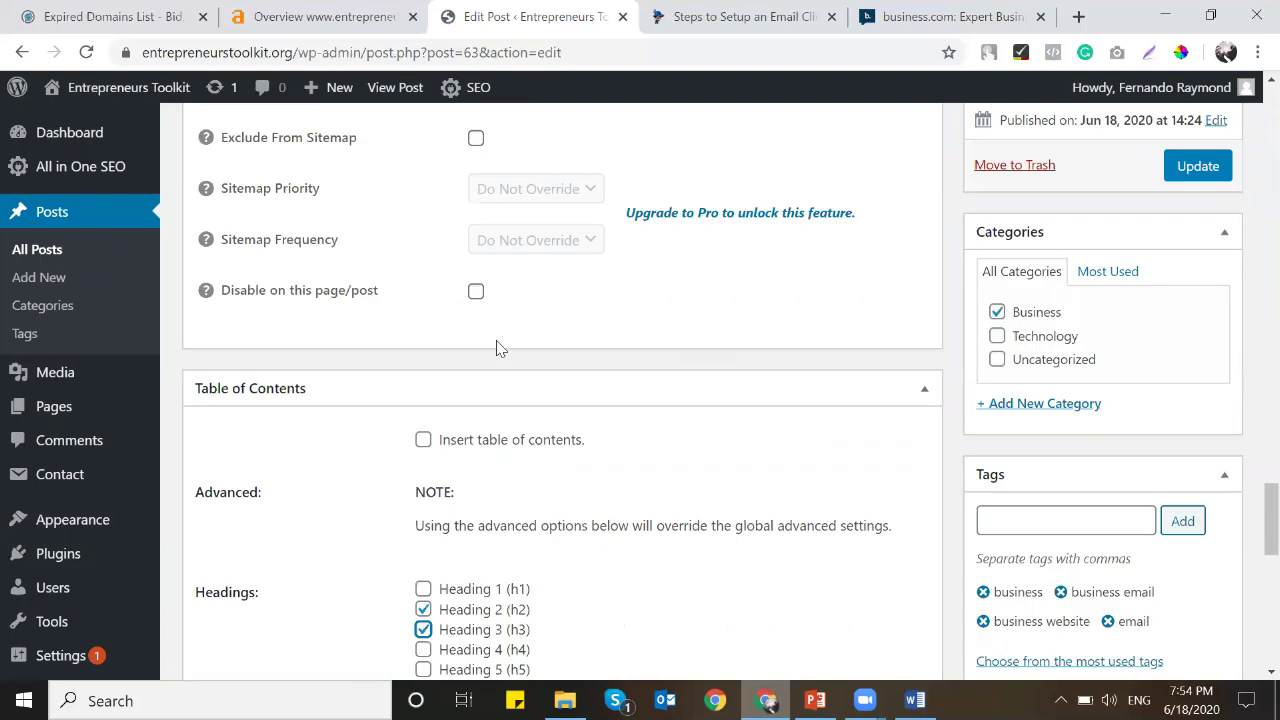
pyautogui.click(423, 455)
pyautogui.click(1185, 184)
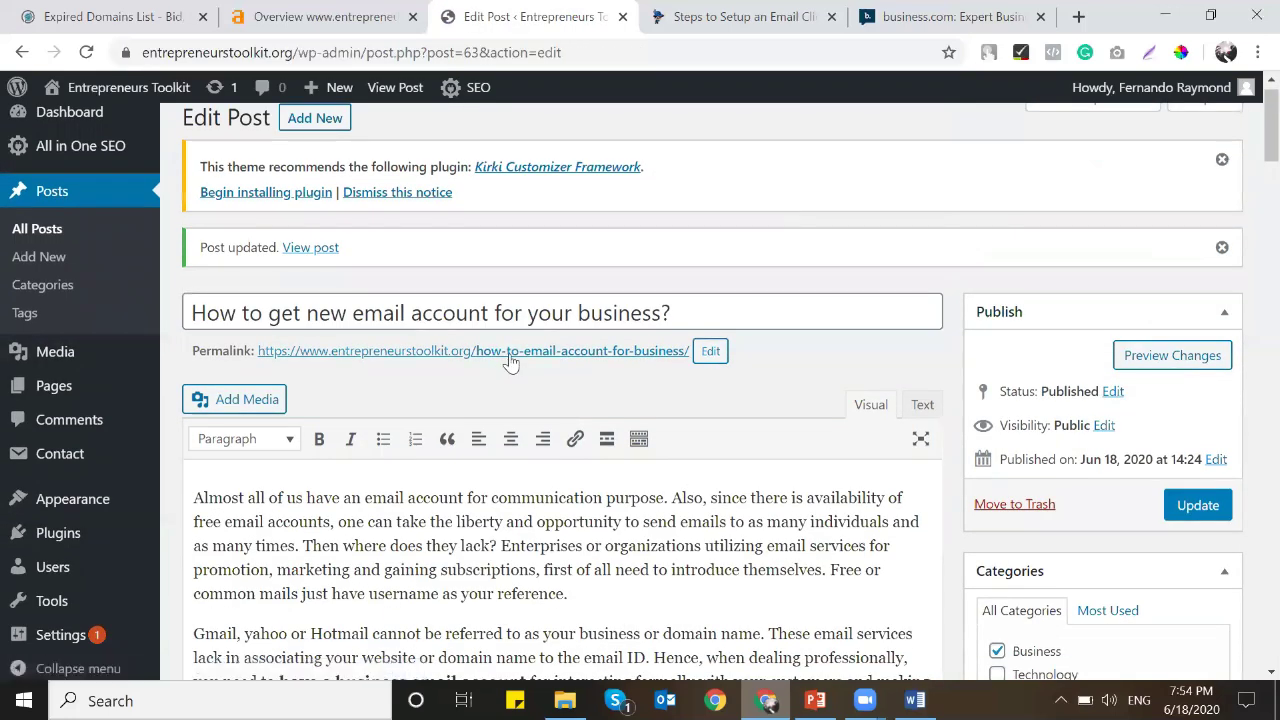
# Open the post's permalink in a new browser tab and close the two leftover reference article tabs.
pyautogui.rightClick(510, 351)
pyautogui.click(560, 363)
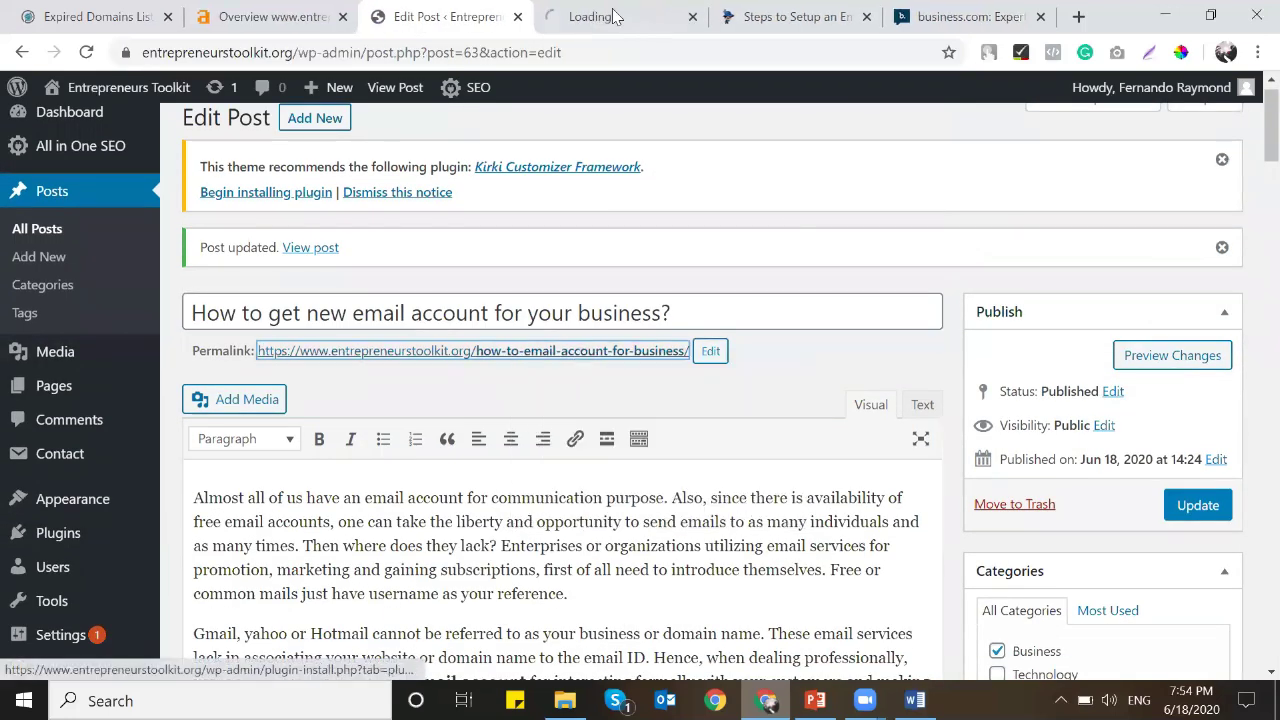
pyautogui.click(614, 16)
pyautogui.click(866, 16)
pyautogui.click(866, 16)
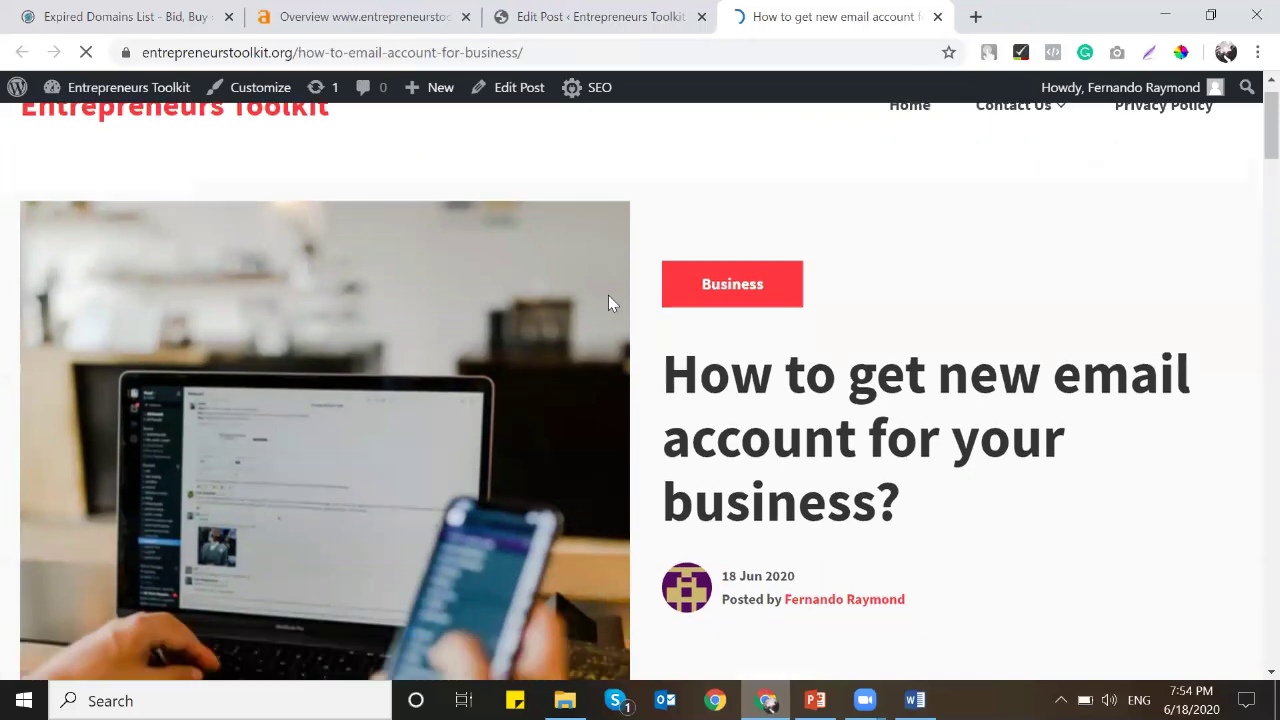
pyautogui.scroll(-2, 640, 300)
pyautogui.scroll(-4, 783, 294)
pyautogui.scroll(-15, 783, 297)
pyautogui.scroll(3, 783, 297)
# Remove the list numbering from the three subheadings under "Key benefits of creating business email account" and update the post.
pyautogui.click(606, 16)
pyautogui.scroll(-10, 443, 362)
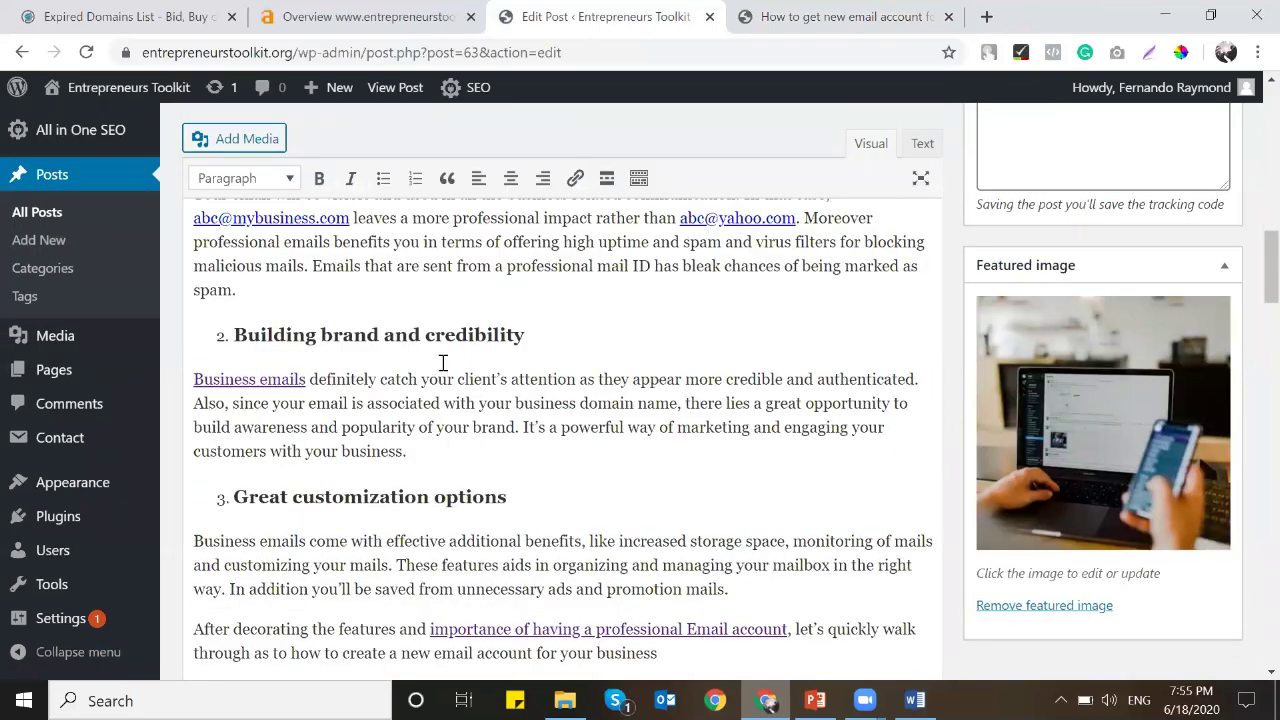
pyautogui.scroll(2, 443, 362)
pyautogui.click(234, 349)
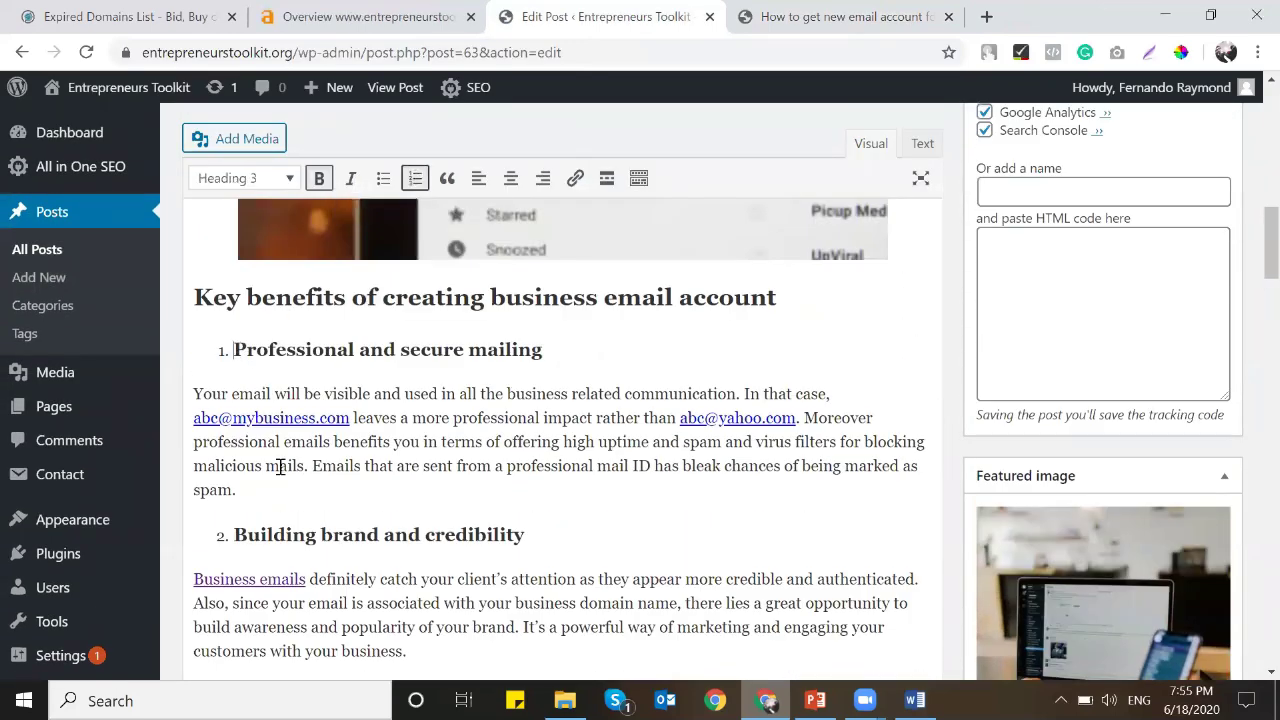
pyautogui.press('BackSpace')
pyautogui.click(415, 178)
pyautogui.scroll(-2, 375, 330)
pyautogui.scroll(-2, 375, 330)
pyautogui.scroll(4, 274, 323)
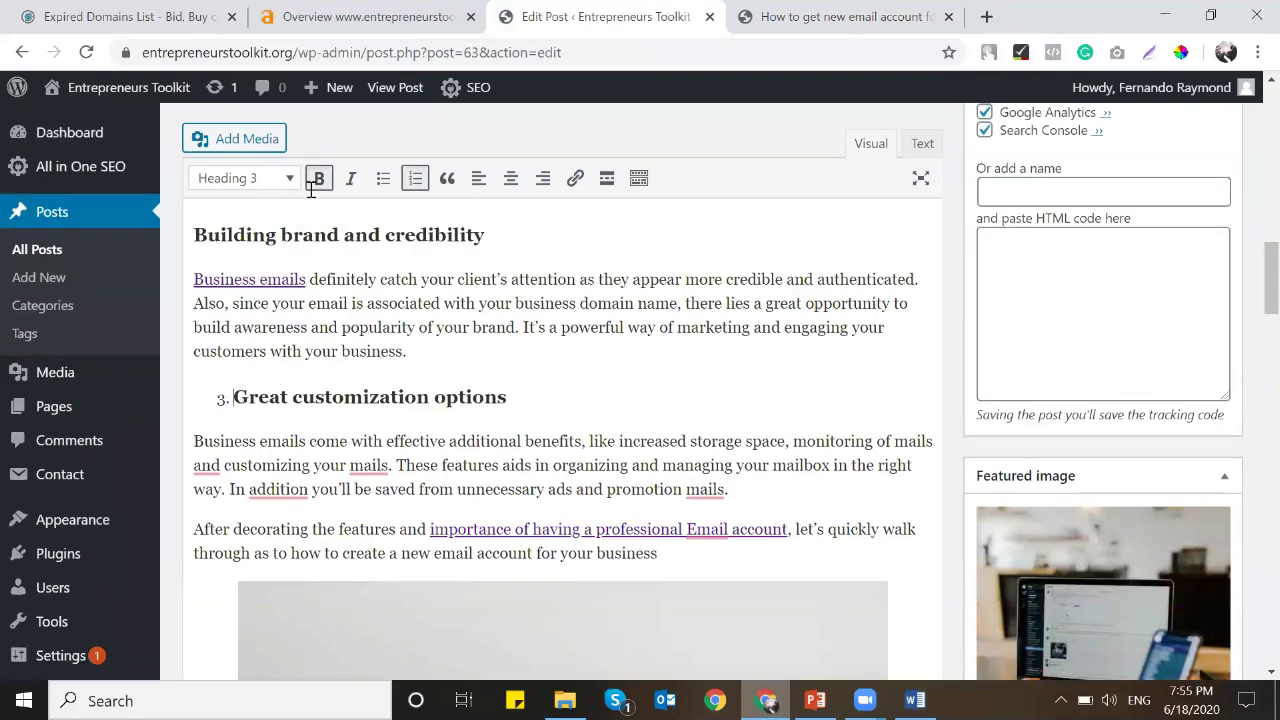
pyautogui.click(415, 178)
pyautogui.scroll(-5, 535, 421)
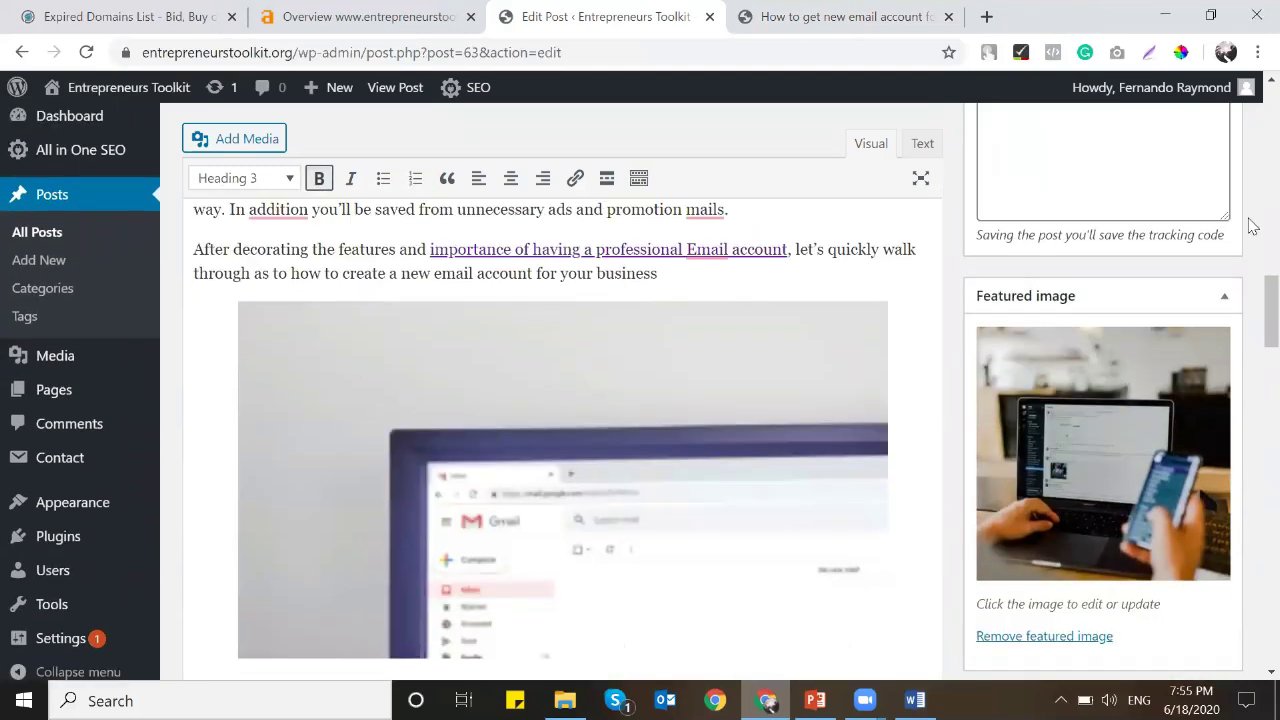
pyautogui.scroll(1, 1189, 223)
pyautogui.click(1193, 203)
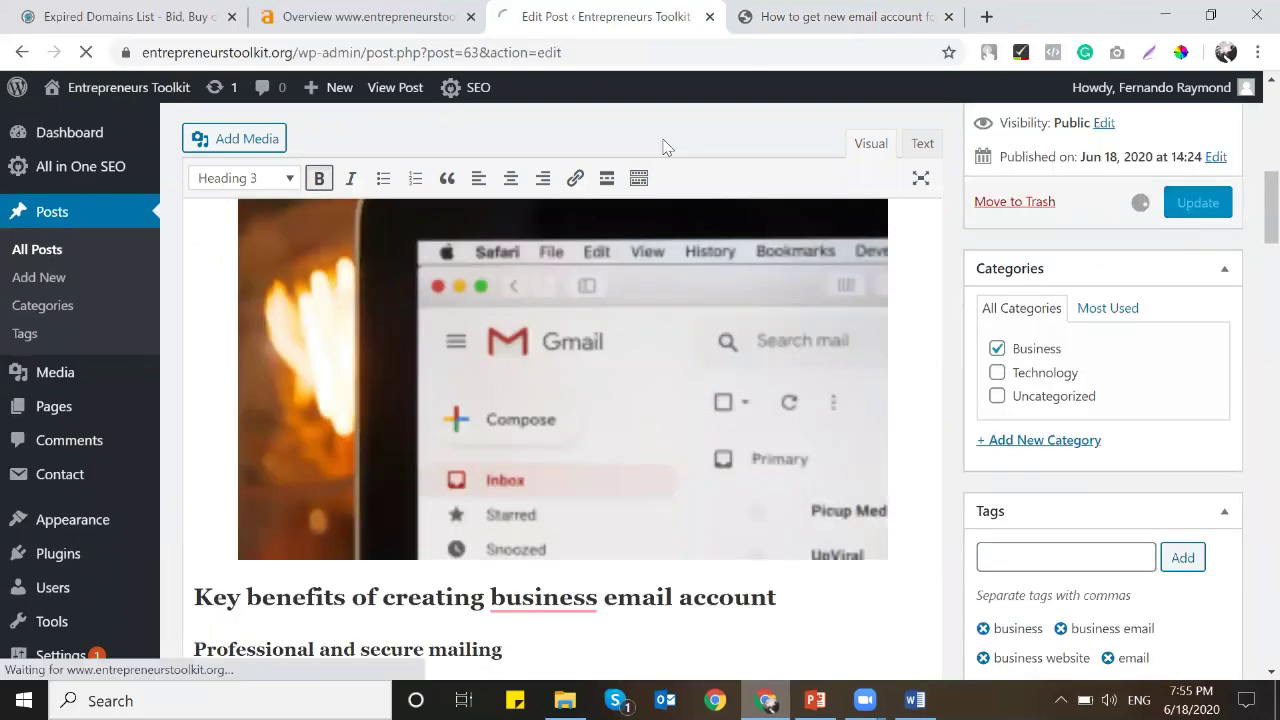
# Reload the live post and check its table of contents, subheadings and images.
pyautogui.click(840, 17)
pyautogui.click(87, 54)
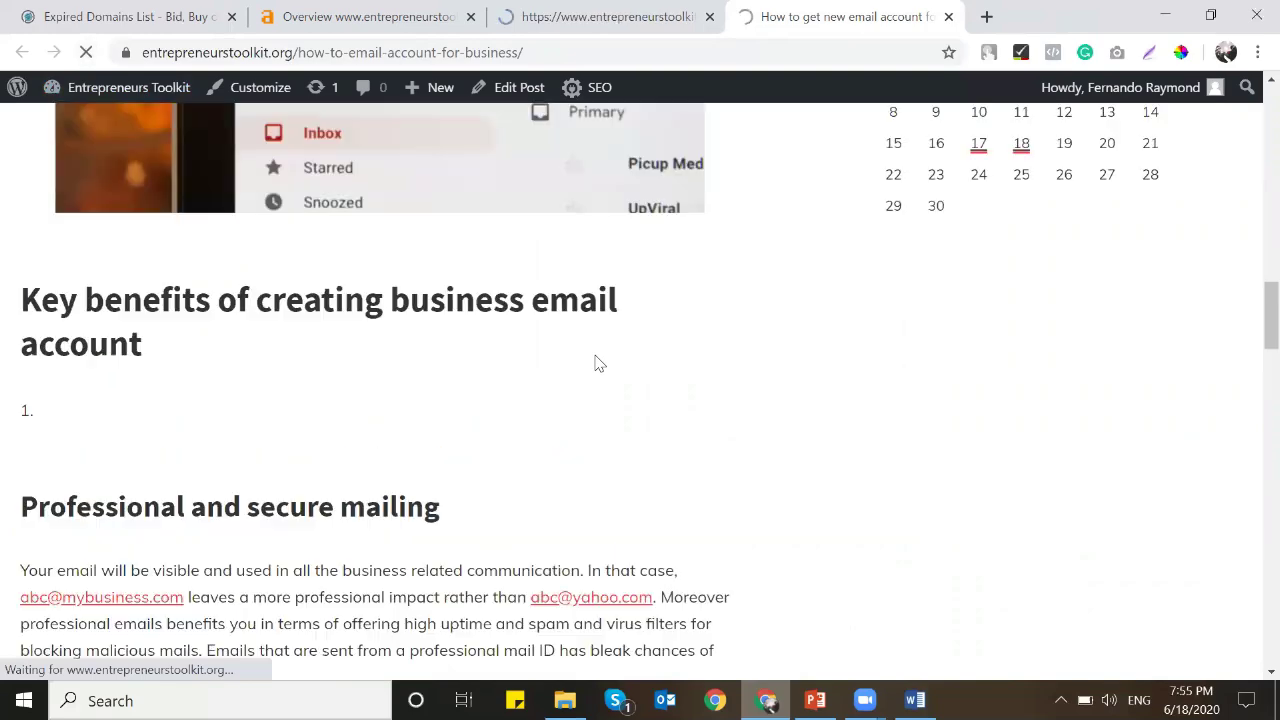
pyautogui.scroll(10, 595, 364)
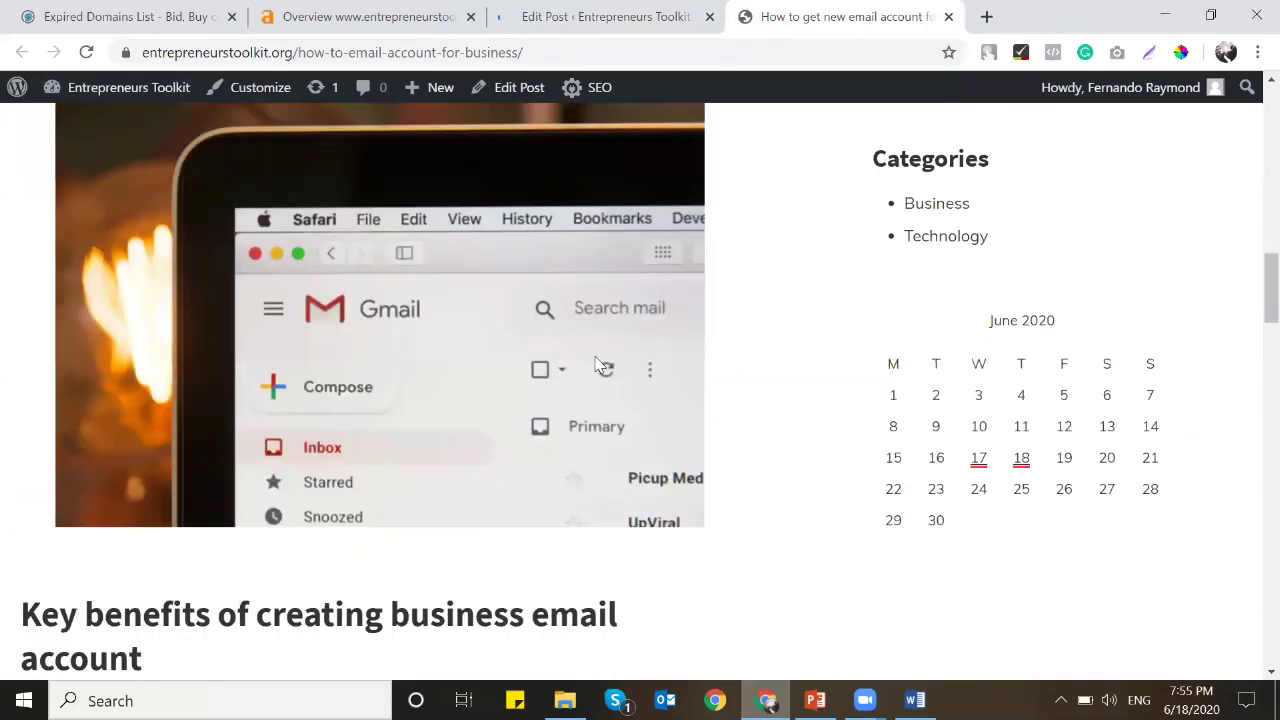
pyautogui.scroll(1, 597, 364)
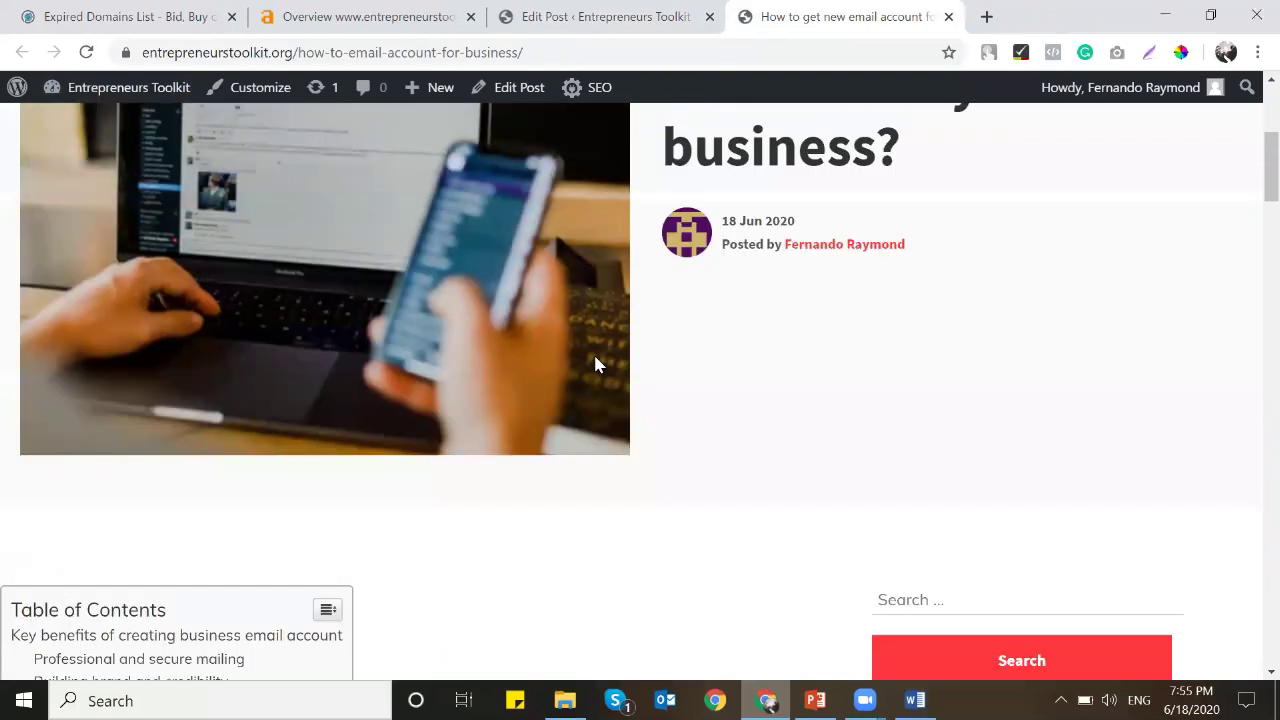
pyautogui.scroll(2, 597, 364)
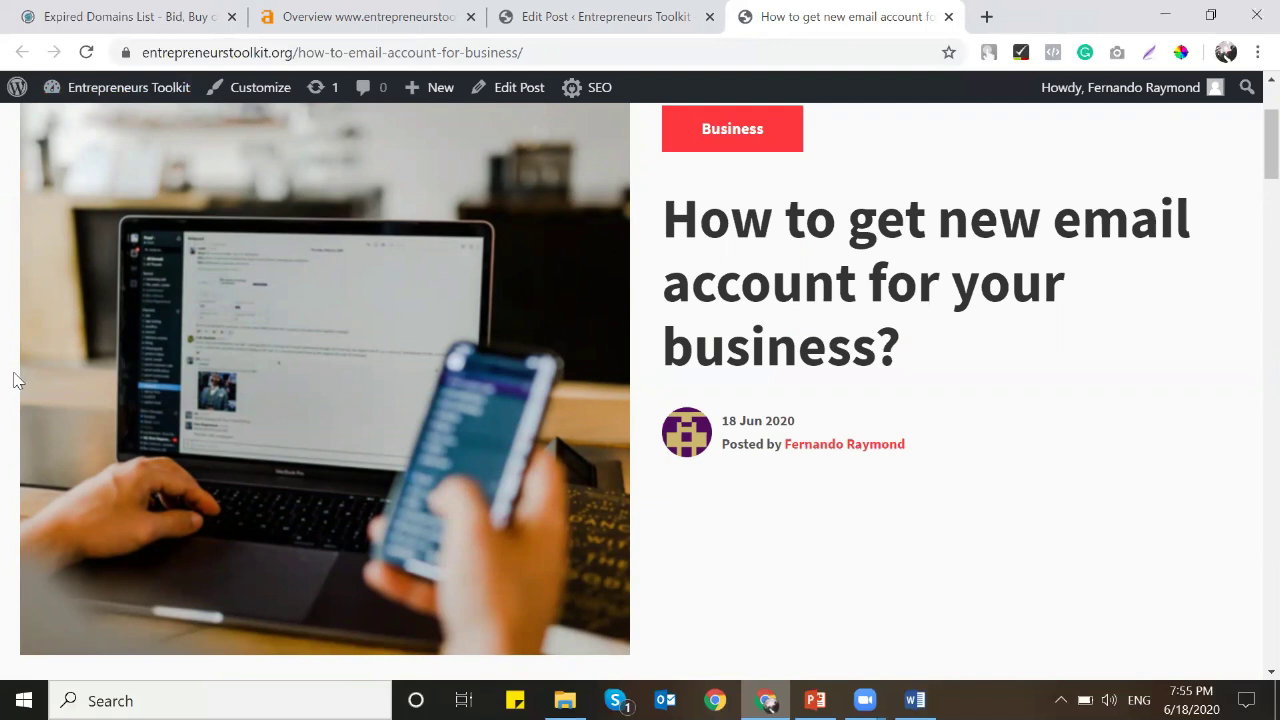
pyautogui.scroll(2, 360, 371)
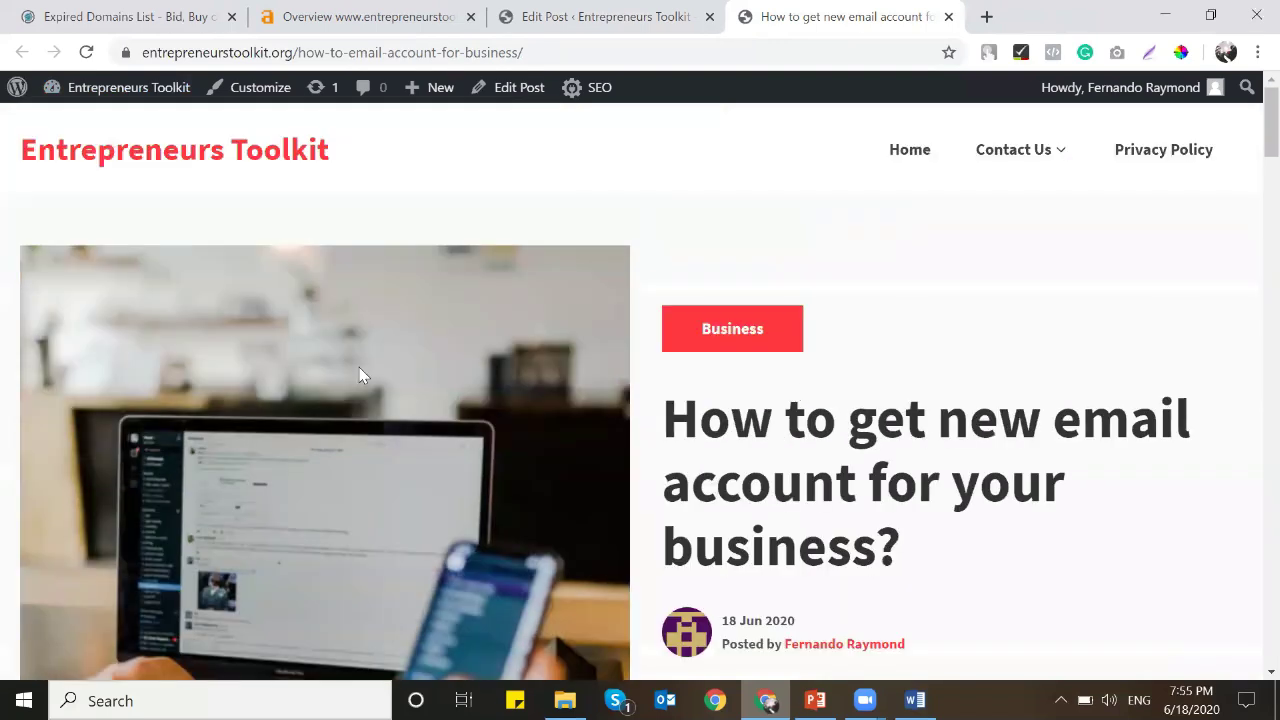
pyautogui.scroll(-4, 836, 371)
pyautogui.scroll(-9, 836, 371)
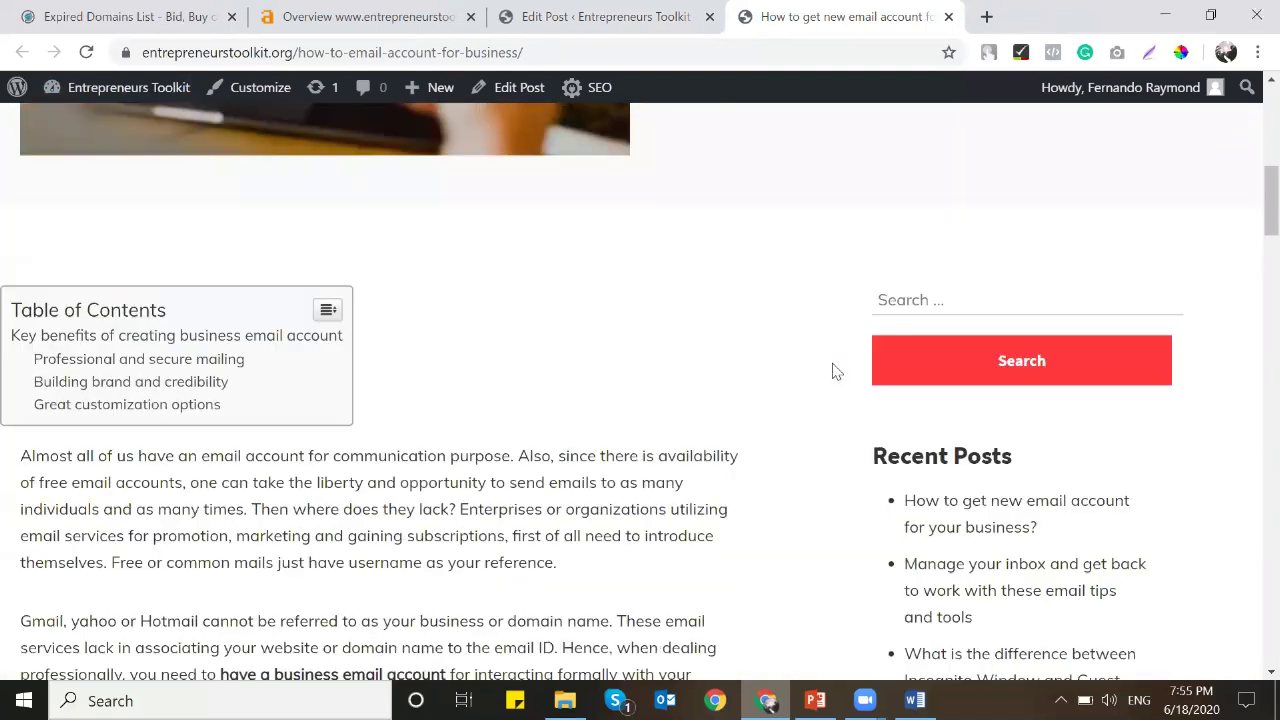
pyautogui.scroll(-5, 836, 371)
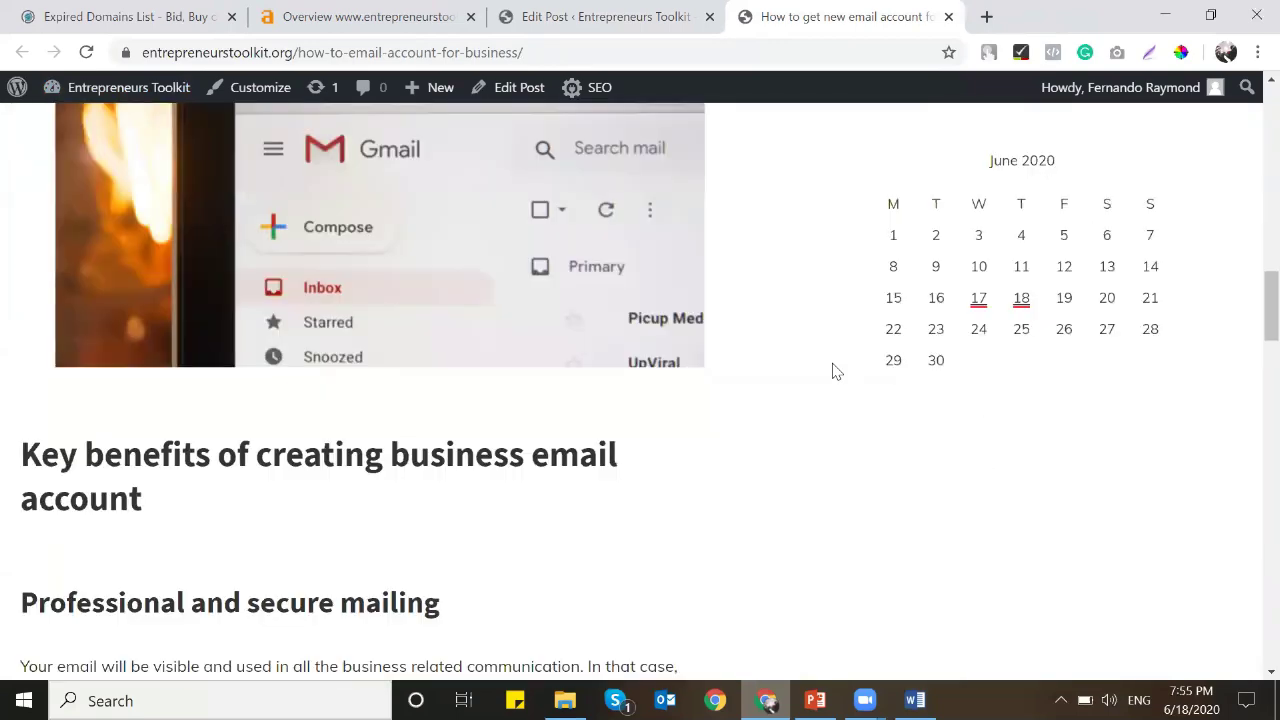
pyautogui.scroll(-4, 402, 366)
pyautogui.scroll(-10, 408, 364)
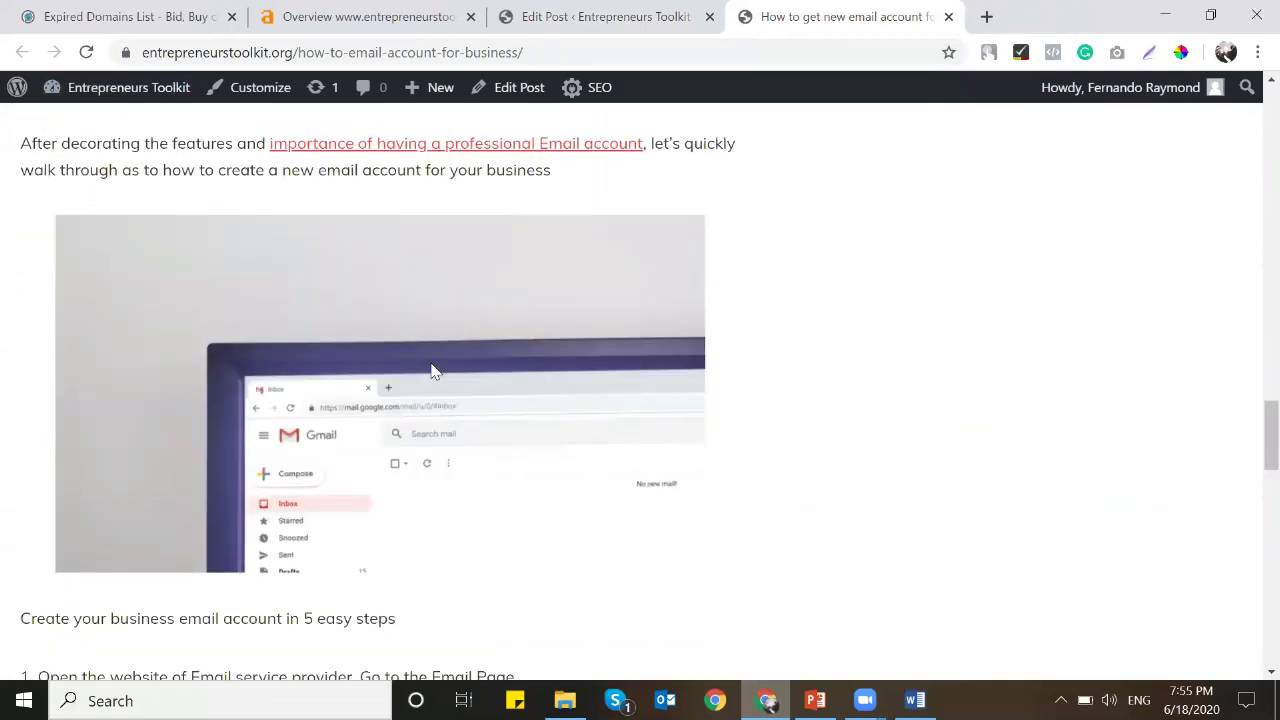
pyautogui.scroll(5, 597, 272)
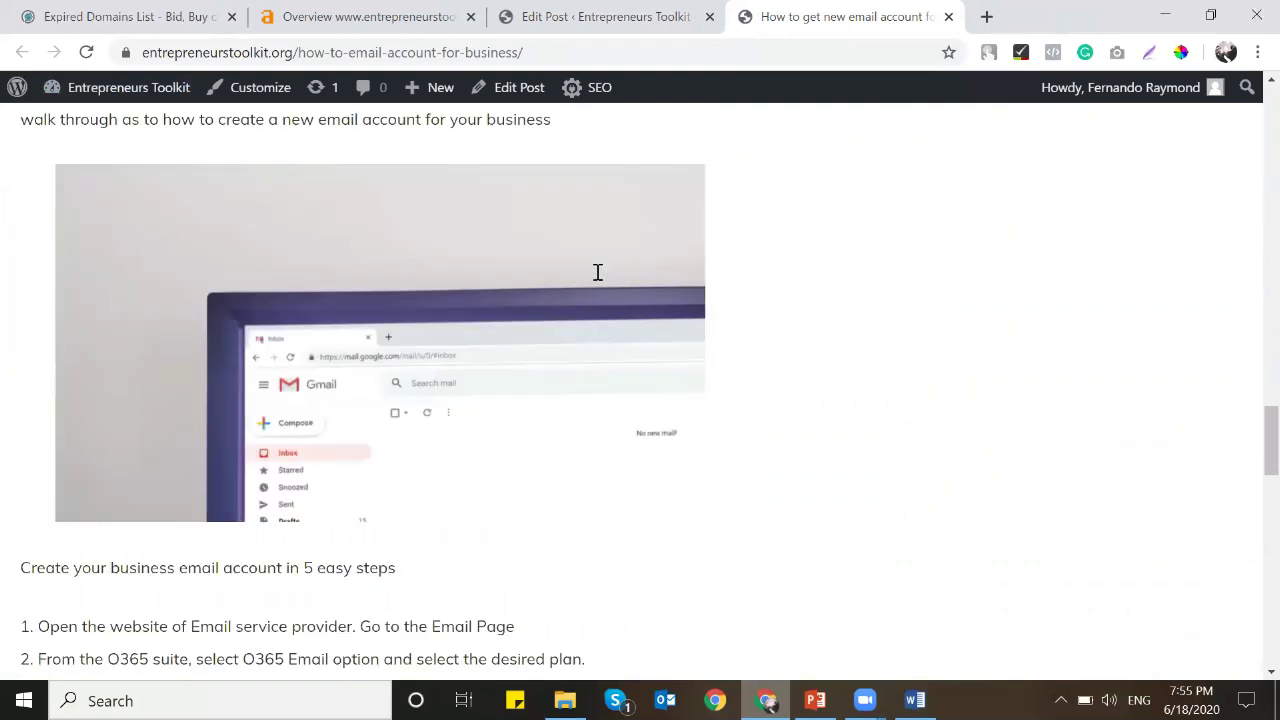
# Return to the post editor and open the list of all posts.
pyautogui.hotkey('ctrl', 'shift', 'Tab')
pyautogui.scroll(-2, 808, 334)
pyautogui.scroll(-2, 808, 334)
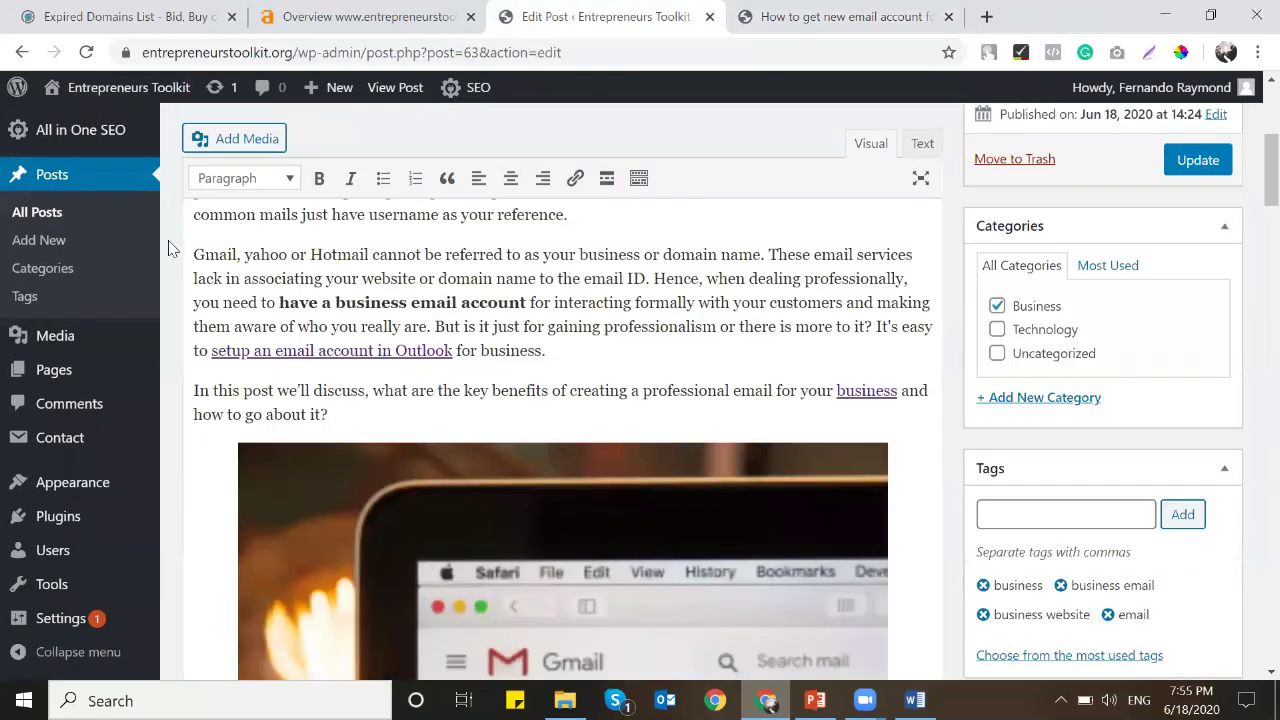
pyautogui.click(53, 214)
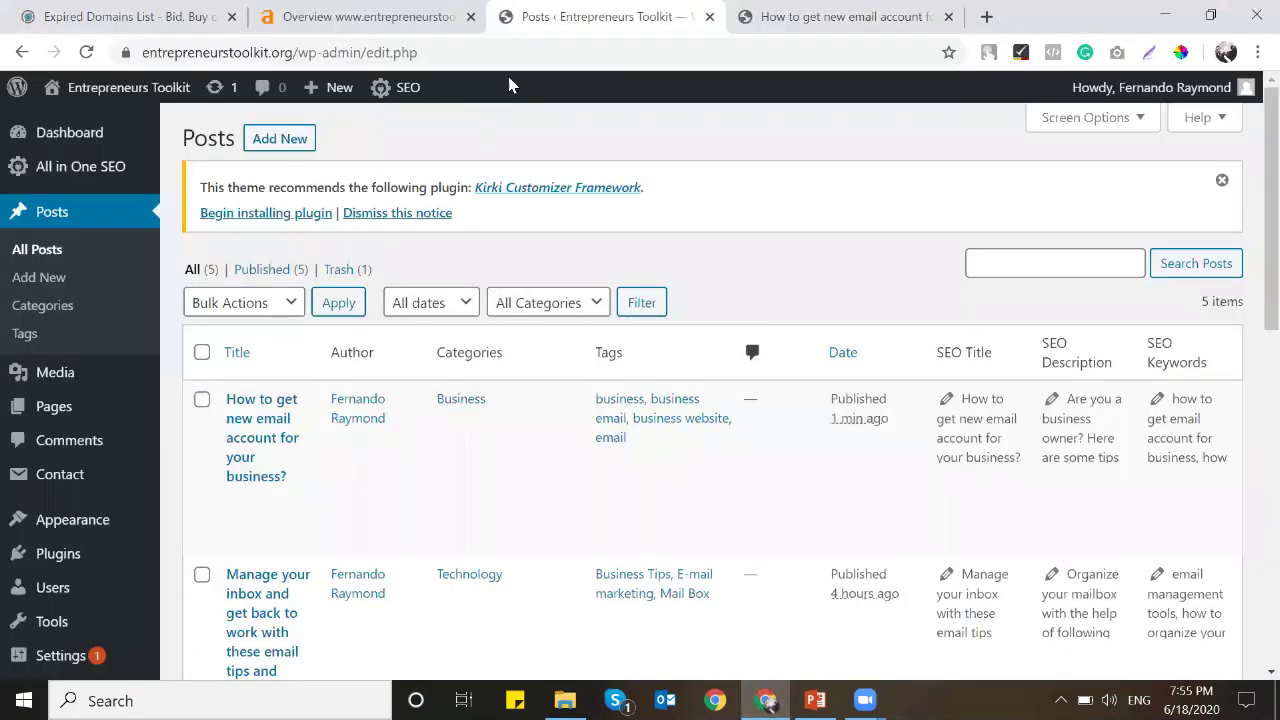
# Review the live post's benefit sections, inline links and introduction.
pyautogui.click(835, 16)
pyautogui.scroll(8, 509, 300)
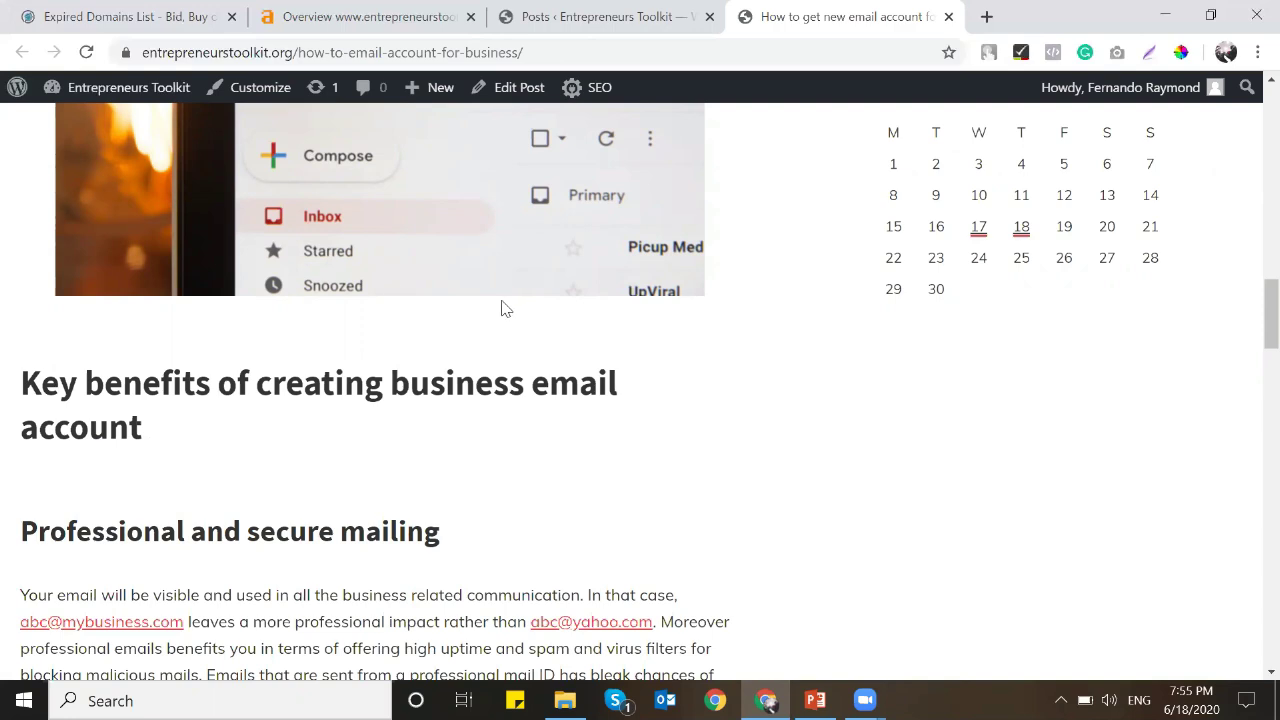
pyautogui.scroll(-1, 505, 308)
pyautogui.scroll(-1, 595, 395)
pyautogui.scroll(-3, 590, 385)
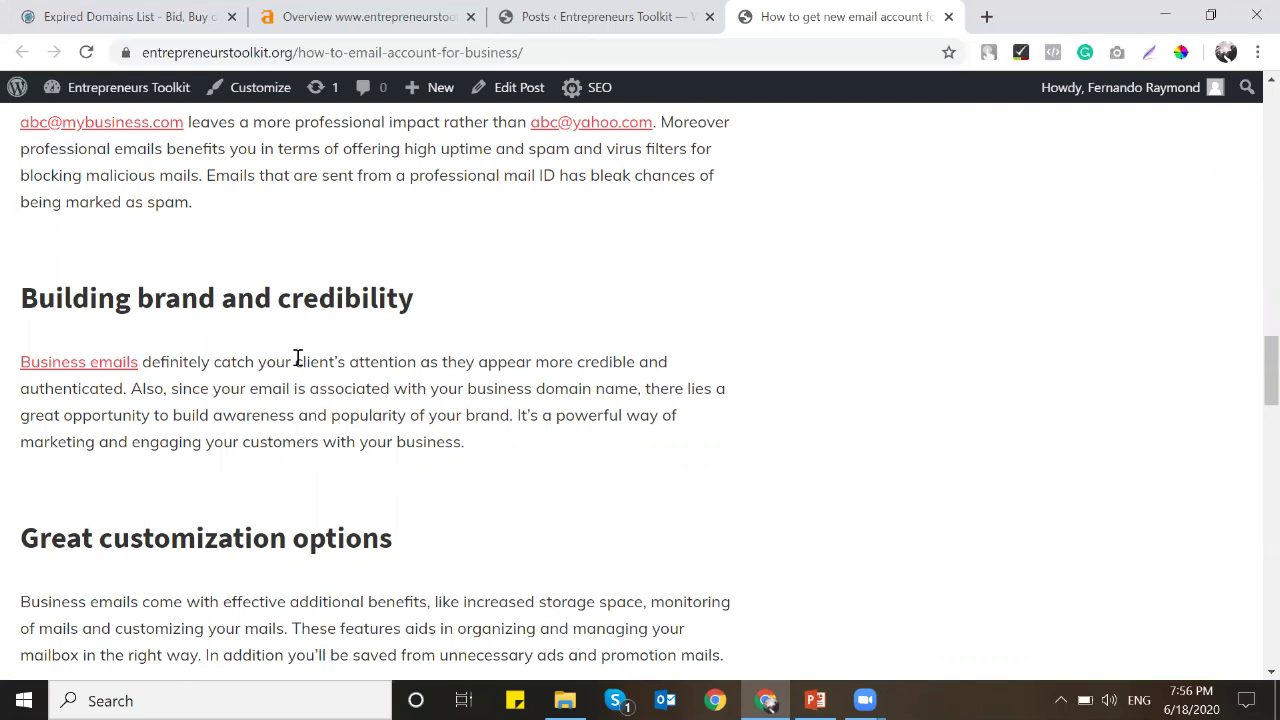
pyautogui.scroll(-3, 297, 358)
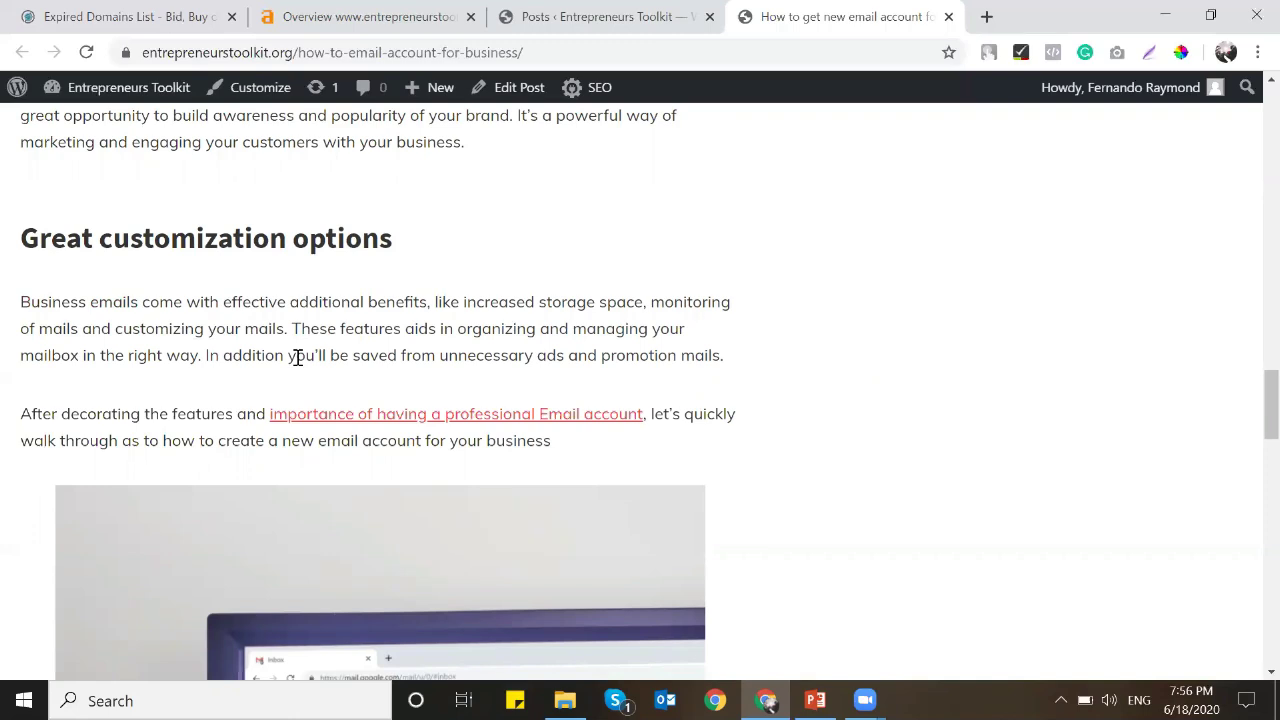
pyautogui.scroll(-1, 297, 358)
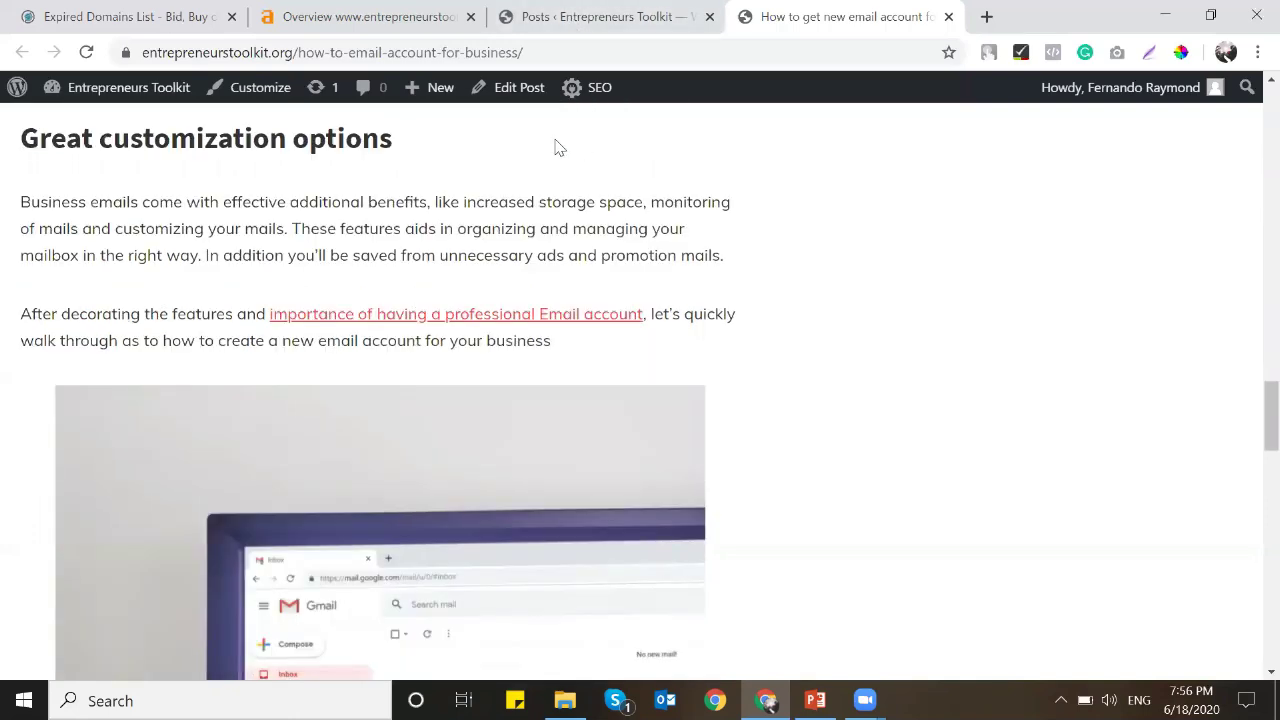
pyautogui.scroll(-1, 420, 296)
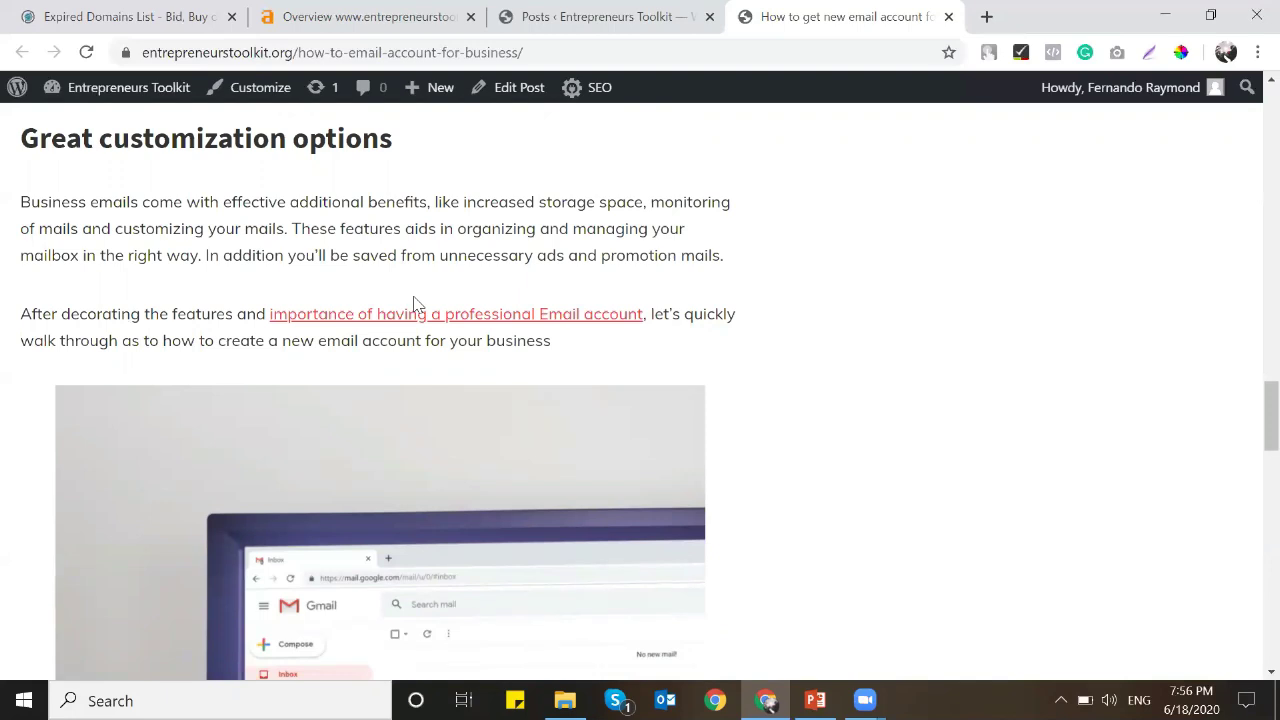
pyautogui.scroll(15, 415, 303)
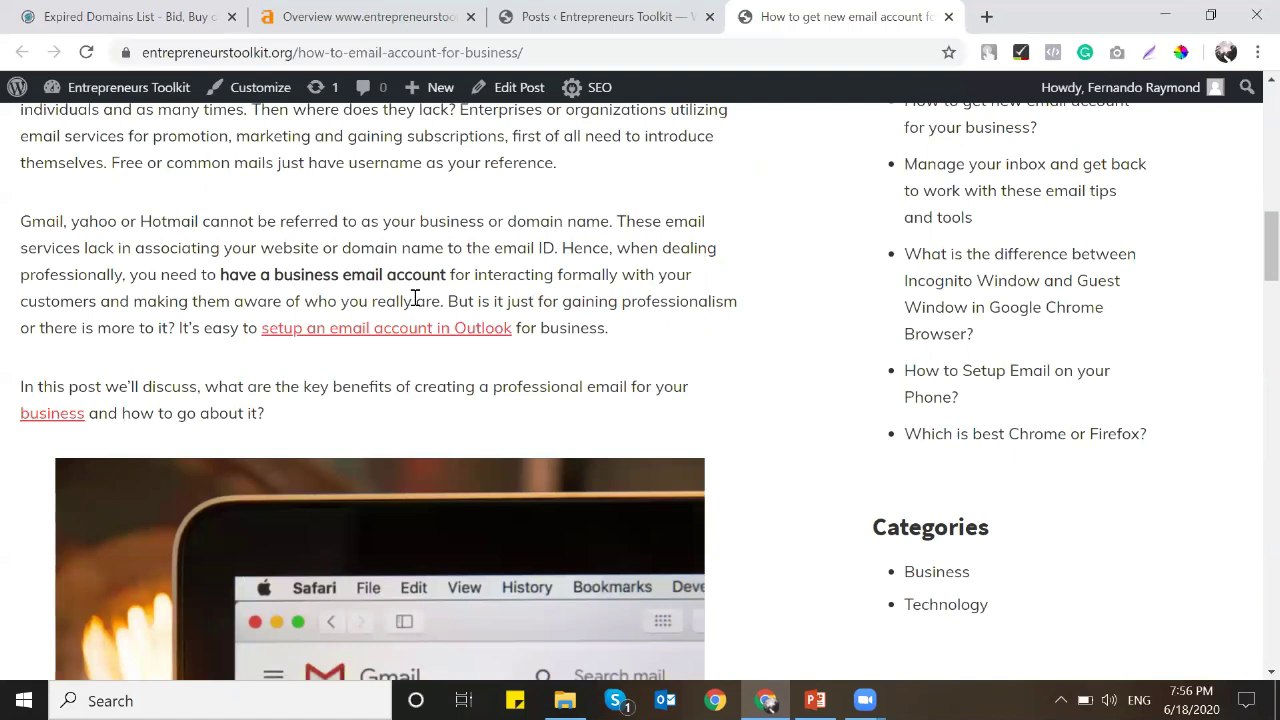
pyautogui.scroll(10, 415, 298)
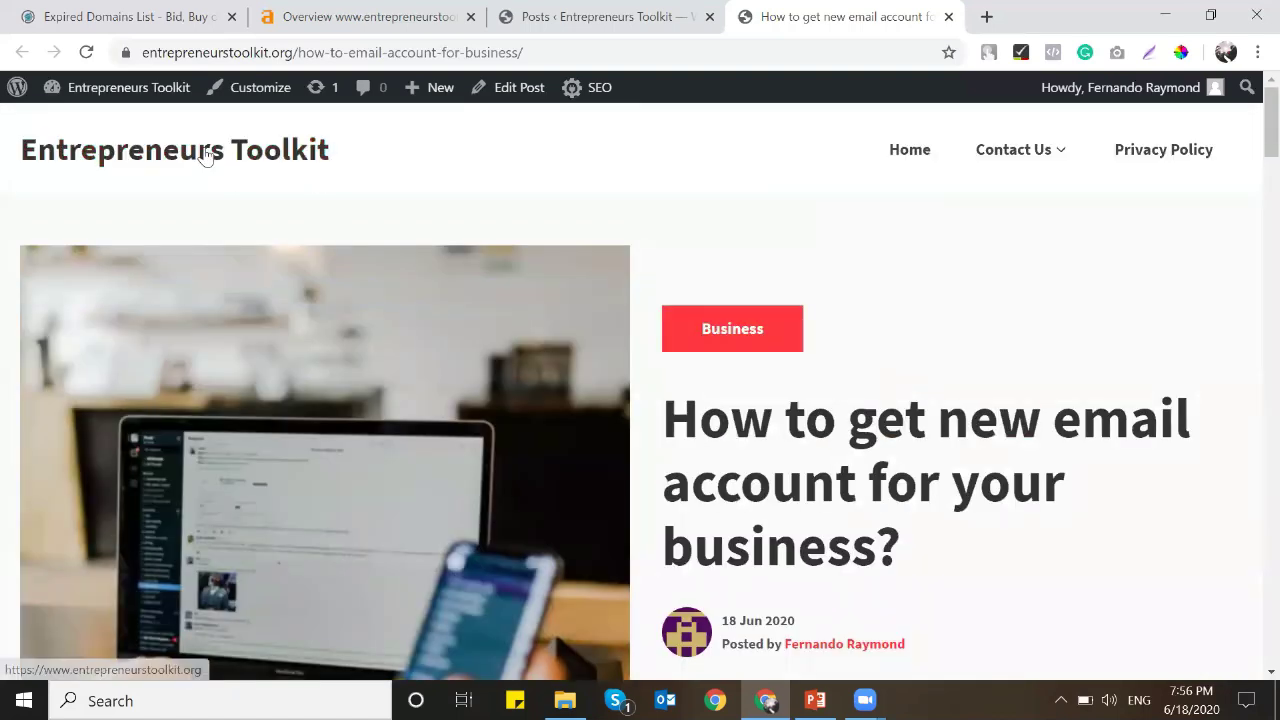
# Switch to File Explorer and open "Manage your inbox and get back to work with these email tips and tools" from Downloads' Entrepreneur Tool Kit folder.
pyautogui.hotkey('ctrl', 'shift', 'Tab')
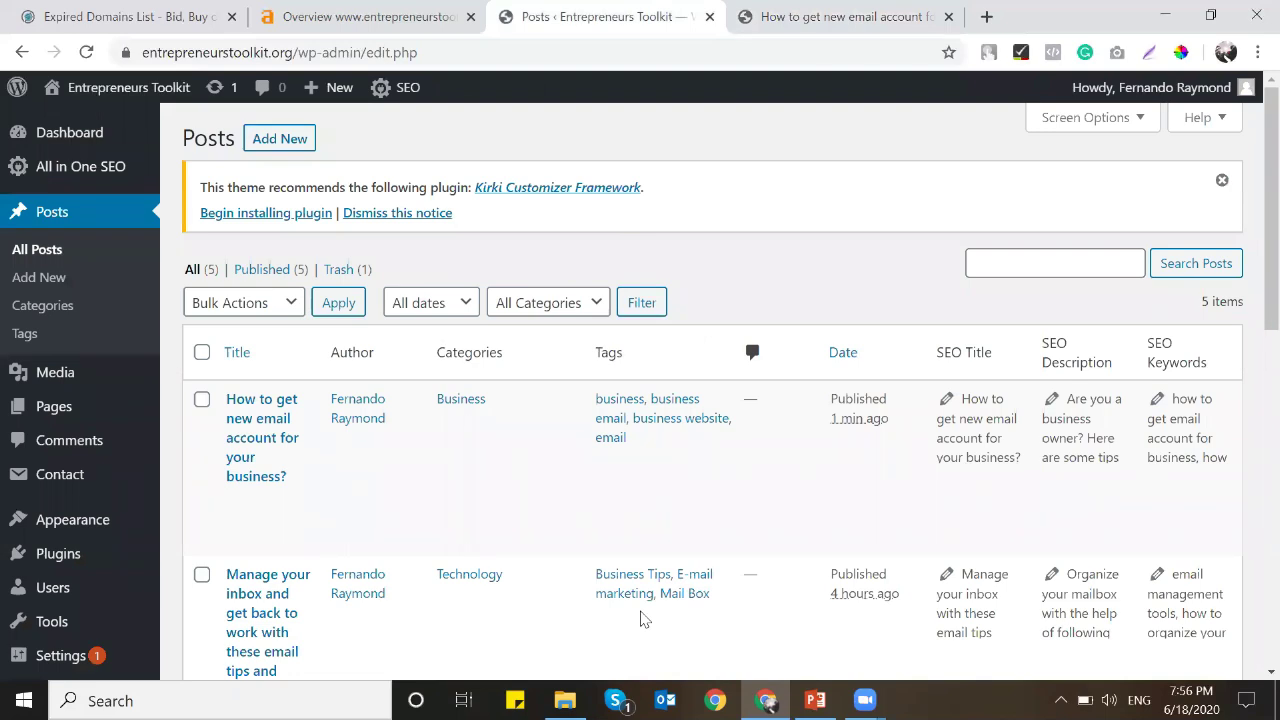
pyautogui.hotkey('alt', 'Tab')
pyautogui.press('Delete')
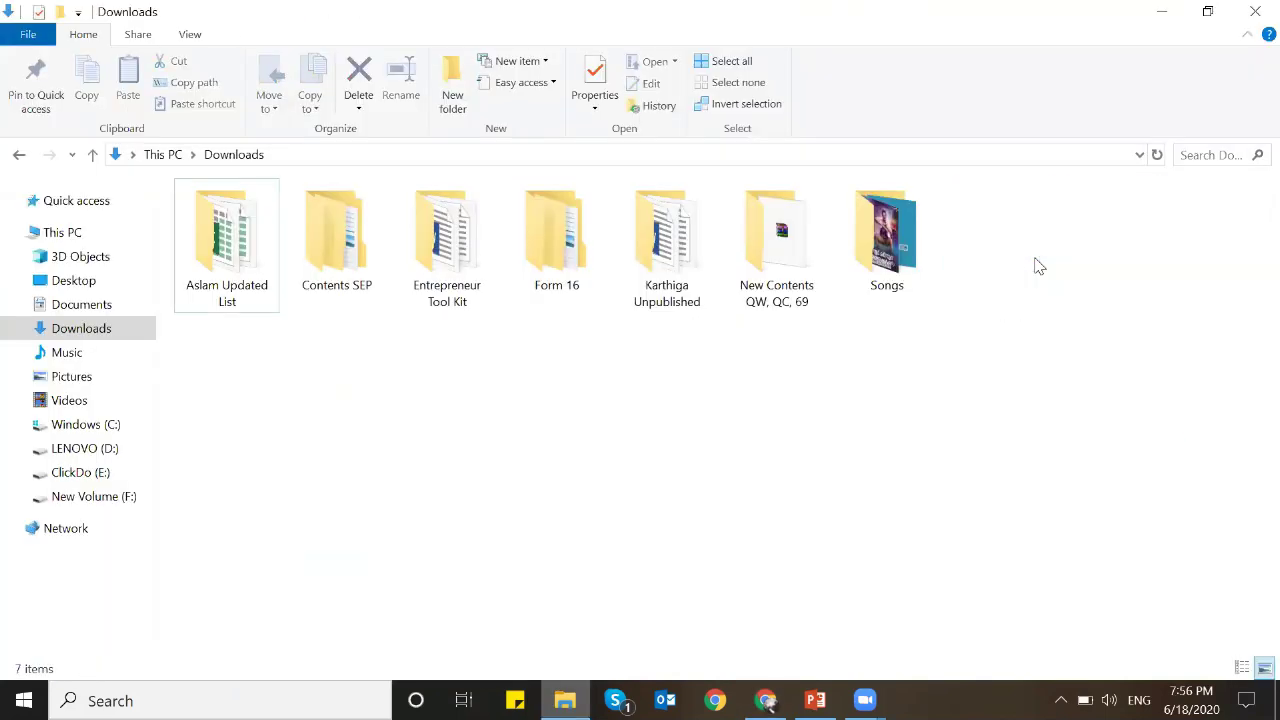
pyautogui.doubleClick(425, 262)
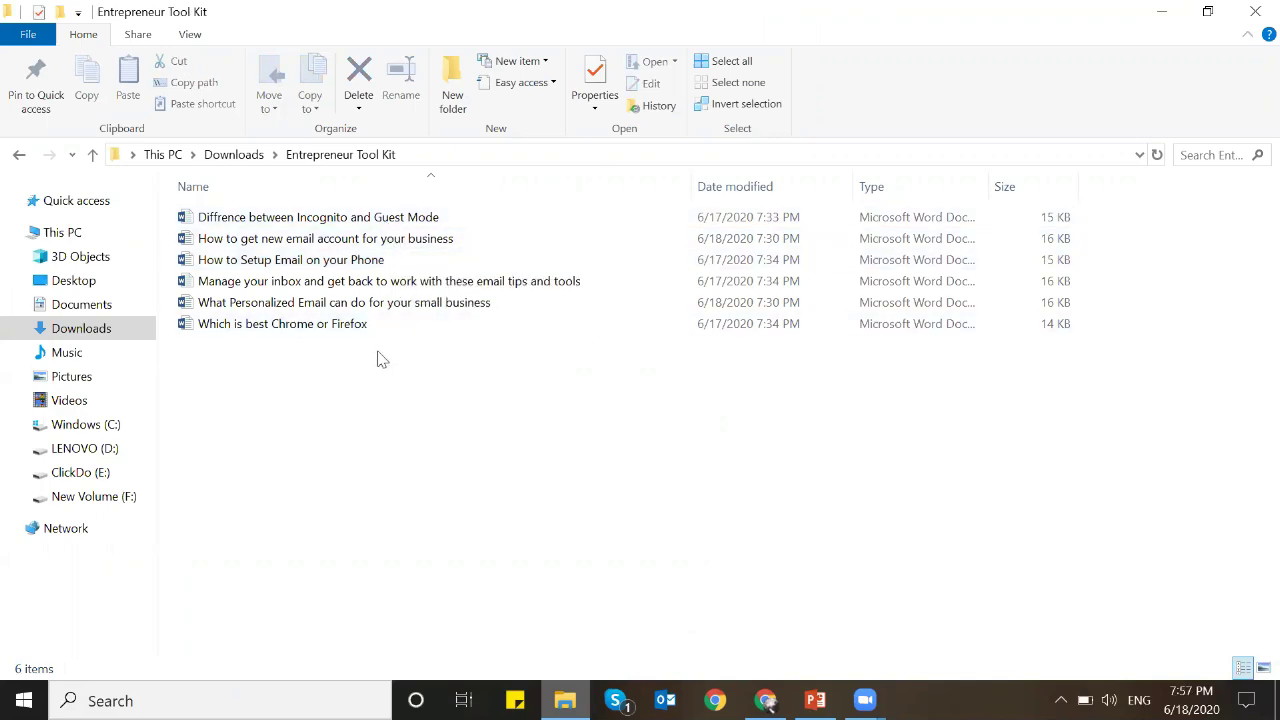
pyautogui.doubleClick(397, 284)
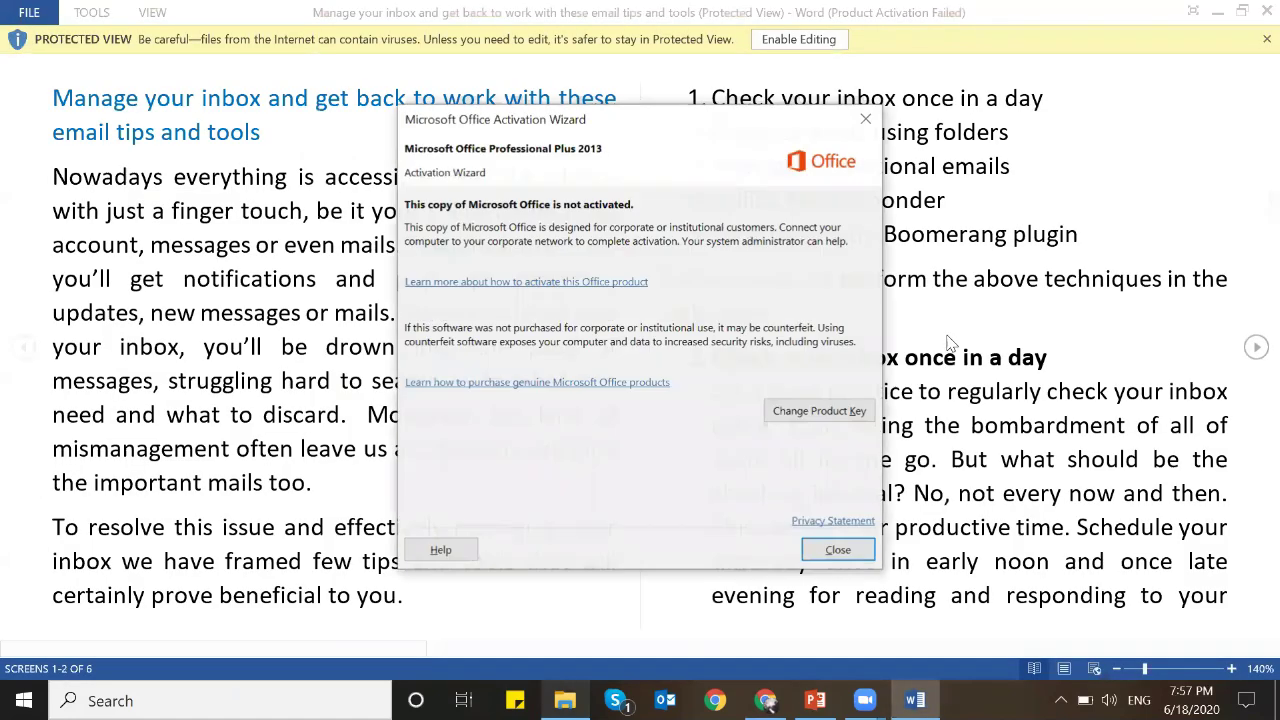
# Dismiss the Office activation wizard, enable editing on the document and look through it to its closing section.
pyautogui.click(845, 548)
pyautogui.click(805, 40)
pyautogui.scroll(-10, 758, 285)
pyautogui.scroll(-12, 758, 285)
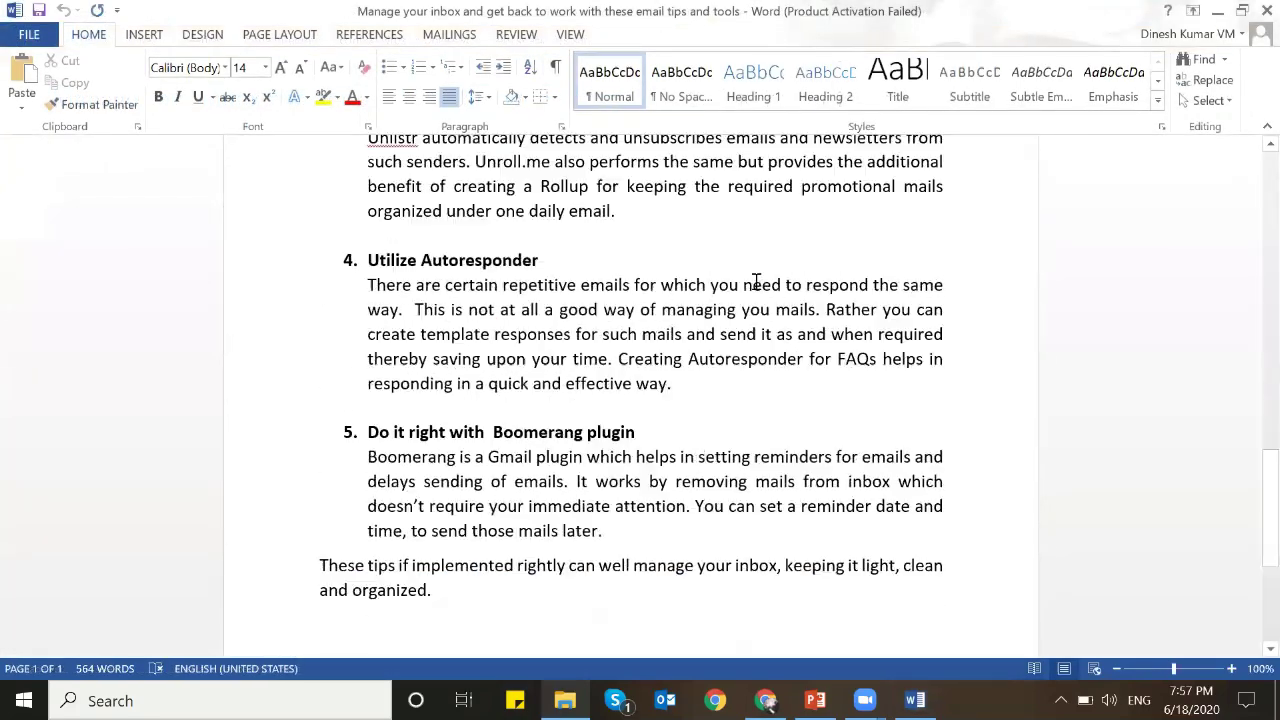
# Copy the entire text of the email tips article from the Word document.
pyautogui.scroll(13, 758, 285)
pyautogui.scroll(15, 757, 285)
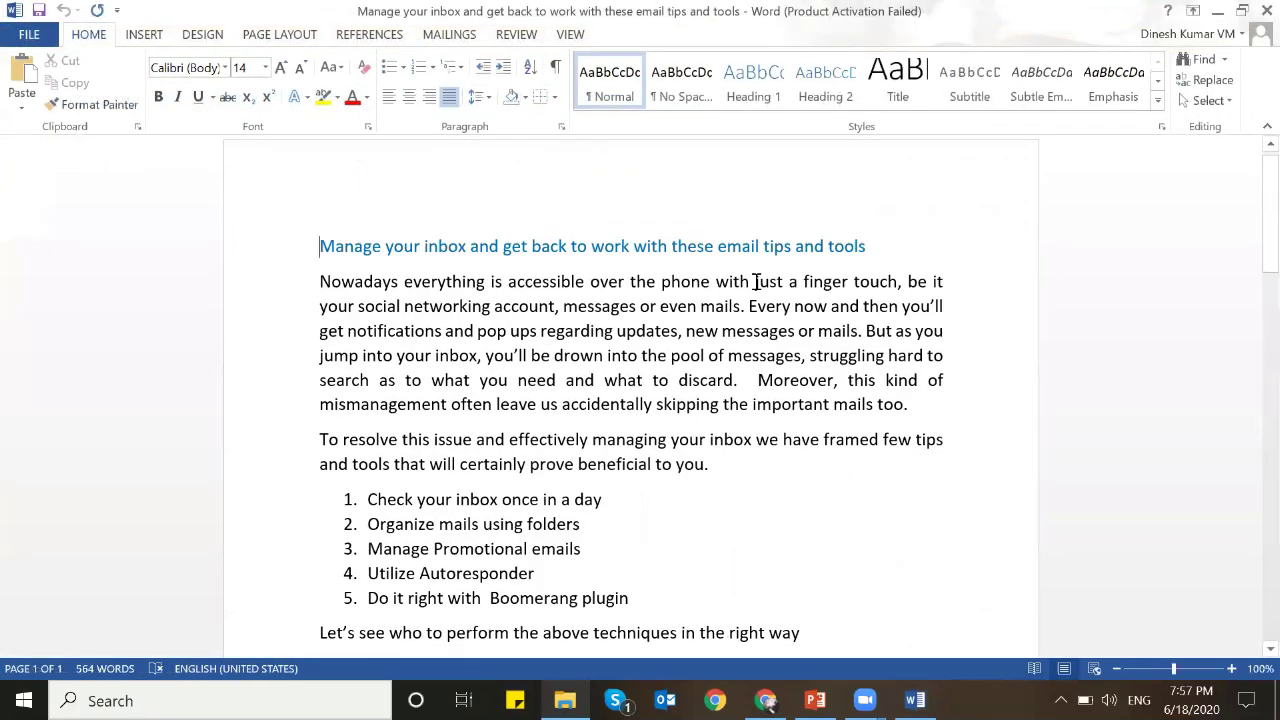
pyautogui.hotkey('ctrl', 'a')
pyautogui.hotkey('ctrl', 'c')
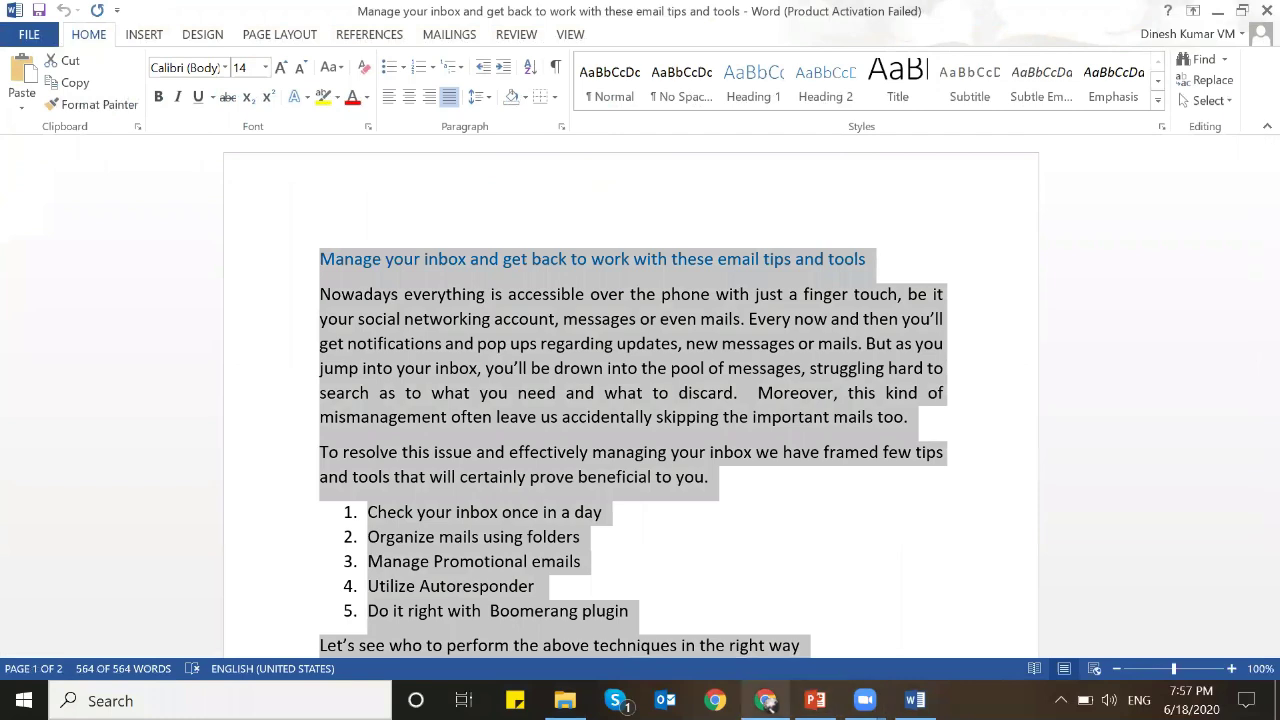
# Switch to WordPress in Chrome, start a new post and paste the copied article into its body.
pyautogui.click(766, 700)
pyautogui.click(280, 139)
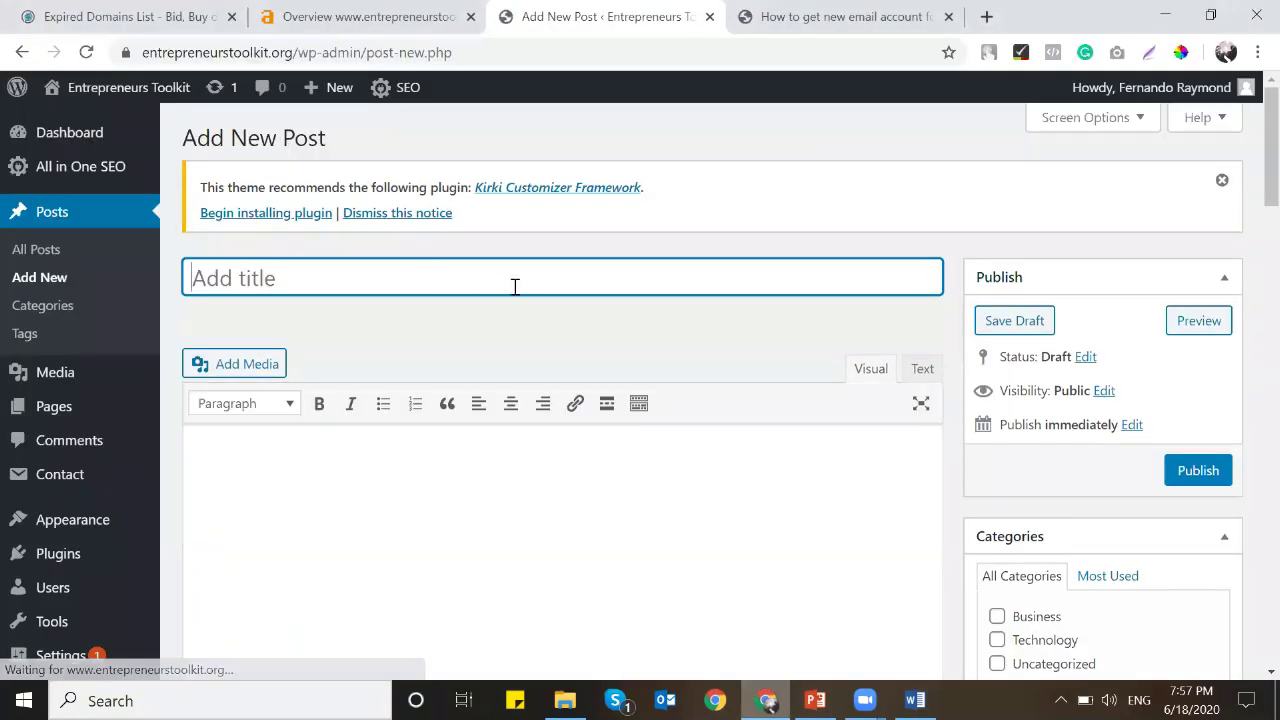
pyautogui.scroll(-2, 514, 286)
pyautogui.click(525, 370)
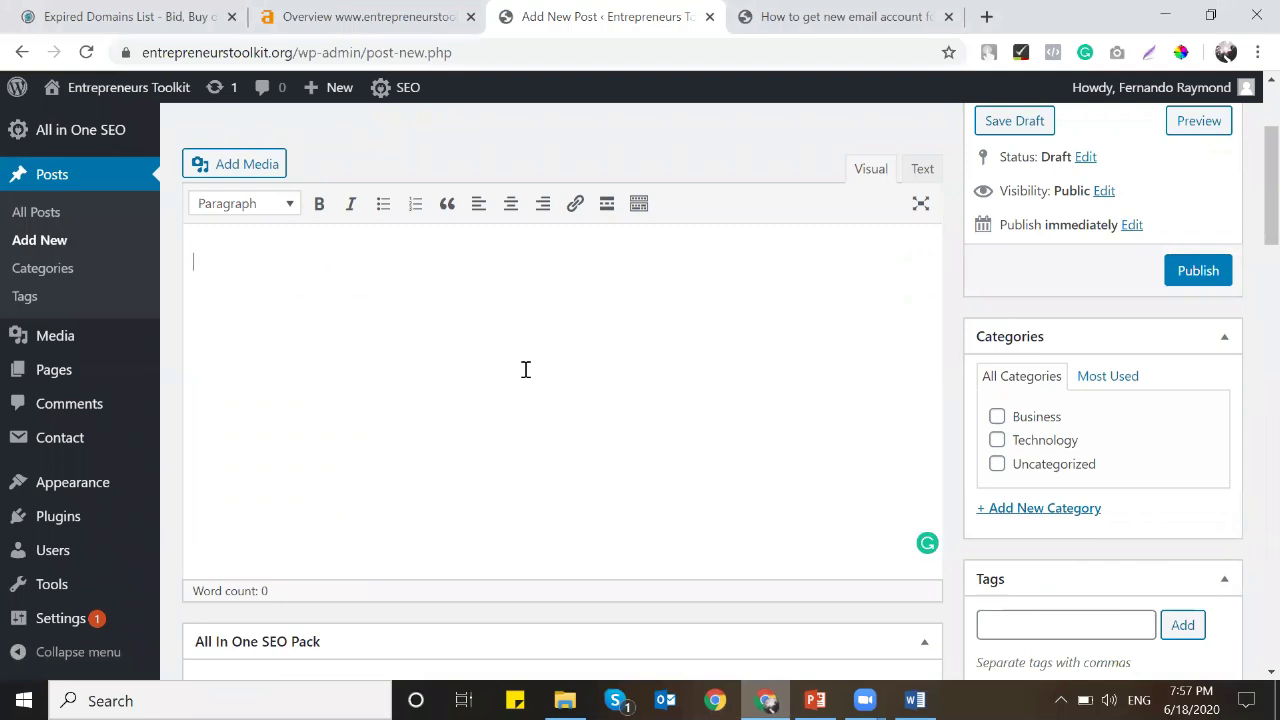
pyautogui.hotkey('ctrl', 'v')
pyautogui.scroll(15, 523, 368)
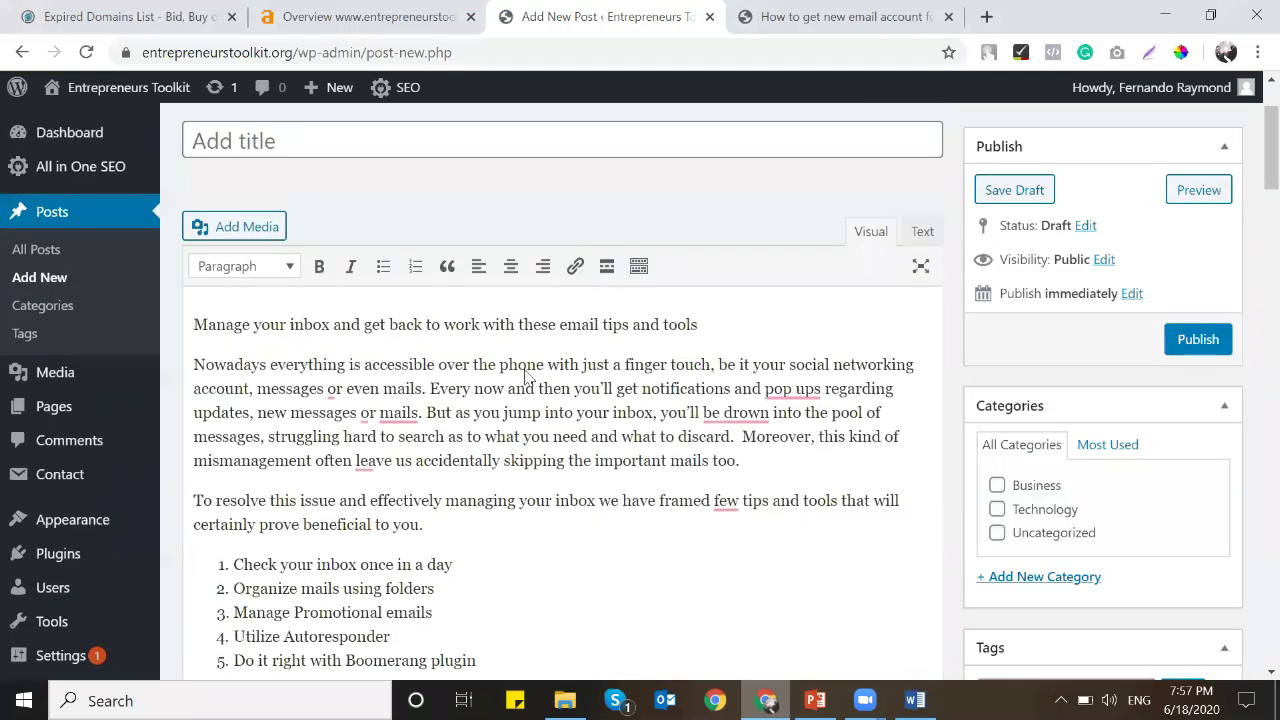
# Move the line "Manage your inbox and get back to work with these email tips and tools" from the body into the post title.
pyautogui.tripleClick(524, 461)
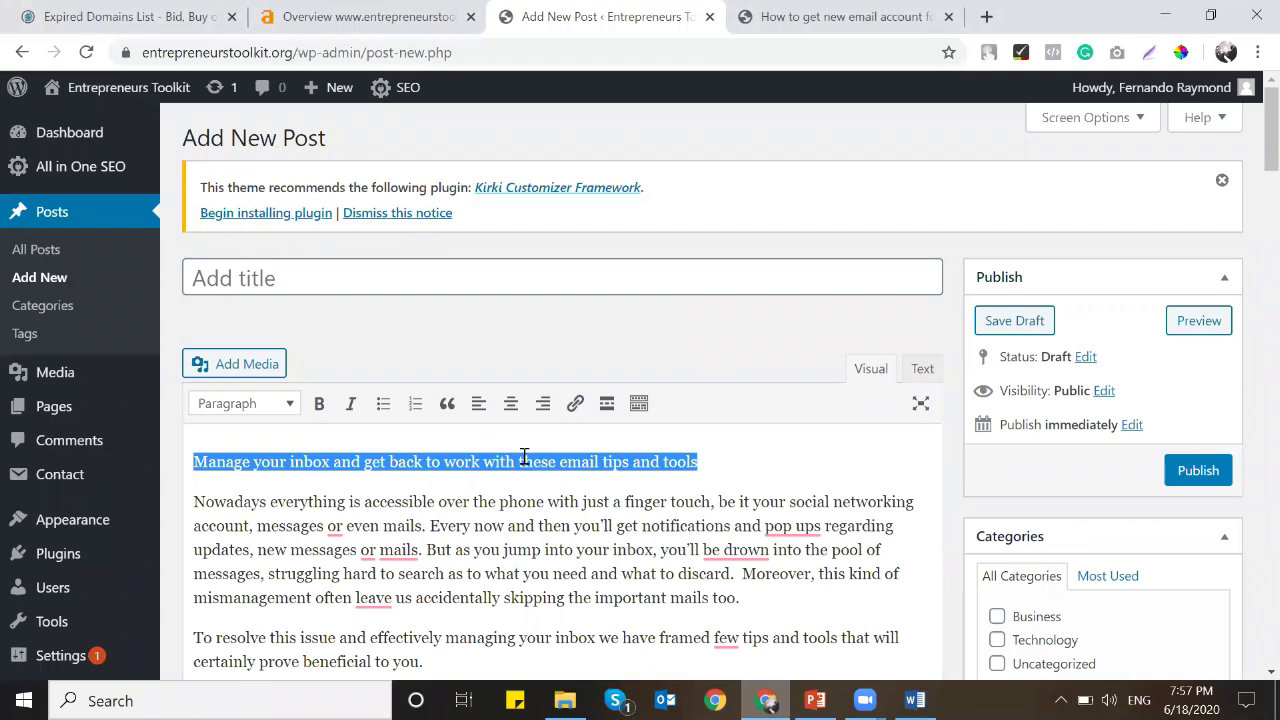
pyautogui.hotkey('ctrl', 'x')
pyautogui.click(450, 285)
pyautogui.hotkey('ctrl', 'v')
# Remove the blank lines at the start of the post body and after the "Check your inbox once in a day" section.
pyautogui.click(400, 445)
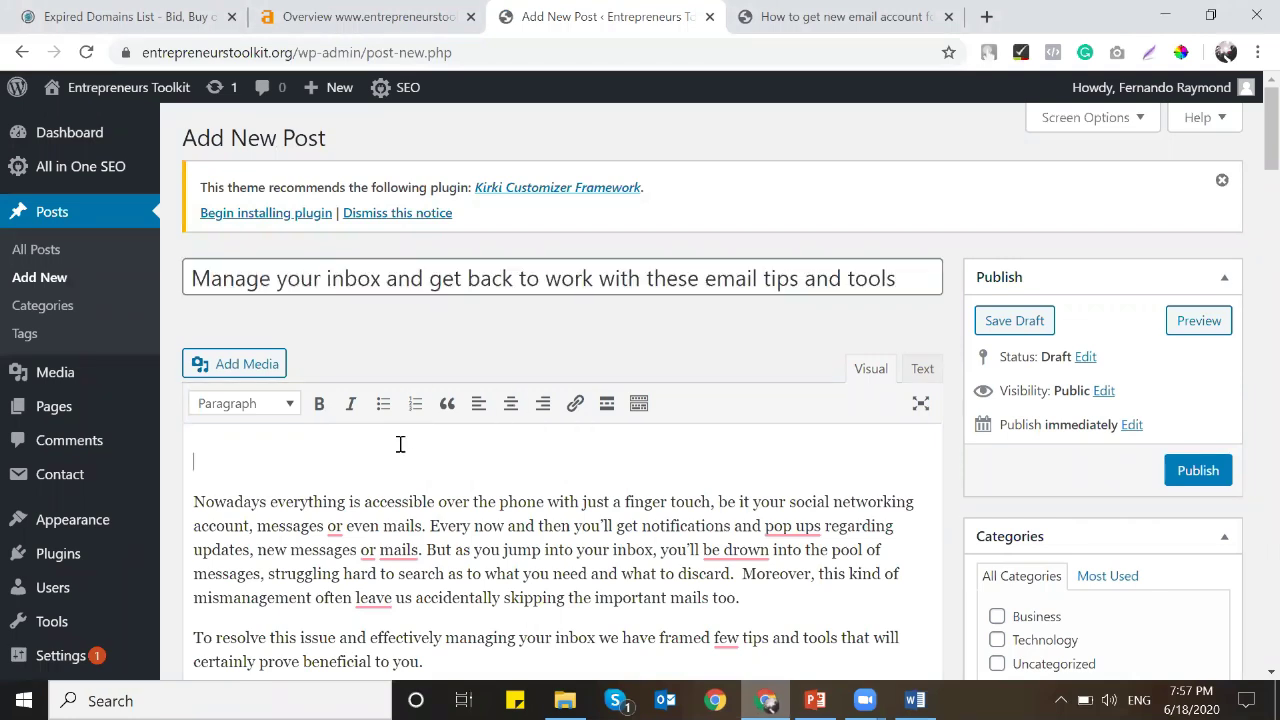
pyautogui.scroll(-5, 443, 400)
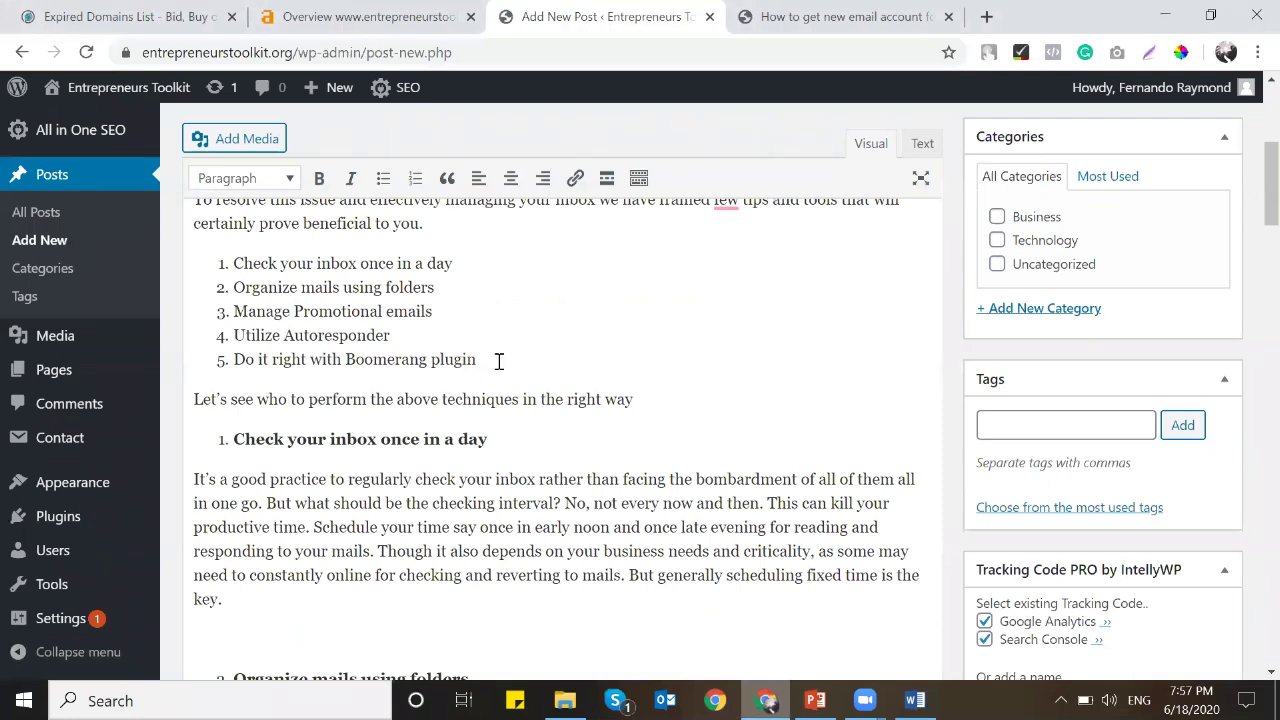
pyautogui.scroll(-1, 500, 440)
pyautogui.click(430, 498)
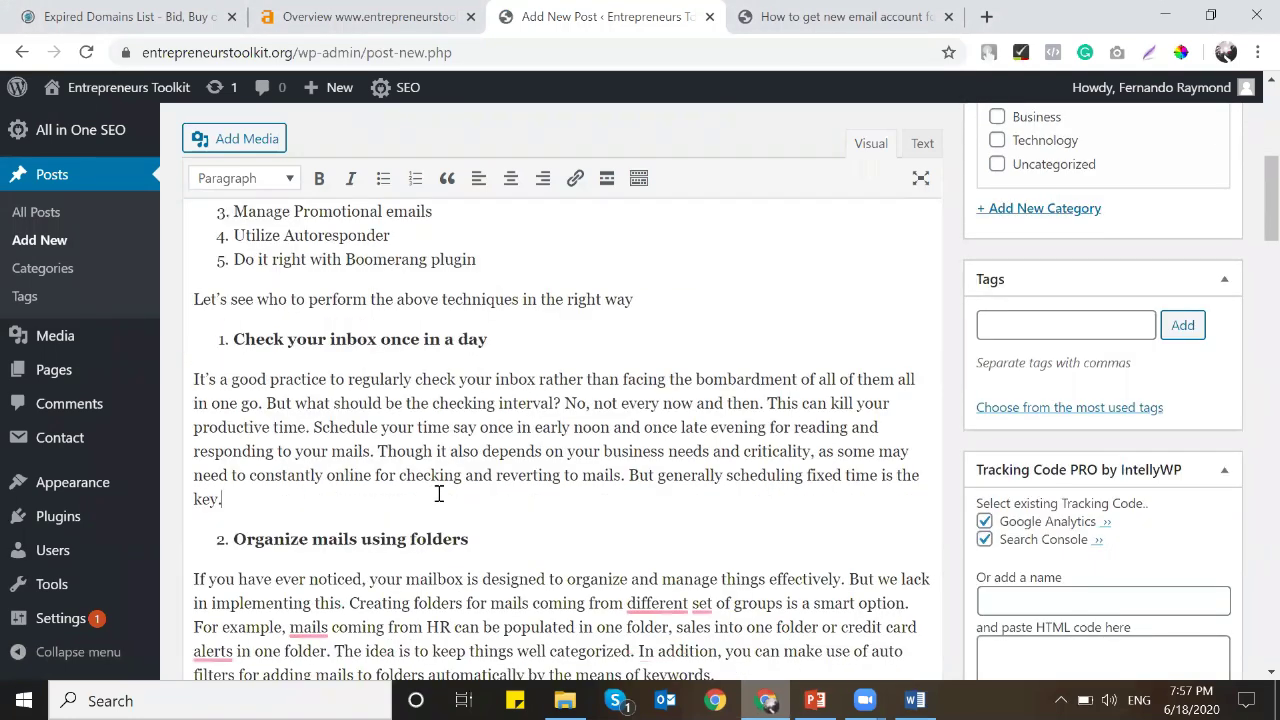
pyautogui.scroll(-1, 514, 434)
pyautogui.click(514, 434)
pyautogui.press('Delete')
pyautogui.scroll(-1, 514, 434)
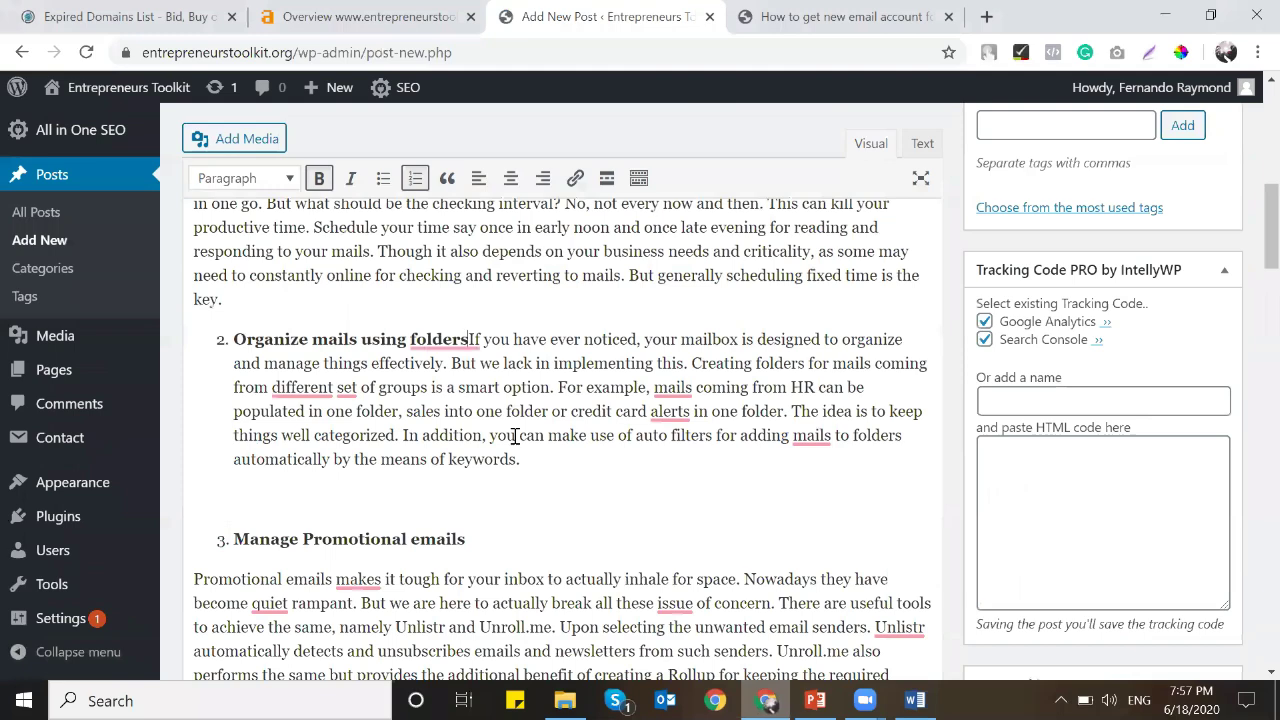
pyautogui.hotkey('ctrl', 'z')
# Remove the blank lines after the "Organize mails using folders", "Manage Promotional emails" and "Utilize Autoresponder" sections.
pyautogui.click(741, 465)
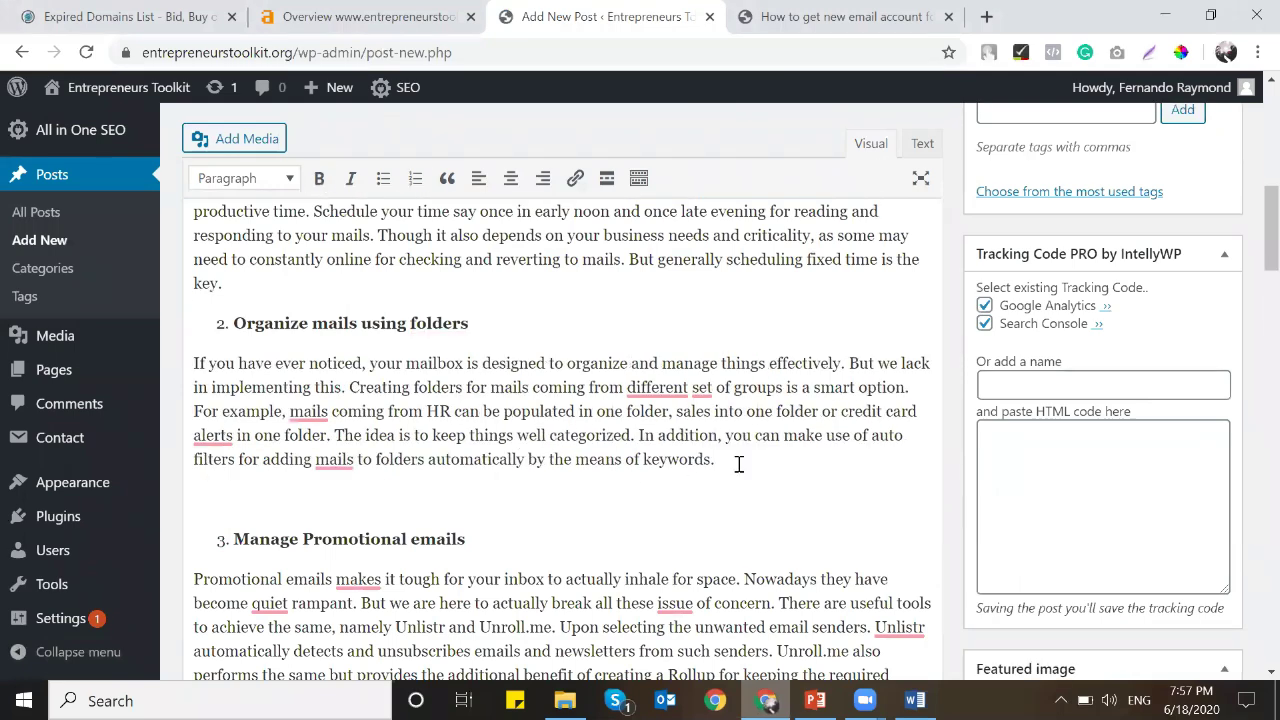
pyautogui.press('Delete')
pyautogui.scroll(-2, 738, 464)
pyautogui.scroll(-1, 790, 460)
pyautogui.click(797, 457)
pyautogui.press('Delete')
pyautogui.scroll(-2, 560, 415)
pyautogui.click(560, 415)
pyautogui.press('Delete')
pyautogui.scroll(-3, 558, 413)
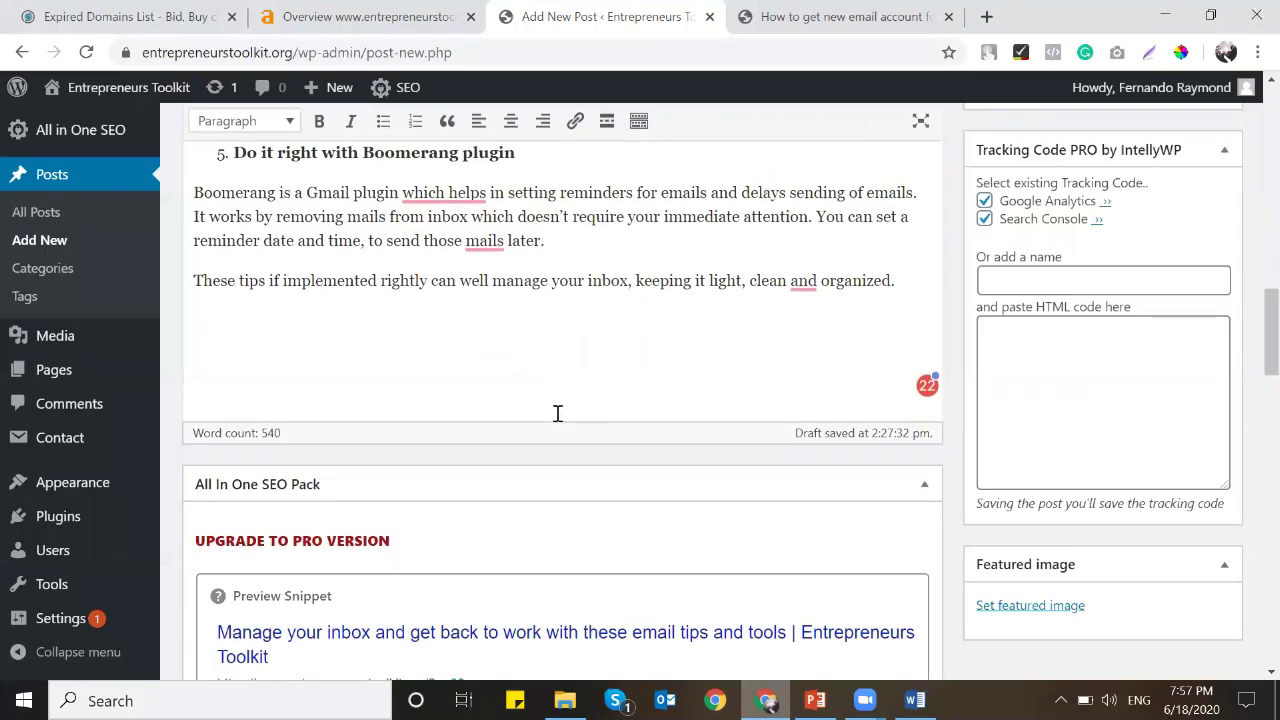
# Shorten the post's permalink slug to "manage-inbox-email-tips-and-tools" and confirm it.
pyautogui.scroll(15, 558, 413)
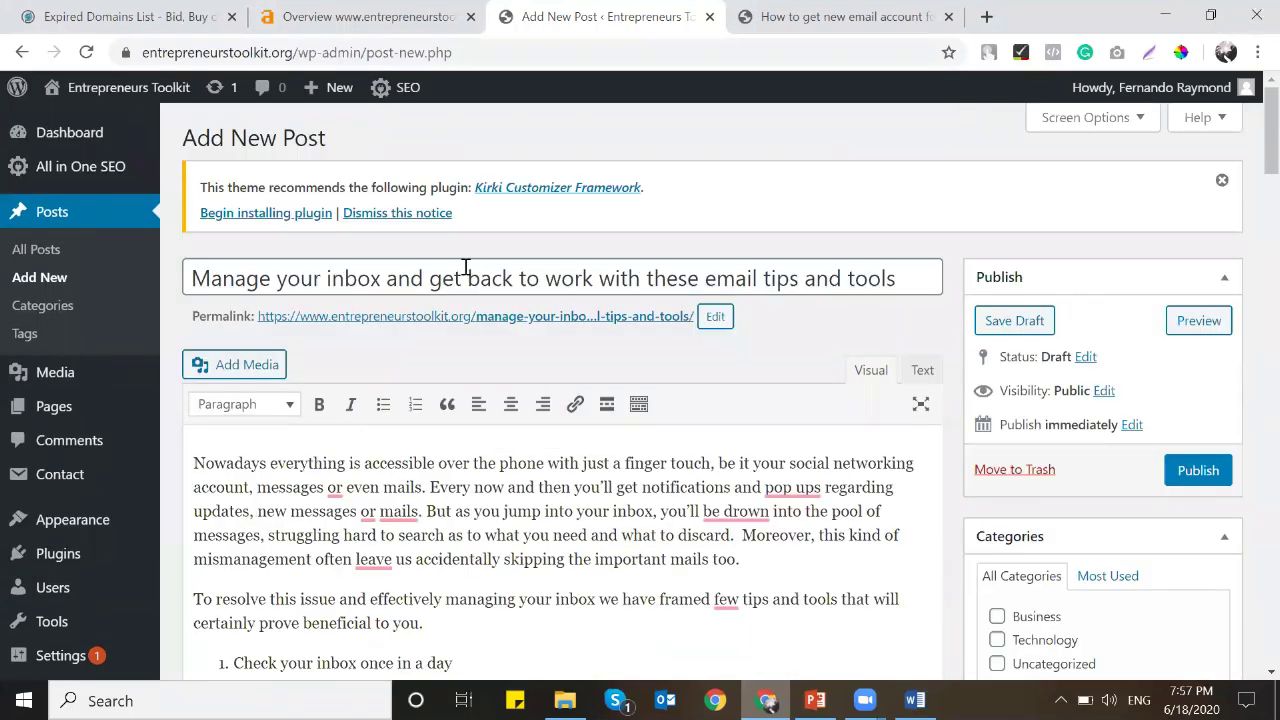
pyautogui.click(716, 320)
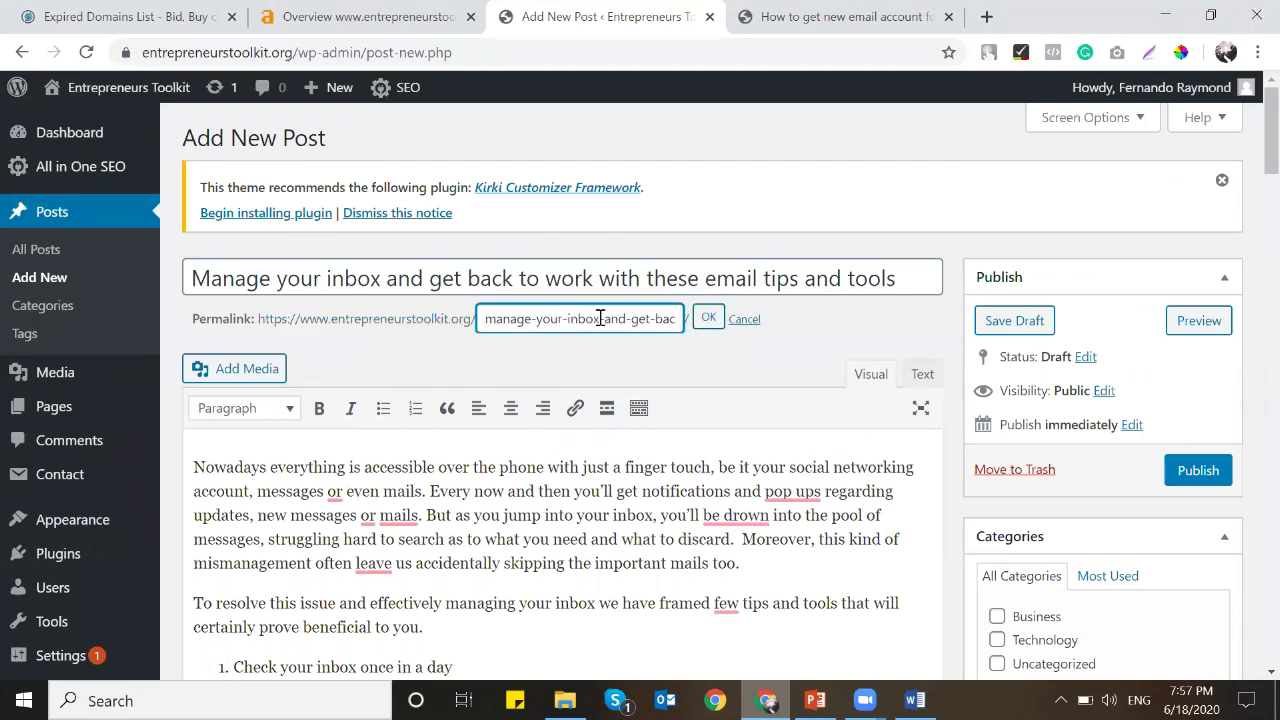
pyautogui.moveTo(638, 318); pyautogui.dragTo(380, 318)
pyautogui.press('Delete')
pyautogui.press('Delete')
pyautogui.press('Delete')
pyautogui.press('Delete')
pyautogui.press('Delete')
pyautogui.press('Delete')
pyautogui.press('Delete')
pyautogui.press('Delete')
pyautogui.press('Delete')
pyautogui.press('Delete')
pyautogui.press('Delete')
pyautogui.press('Delete')
pyautogui.press('Delete')
pyautogui.press('Delete')
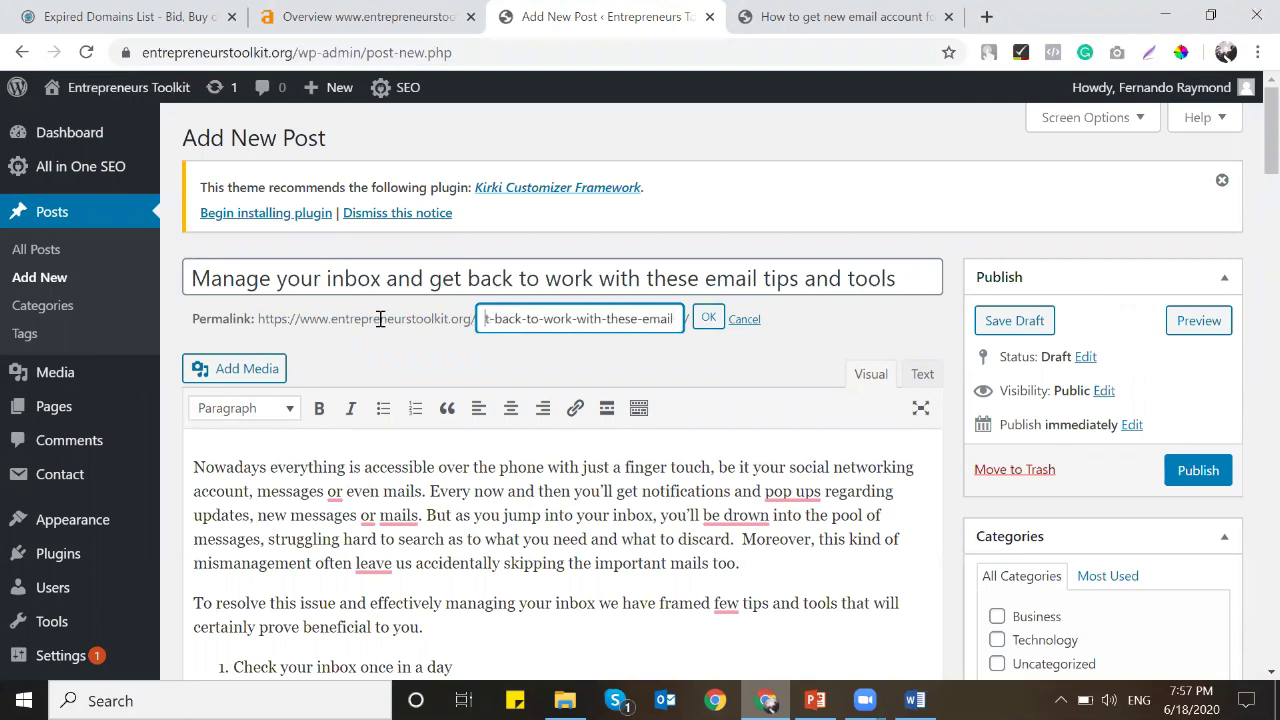
pyautogui.press('Delete')
pyautogui.press('Delete')
pyautogui.press('Delete')
pyautogui.press('Delete')
pyautogui.press('Delete')
pyautogui.press('Delete')
pyautogui.press('Delete')
pyautogui.press('Delete')
pyautogui.press('Delete')
pyautogui.press('Delete')
pyautogui.press('Delete')
pyautogui.press('Delete')
pyautogui.press('Delete')
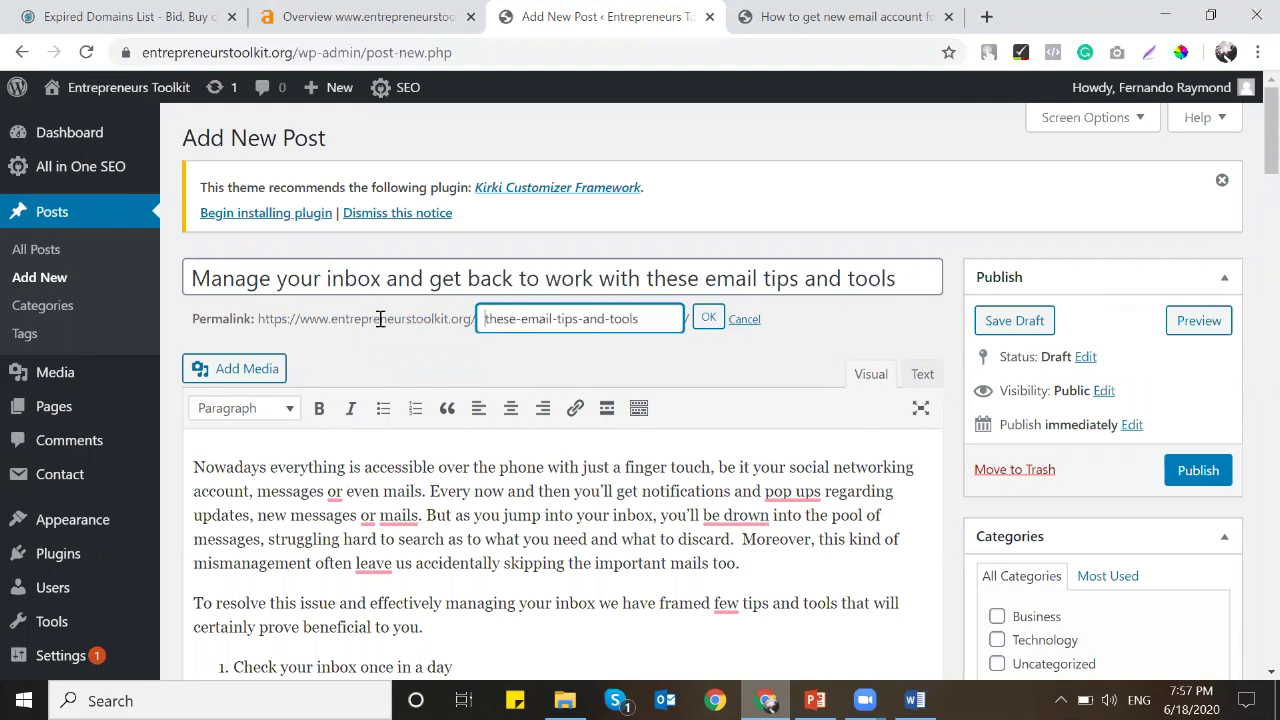
pyautogui.write('manage')
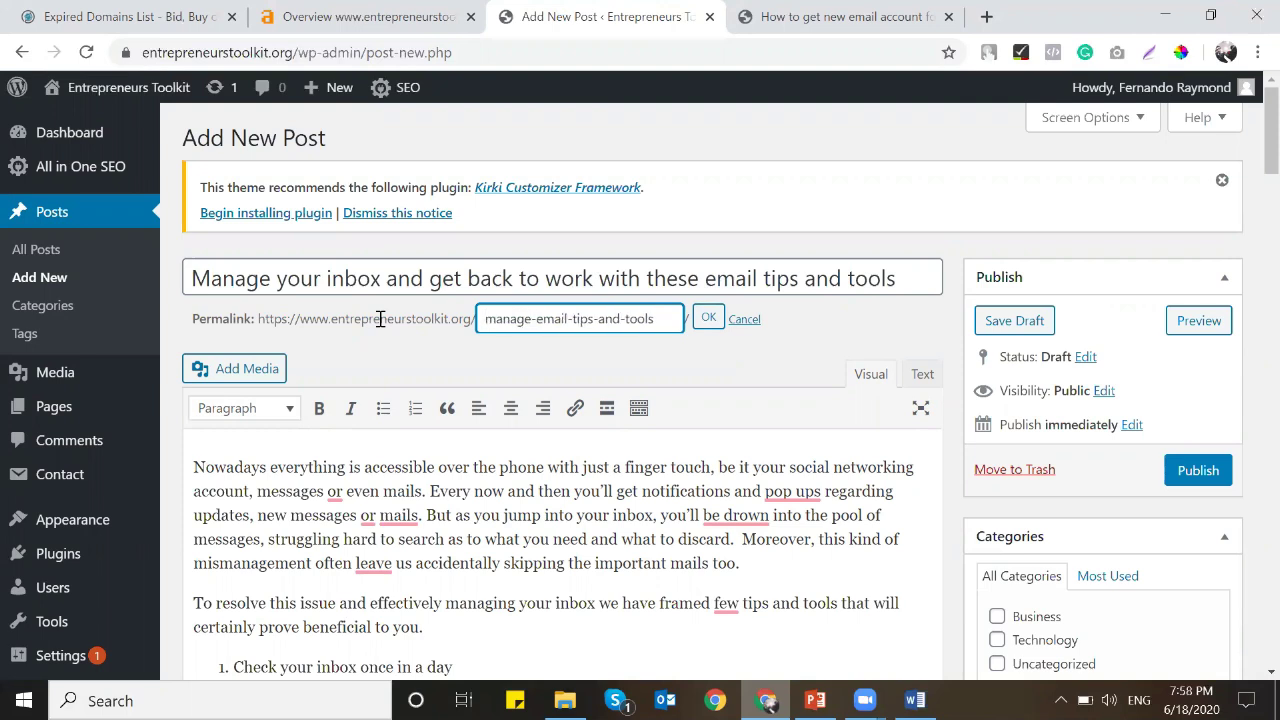
pyautogui.write('-inbox')
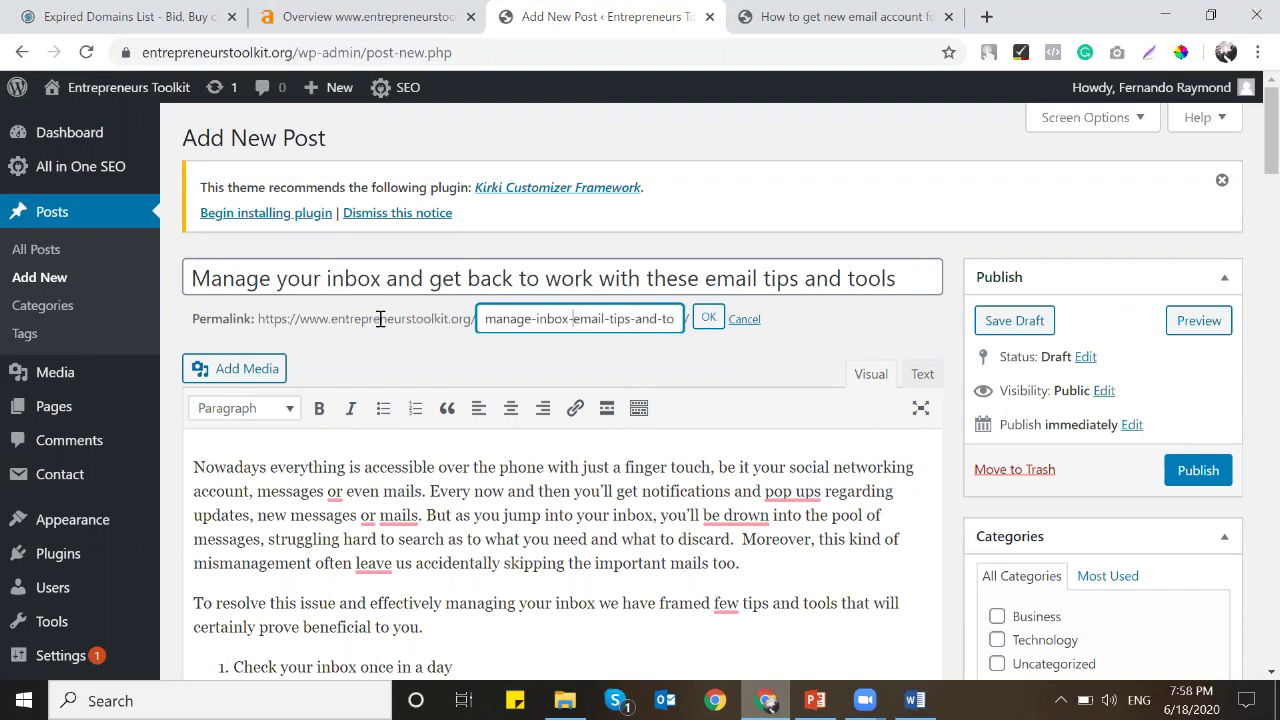
pyautogui.press('End')
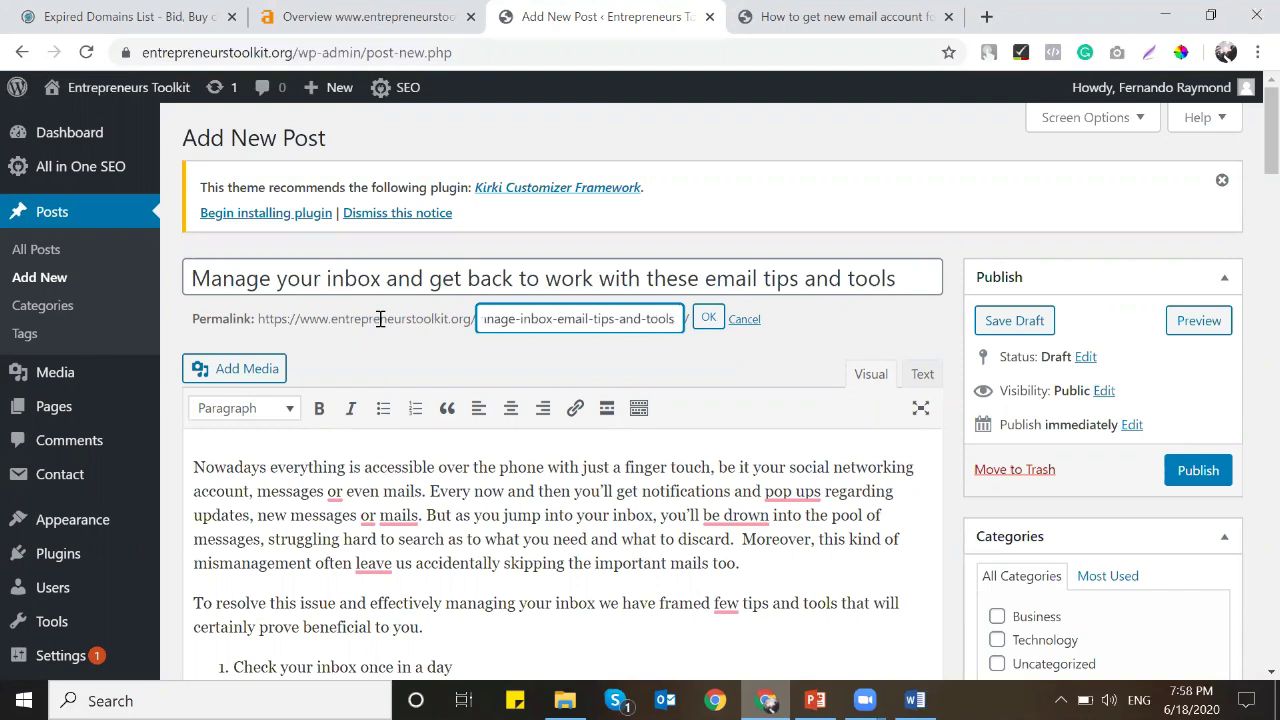
pyautogui.click(707, 318)
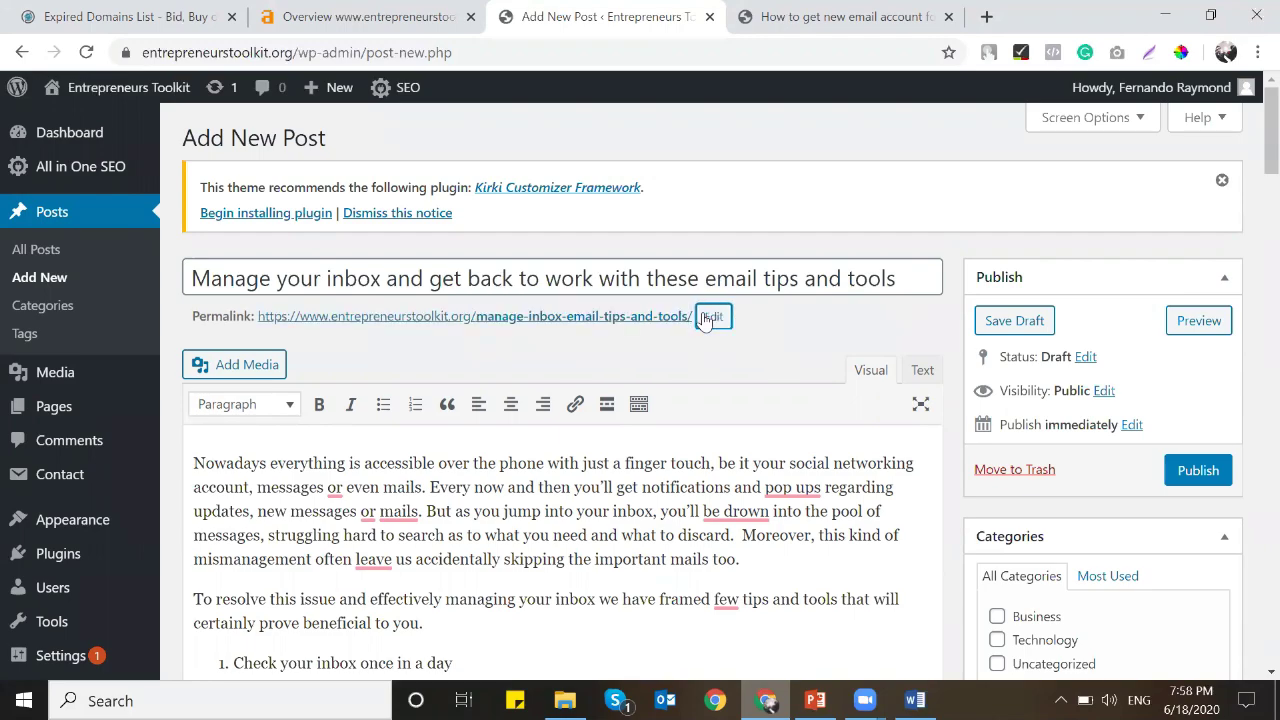
pyautogui.scroll(-10, 584, 338)
pyautogui.scroll(-3, 584, 338)
pyautogui.scroll(13, 584, 338)
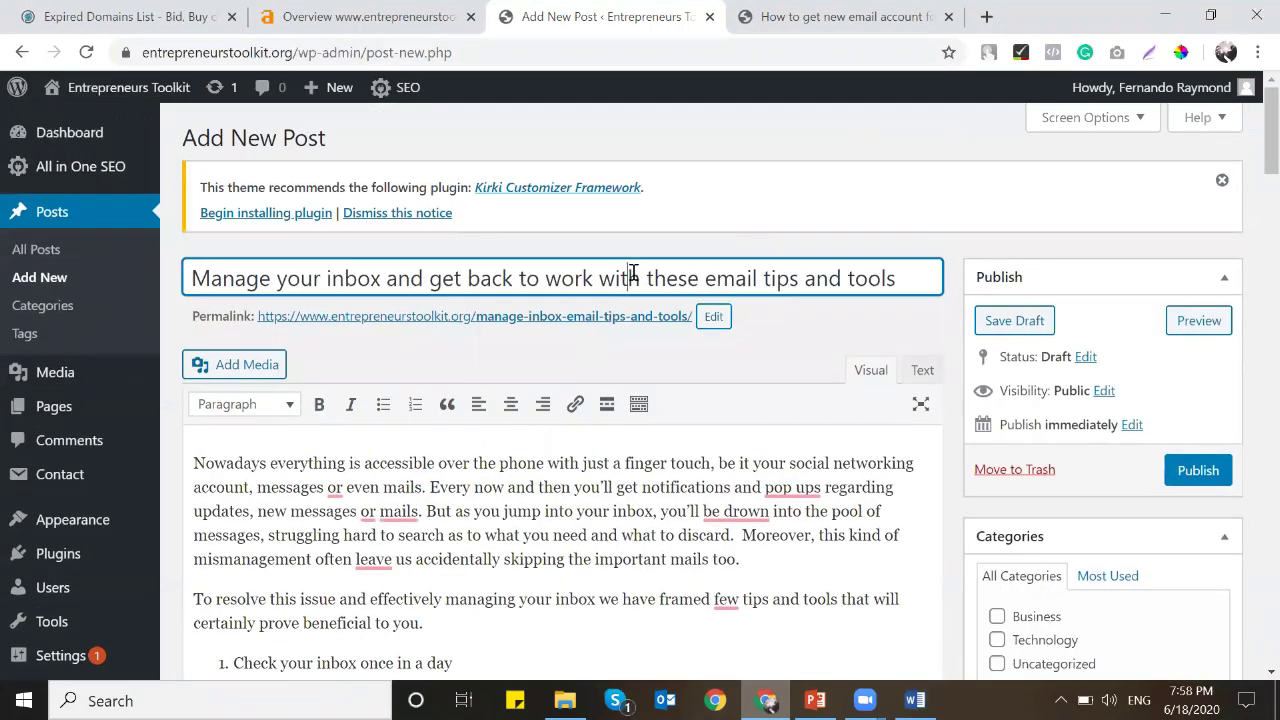
pyautogui.tripleClick(632, 272)
pyautogui.scroll(-13, 630, 285)
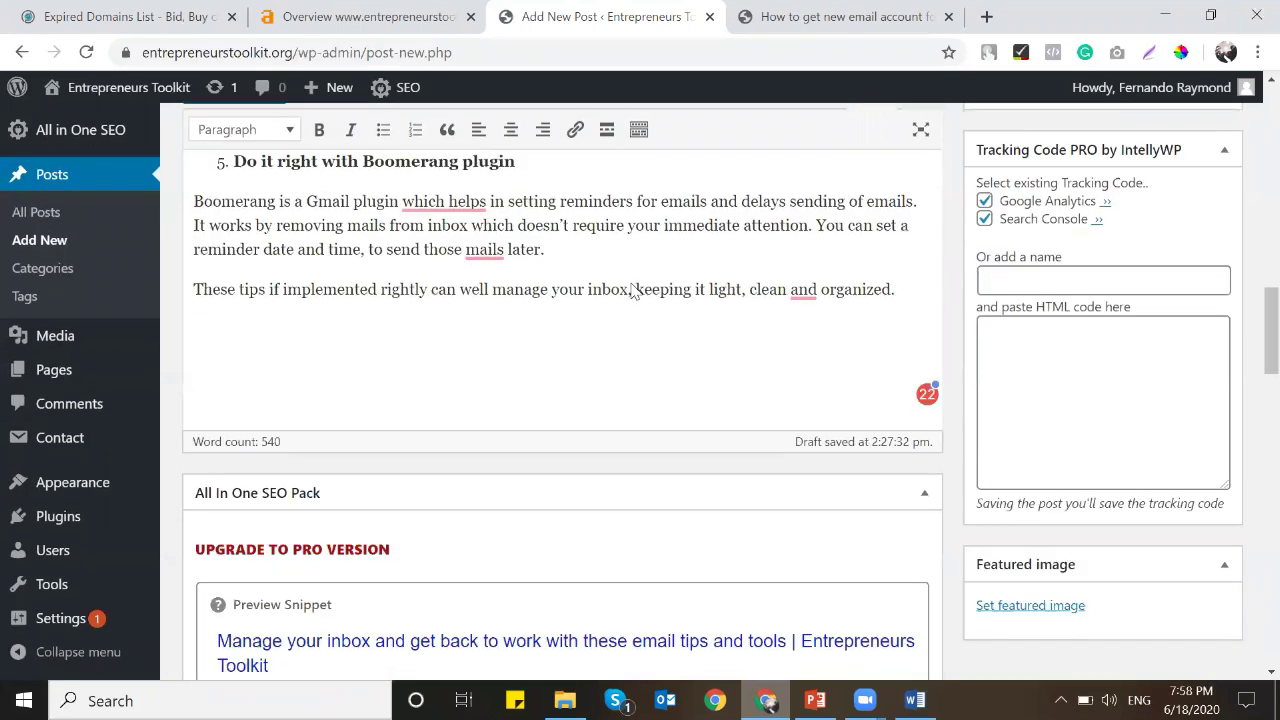
pyautogui.scroll(2, 630, 285)
pyautogui.click(572, 272)
pyautogui.write('Tools')
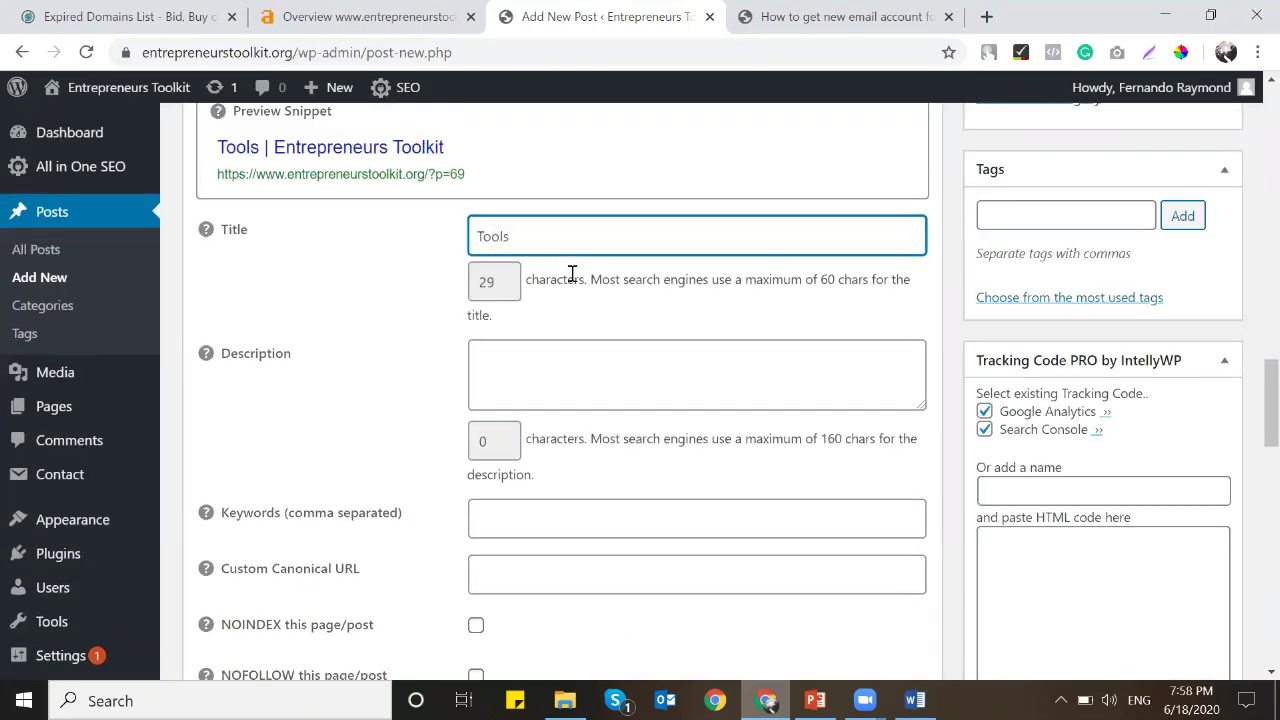
pyautogui.scroll(8, 572, 274)
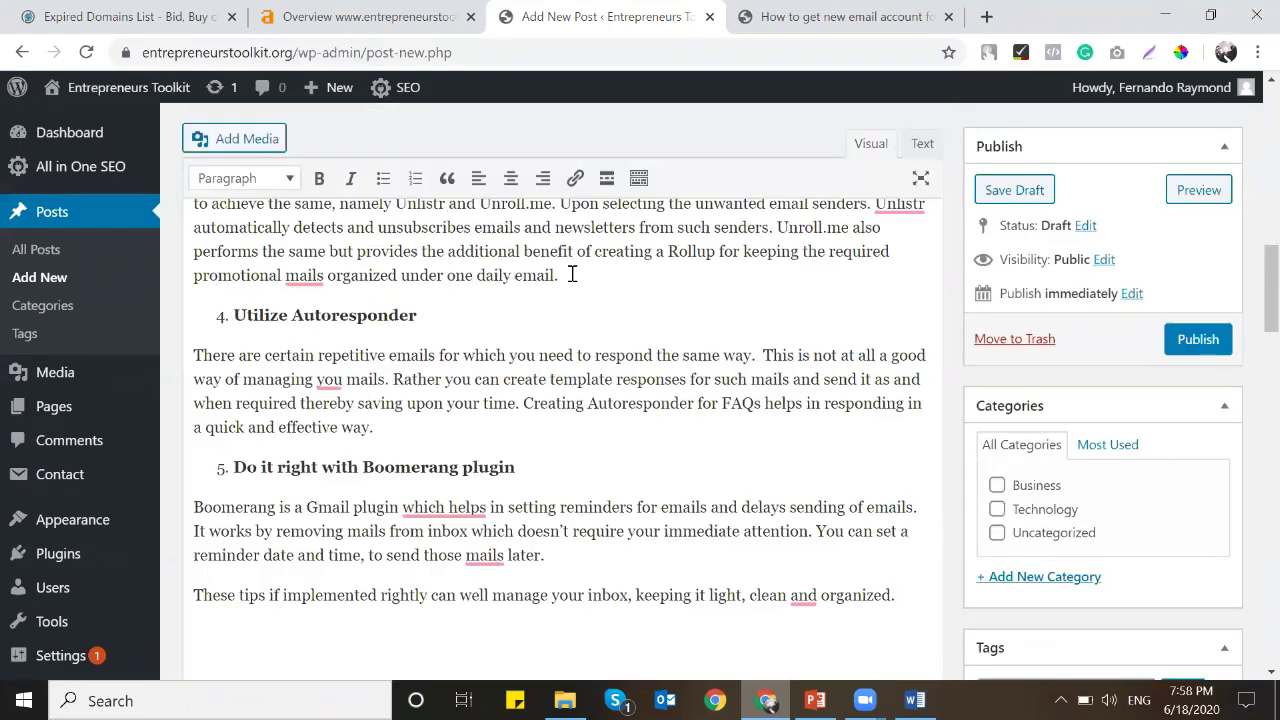
pyautogui.scroll(-8, 572, 274)
pyautogui.write('to manage the Invol')
pyautogui.press('BackSpace')
pyautogui.press('BackSpace')
pyautogui.scroll(10, 572, 279)
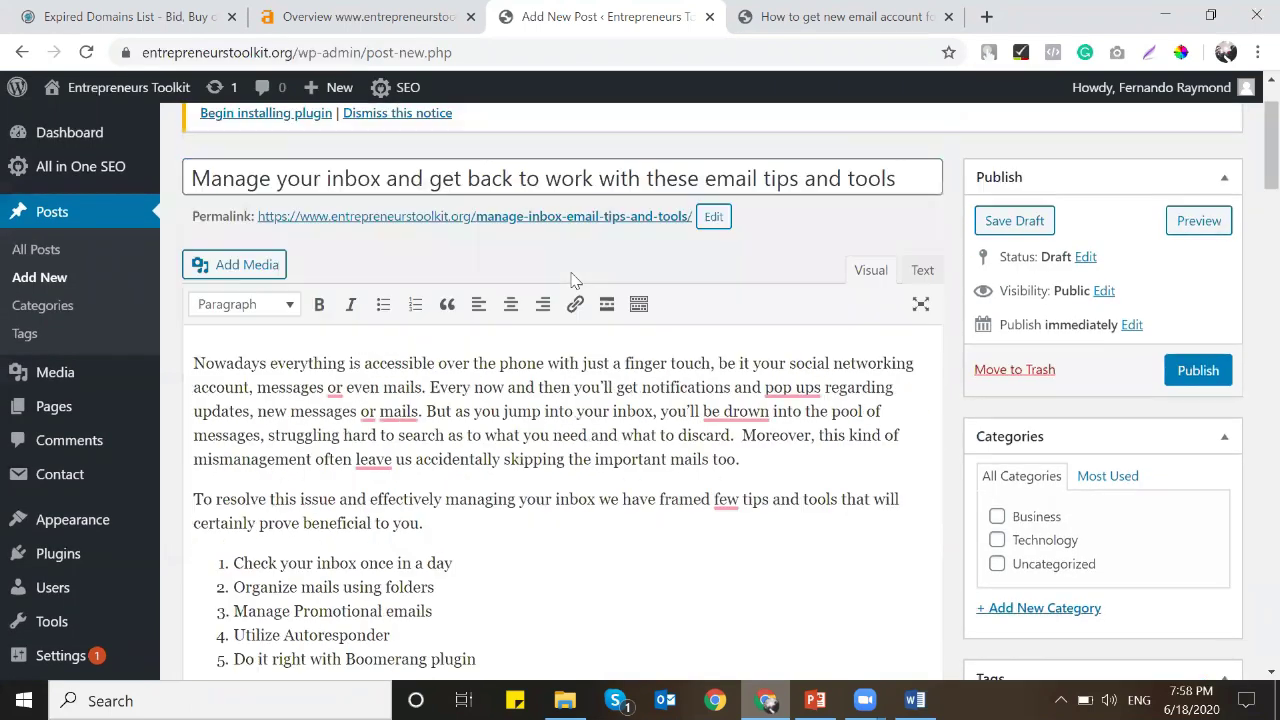
# Set the post's All In One SEO title to "Email tips and tools to manage your Inbox".
pyautogui.scroll(1, 572, 279)
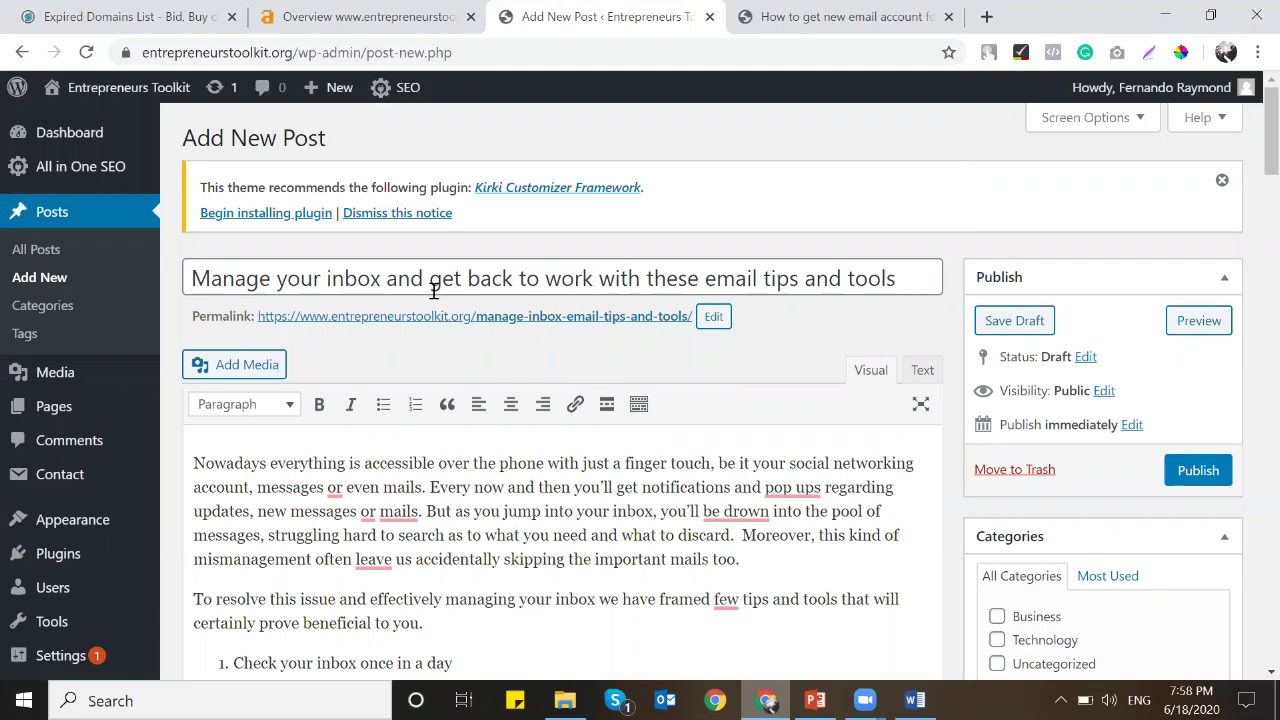
pyautogui.scroll(-20, 434, 290)
pyautogui.scroll(4, 457, 306)
pyautogui.tripleClick(595, 437)
pyautogui.write('Email ti')
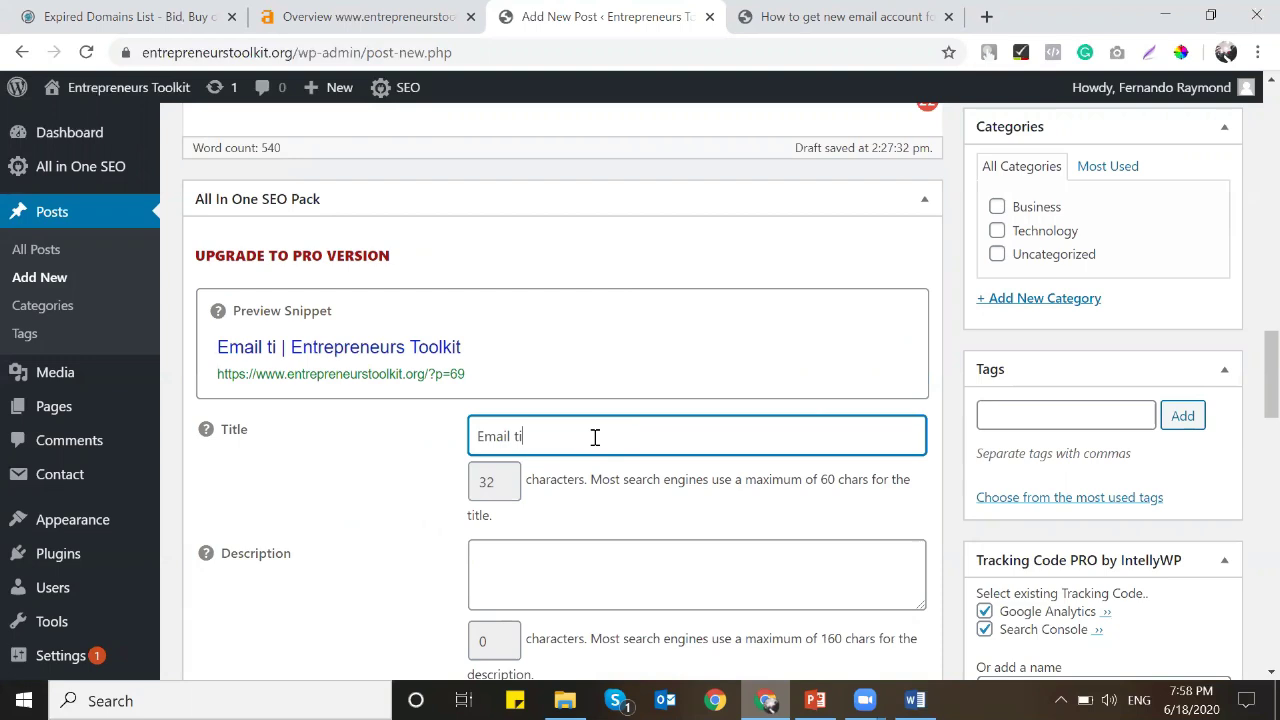
pyautogui.write('ps and tools to manage the')
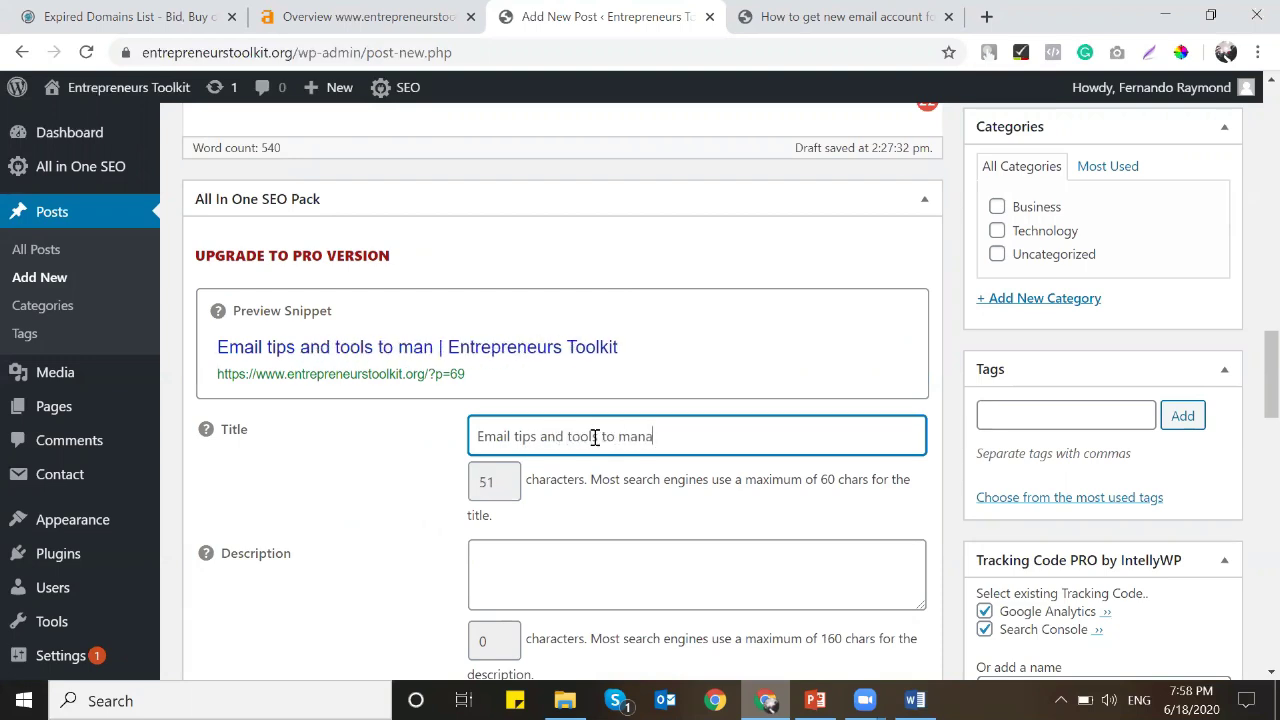
pyautogui.press('BackSpace')
pyautogui.press('BackSpace')
pyautogui.press('BackSpace')
pyautogui.press('BackSpace')
pyautogui.write('y')
pyautogui.press('BackSpace')
pyautogui.press('BackSpace')
pyautogui.write('o')
pyautogui.press('BackSpace')
pyautogui.write('your Inb')
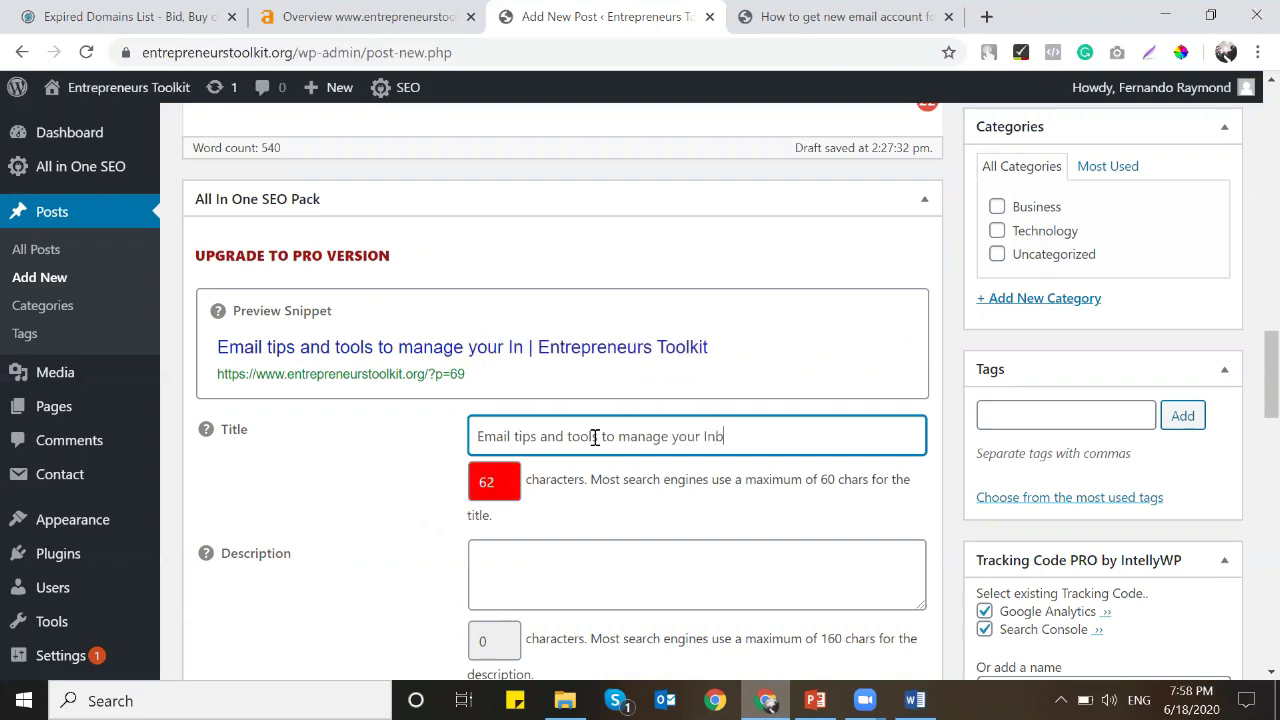
pyautogui.write('ox')
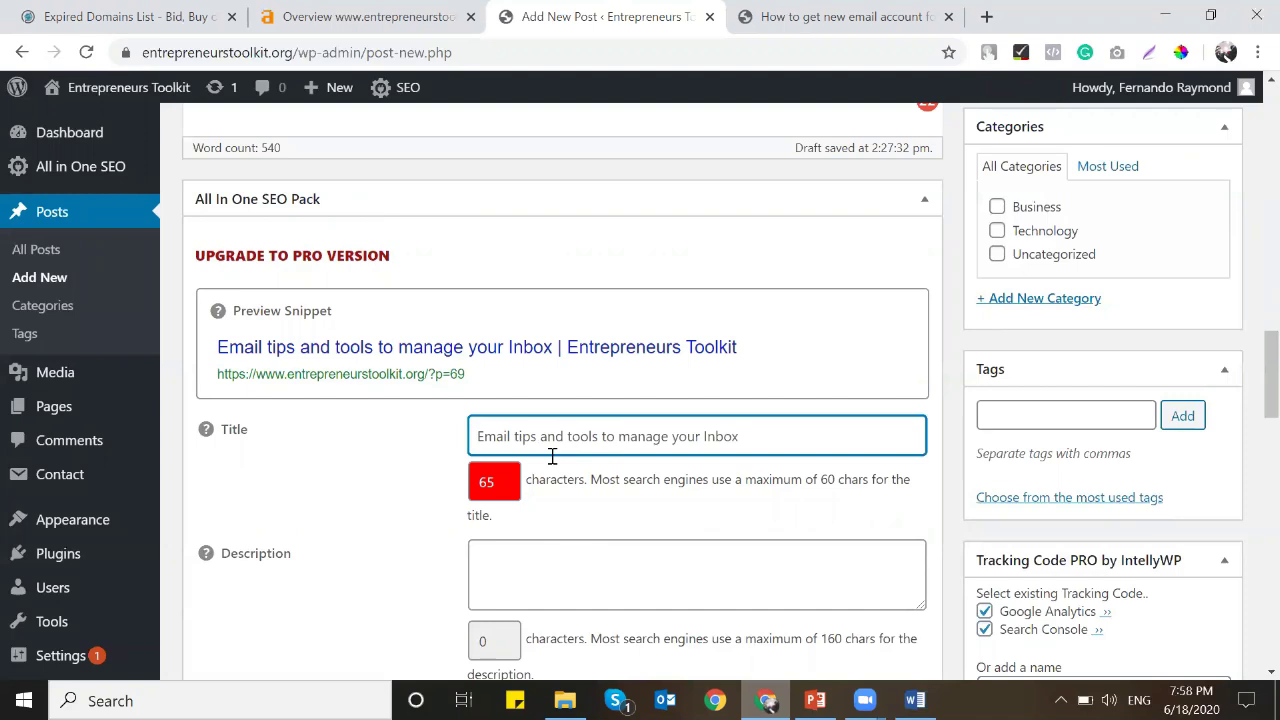
# Start the post's SEO description with "If you are a business owner and managing too many emails. Here are cool tips for".
pyautogui.press('Tab')
pyautogui.write('If you a')
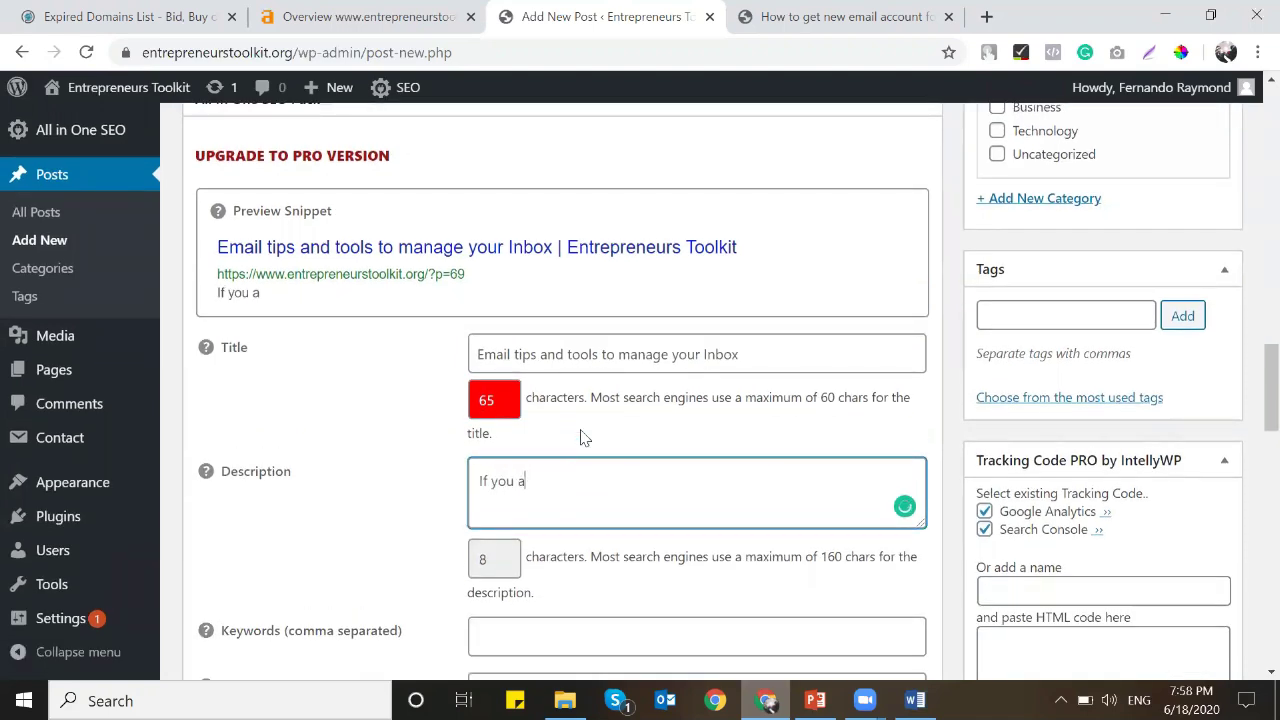
pyautogui.write('re havinf to')
pyautogui.press('BackSpace')
pyautogui.press('BackSpace')
pyautogui.press('BackSpace')
pyautogui.press('BackSpace')
pyautogui.press('BackSpace')
pyautogui.write('a business ow')
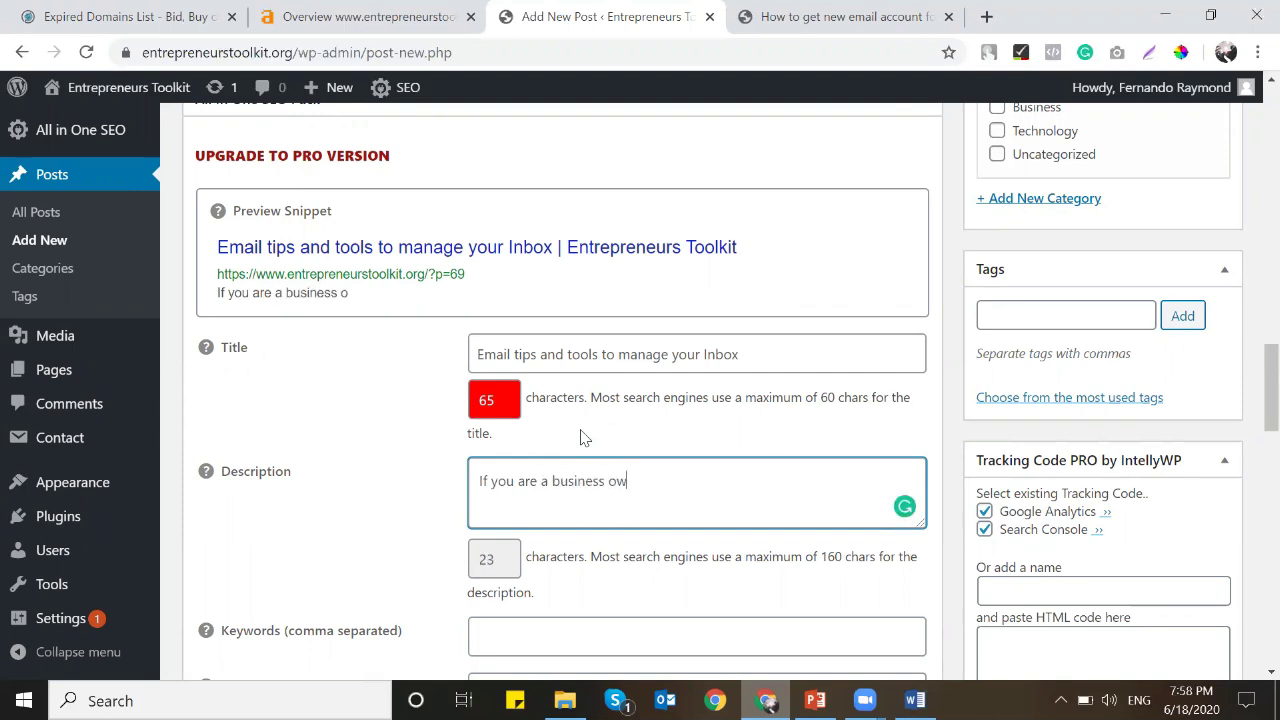
pyautogui.write('ner and manageing too many emails. Here are cool tips for your')
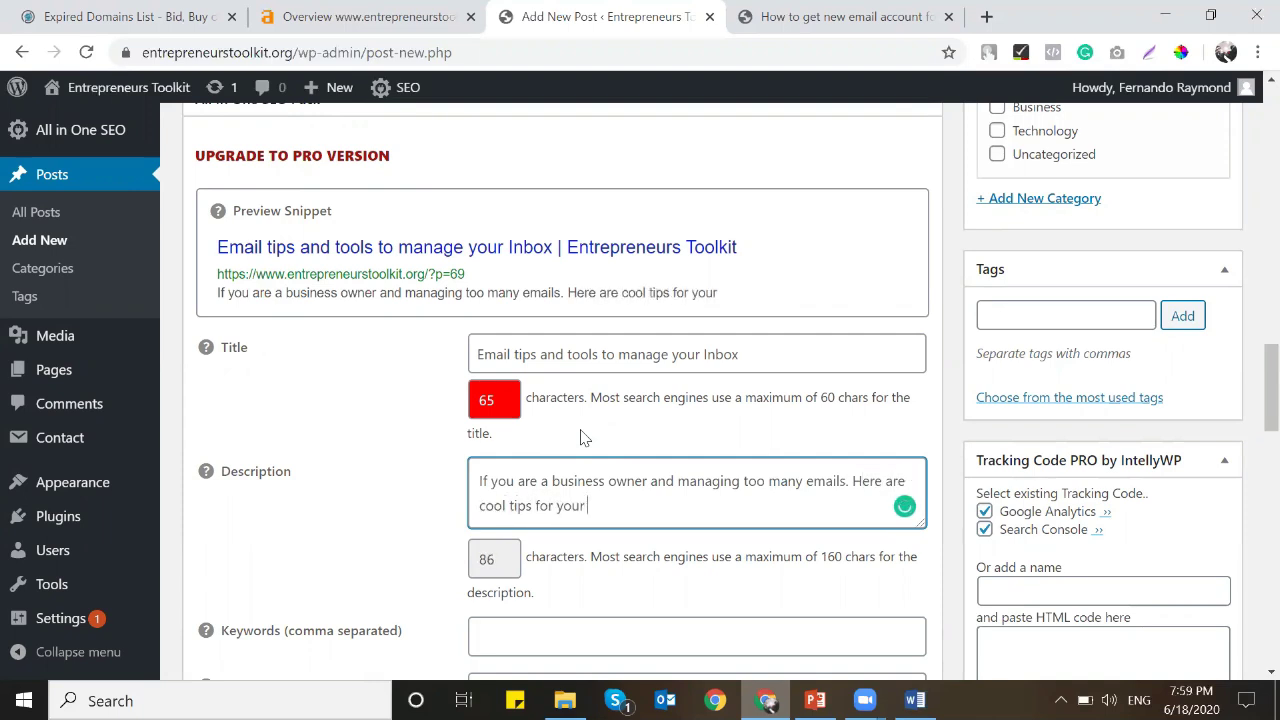
# Finish the SEO description with "you to manage the inbox effectively with simple tools.", accepting the grammar correction that drops "the" before "simple".
pyautogui.press('BackSpace')
pyautogui.write('to manag')
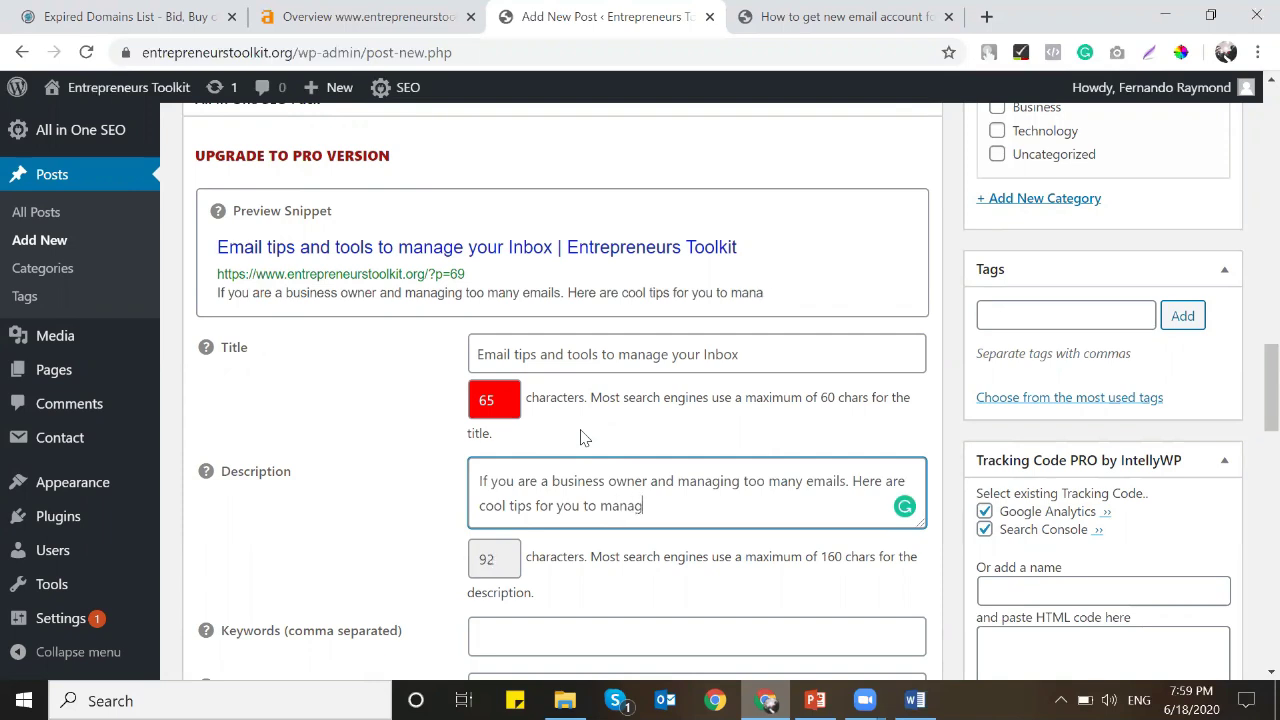
pyautogui.write('e the inboc')
pyautogui.write('ffect')
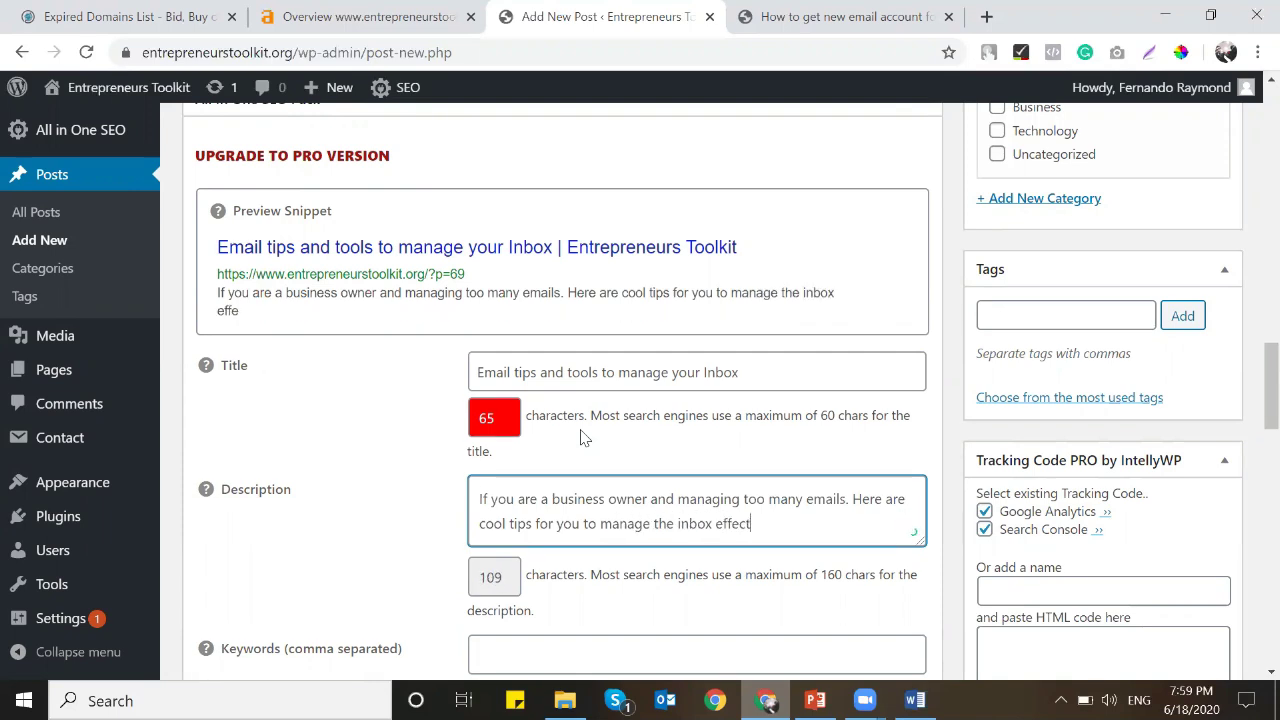
pyautogui.write('ively with the ')
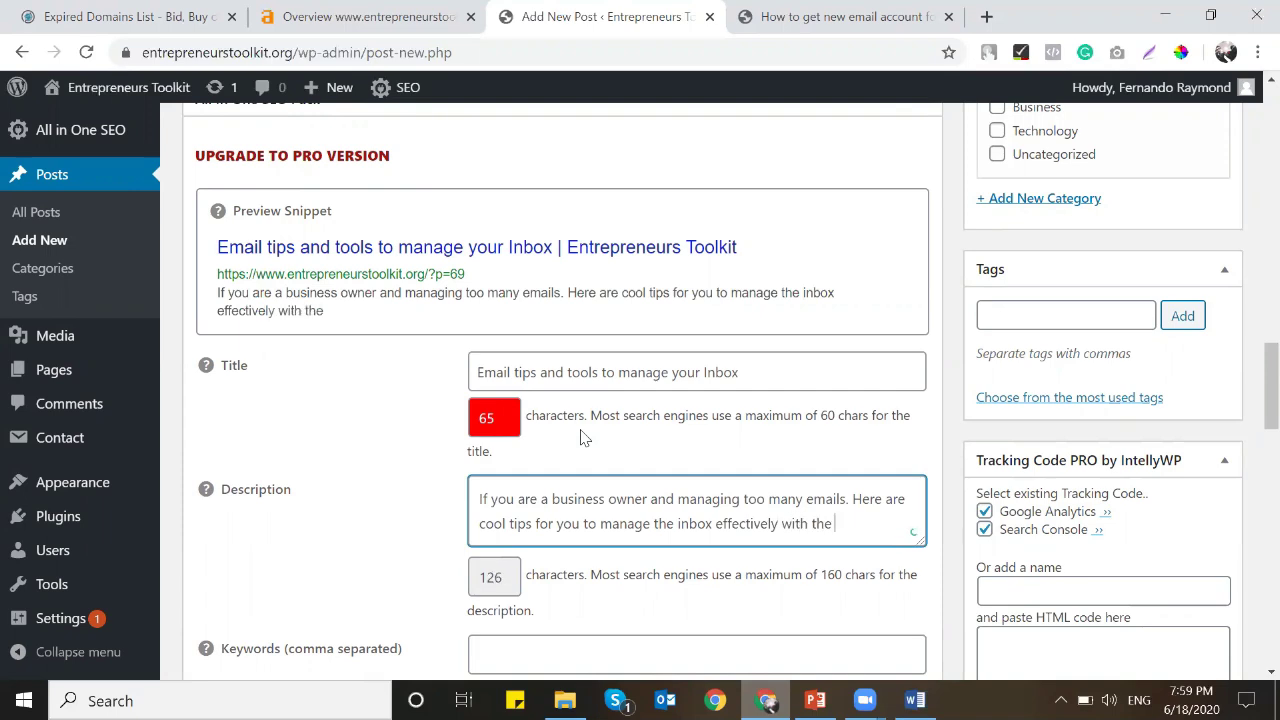
pyautogui.write('simple top')
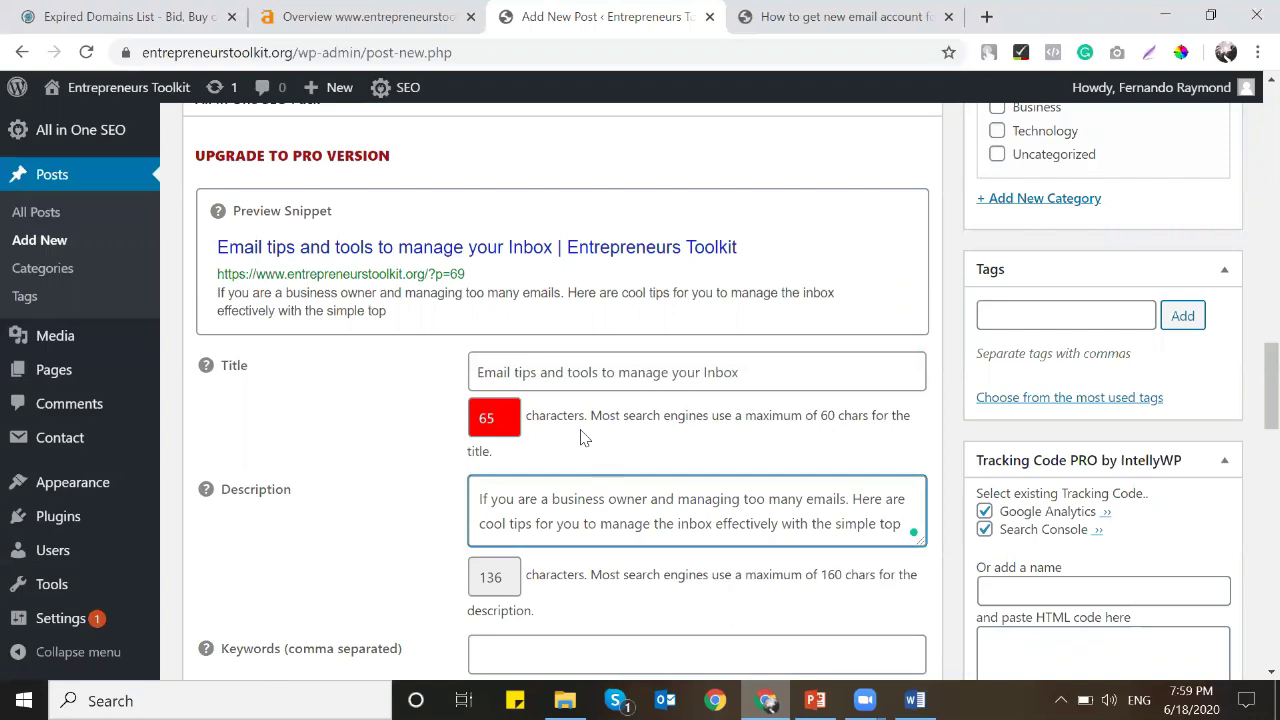
pyautogui.press('BackSpace')
pyautogui.write('ols.')
pyautogui.scroll(-2, 584, 438)
pyautogui.click(586, 457)
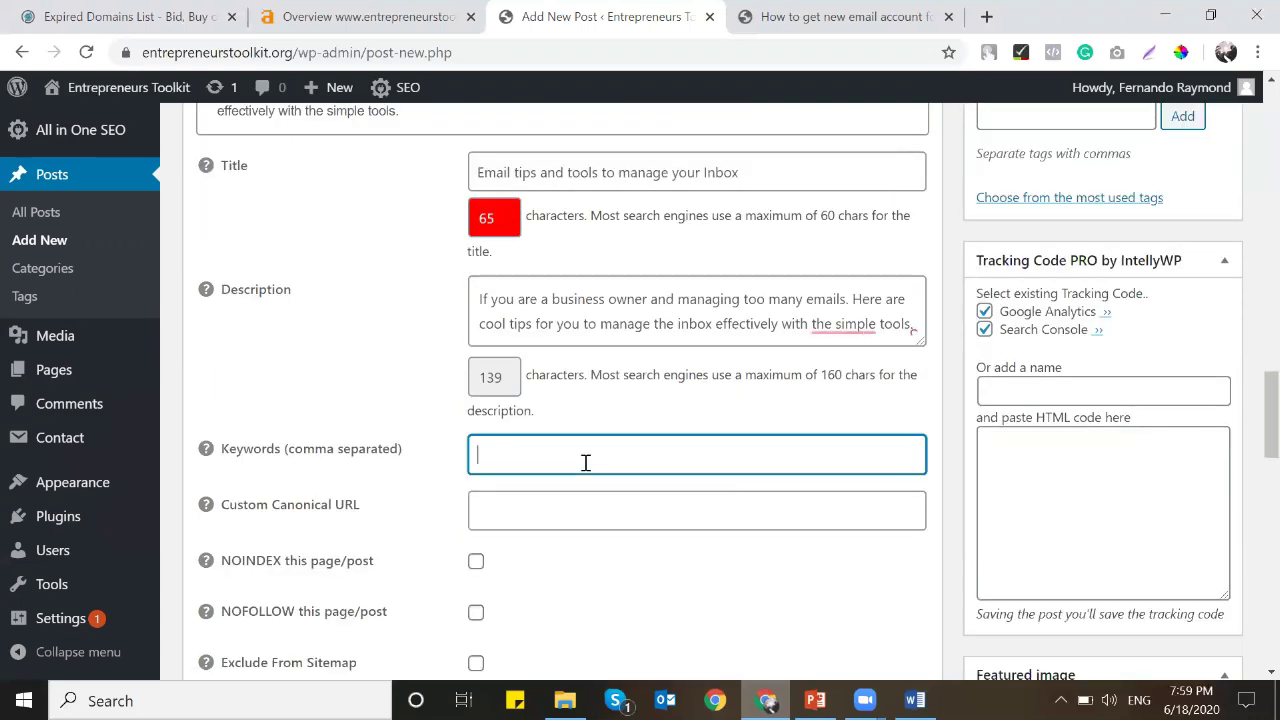
pyautogui.moveTo(848, 325)
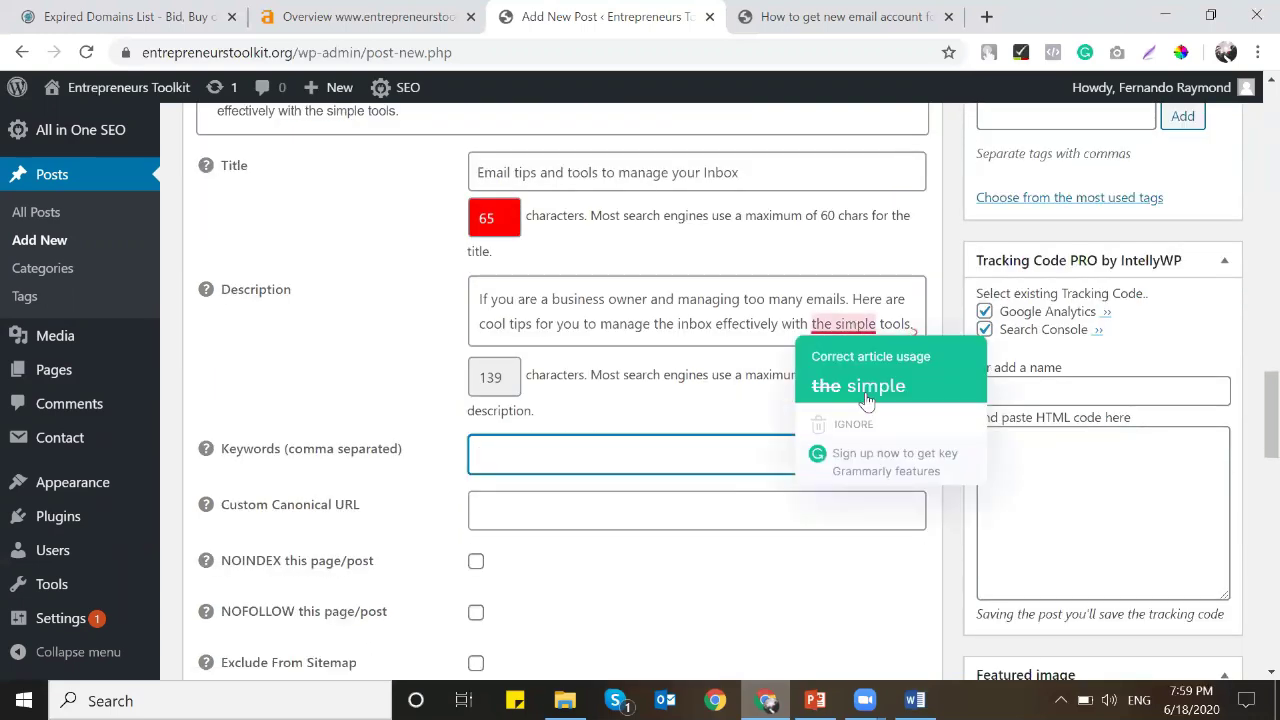
pyautogui.click(856, 388)
# Set the post's SEO keywords to "email tools, email tips, email tools to manage inbox".
pyautogui.click(615, 450)
pyautogui.write('email')
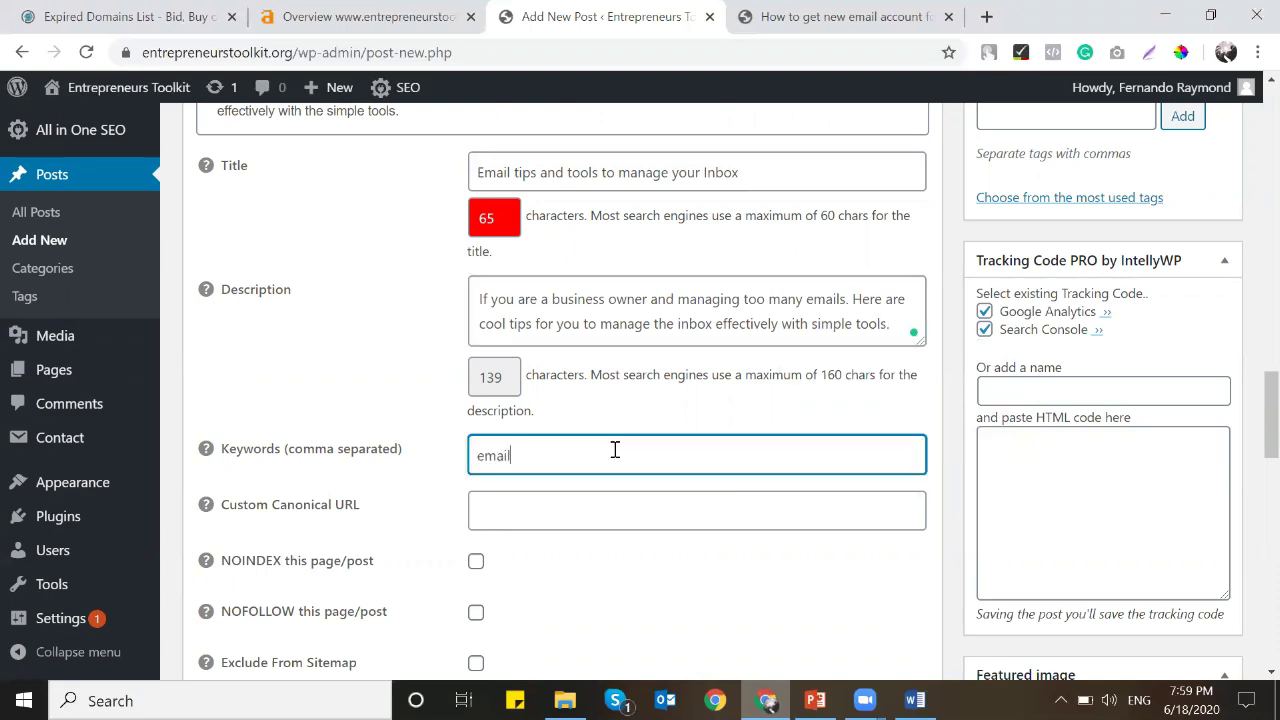
pyautogui.write(' ools')
pyautogui.press('BackSpace')
pyautogui.press('BackSpace')
pyautogui.press('BackSpace')
pyautogui.press('BackSpace')
pyautogui.write('tols, email tips, ema')
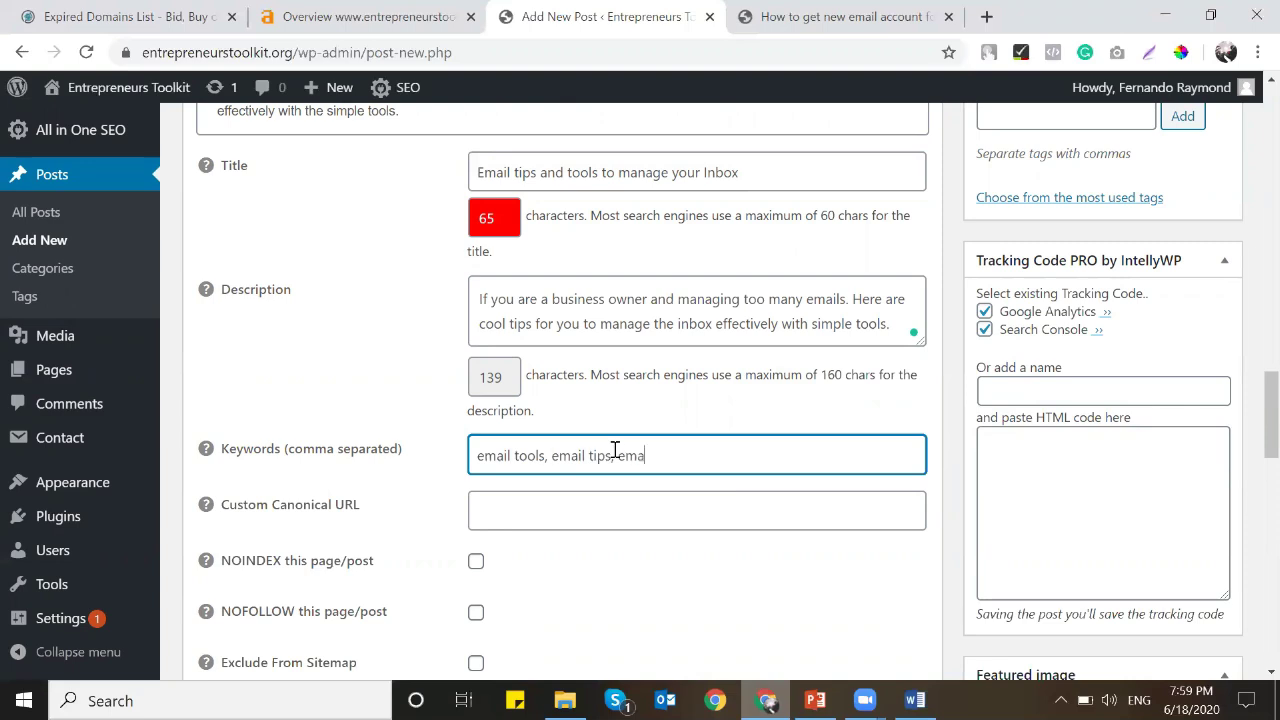
pyautogui.write('il tools to manahe invox')
pyautogui.press('BackSpace')
pyautogui.press('BackSpace')
pyautogui.press('BackSpace')
pyautogui.write('bo')
# Load unsplash.com in place of the published email account post and search it for "email" photos.
pyautogui.scroll(15, 415, 432)
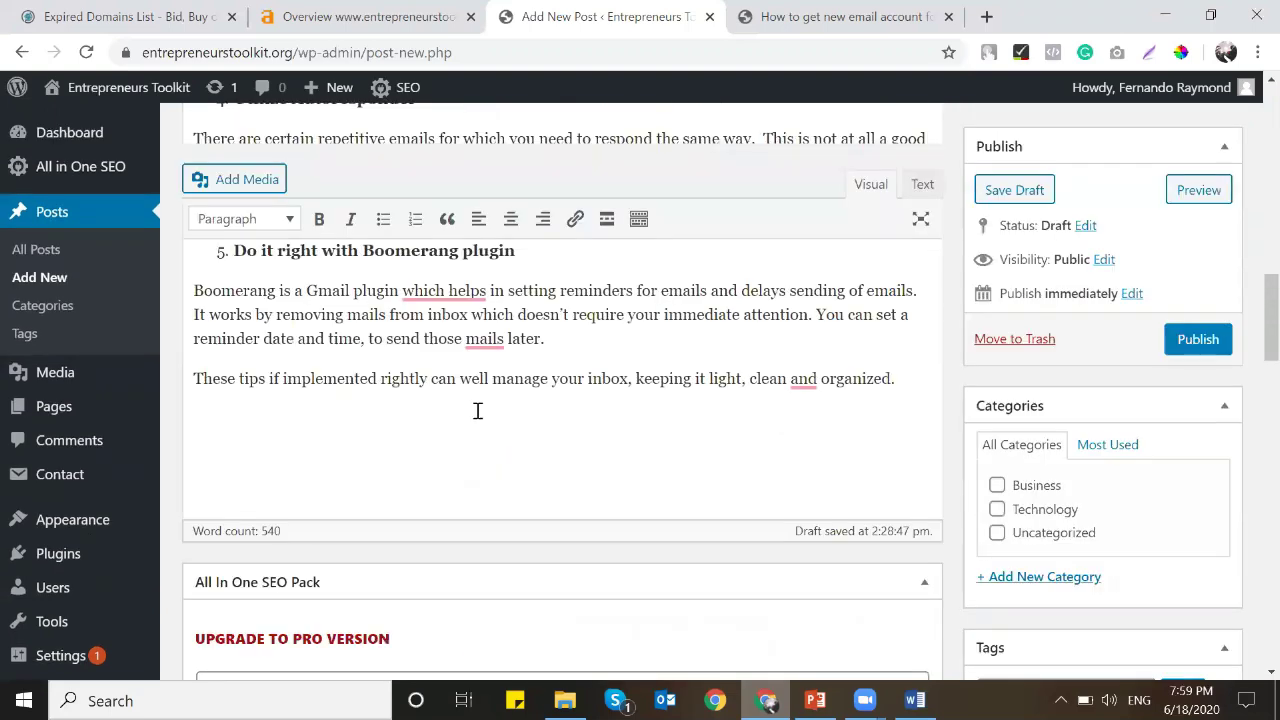
pyautogui.hotkey('ctrl', 'Tab')
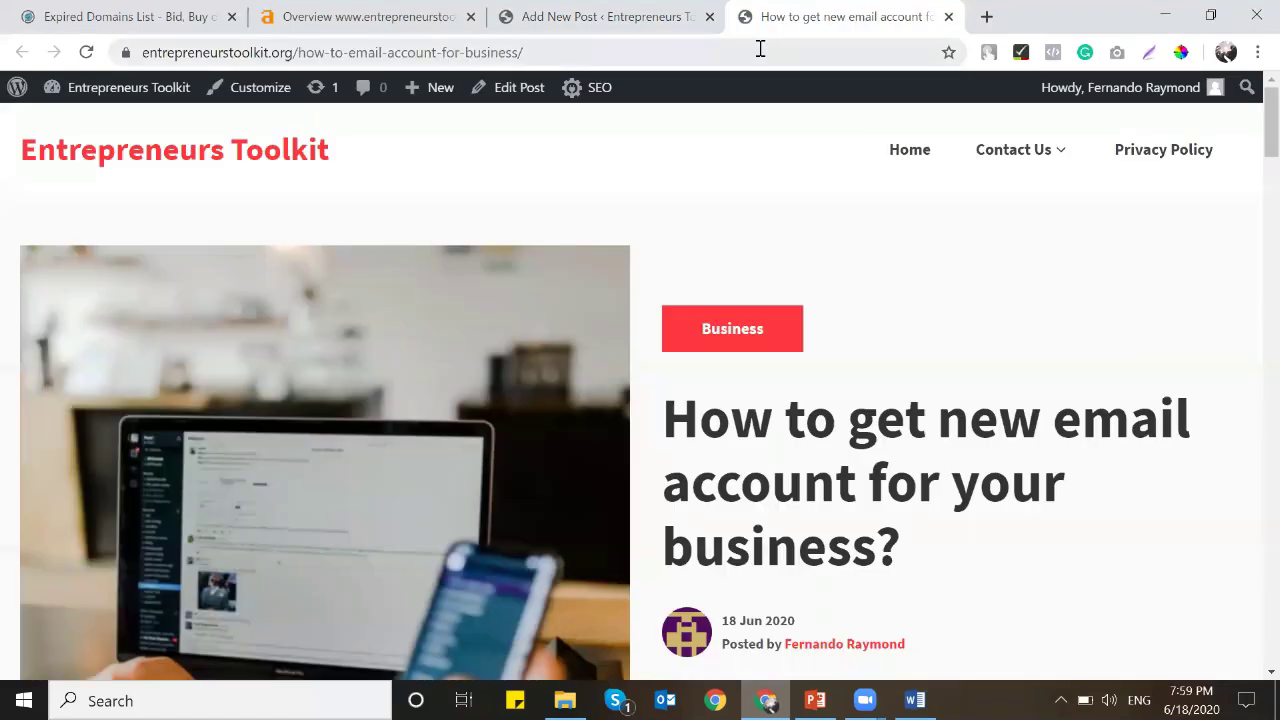
pyautogui.click(760, 48)
pyautogui.write('unsp')
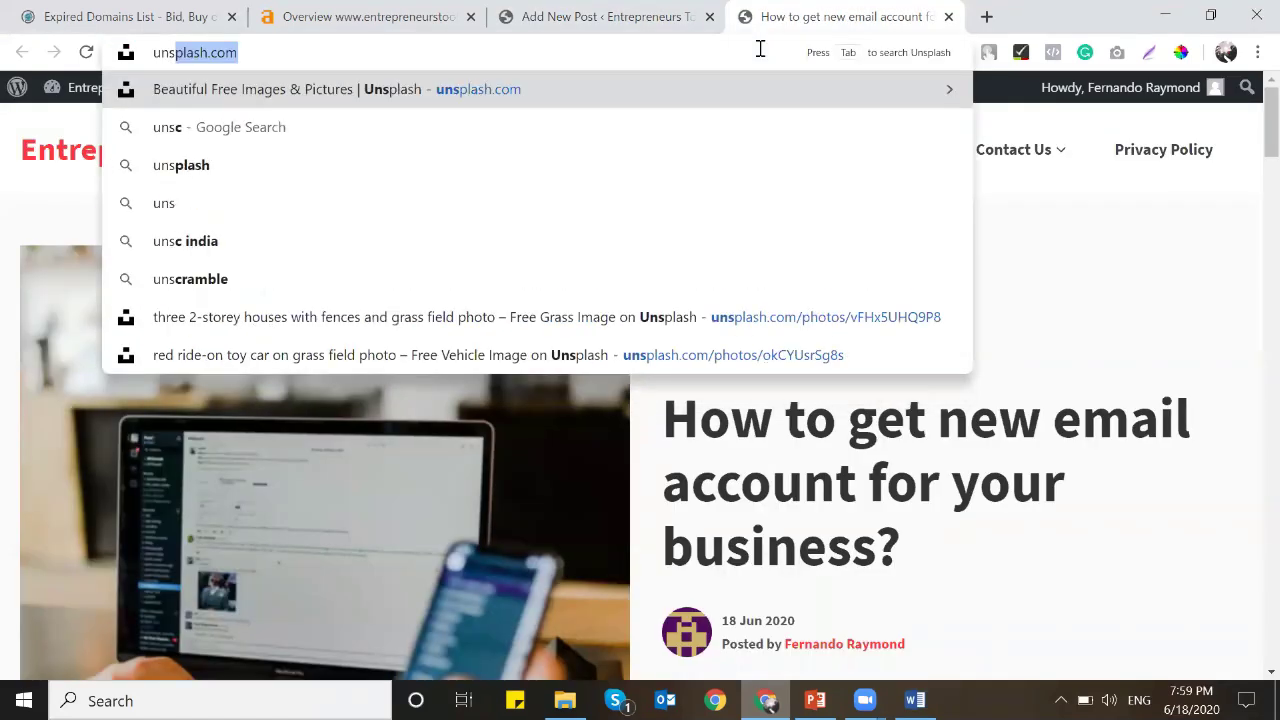
pyautogui.press('Return')
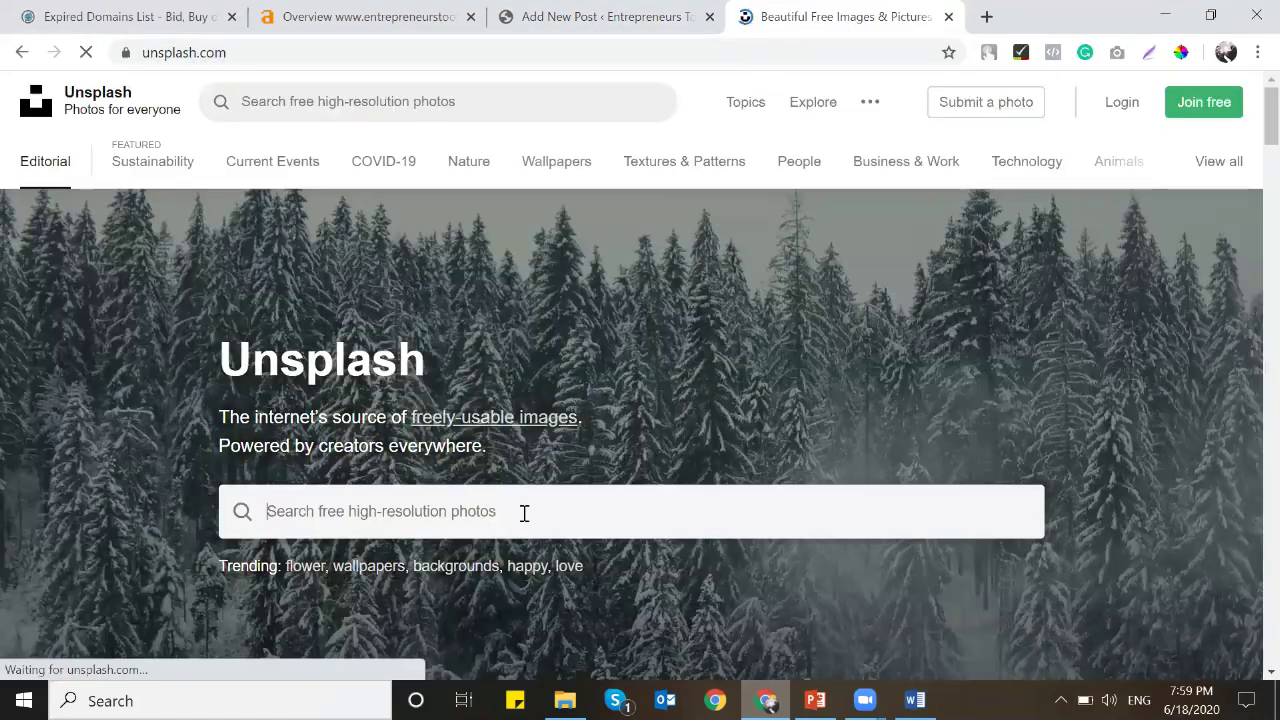
pyautogui.click(509, 521)
pyautogui.write('email')
pyautogui.press('Return')
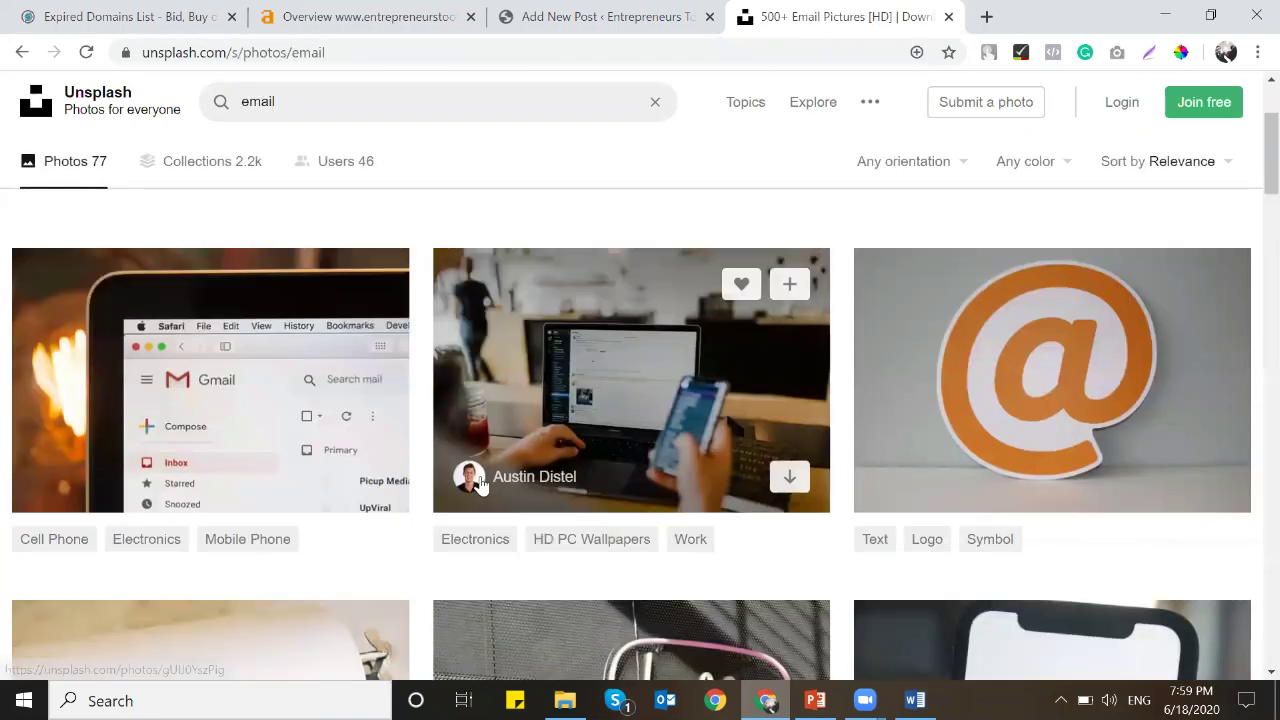
# Look through the email photos and open the orange @ sign image in a new tab.
pyautogui.scroll(-1, 466, 471)
pyautogui.scroll(-3, 475, 455)
pyautogui.scroll(4, 463, 447)
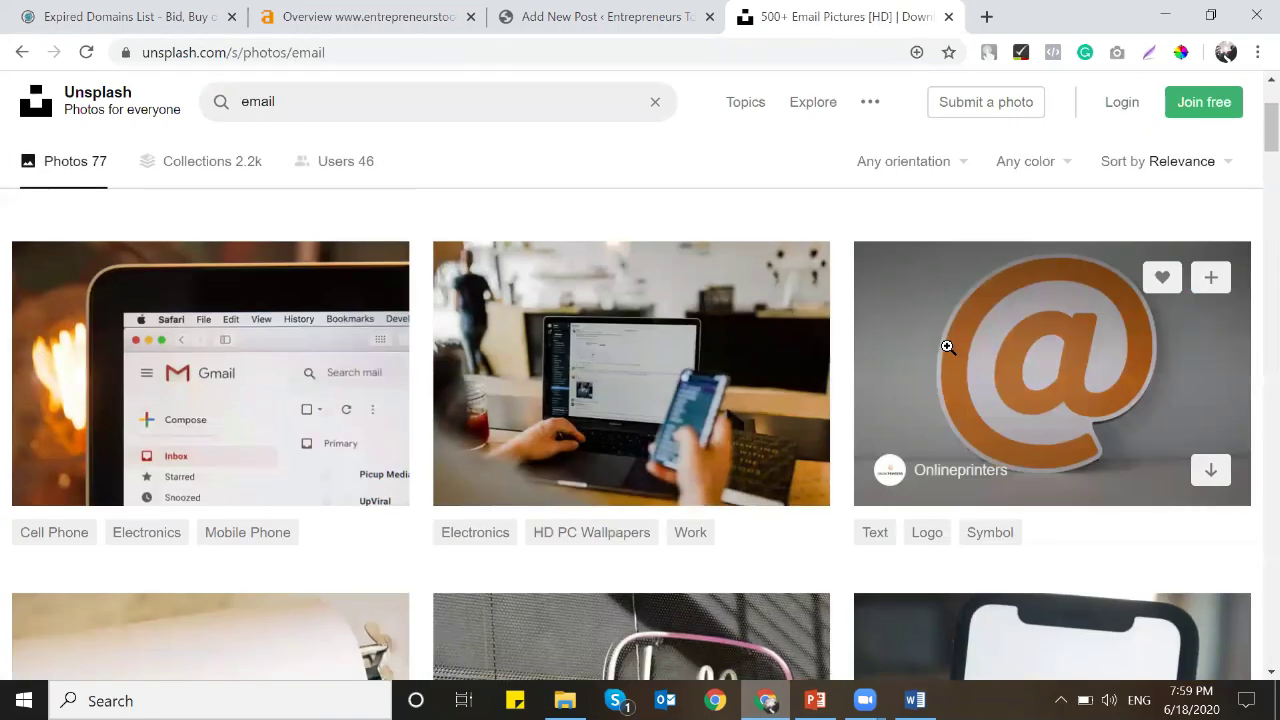
pyautogui.rightClick(950, 350)
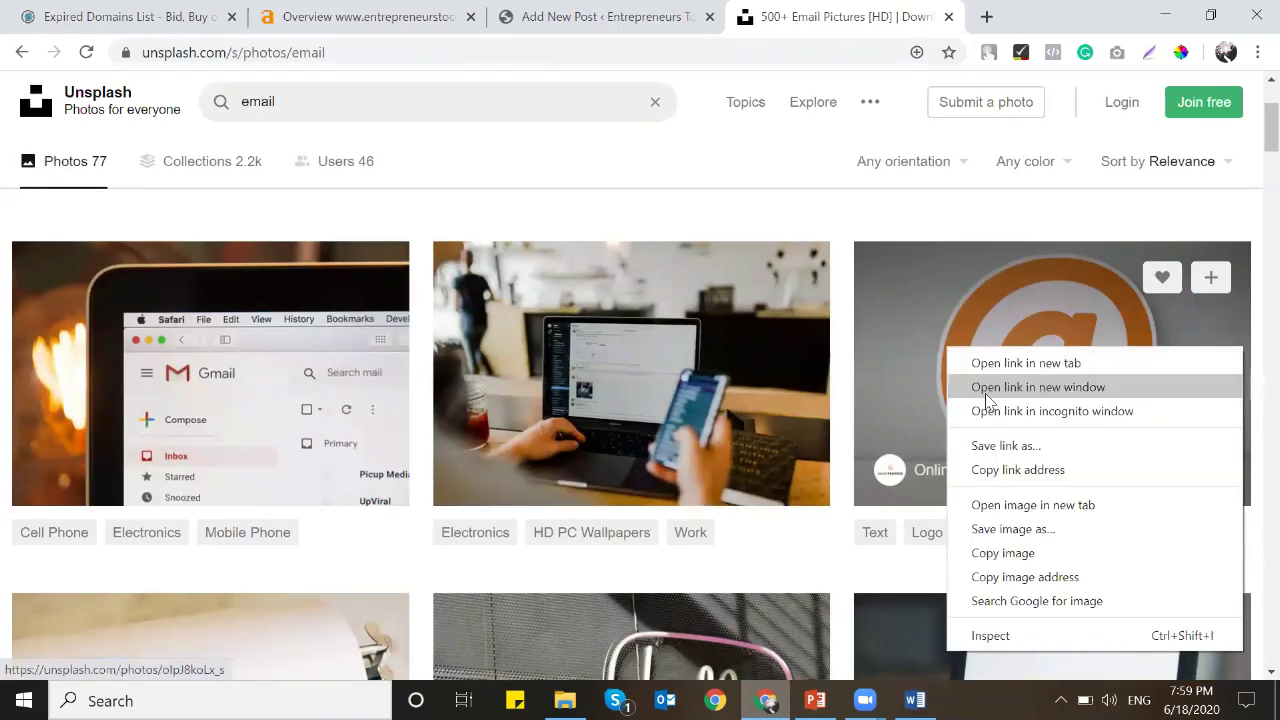
pyautogui.click(1010, 505)
# Open the image of the phone showing the Gmail logo in a new tab.
pyautogui.scroll(-4, 814, 380)
pyautogui.scroll(-2, 814, 373)
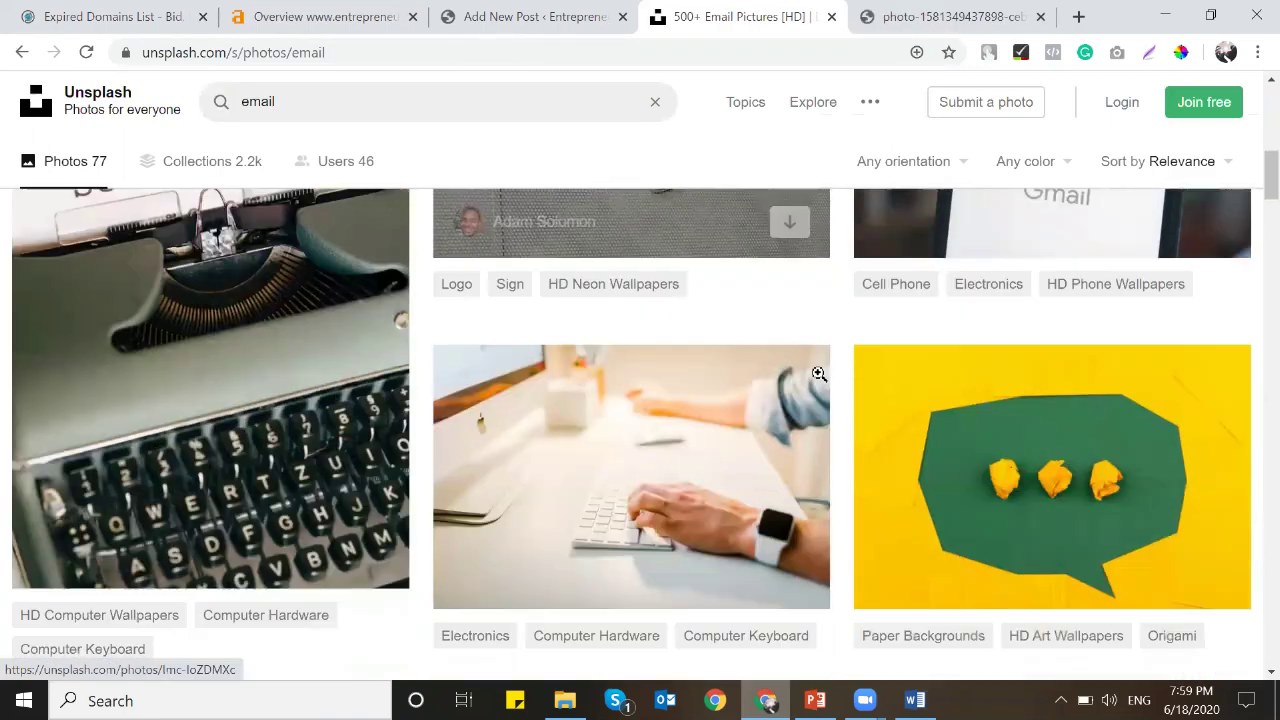
pyautogui.scroll(2, 814, 373)
pyautogui.rightClick(976, 378)
pyautogui.click(1060, 232)
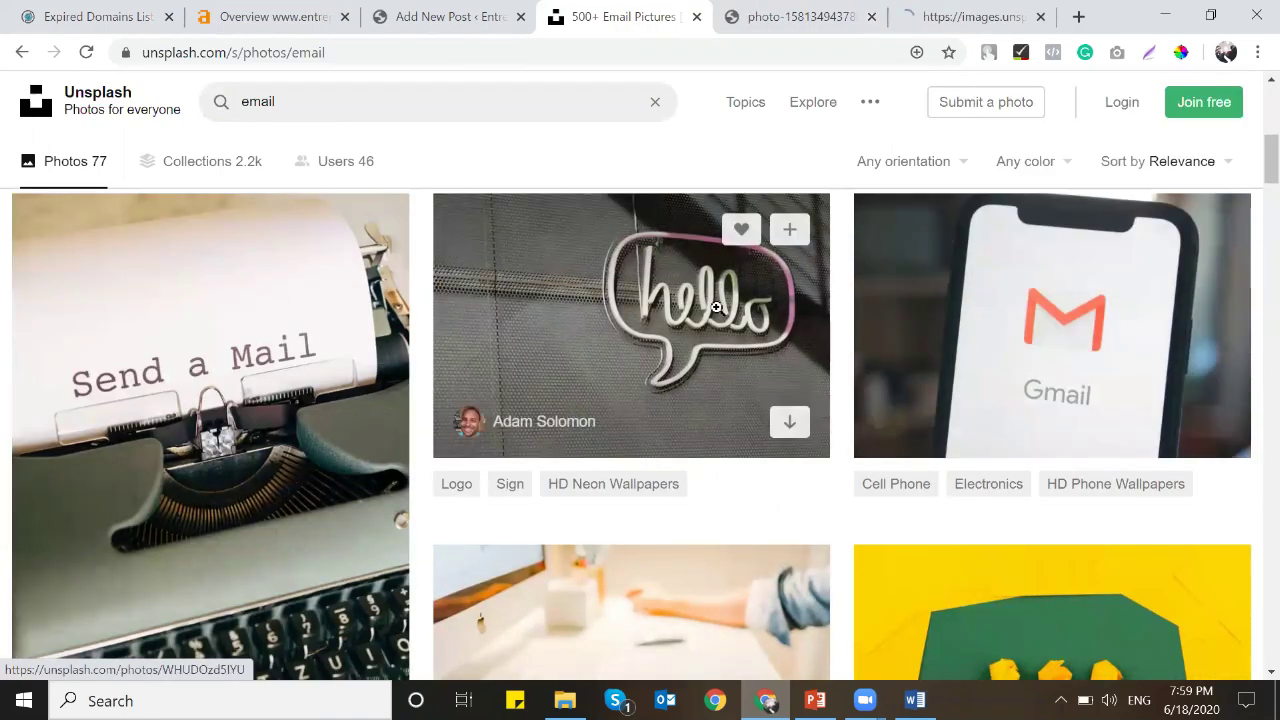
# Open the image of a hand holding a phone over a laptop in a new tab and close the Unsplash results.
pyautogui.scroll(-6, 543, 334)
pyautogui.rightClick(198, 383)
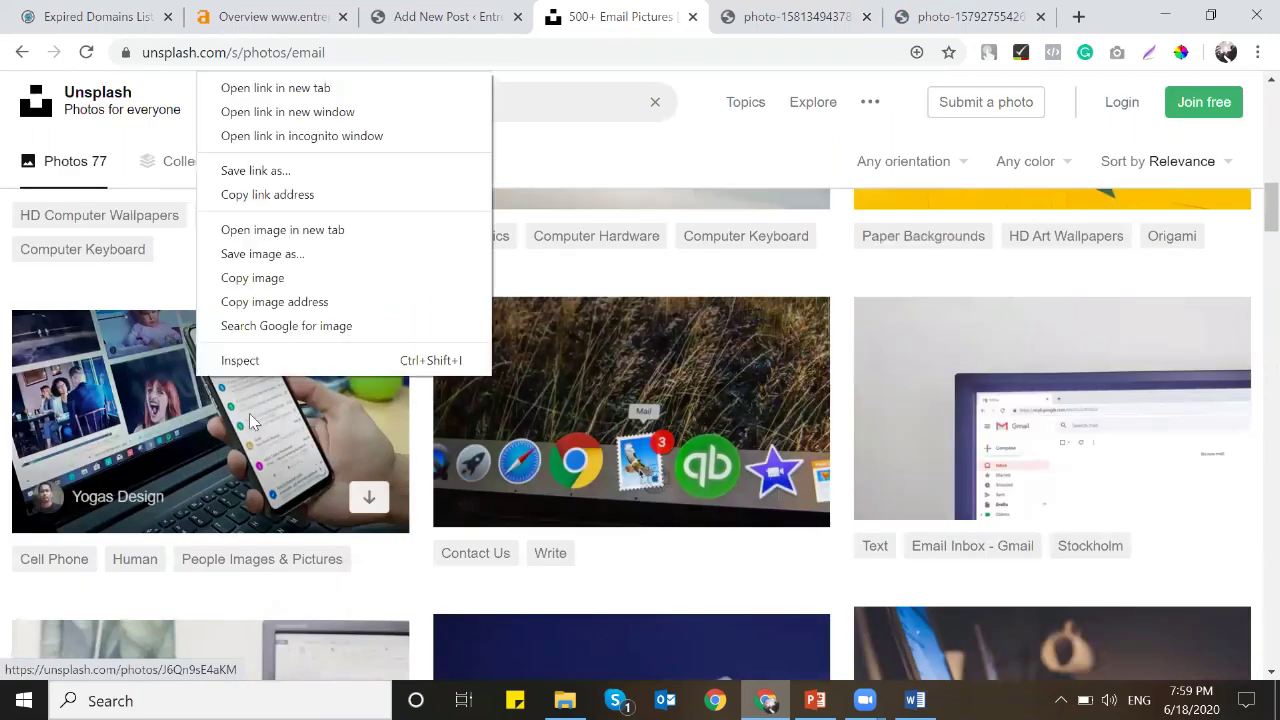
pyautogui.click(312, 229)
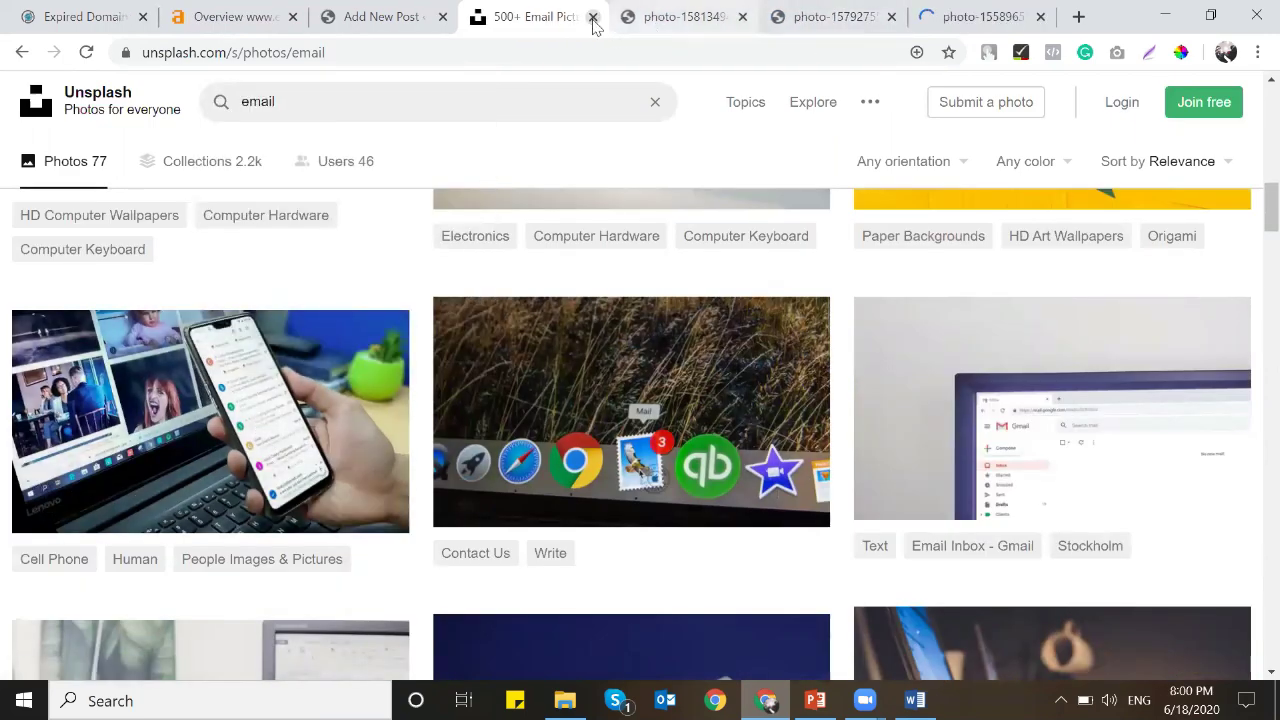
pyautogui.click(592, 16)
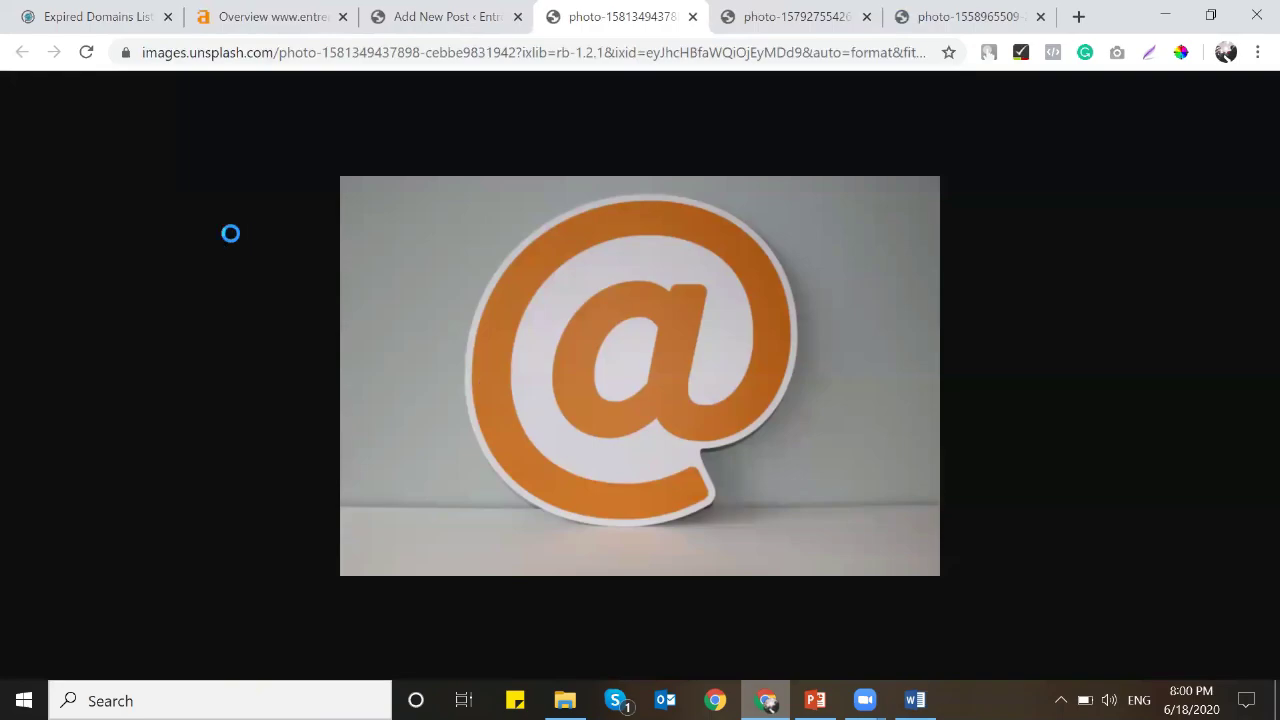
# Capture the orange @ sign image as a screenshot, save it in Downloads as PNG "email tools to manage inbox", and close its tab.
pyautogui.press('Print')
pyautogui.moveTo(343, 178); pyautogui.dragTo(935, 573)
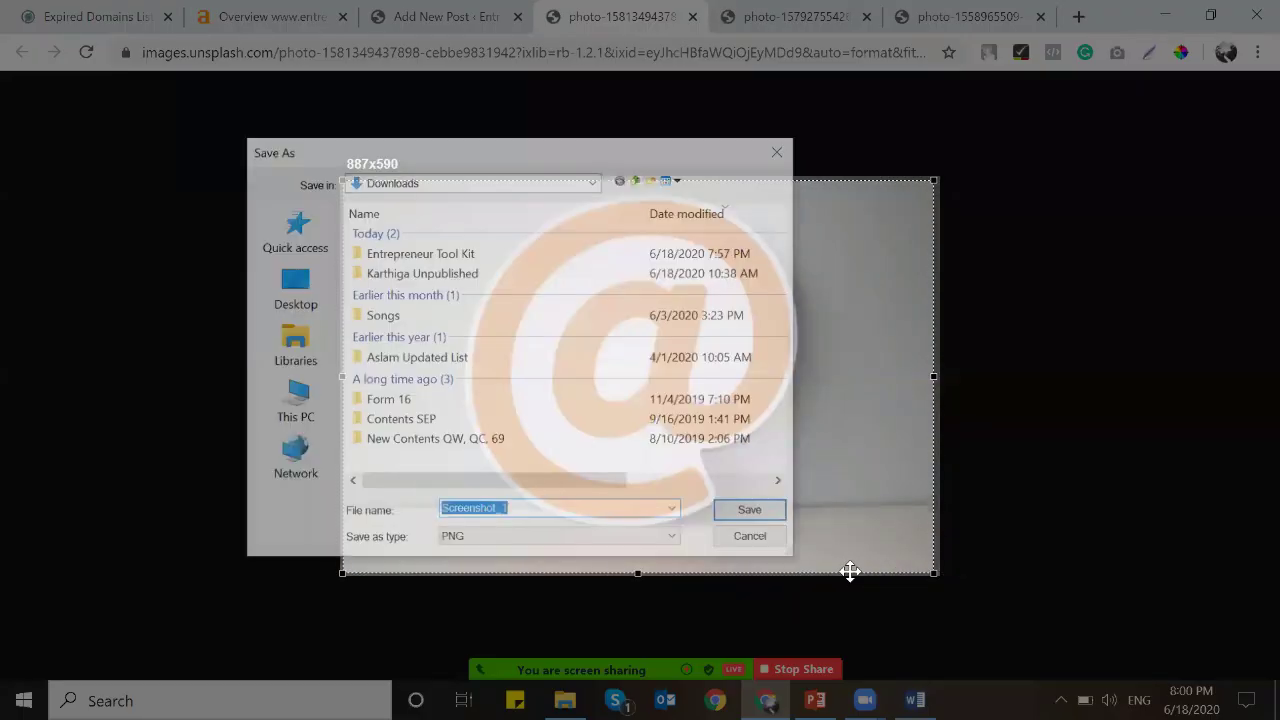
pyautogui.write('email tools to manage')
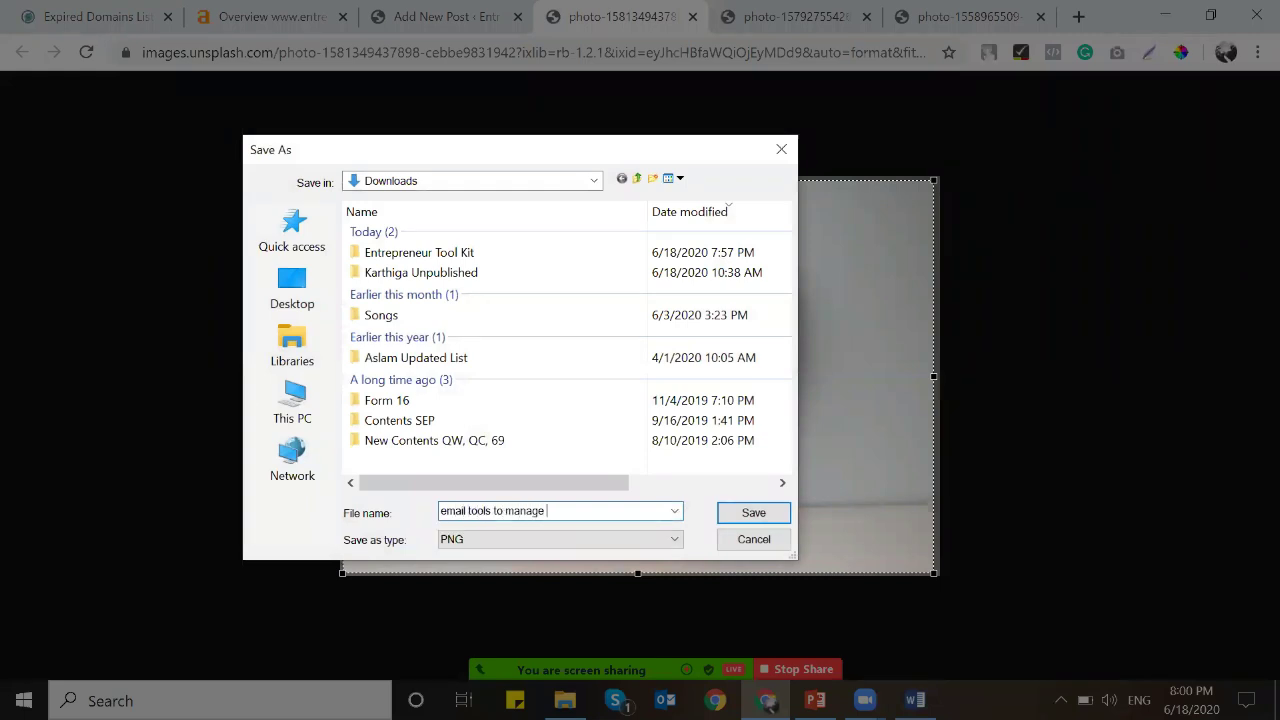
pyautogui.write(' inbox')
pyautogui.press('Return')
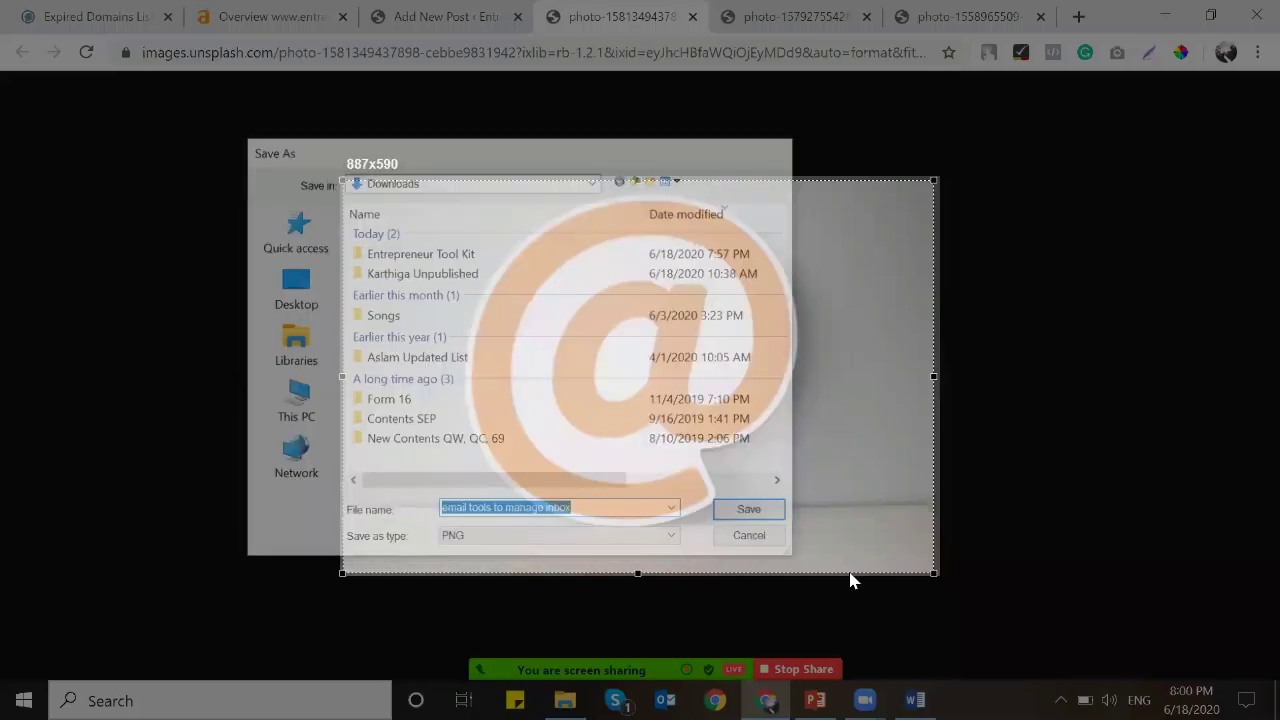
pyautogui.click(760, 17)
pyautogui.click(692, 17)
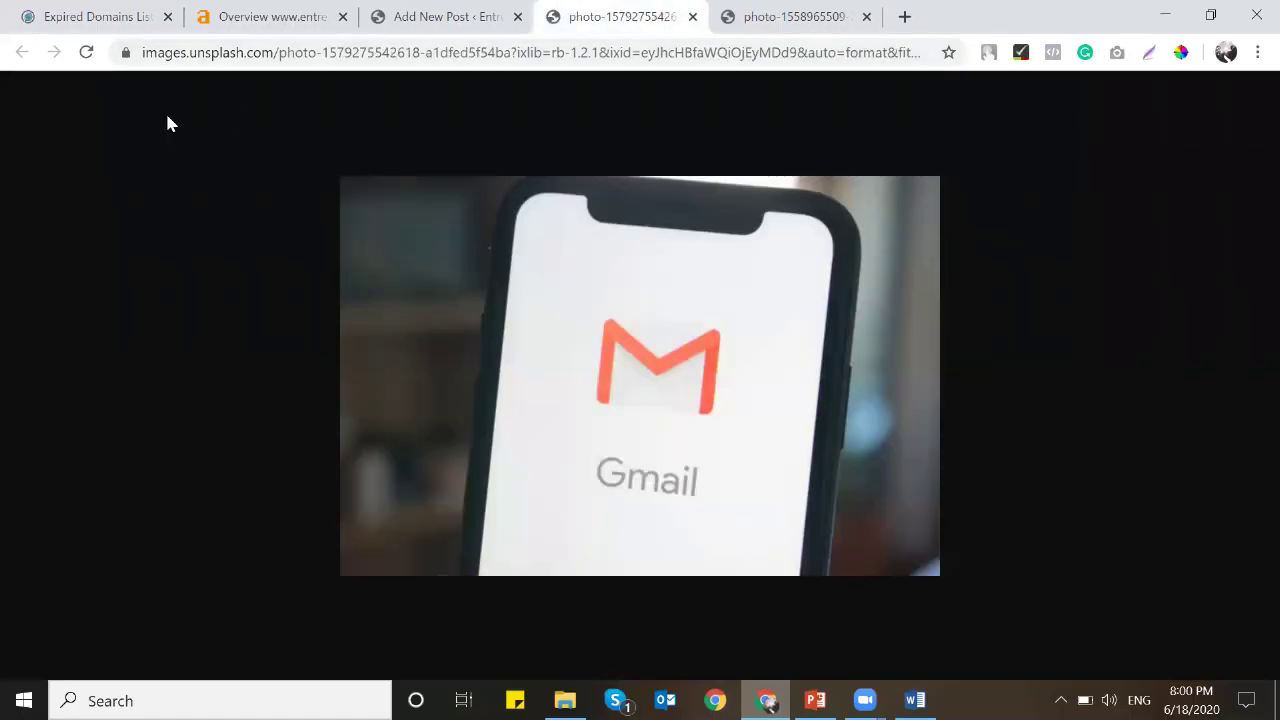
# Capture the Gmail phone image as a screenshot, save it in Downloads as PNG "tools to manage email", and close its tab.
pyautogui.press('Print')
pyautogui.moveTo(350, 182); pyautogui.dragTo(930, 575)
pyautogui.click(866, 596)
pyautogui.write('tools to manage email')
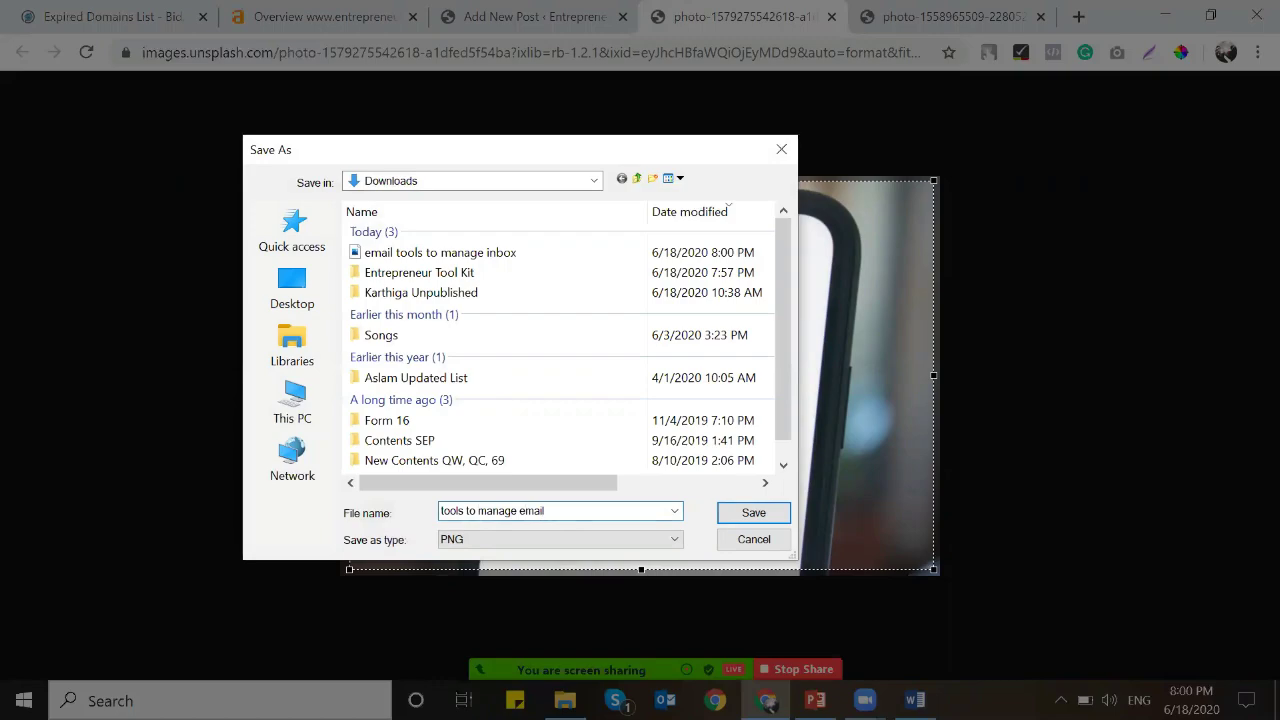
pyautogui.press('Return')
pyautogui.click(831, 16)
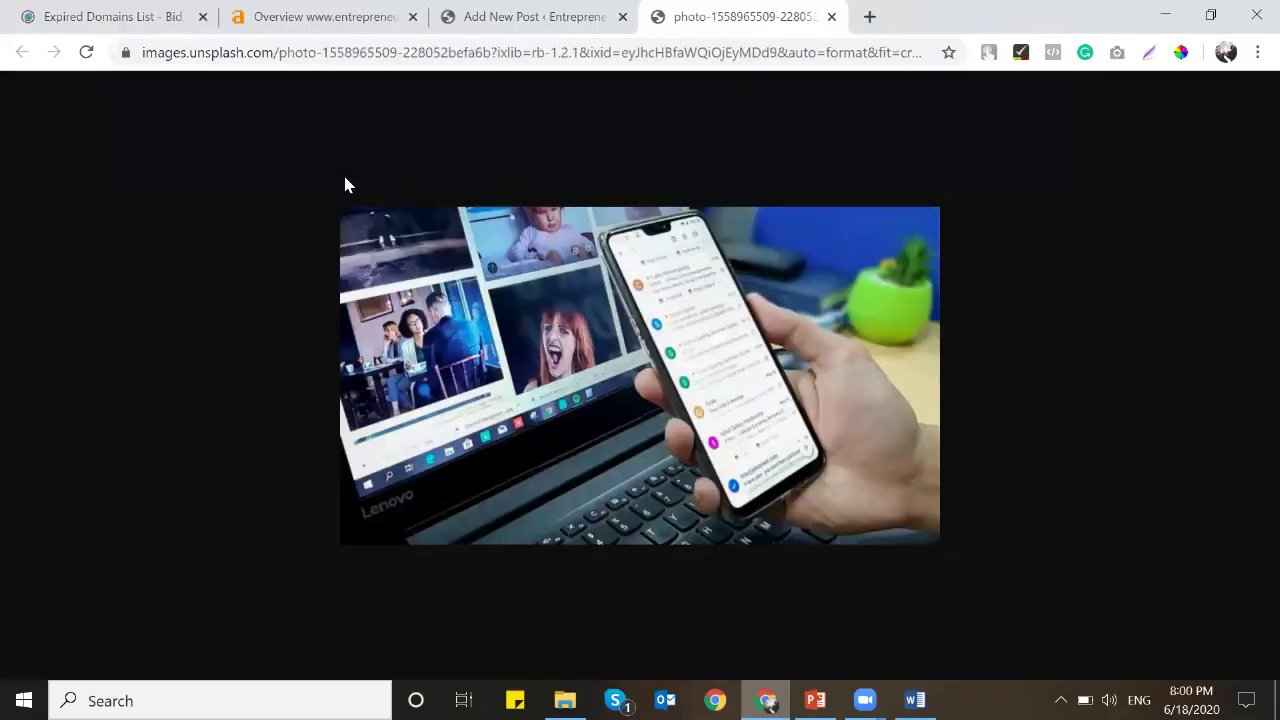
# Capture the phone-over-laptop image as a screenshot, save it in Downloads as PNG "tips to manage multiple emails", and close its tab.
pyautogui.press('Print')
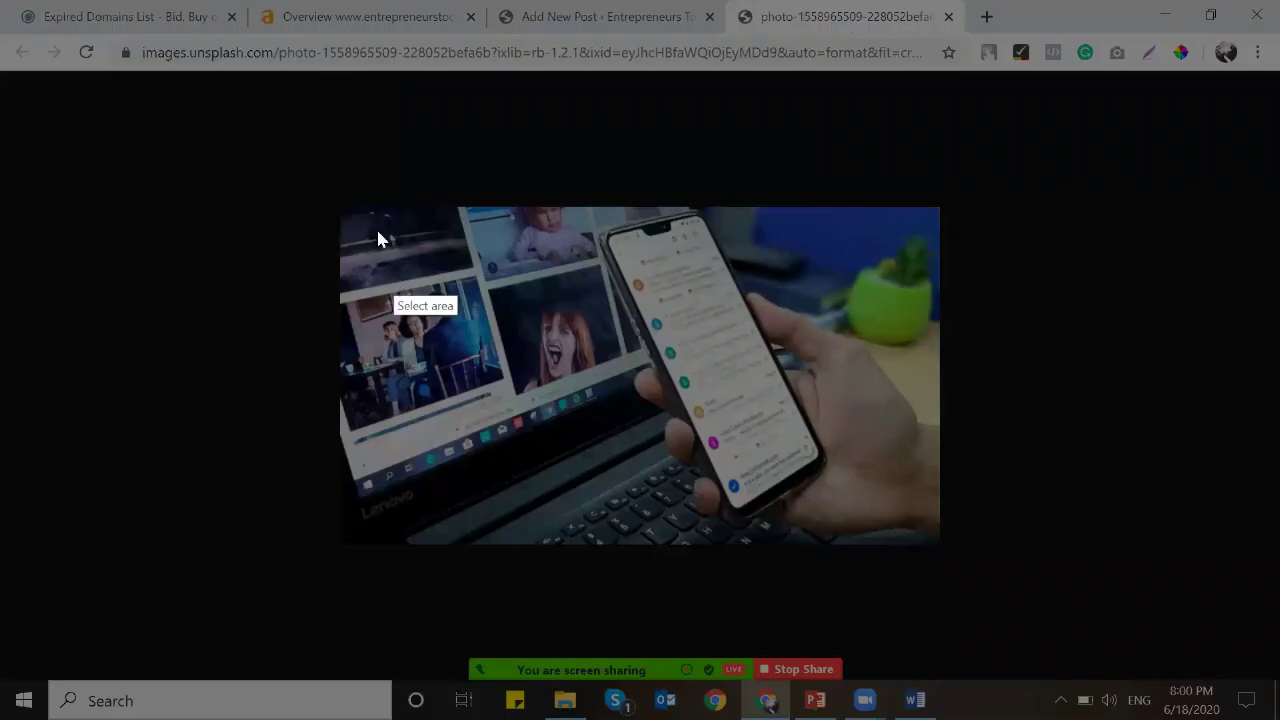
pyautogui.moveTo(346, 200); pyautogui.dragTo(931, 535)
pyautogui.click(868, 555)
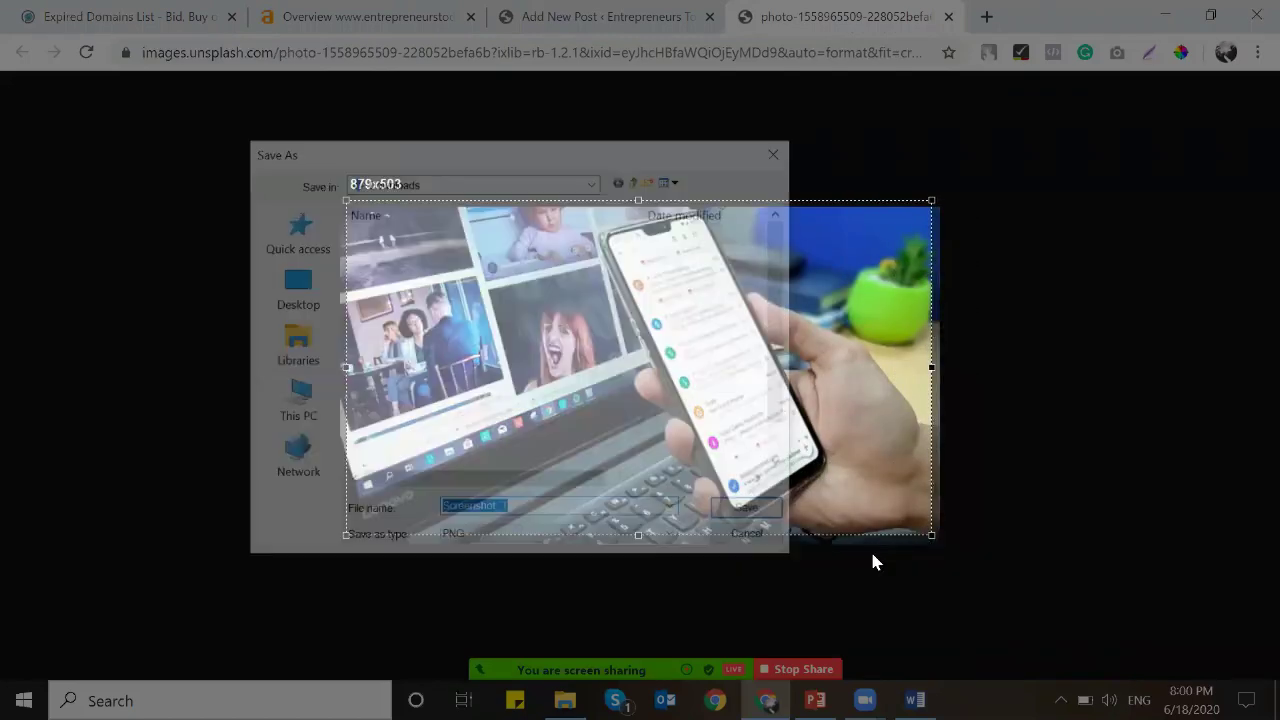
pyautogui.write('ltiple emai')
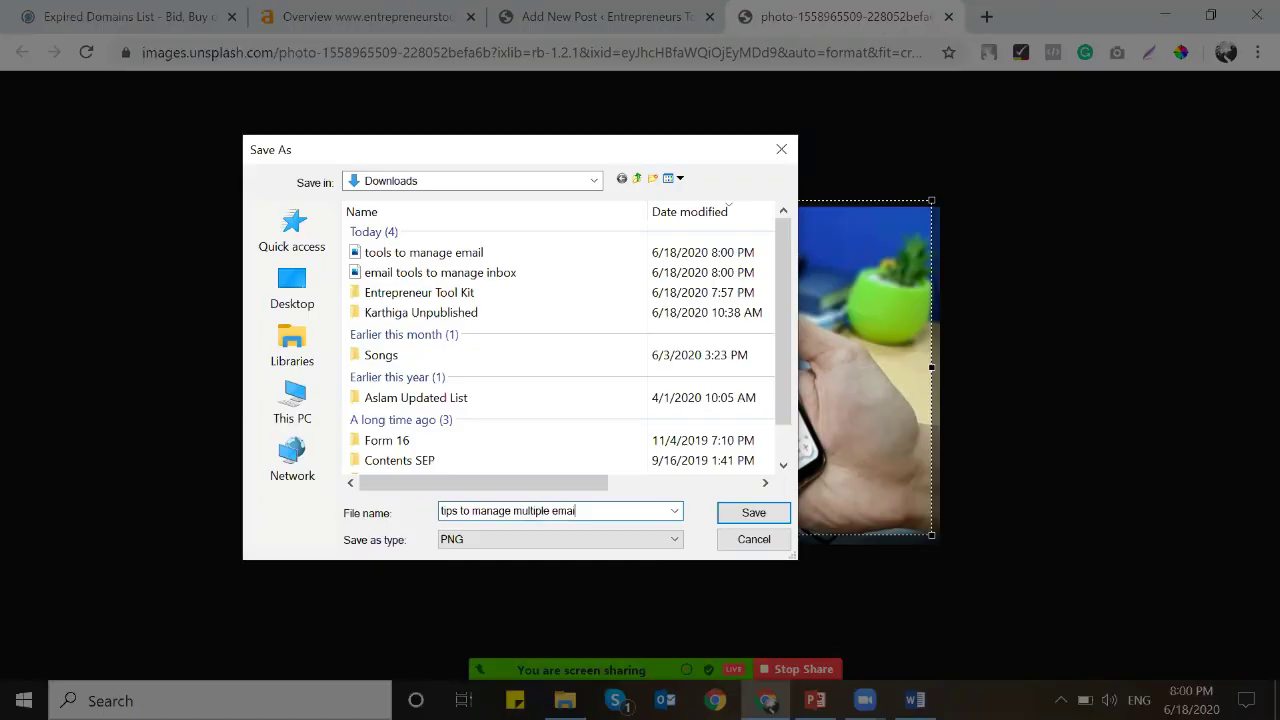
pyautogui.write('ps to manage multiple emai')
pyautogui.press('Return')
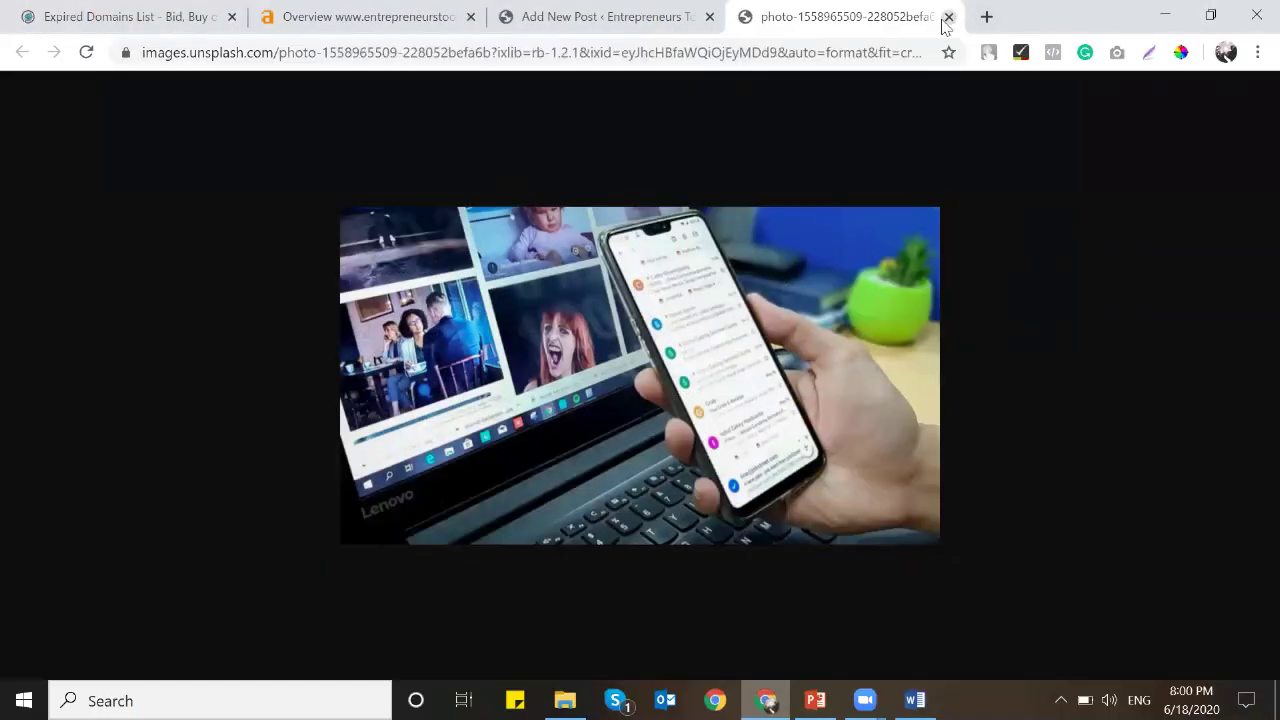
pyautogui.click(948, 17)
# Make room for an image in the post body and upload "tools to manage email" from Downloads to the media library.
pyautogui.scroll(-3, 657, 290)
pyautogui.click(659, 349)
pyautogui.press('Return')
pyautogui.press('Return')
pyautogui.click(230, 143)
pyautogui.click(274, 166)
pyautogui.click(757, 423)
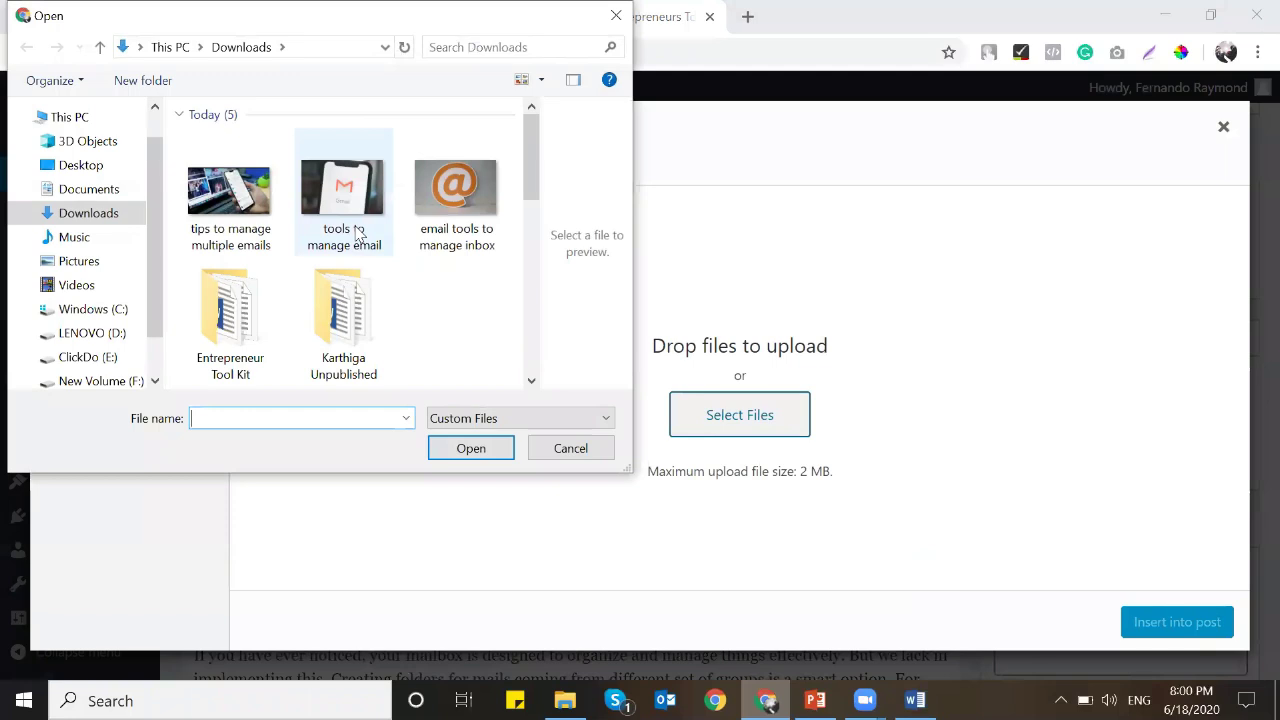
pyautogui.doubleClick(358, 232)
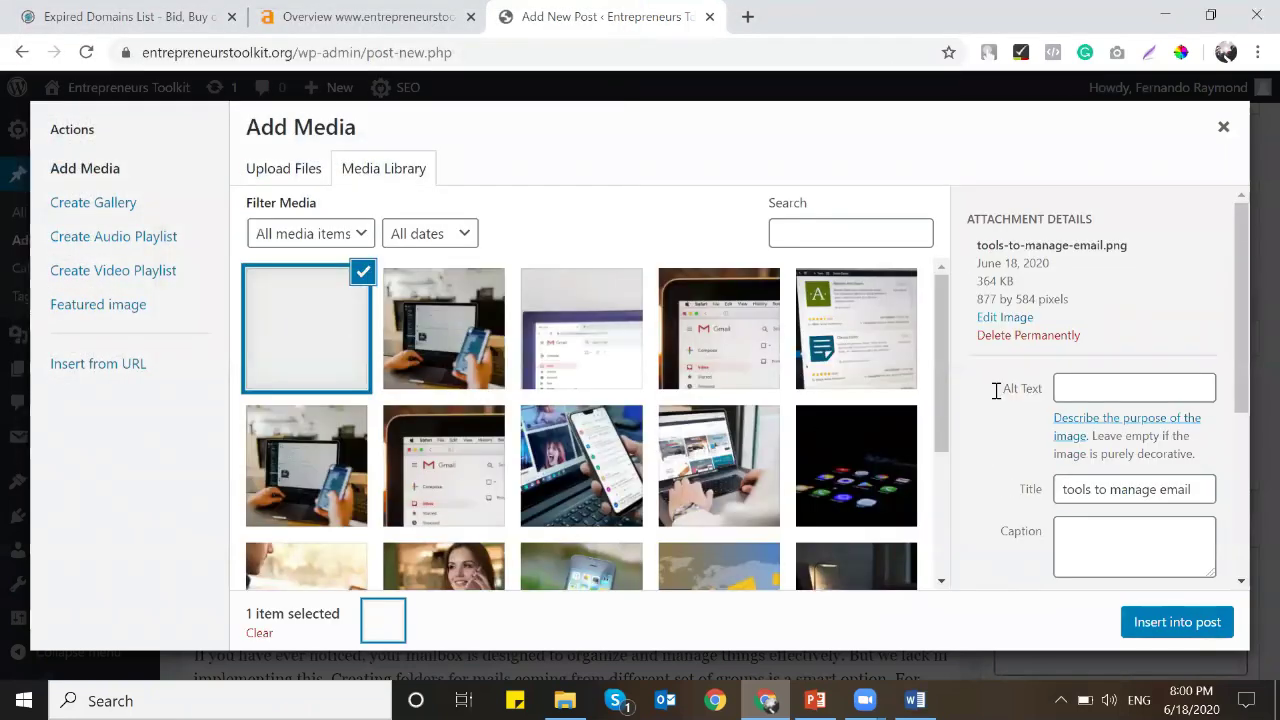
# Copy the Gmail image's title "tools to manage email" into its alt text and insert the image into the post.
pyautogui.scroll(-2, 1010, 450)
pyautogui.tripleClick(1103, 379)
pyautogui.hotkey('ctrl', 'c')
pyautogui.click(1108, 278)
pyautogui.hotkey('ctrl', 'v')
pyautogui.click(1160, 622)
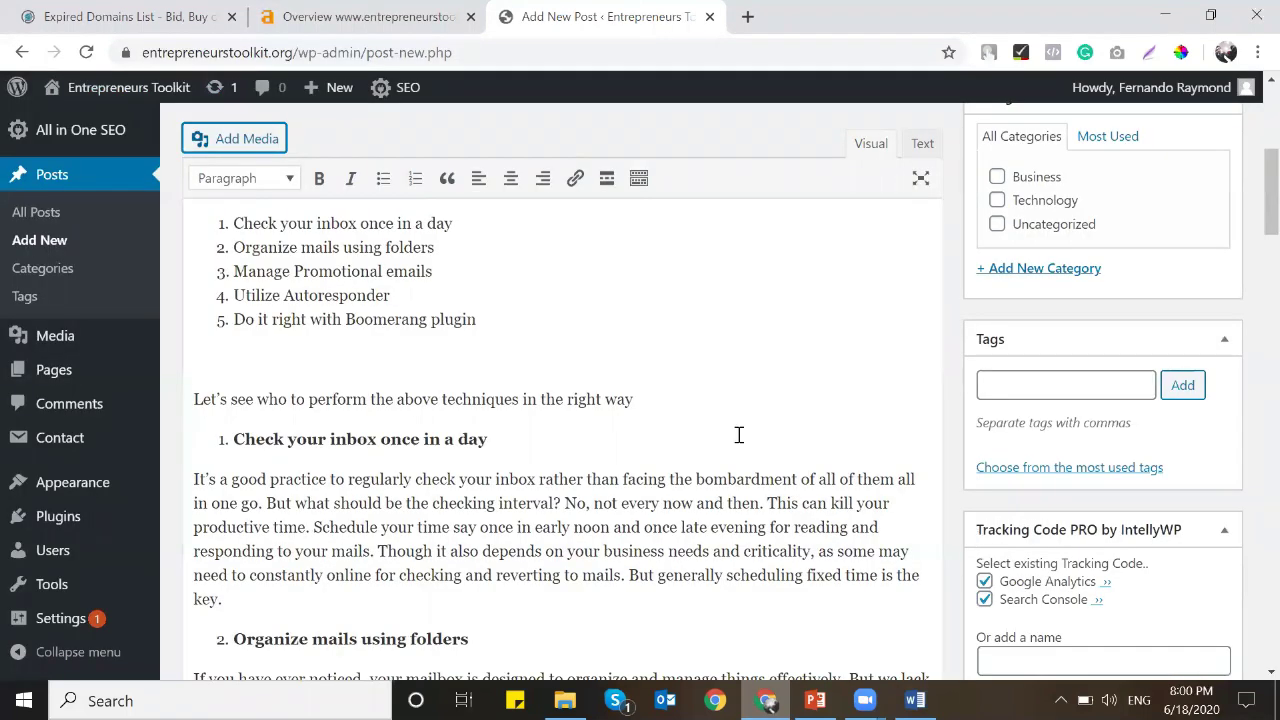
# Give the inserted Gmail image a custom size with a width of 640 pixels.
pyautogui.click(414, 423)
pyautogui.click(308, 320)
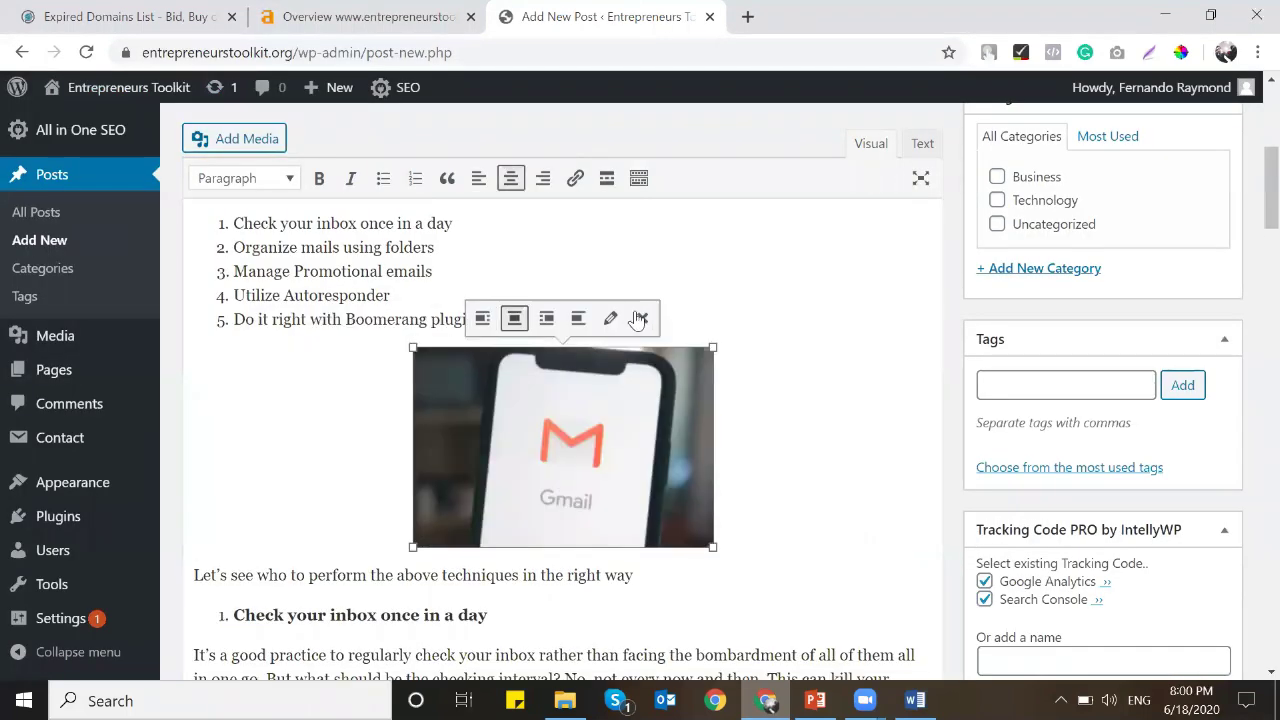
pyautogui.click(610, 318)
pyautogui.click(368, 434)
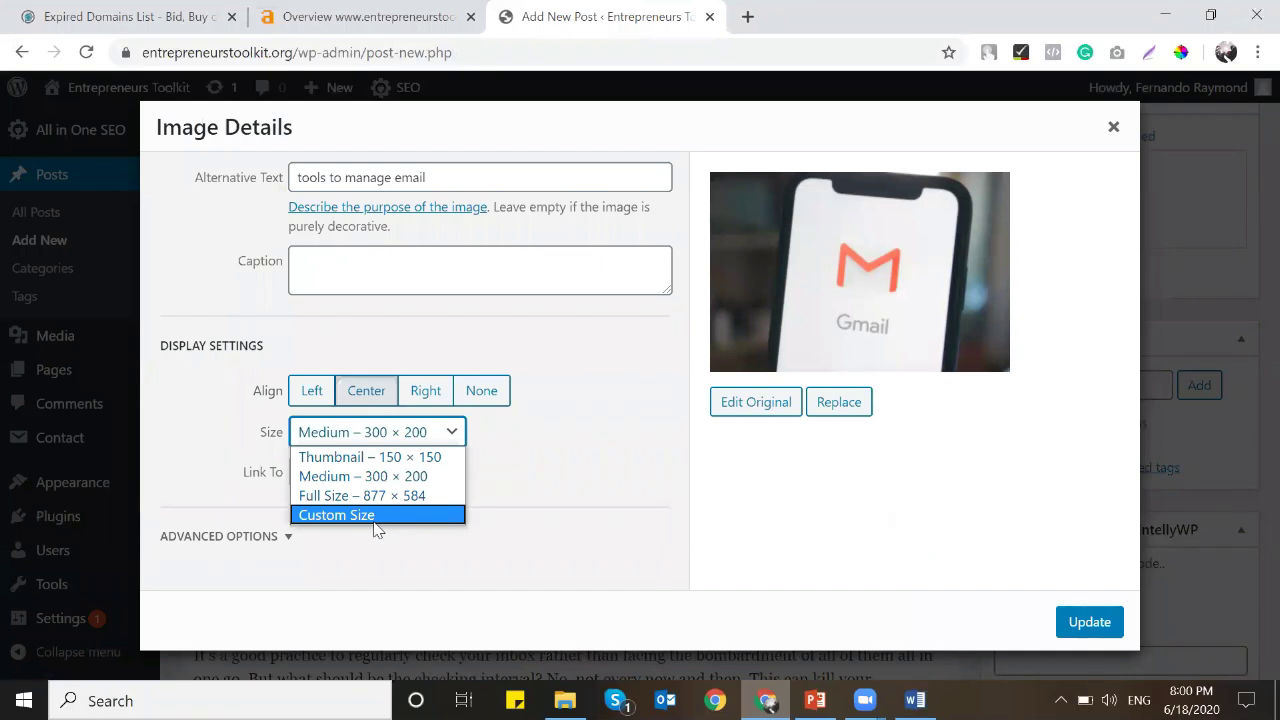
pyautogui.click(336, 515)
pyautogui.doubleClick(313, 489)
pyautogui.write('64')
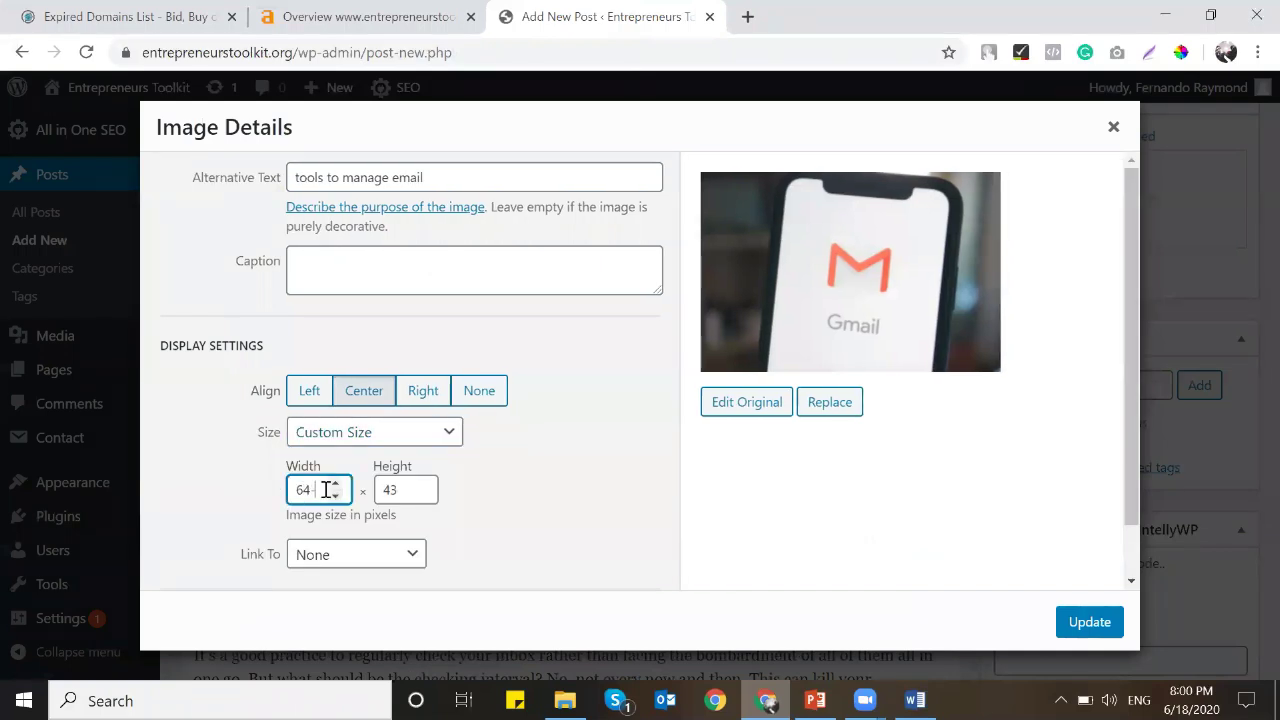
pyautogui.write('9')
pyautogui.write('0')
pyautogui.click(1089, 621)
# Make room below the Manage Promotional emails paragraph and upload "email tools to manage inbox" from Downloads to the media library.
pyautogui.scroll(-8, 580, 357)
pyautogui.scroll(5, 580, 357)
pyautogui.click(608, 368)
pyautogui.press('Return')
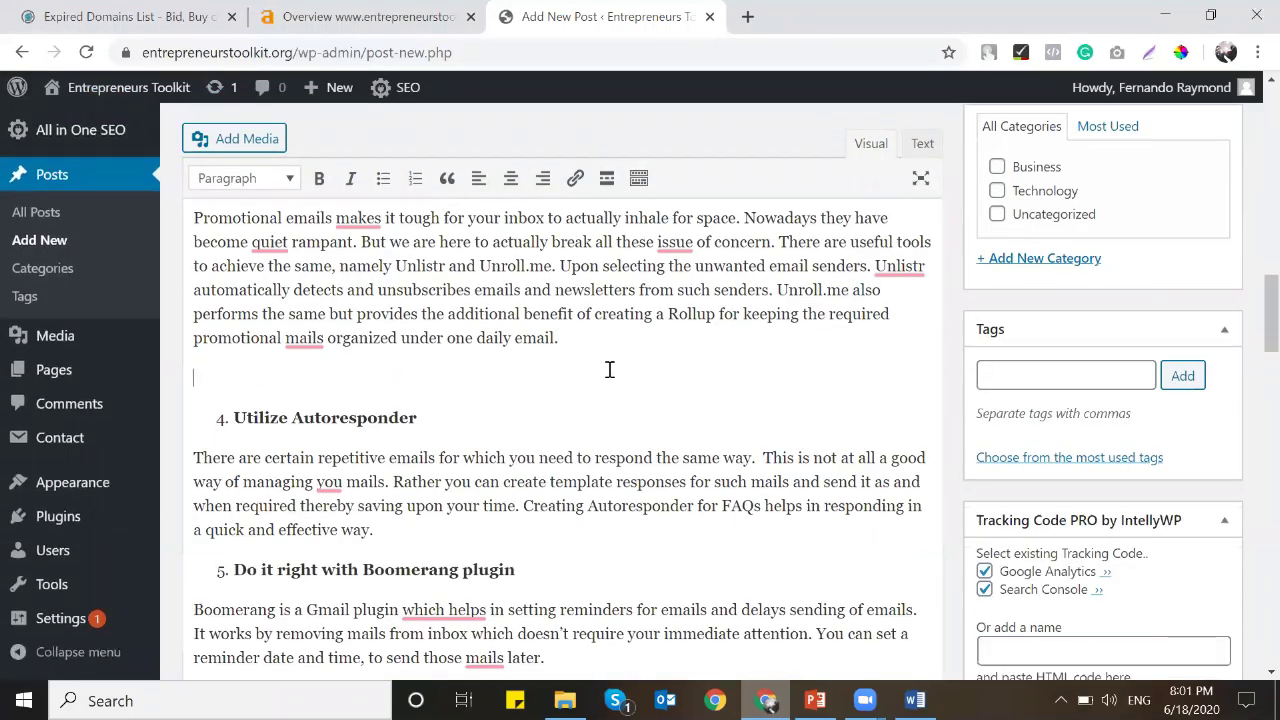
pyautogui.click(255, 141)
pyautogui.click(300, 170)
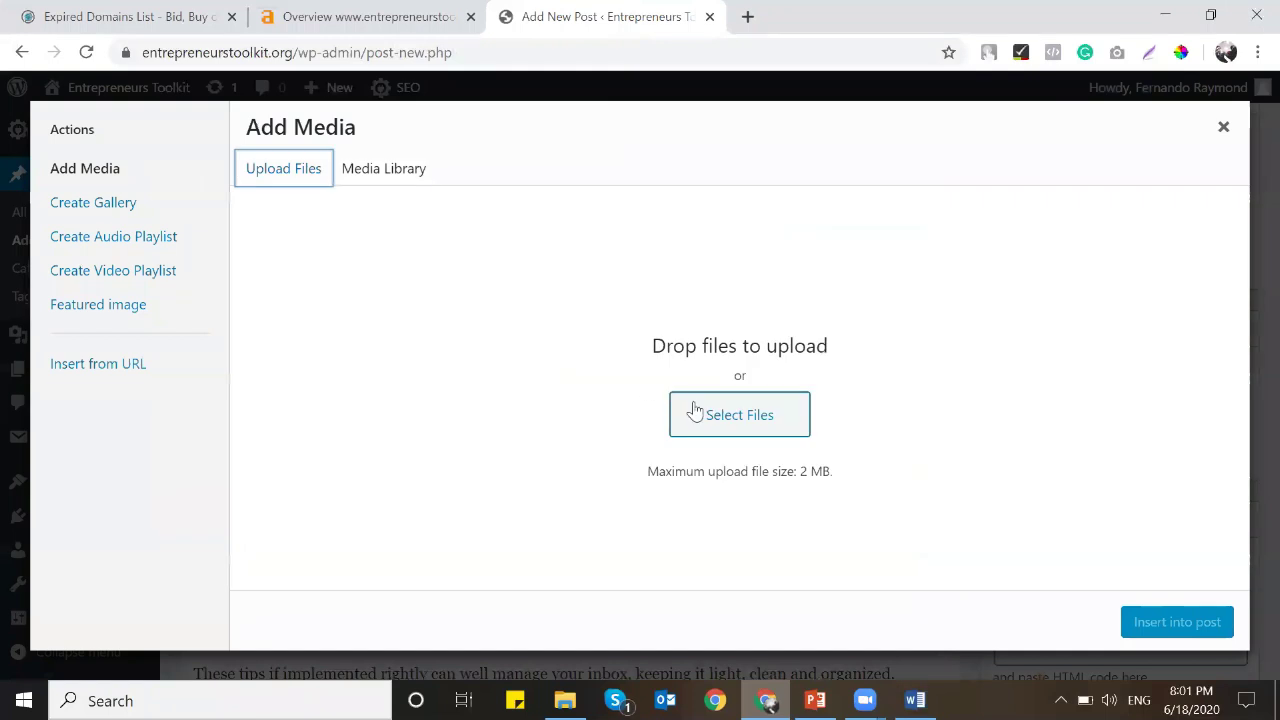
pyautogui.click(731, 421)
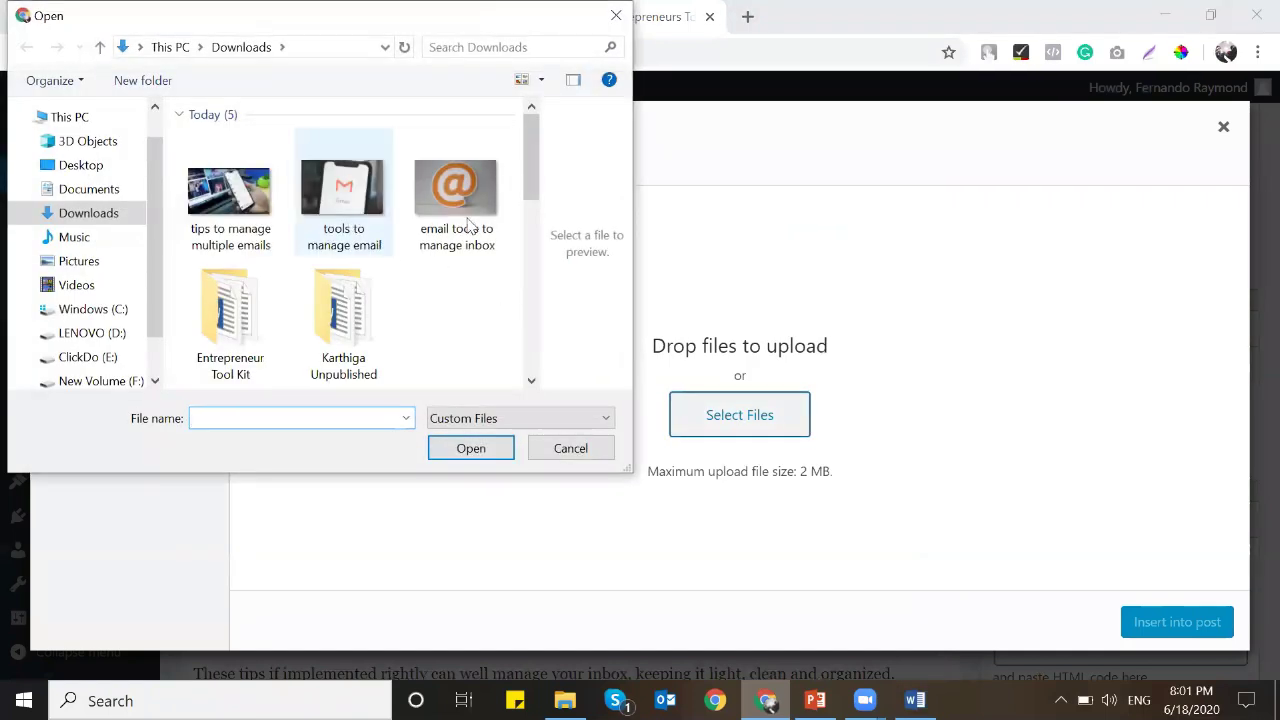
pyautogui.doubleClick(470, 225)
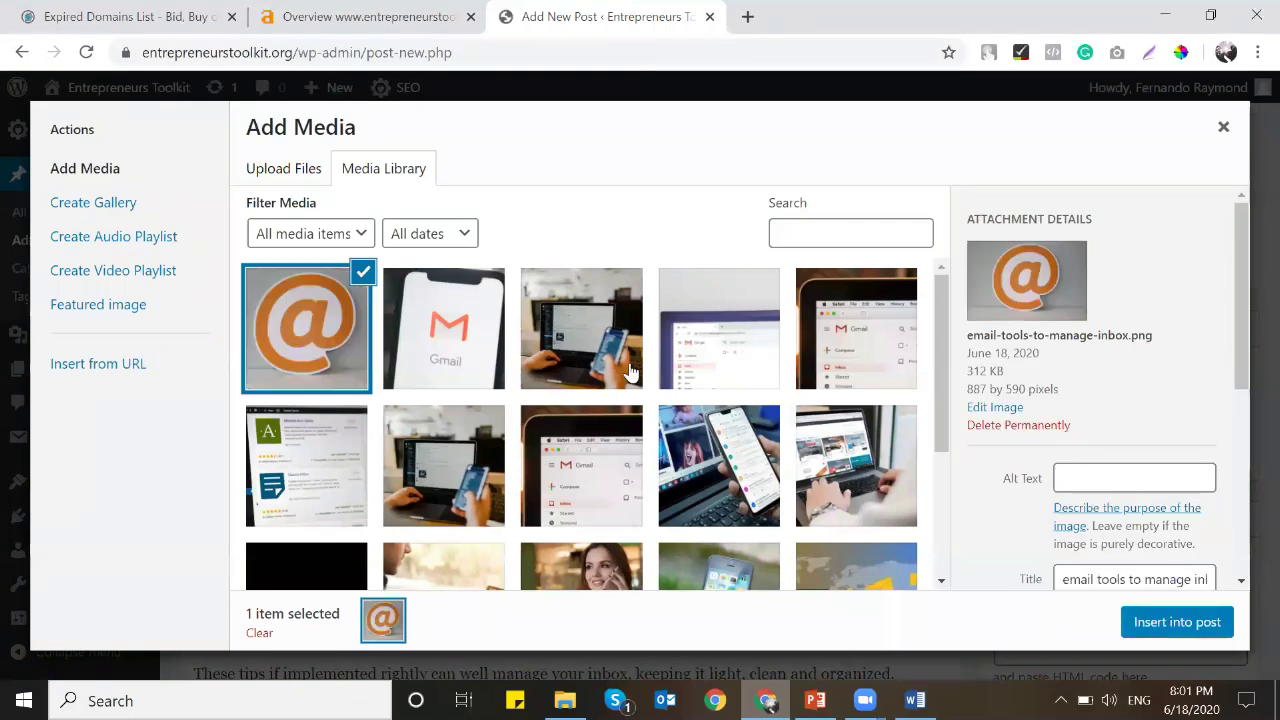
# Copy the @ sign image's title "email tools to manage inbox" into its alt text and insert the image into the post.
pyautogui.scroll(-1, 1190, 460)
pyautogui.tripleClick(1170, 479)
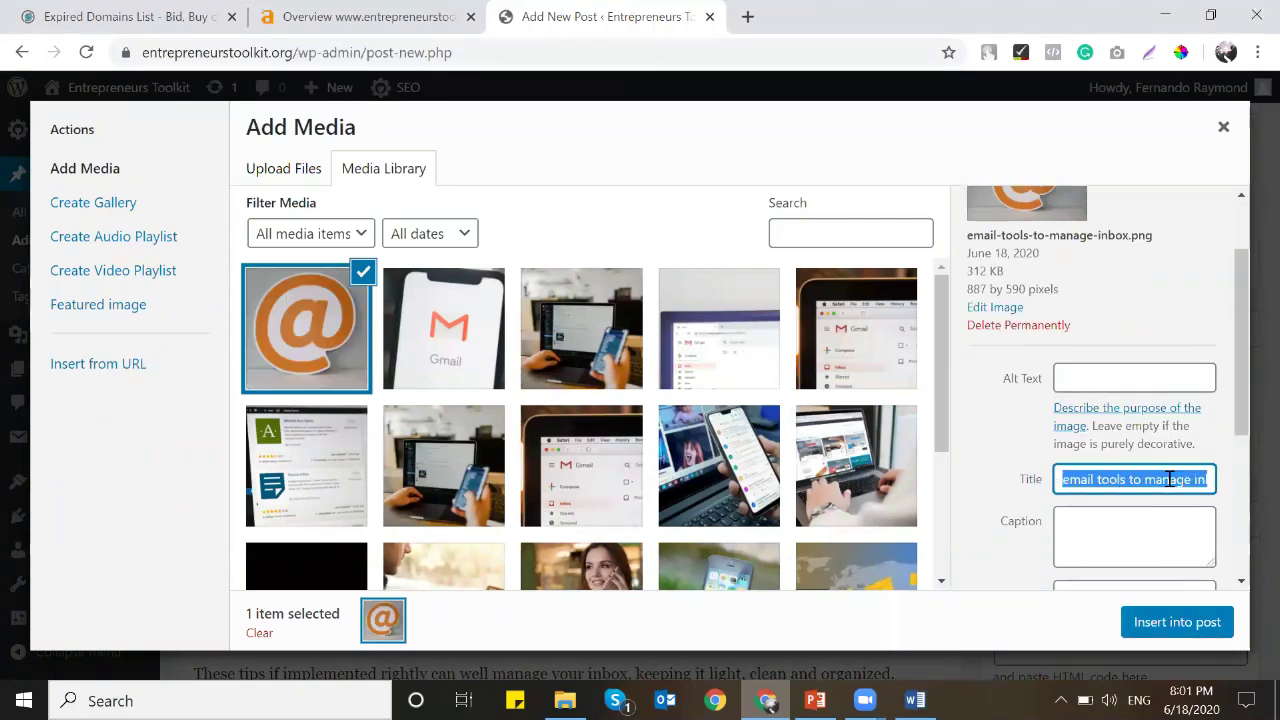
pyautogui.hotkey('ctrl', 'c')
pyautogui.click(1088, 378)
pyautogui.hotkey('ctrl', 'v')
pyautogui.click(1177, 622)
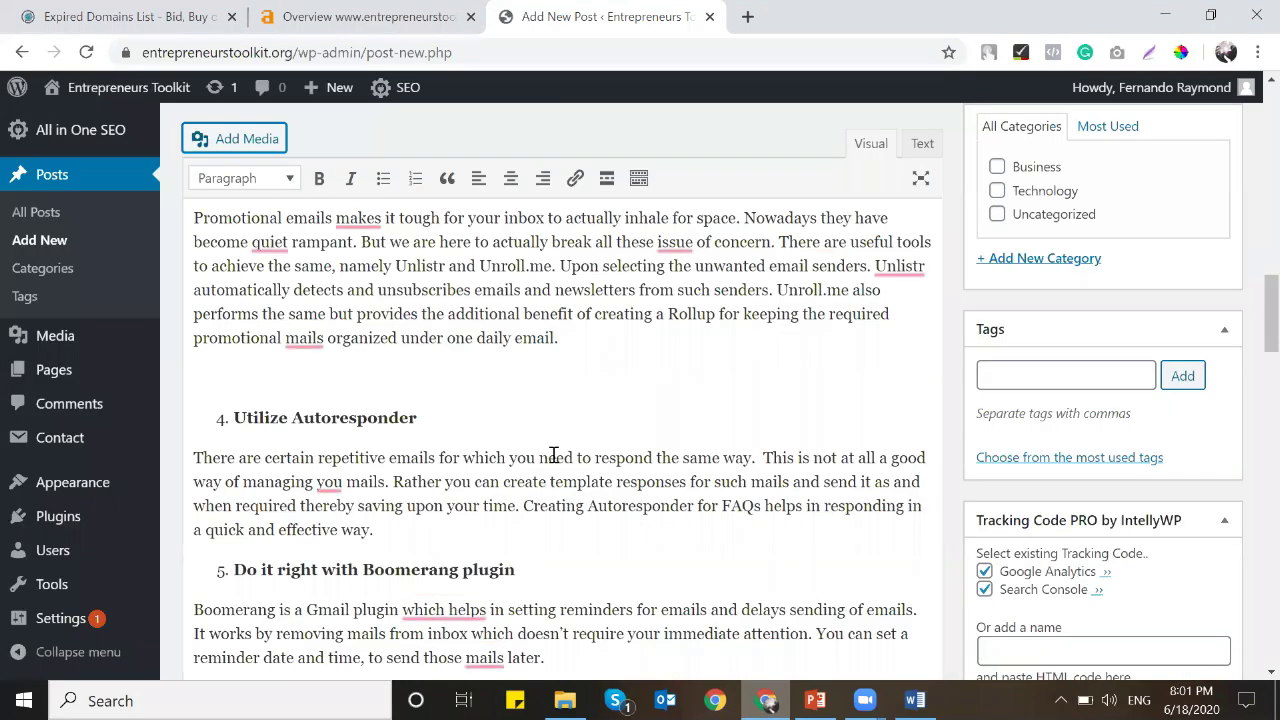
# Enlarge the inserted @ sign image to a custom size that nearly fills the text width.
pyautogui.click(363, 422)
pyautogui.click(290, 342)
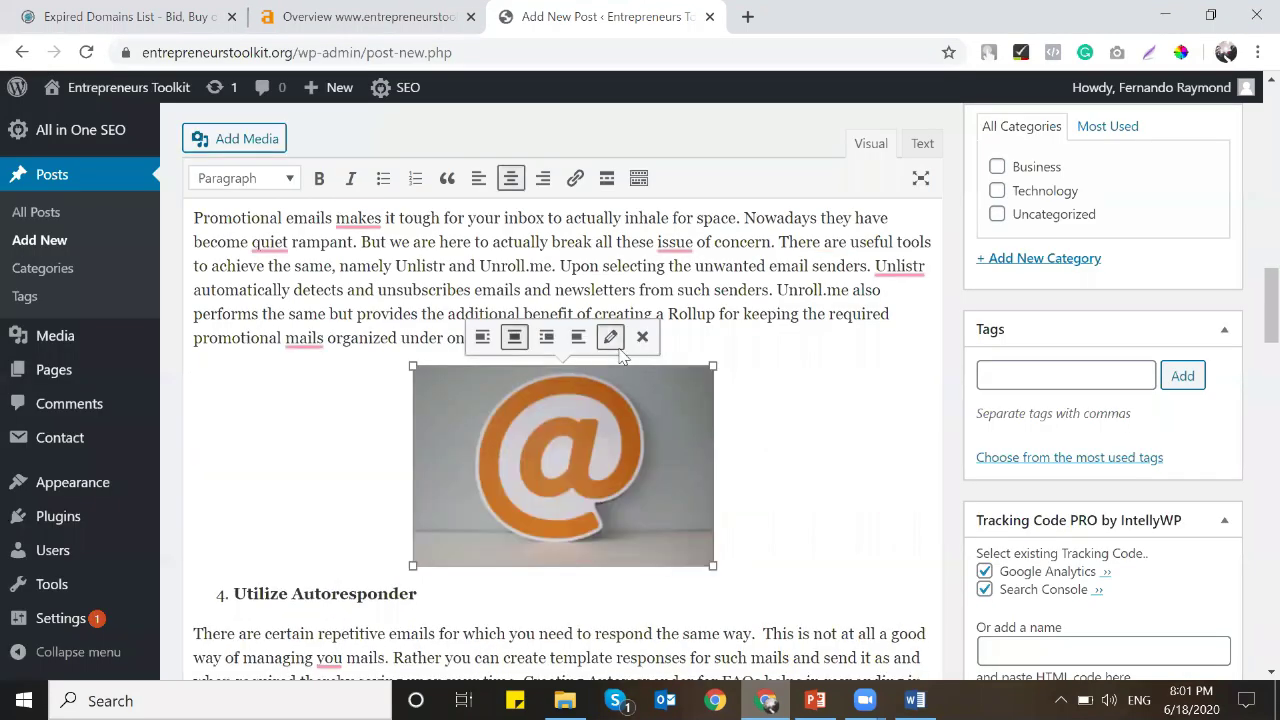
pyautogui.click(608, 342)
pyautogui.click(398, 440)
pyautogui.click(337, 514)
pyautogui.doubleClick(306, 490)
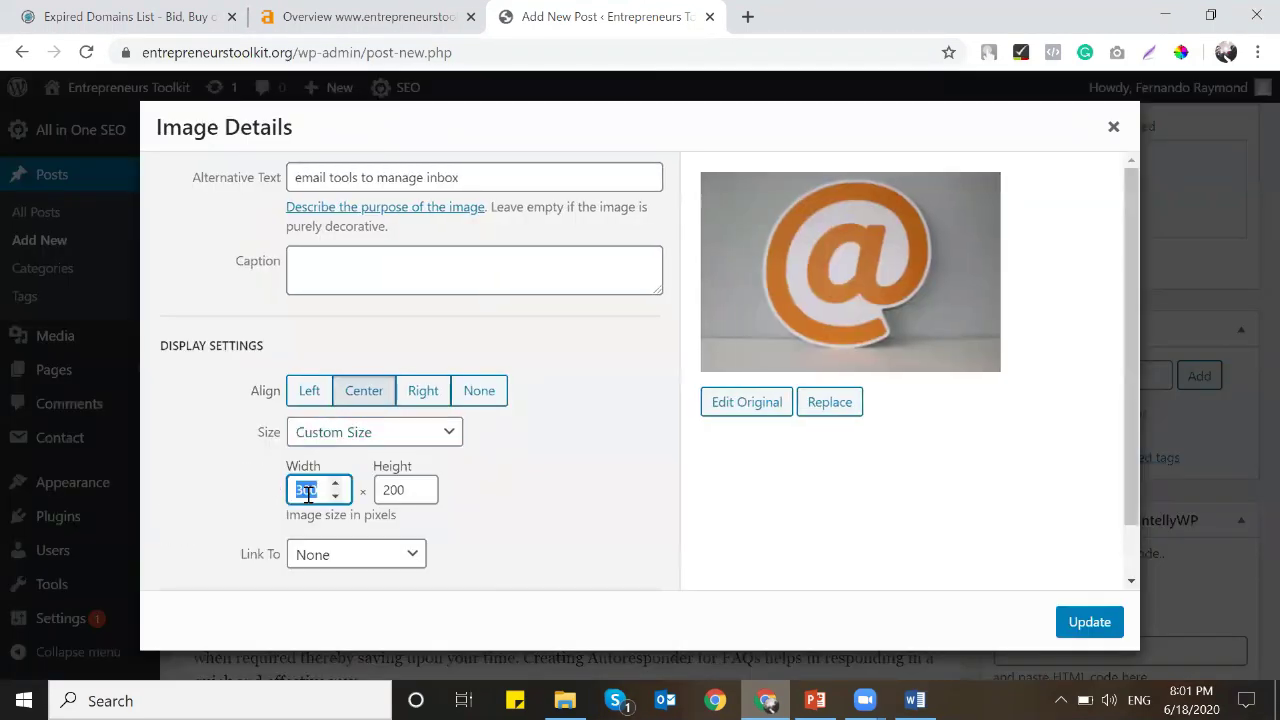
pyautogui.write('600')
pyautogui.click(1087, 622)
# Search Google for the phrase "credit card alerts" from the folders paragraph and copy the address of Visa's Purchase Alerts page.
pyautogui.scroll(5, 600, 435)
pyautogui.scroll(3, 603, 437)
pyautogui.scroll(-2, 615, 442)
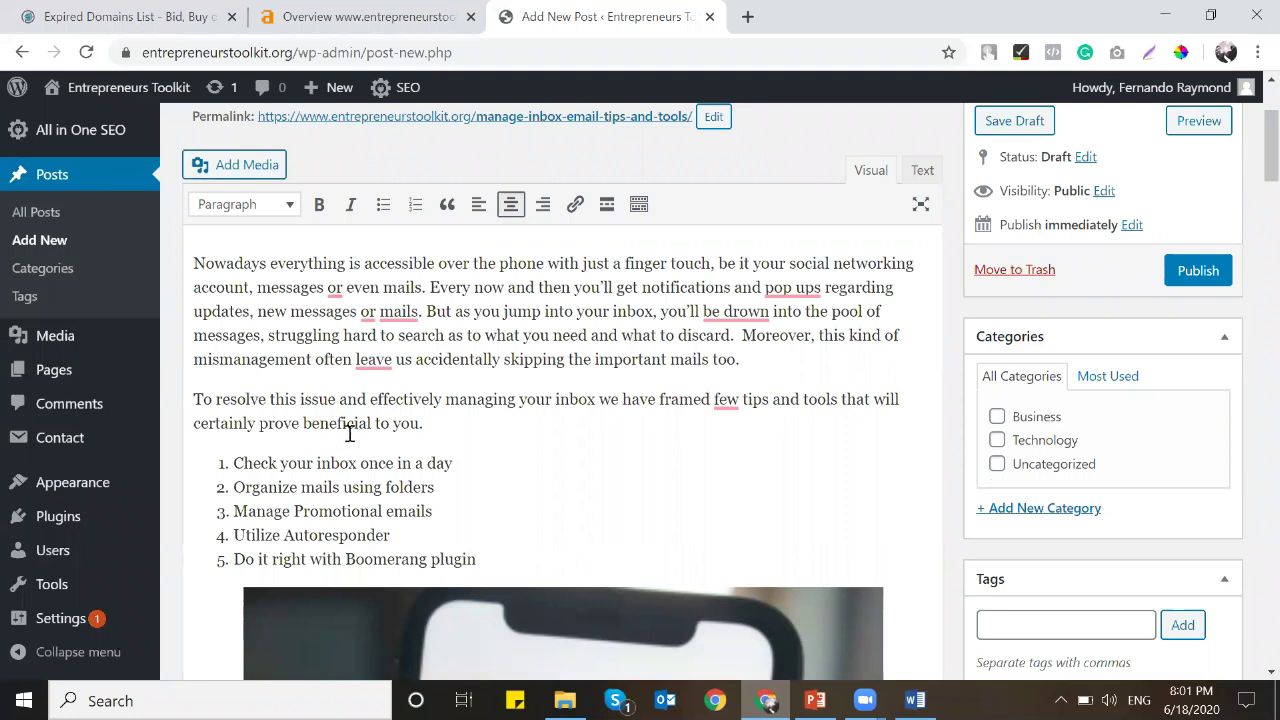
pyautogui.scroll(-1, 315, 444)
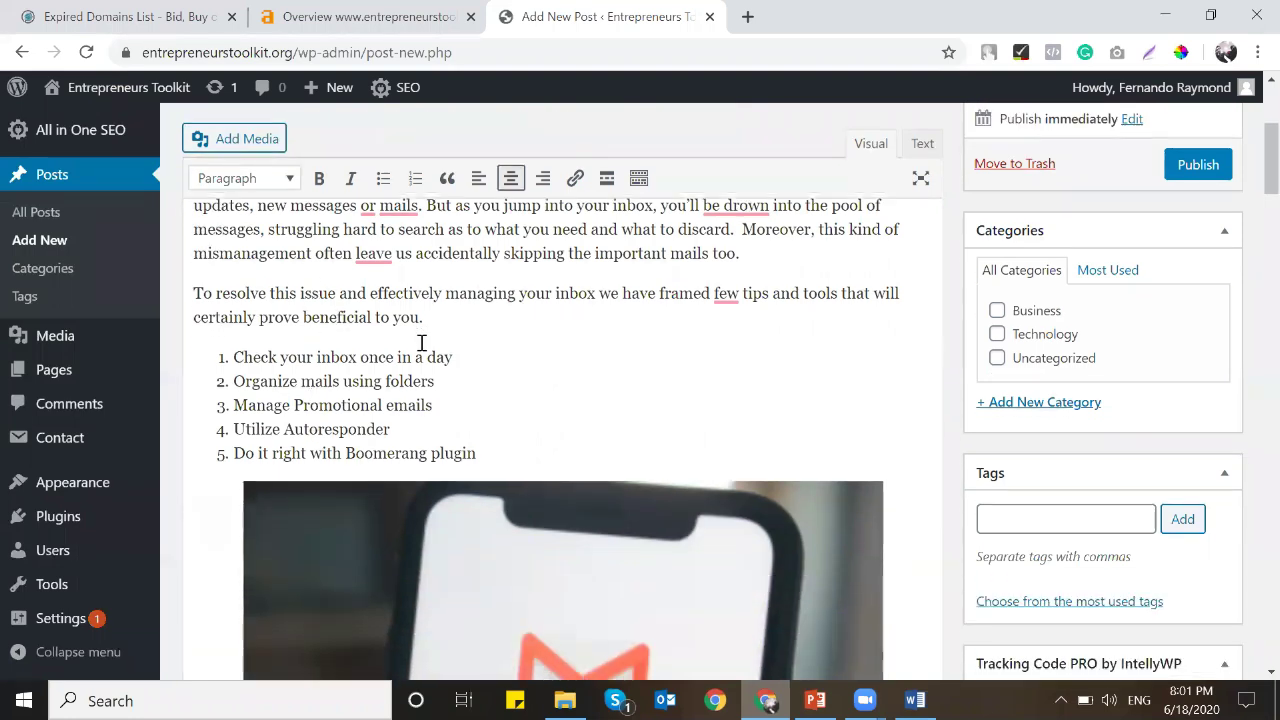
pyautogui.scroll(-5, 423, 345)
pyautogui.scroll(-1, 424, 353)
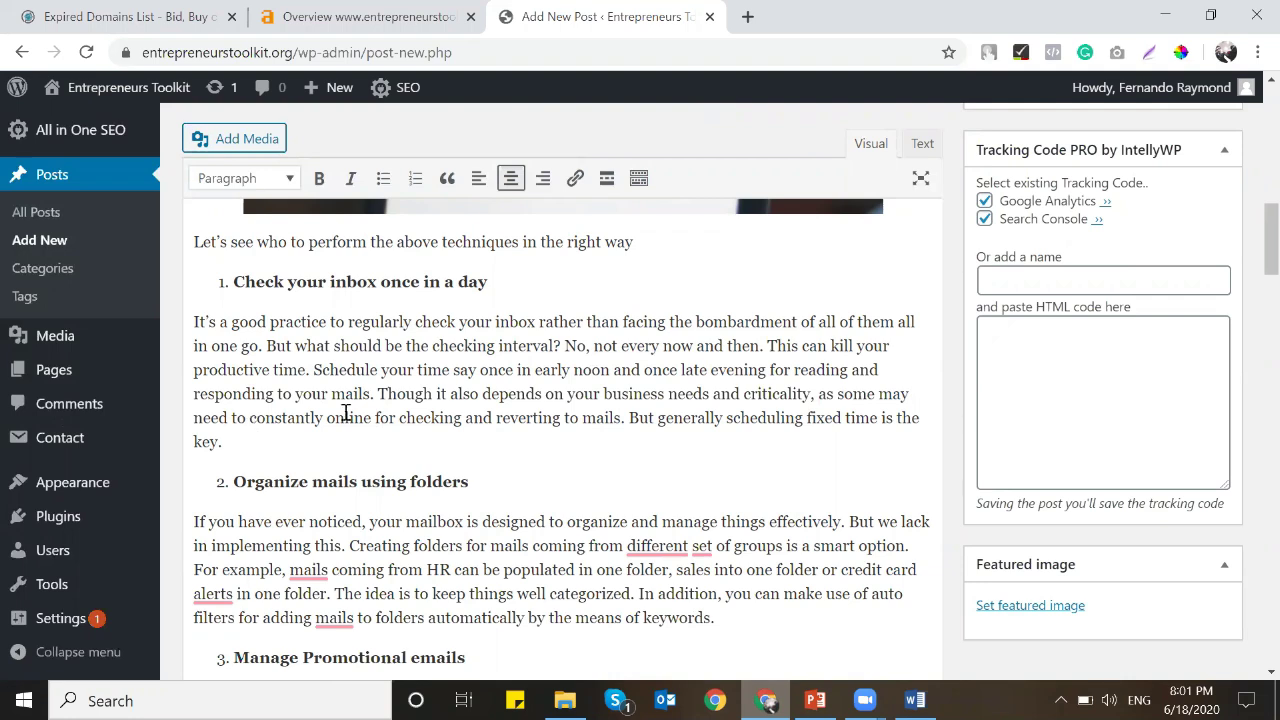
pyautogui.scroll(-4, 708, 393)
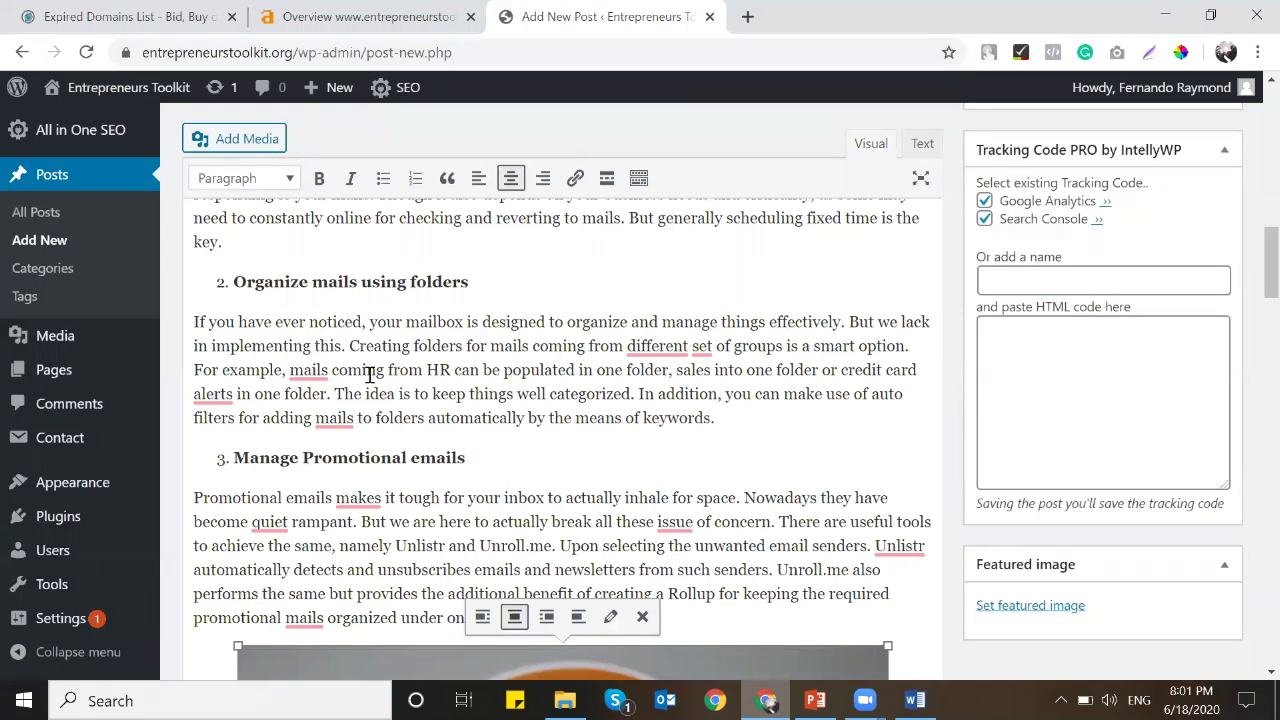
pyautogui.moveTo(302, 372)
pyautogui.moveTo(841, 372); pyautogui.dragTo(238, 394)
pyautogui.rightClick(238, 394)
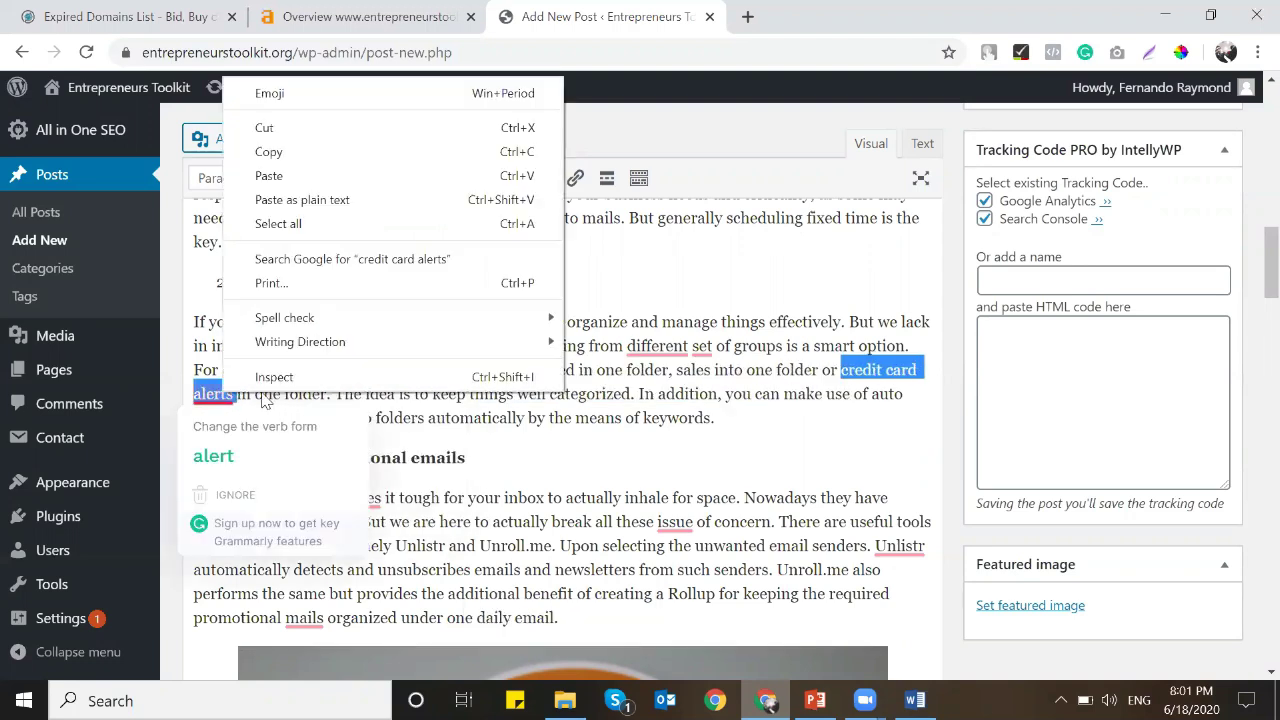
pyautogui.click(320, 257)
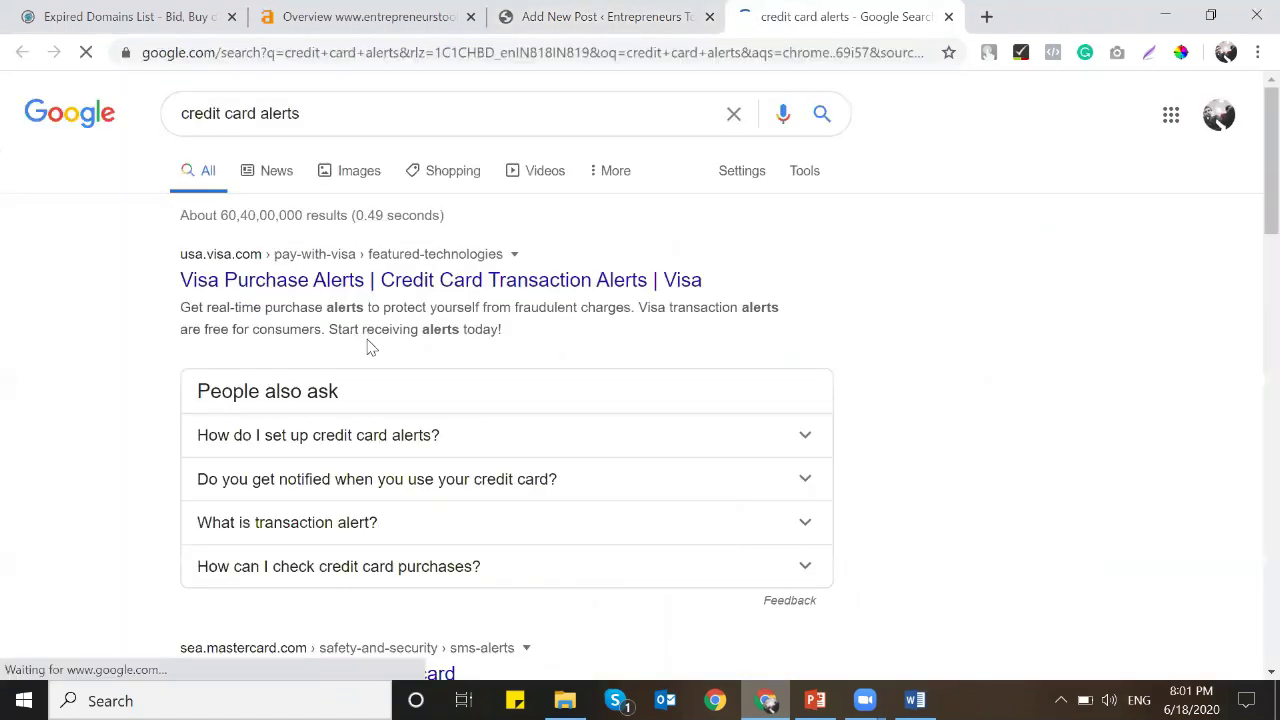
pyautogui.click(380, 279)
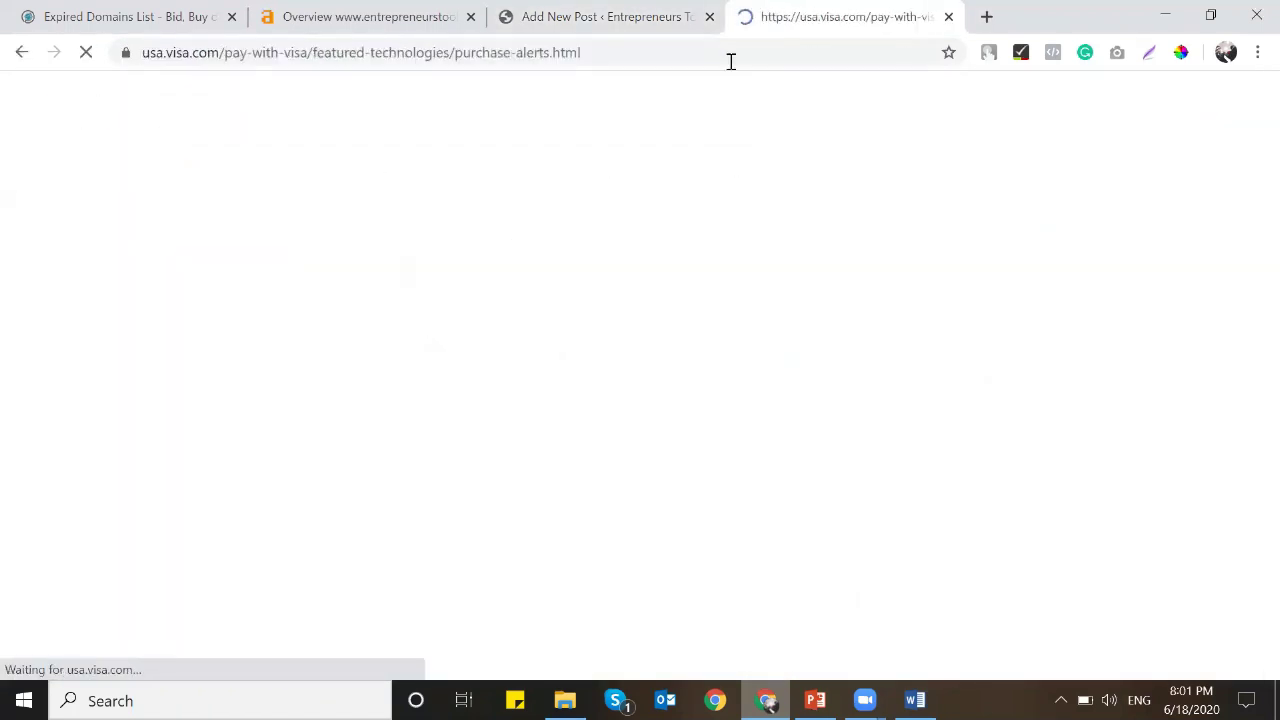
pyautogui.click(726, 60)
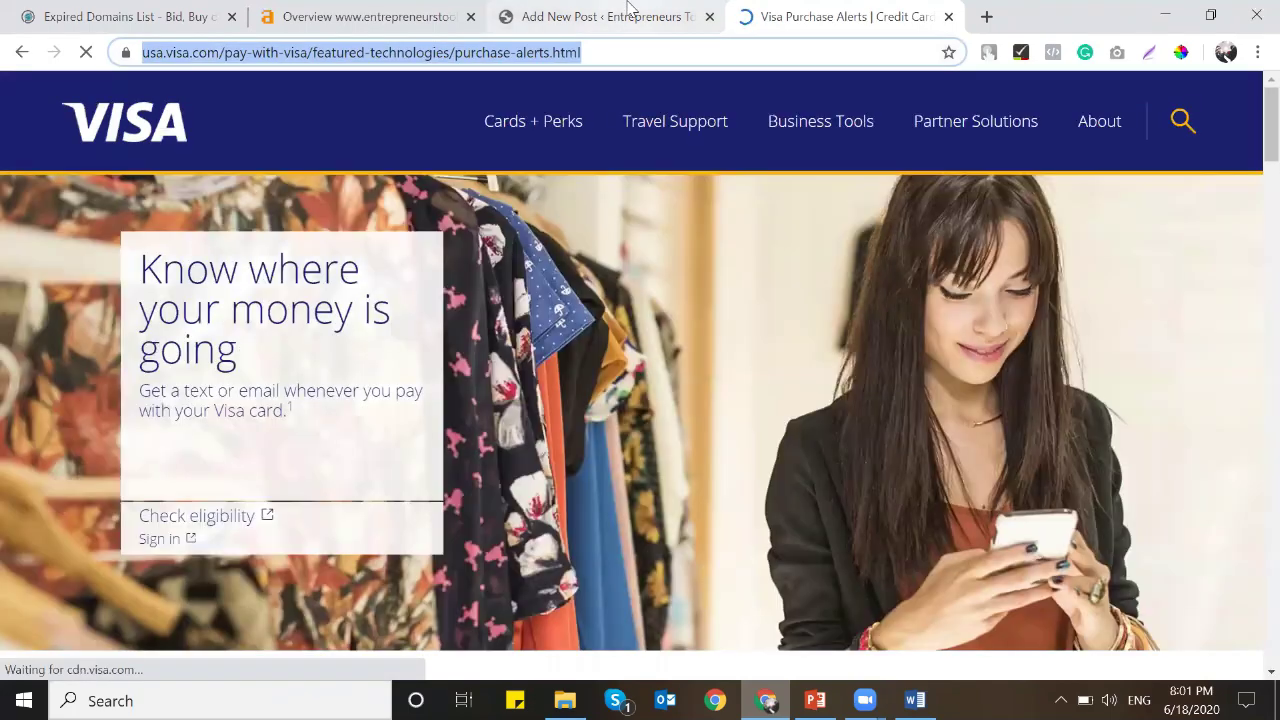
# Link "credit card alerts" in the post to the copied Visa purchase-alerts address, opening in a new tab.
pyautogui.click(629, 10)
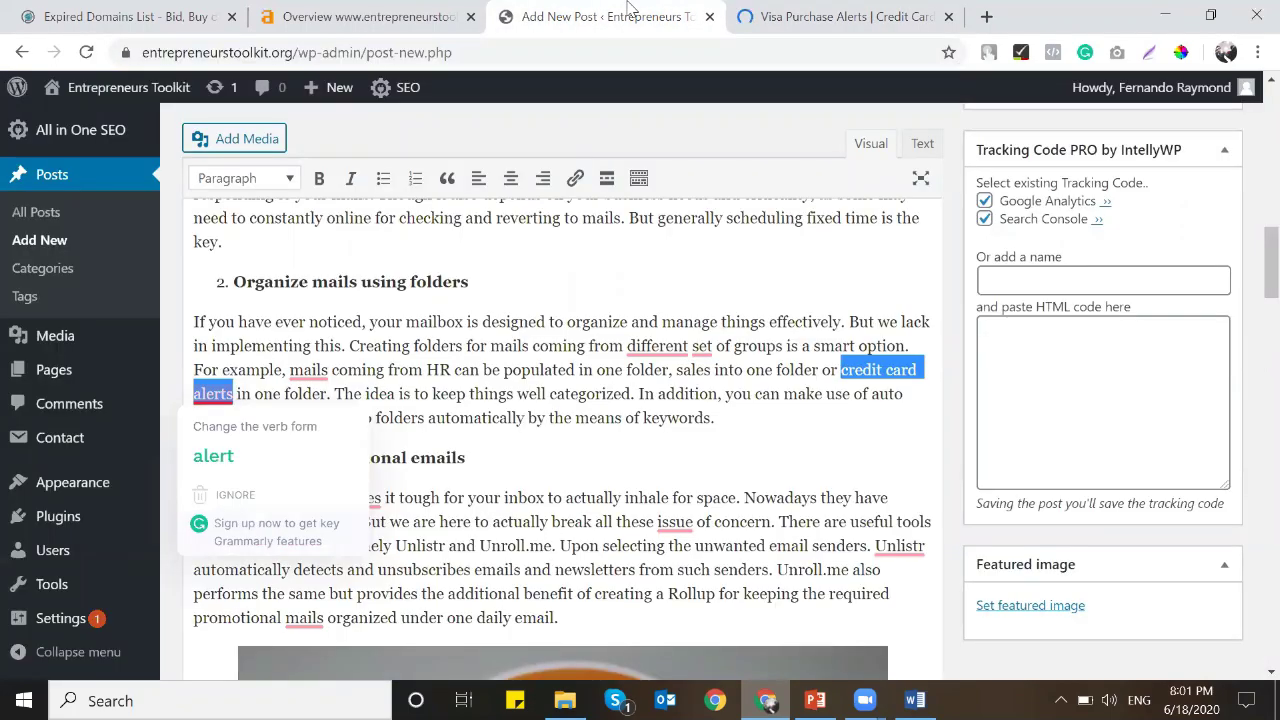
pyautogui.hotkey('ctrl', 'k')
pyautogui.hotkey('ctrl', 'v')
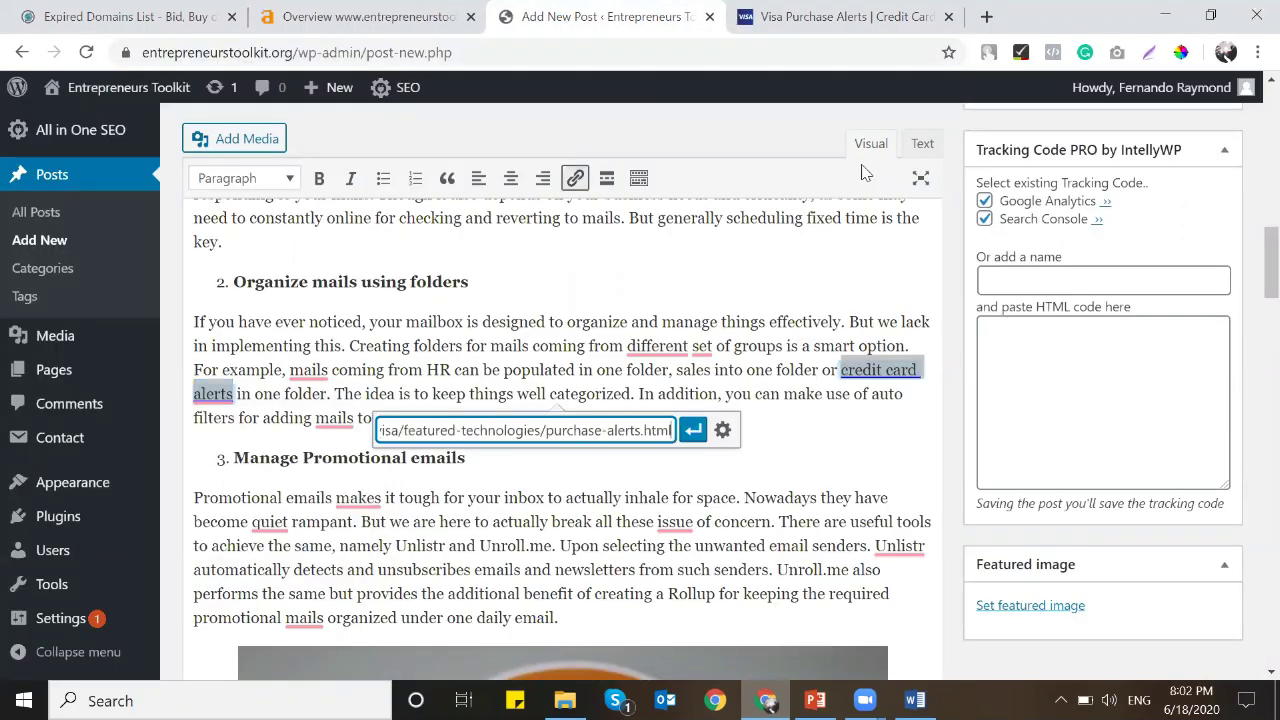
pyautogui.click(722, 429)
pyautogui.click(630, 300)
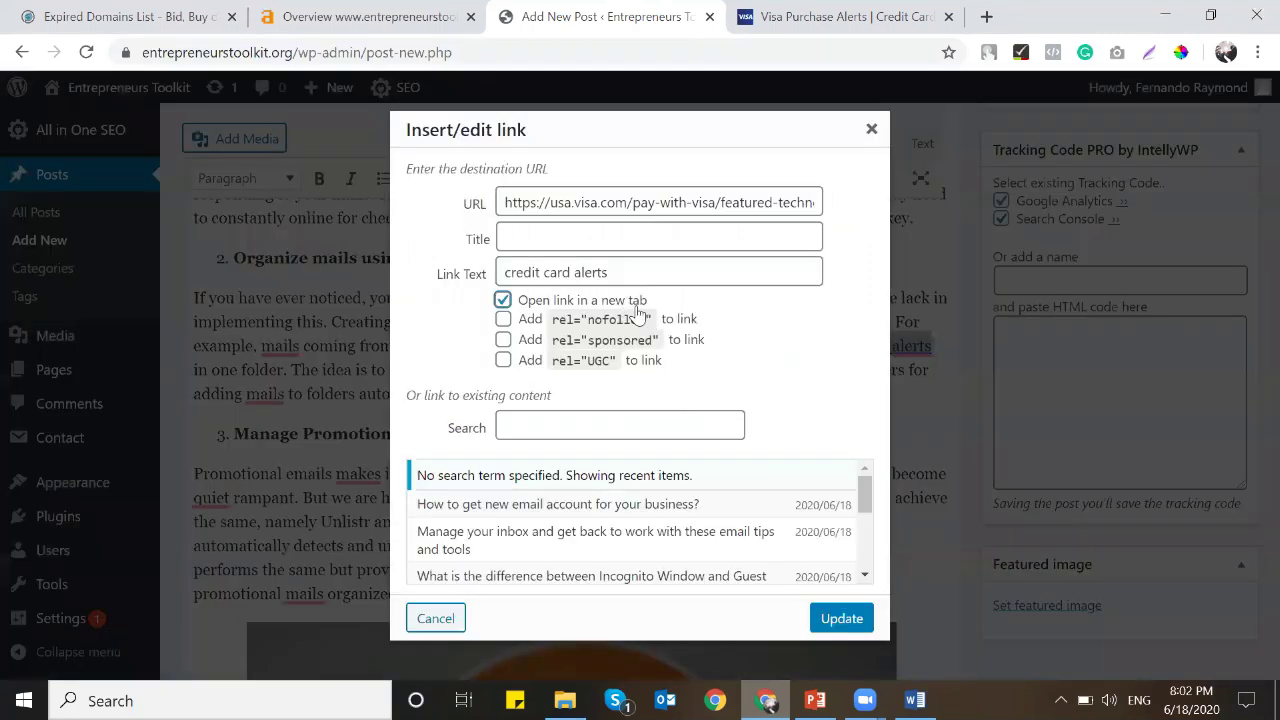
pyautogui.click(841, 618)
# Add "in emails" after "Creating Autoresponder" in the Utilize Autoresponder paragraph.
pyautogui.scroll(-3, 597, 291)
pyautogui.scroll(2, 597, 291)
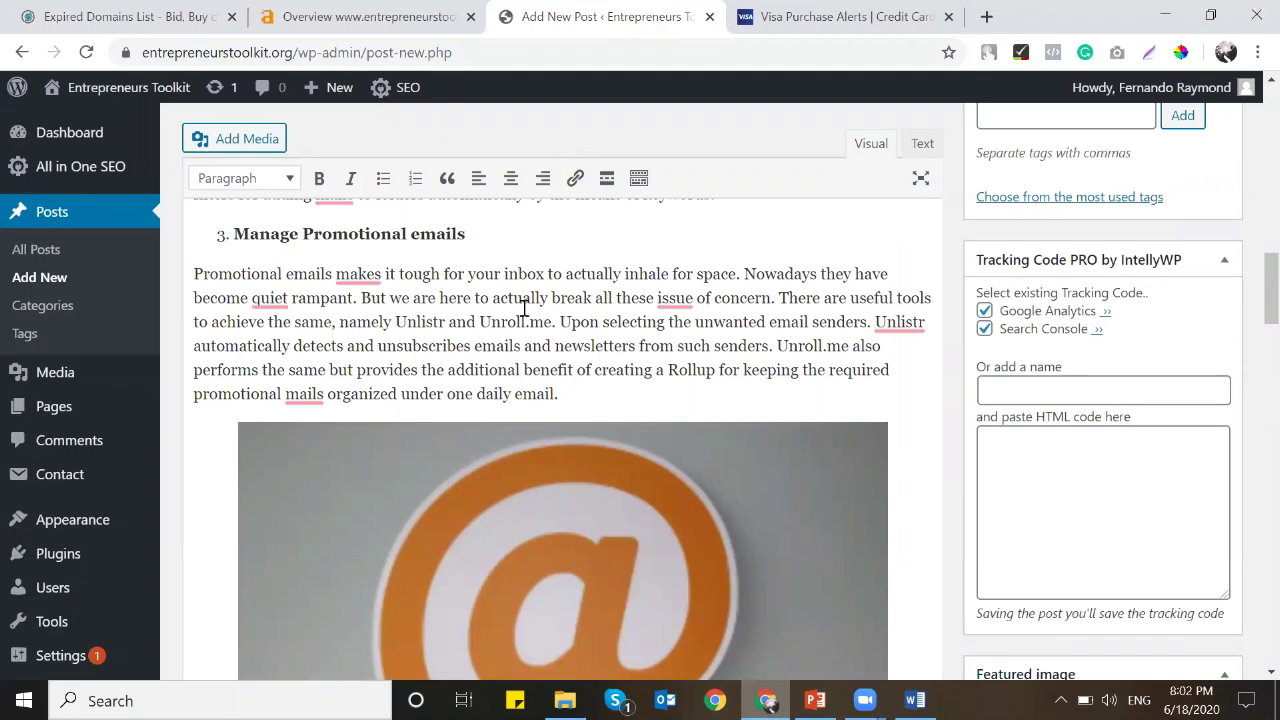
pyautogui.scroll(-5, 523, 310)
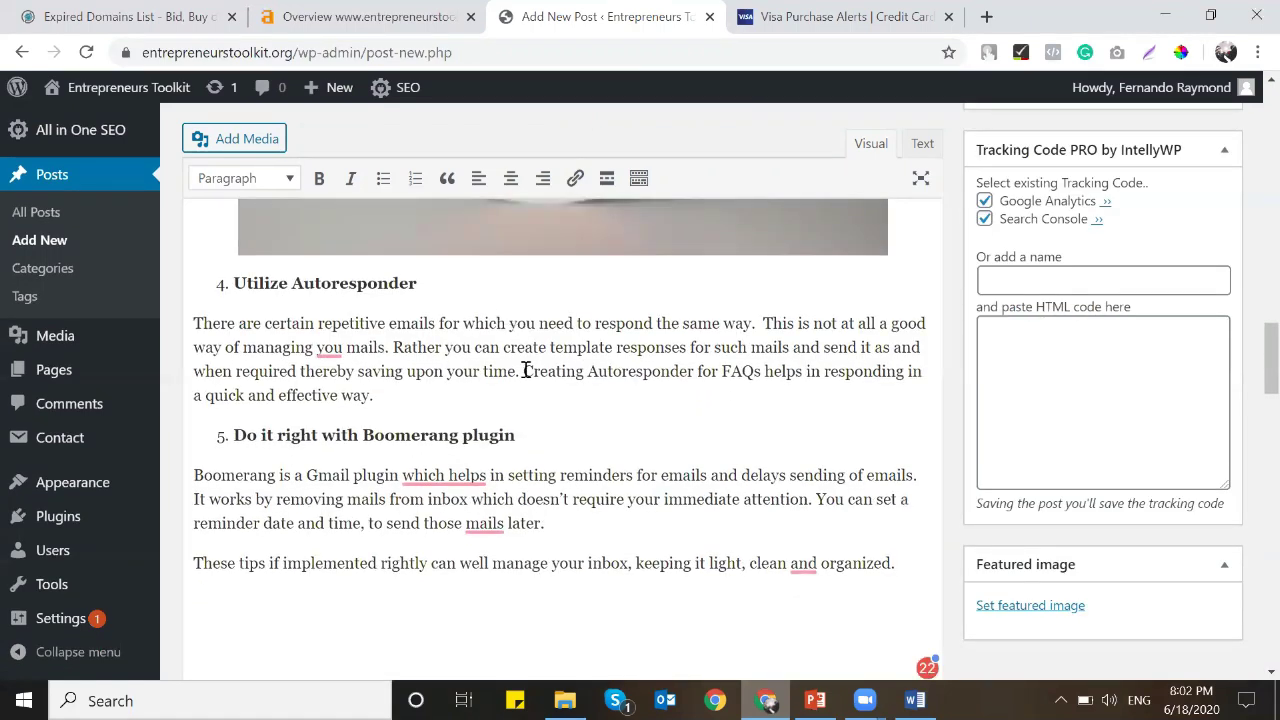
pyautogui.moveTo(525, 371); pyautogui.dragTo(688, 371)
pyautogui.click(688, 371)
pyautogui.write('in emails')
# Search Google for the phrase "Creating Autoresponder in emails" and copy the address of OptinMonster's article on effective email autoresponder series.
pyautogui.hotkey('shift', 'Left')
pyautogui.hotkey('shift', 'Left')
pyautogui.hotkey('shift', 'Left')
pyautogui.hotkey('shift', 'Left')
pyautogui.hotkey('shift', 'Left')
pyautogui.hotkey('shift', 'Left')
pyautogui.hotkey('shift', 'Left')
pyautogui.hotkey('shift', 'Left')
pyautogui.hotkey('shift', 'Left')
pyautogui.hotkey('shift', 'Left')
pyautogui.hotkey('shift', 'Left')
pyautogui.hotkey('shift', 'Left')
pyautogui.hotkey('shift', 'Left')
pyautogui.hotkey('shift', 'Left')
pyautogui.hotkey('shift', 'Left')
pyautogui.hotkey('shift', 'Left')
pyautogui.hotkey('shift', 'Left')
pyautogui.hotkey('shift', 'Left')
pyautogui.hotkey('shift', 'Left')
pyautogui.hotkey('shift', 'Left')
pyautogui.hotkey('shift', 'Left')
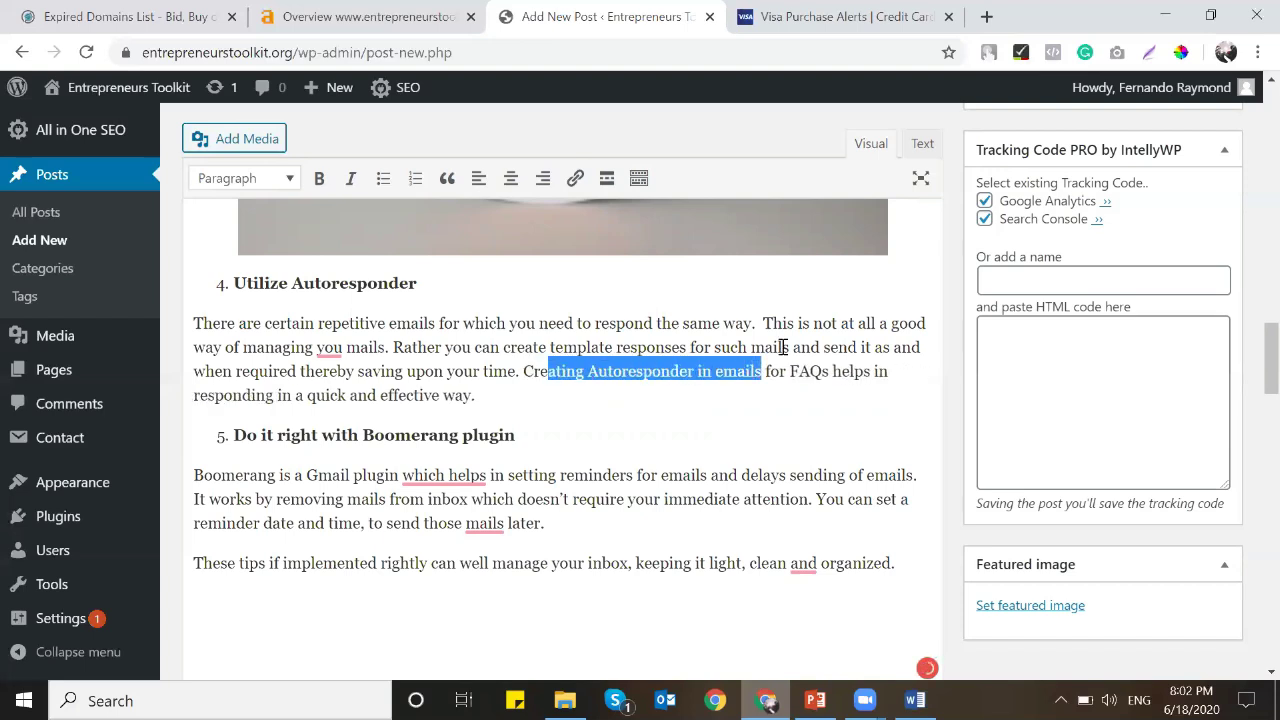
pyautogui.rightClick(718, 362)
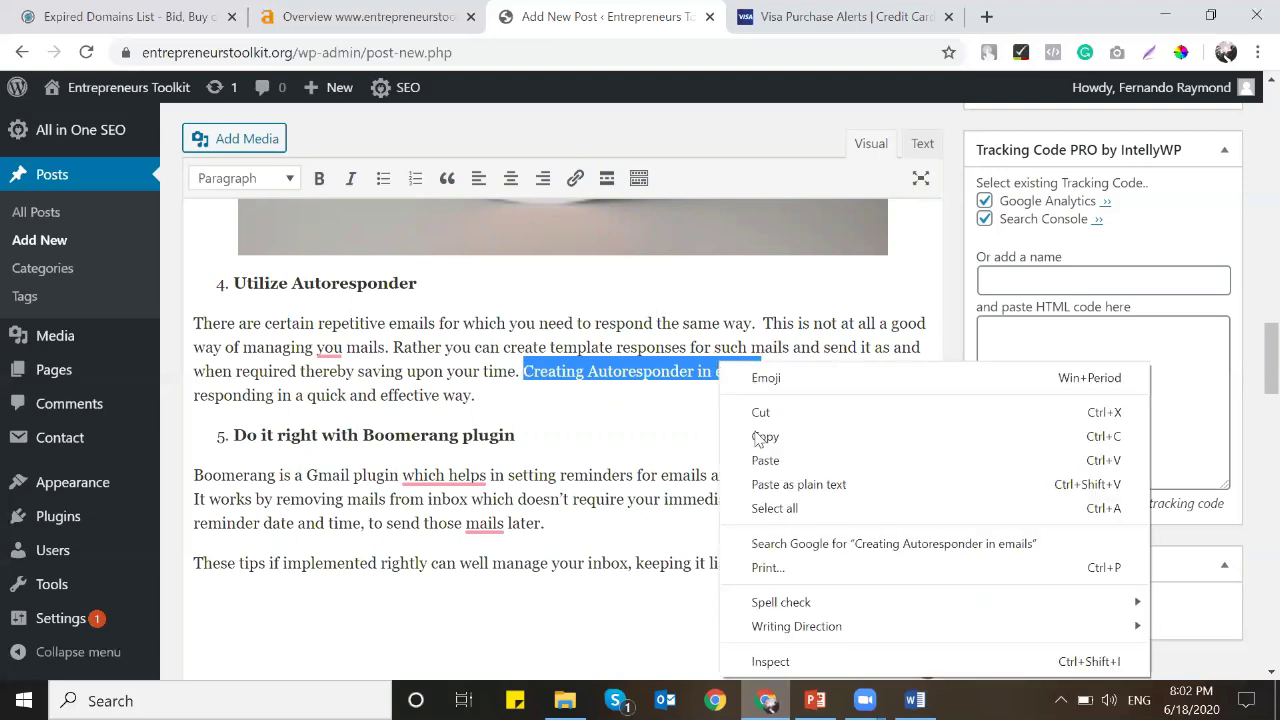
pyautogui.click(805, 546)
pyautogui.scroll(-3, 503, 357)
pyautogui.click(326, 322)
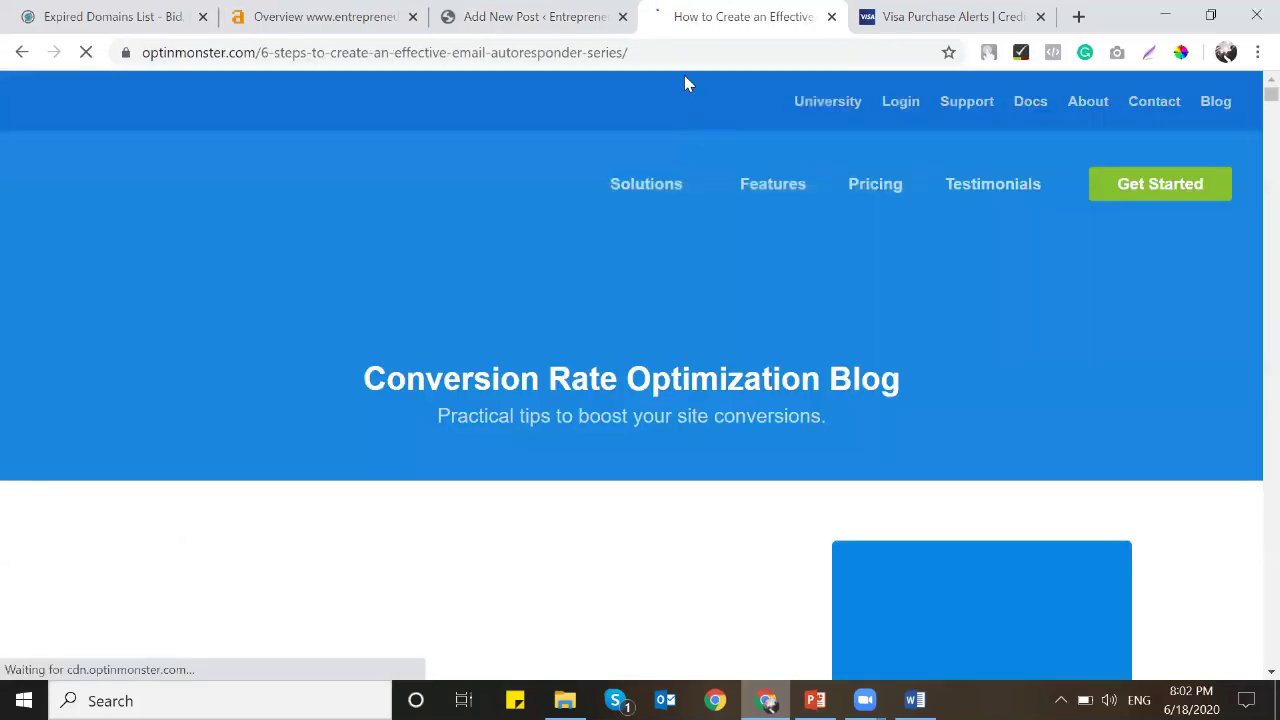
pyautogui.click(683, 54)
pyautogui.scroll(-2, 702, 220)
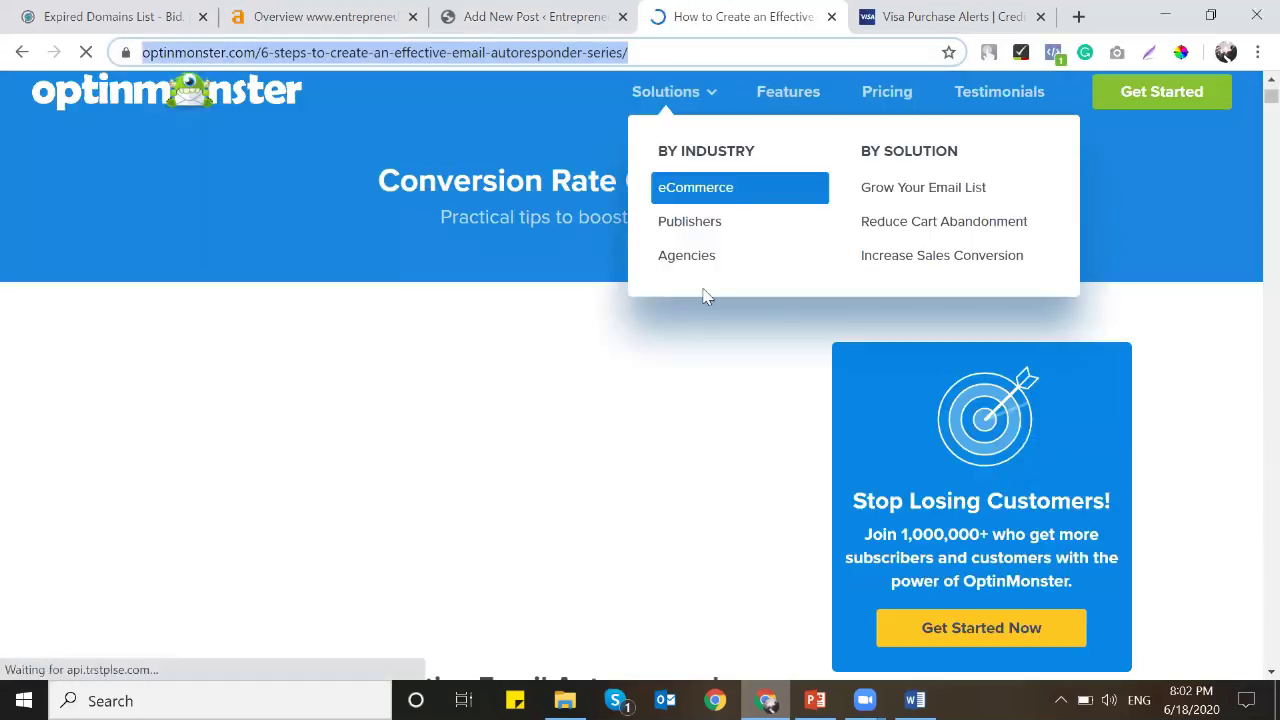
# Link "Creating Autoresponder in emails" in the post to the copied OptinMonster article address, opening in a new tab.
pyautogui.click(557, 12)
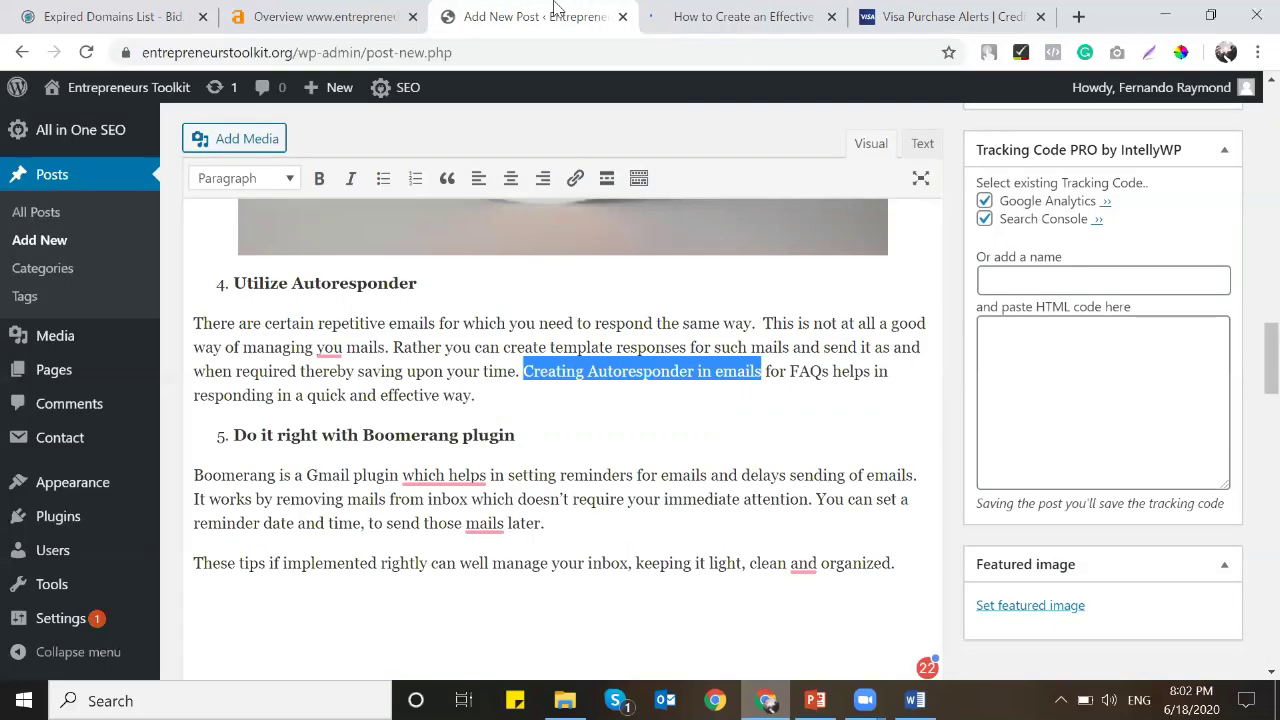
pyautogui.hotkey('ctrl', 'k')
pyautogui.write('reate-an-effective-email-autoresponder-series/')
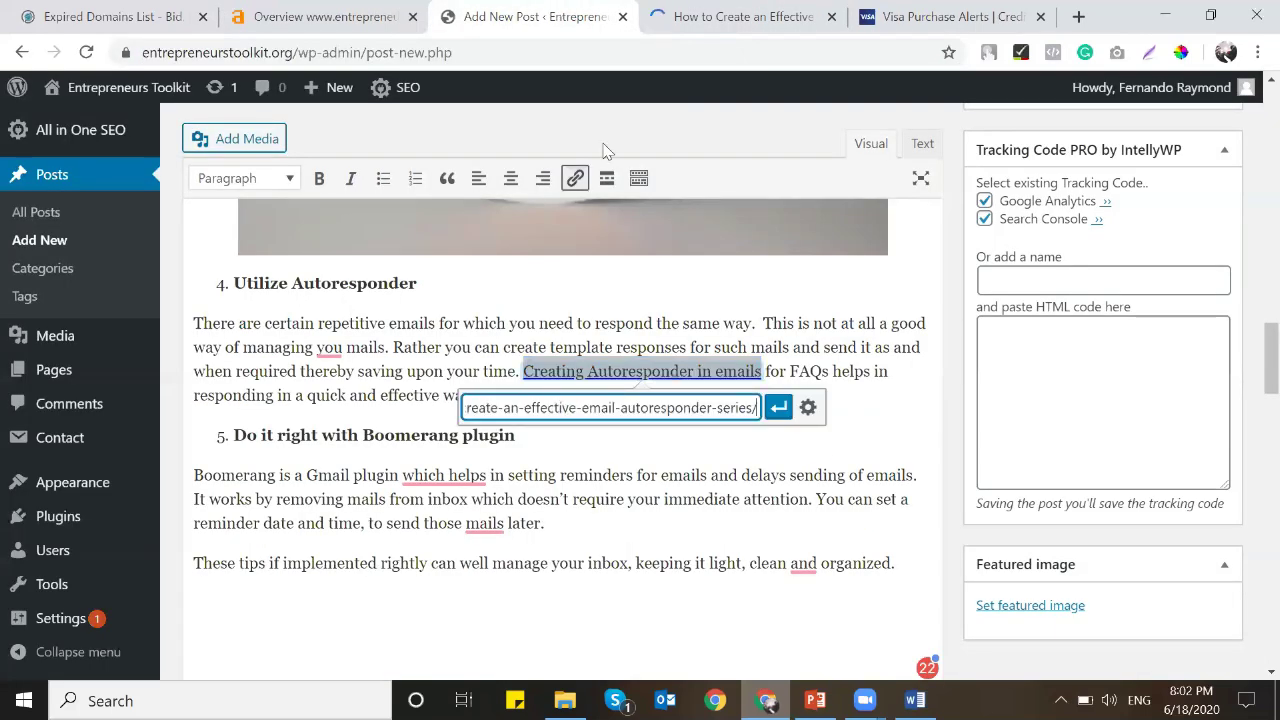
pyautogui.click(807, 407)
pyautogui.click(632, 300)
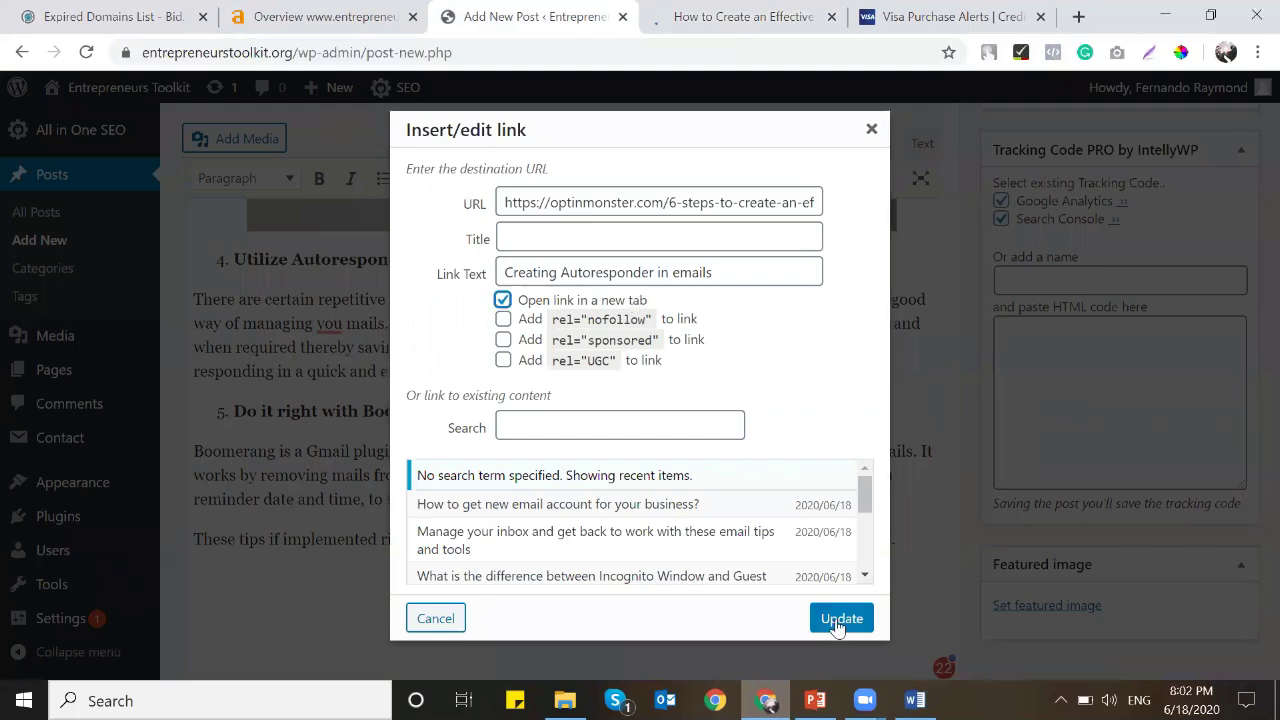
pyautogui.click(837, 617)
pyautogui.click(318, 360)
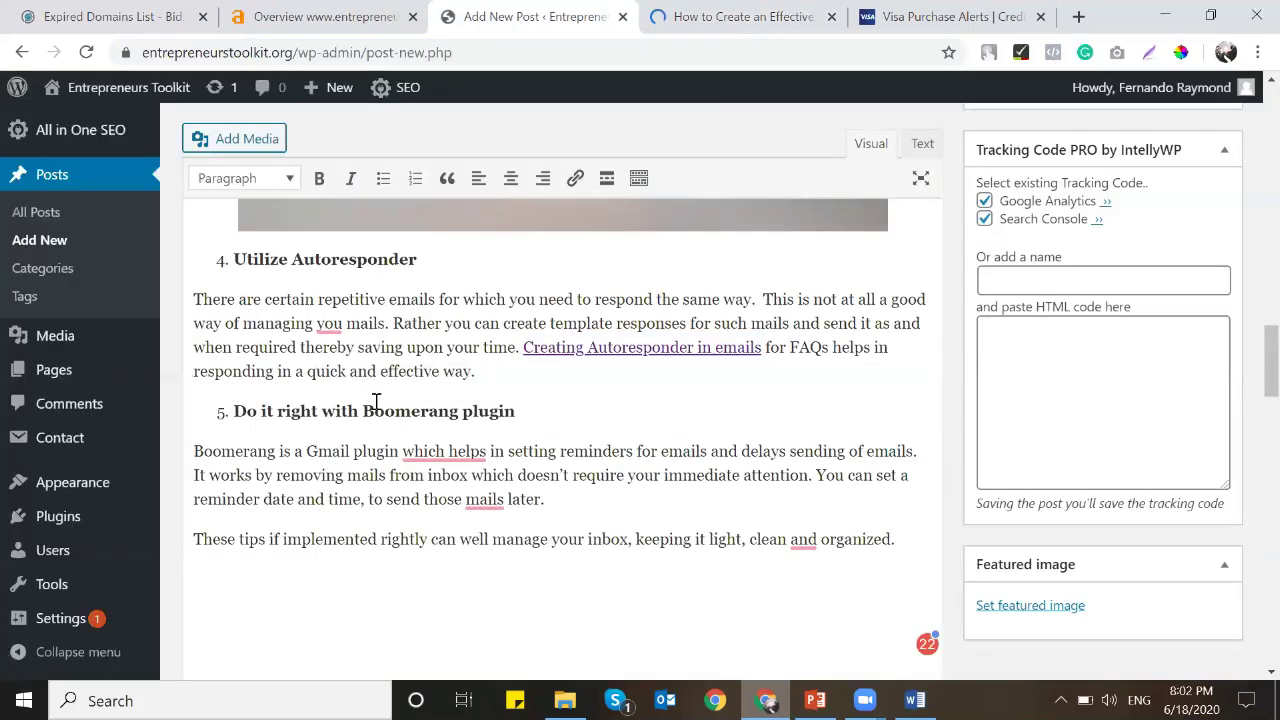
pyautogui.scroll(6, 376, 401)
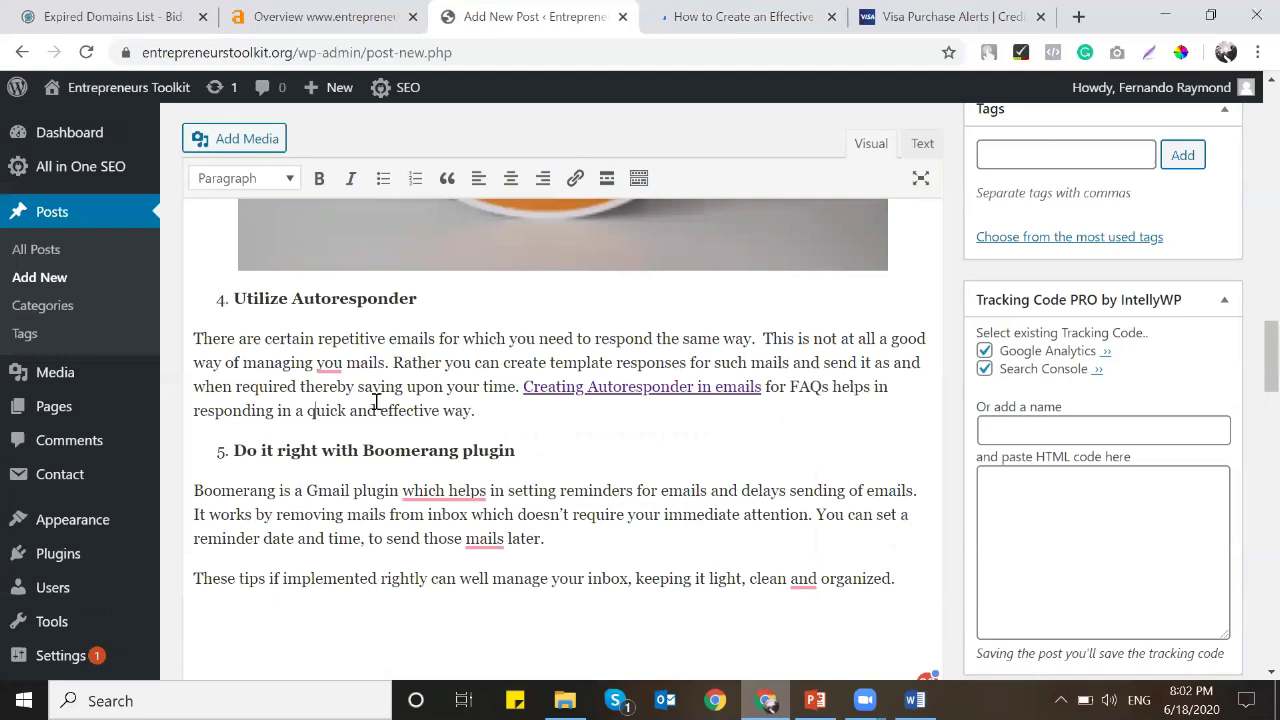
pyautogui.scroll(3, 376, 401)
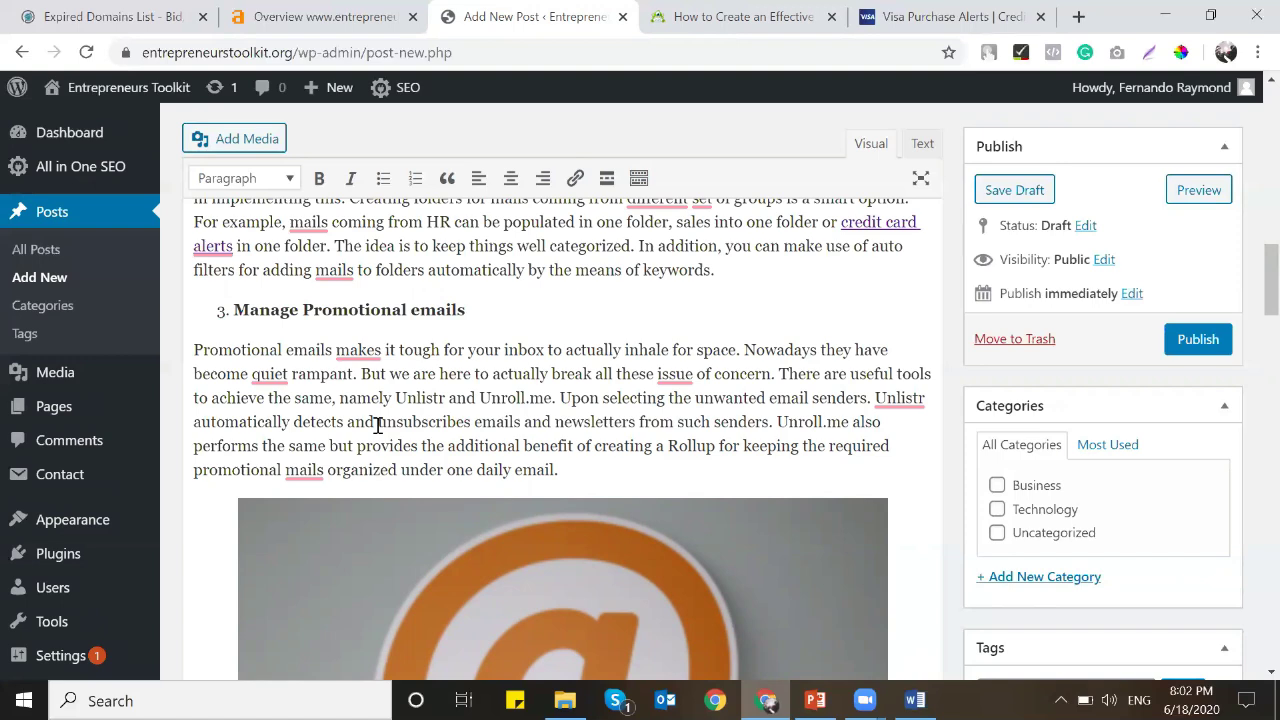
# Apply the grammar suggestions changing "mails" to "emails" before "coming from HR" and "few tips" to "a few tips" in the introduction.
pyautogui.scroll(2, 378, 425)
pyautogui.rightClick(304, 421)
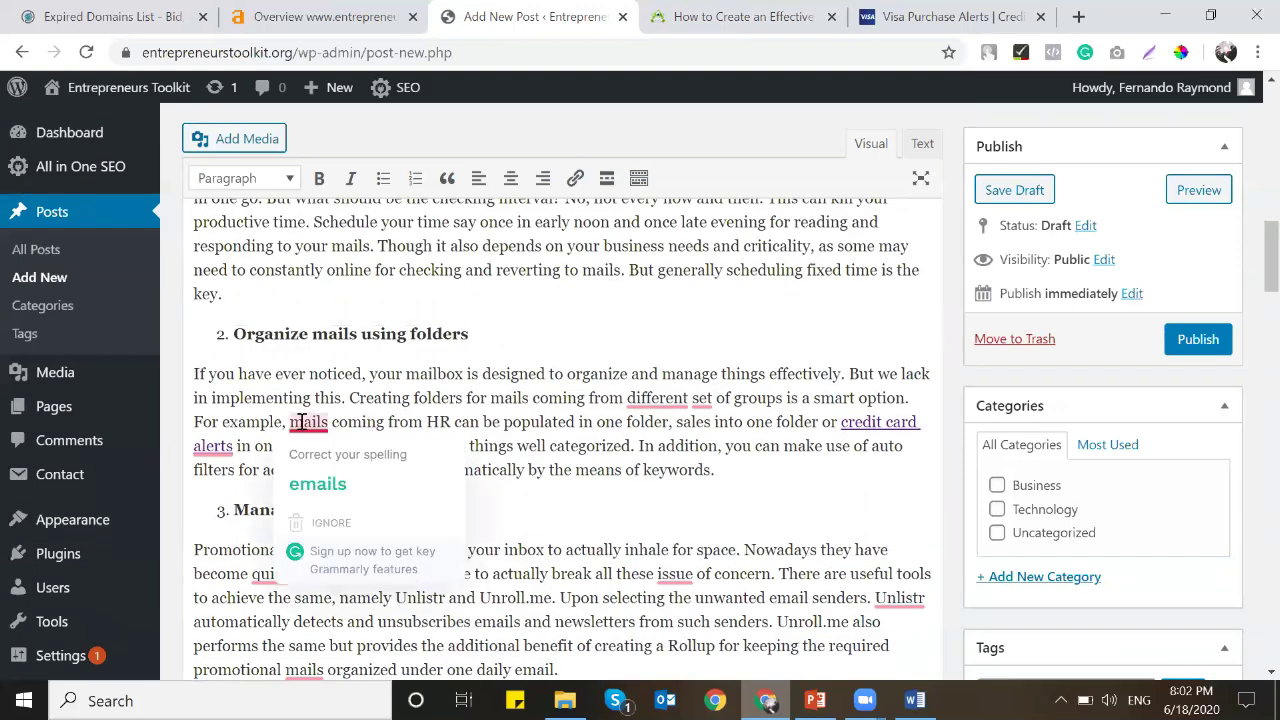
pyautogui.click(315, 482)
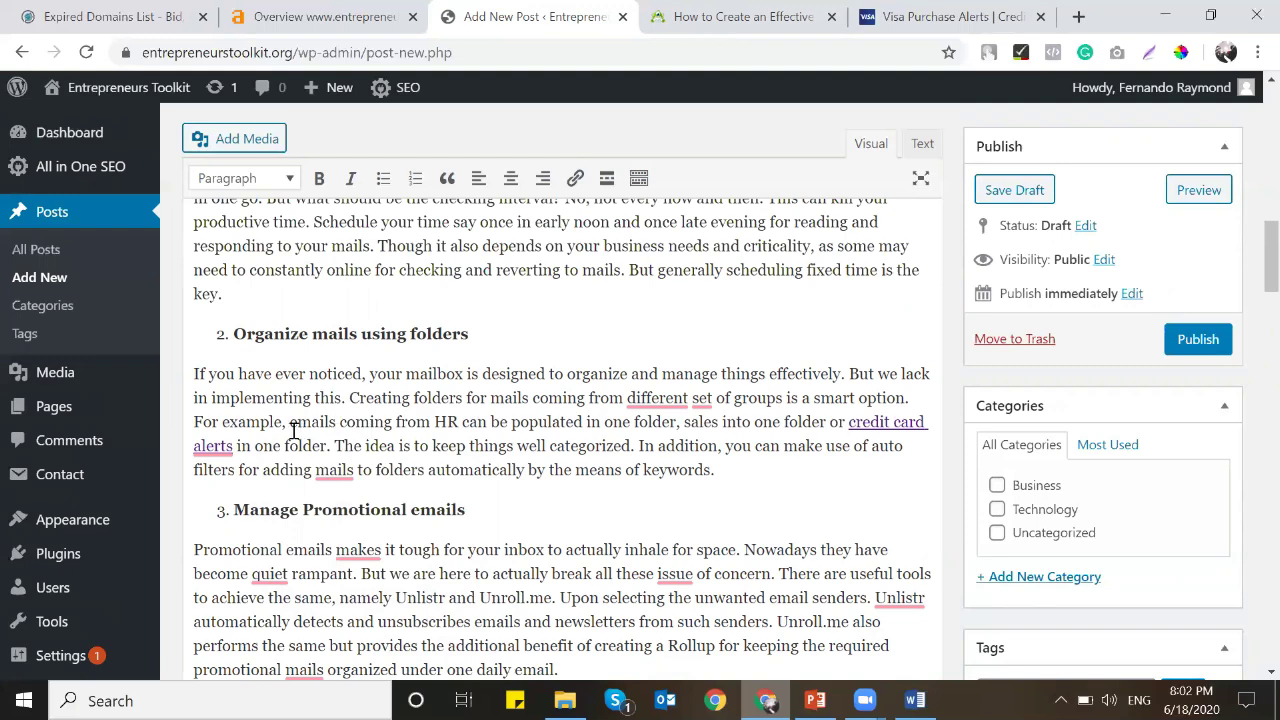
pyautogui.scroll(2, 404, 481)
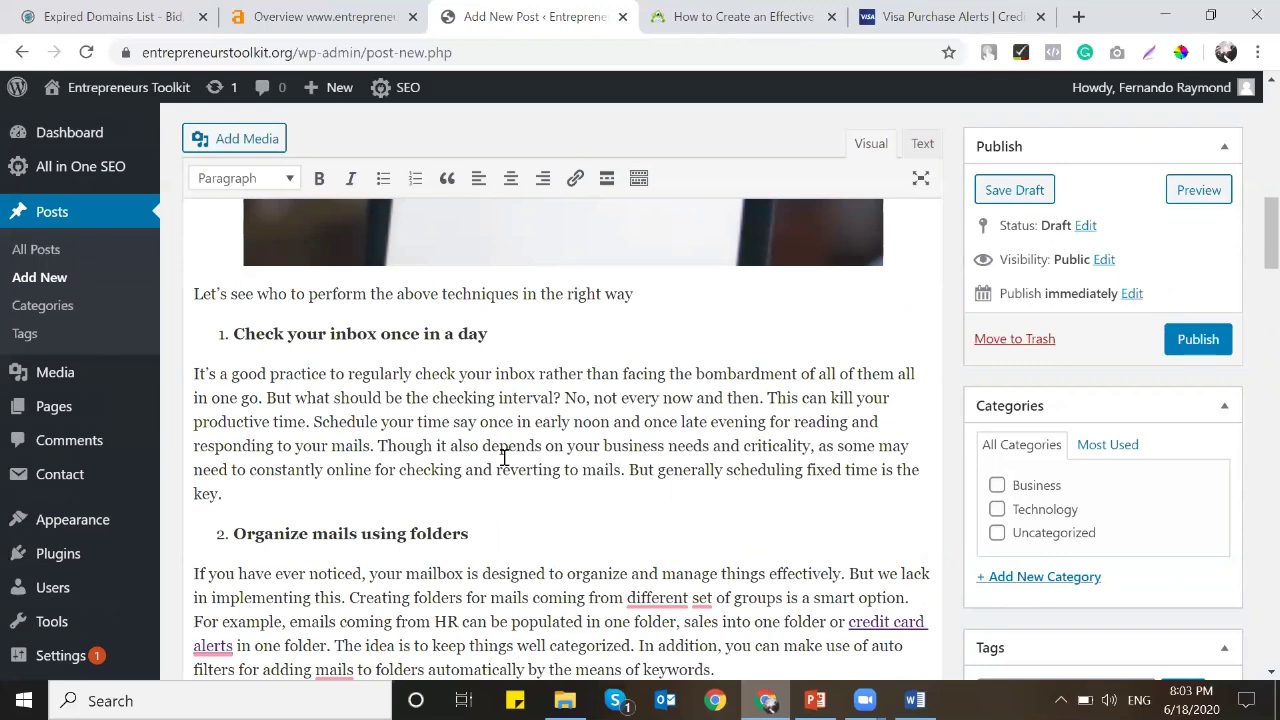
pyautogui.scroll(7, 744, 430)
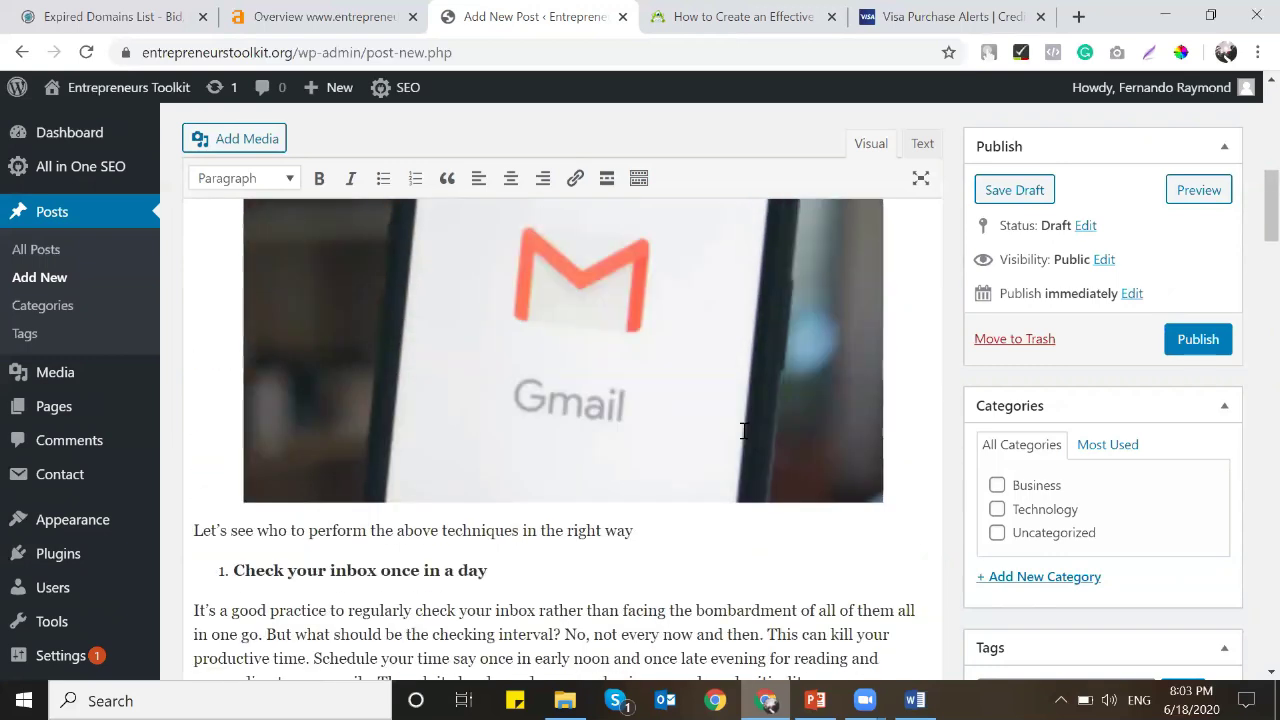
pyautogui.scroll(2, 744, 430)
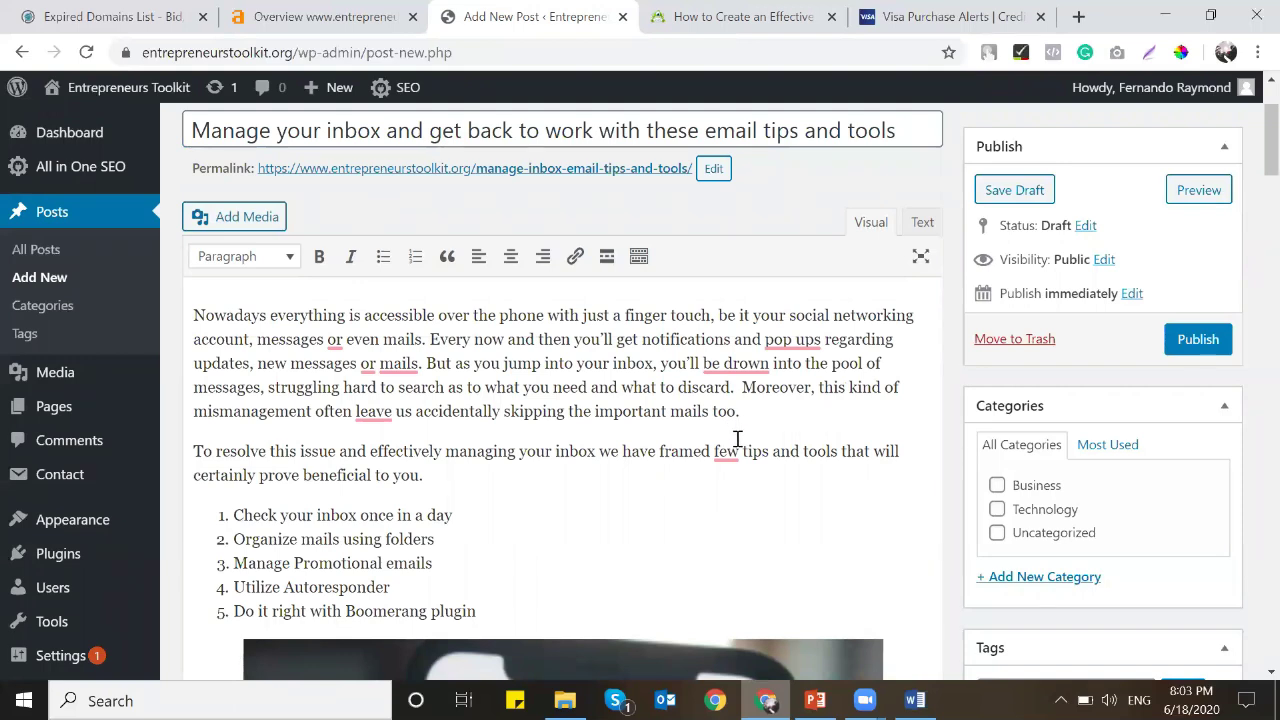
pyautogui.moveTo(731, 453)
pyautogui.click(742, 513)
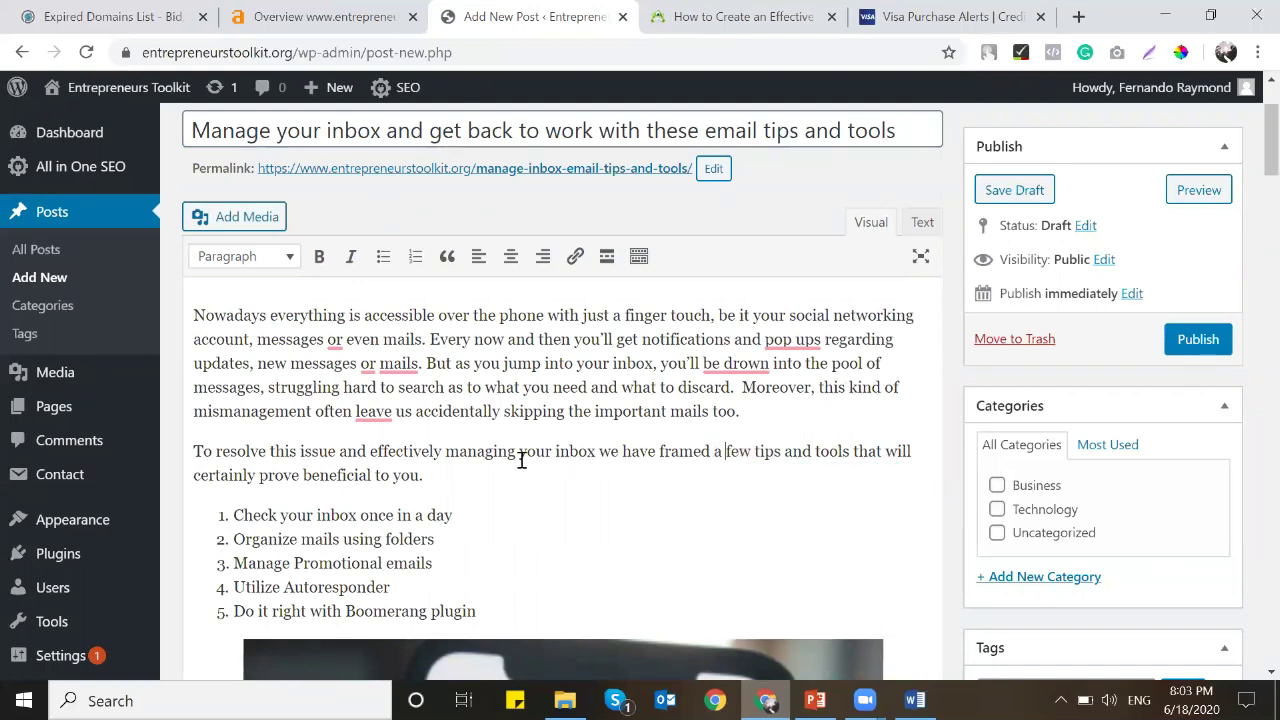
# Search Google for the introduction's phrase "effectively managing your inbox" and copy the address of Entrepreneur's "4 Tips to Better Manage Your Email Inbox" article.
pyautogui.moveTo(368, 451); pyautogui.dragTo(605, 470)
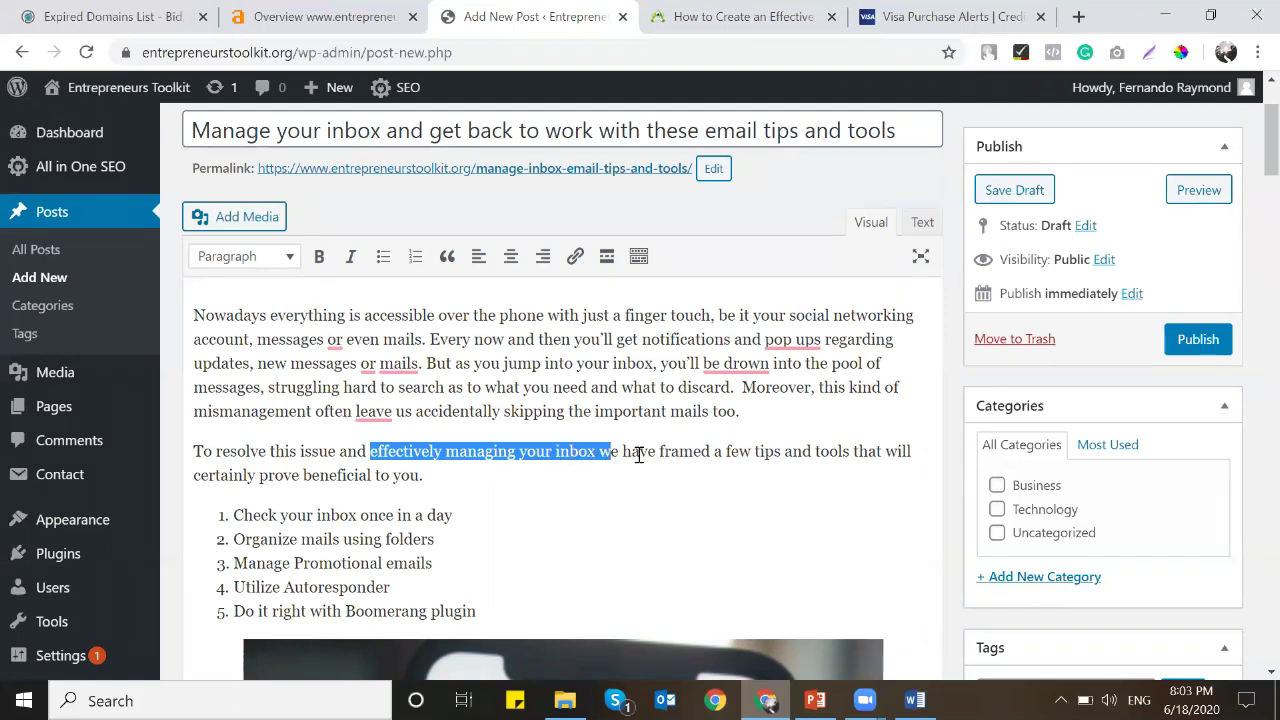
pyautogui.rightClick(527, 455)
pyautogui.click(634, 316)
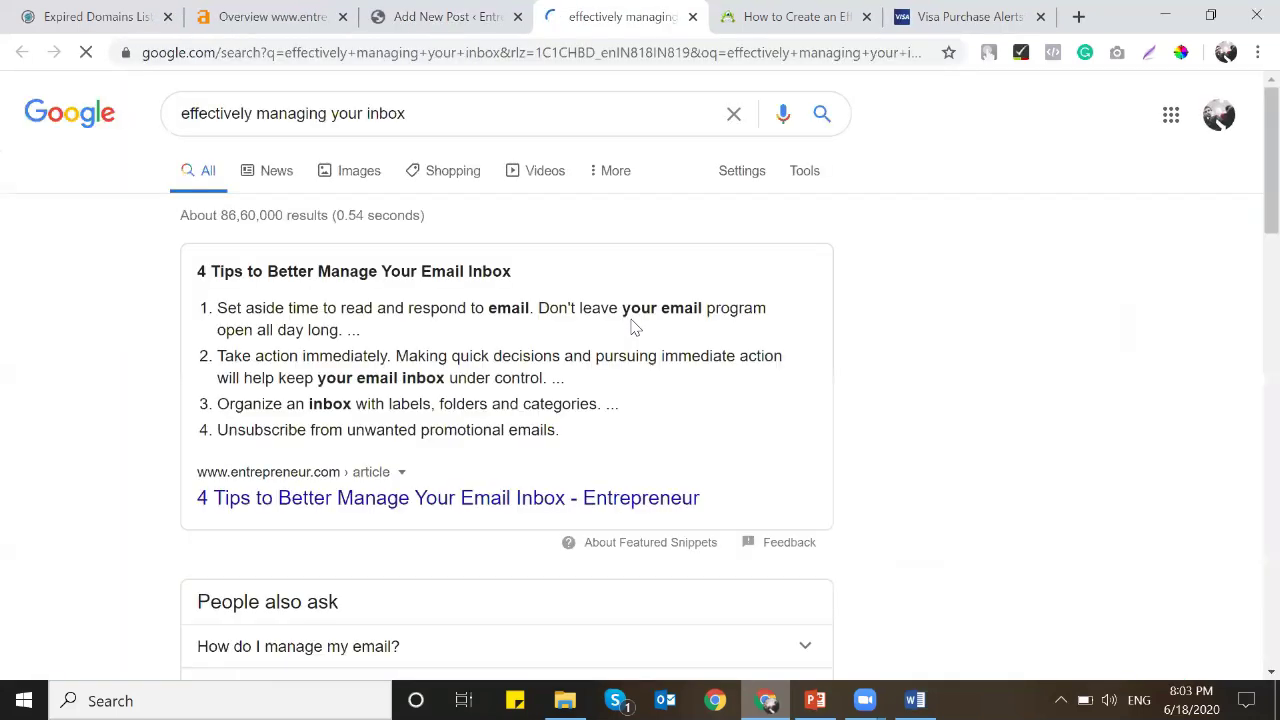
pyautogui.click(386, 495)
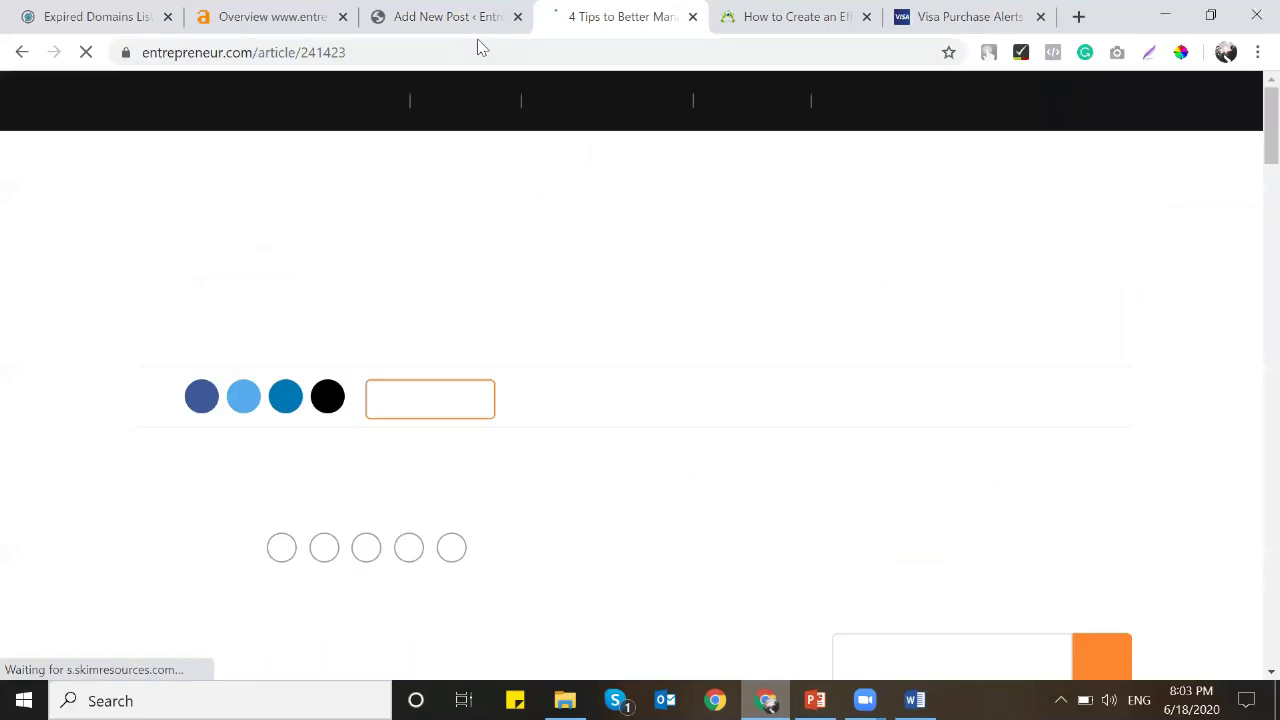
pyautogui.click(476, 42)
pyautogui.hotkey('ctrl', 'c')
# Link "effectively managing your inbox" in the post to the copied Entrepreneur article address, opening in a new tab.
pyautogui.click(447, 12)
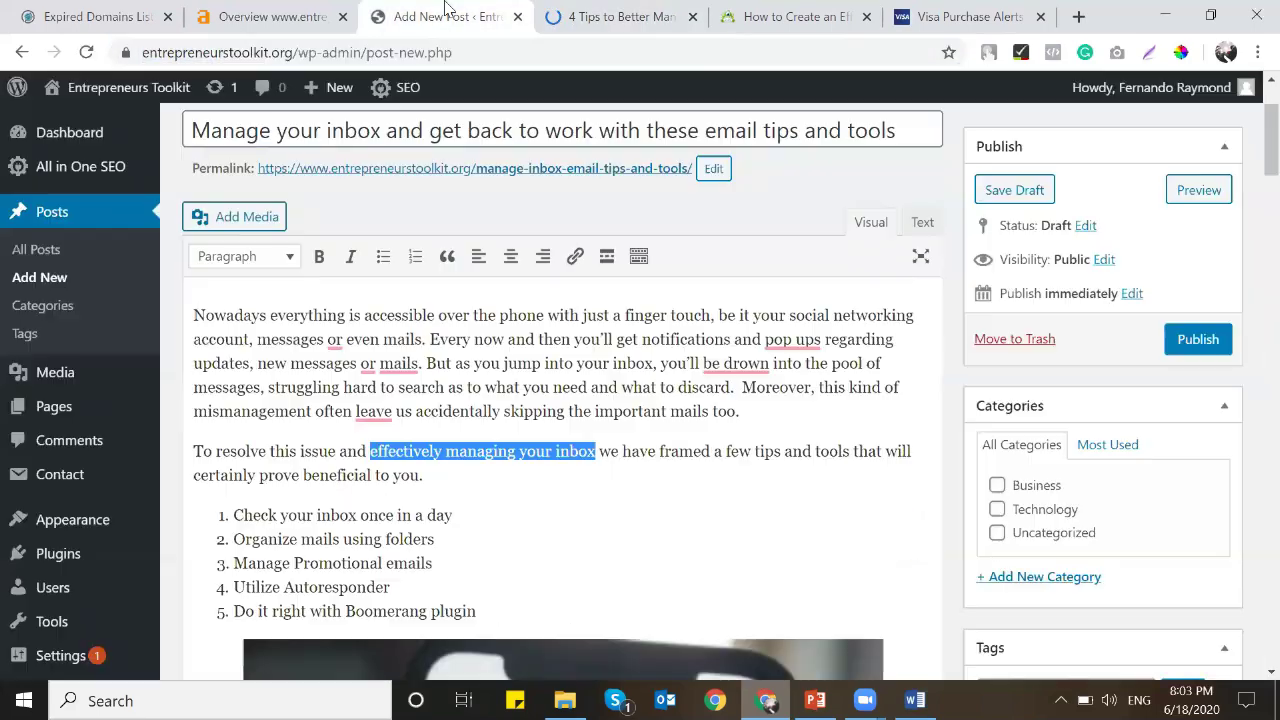
pyautogui.hotkey('ctrl', 'k')
pyautogui.hotkey('ctrl', 'v')
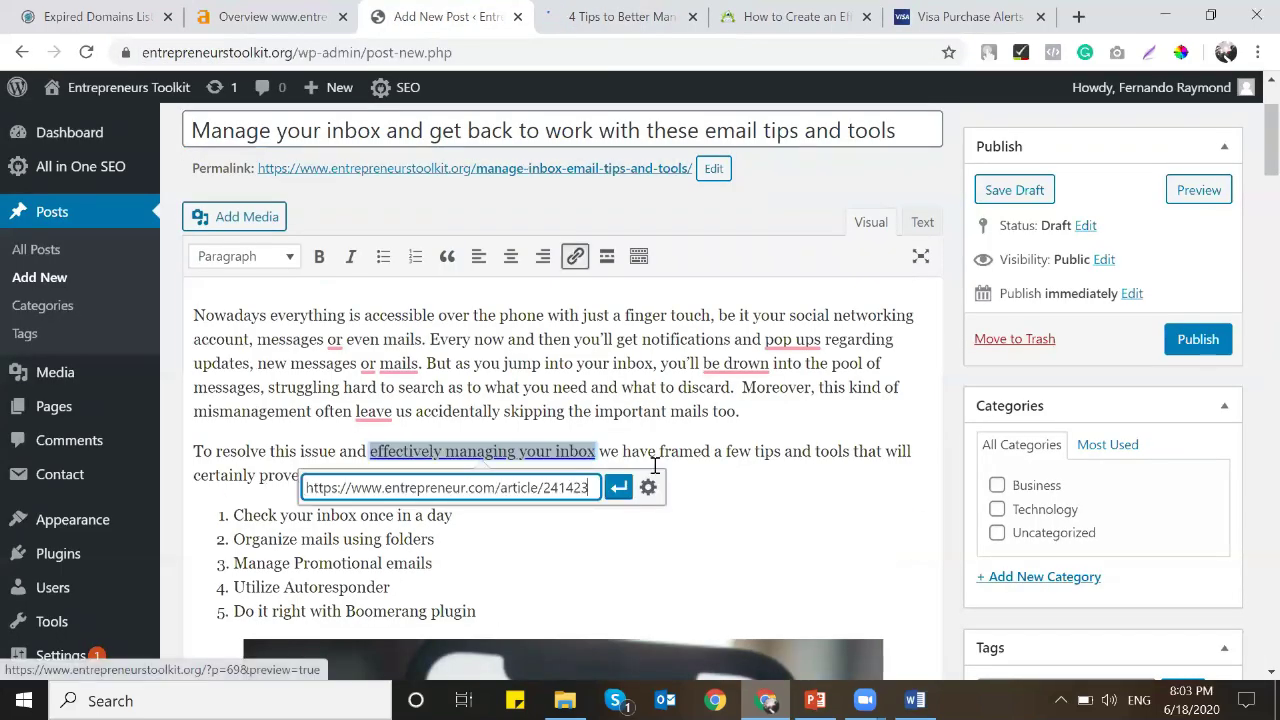
pyautogui.click(648, 487)
pyautogui.click(596, 305)
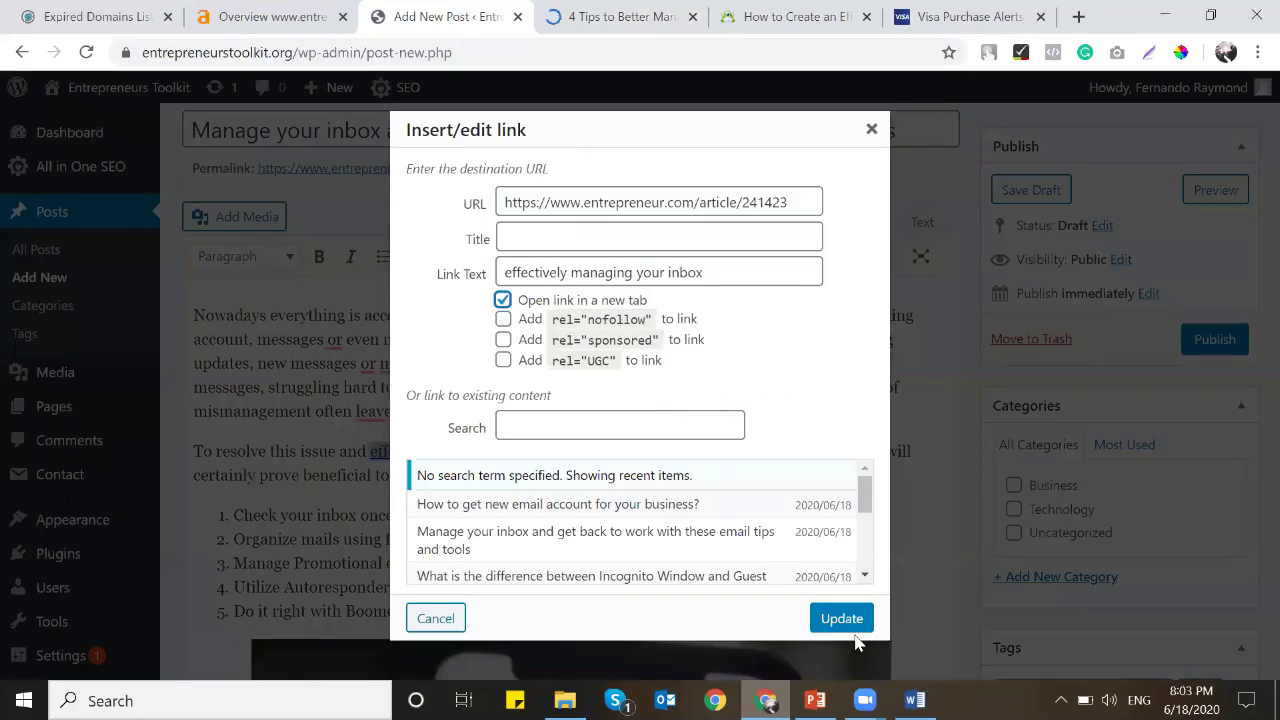
pyautogui.press('Return')
pyautogui.click(728, 465)
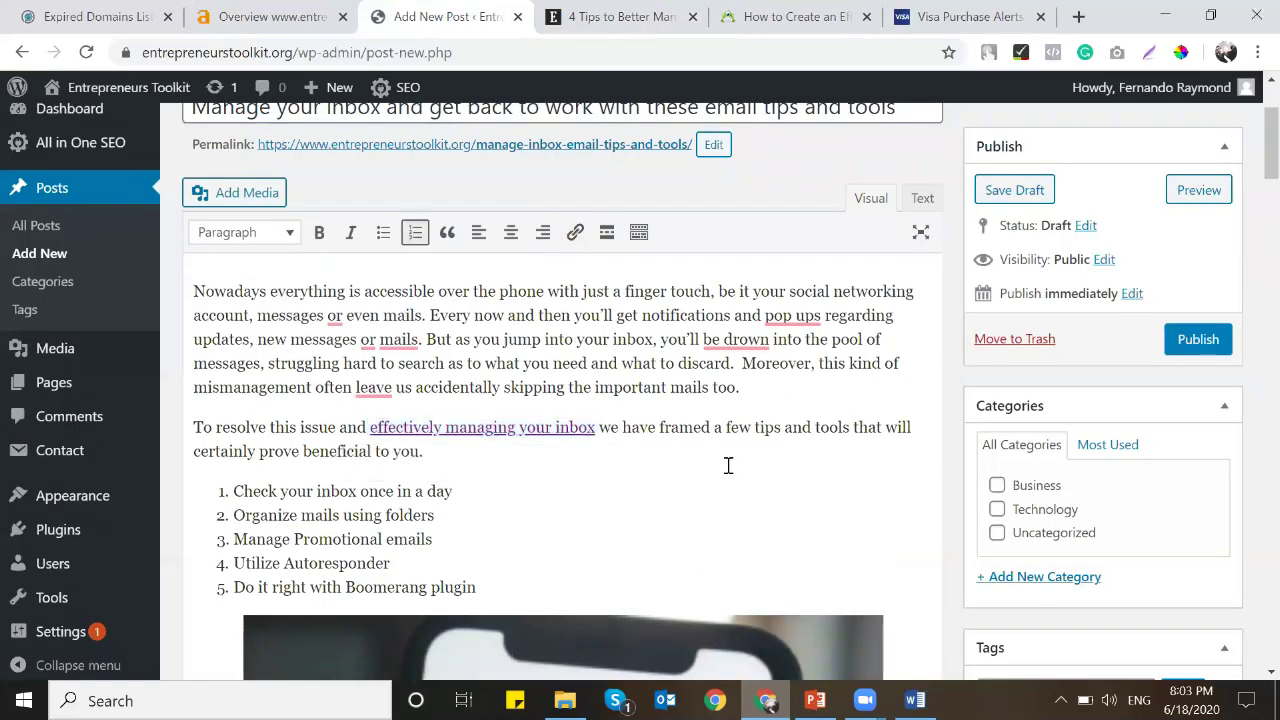
# Upload "tips to manage multiple emails.png" as the post's featured image with the alt text "tips to manage multiple emails".
pyautogui.scroll(2, 728, 465)
pyautogui.scroll(-12, 728, 465)
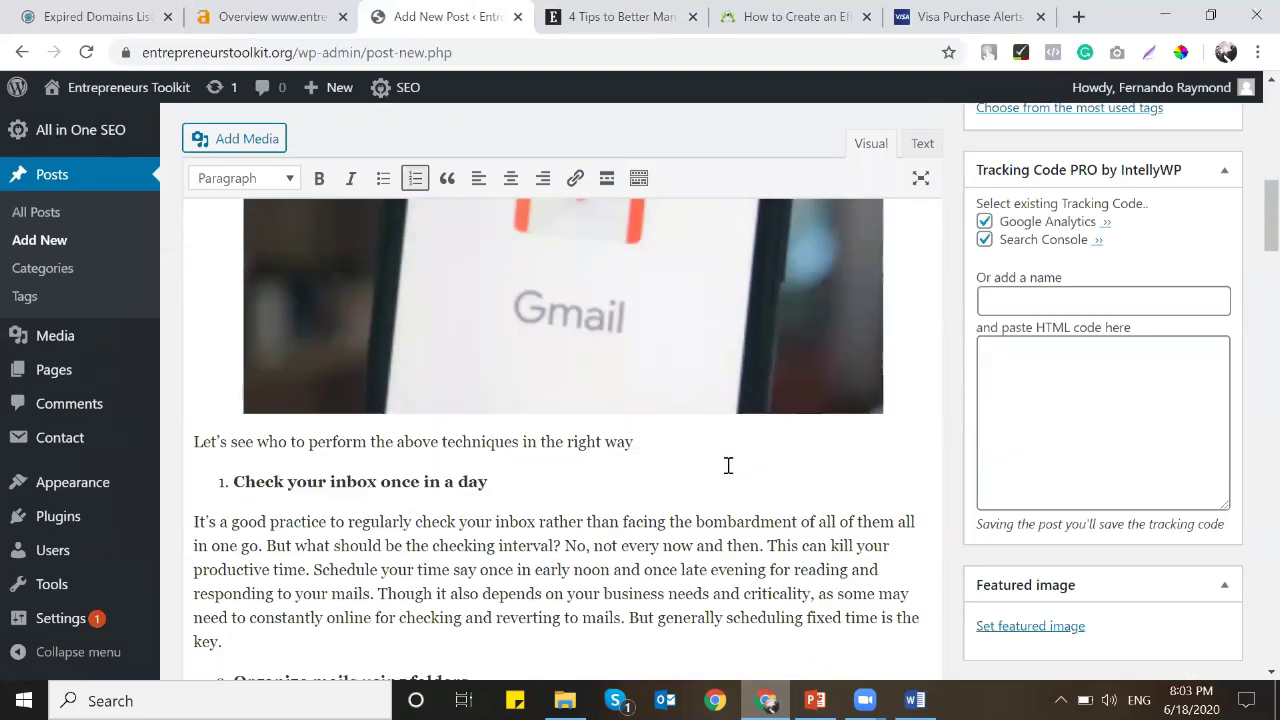
pyautogui.scroll(-7, 728, 465)
pyautogui.click(1050, 606)
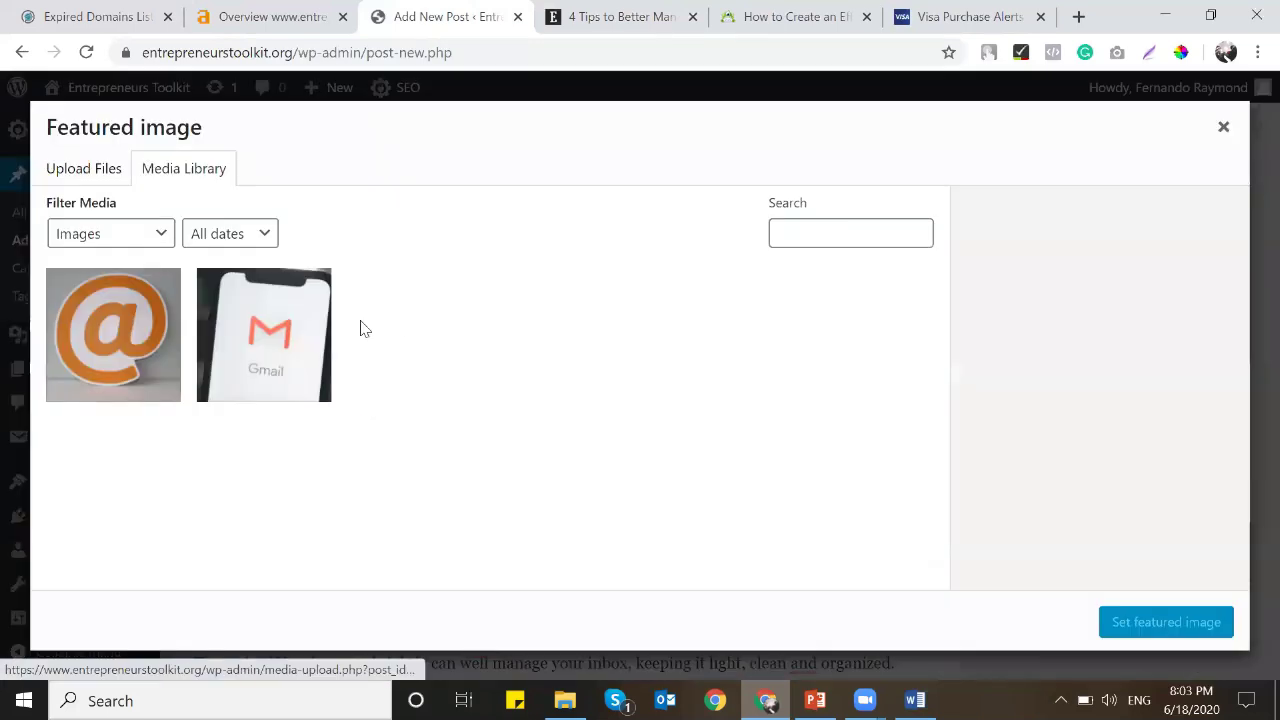
pyautogui.click(116, 172)
pyautogui.click(586, 420)
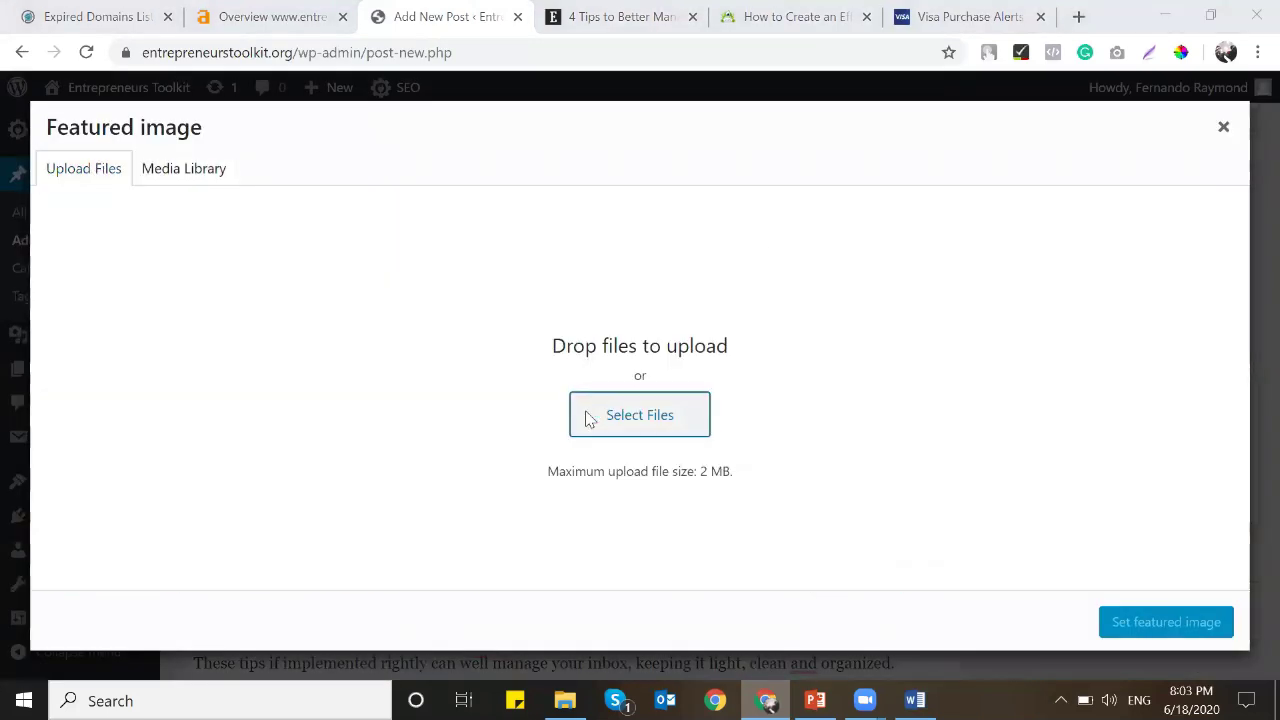
pyautogui.doubleClick(229, 195)
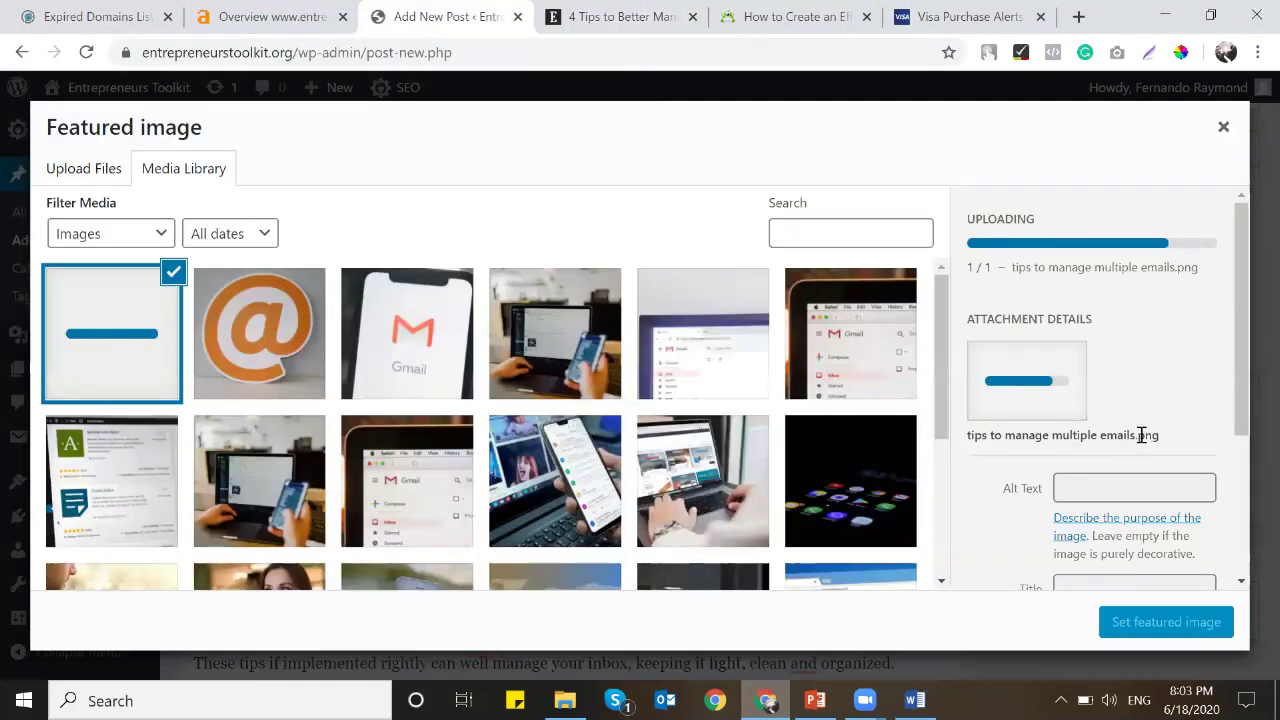
pyautogui.tripleClick(1140, 466)
pyautogui.click(1109, 367)
pyautogui.write('tips to manage multiple emails')
pyautogui.click(1186, 623)
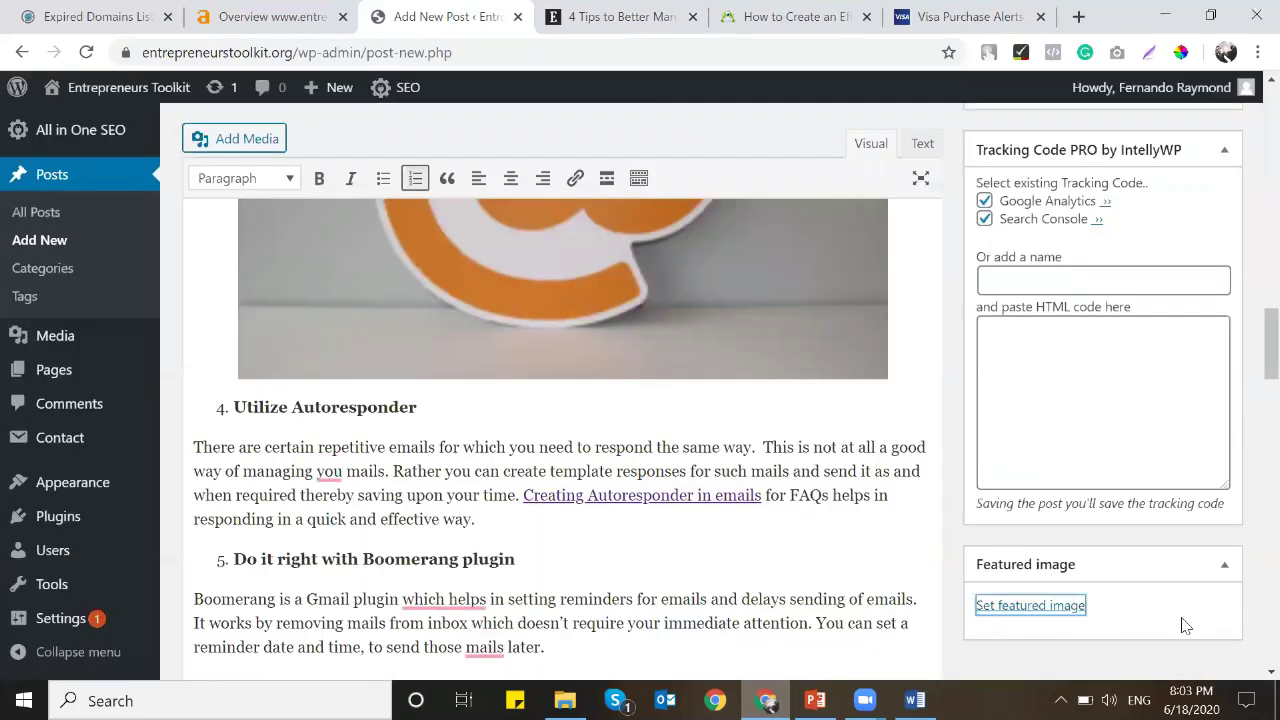
# Add the tags "email", "email for business", "business email" and "business website" to the post.
pyautogui.scroll(-5, 651, 386)
pyautogui.scroll(5, 657, 386)
pyautogui.click(1048, 417)
pyautogui.write('email')
pyautogui.press('Return')
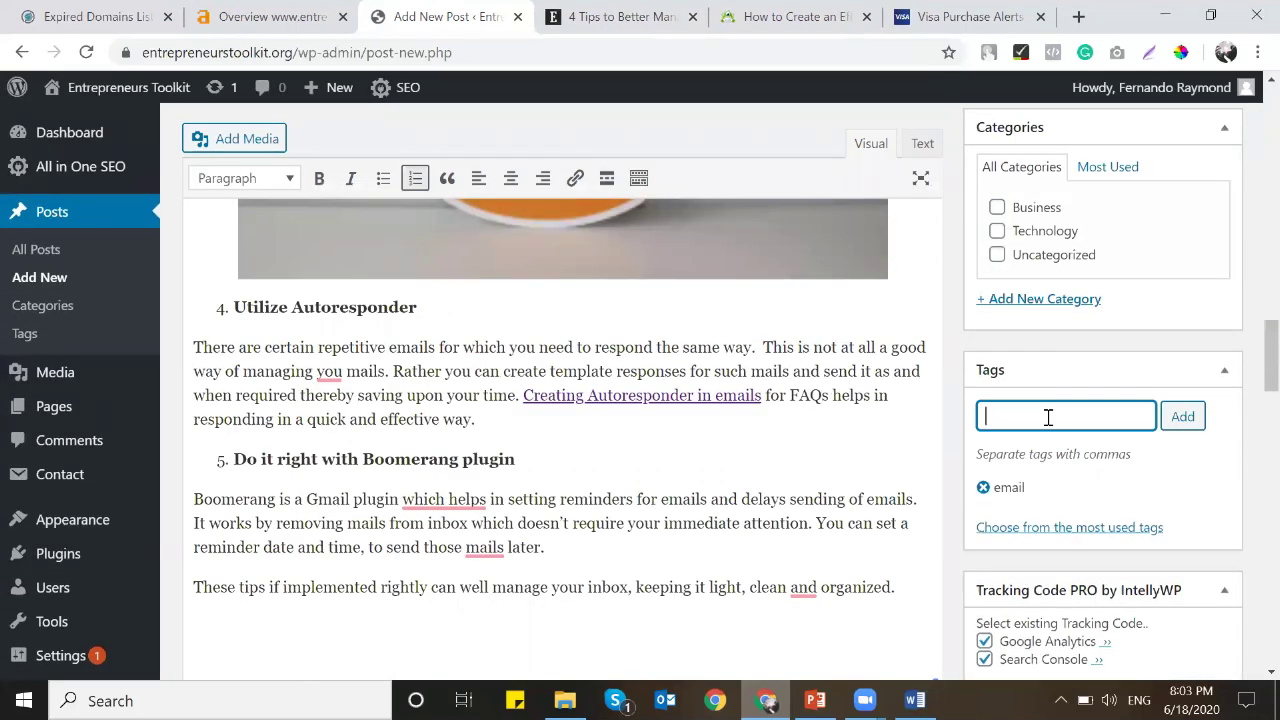
pyautogui.write('email for bus')
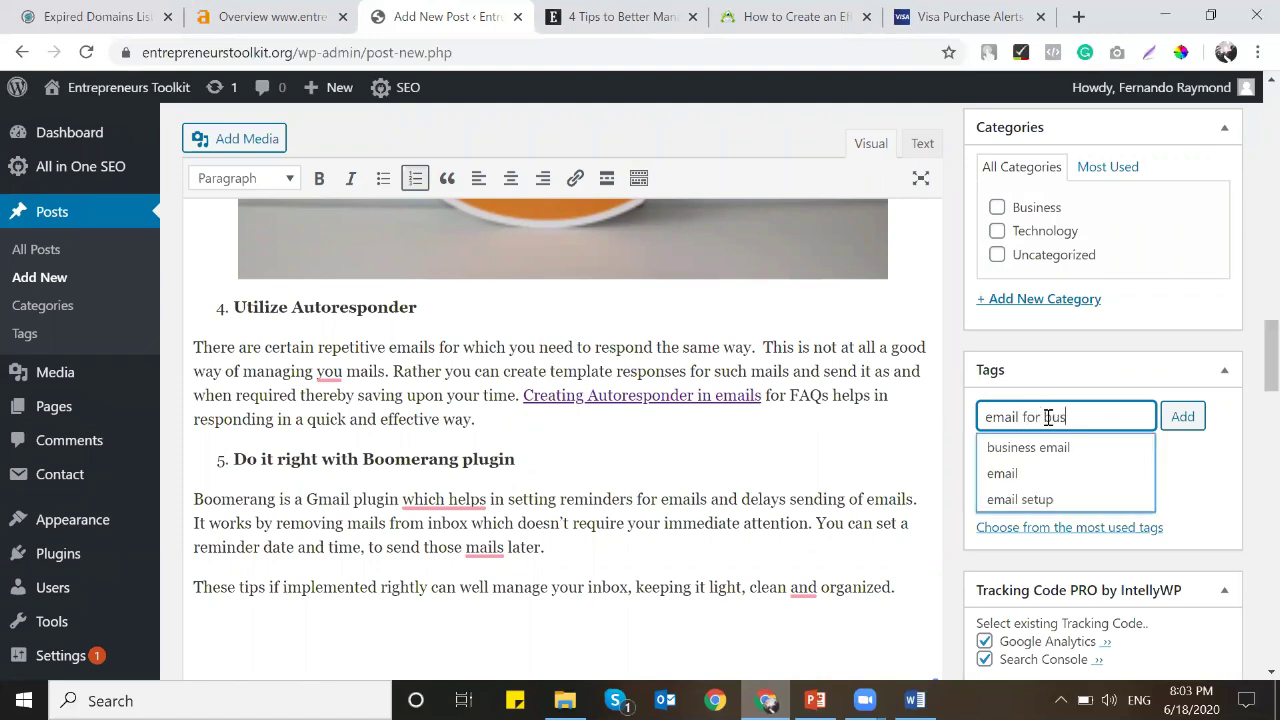
pyautogui.write('business ema')
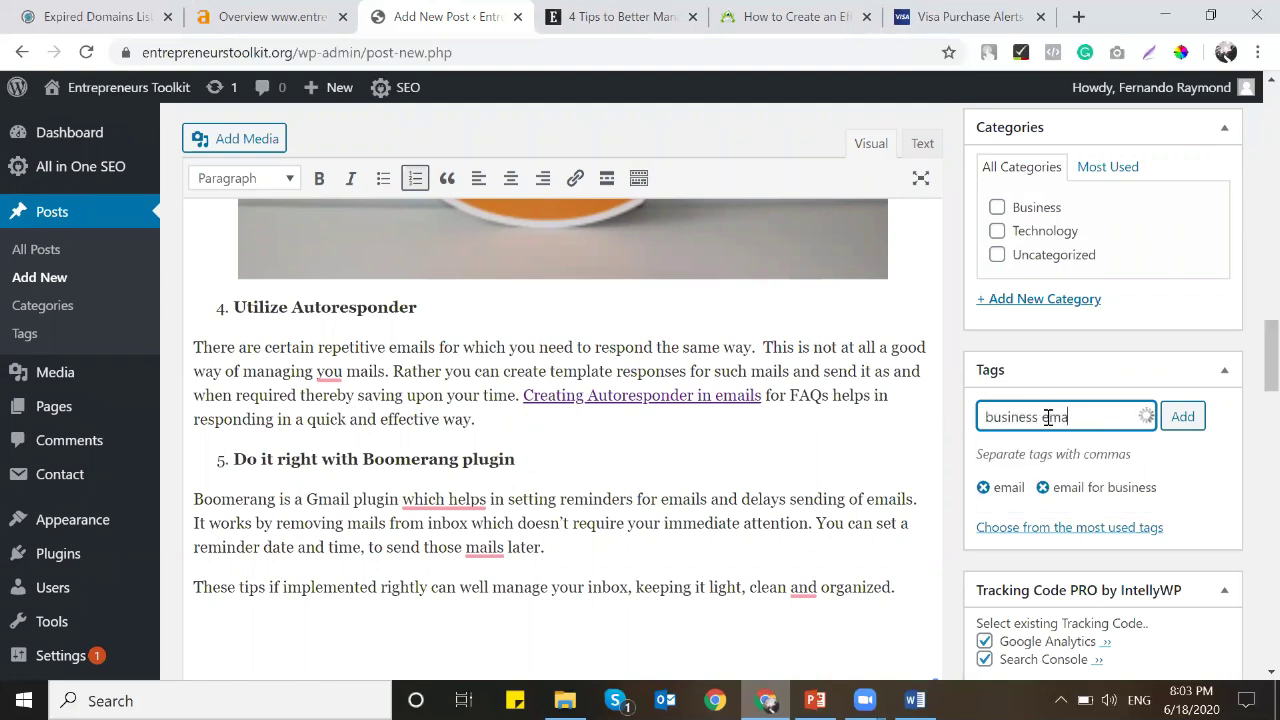
pyautogui.write('il')
pyautogui.press('Return')
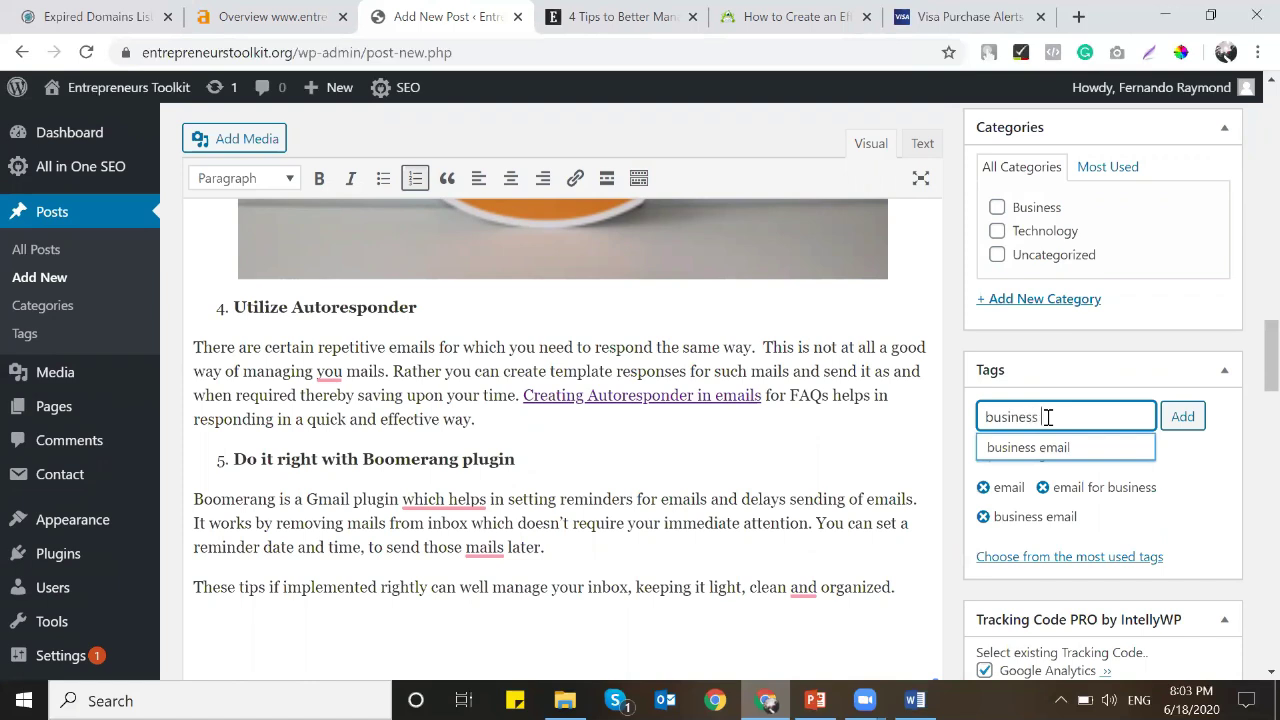
pyautogui.write('business website')
pyautogui.press('Return')
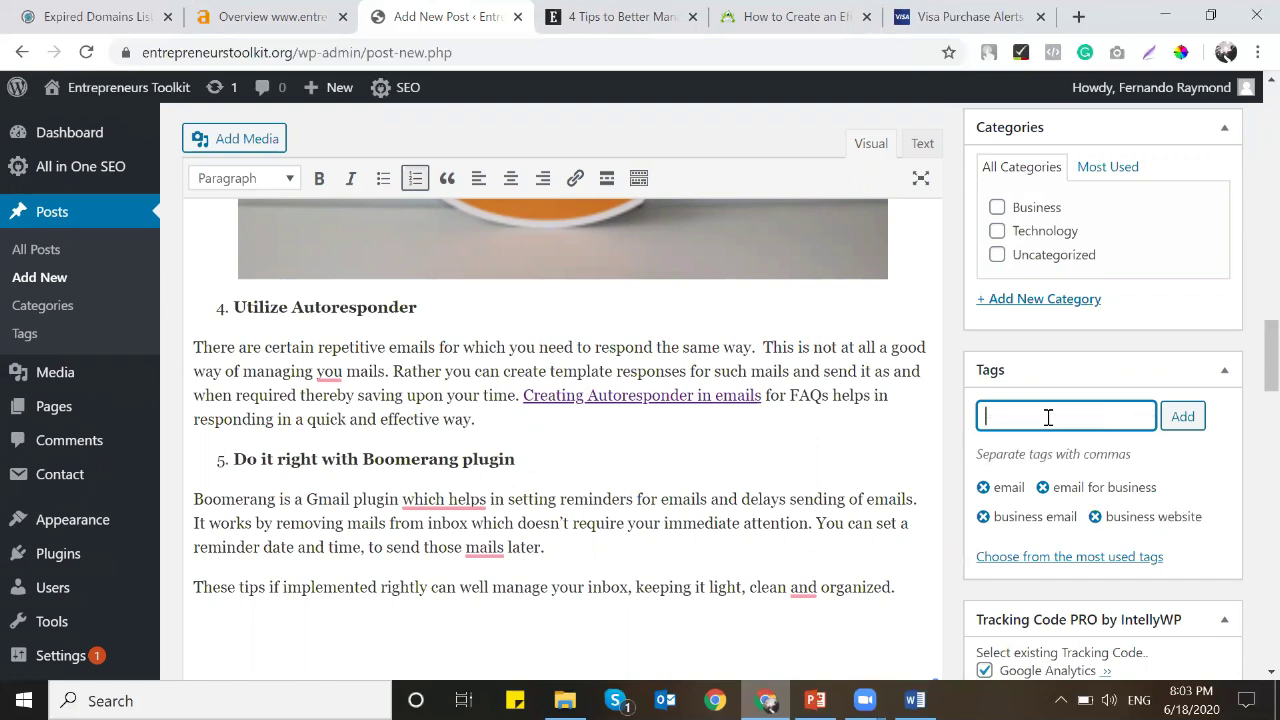
# Assign the post to the Business category and publish it.
pyautogui.scroll(1, 1048, 417)
pyautogui.click(1024, 314)
pyautogui.scroll(2, 955, 416)
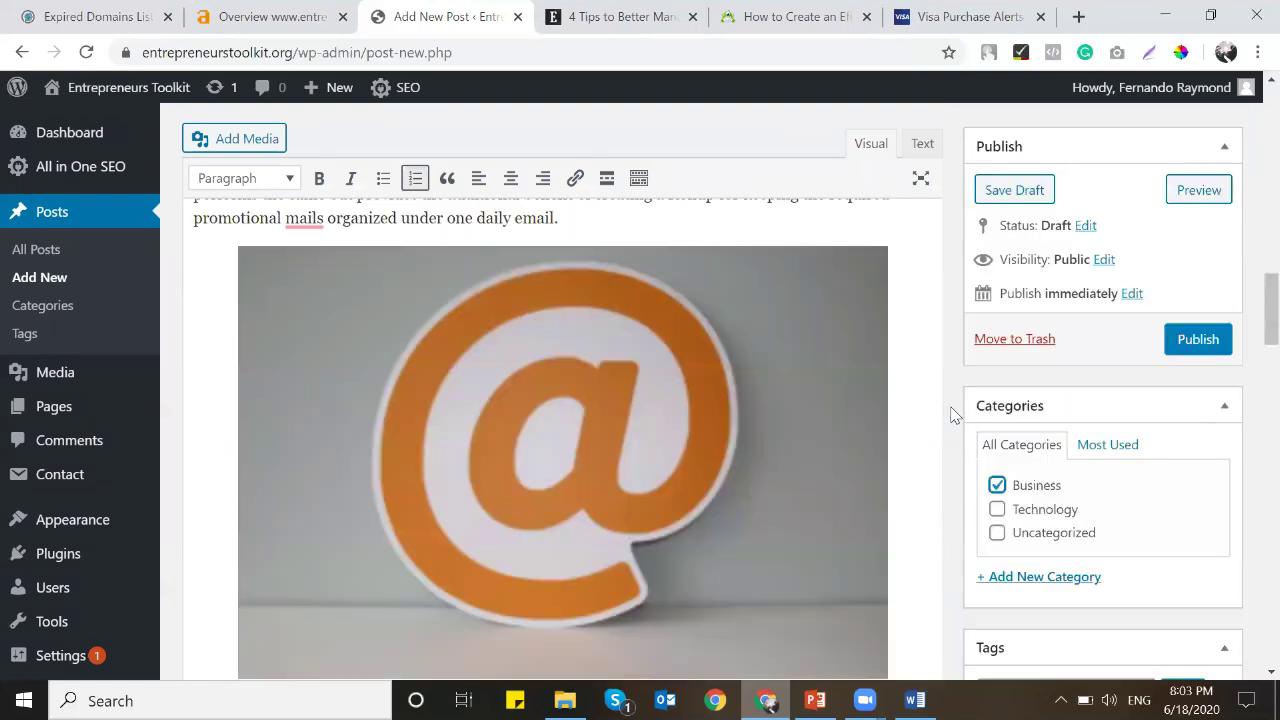
pyautogui.click(1183, 342)
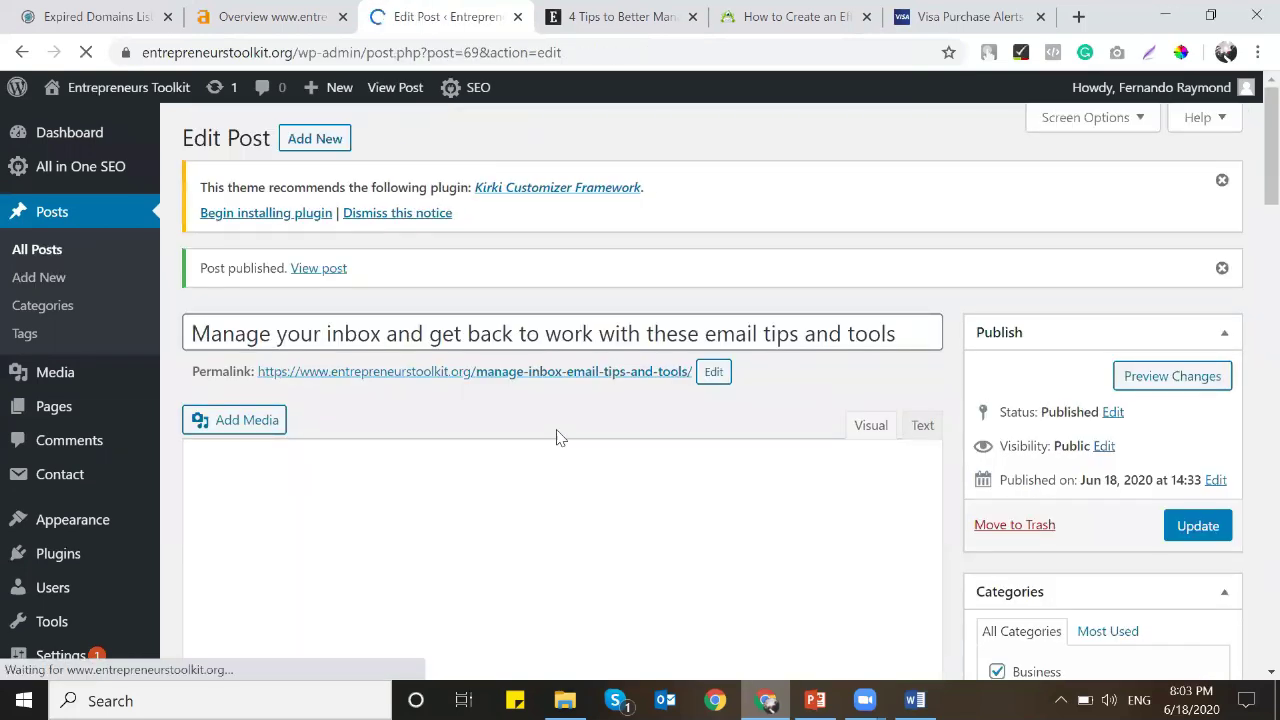
# Enable a table of contents for the post using only Heading 2 (h2), and update the post.
pyautogui.scroll(-20, 558, 437)
pyautogui.scroll(15, 530, 420)
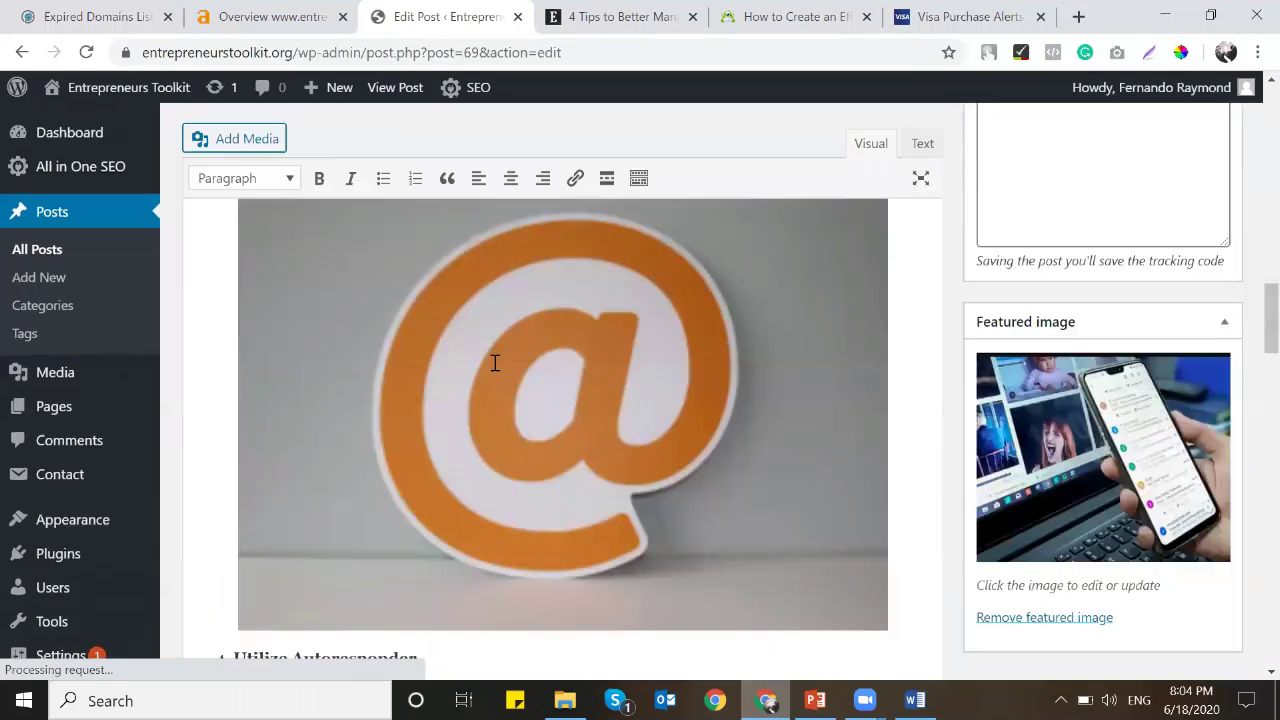
pyautogui.scroll(-10, 494, 363)
pyautogui.scroll(-9, 497, 386)
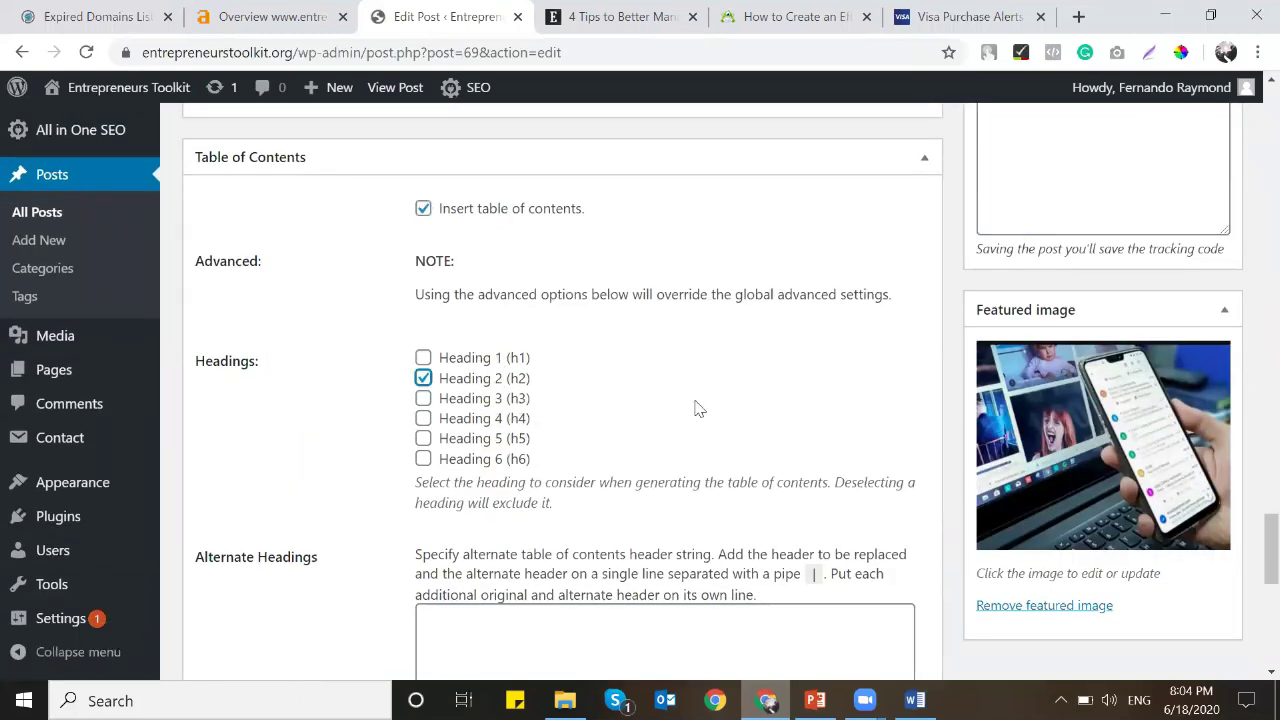
pyautogui.scroll(10, 697, 408)
pyautogui.click(1210, 341)
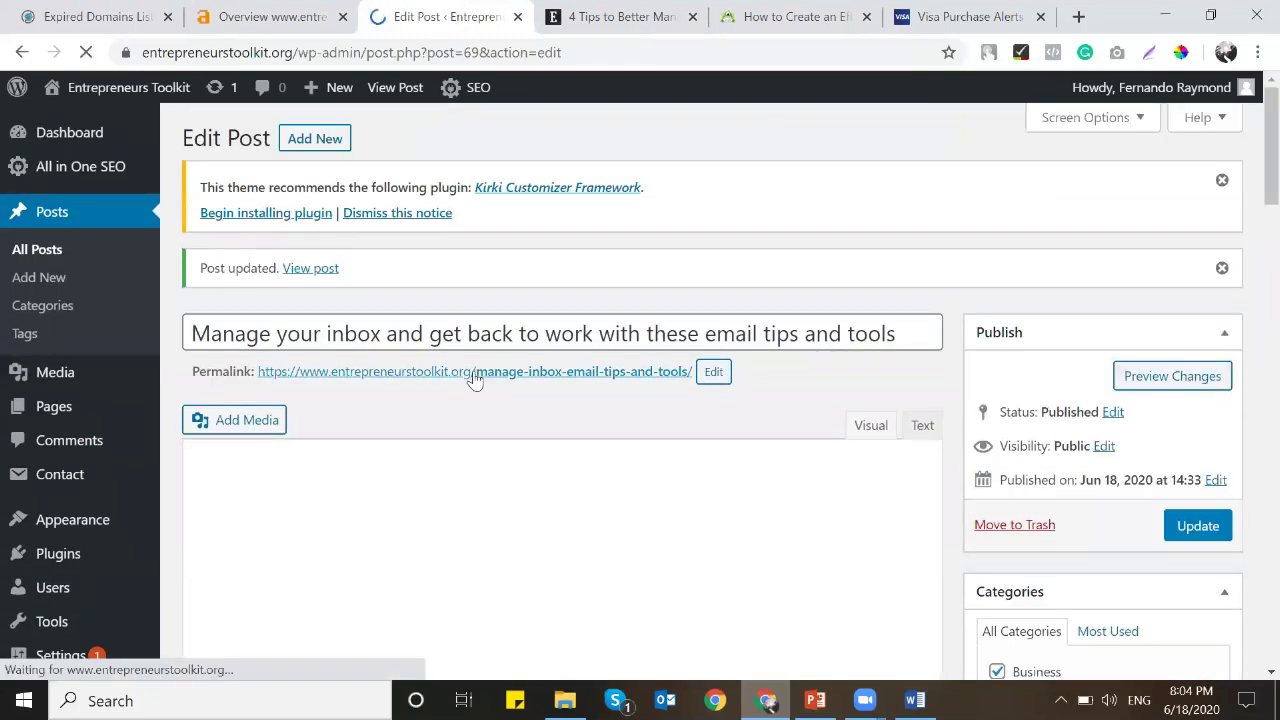
# Open the published post from its permalink in a new tab and close the Entrepreneur, OptinMonster and Visa reference tabs.
pyautogui.keyDown('ctrl'); pyautogui.click(475, 375); pyautogui.keyUp('ctrl')
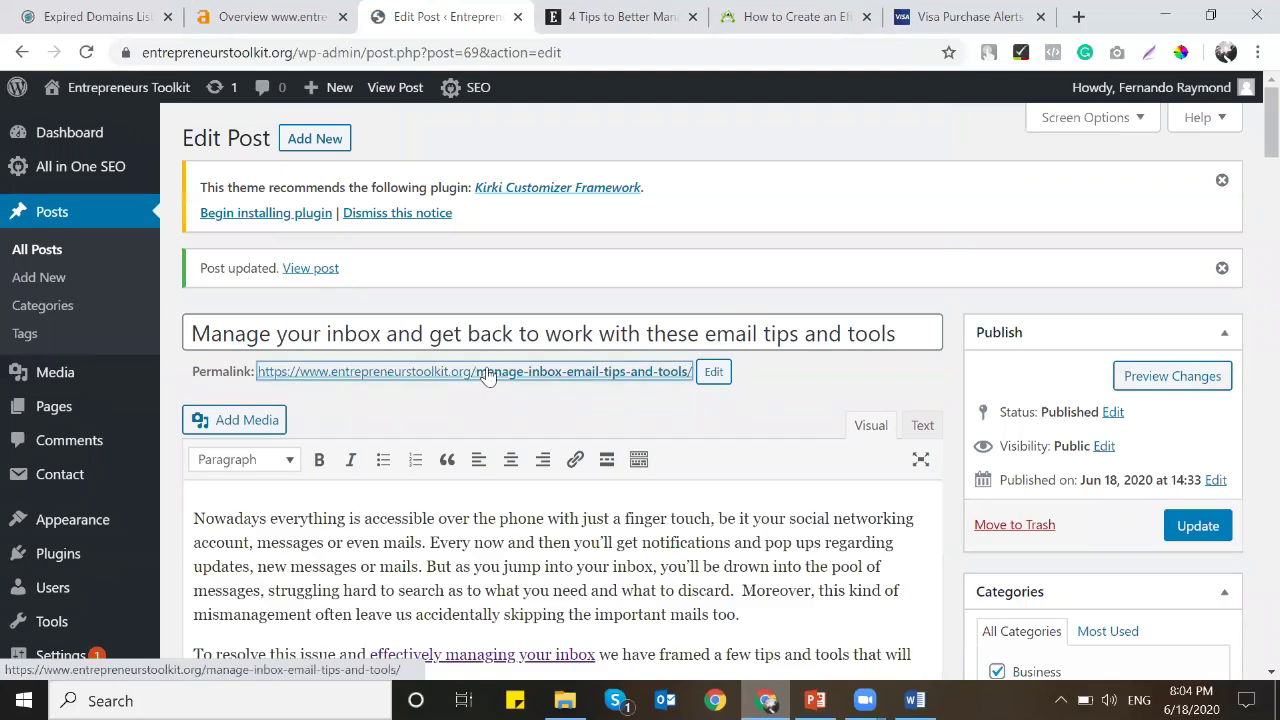
pyautogui.click(590, 22)
pyautogui.click(593, 17)
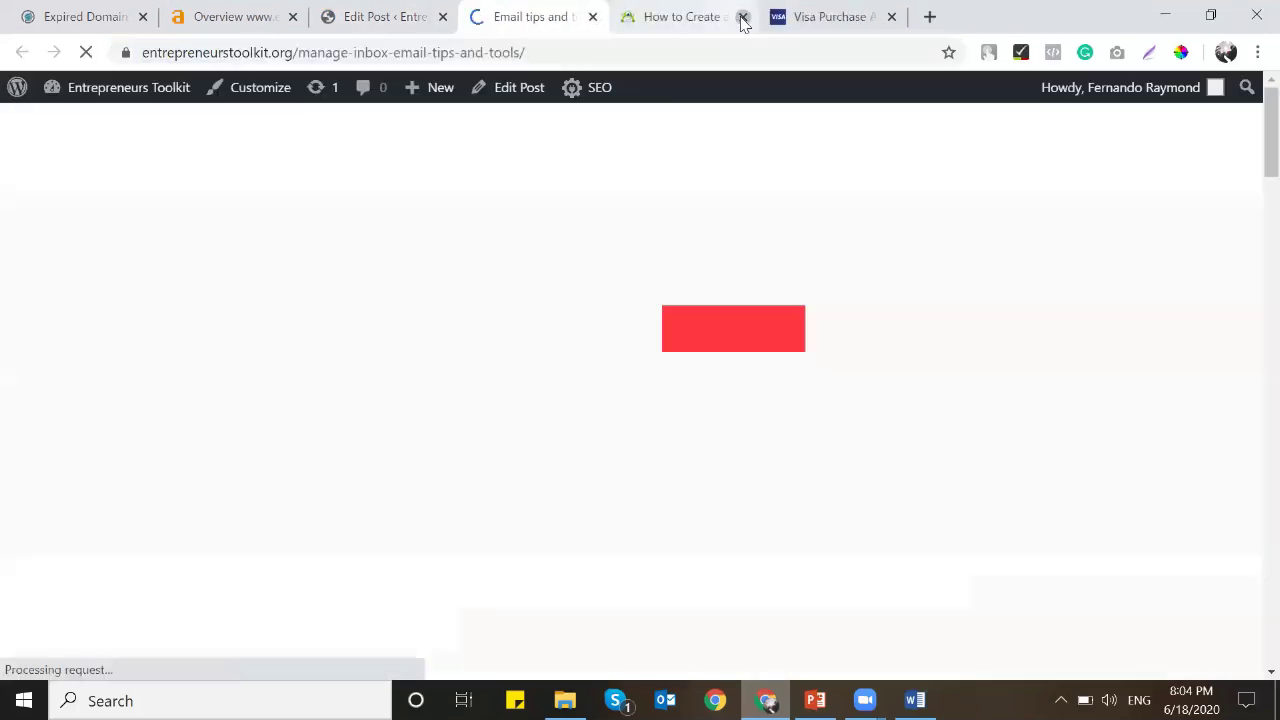
pyautogui.click(737, 17)
pyautogui.click(737, 17)
# Review the published post's layout, images and links, and compare it with the table of contents settings in the editor.
pyautogui.scroll(-15, 648, 387)
pyautogui.scroll(9, 648, 387)
pyautogui.scroll(6, 416, 360)
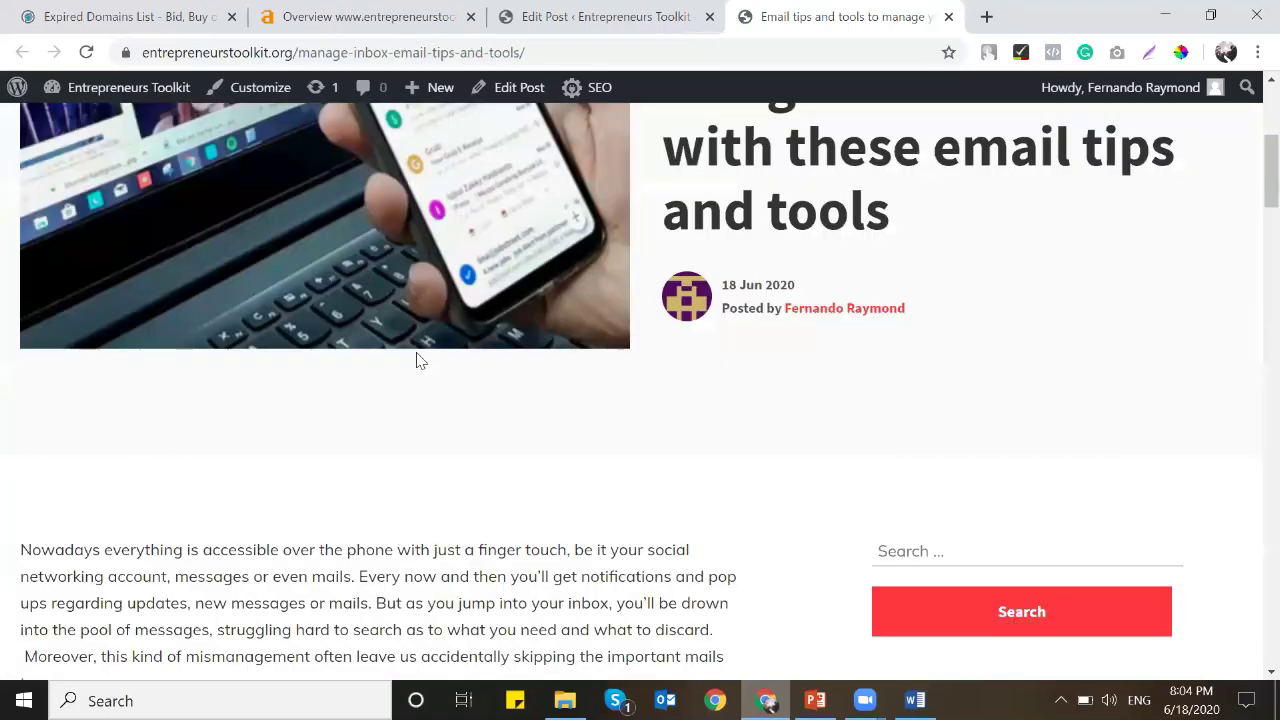
pyautogui.scroll(-10, 566, 314)
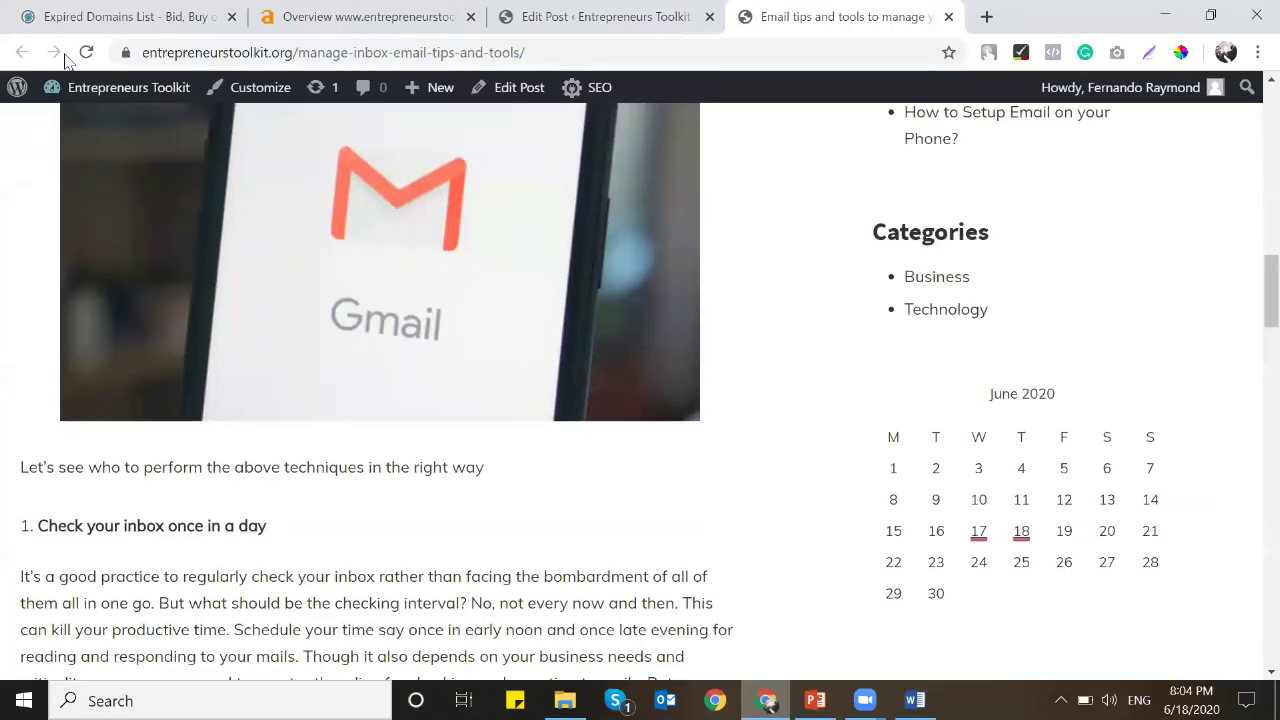
pyautogui.click(600, 16)
pyautogui.scroll(-10, 680, 394)
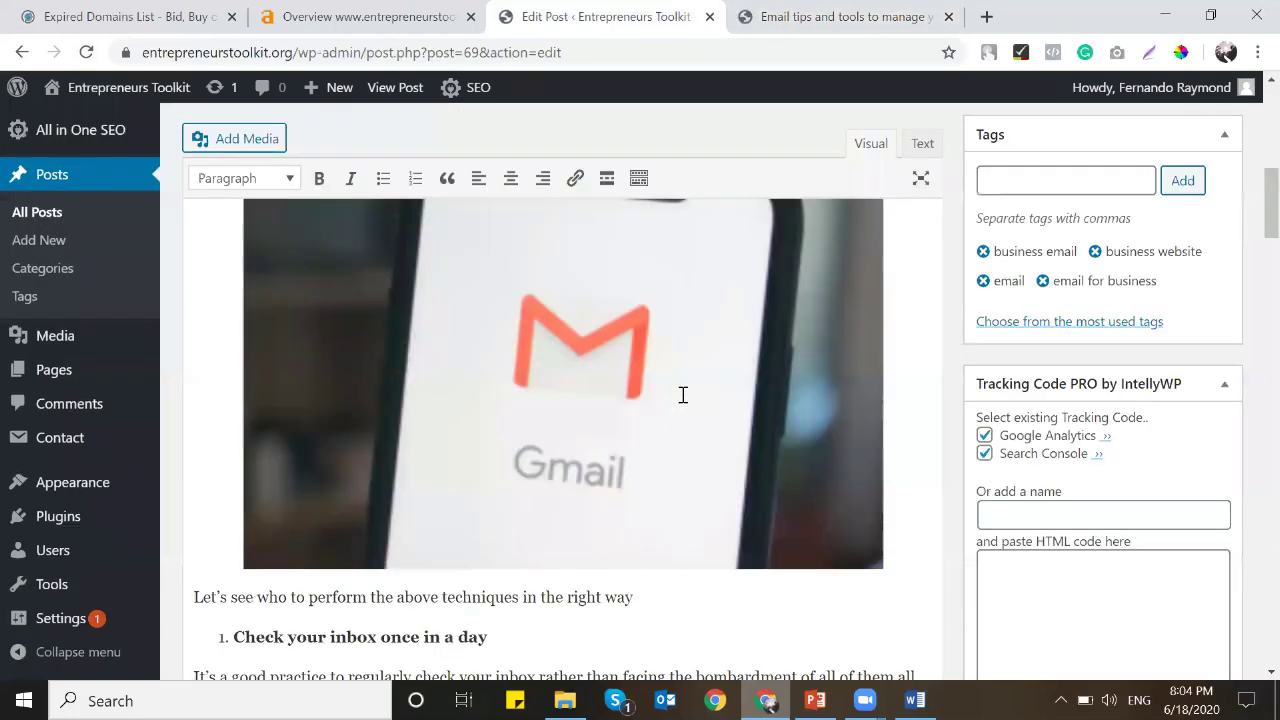
pyautogui.scroll(-20, 679, 392)
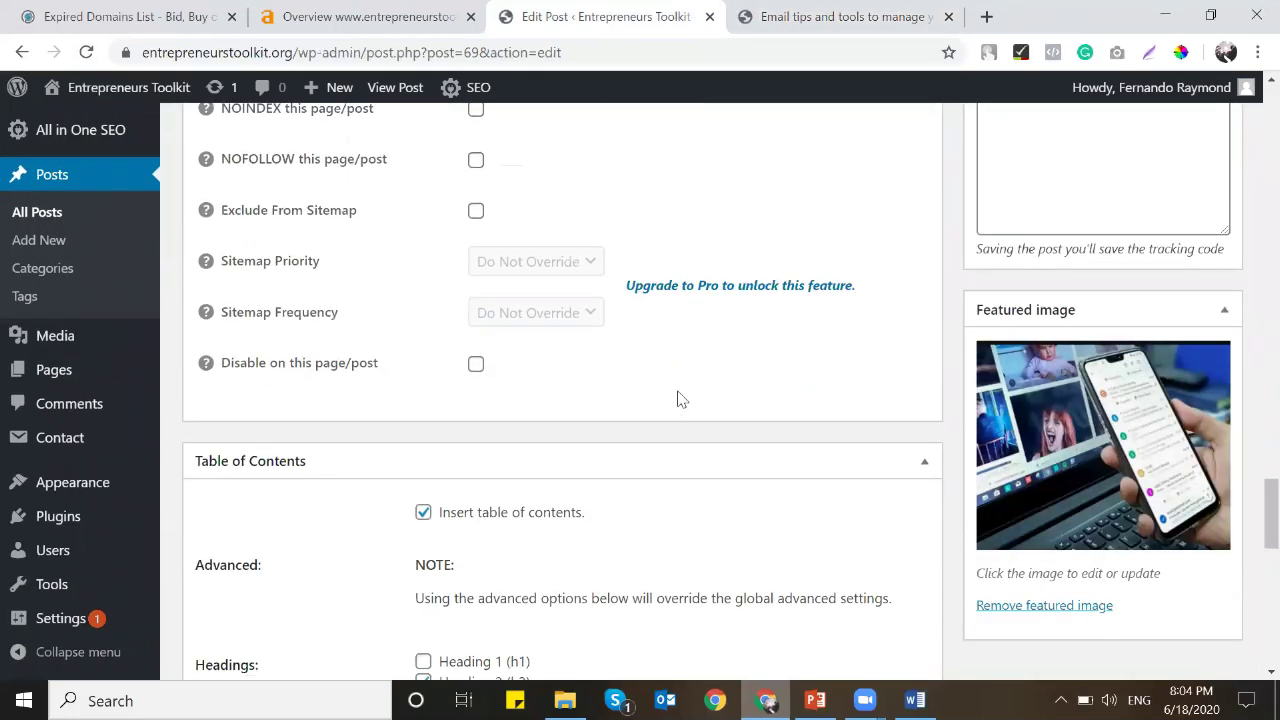
pyautogui.hotkey('ctrl', 'Tab')
pyautogui.scroll(-1, 423, 434)
pyautogui.scroll(8, 420, 437)
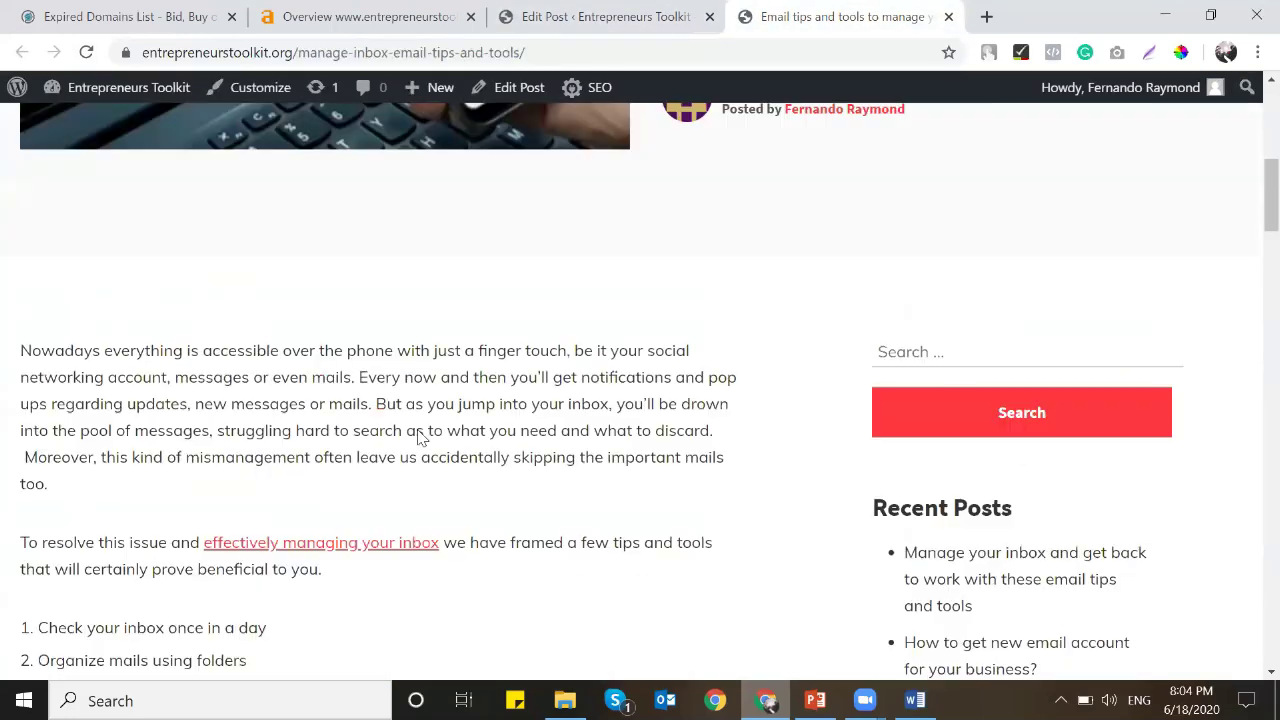
# Check the live post, return to its editor and format the section title "Check your inbox once in a day" as Heading 3.
pyautogui.scroll(5, 420, 437)
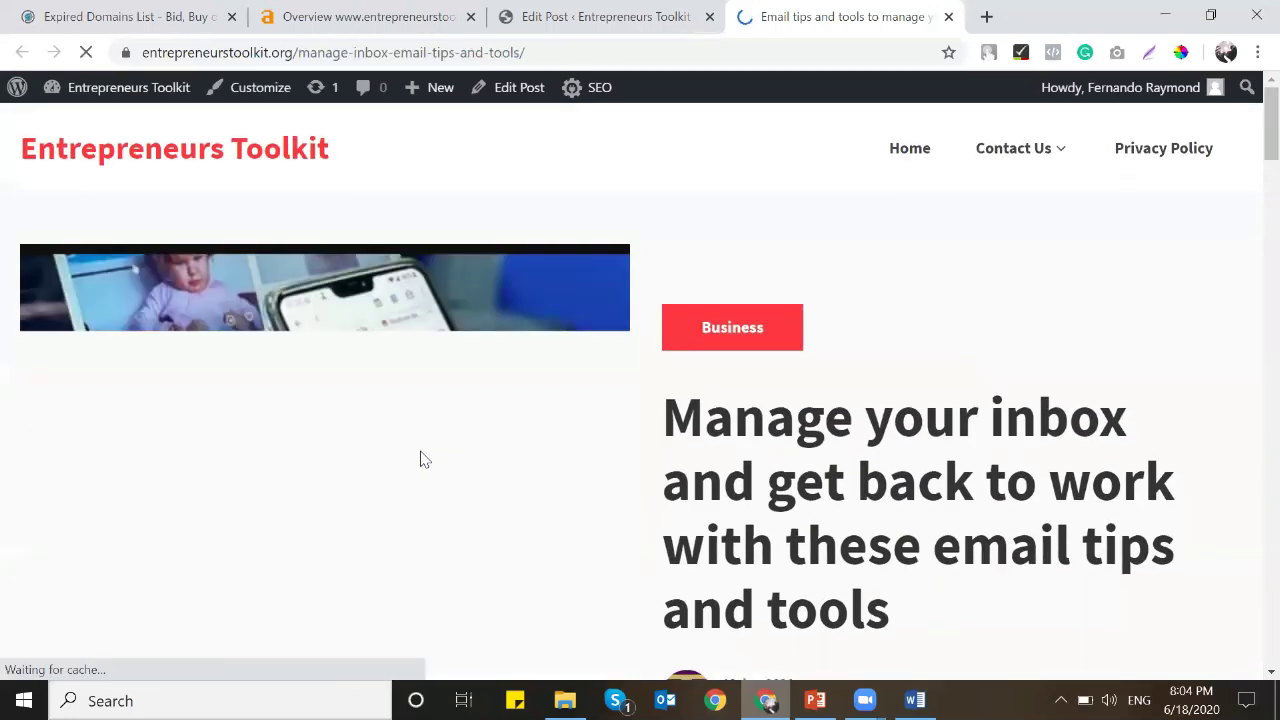
pyautogui.scroll(-10, 420, 450)
pyautogui.scroll(-5, 421, 460)
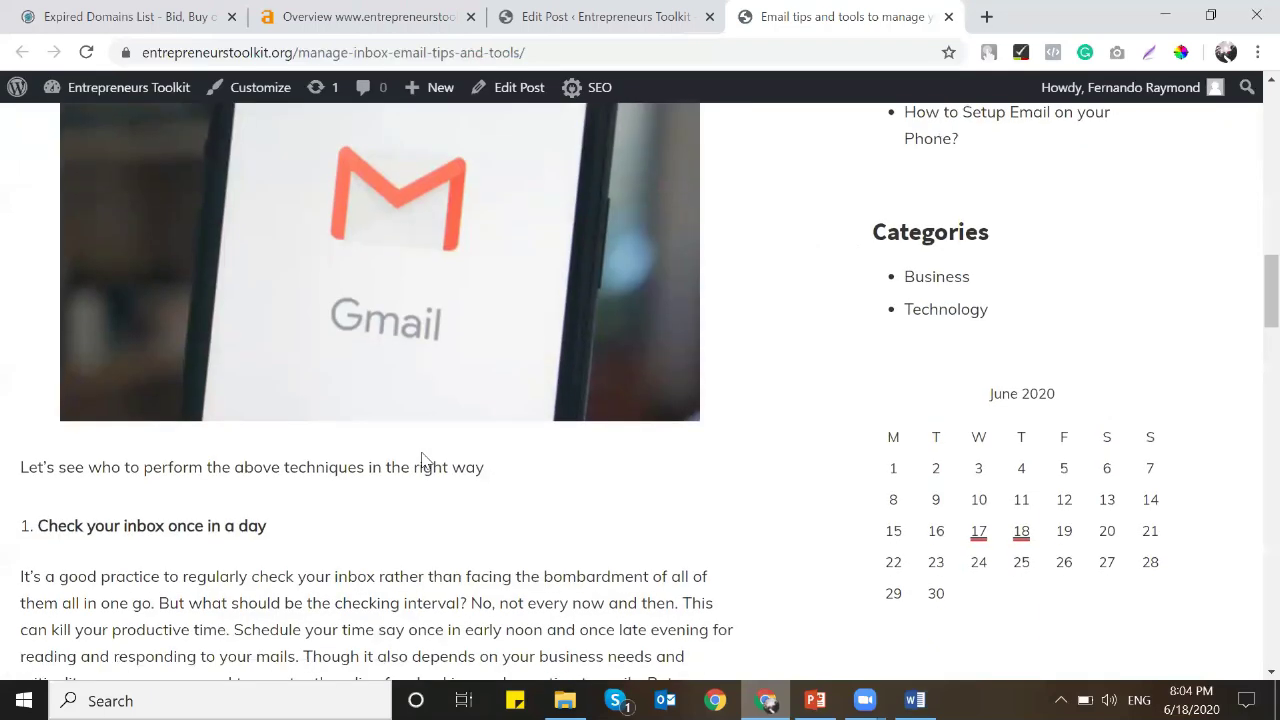
pyautogui.click(640, 17)
pyautogui.scroll(5, 510, 442)
pyautogui.scroll(15, 503, 440)
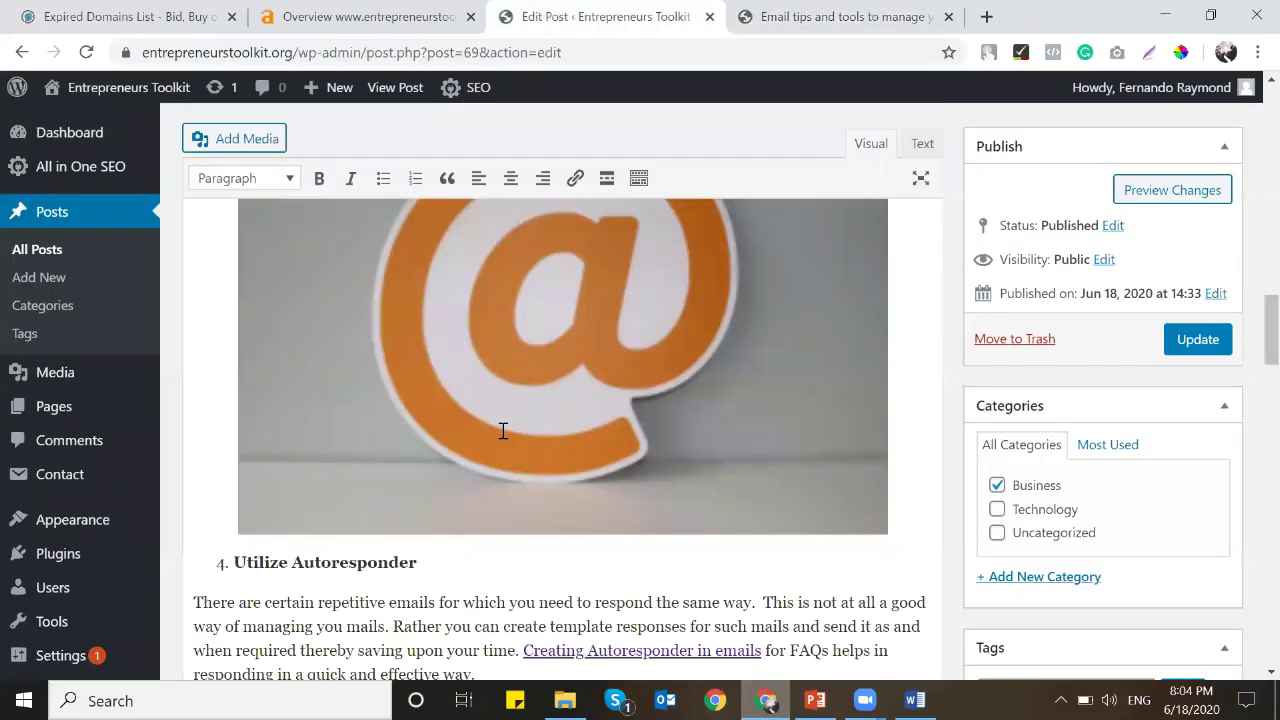
pyautogui.scroll(6, 464, 427)
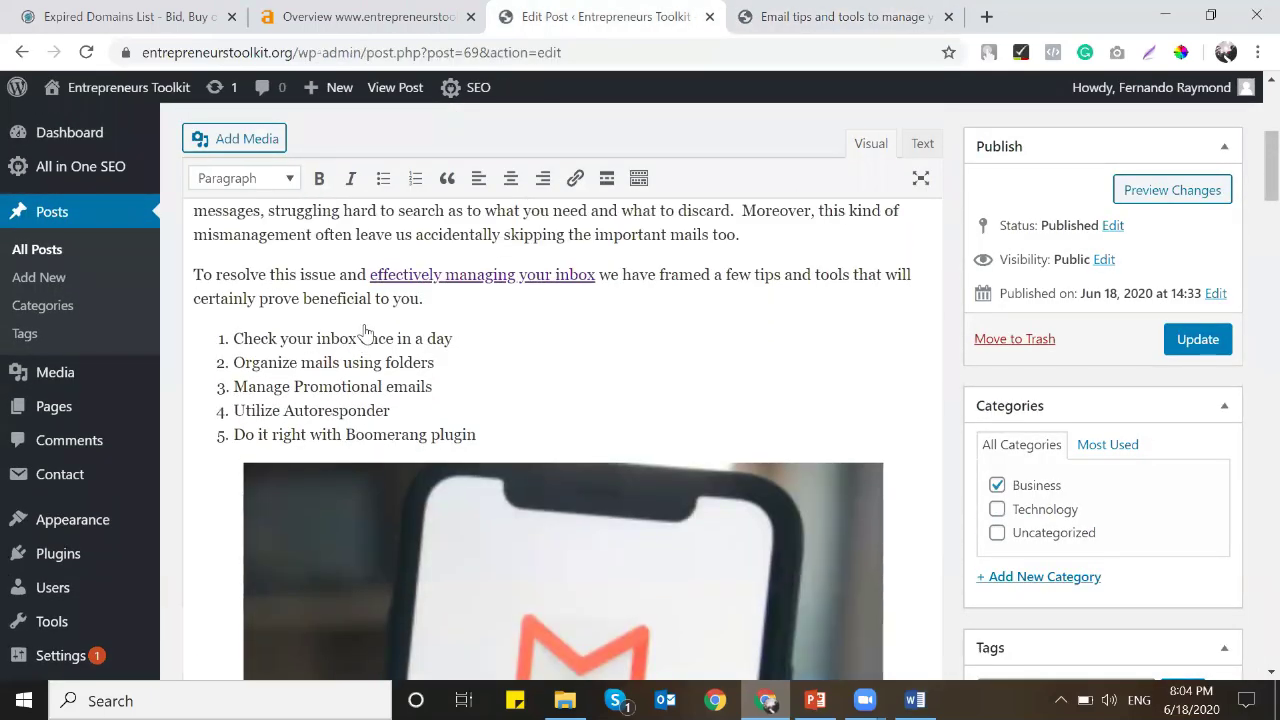
pyautogui.scroll(-8, 362, 444)
pyautogui.scroll(-3, 362, 444)
pyautogui.tripleClick(345, 237)
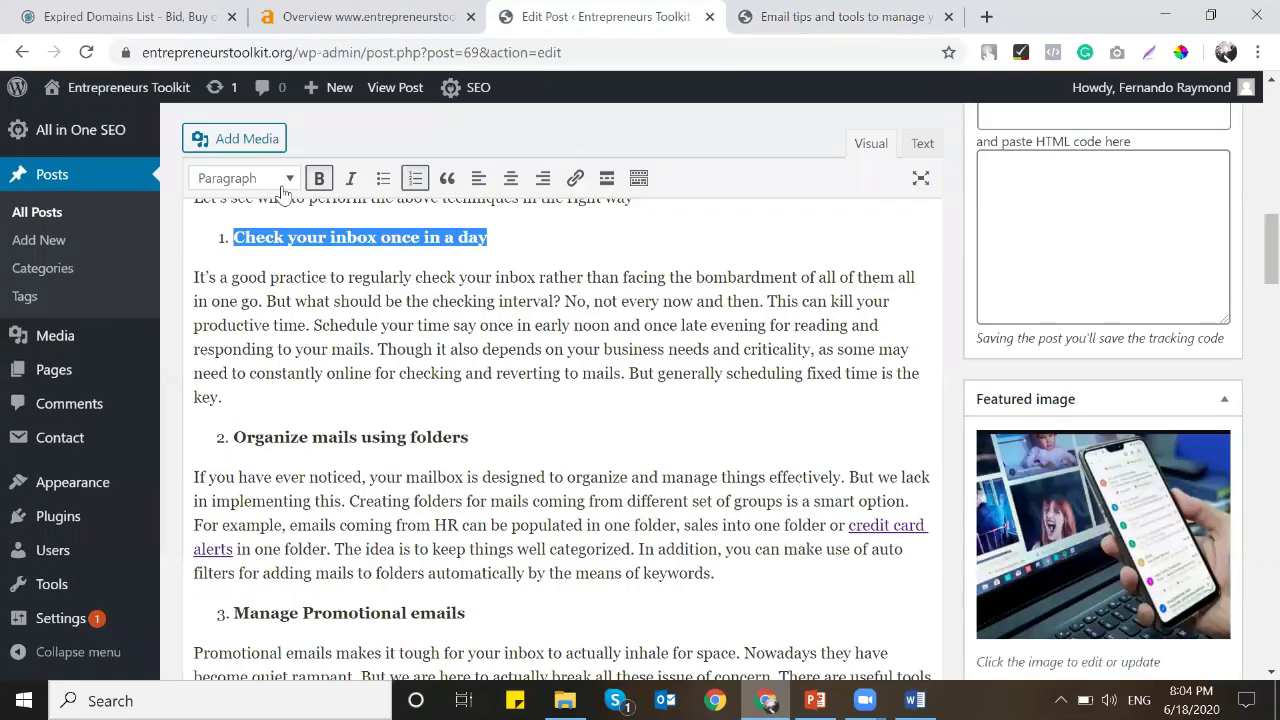
pyautogui.click(245, 178)
pyautogui.click(343, 340)
# Format the section titles "Organize mails using folders" and "Manage Promotional emails" as Heading 3.
pyautogui.tripleClick(337, 437)
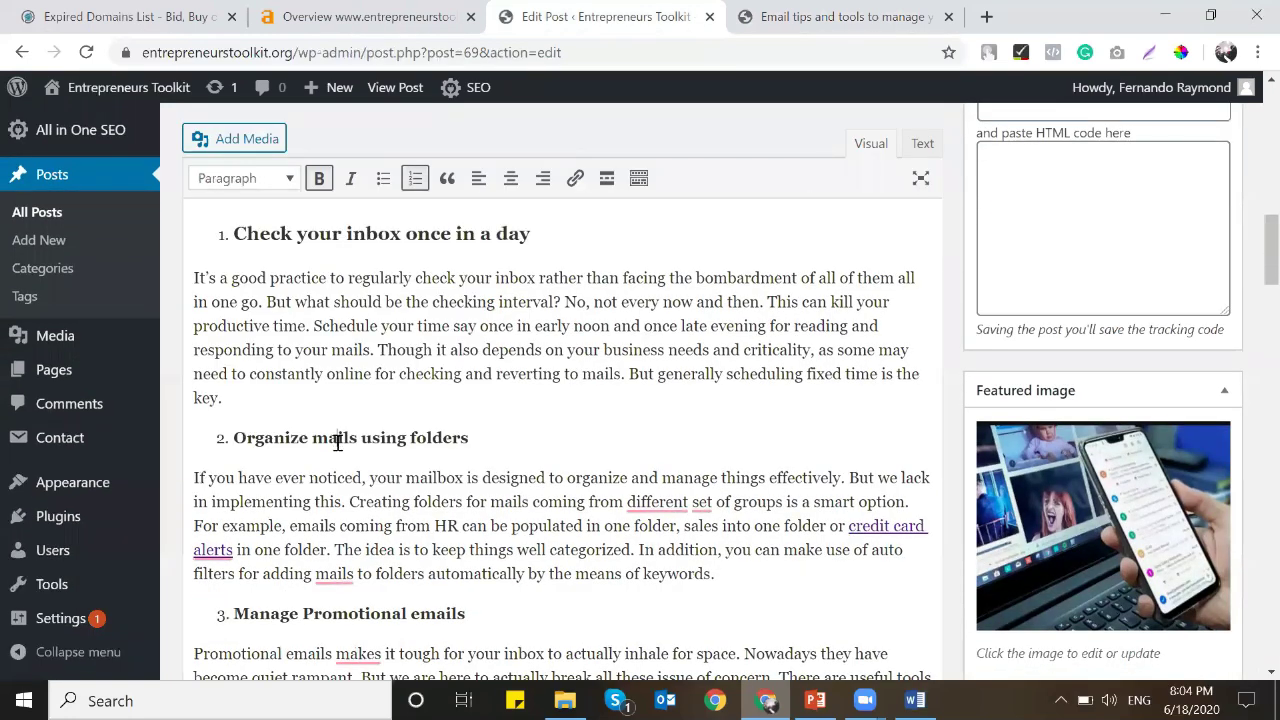
pyautogui.click(247, 182)
pyautogui.click(303, 332)
pyautogui.scroll(-3, 309, 340)
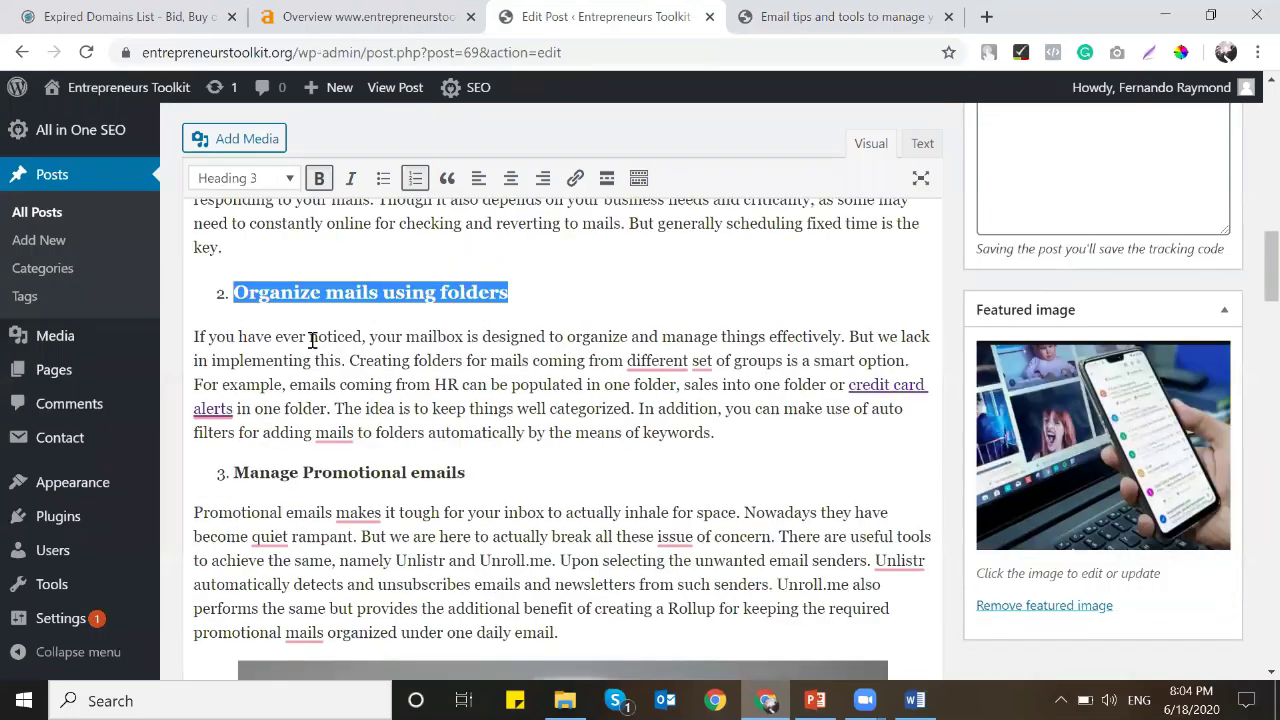
pyautogui.tripleClick(315, 313)
pyautogui.click(245, 178)
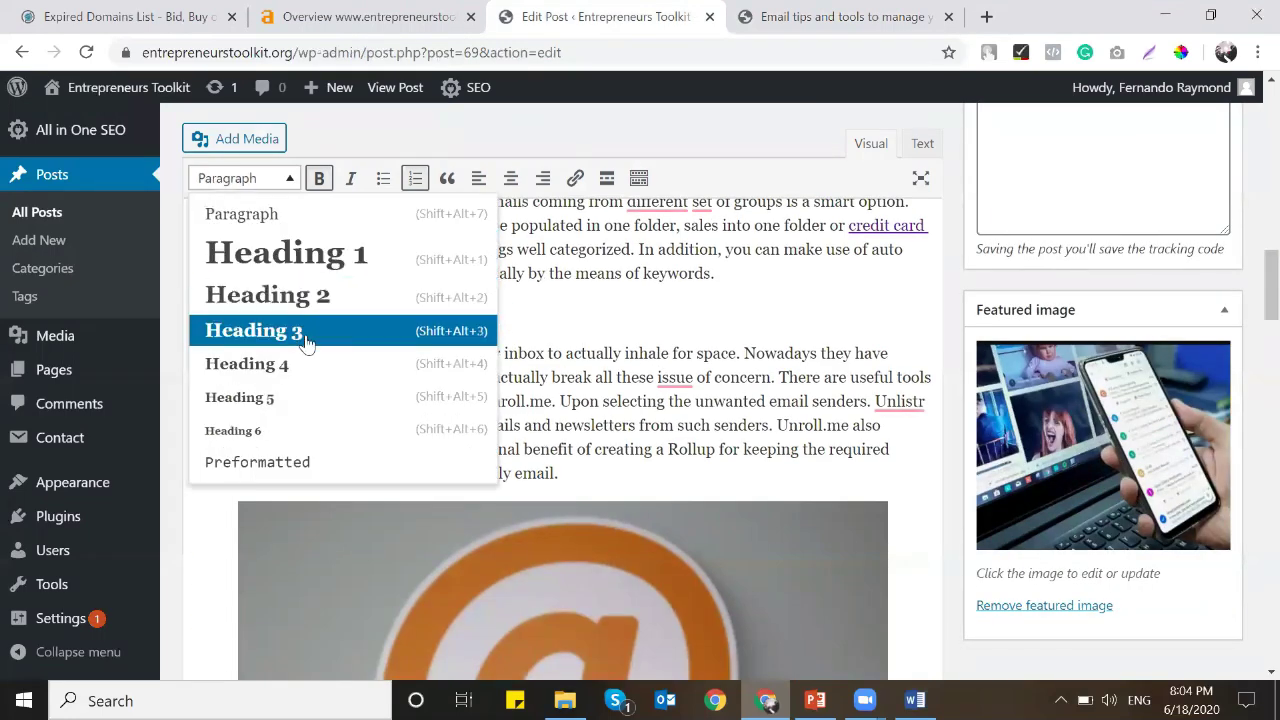
pyautogui.click(306, 336)
# Format the section titles "Utilize Autoresponder" and "Do it right with Boomerang plugin" as Heading 3.
pyautogui.scroll(-5, 309, 449)
pyautogui.tripleClick(306, 360)
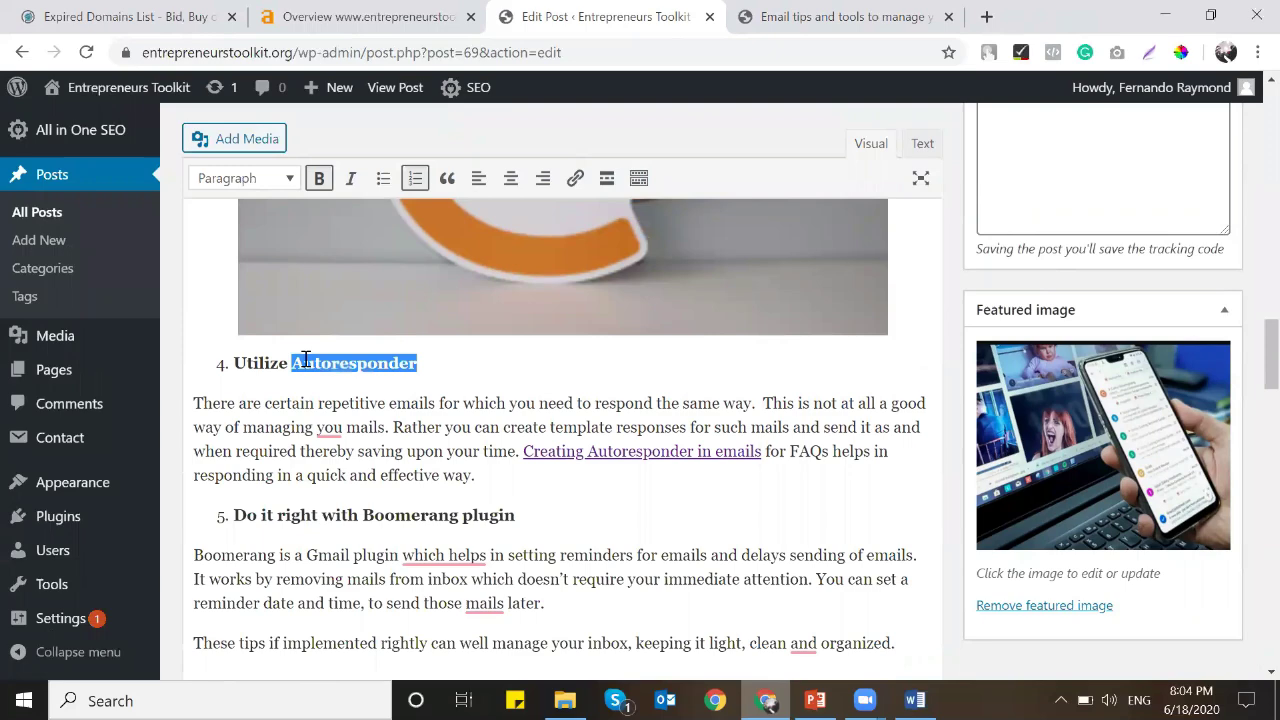
pyautogui.click(247, 180)
pyautogui.click(286, 331)
pyautogui.tripleClick(318, 518)
pyautogui.click(247, 180)
pyautogui.click(286, 334)
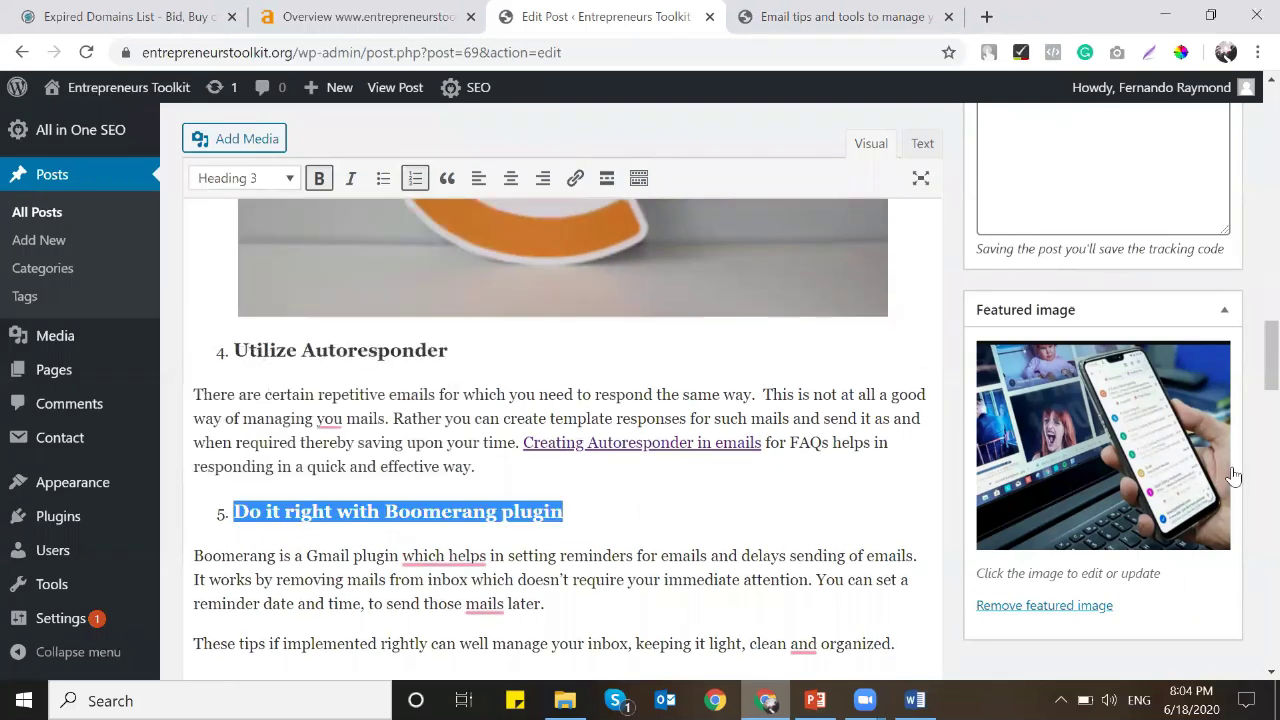
# Update the post with the new headings and reload its live page.
pyautogui.scroll(10, 1200, 258)
pyautogui.click(1198, 250)
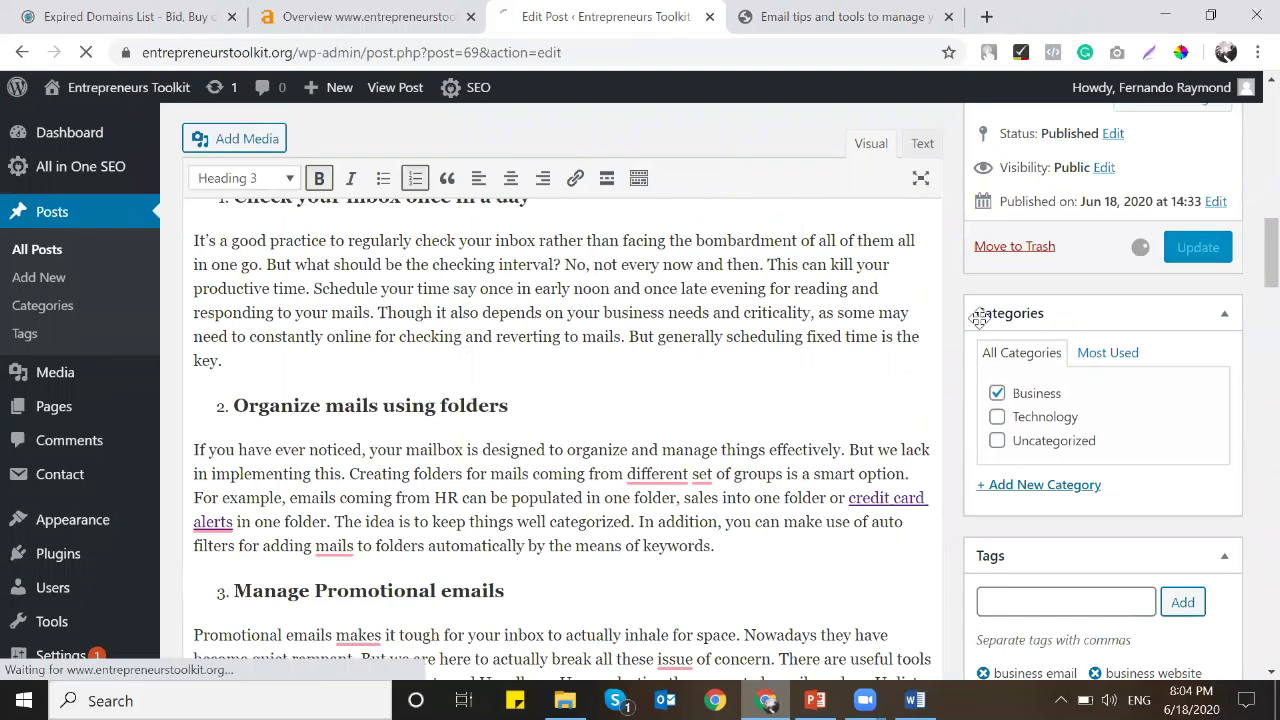
pyautogui.click(833, 12)
pyautogui.click(85, 53)
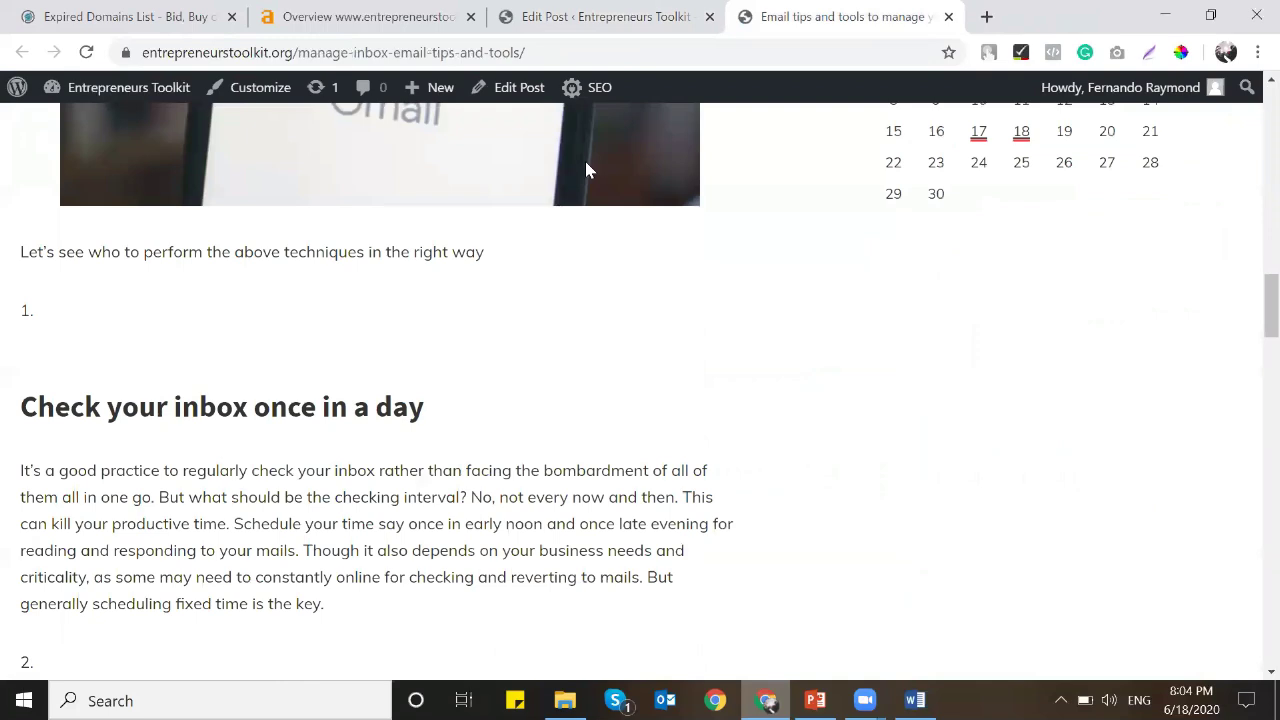
# Remove the list numbering from the first three section headings in the post editor, through "Manage Promotional emails".
pyautogui.click(605, 12)
pyautogui.scroll(-10, 263, 420)
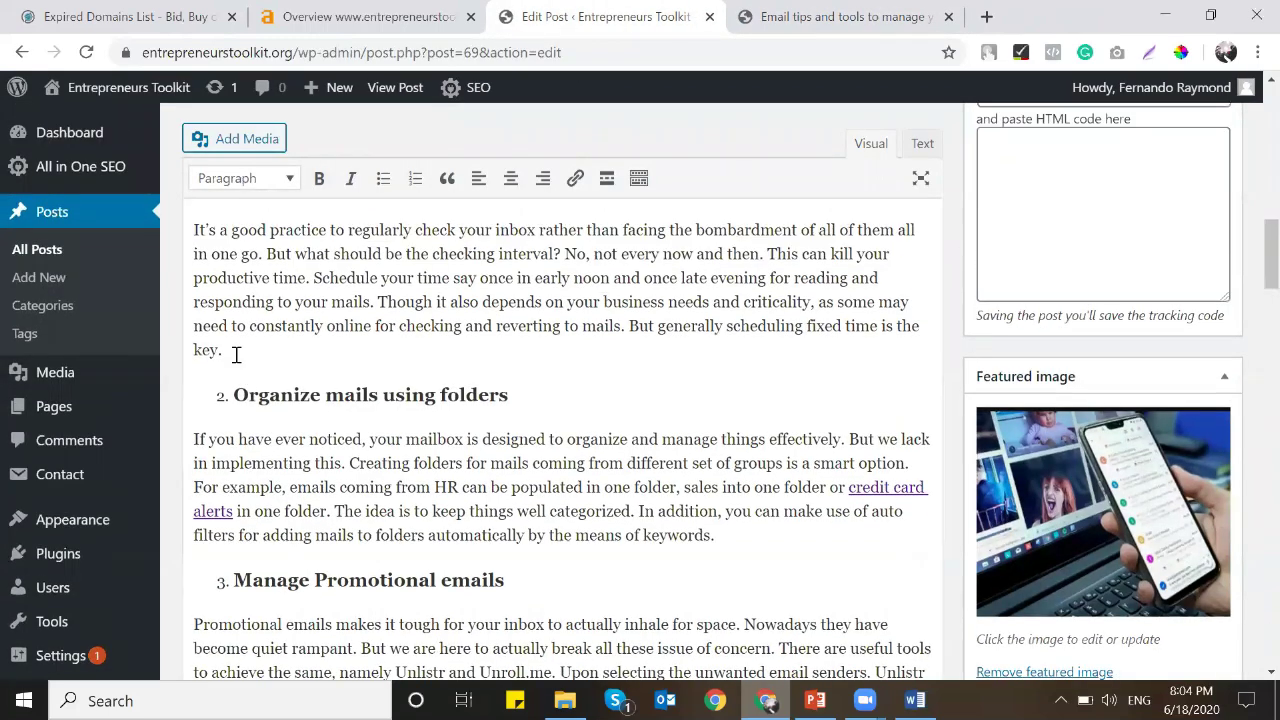
pyautogui.scroll(2, 236, 300)
pyautogui.click(235, 246)
pyautogui.press('BackSpace')
pyautogui.click(238, 468)
pyautogui.press('BackSpace')
pyautogui.scroll(-2, 252, 460)
pyautogui.click(237, 451)
pyautogui.press('BackSpace')
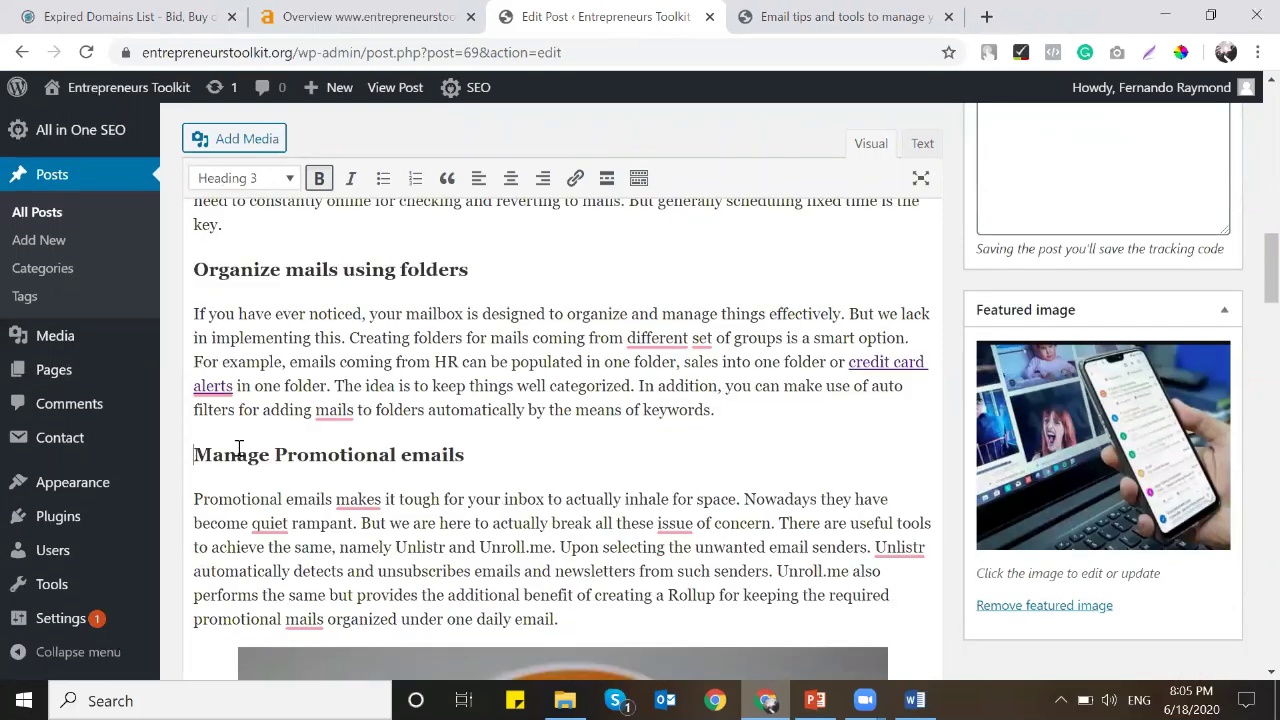
# Remove the list numbering from the headings "Utilize Autoresponder" and "Do it right with Boomerang plugin".
pyautogui.scroll(-10, 237, 451)
pyautogui.scroll(1, 229, 270)
pyautogui.click(236, 314)
pyautogui.press('BackSpace')
pyautogui.click(235, 476)
pyautogui.press('BackSpace')
# Update the post with the unnumbered headings and reload its live page.
pyautogui.scroll(10, 558, 440)
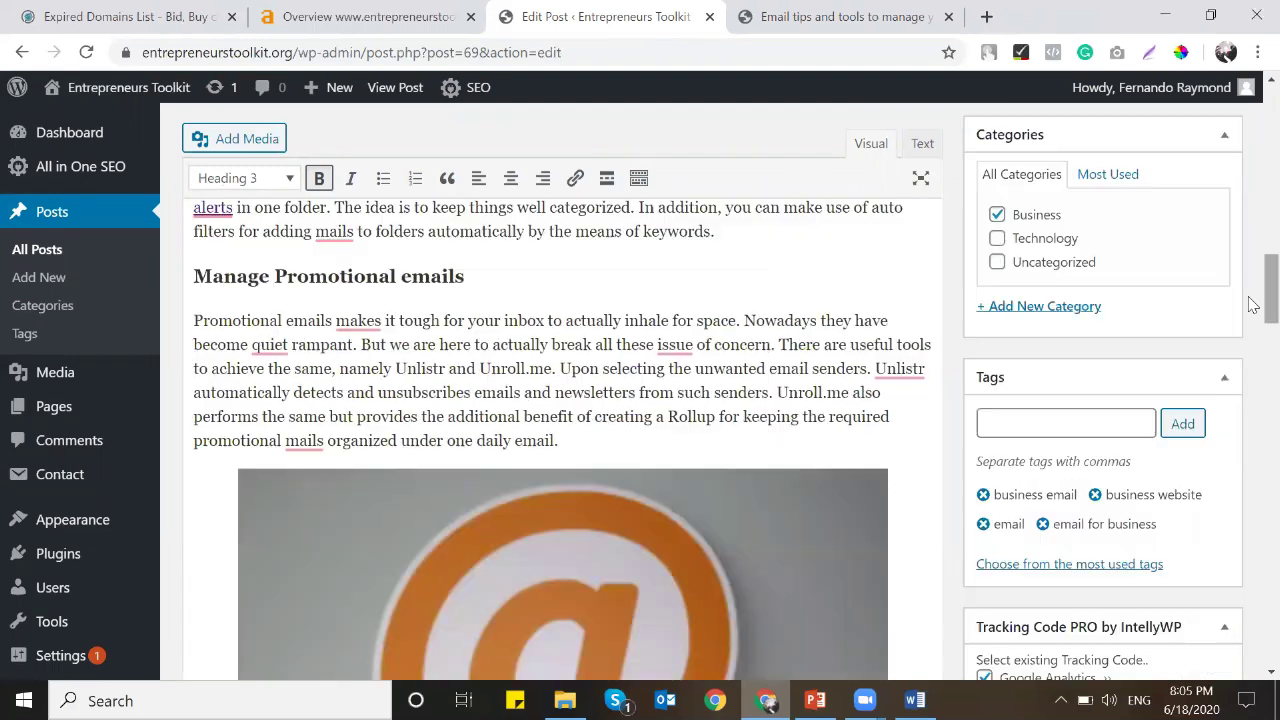
pyautogui.click(1198, 373)
pyautogui.click(840, 14)
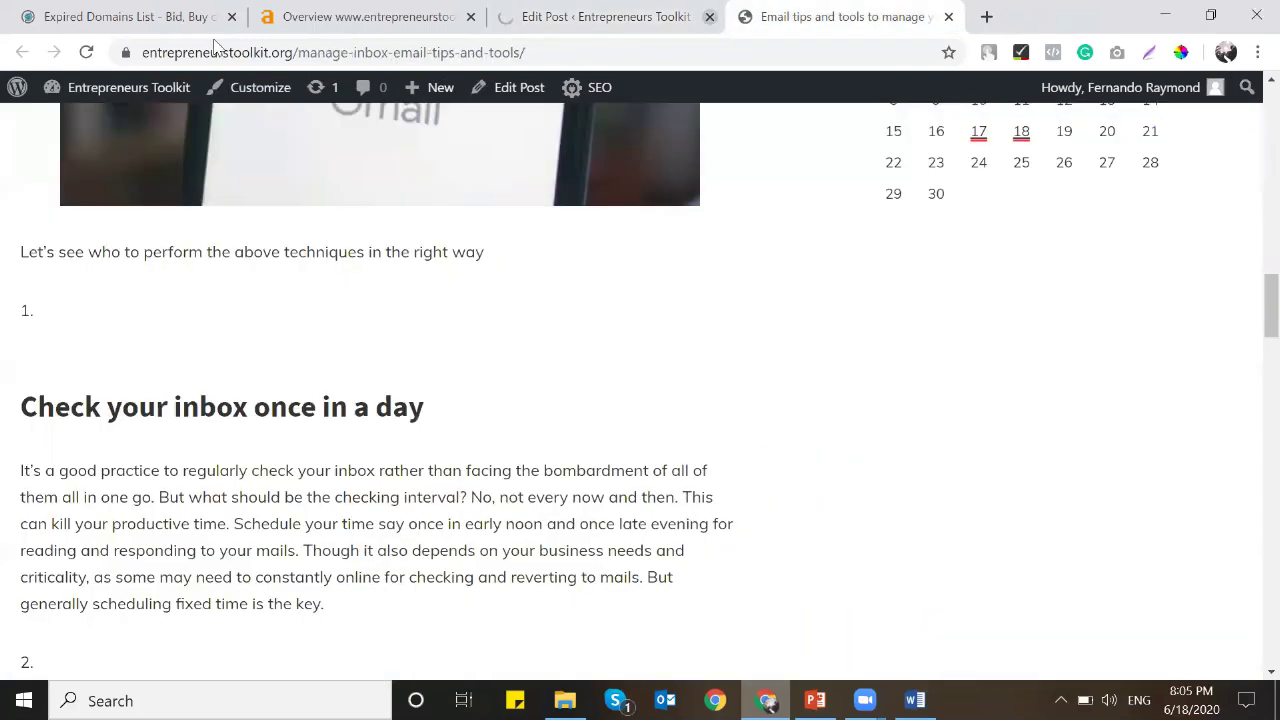
pyautogui.click(86, 52)
# Follow "Organize mails using folders" in the live post's table of contents and review the headings, links and tags across the page.
pyautogui.scroll(10, 400, 300)
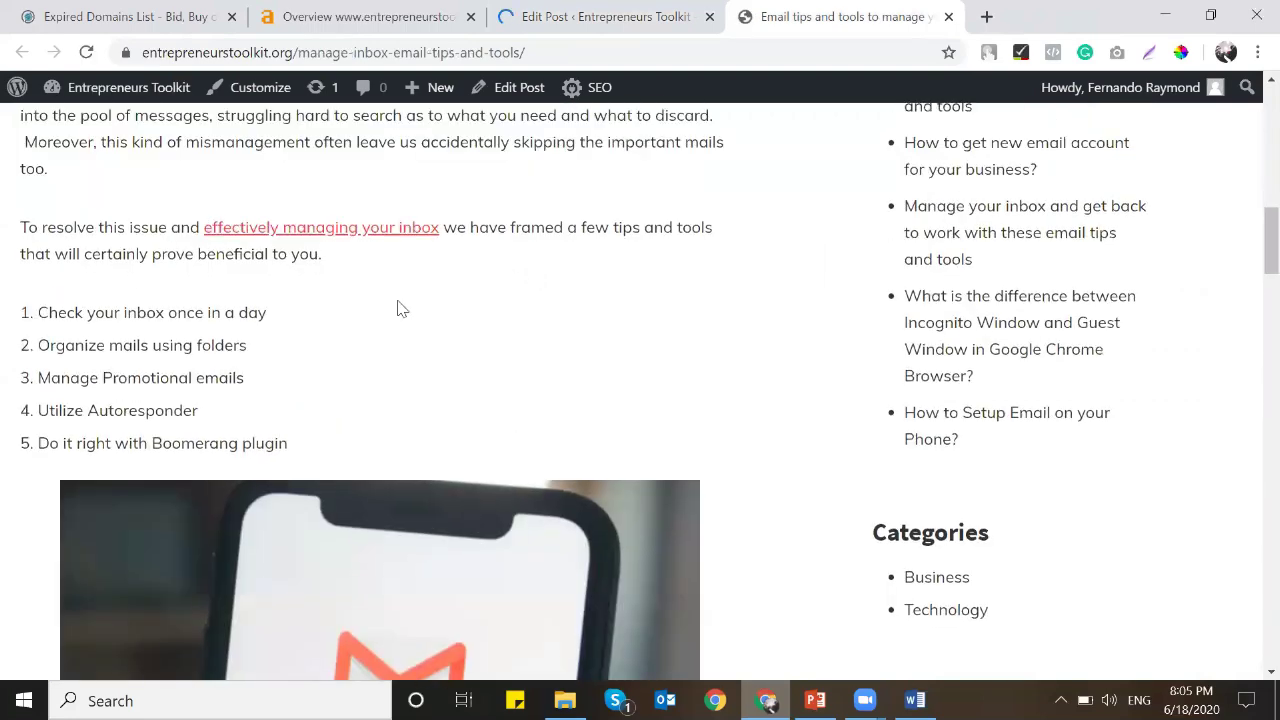
pyautogui.scroll(-1, 248, 320)
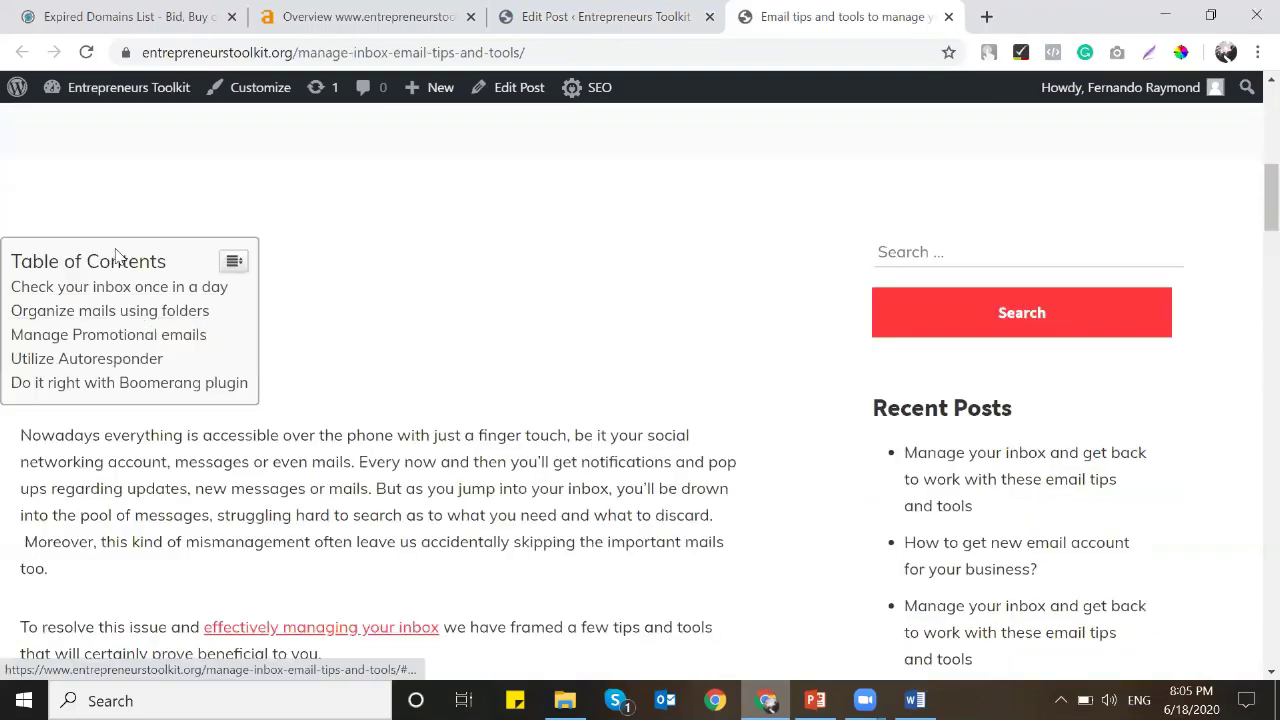
pyautogui.click(108, 312)
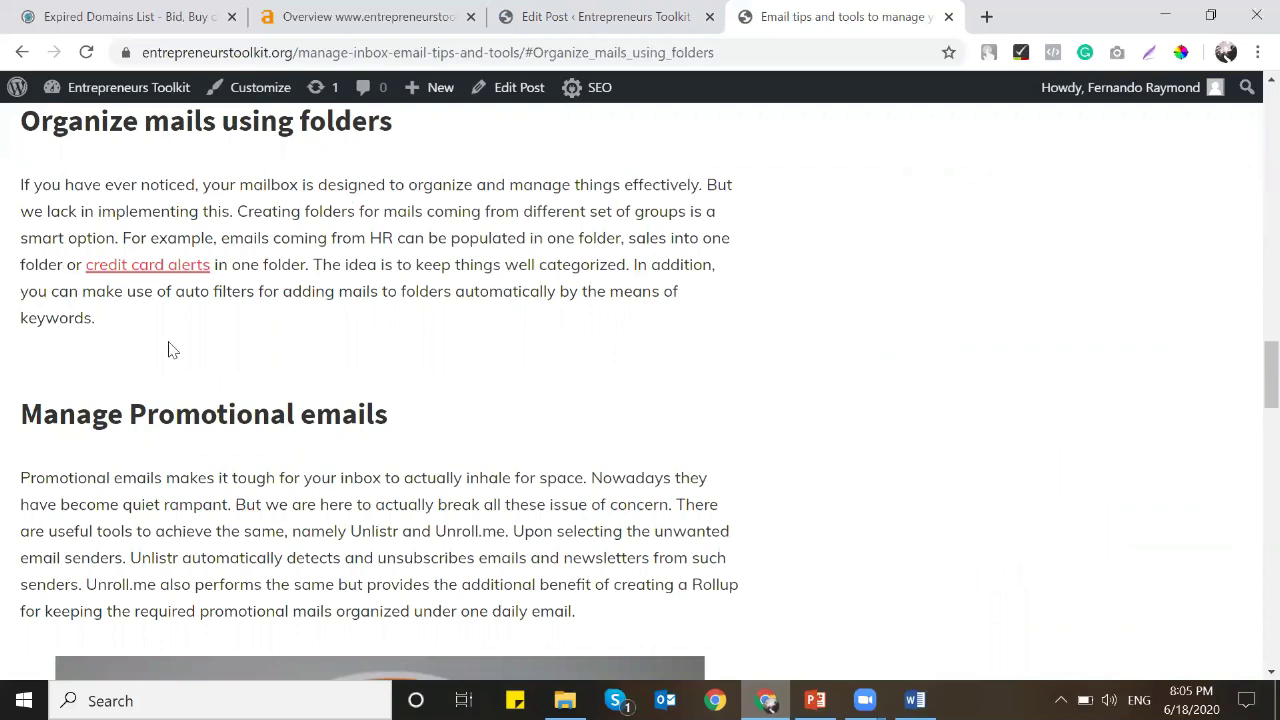
pyautogui.scroll(-9, 176, 352)
pyautogui.scroll(-4, 176, 360)
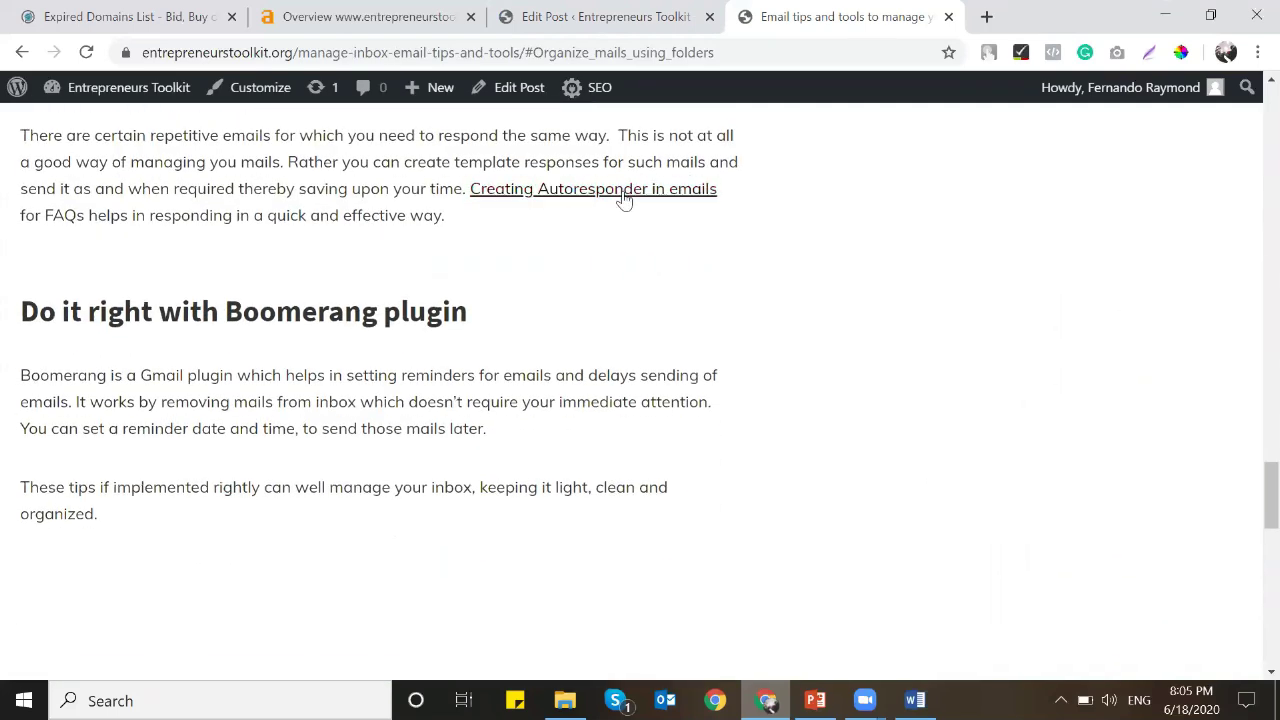
pyautogui.scroll(-7, 734, 420)
pyautogui.scroll(6, 734, 420)
pyautogui.scroll(-8, 734, 420)
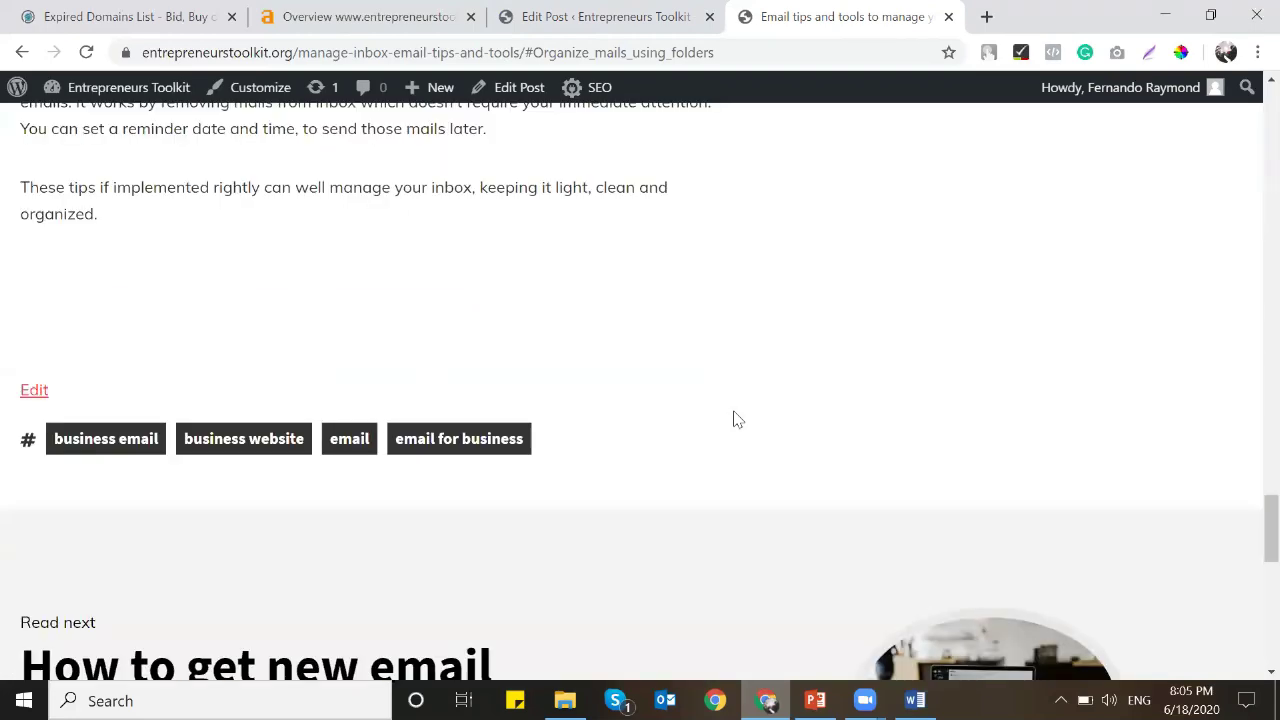
pyautogui.scroll(11, 734, 420)
pyautogui.scroll(20, 734, 420)
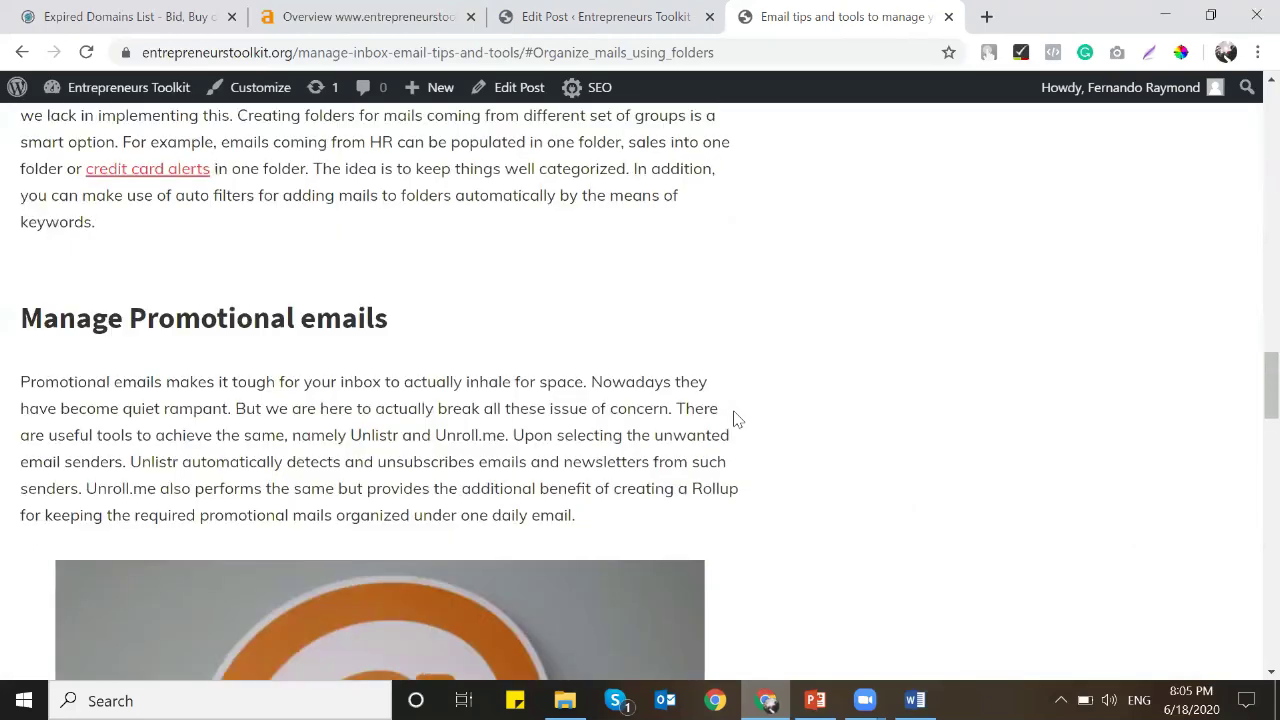
pyautogui.scroll(3, 734, 420)
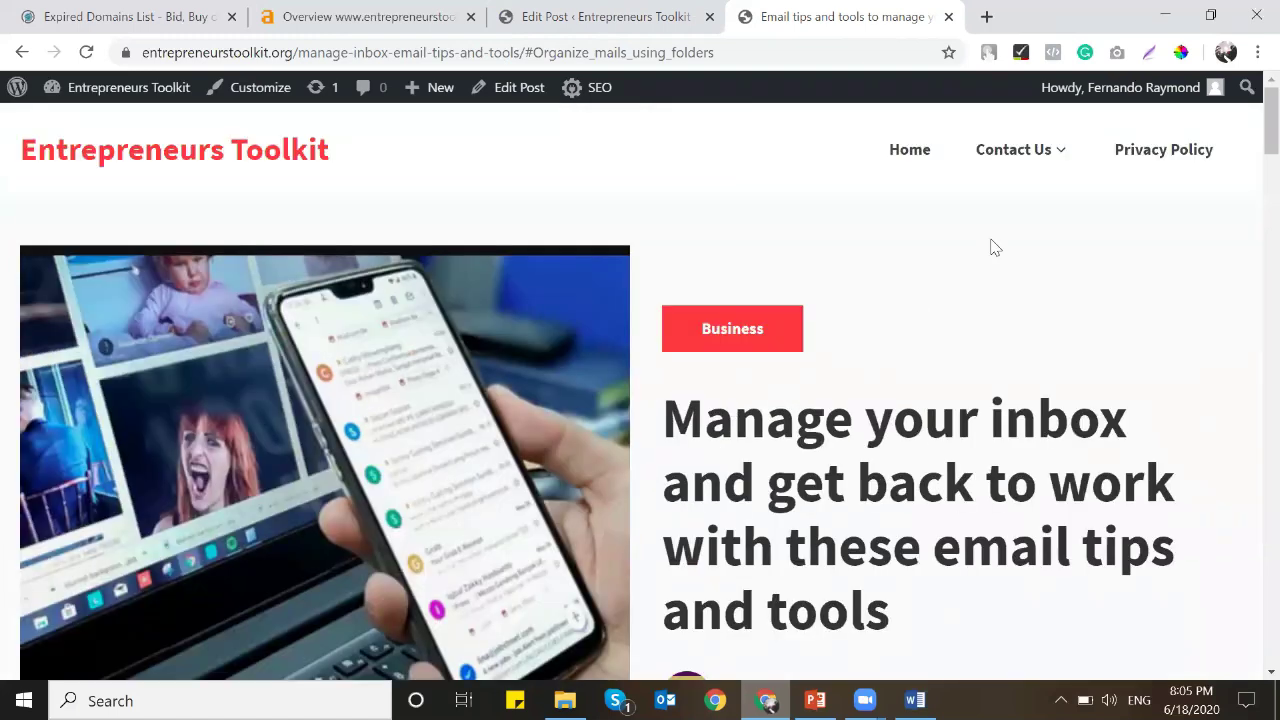
# Open the site's home page and look through the featured post and the list of published articles.
pyautogui.click(926, 160)
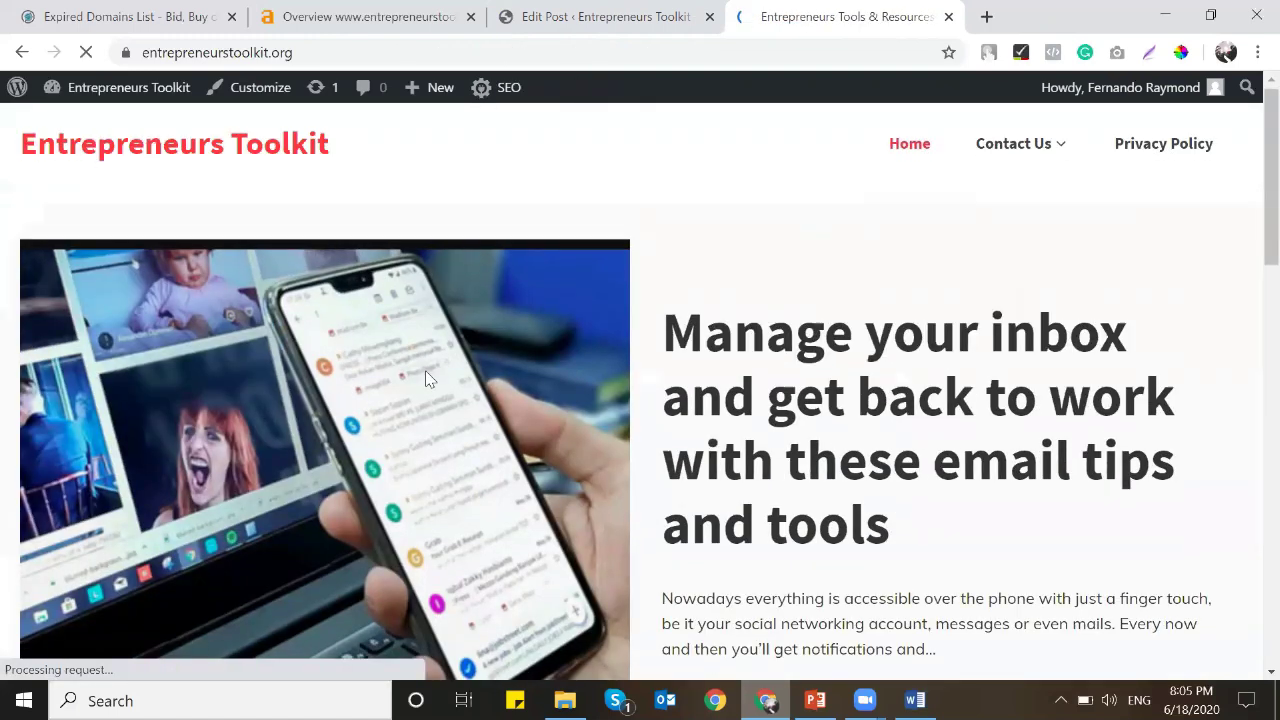
pyautogui.scroll(-5, 427, 384)
pyautogui.scroll(-8, 427, 384)
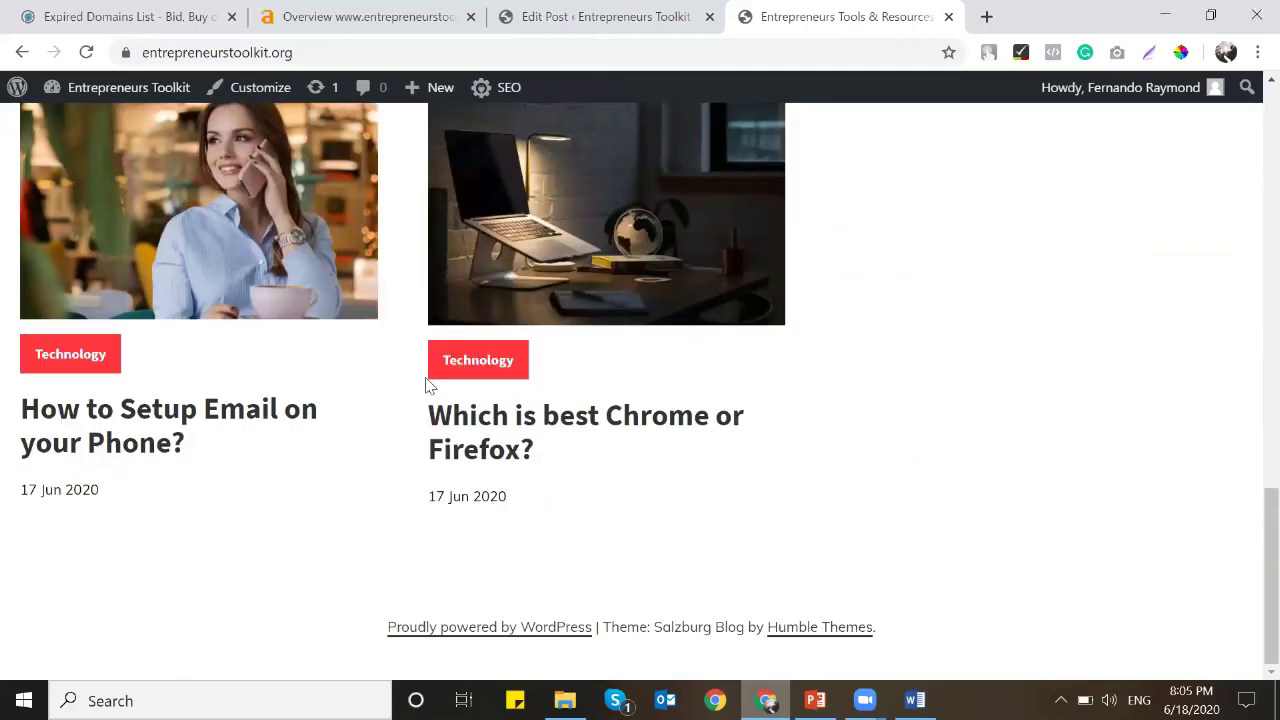
pyautogui.scroll(12, 428, 385)
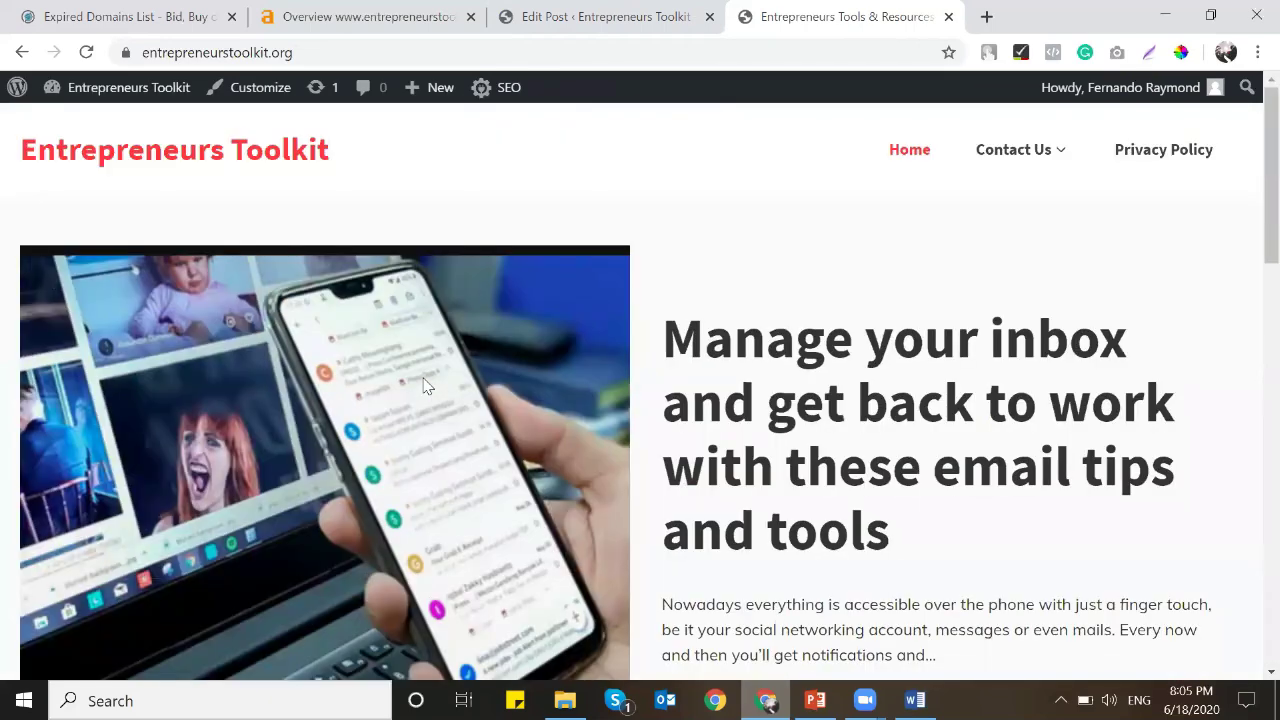
pyautogui.scroll(-10, 425, 385)
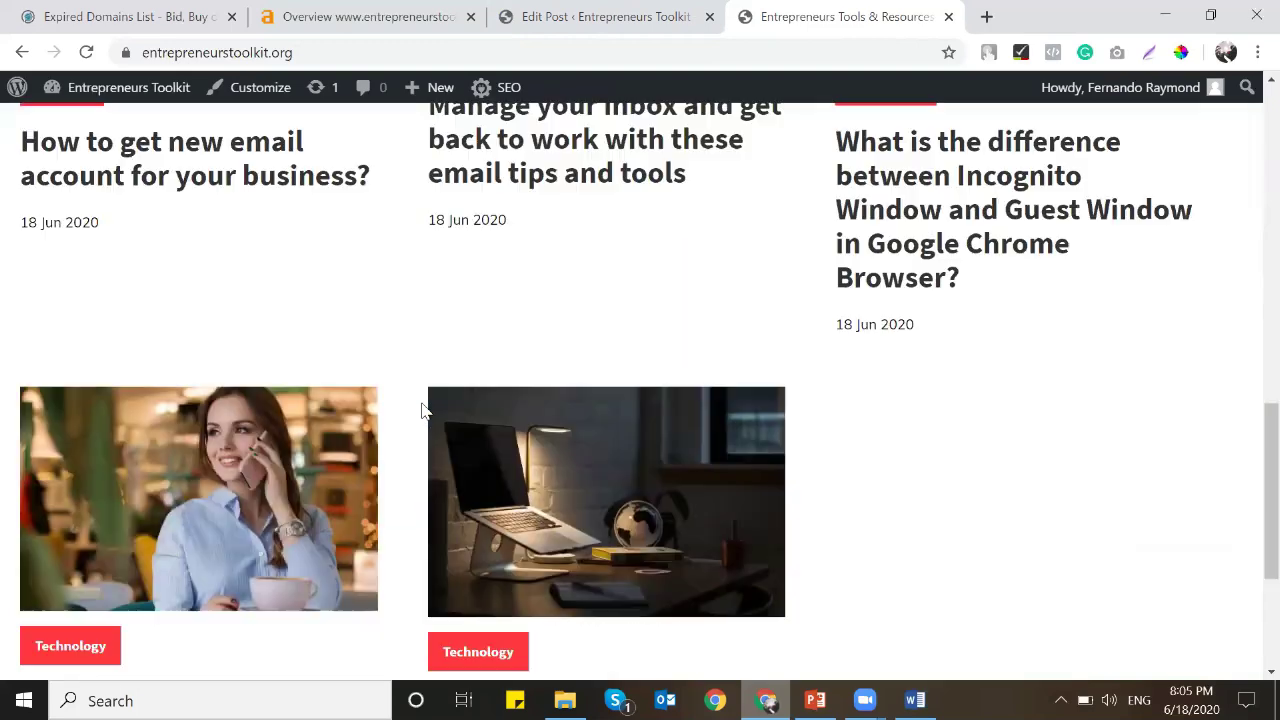
pyautogui.scroll(10, 422, 410)
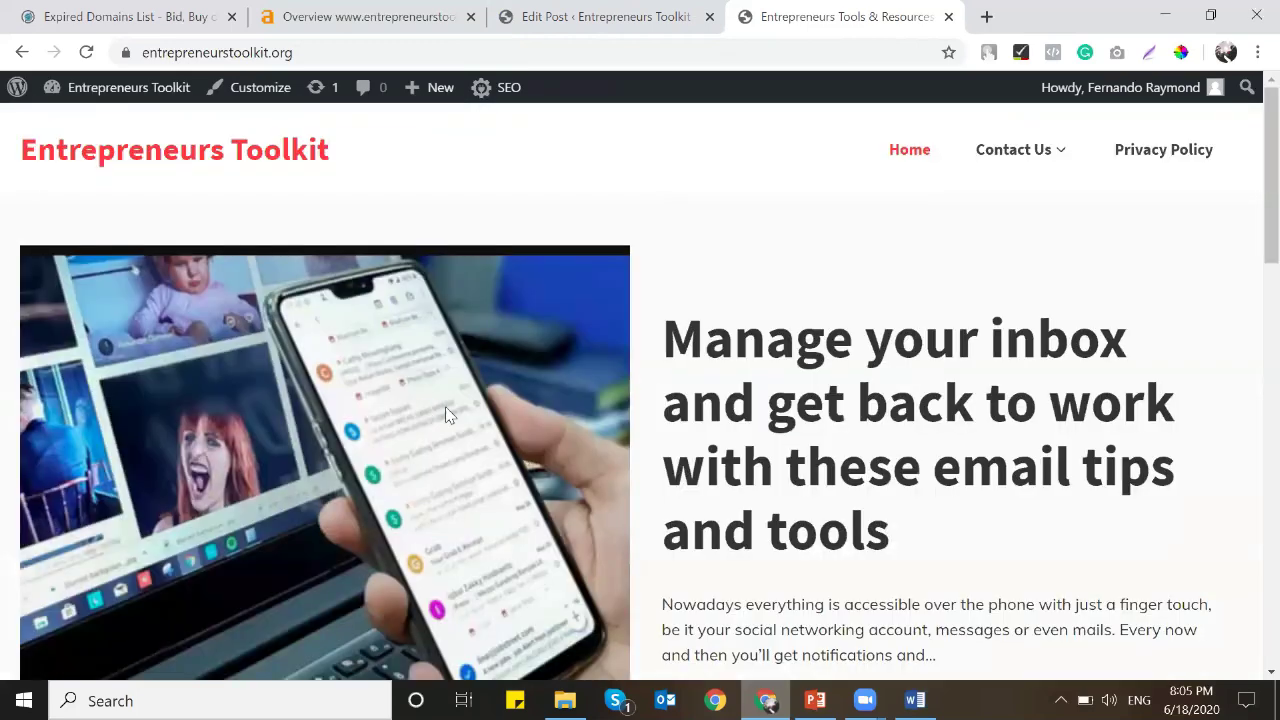
# Copy the home page address and search for it on Google in a new tab.
pyautogui.click(451, 60)
pyautogui.hotkey('ctrl', 'c')
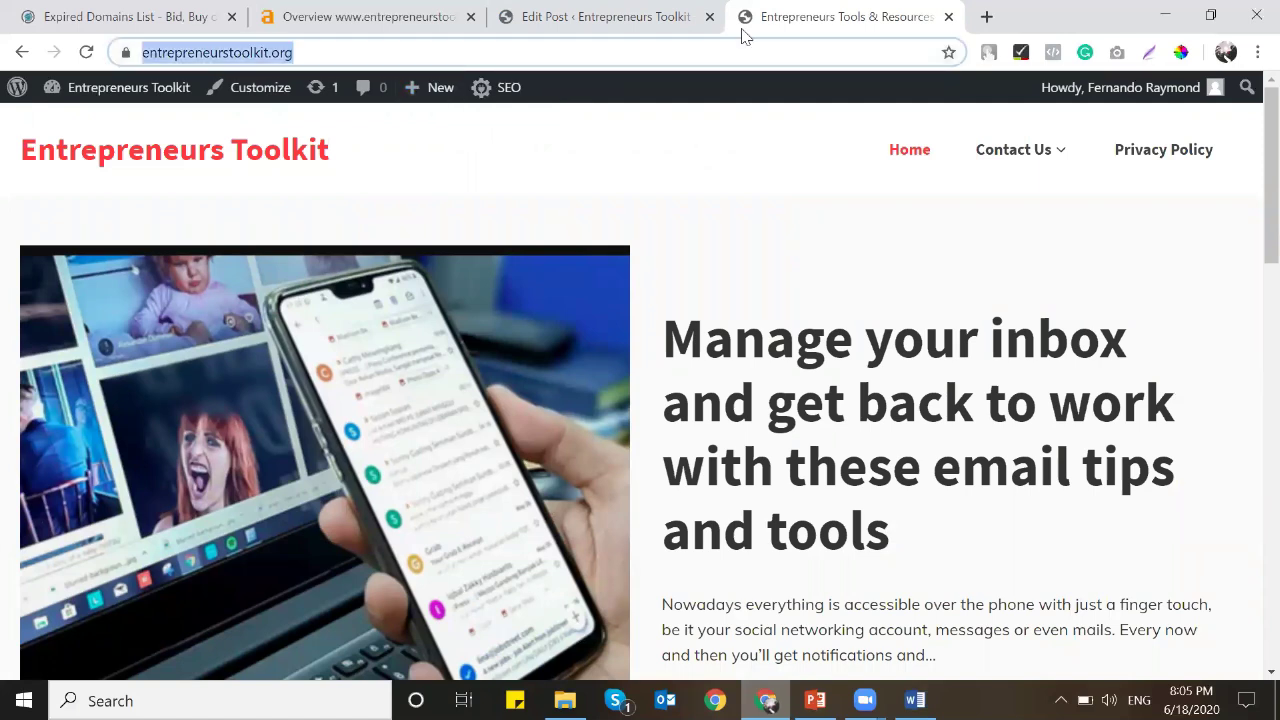
pyautogui.hotkey('ctrl', 't')
pyautogui.write('g')
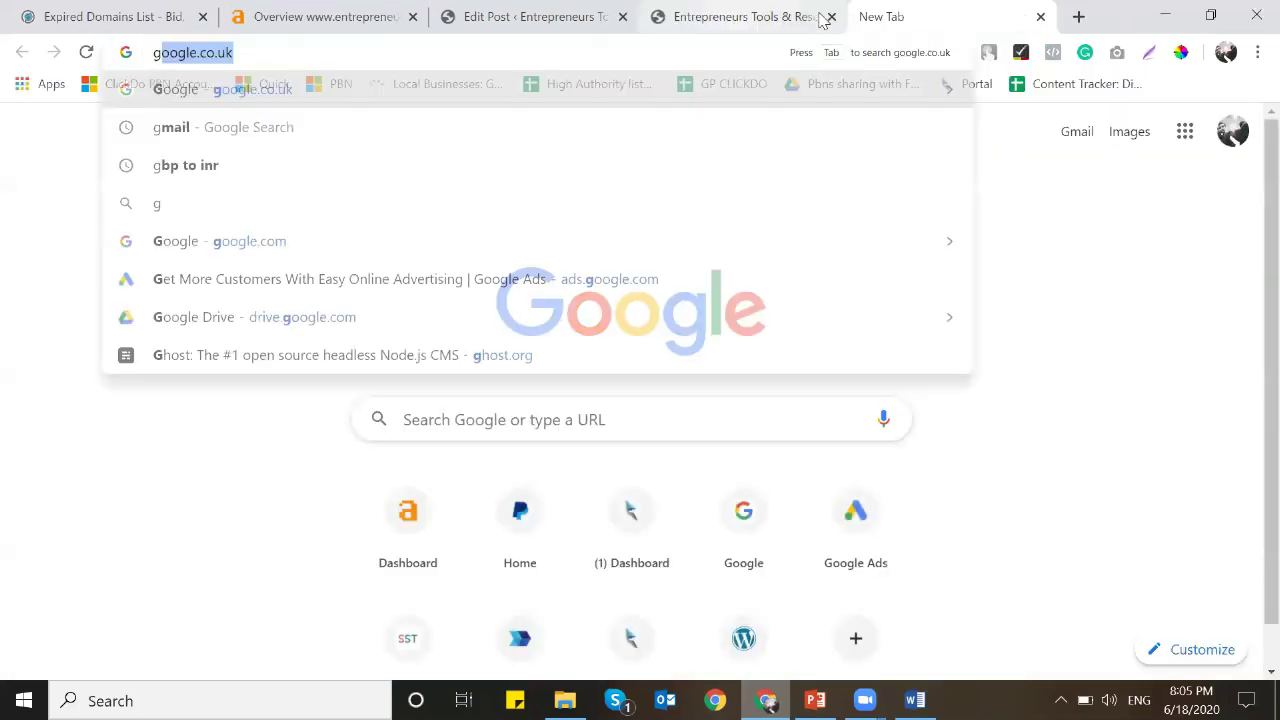
pyautogui.press('Return')
pyautogui.hotkey('ctrl', 'v')
pyautogui.press('Return')
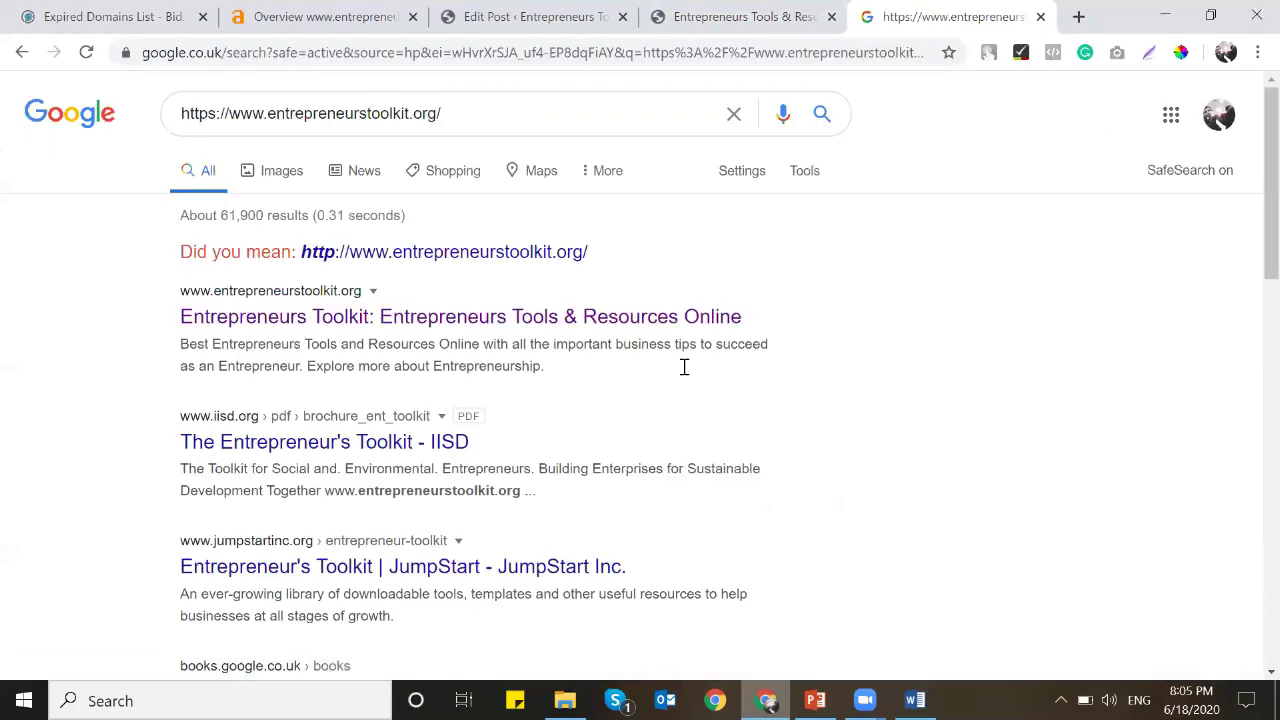
# Compare the home page's article list with the Google results, and close the results tab.
pyautogui.click(739, 12)
pyautogui.scroll(-6, 723, 457)
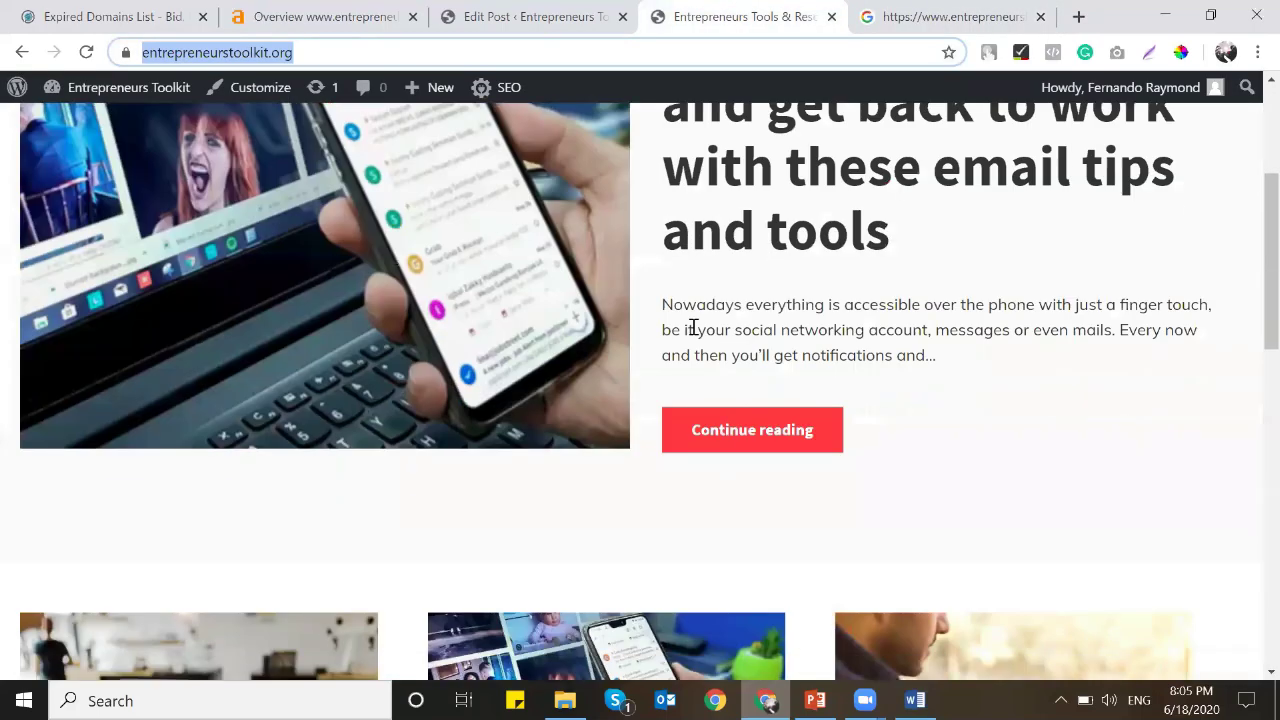
pyautogui.scroll(-3, 693, 327)
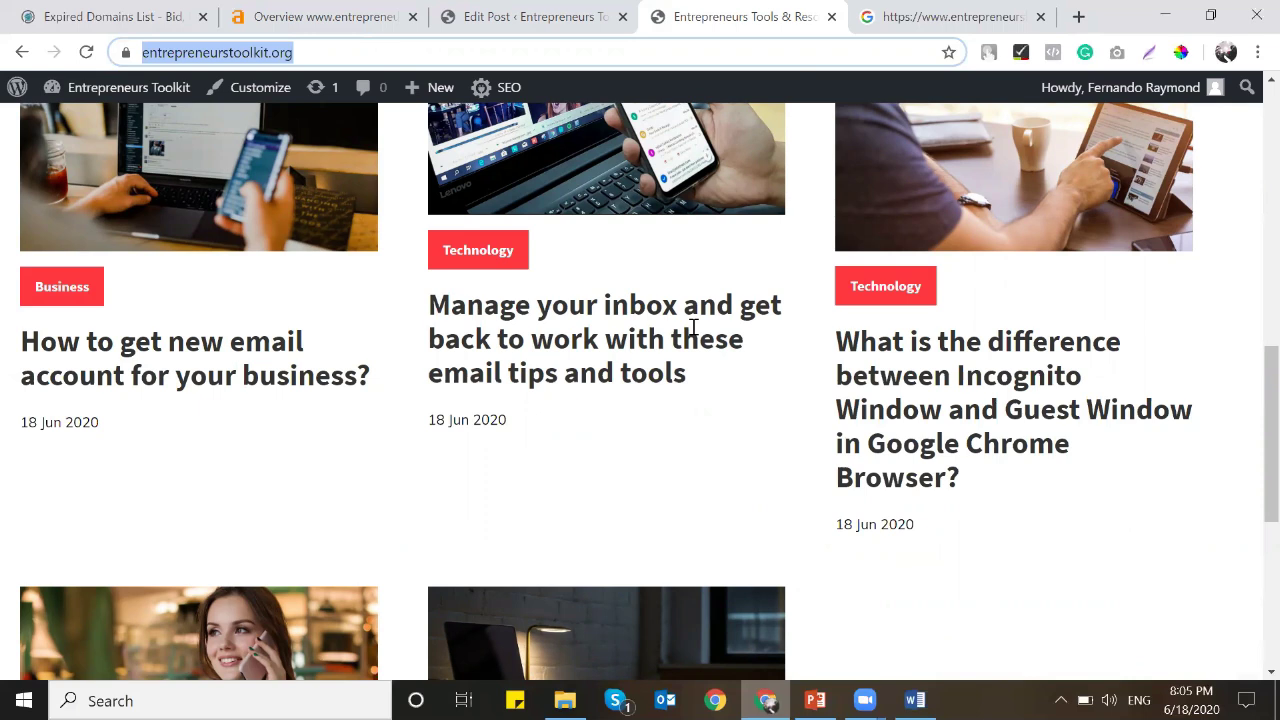
pyautogui.click(983, 12)
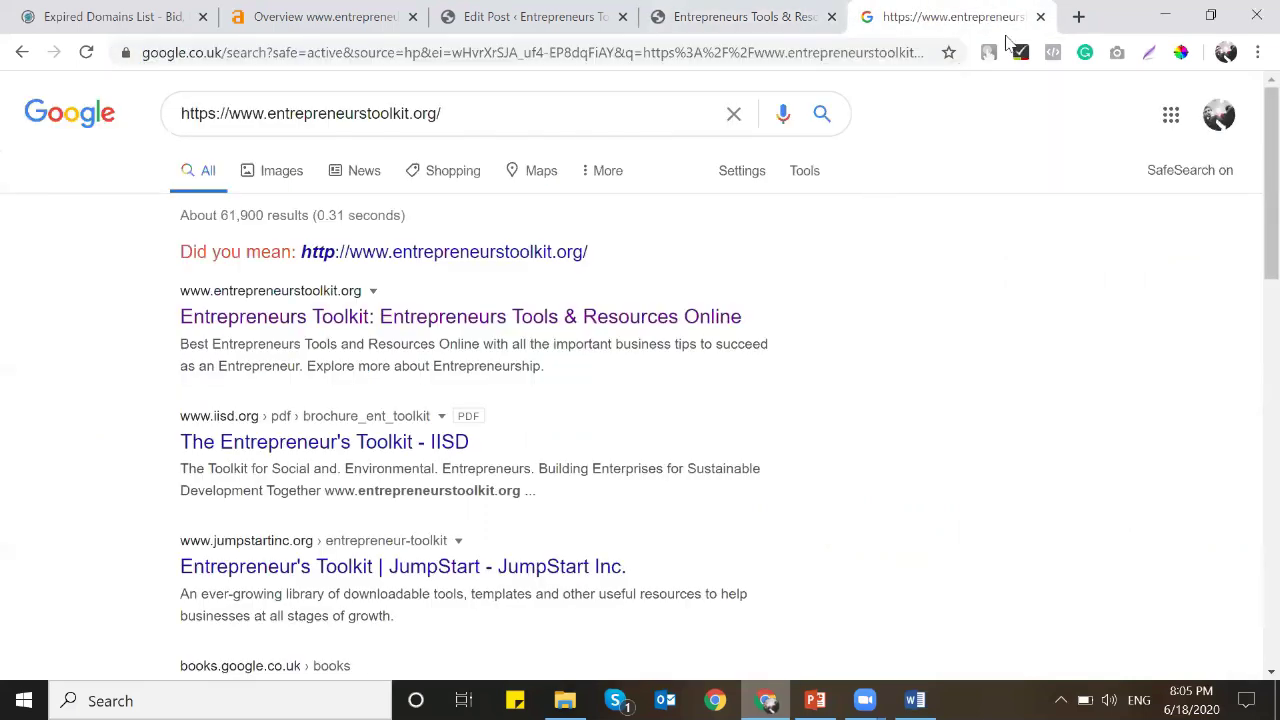
pyautogui.click(1041, 18)
pyautogui.scroll(5, 714, 200)
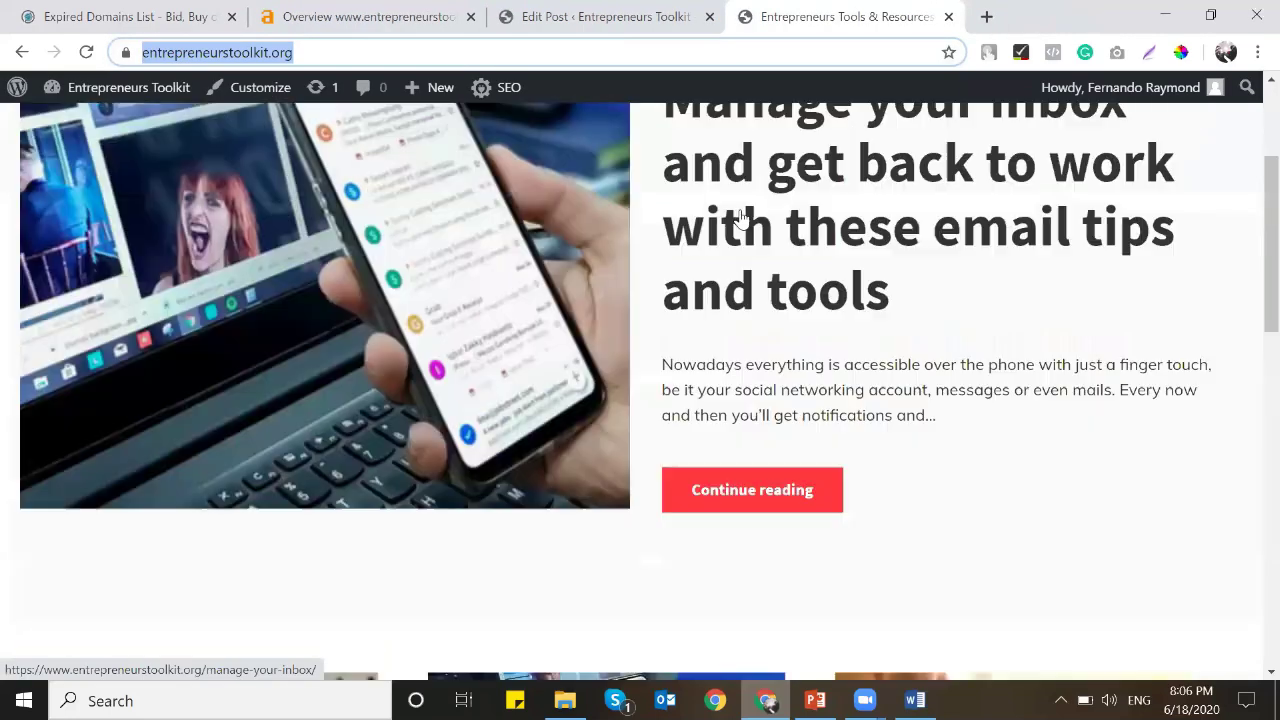
# Return to the email tips post's editor and close its browser tab.
pyautogui.click(665, 12)
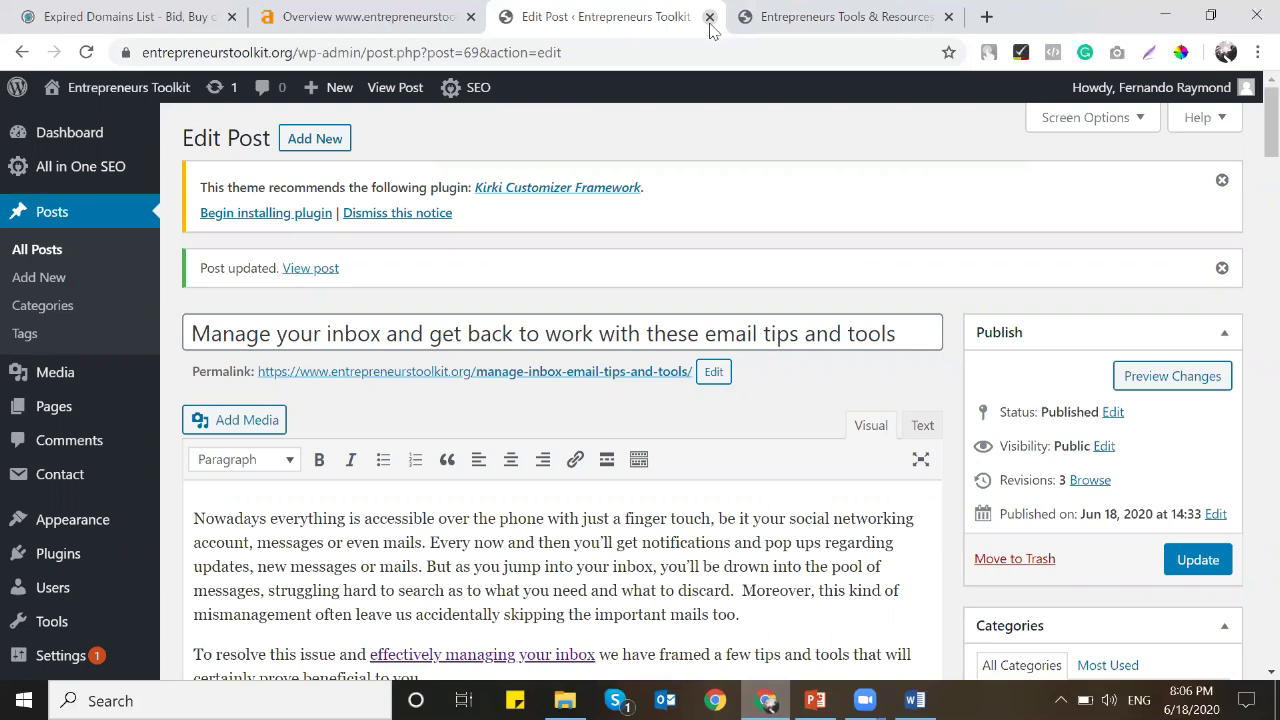
pyautogui.click(430, 16)
pyautogui.click(640, 16)
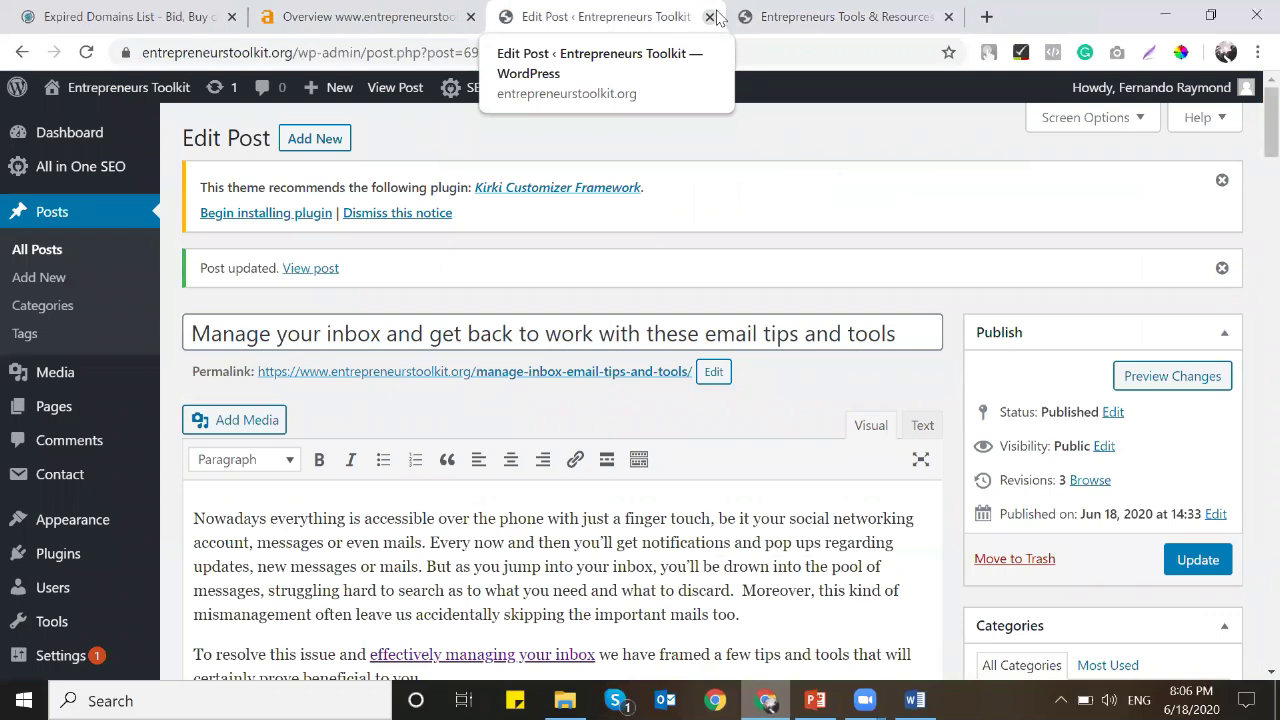
pyautogui.click(710, 17)
# Look through the home page from the featured post to the list of published articles.
pyautogui.scroll(-5, 531, 371)
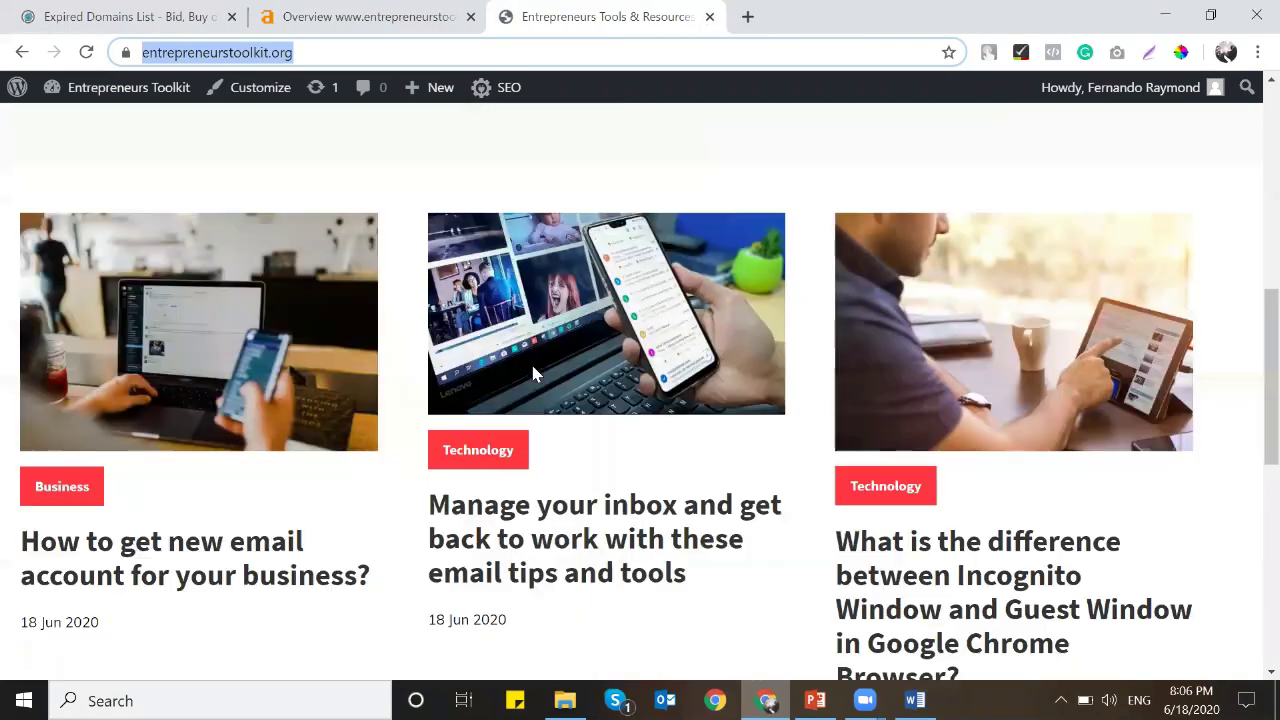
pyautogui.scroll(-6, 533, 373)
pyautogui.scroll(10, 533, 373)
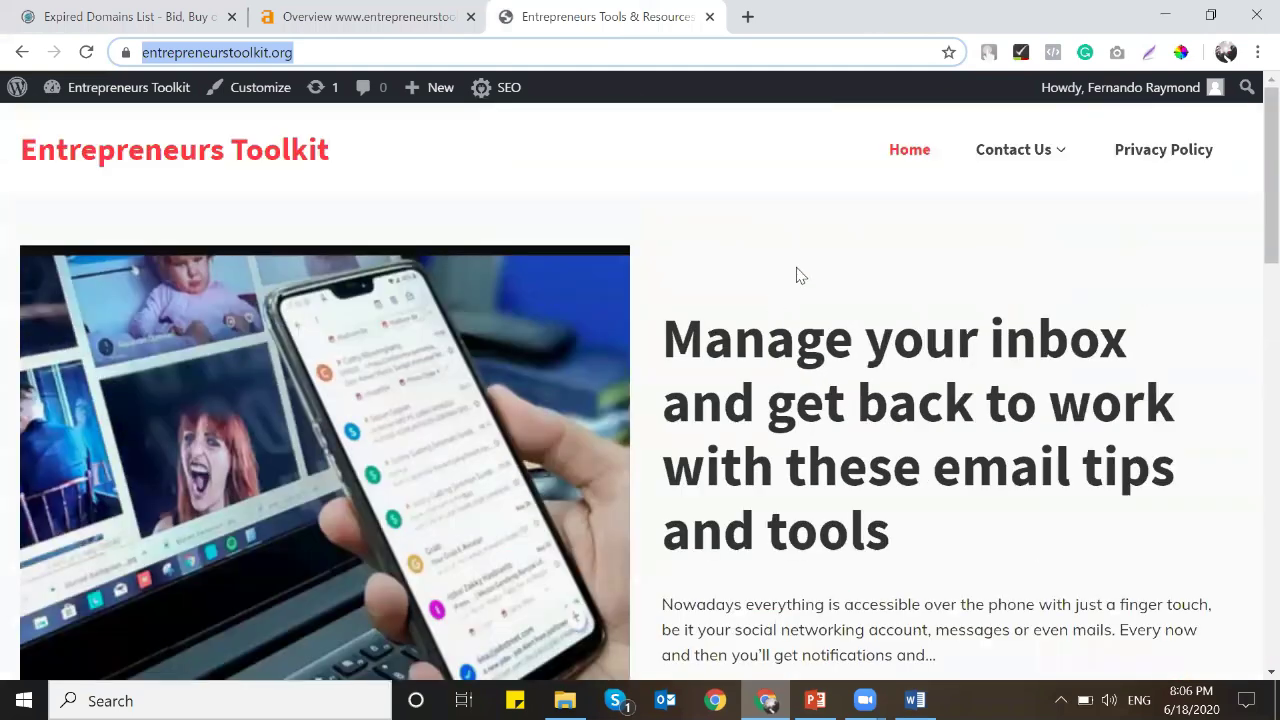
pyautogui.click(797, 275)
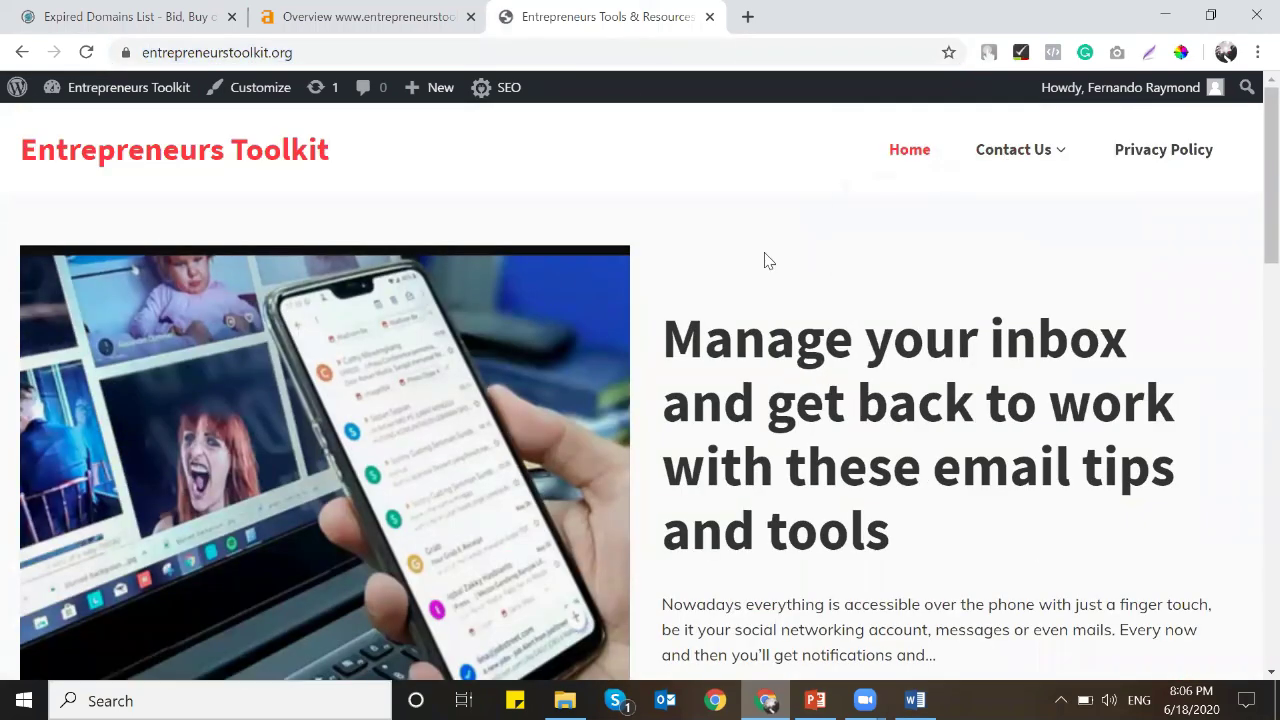
pyautogui.scroll(-1, 766, 258)
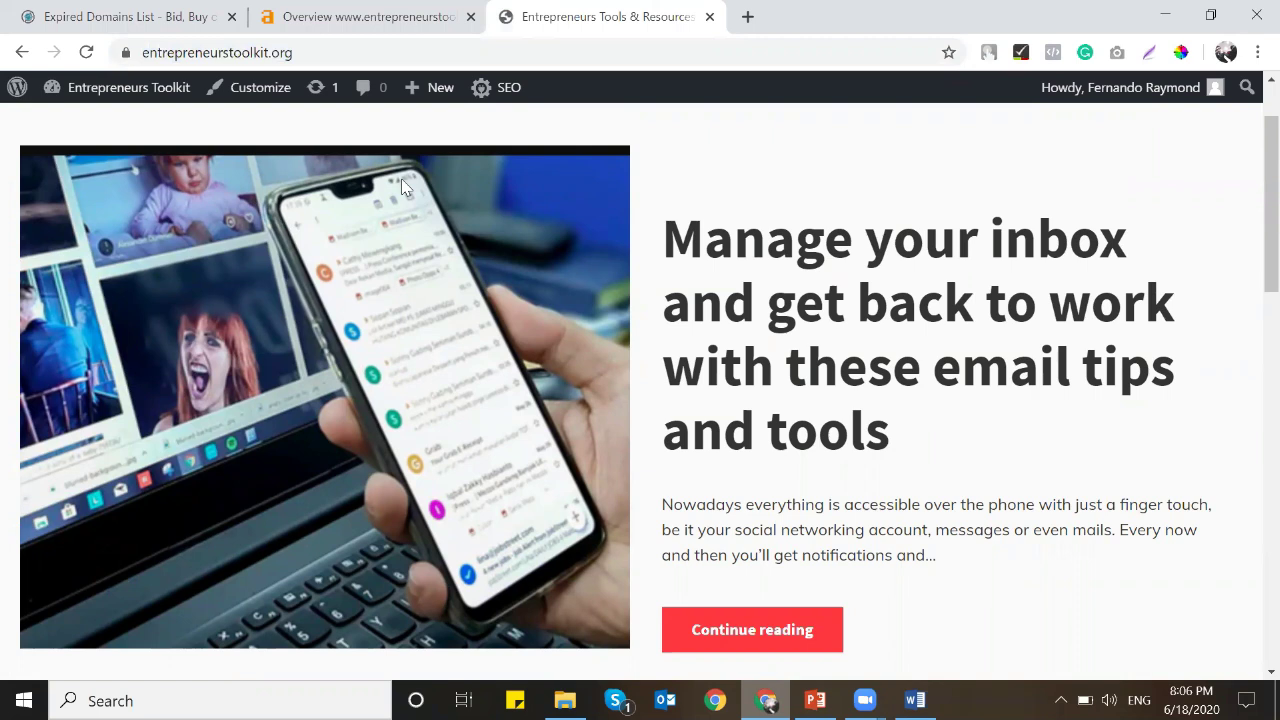
pyautogui.scroll(-3, 403, 186)
pyautogui.scroll(-4, 383, 254)
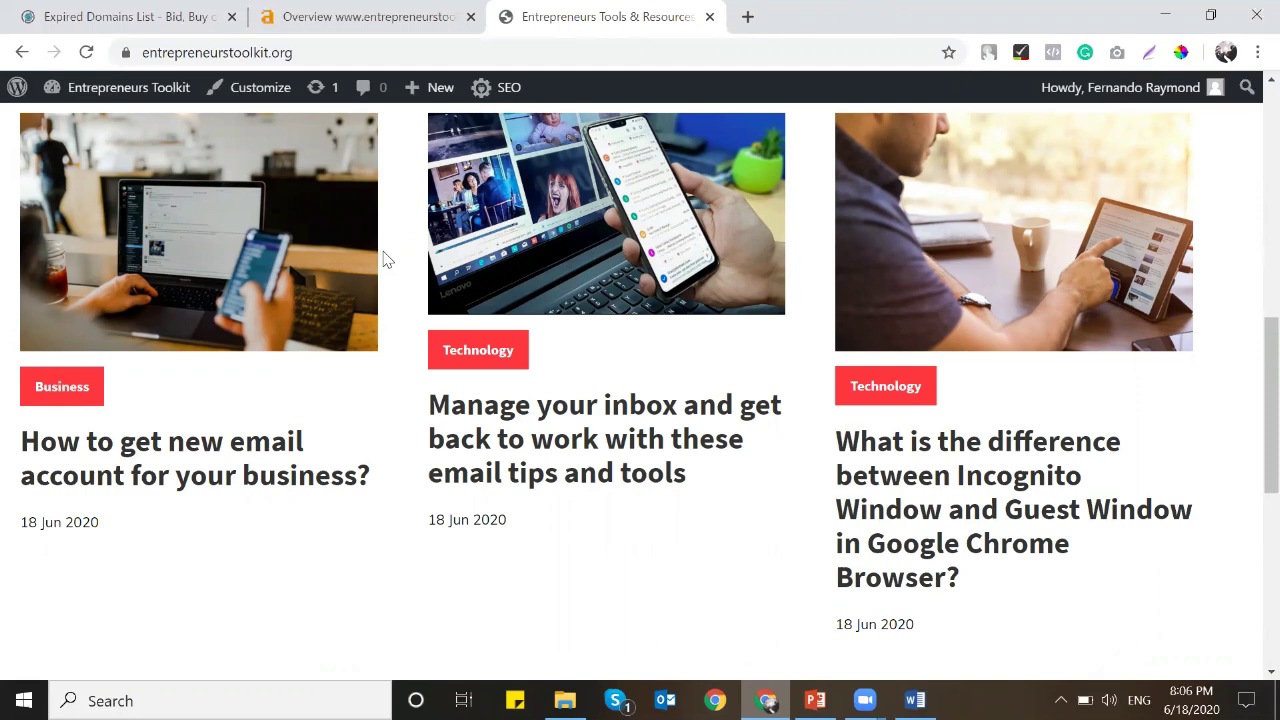
pyautogui.click(378, 16)
pyautogui.click(620, 14)
pyautogui.click(330, 54)
pyautogui.rightClick(330, 63)
pyautogui.click(414, 12)
pyautogui.scroll(-2, 389, 286)
pyautogui.scroll(2, 110, 265)
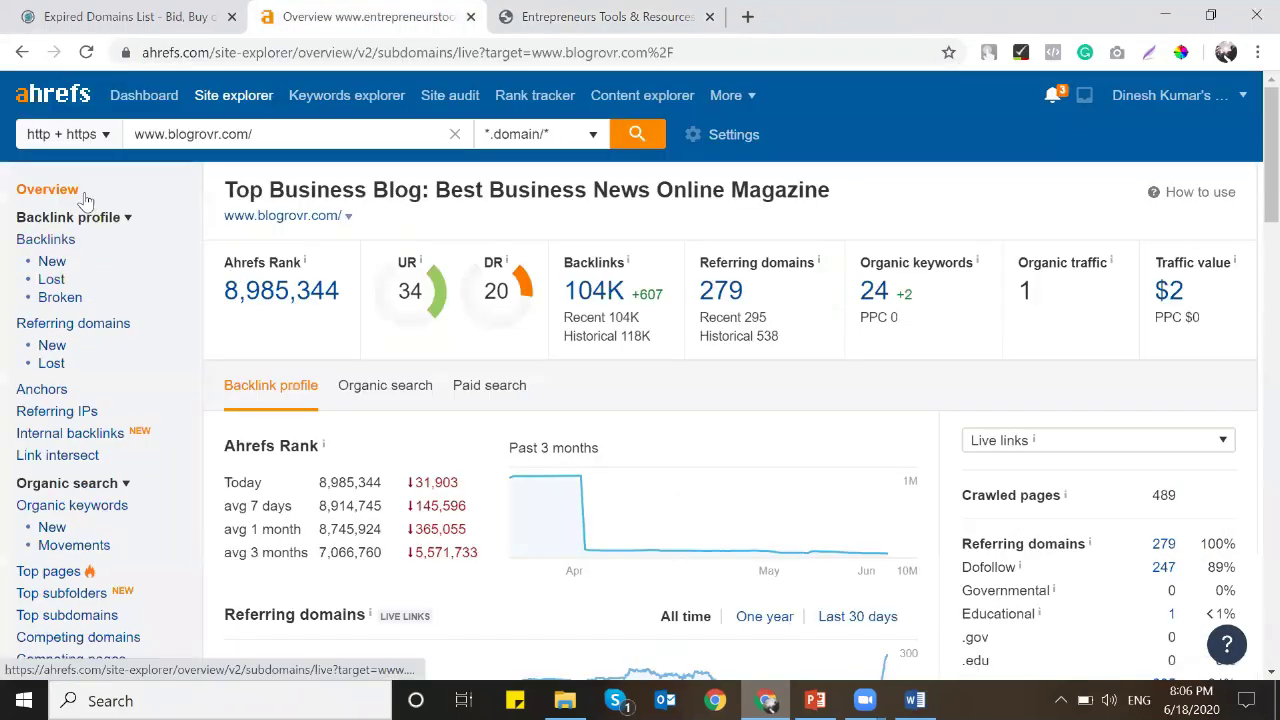
pyautogui.click(600, 16)
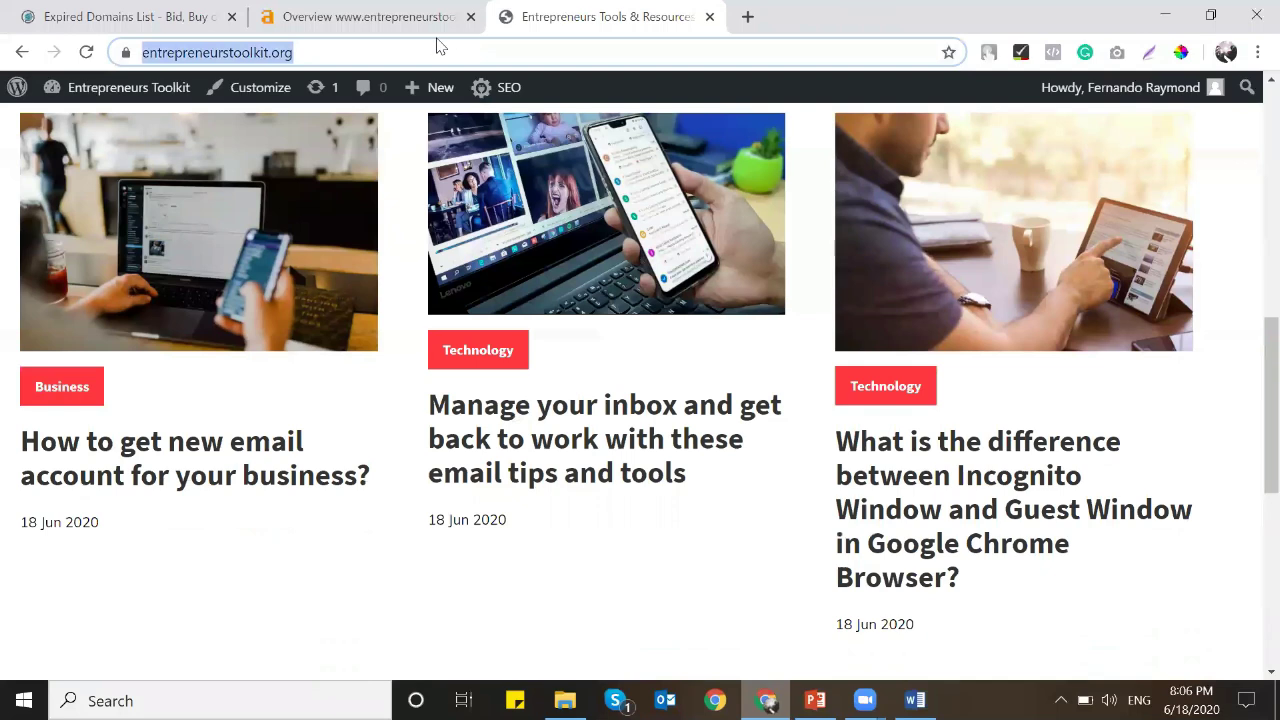
pyautogui.rightClick(432, 52)
pyautogui.click(468, 166)
pyautogui.click(368, 16)
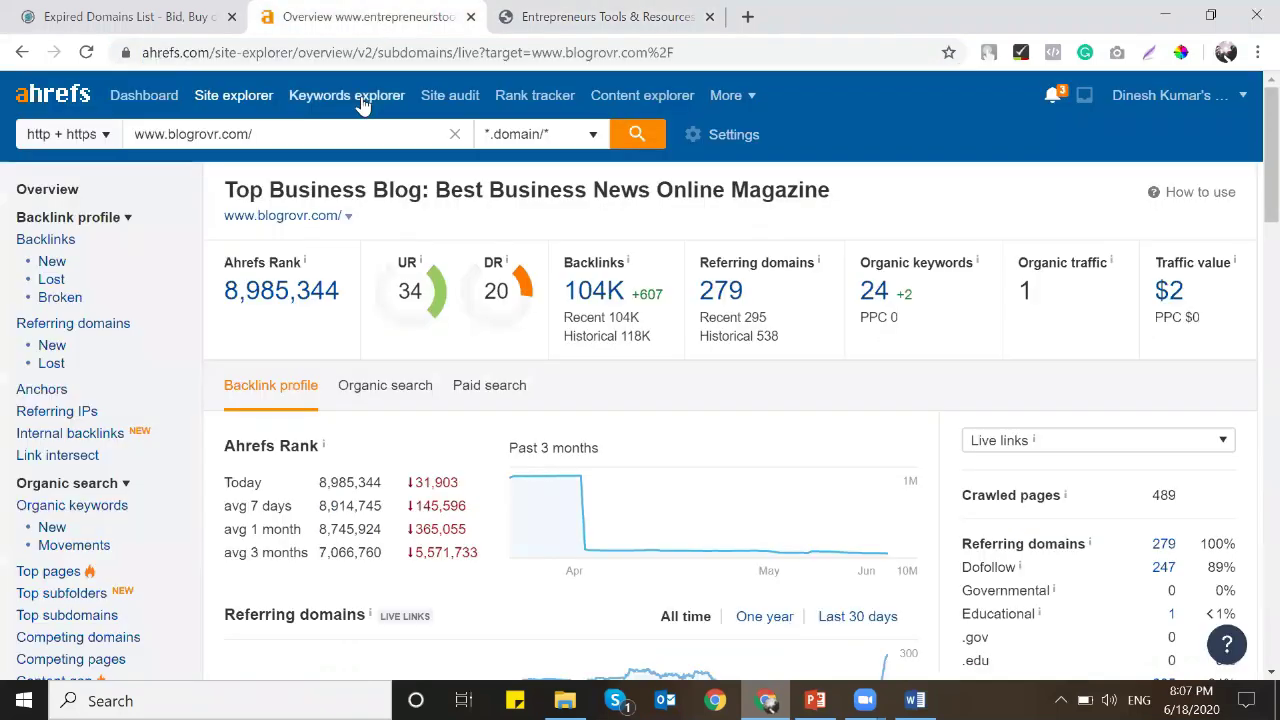
pyautogui.click(363, 133)
pyautogui.tripleClick(363, 133)
pyautogui.rightClick(363, 133)
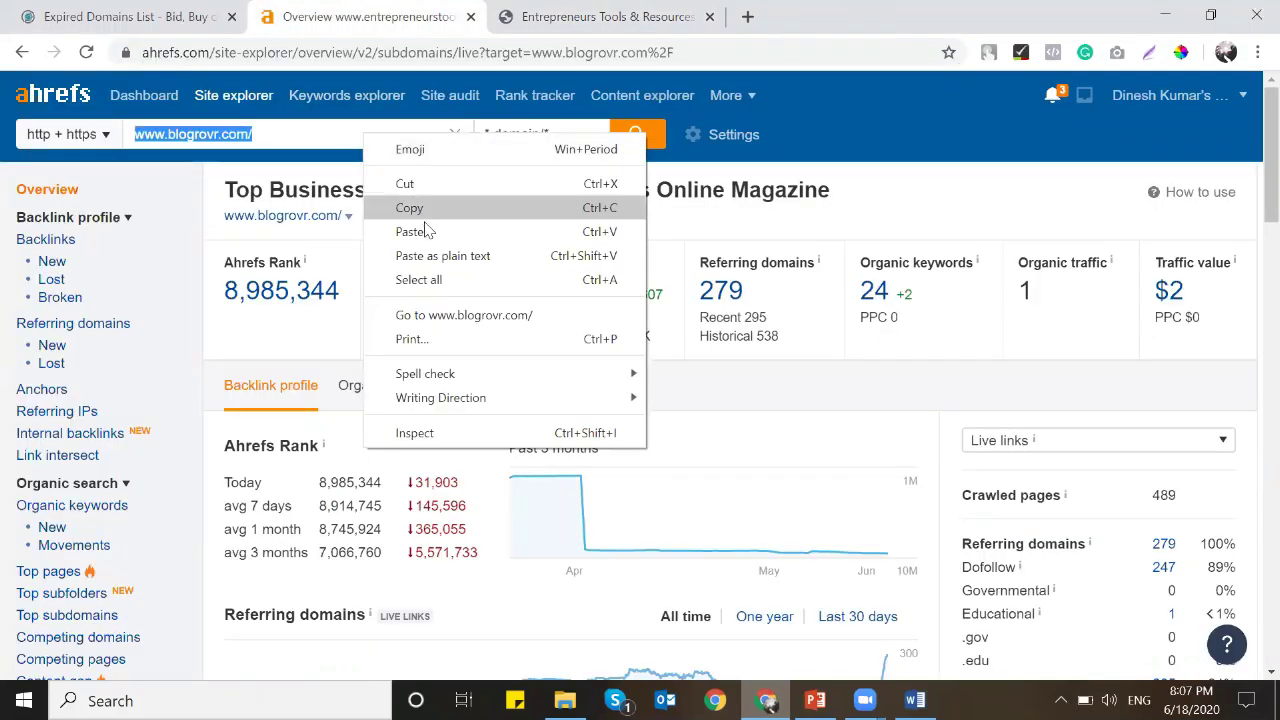
pyautogui.click(432, 253)
pyautogui.click(638, 138)
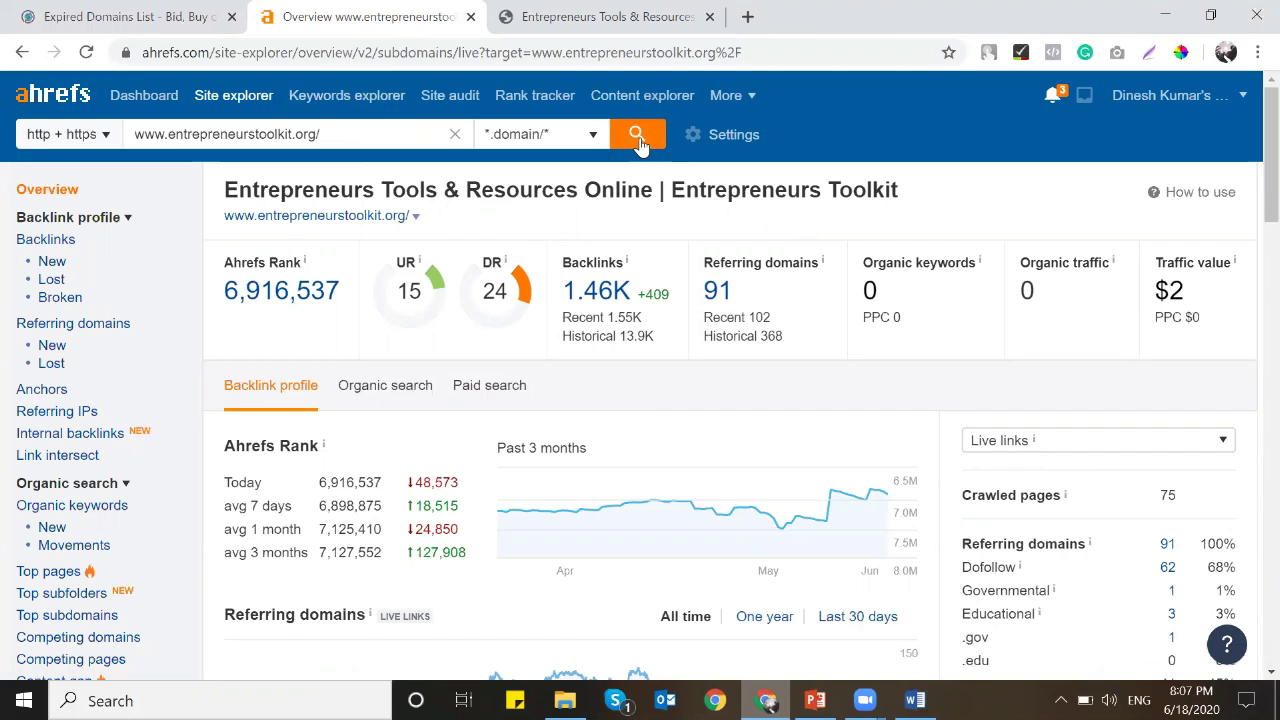
# Return to the Entrepreneurs Toolkit home page and view its header and featured post.
pyautogui.click(605, 17)
pyautogui.scroll(4, 604, 386)
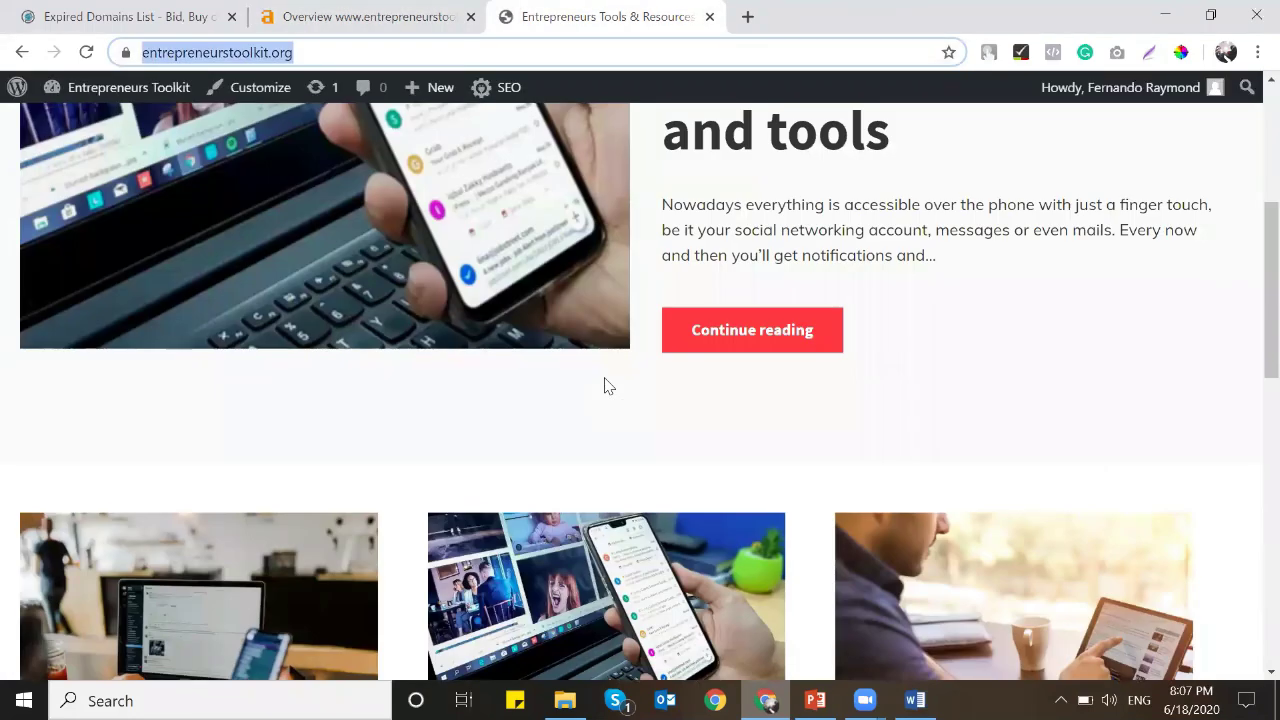
pyautogui.scroll(4, 604, 386)
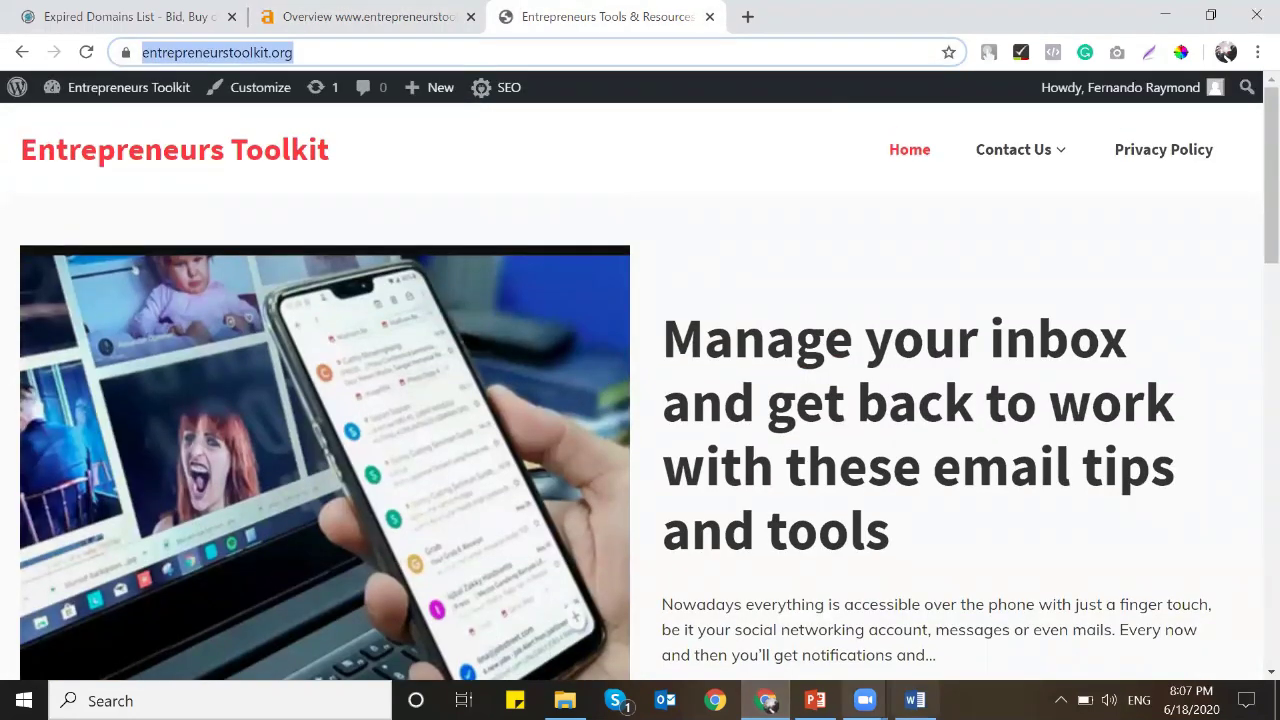
# Switch to the PowerPoint presentation, start its slide show and show the "Tips to find expired domain (for PBN)" slide.
pyautogui.click(815, 700)
pyautogui.click(120, 428)
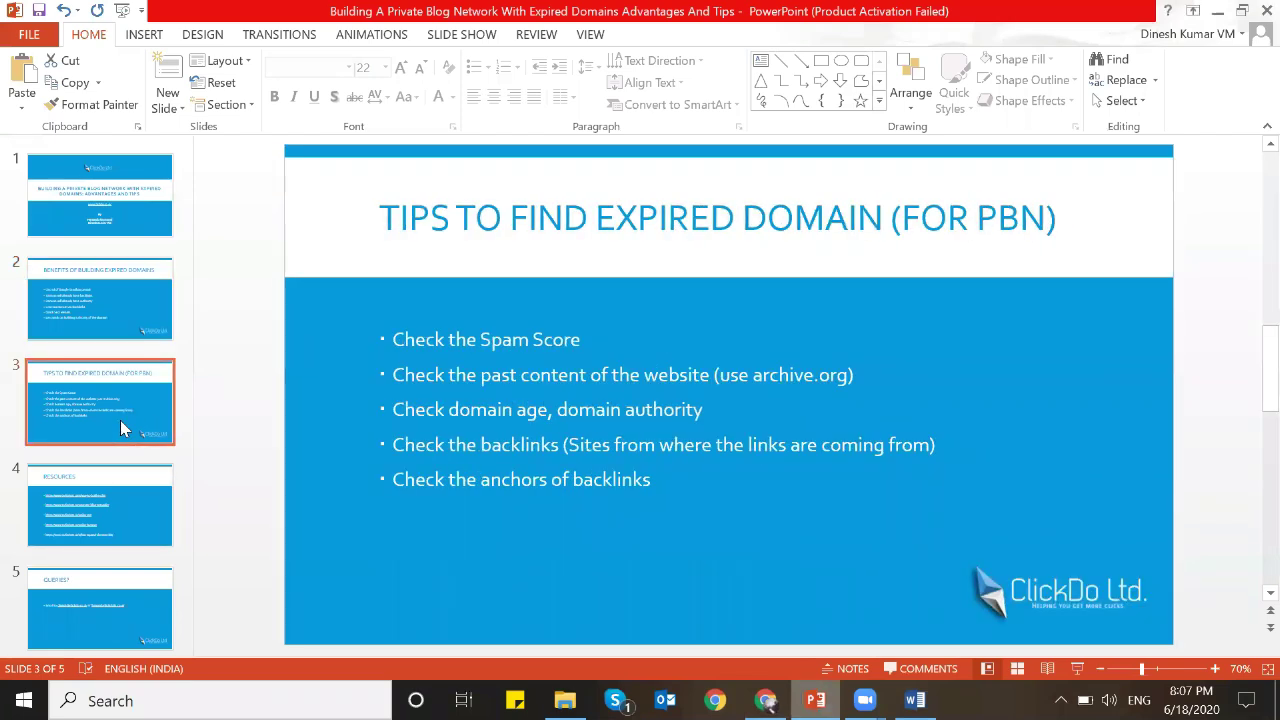
pyautogui.press('F5')
pyautogui.press('Right')
pyautogui.press('Right')
pyautogui.press('Right')
pyautogui.press('Left')
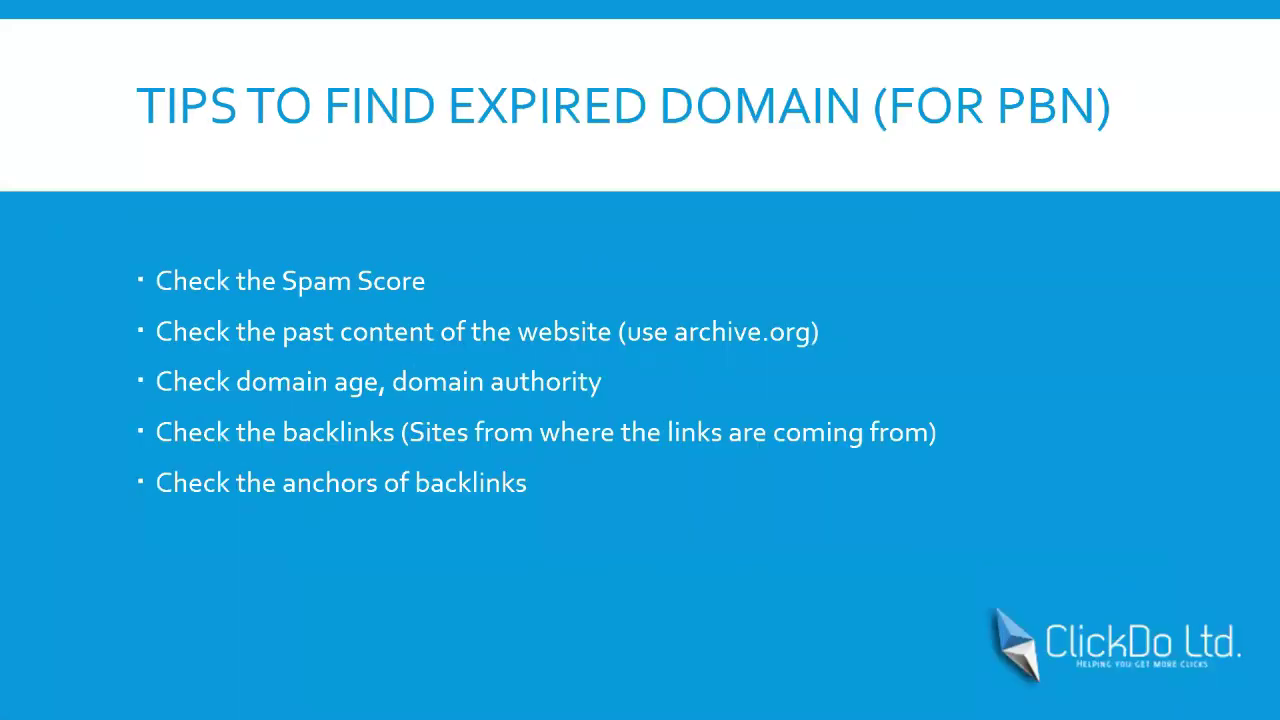